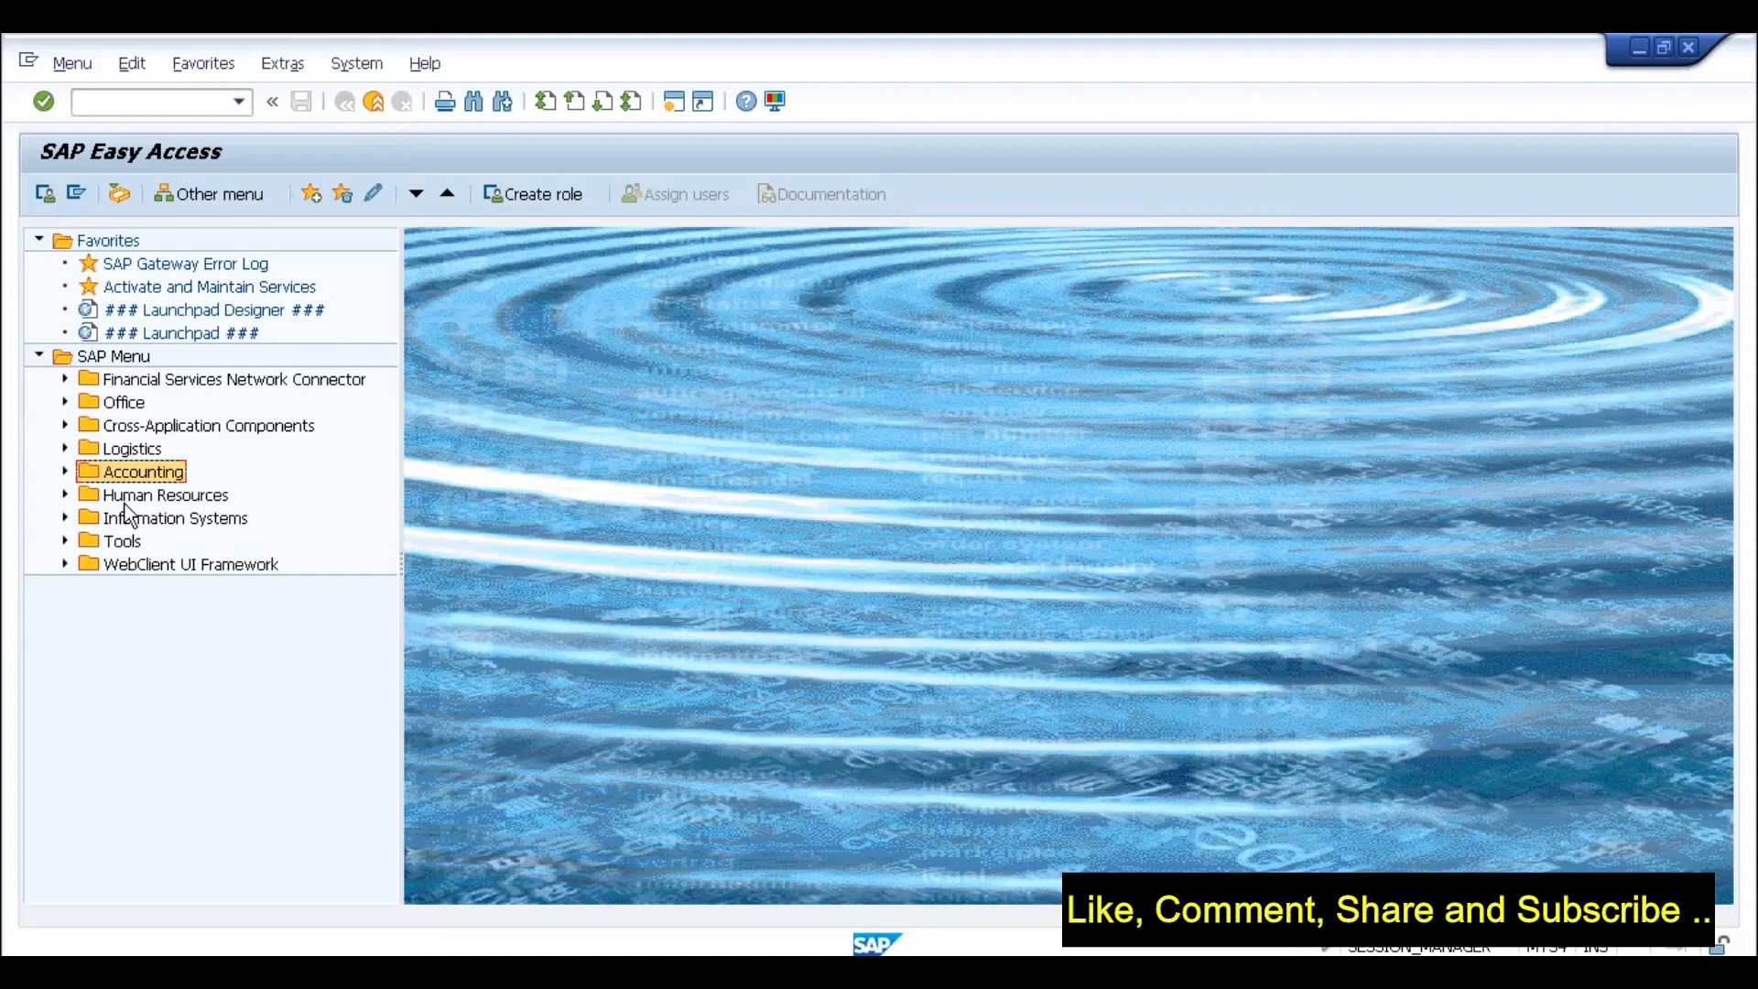
Step: Start the SPRO customizing transaction and open the SAP Reference IMG
{"action": "left_click", "coordinate": [184, 105]}
{"action": "type", "text": "/nspro"}
{"action": "key", "text": "Return"}
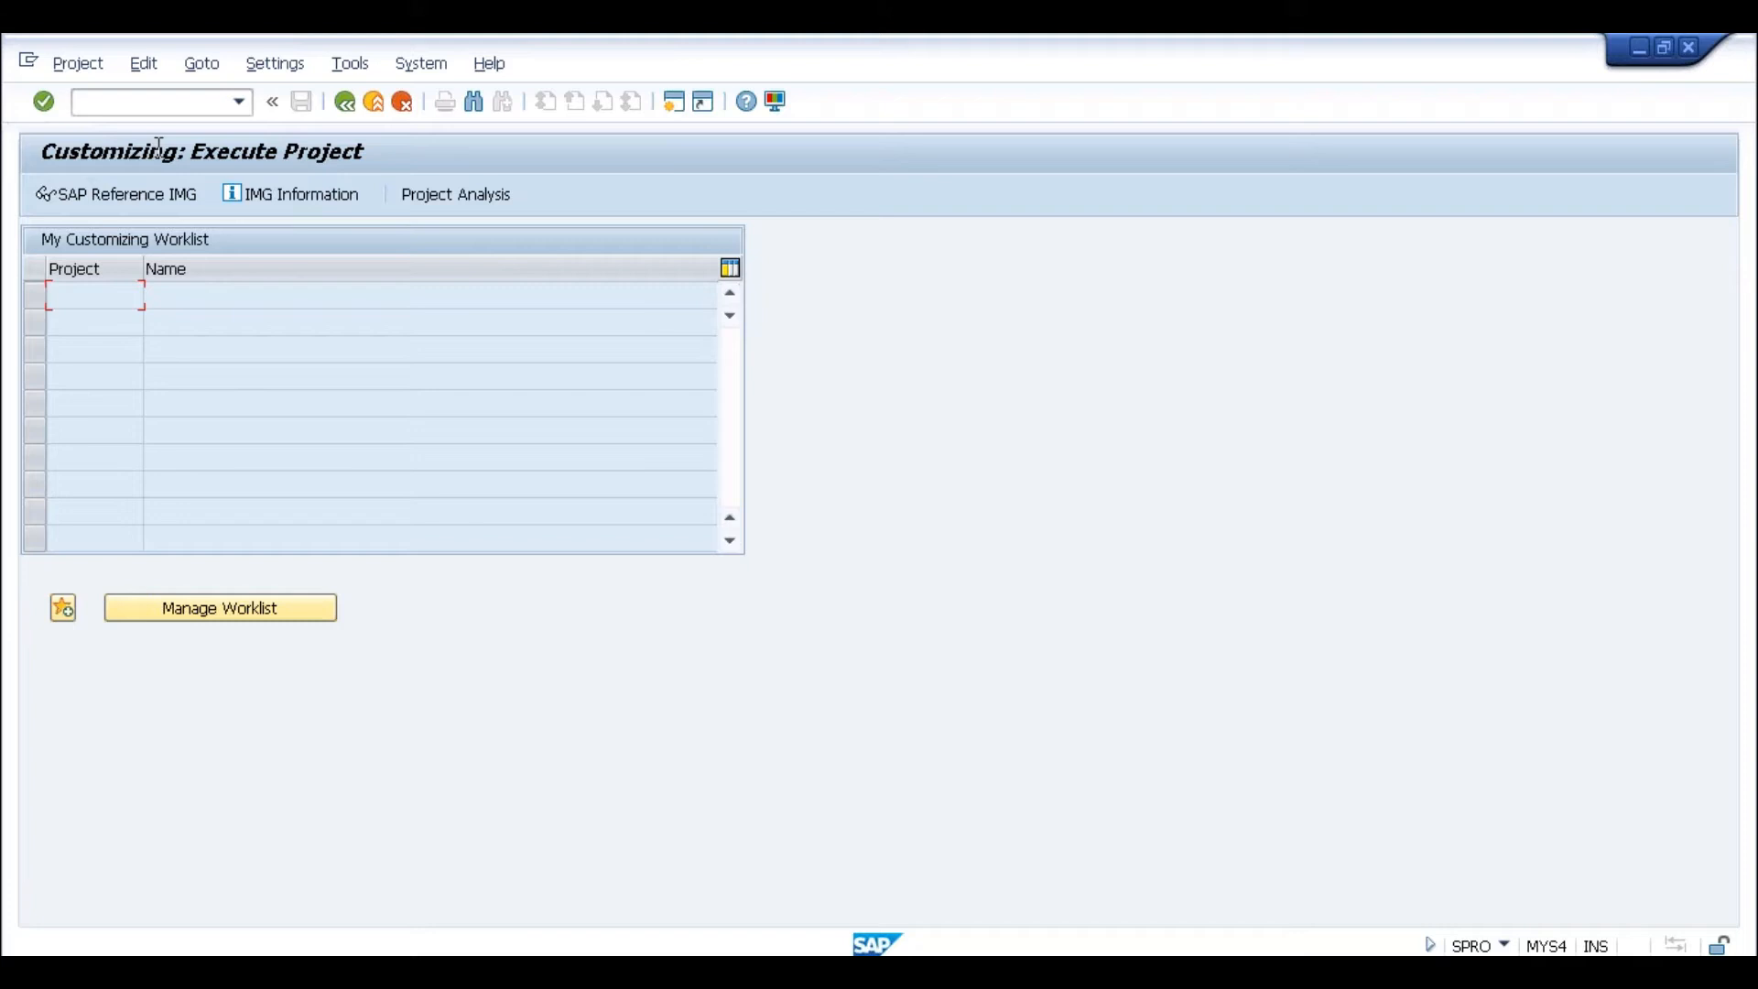
{"action": "left_click", "coordinate": [119, 196]}
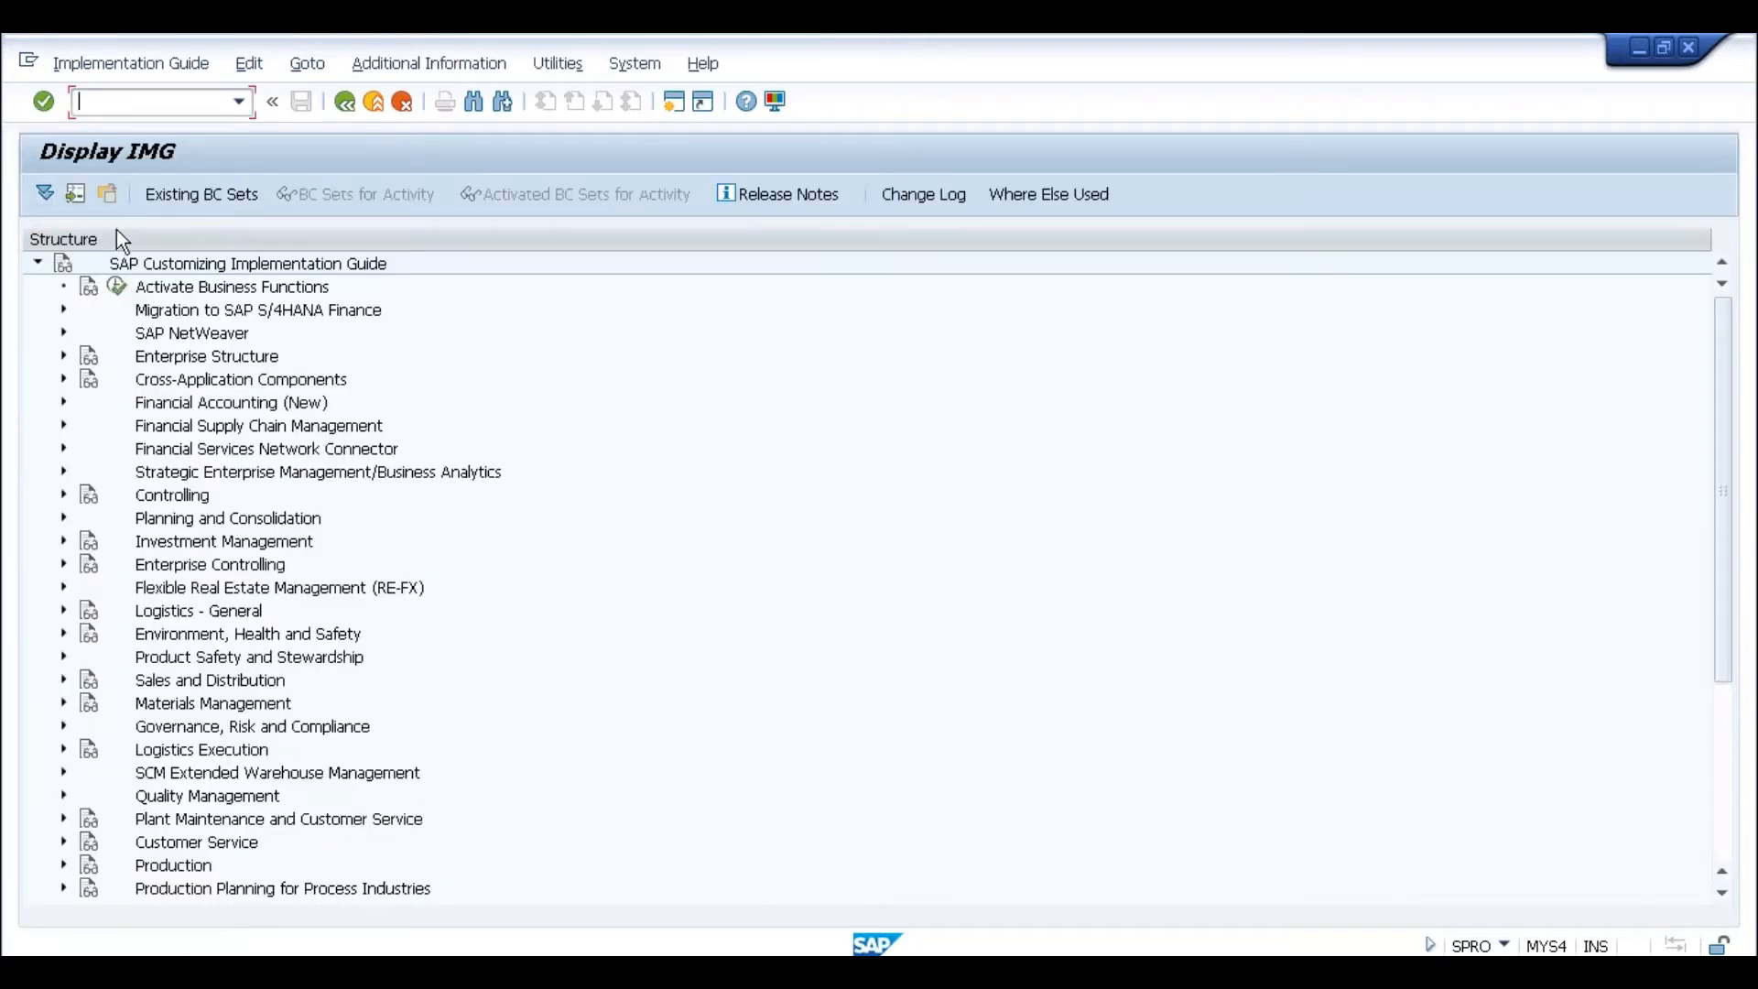
Step: Expand Financial Supply Chain Management > Credit Management down to the Integration with Sales and Distribution activities in the implementation guide
{"action": "left_click", "coordinate": [60, 449]}
{"action": "left_click", "coordinate": [61, 446]}
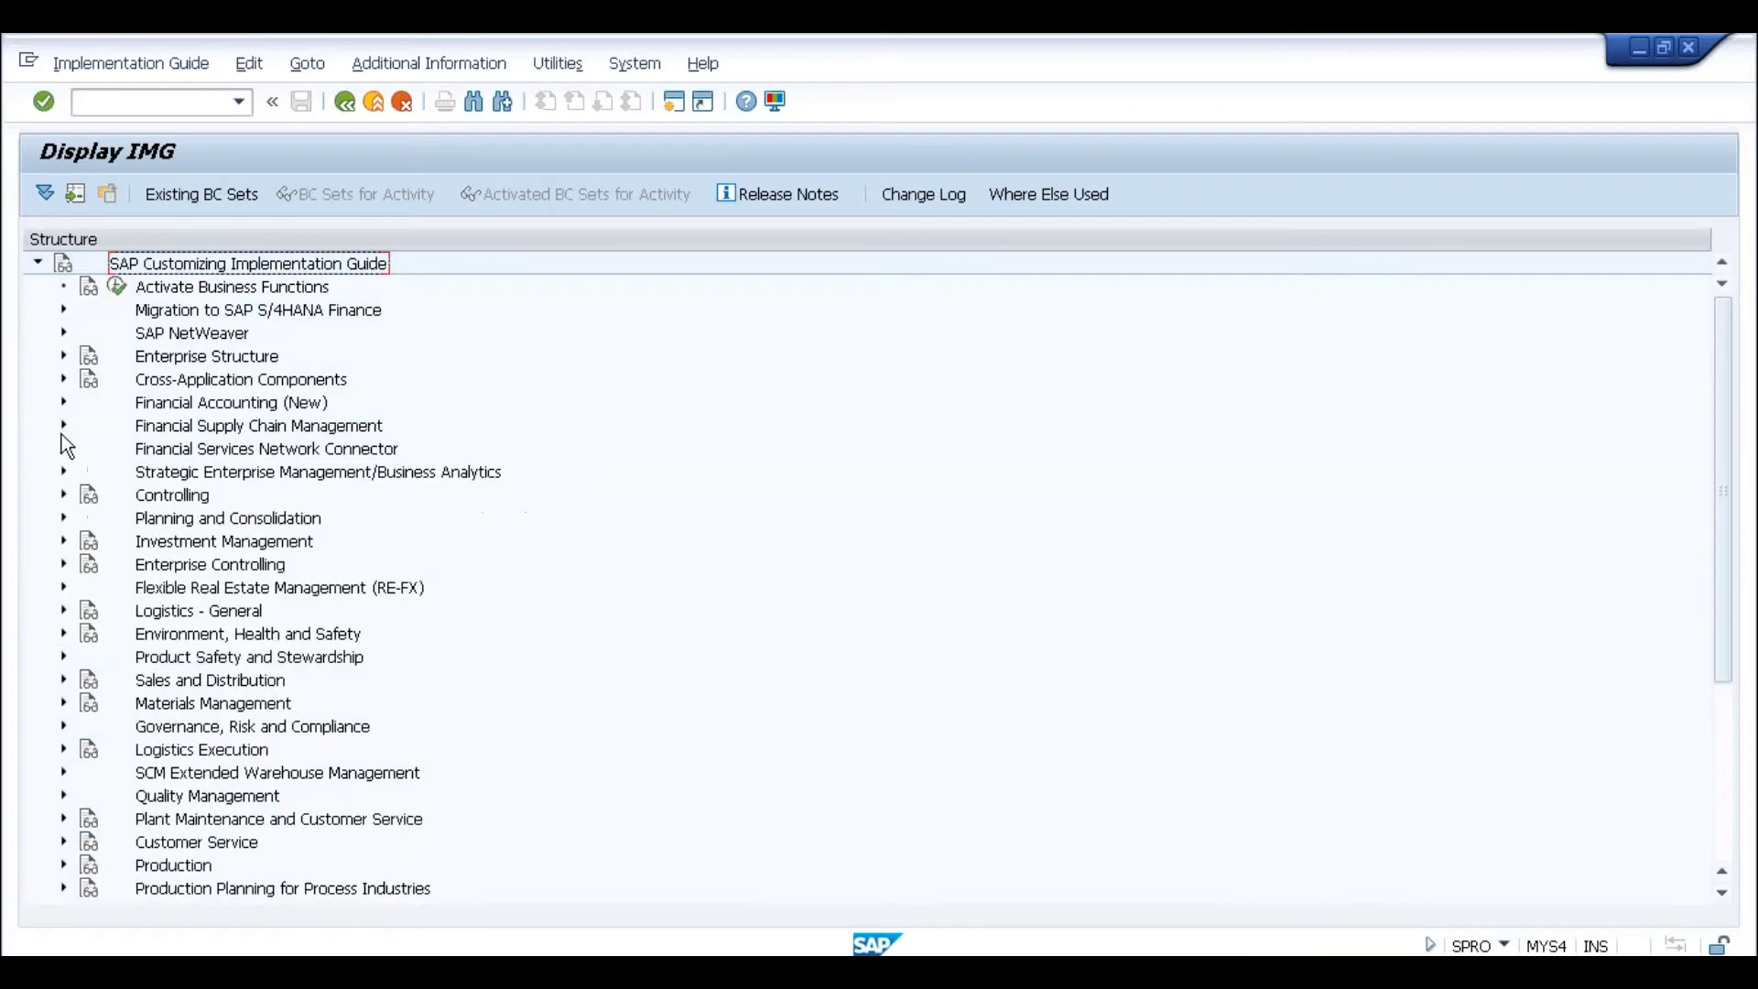
{"action": "left_click", "coordinate": [63, 428]}
{"action": "left_click", "coordinate": [220, 450]}
{"action": "left_click", "coordinate": [207, 544]}
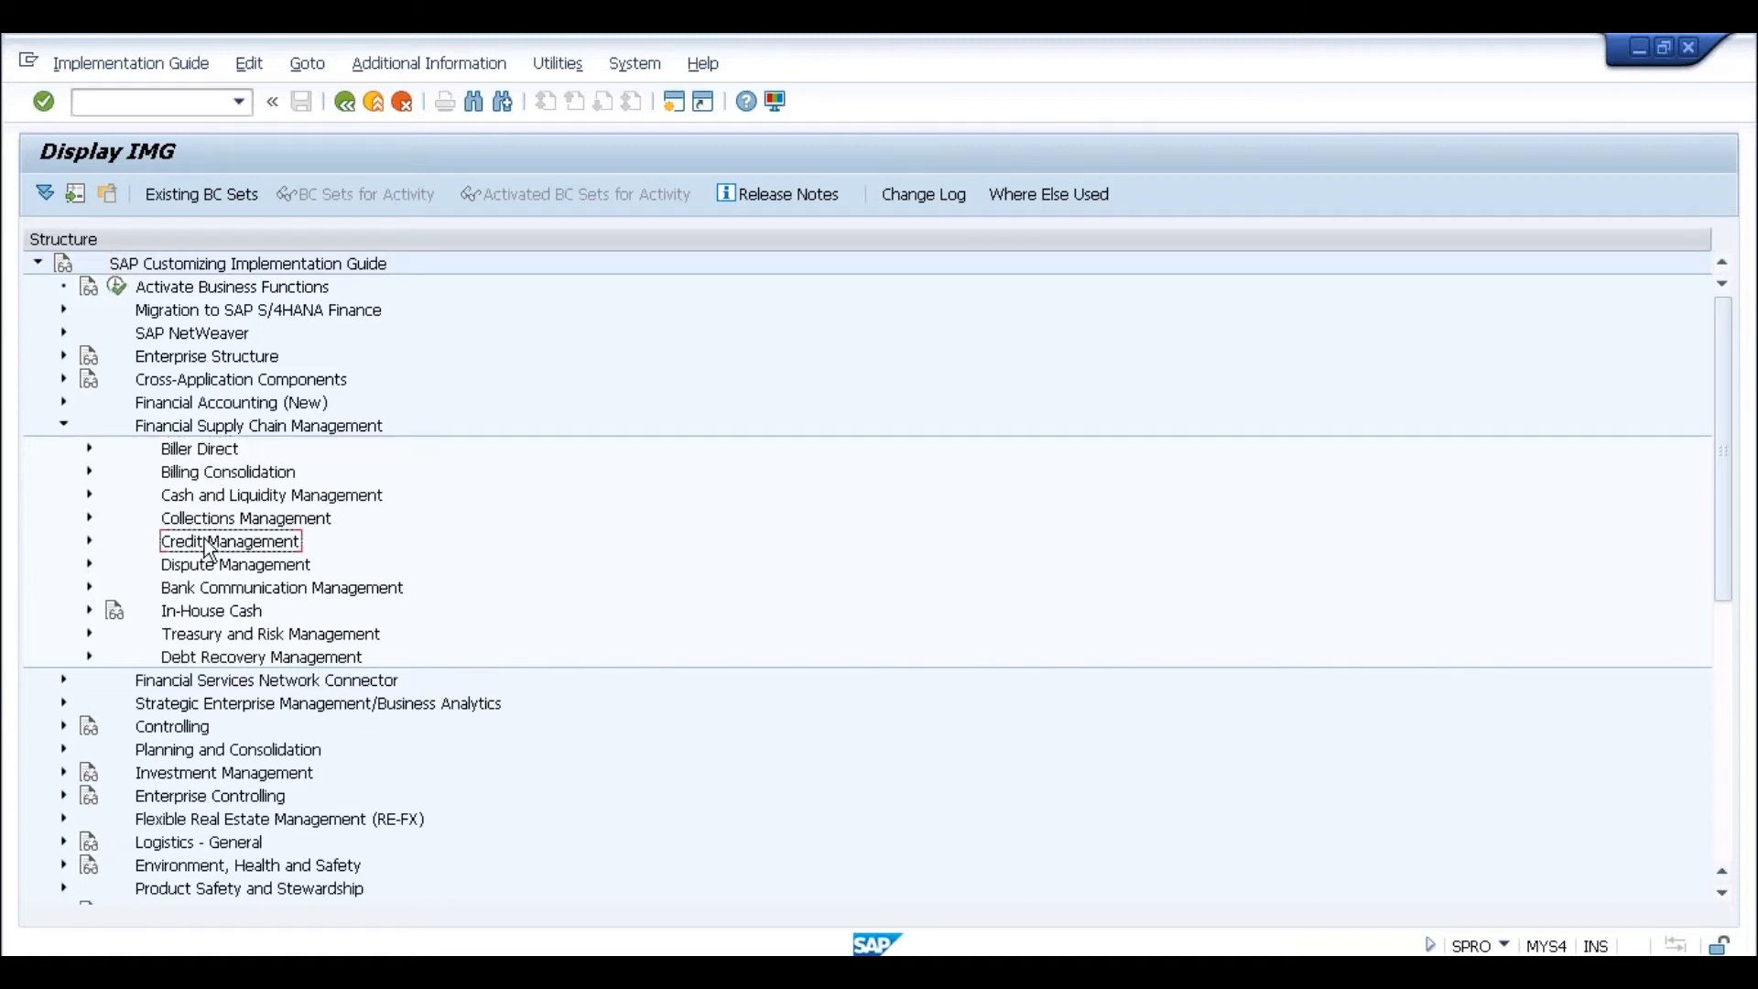
{"action": "left_click", "coordinate": [89, 541]}
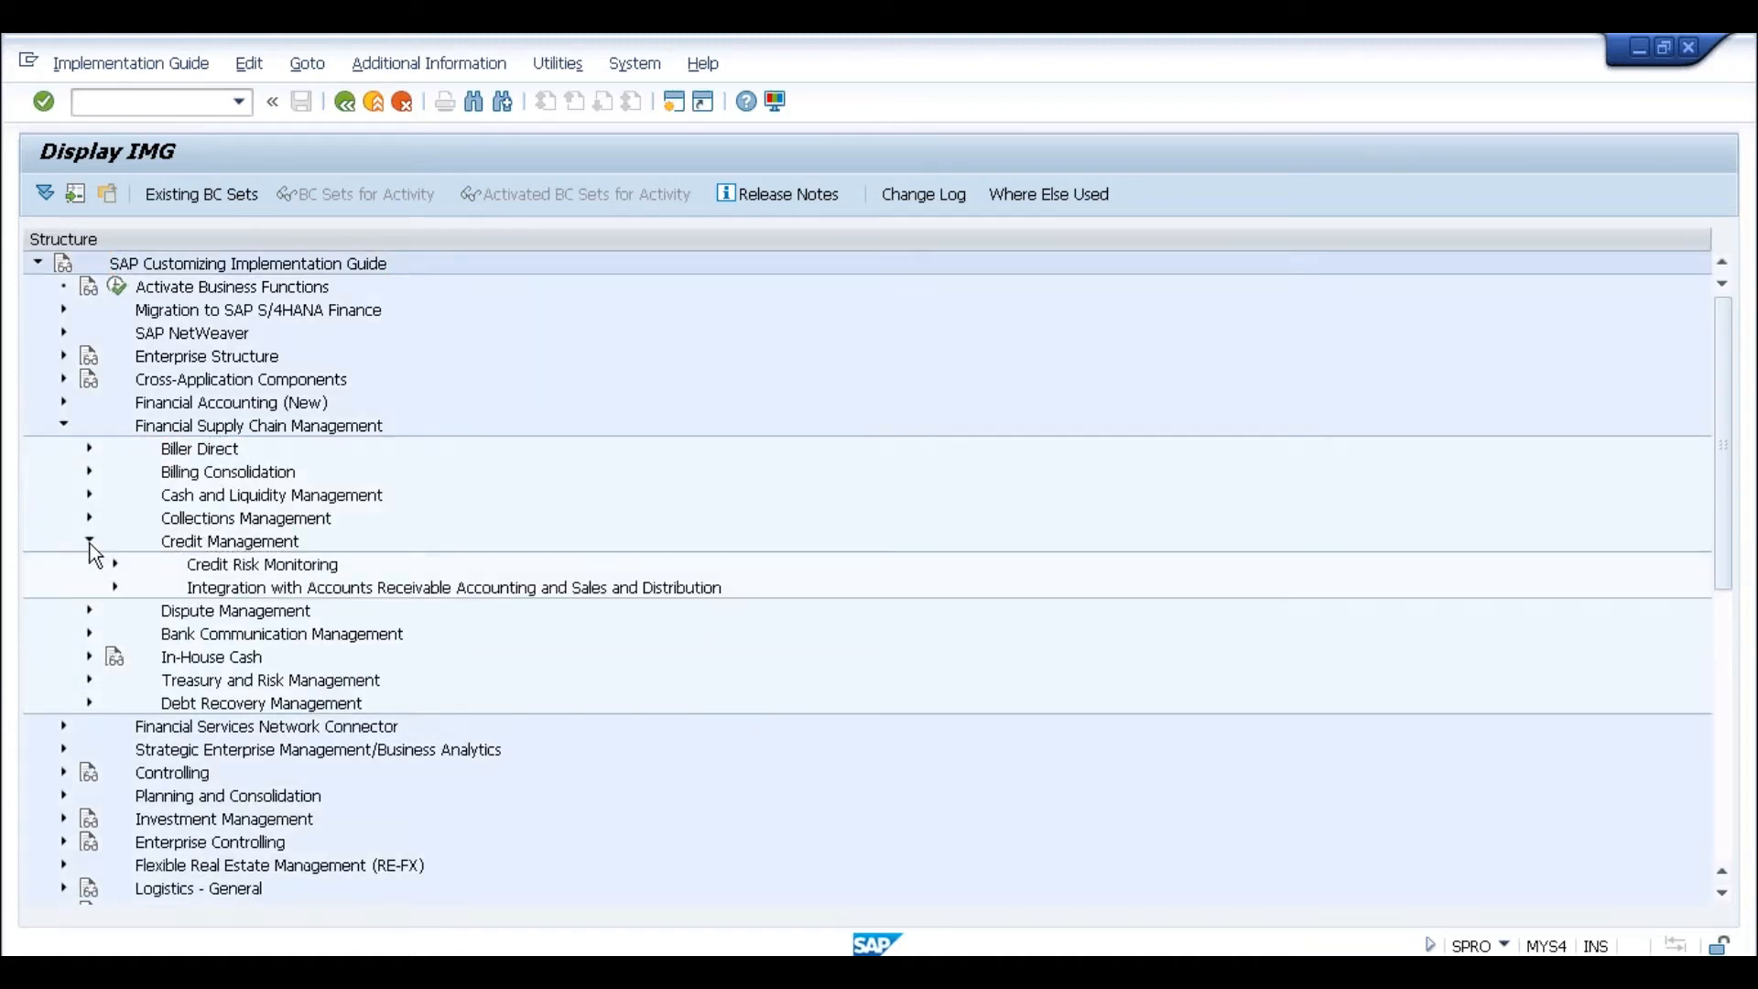
{"action": "left_click", "coordinate": [116, 588]}
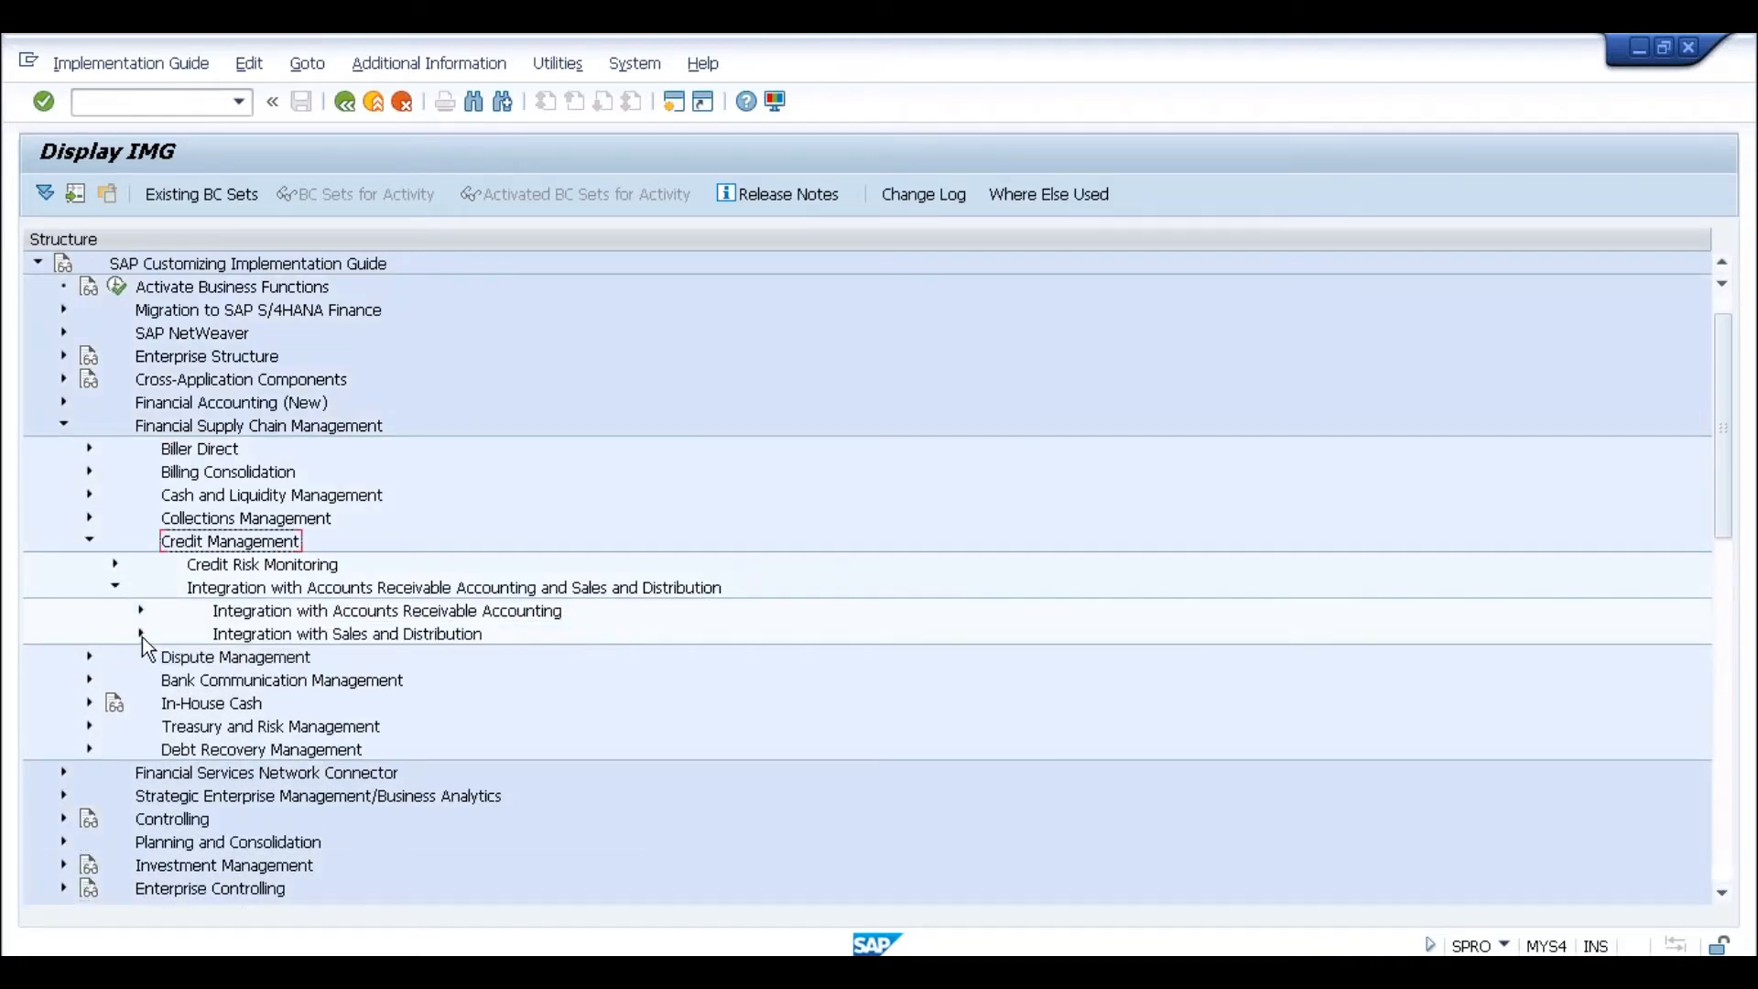
{"action": "left_click", "coordinate": [141, 636]}
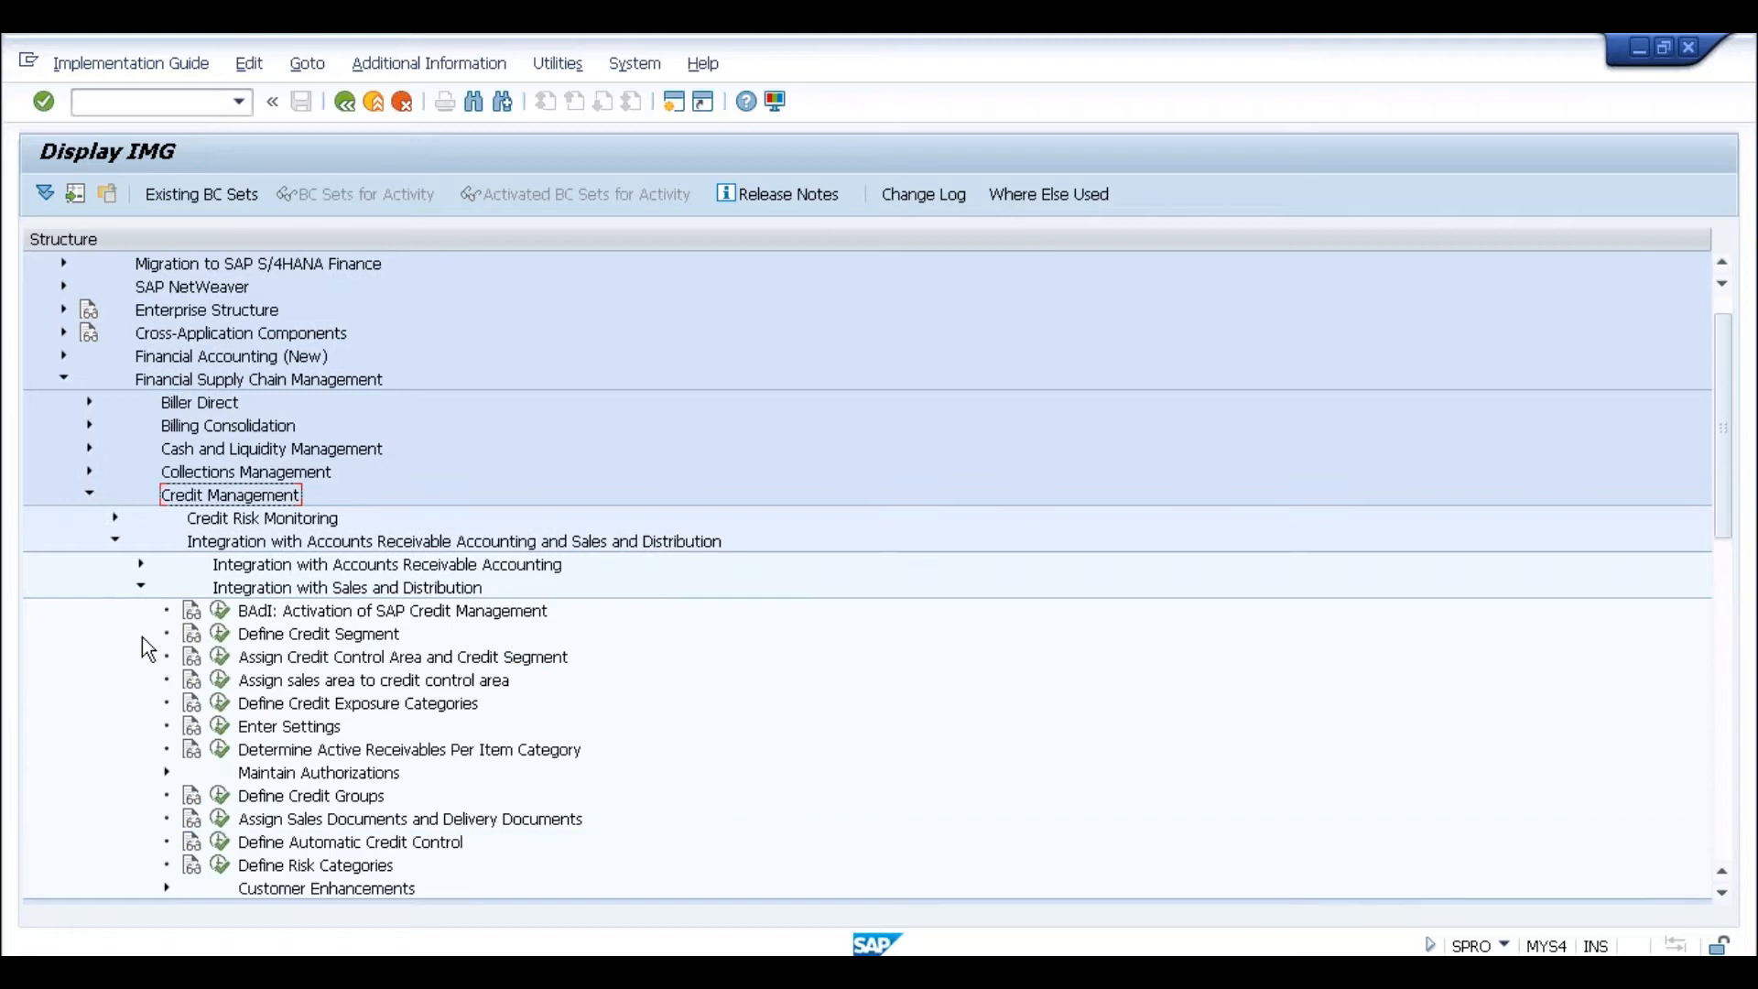
Step: Review the client's credit segments in the Define Credit Segment activity and return to the implementation guide
{"action": "left_click", "coordinate": [220, 634]}
{"action": "key", "text": "End"}
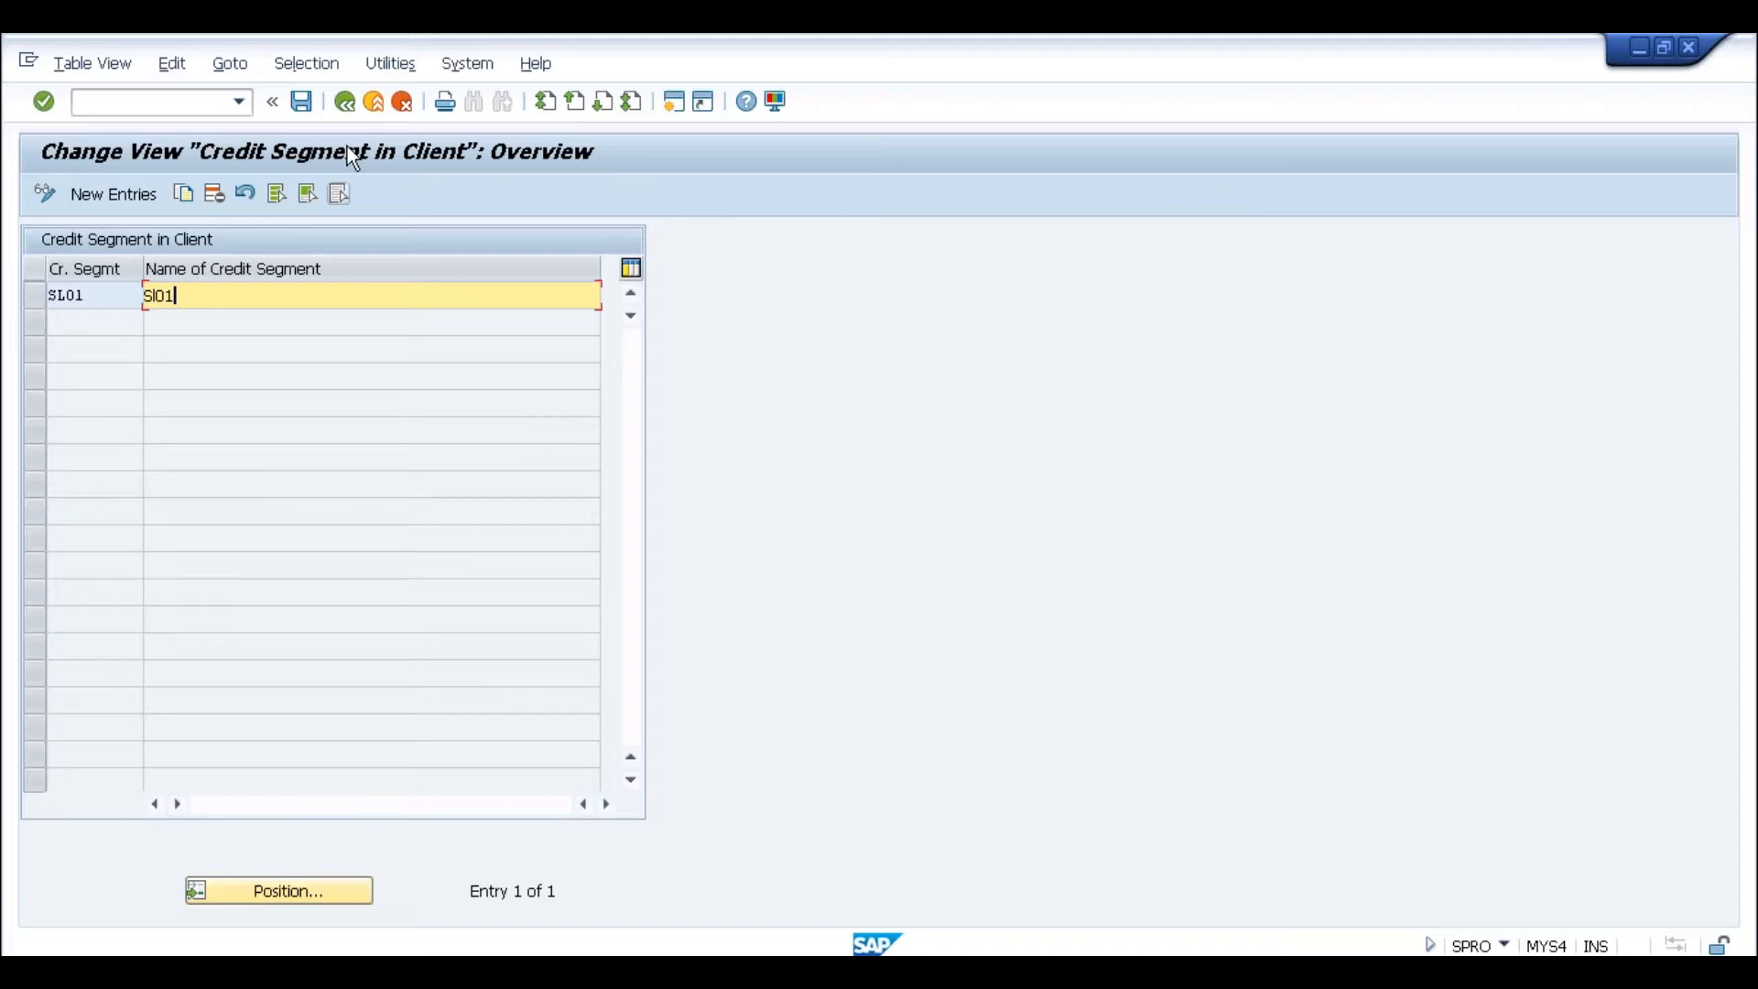
{"action": "left_click", "coordinate": [344, 101]}
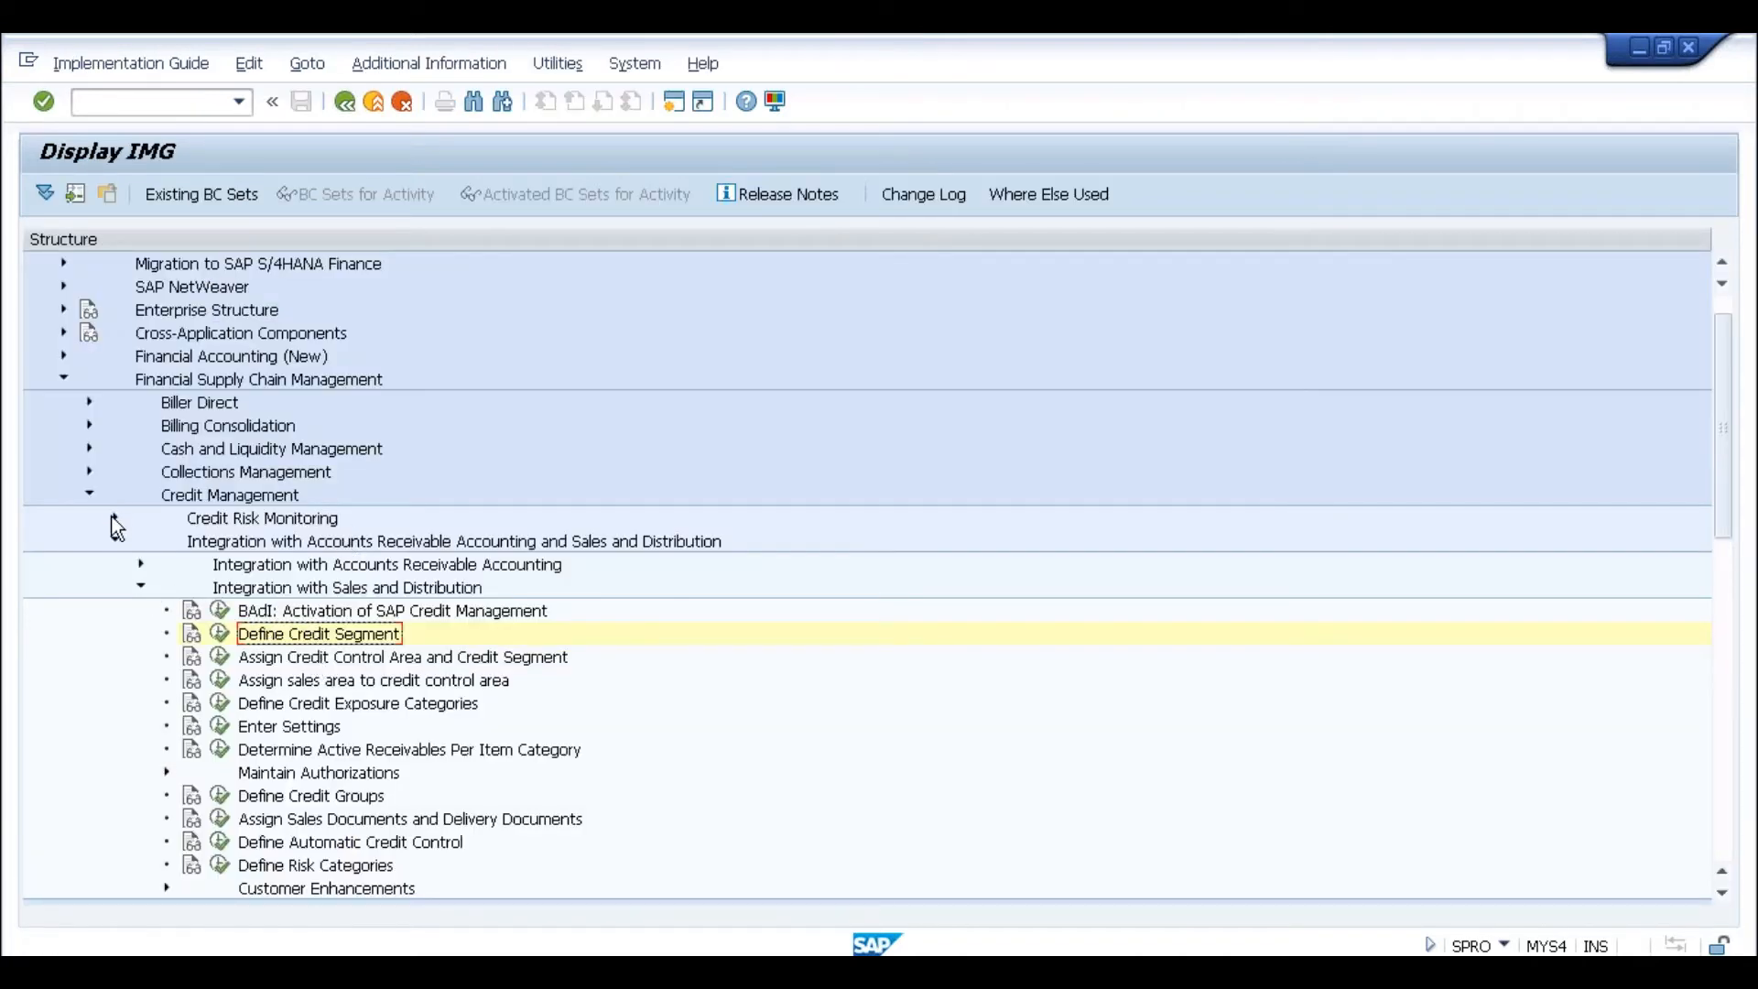
Step: Review the segment data, including SLOG, in Create Credit Segments under Credit Risk Monitoring's Master Data, and return to the implementation guide
{"action": "left_click", "coordinate": [115, 518]}
{"action": "left_click", "coordinate": [141, 541]}
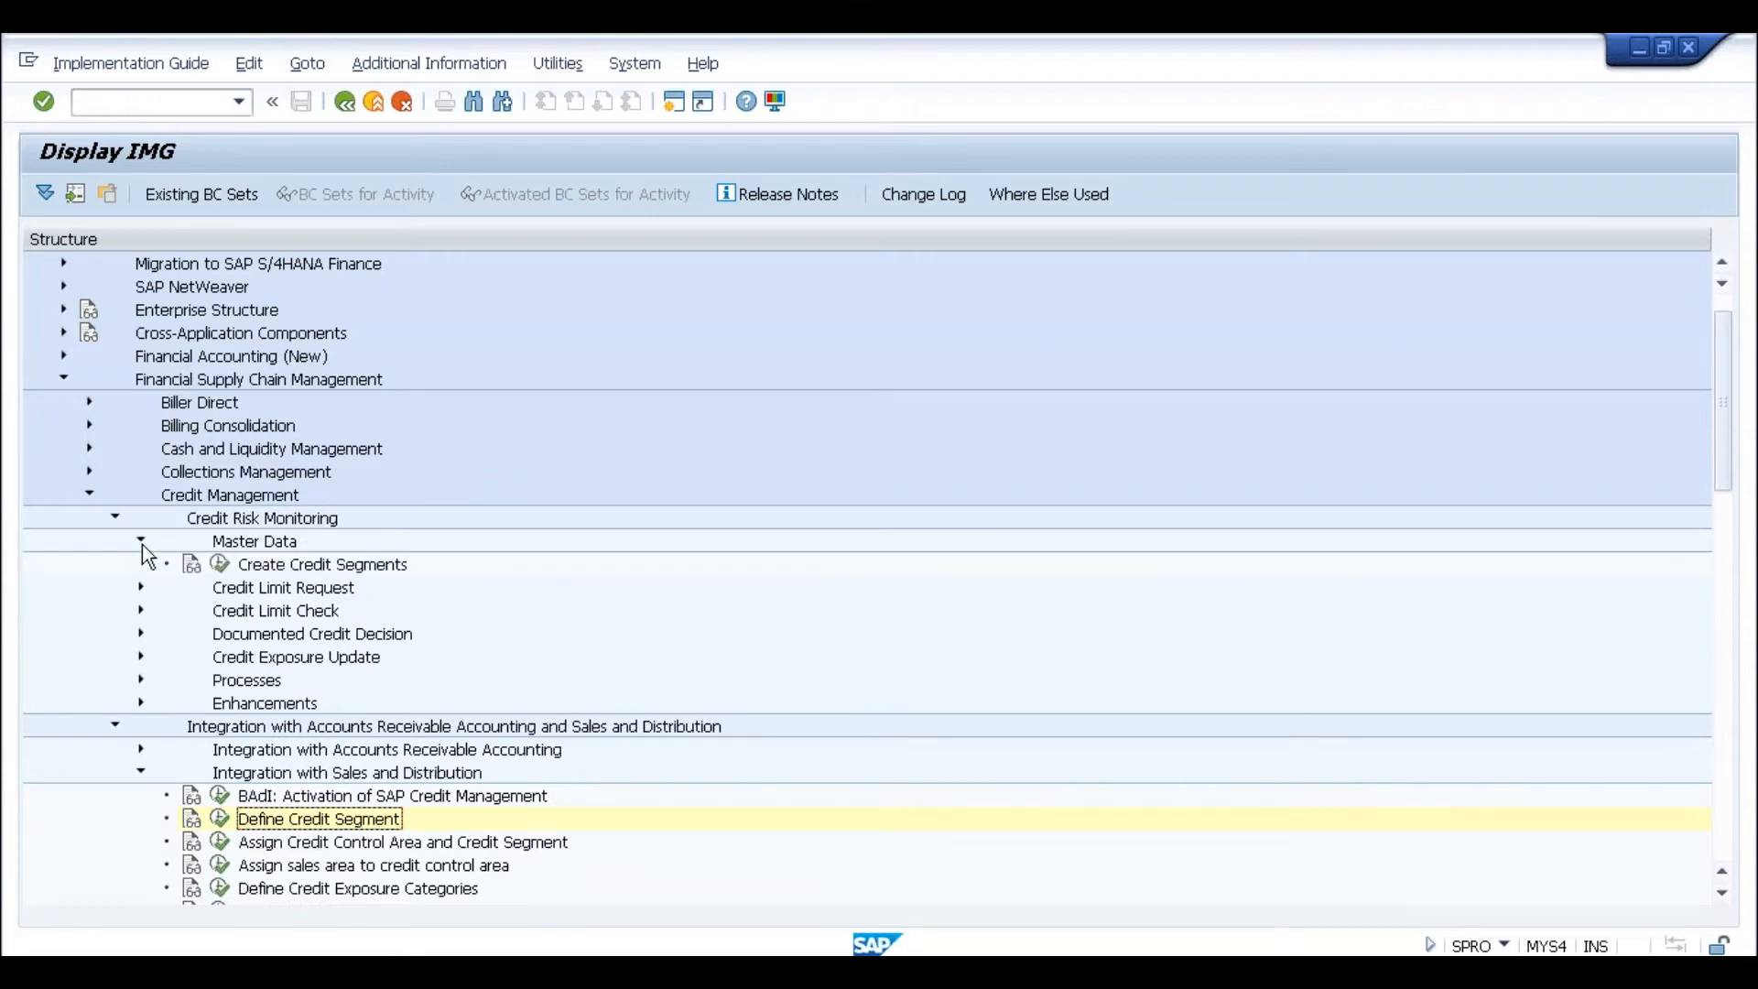
{"action": "left_click", "coordinate": [220, 564]}
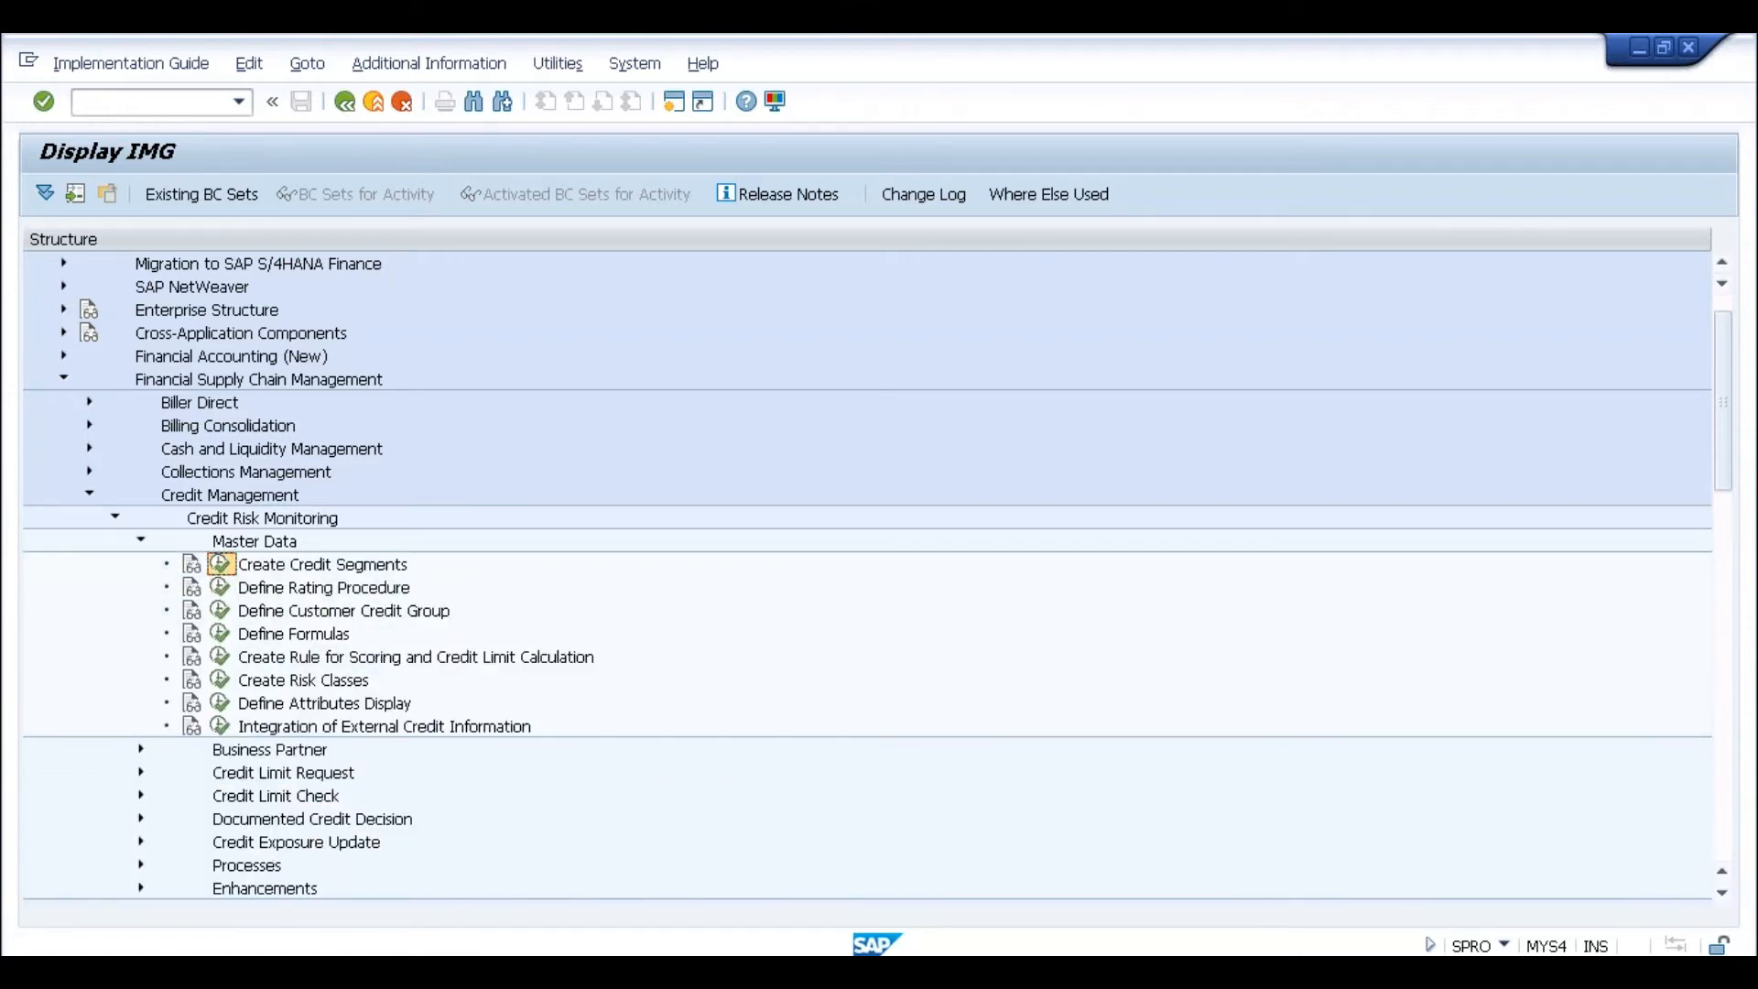
{"action": "left_click", "coordinate": [224, 430]}
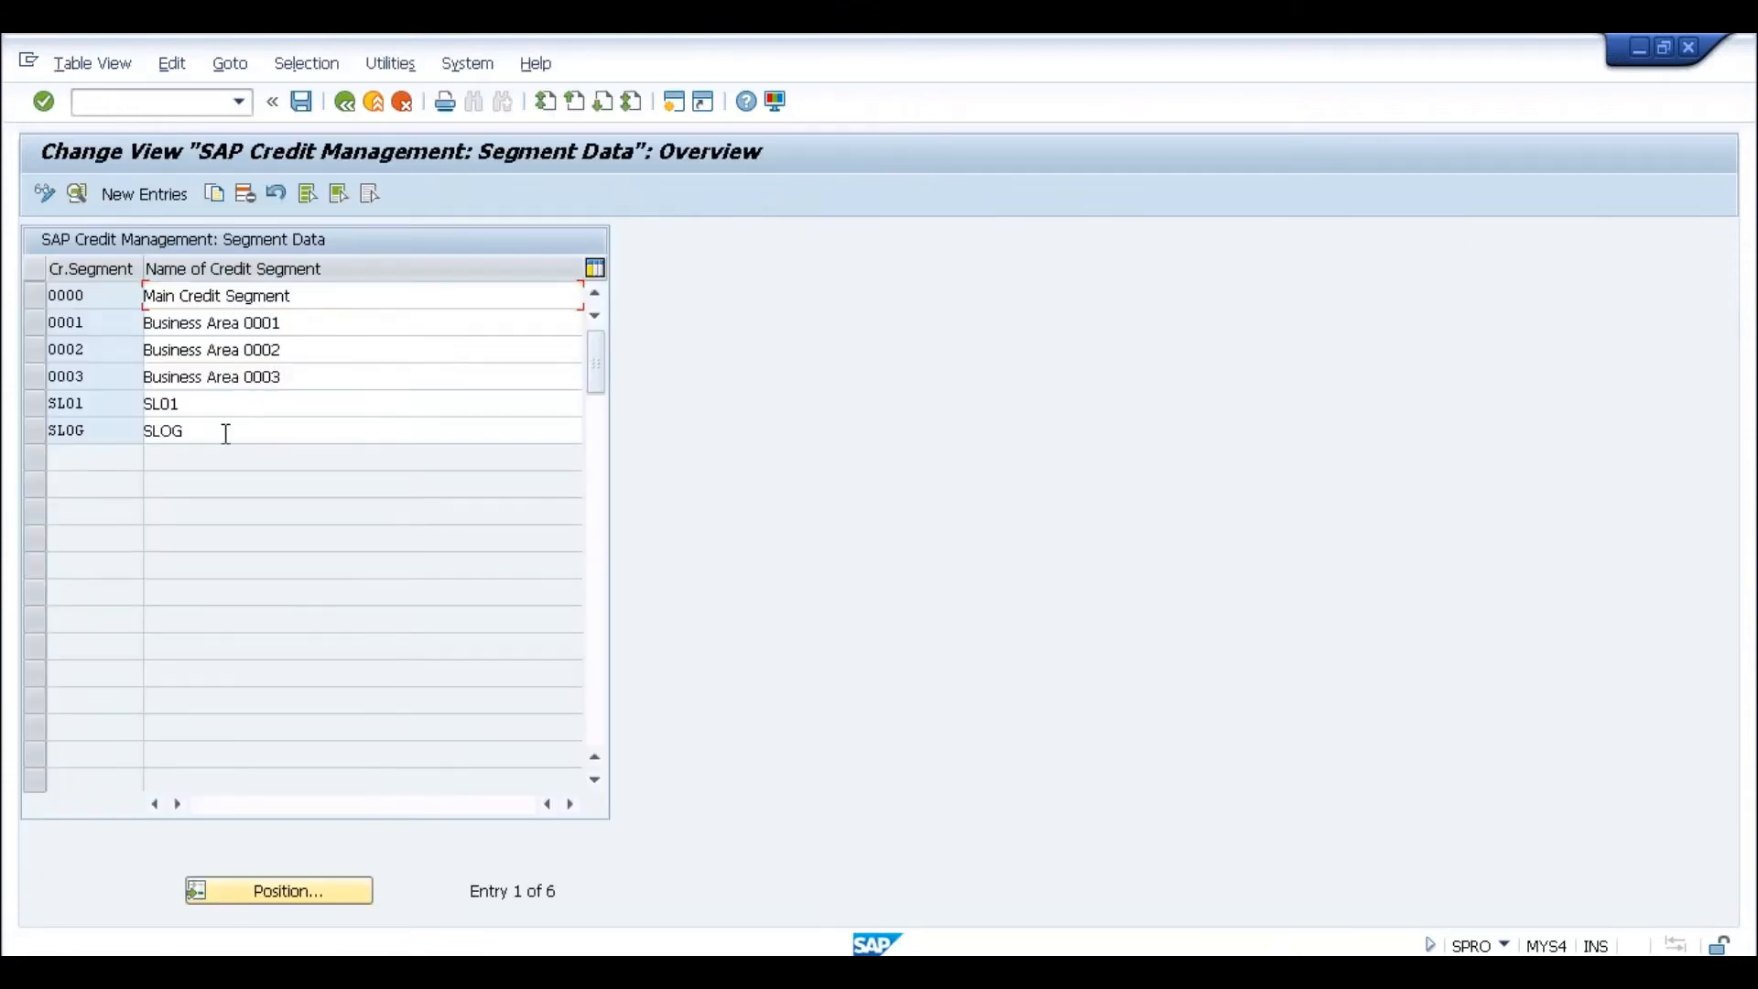
{"action": "left_click", "coordinate": [343, 104]}
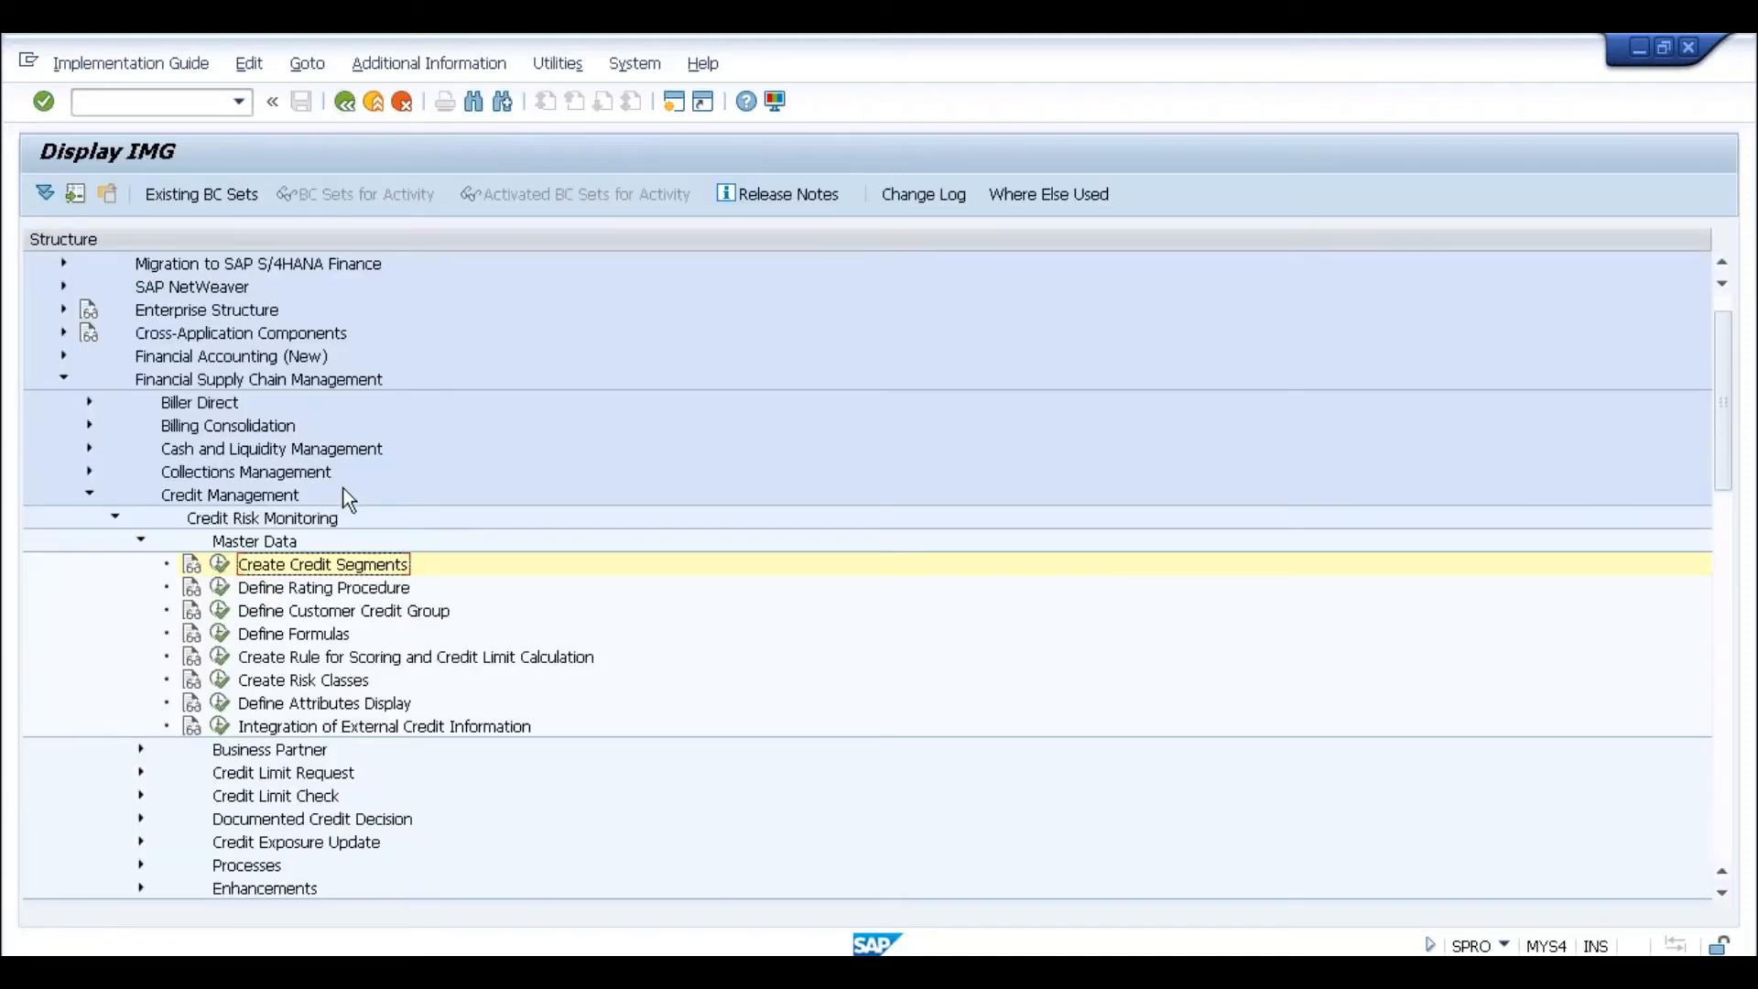
Step: Collapse Credit Risk Monitoring and check the credit segment assigned to credit control area SLOG in Assign Credit Control Area and Credit Segment
{"action": "left_click", "coordinate": [115, 518]}
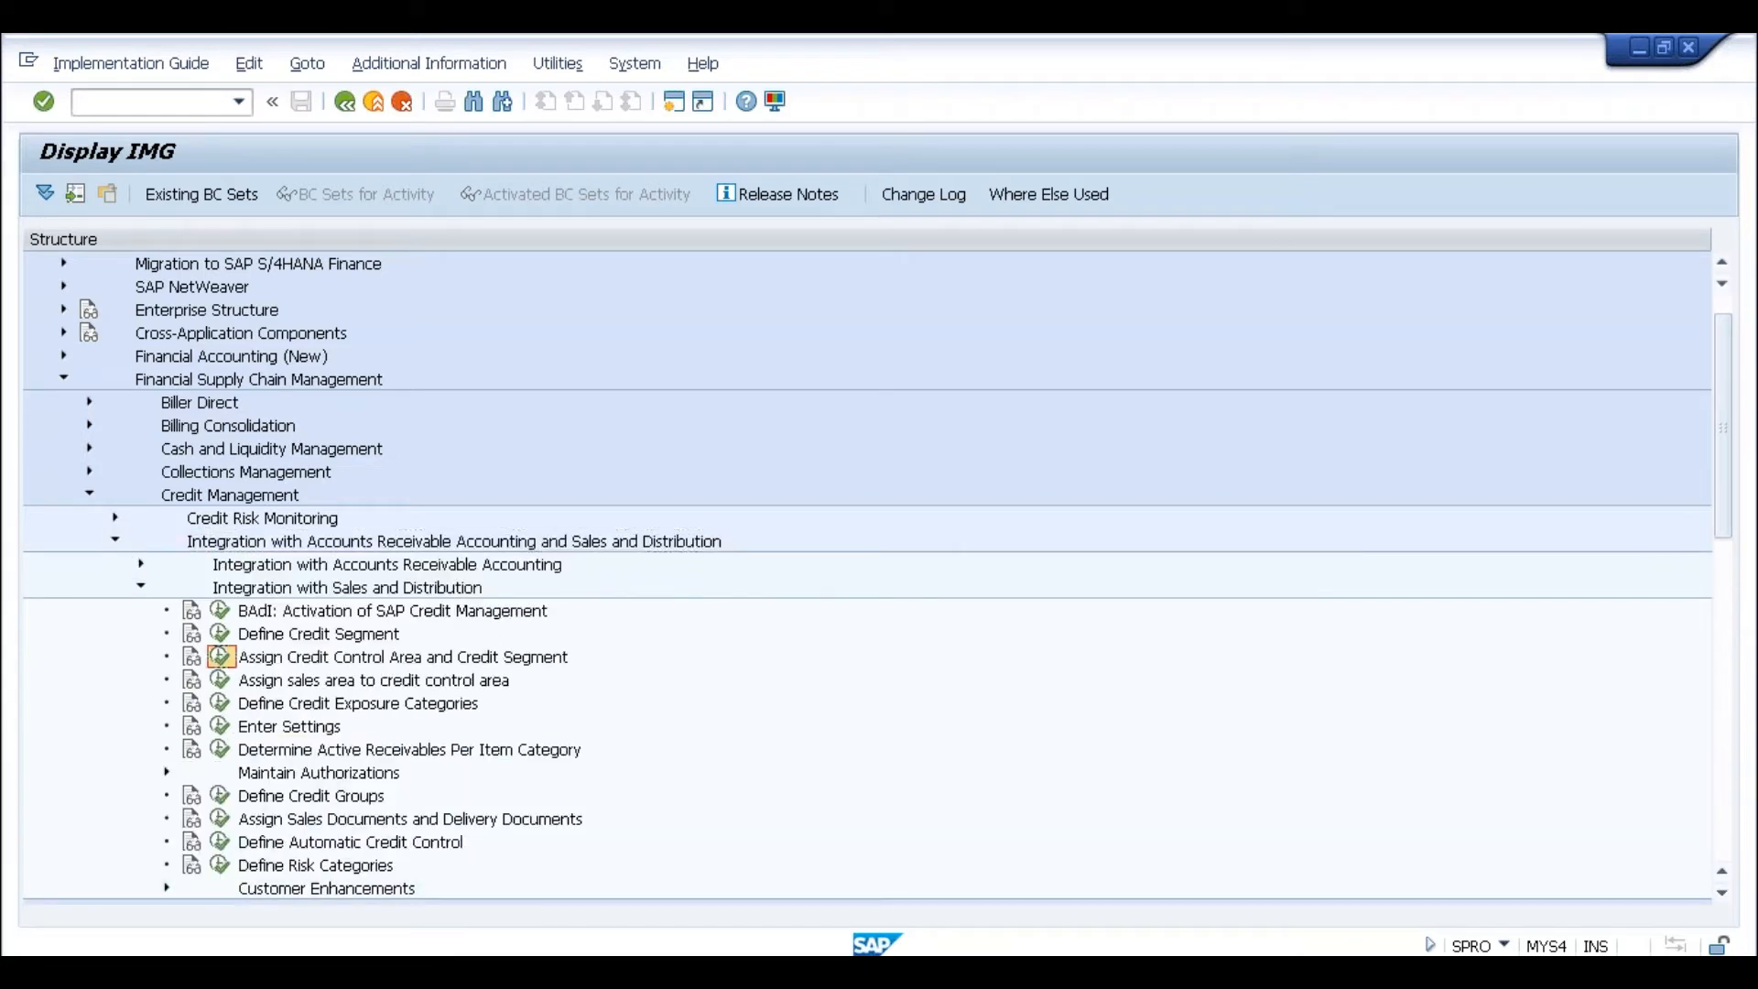
{"action": "left_click", "coordinate": [220, 656]}
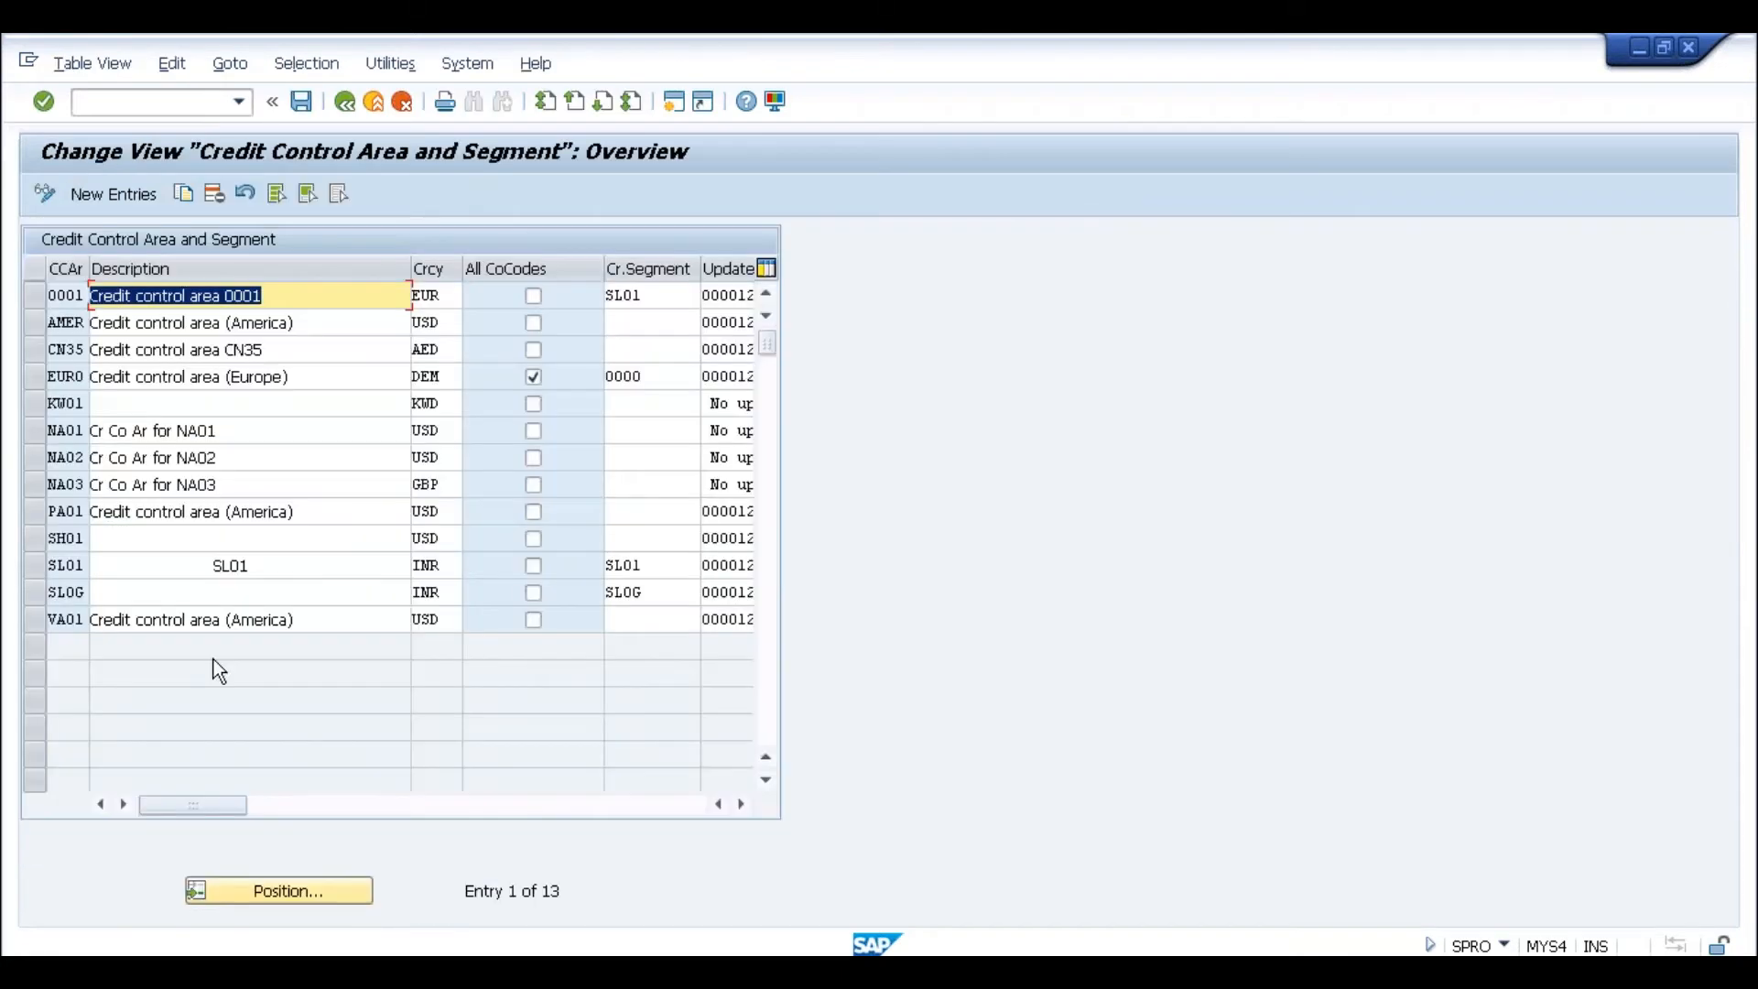
{"action": "left_click", "coordinate": [67, 592]}
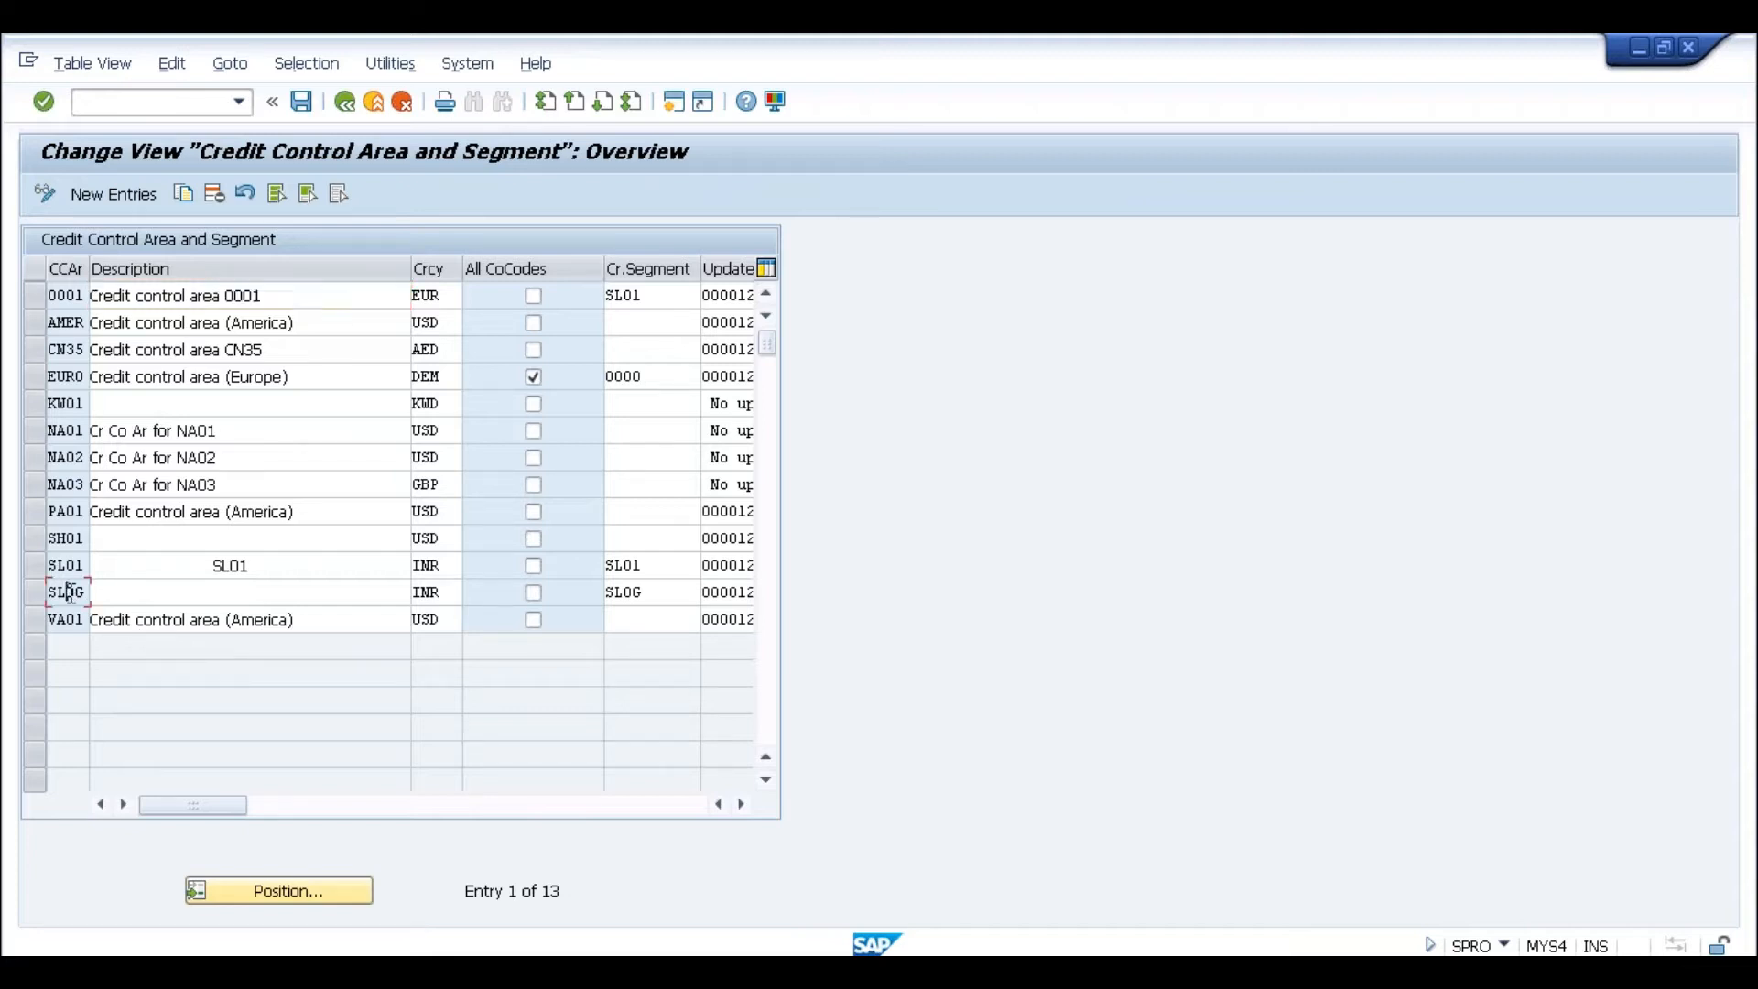
{"action": "left_click", "coordinate": [656, 591]}
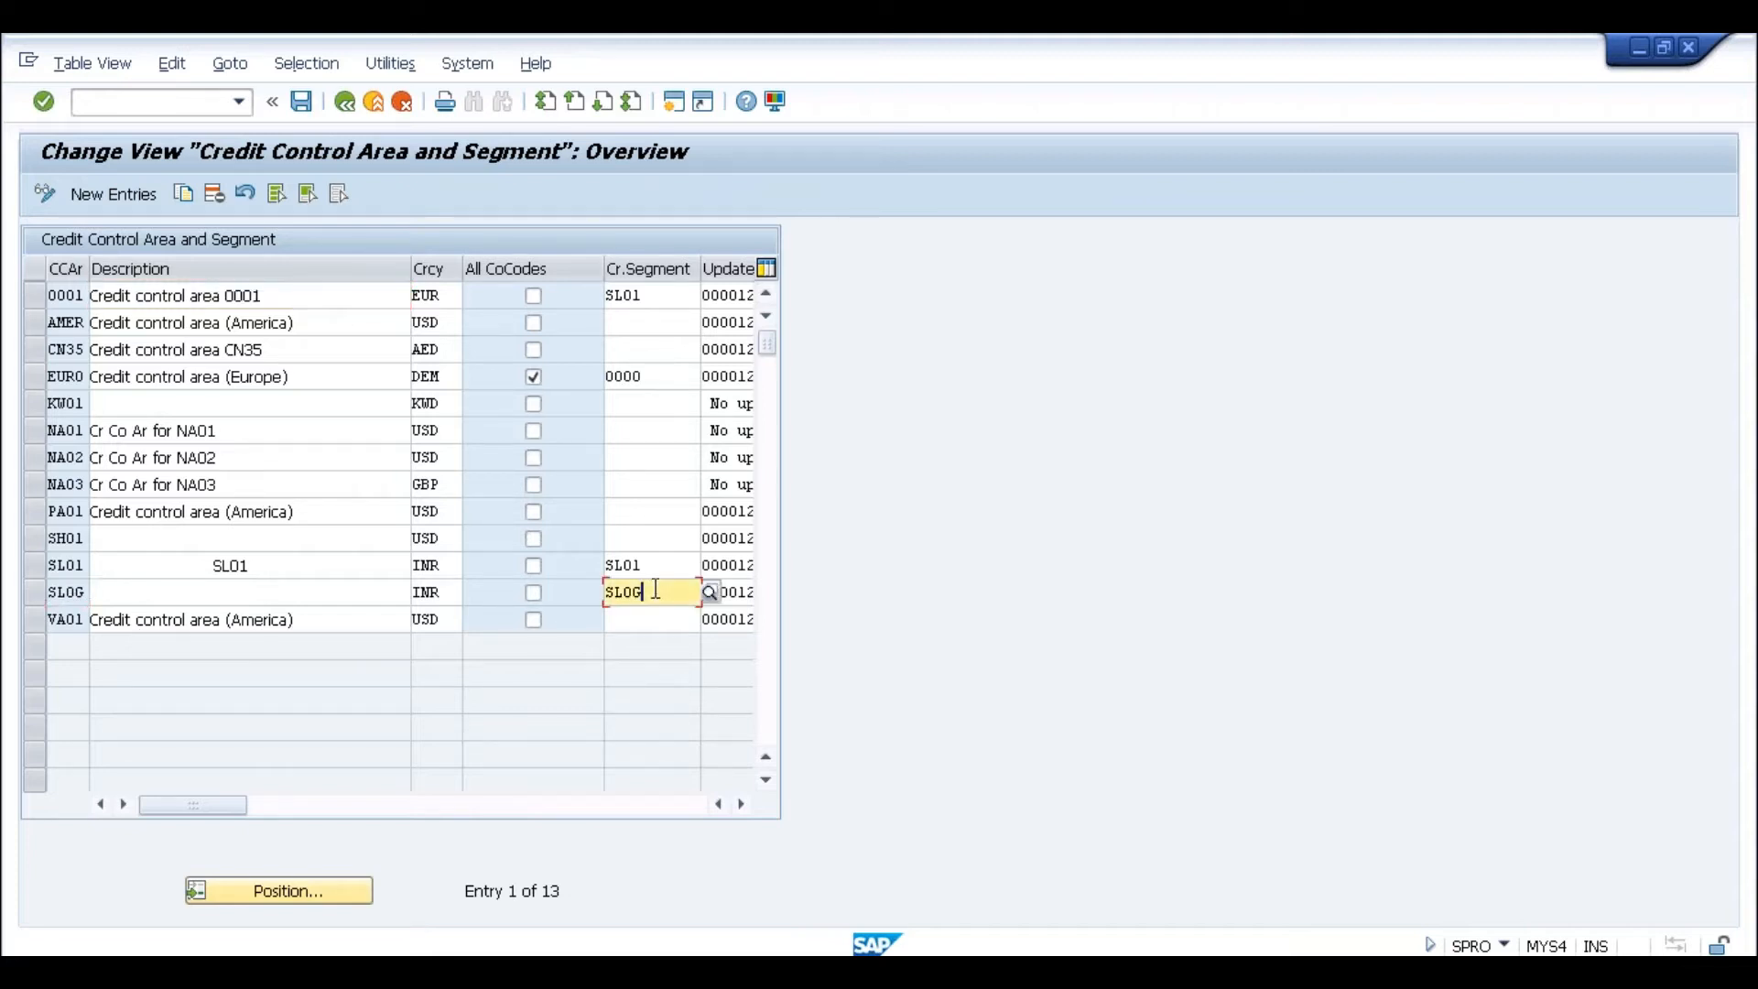
{"action": "left_click", "coordinate": [345, 102]}
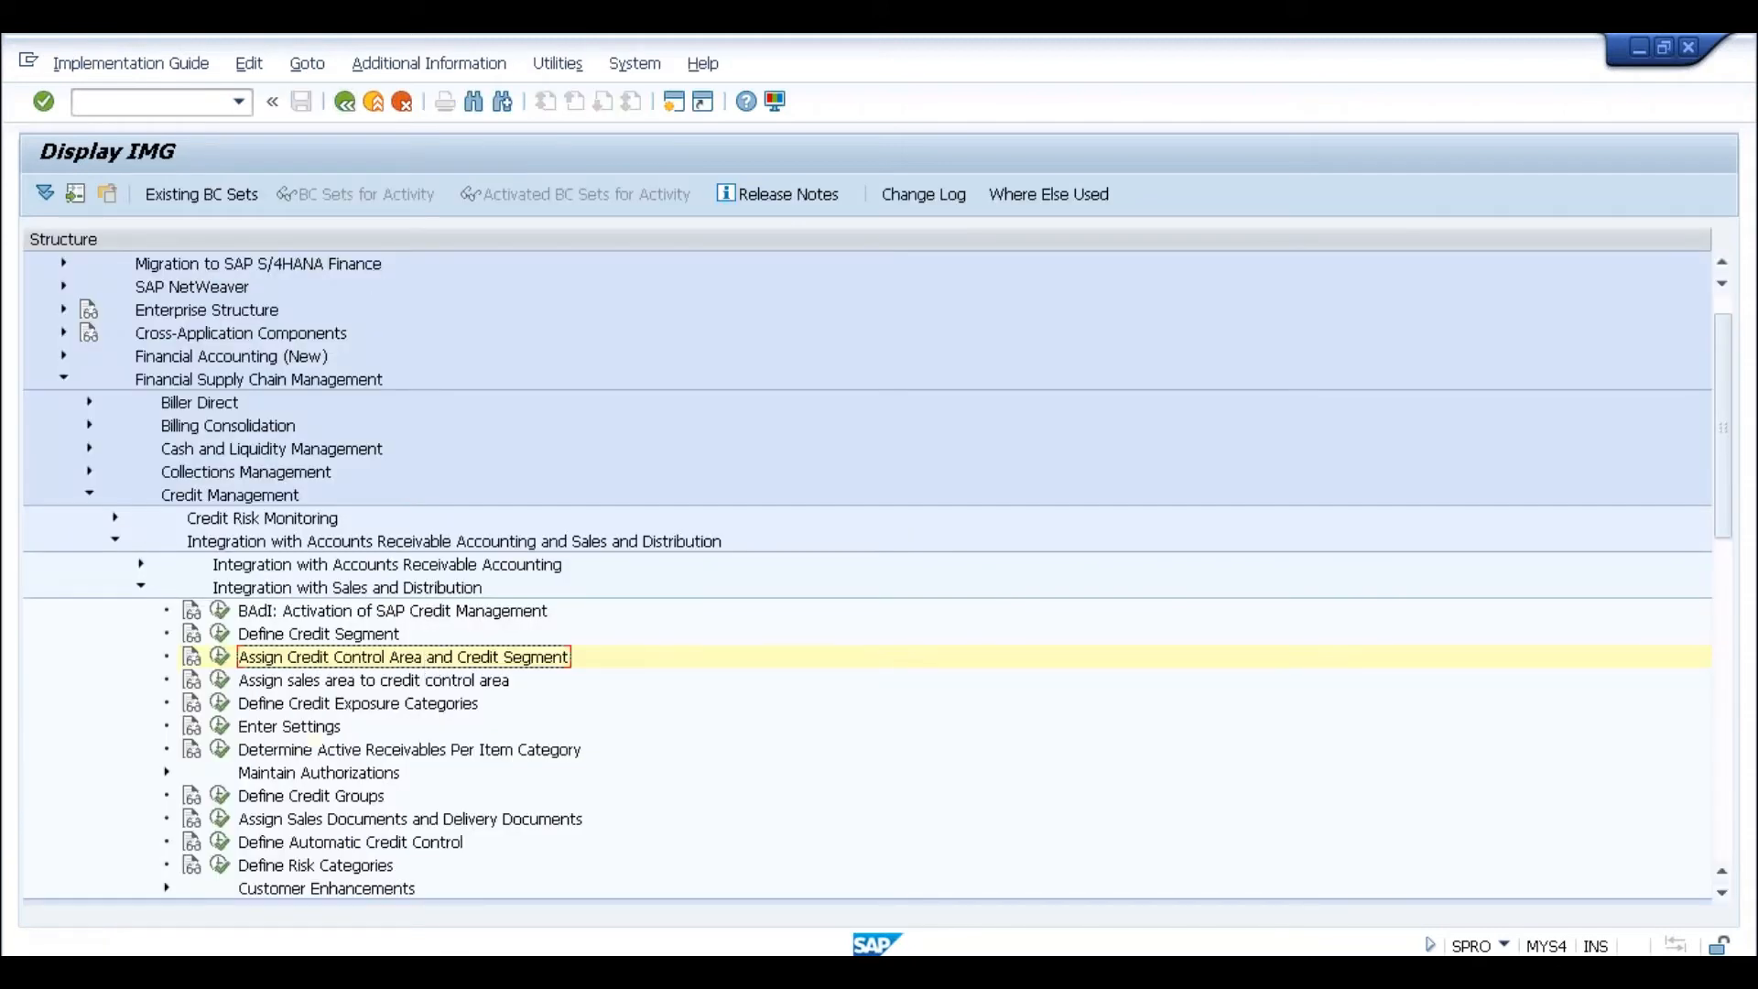
Step: Look up sales organization SLOG in the sales area allocation to check its credit control area, and return to the implementation guide
{"action": "left_click", "coordinate": [220, 680]}
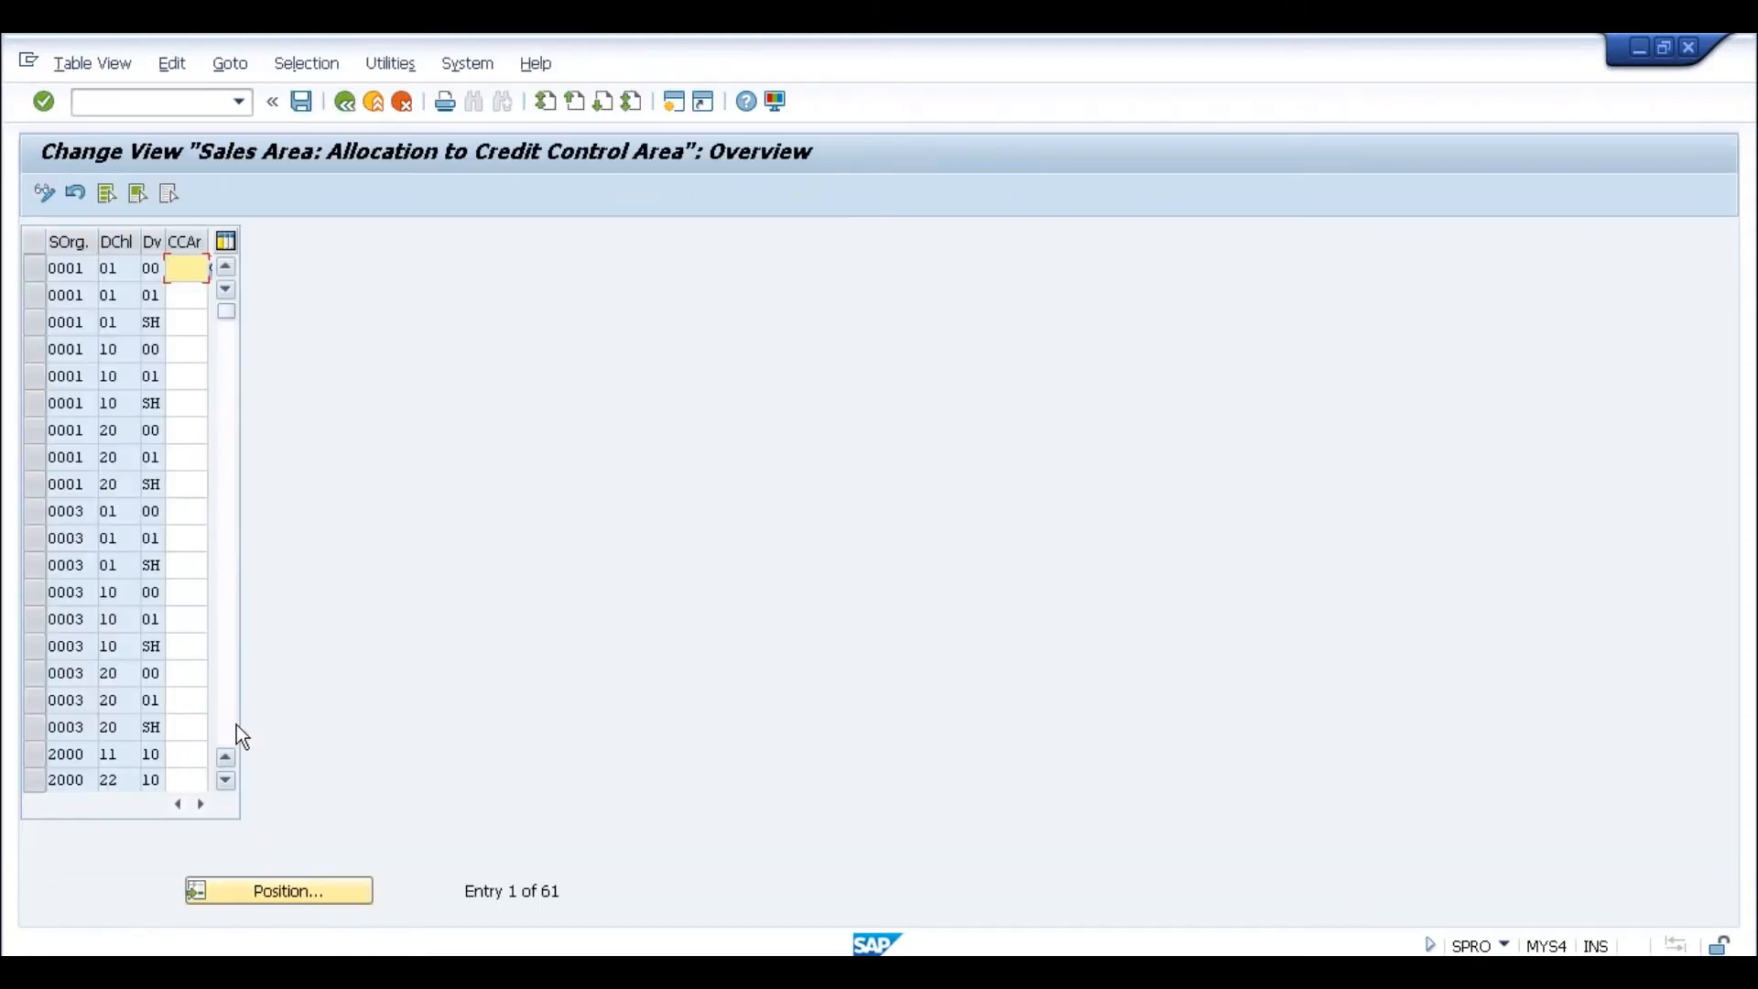
{"action": "left_click", "coordinate": [273, 893]}
{"action": "type", "text": "s"}
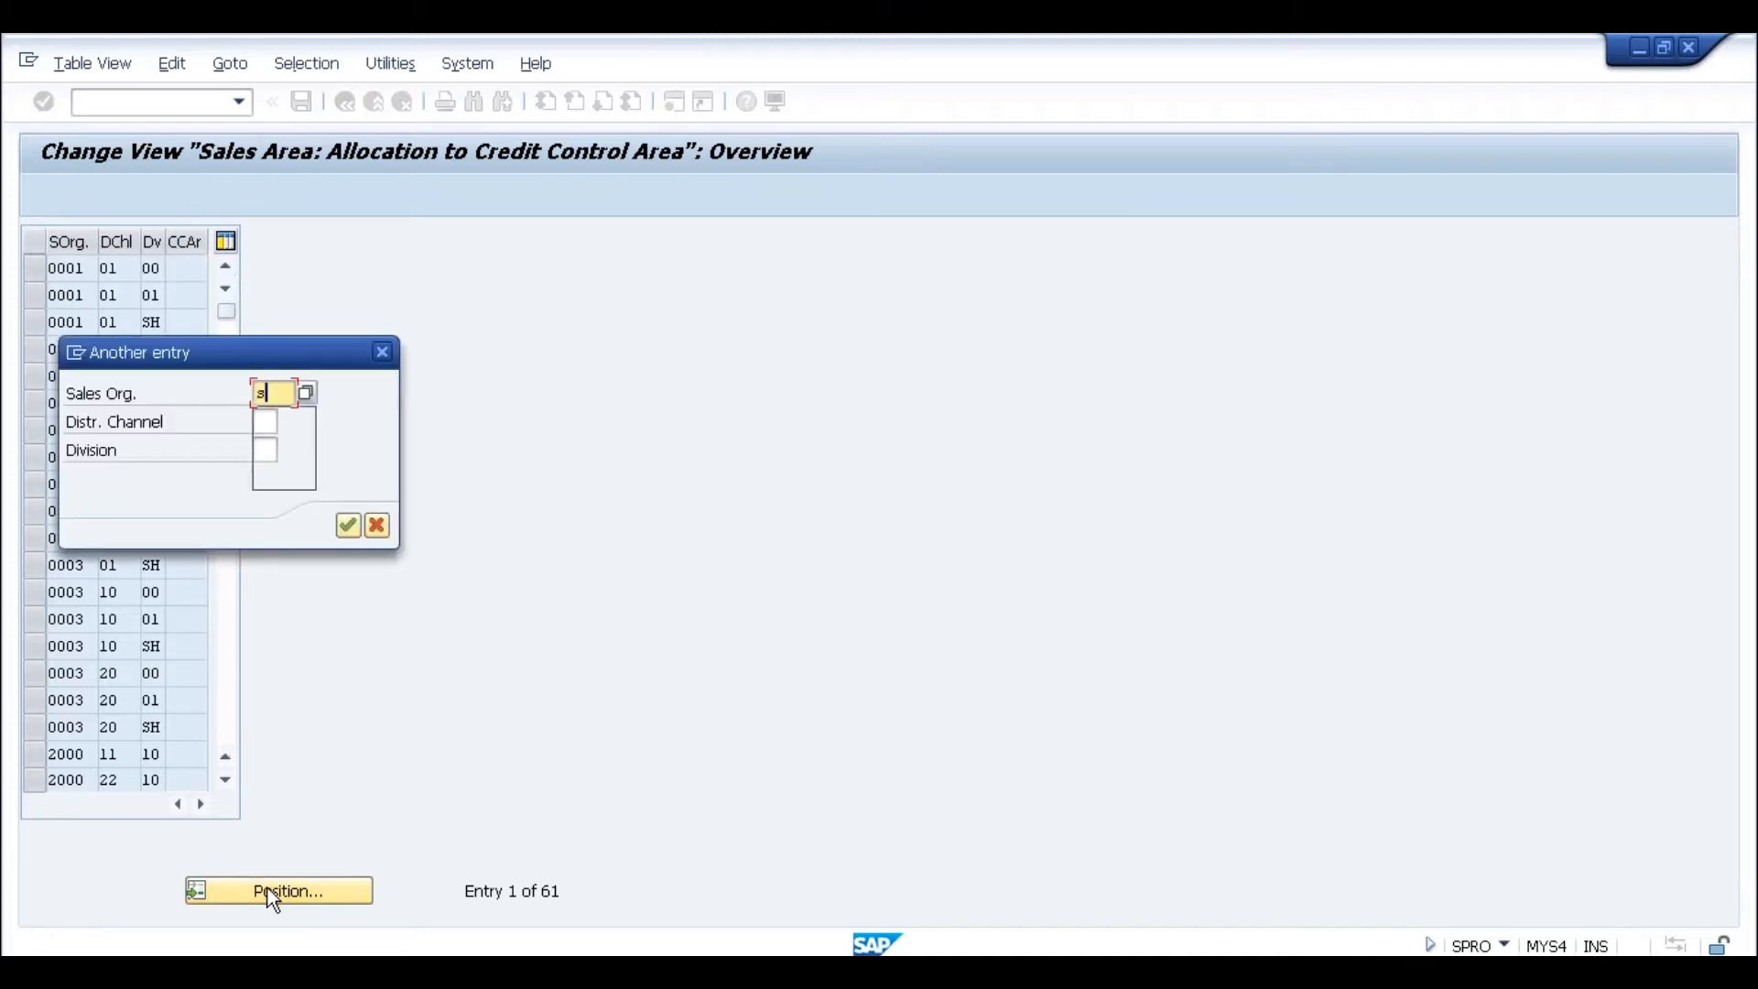
{"action": "type", "text": "log"}
{"action": "key", "text": "Return"}
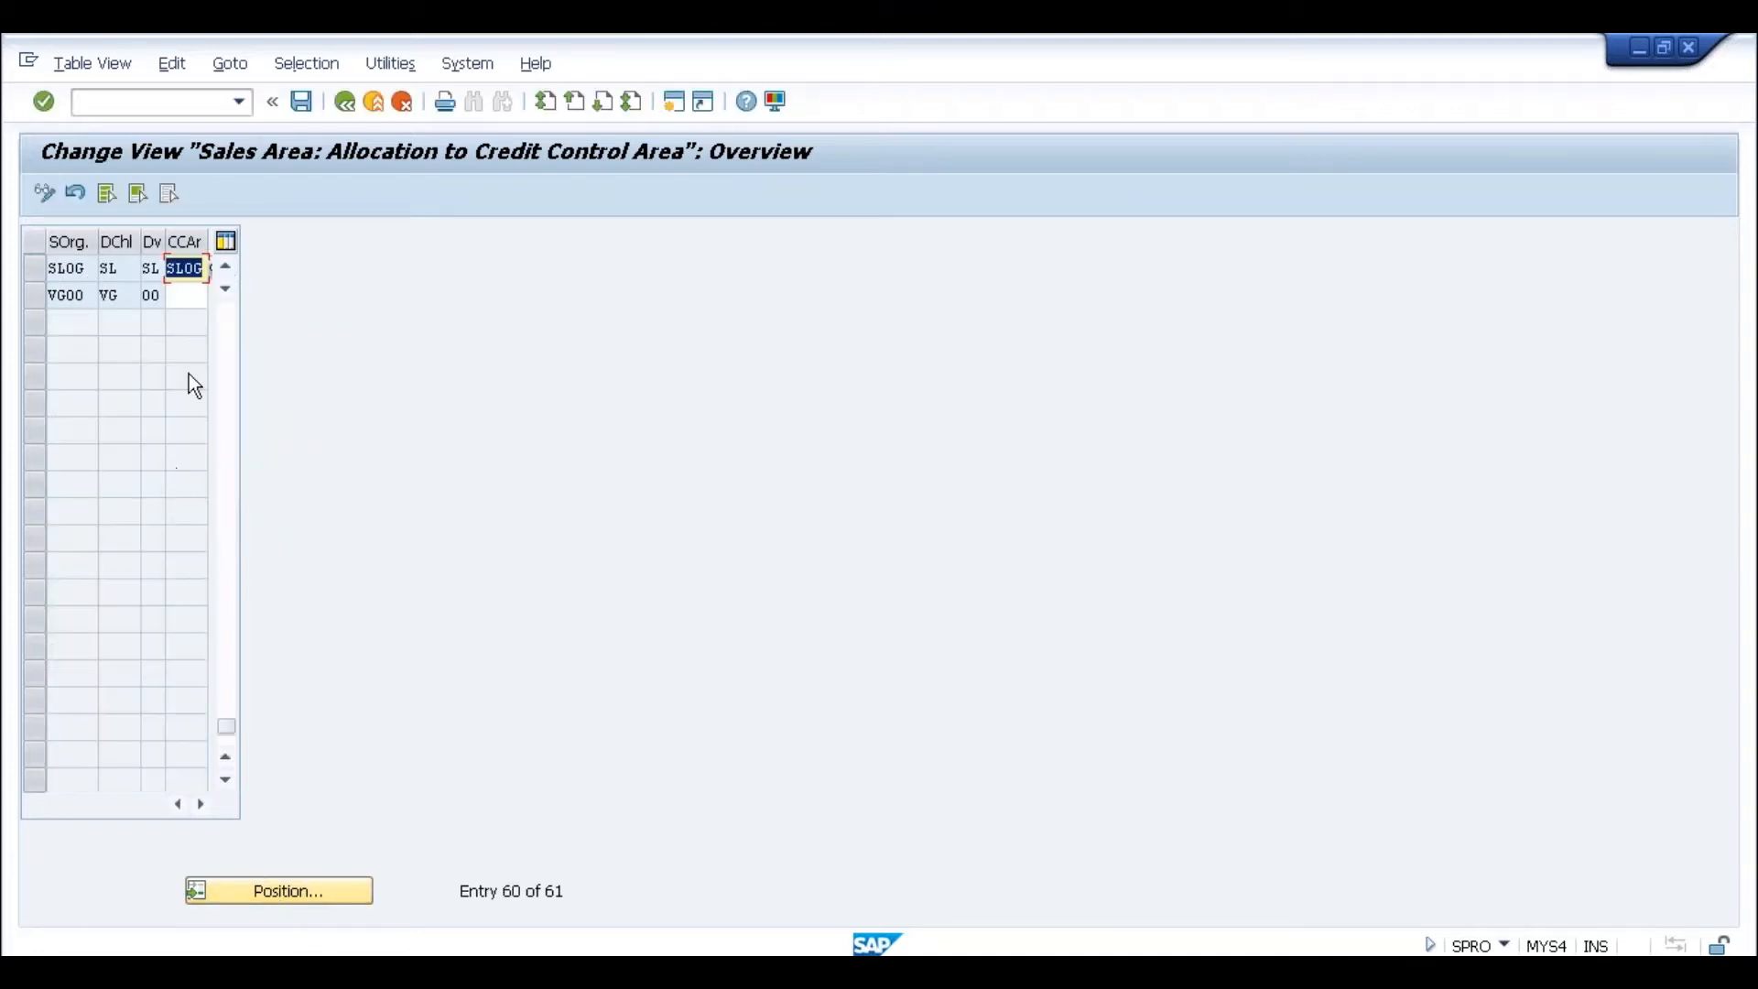
{"action": "left_click", "coordinate": [346, 103]}
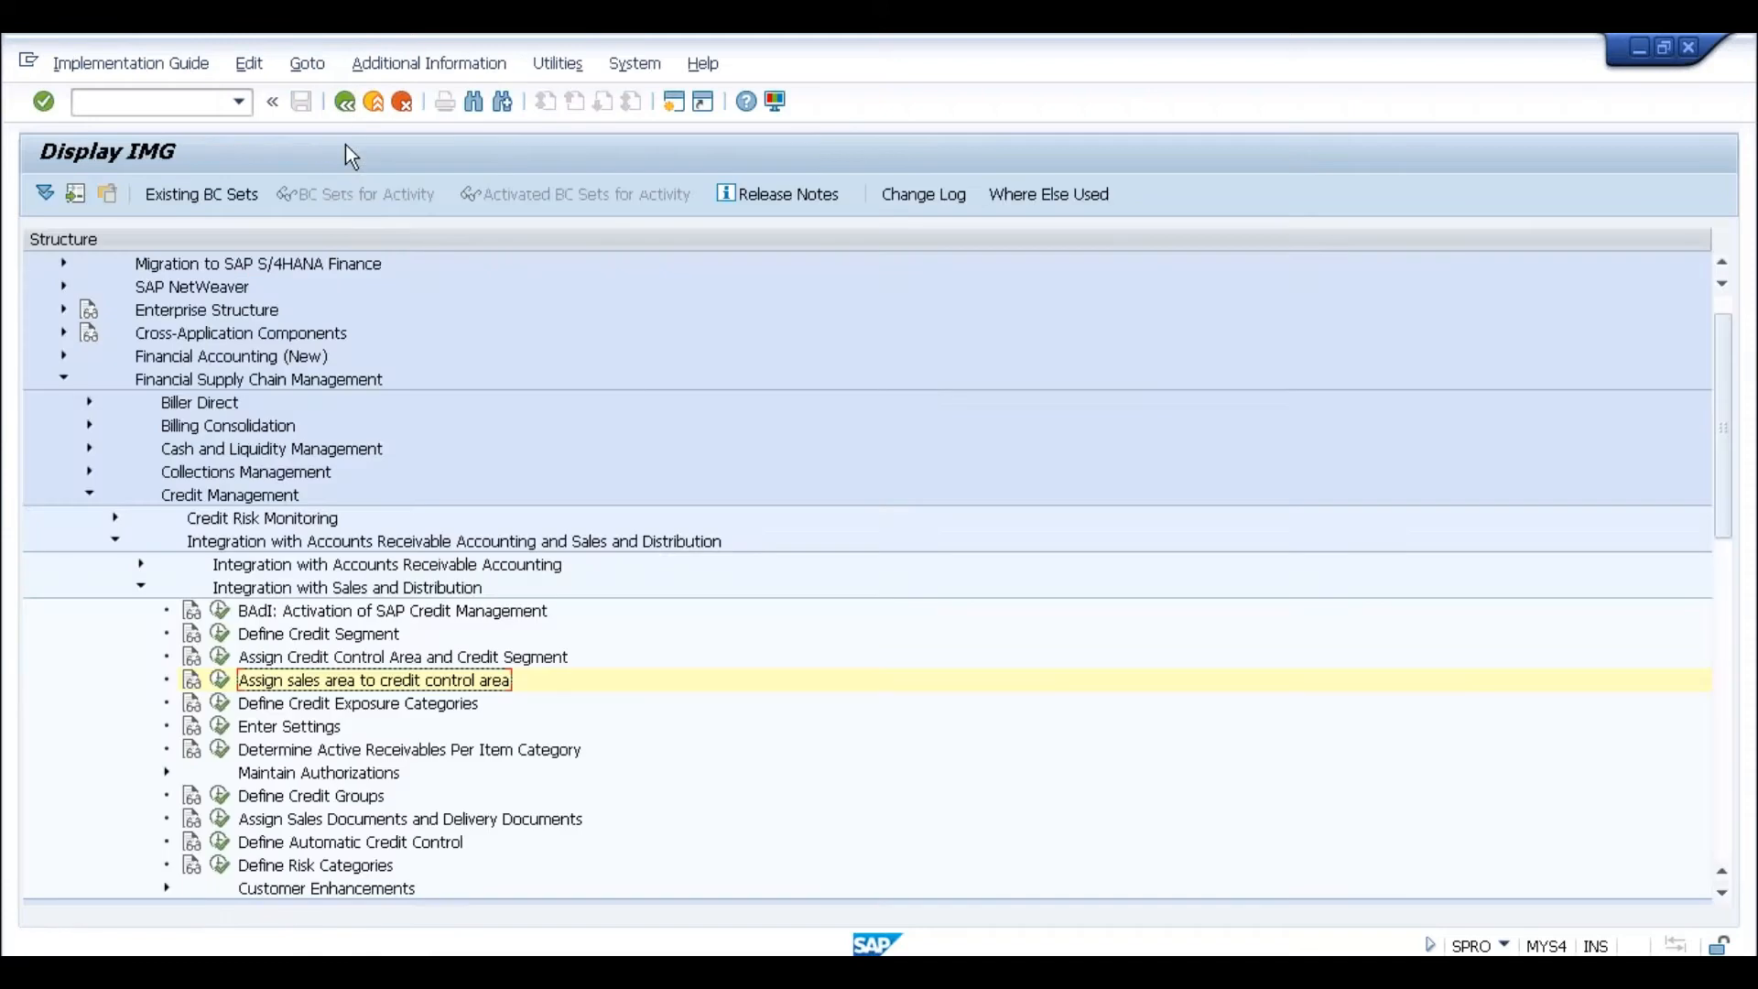
Step: Look up item category TAN in Determine Active Receivables Per Item Category to check its credit-active setting, and return to the implementation guide
{"action": "left_click", "coordinate": [222, 317]}
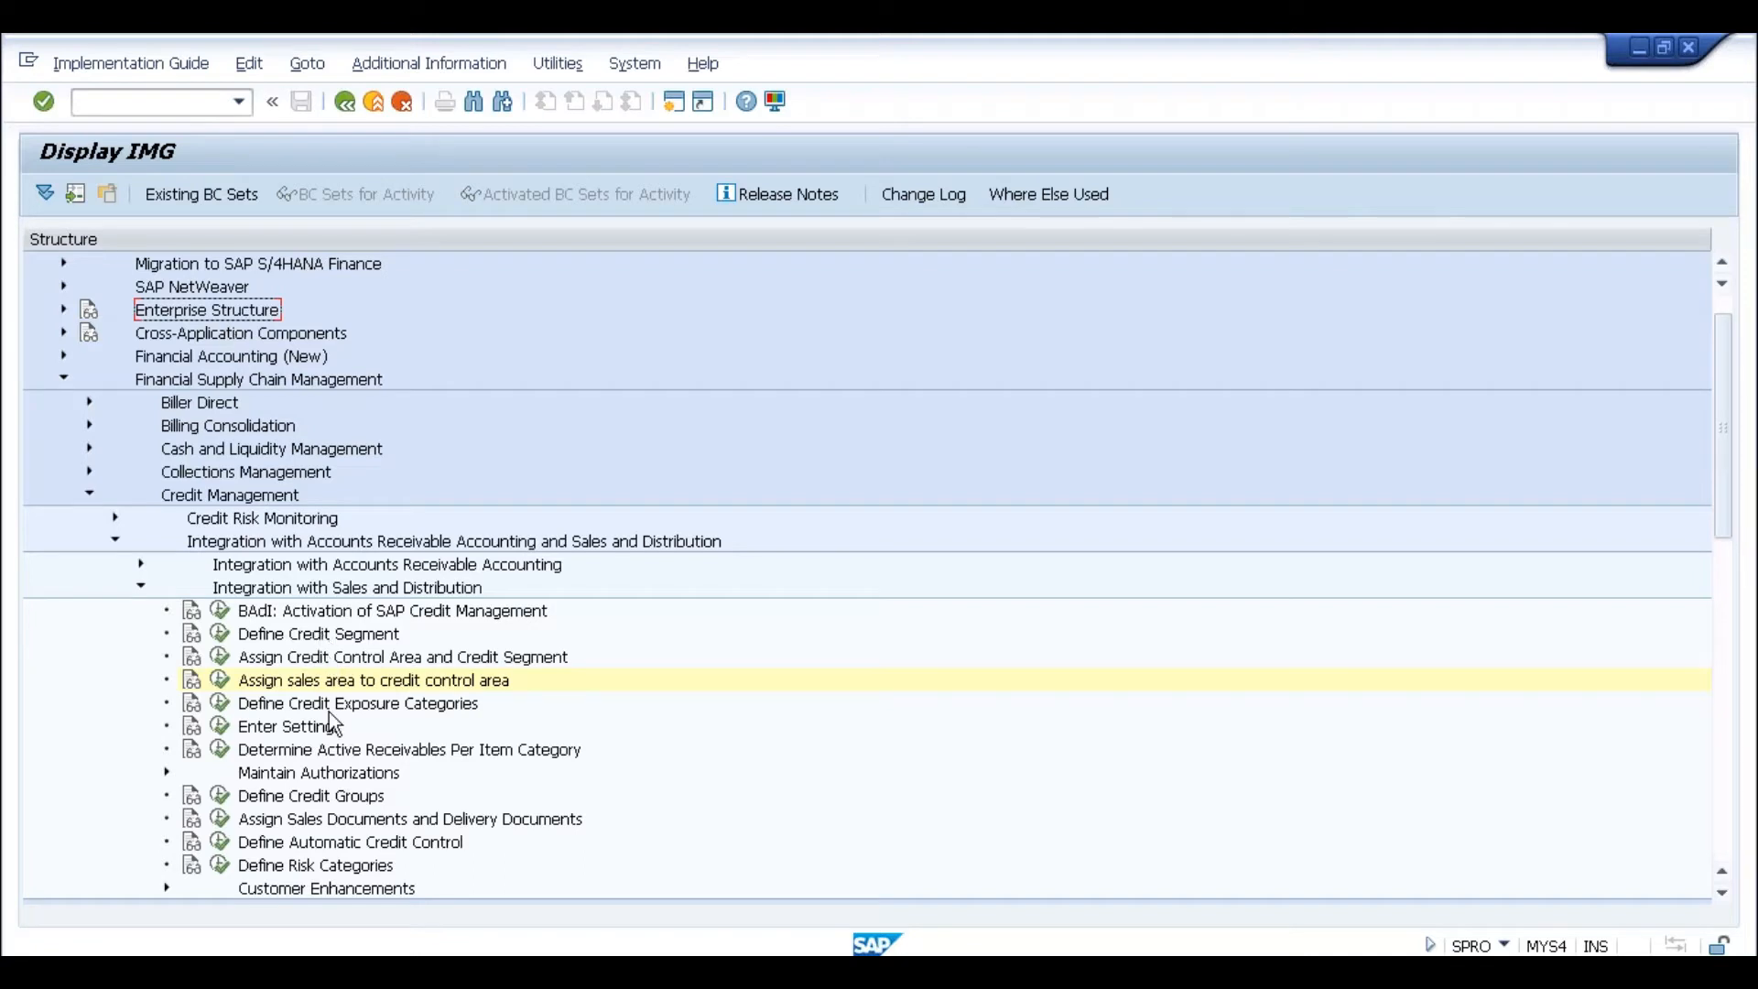
{"action": "left_click", "coordinate": [290, 753]}
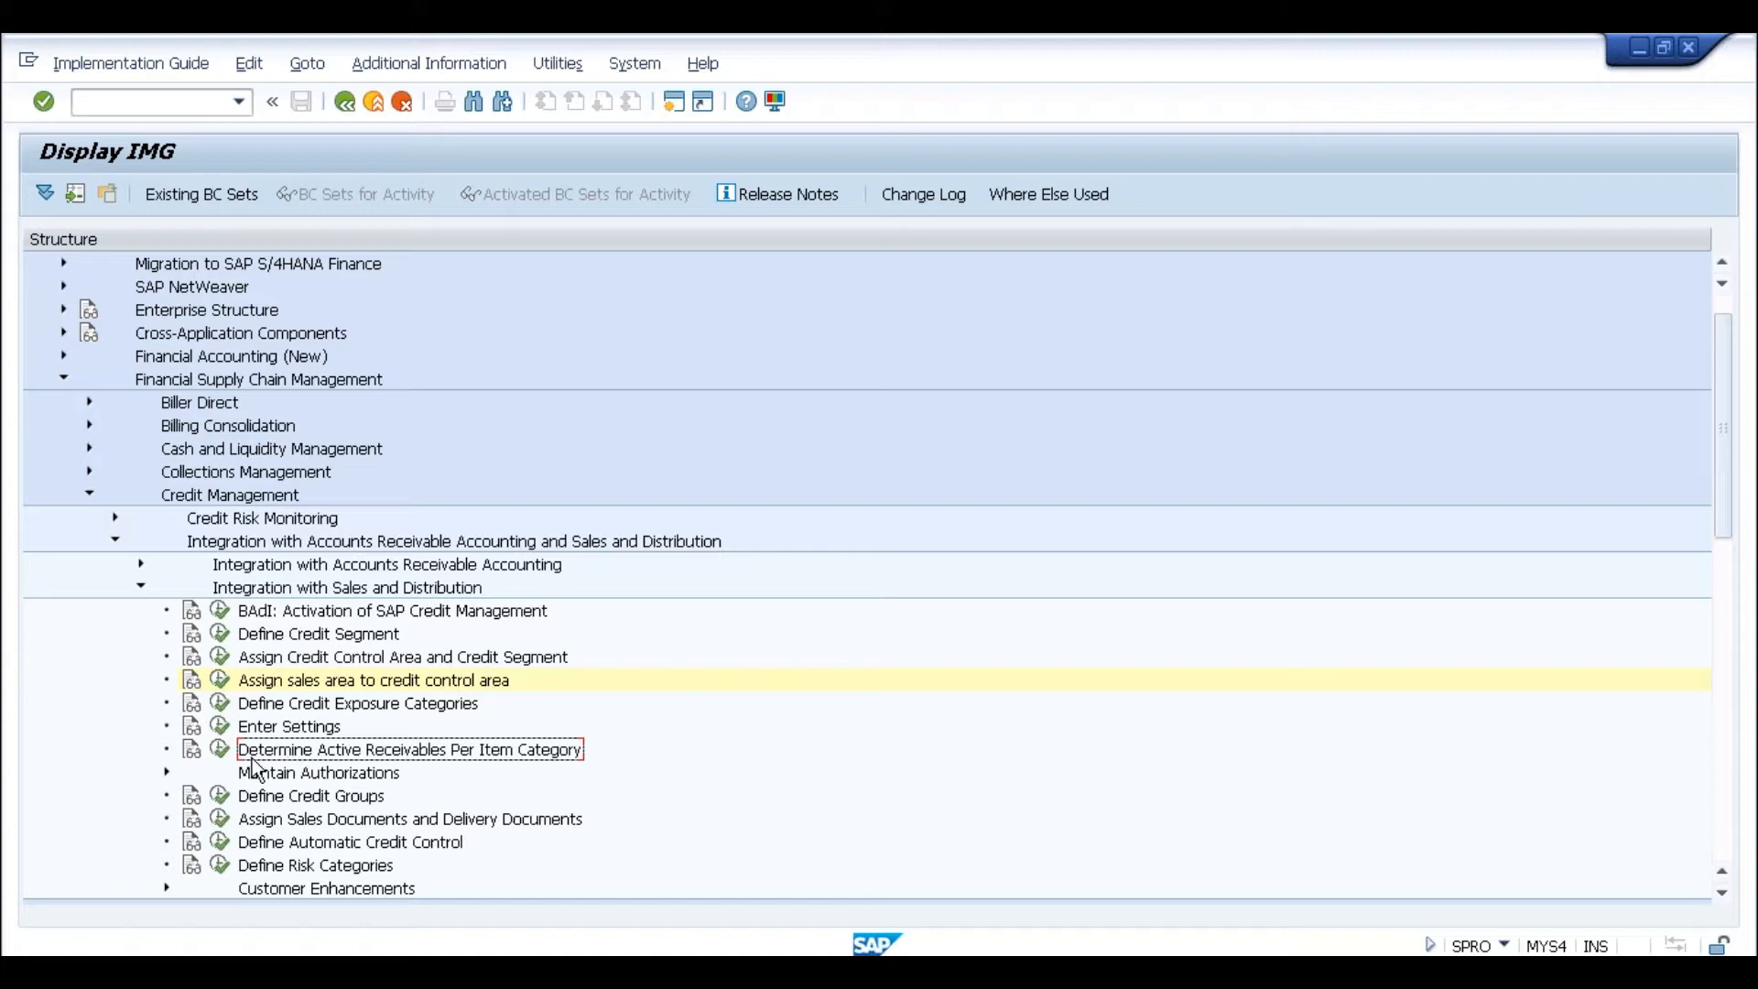
{"action": "left_click", "coordinate": [221, 750]}
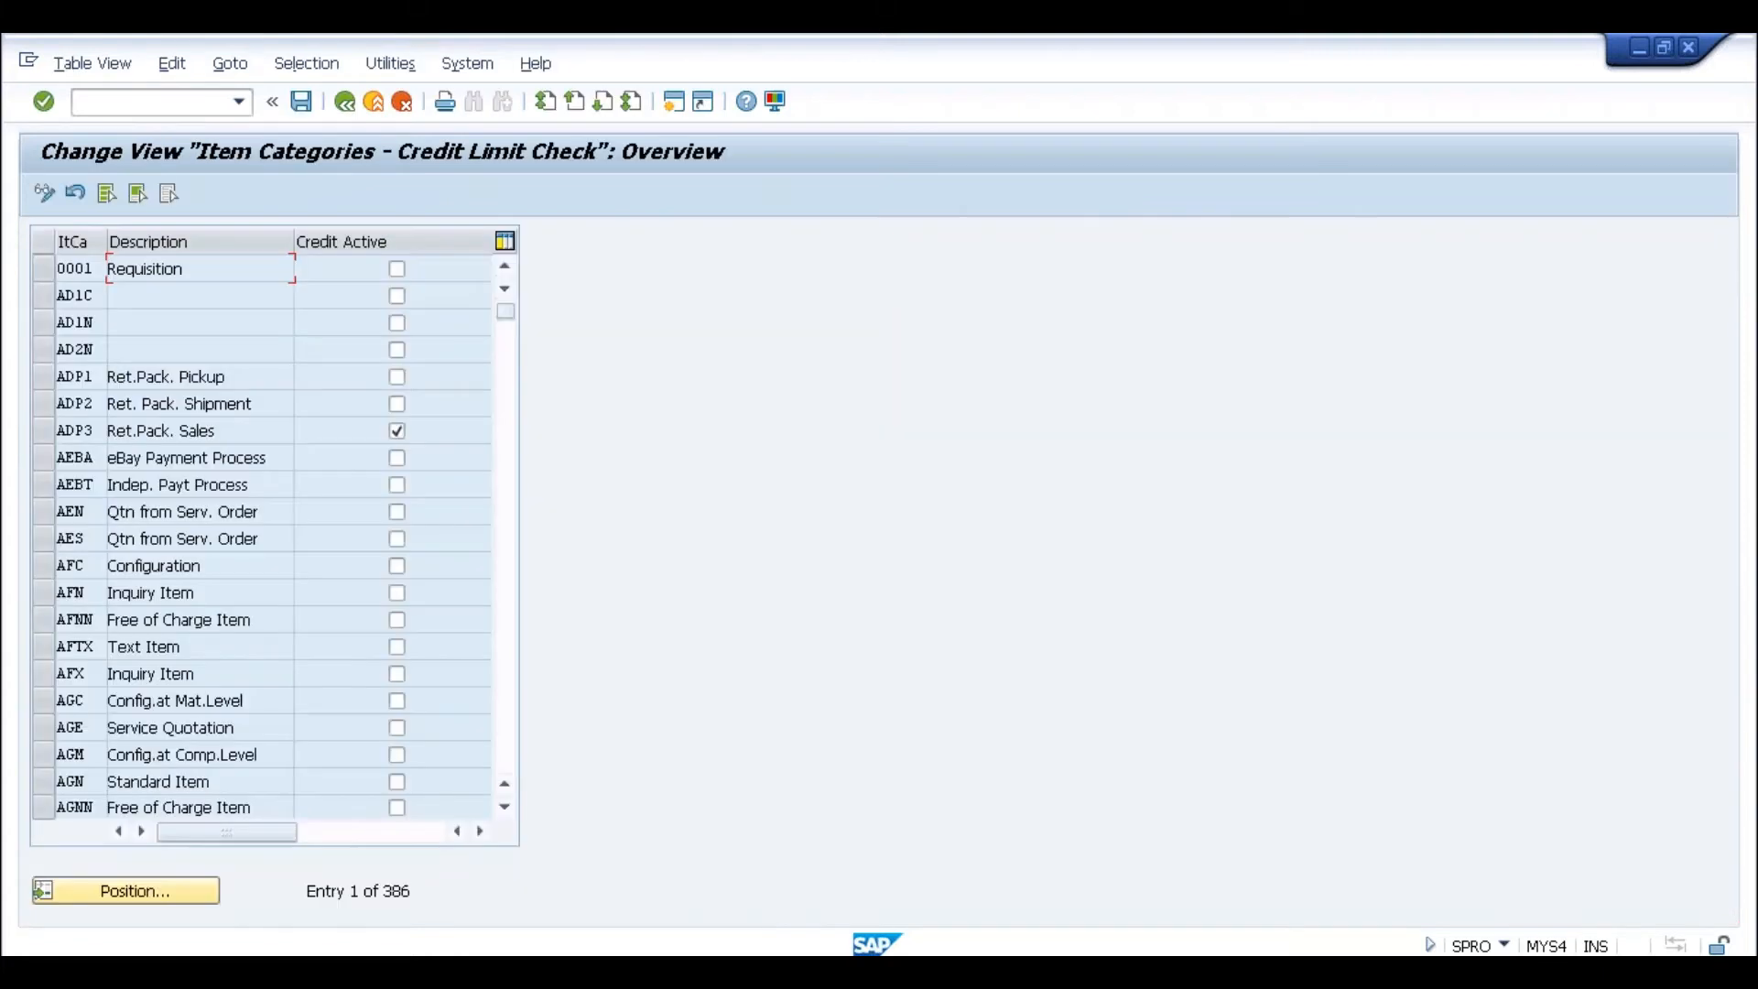
{"action": "left_click", "coordinate": [135, 893]}
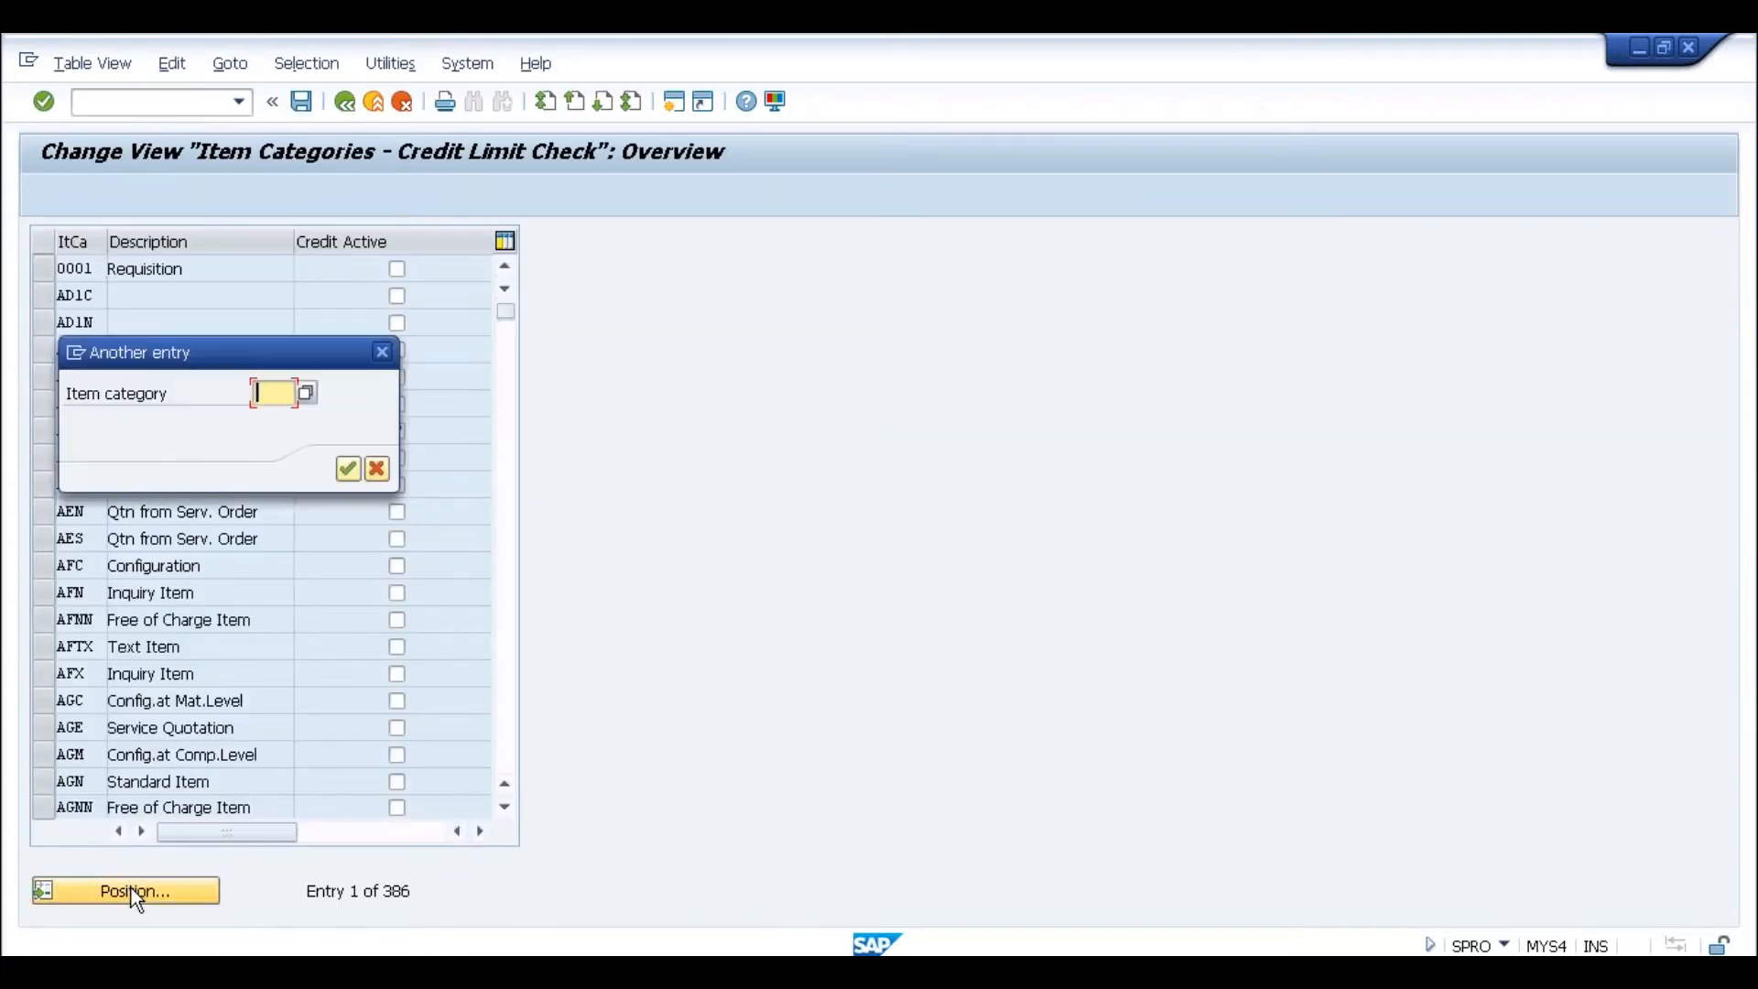
{"action": "type", "text": "TAN"}
{"action": "key", "text": "Return"}
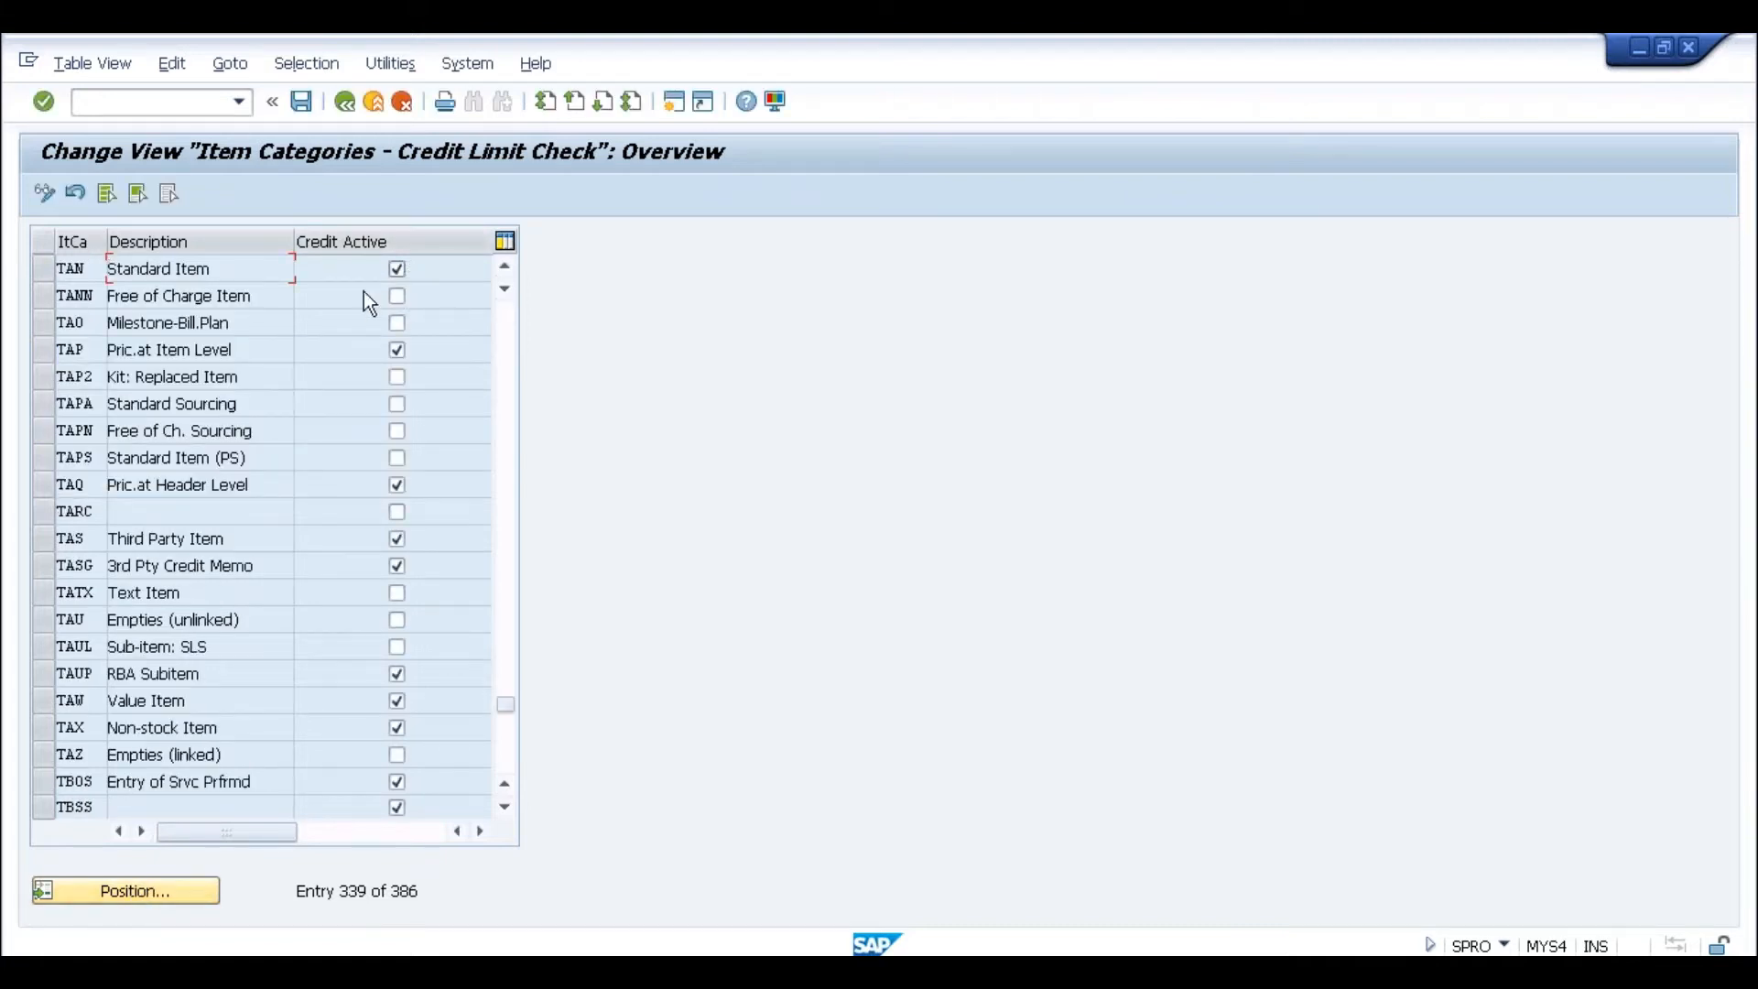
{"action": "left_click", "coordinate": [243, 273]}
{"action": "left_click", "coordinate": [343, 102]}
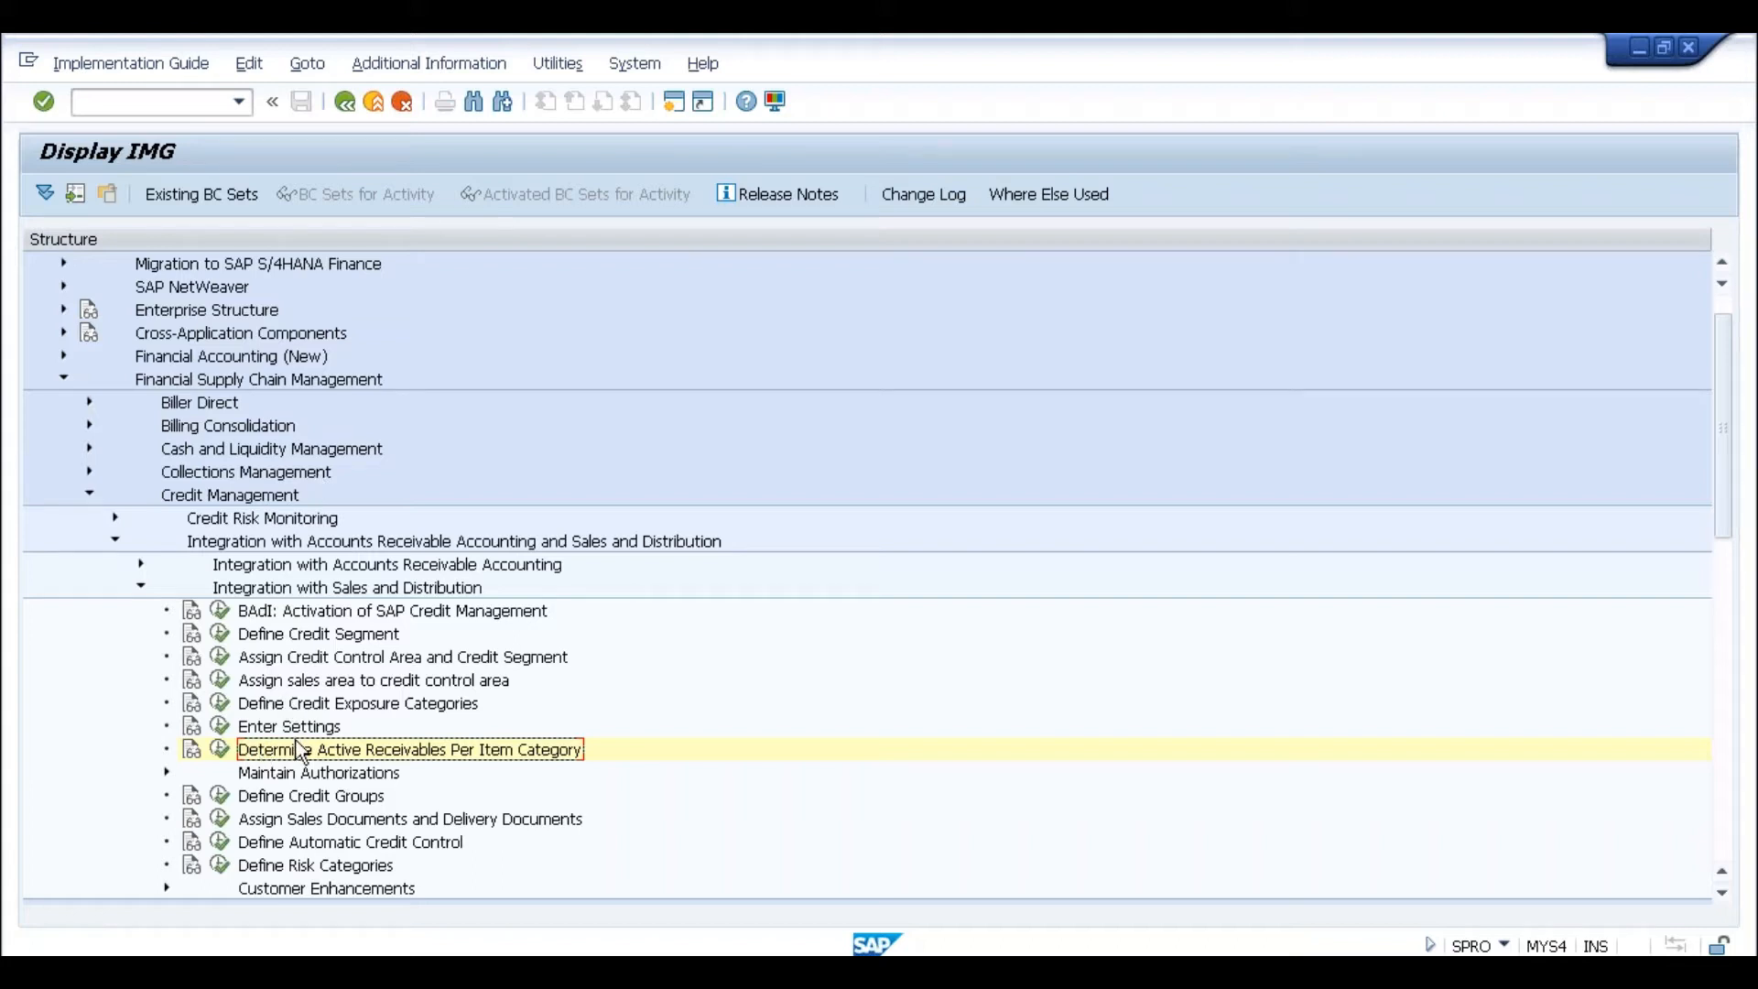
Step: Open the automatic credit control details for credit control area SLOG, risk category A and credit group 01
{"action": "left_click", "coordinate": [286, 796]}
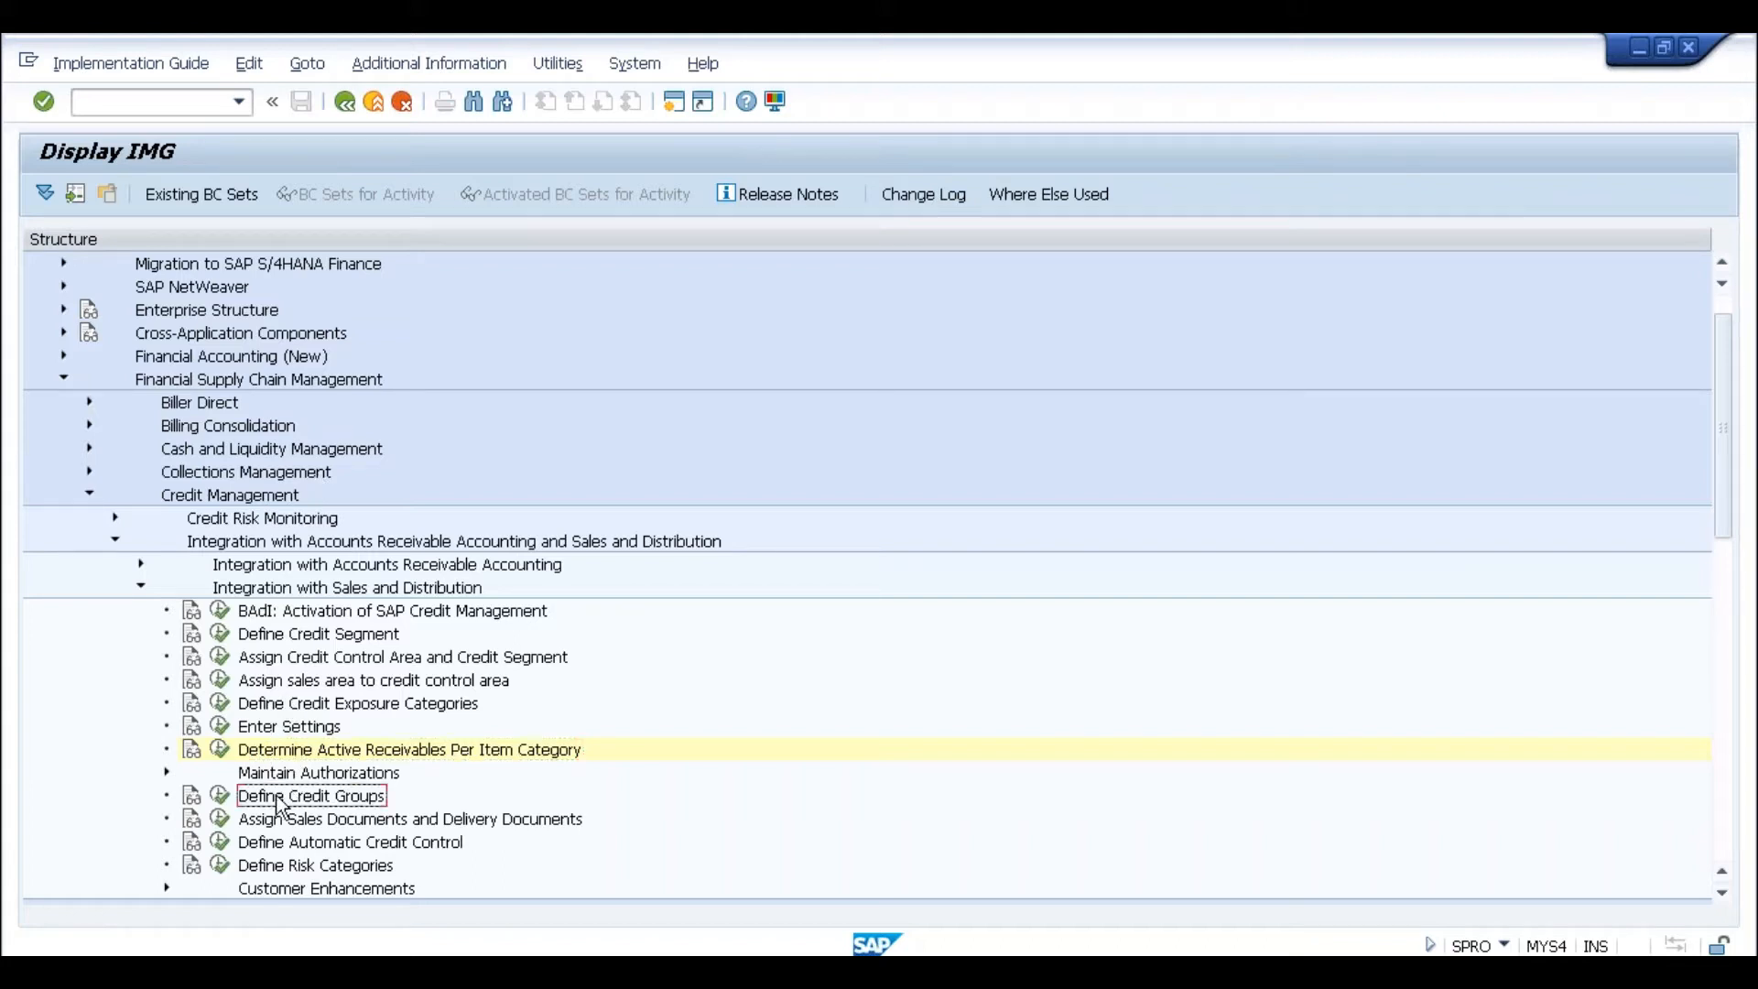
{"action": "left_click", "coordinate": [281, 822]}
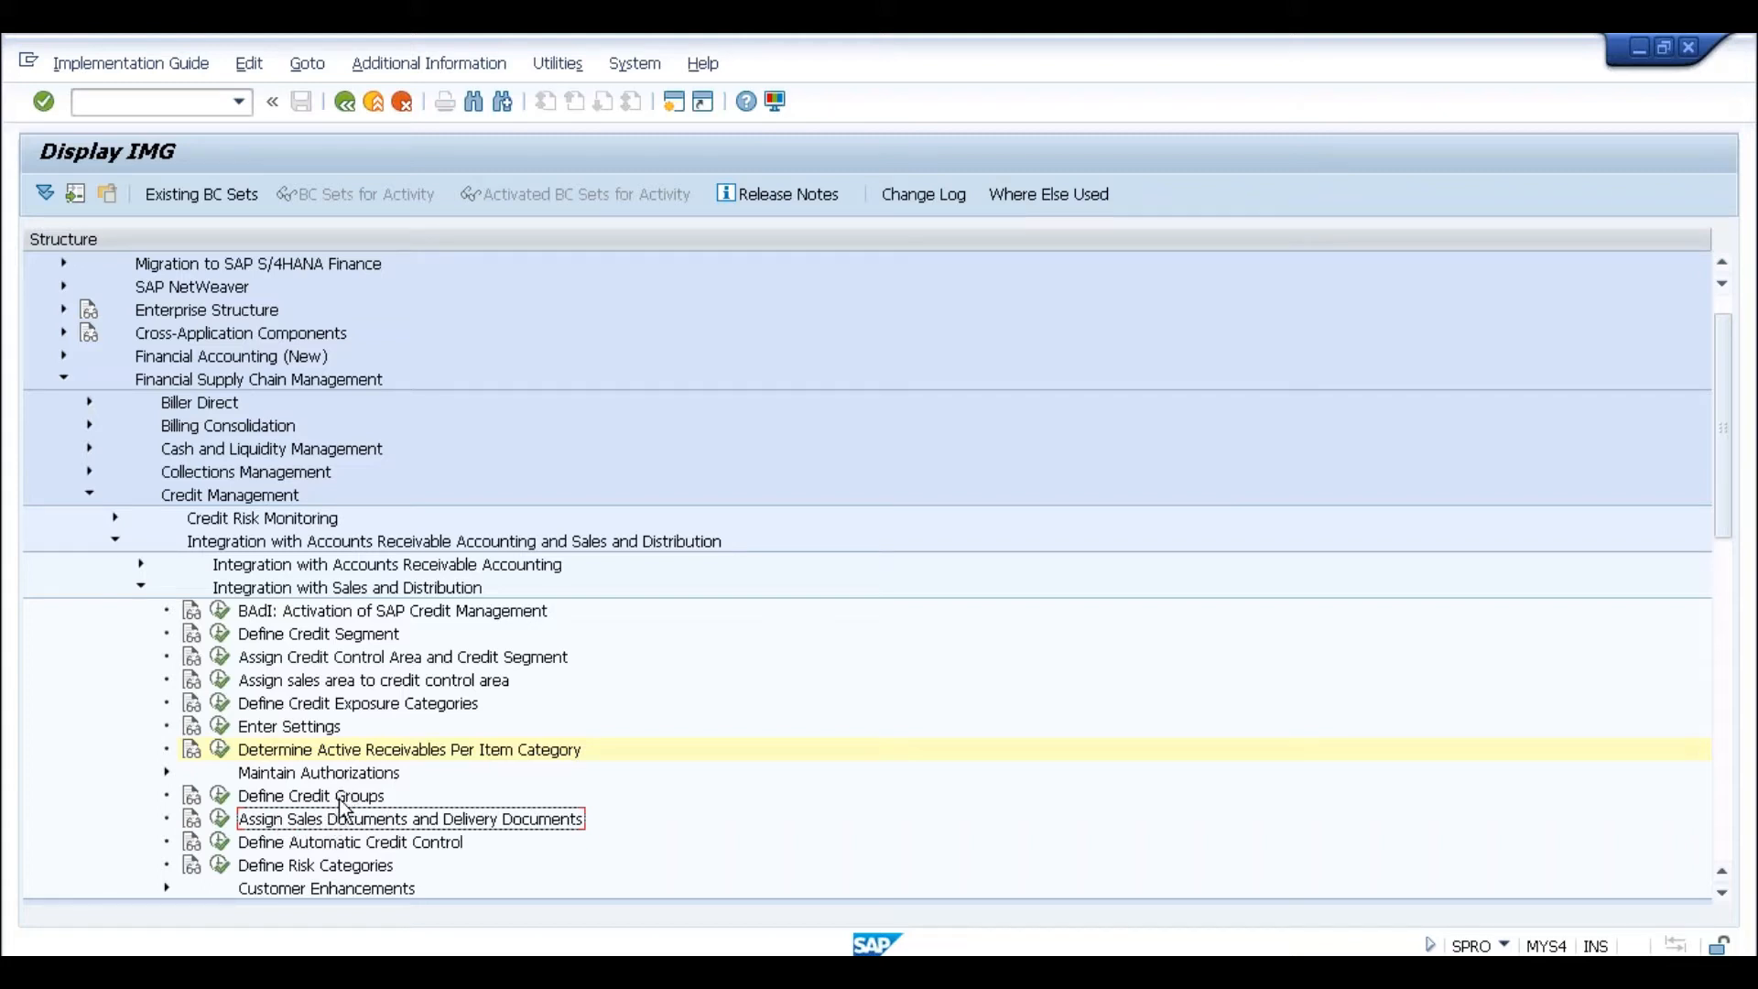
{"action": "left_click", "coordinate": [311, 844]}
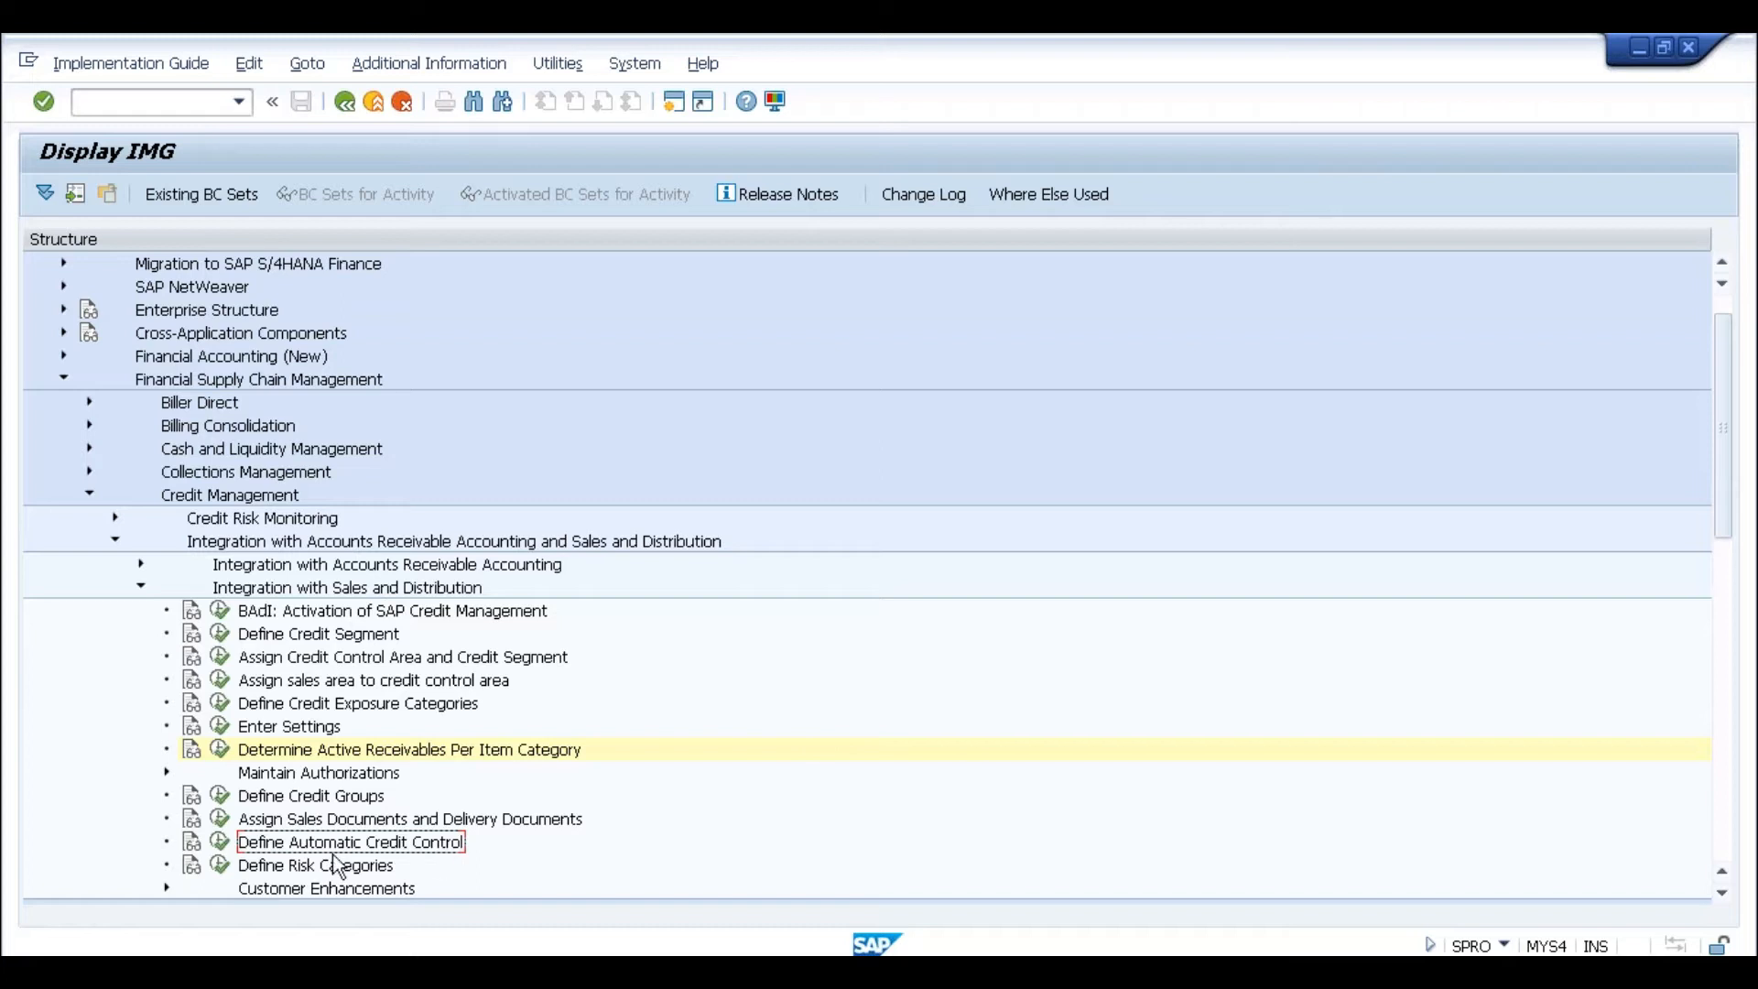
{"action": "left_click", "coordinate": [219, 835]}
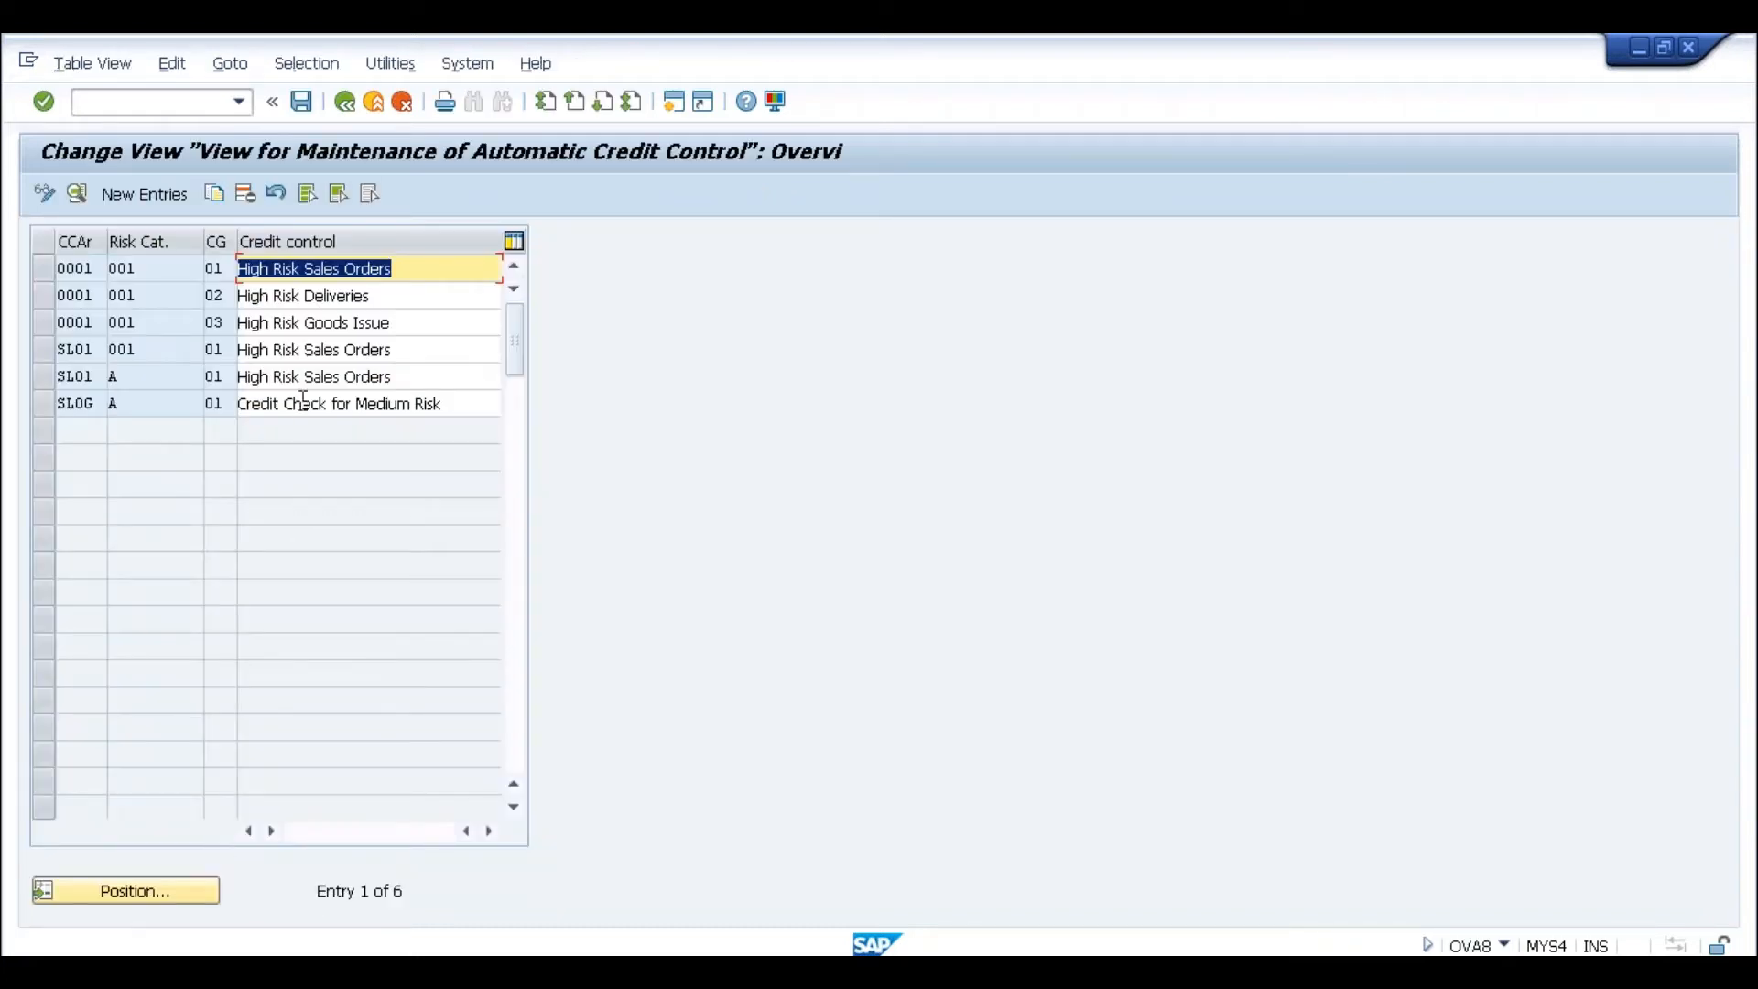
{"action": "left_click", "coordinate": [303, 401]}
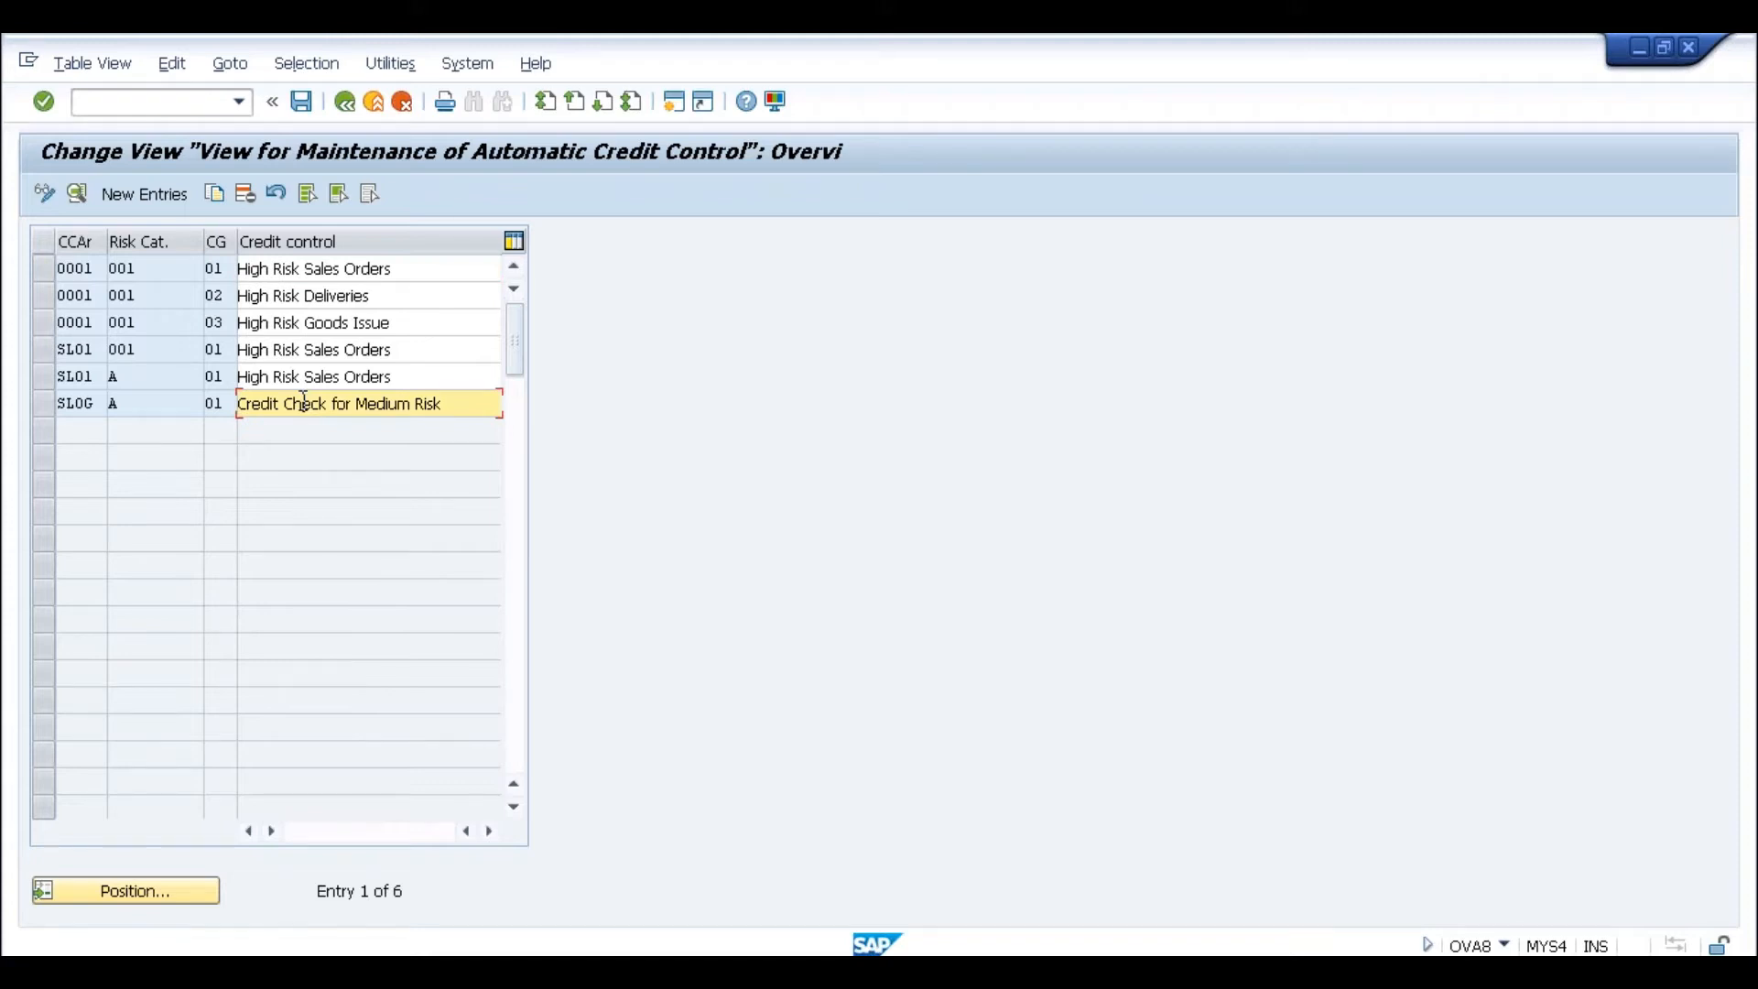
{"action": "double_click", "coordinate": [304, 403]}
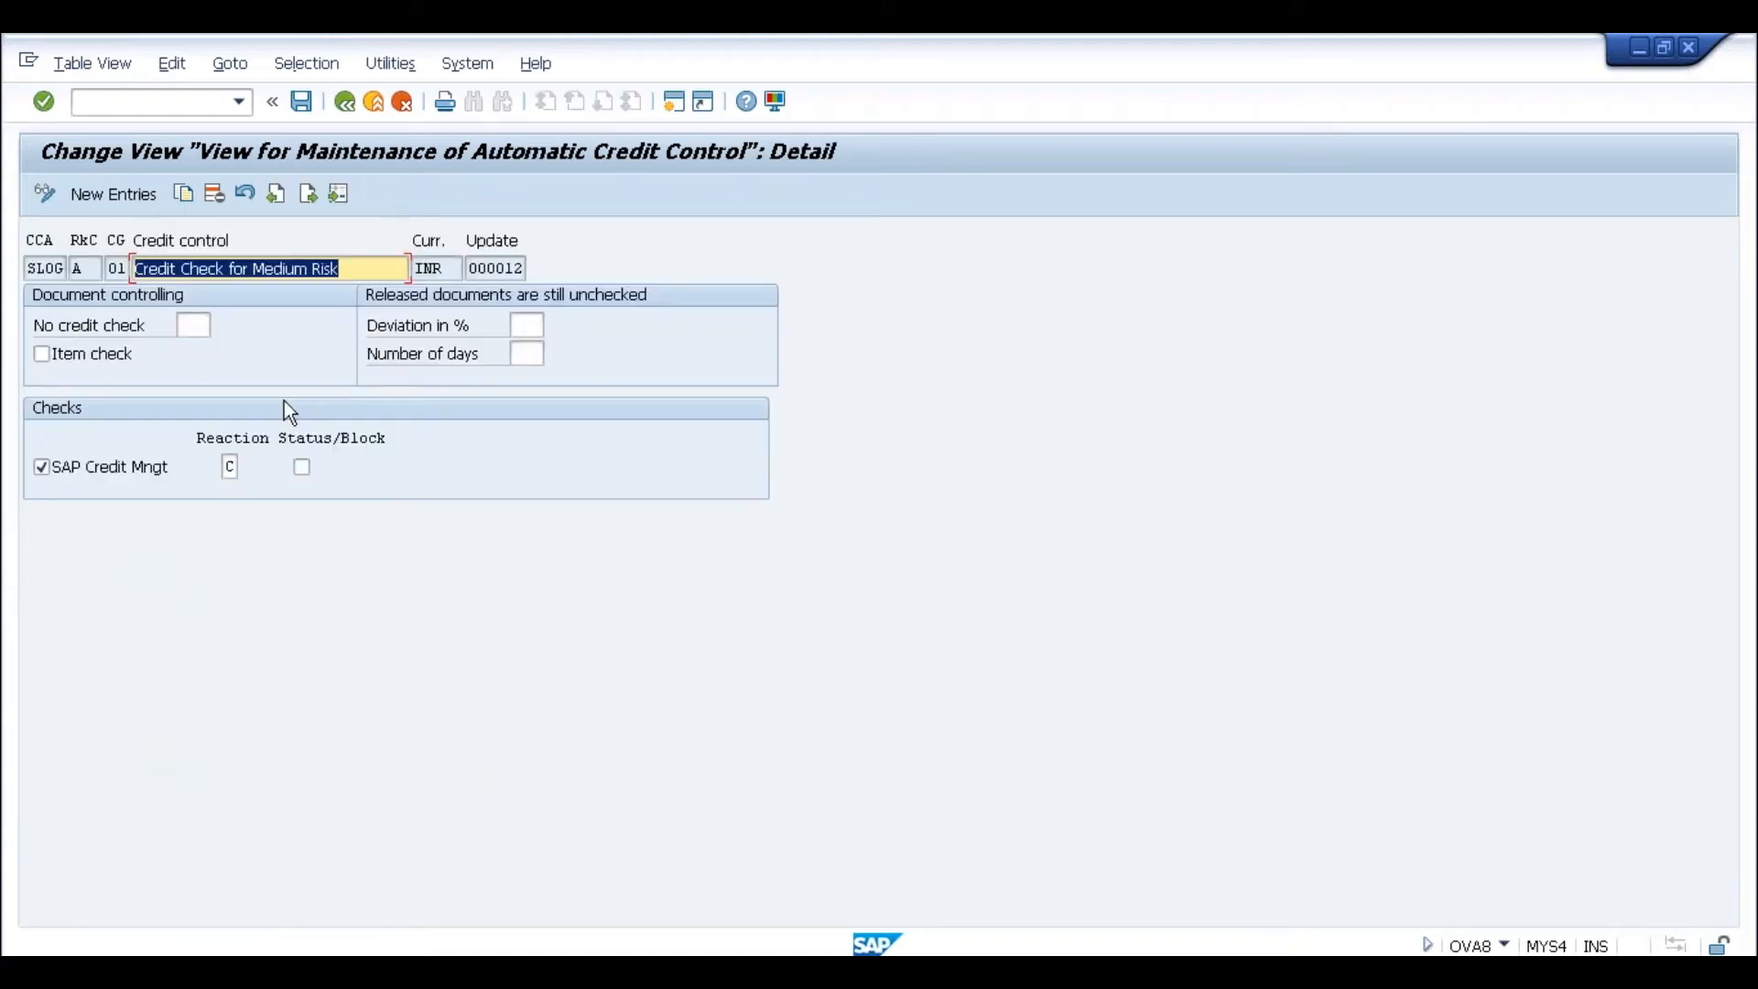
{"action": "left_click", "coordinate": [47, 268]}
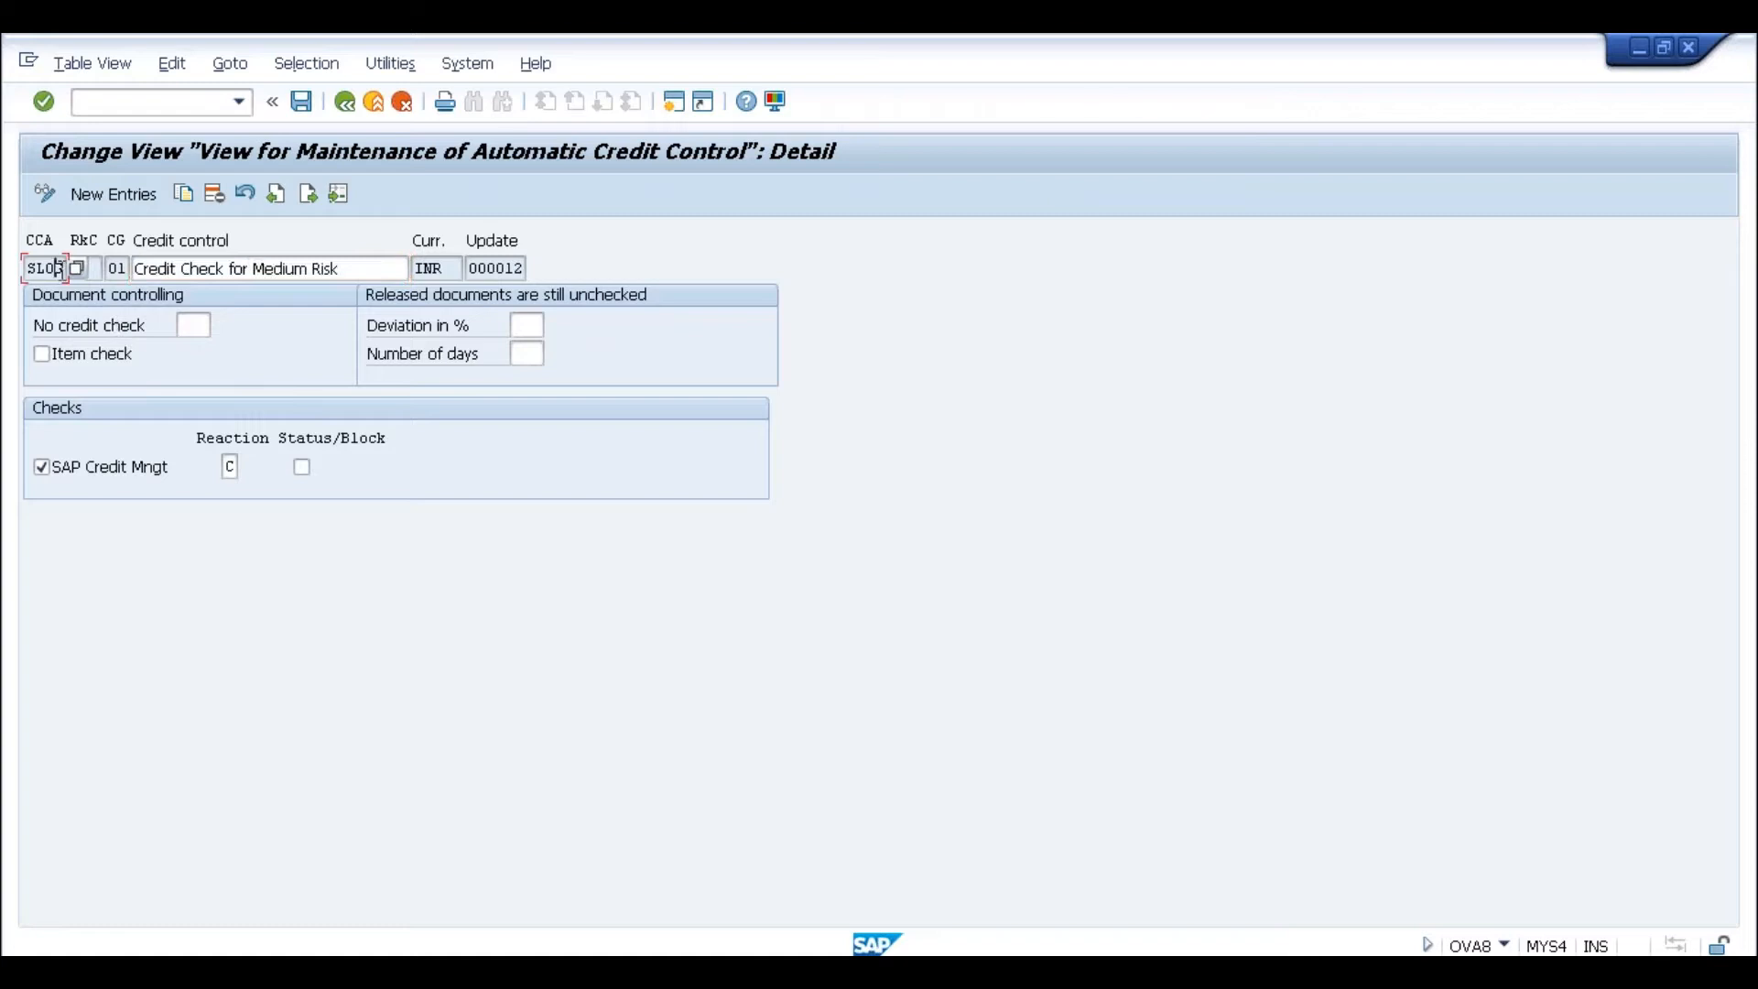
Step: Examine the risk category of the SLOG credit control entry and review the available document credit groups
{"action": "left_click", "coordinate": [81, 268]}
{"action": "left_click", "coordinate": [143, 268]}
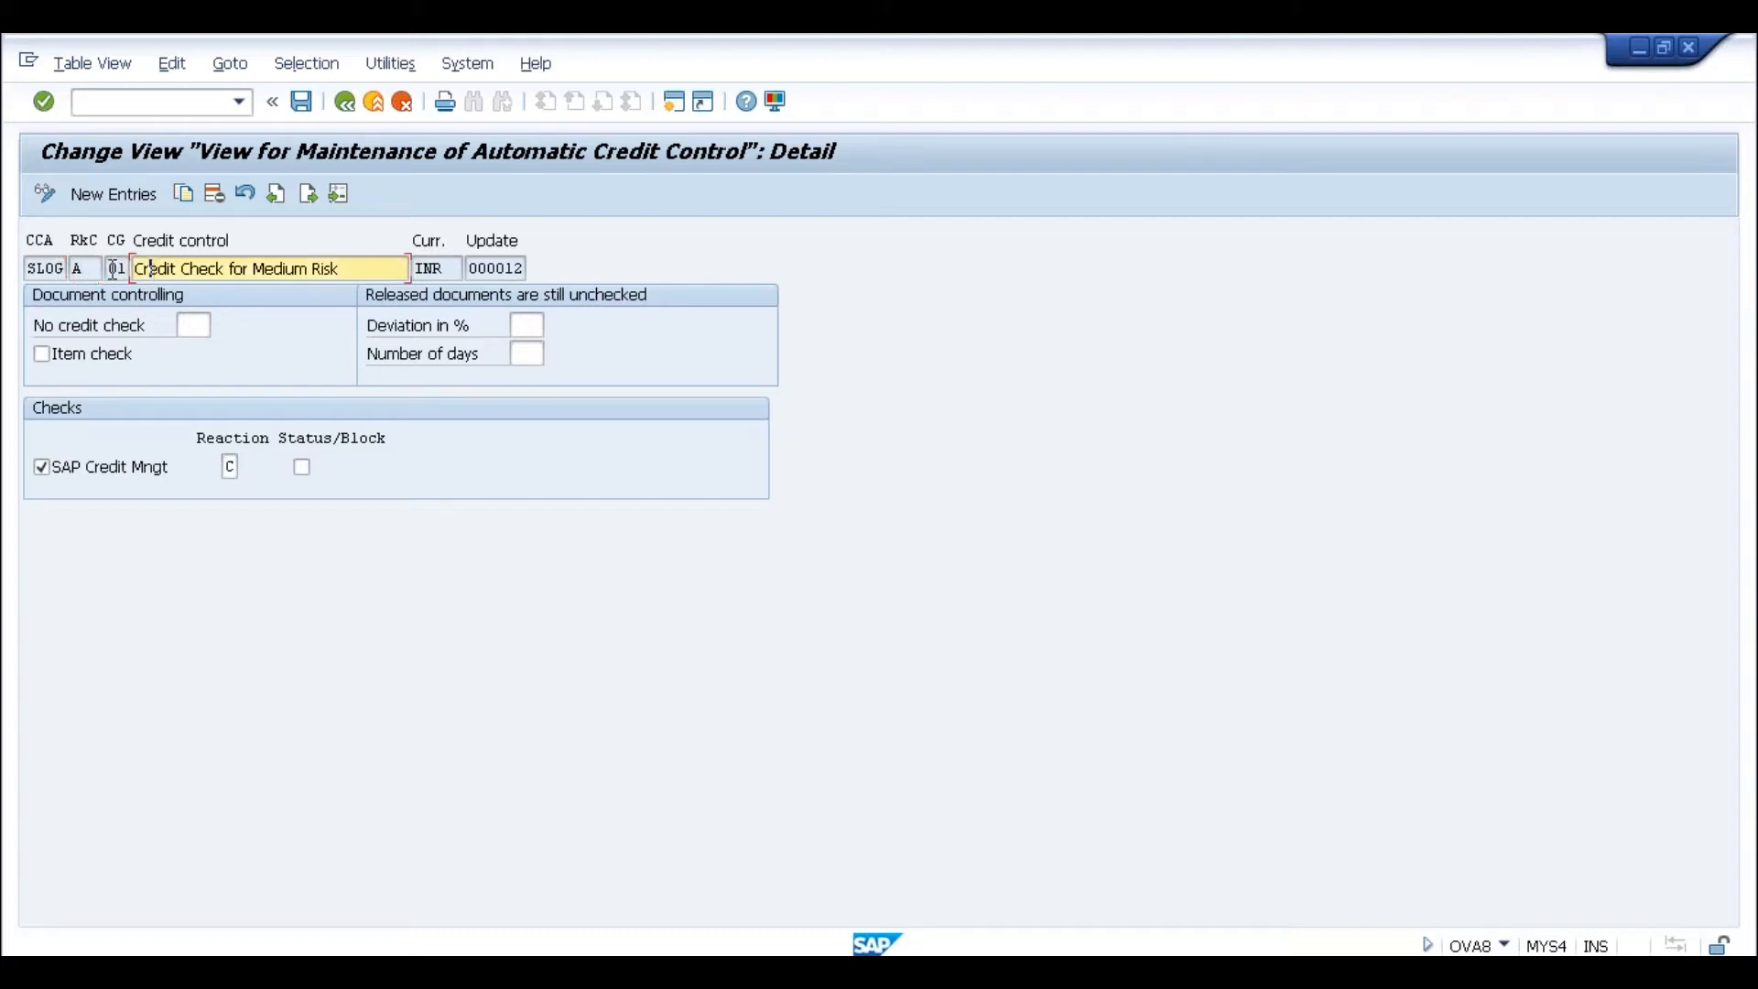
{"action": "left_click", "coordinate": [110, 269]}
{"action": "left_click", "coordinate": [140, 269]}
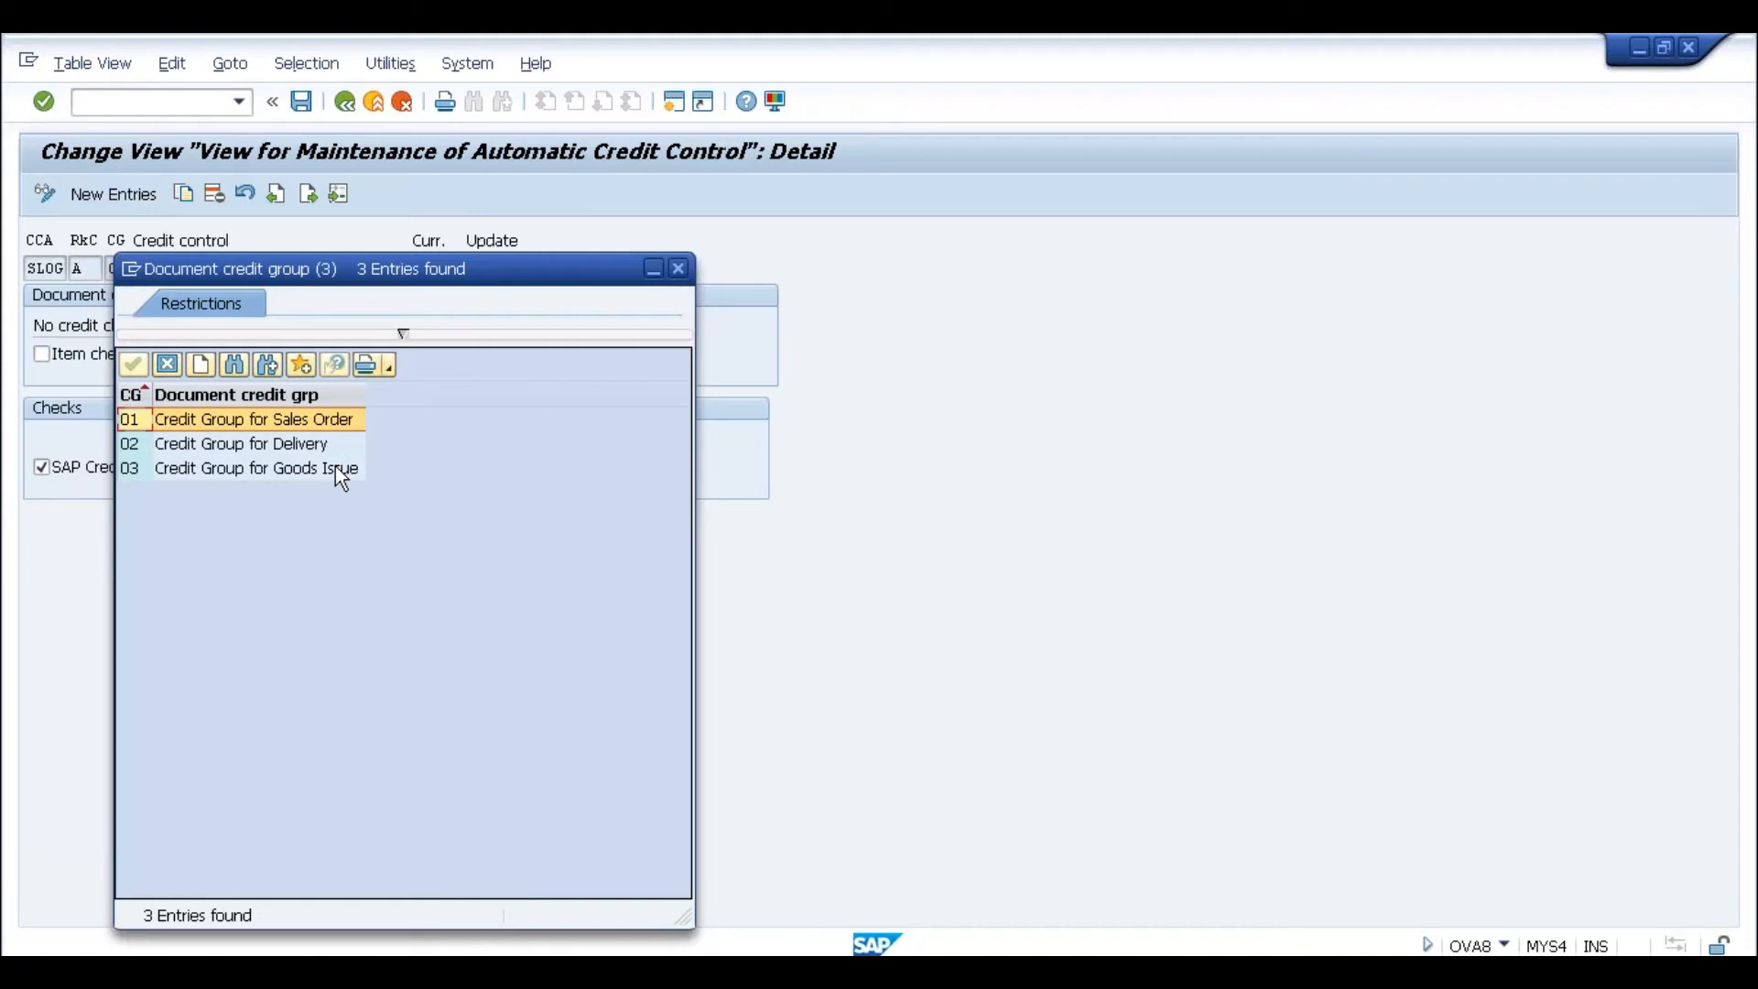
{"action": "left_click", "coordinate": [336, 468]}
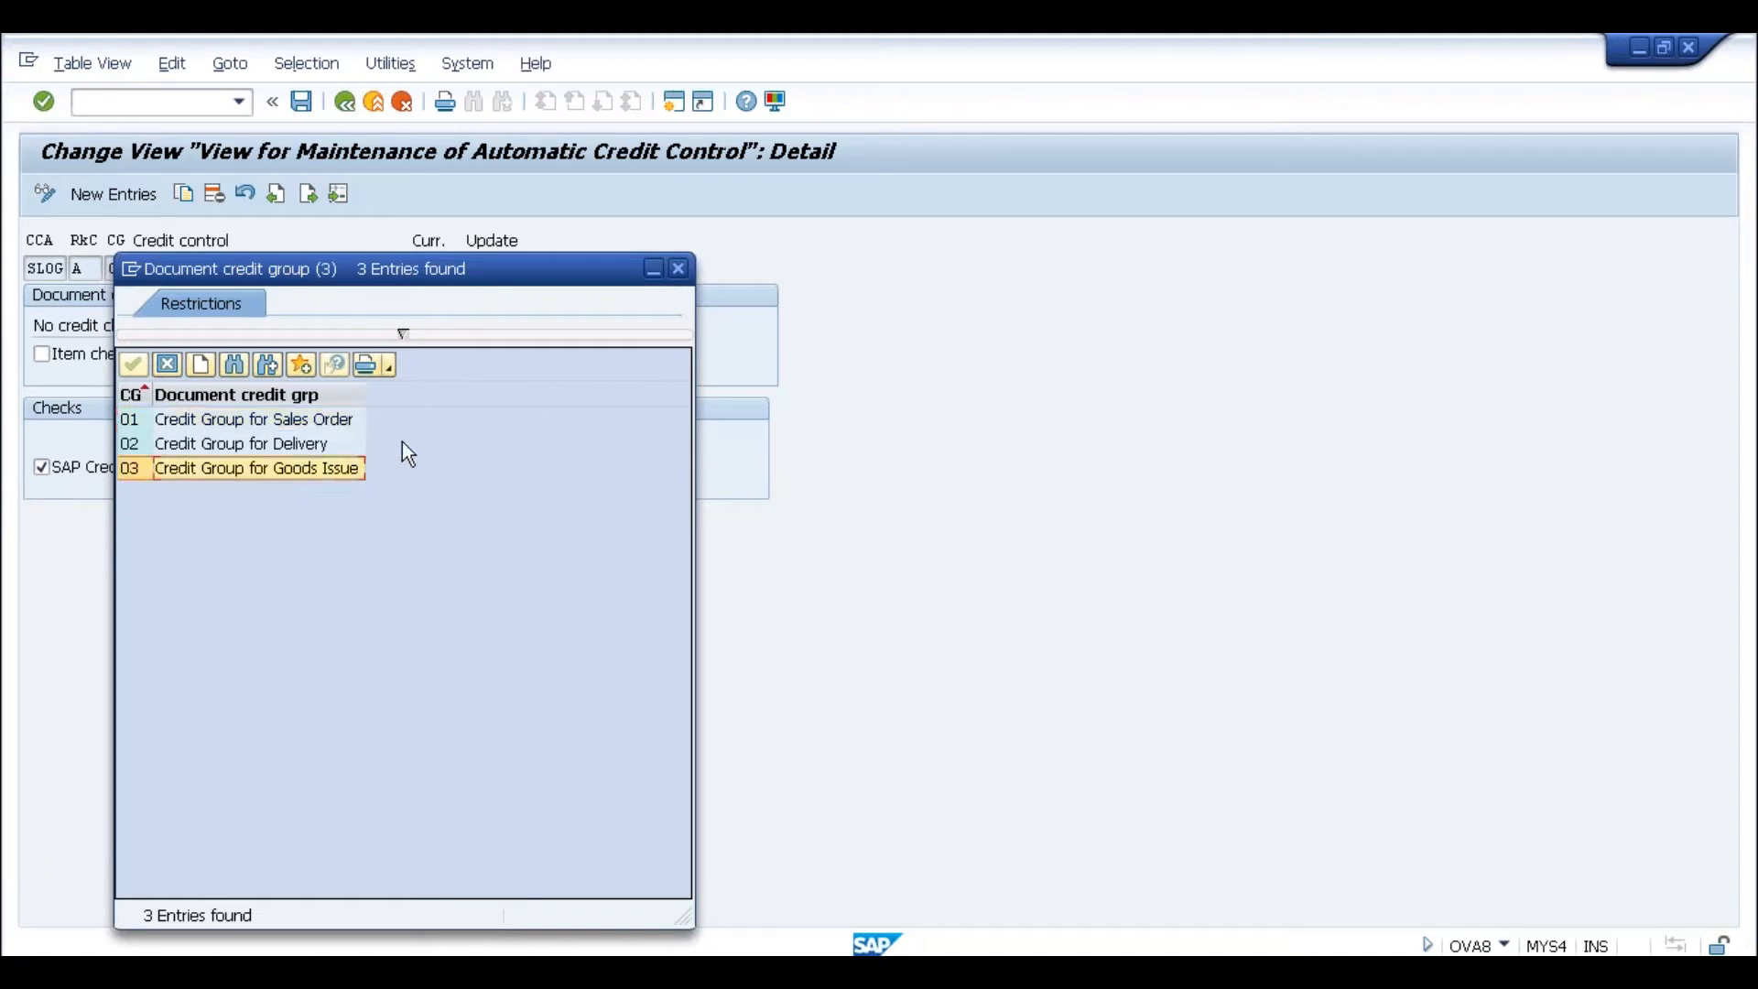
{"action": "left_click", "coordinate": [677, 269]}
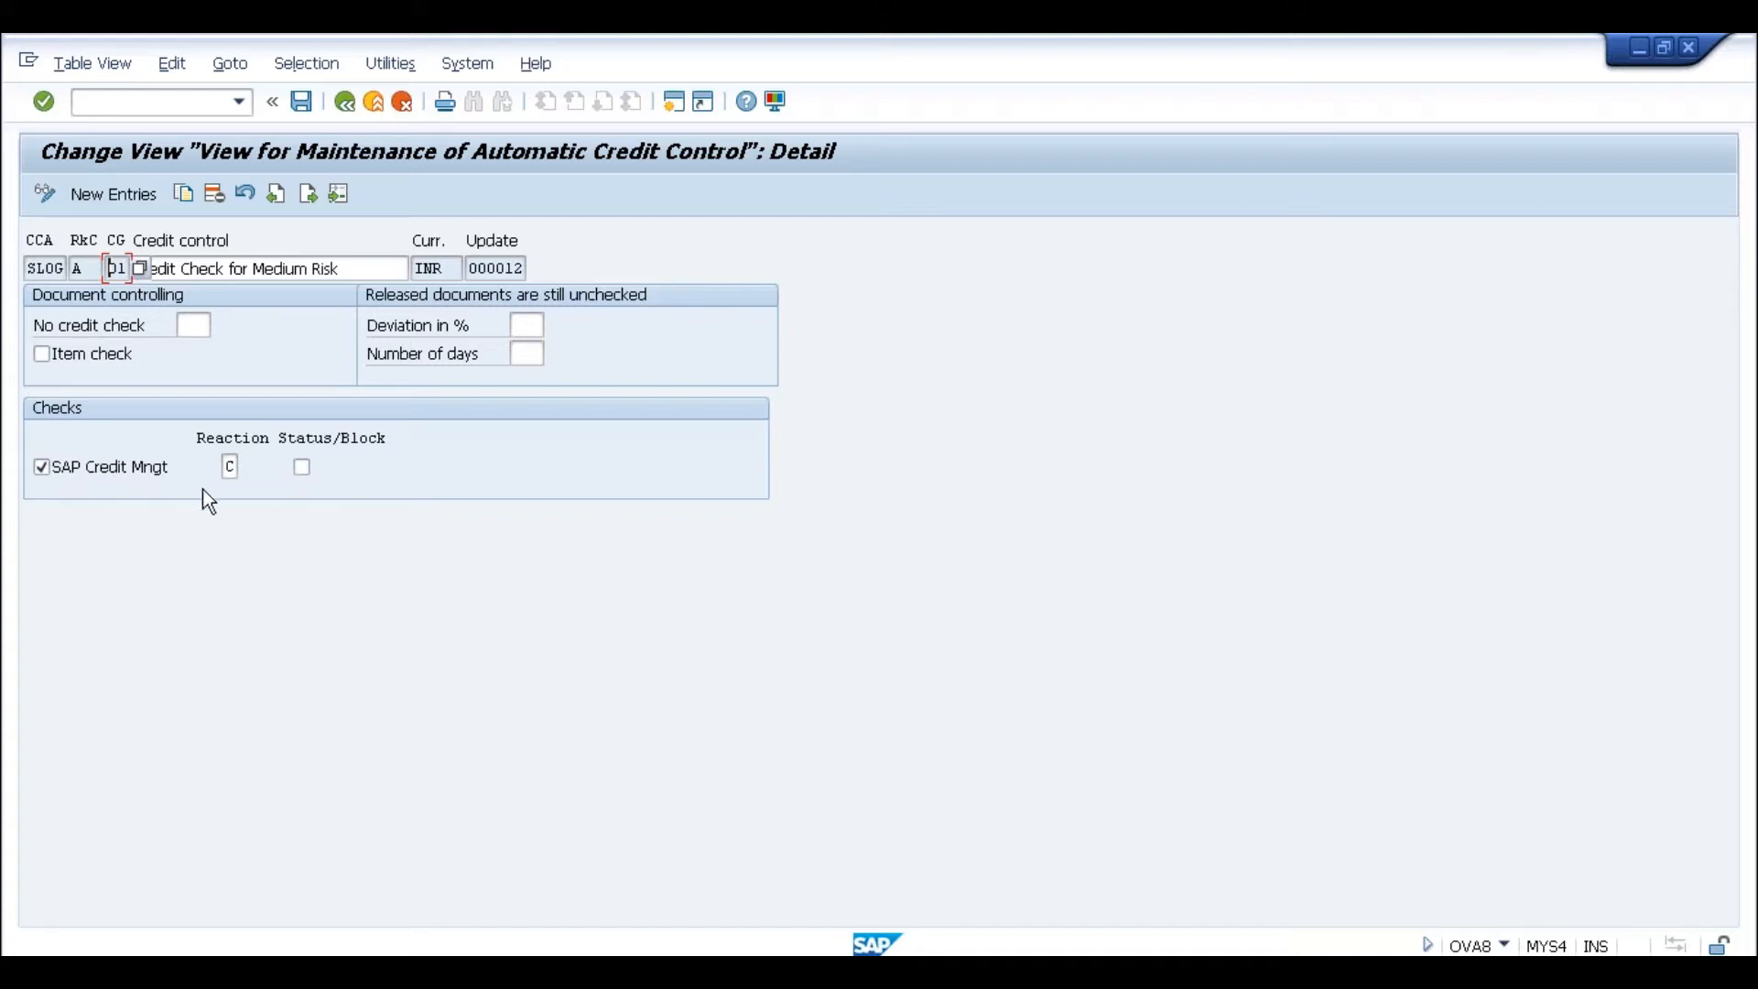
Step: Review the possible system reactions for the SAP Credit Mngt check and close the list without changing the value
{"action": "left_click", "coordinate": [233, 475]}
{"action": "left_click", "coordinate": [249, 467]}
{"action": "left_click", "coordinate": [262, 399]}
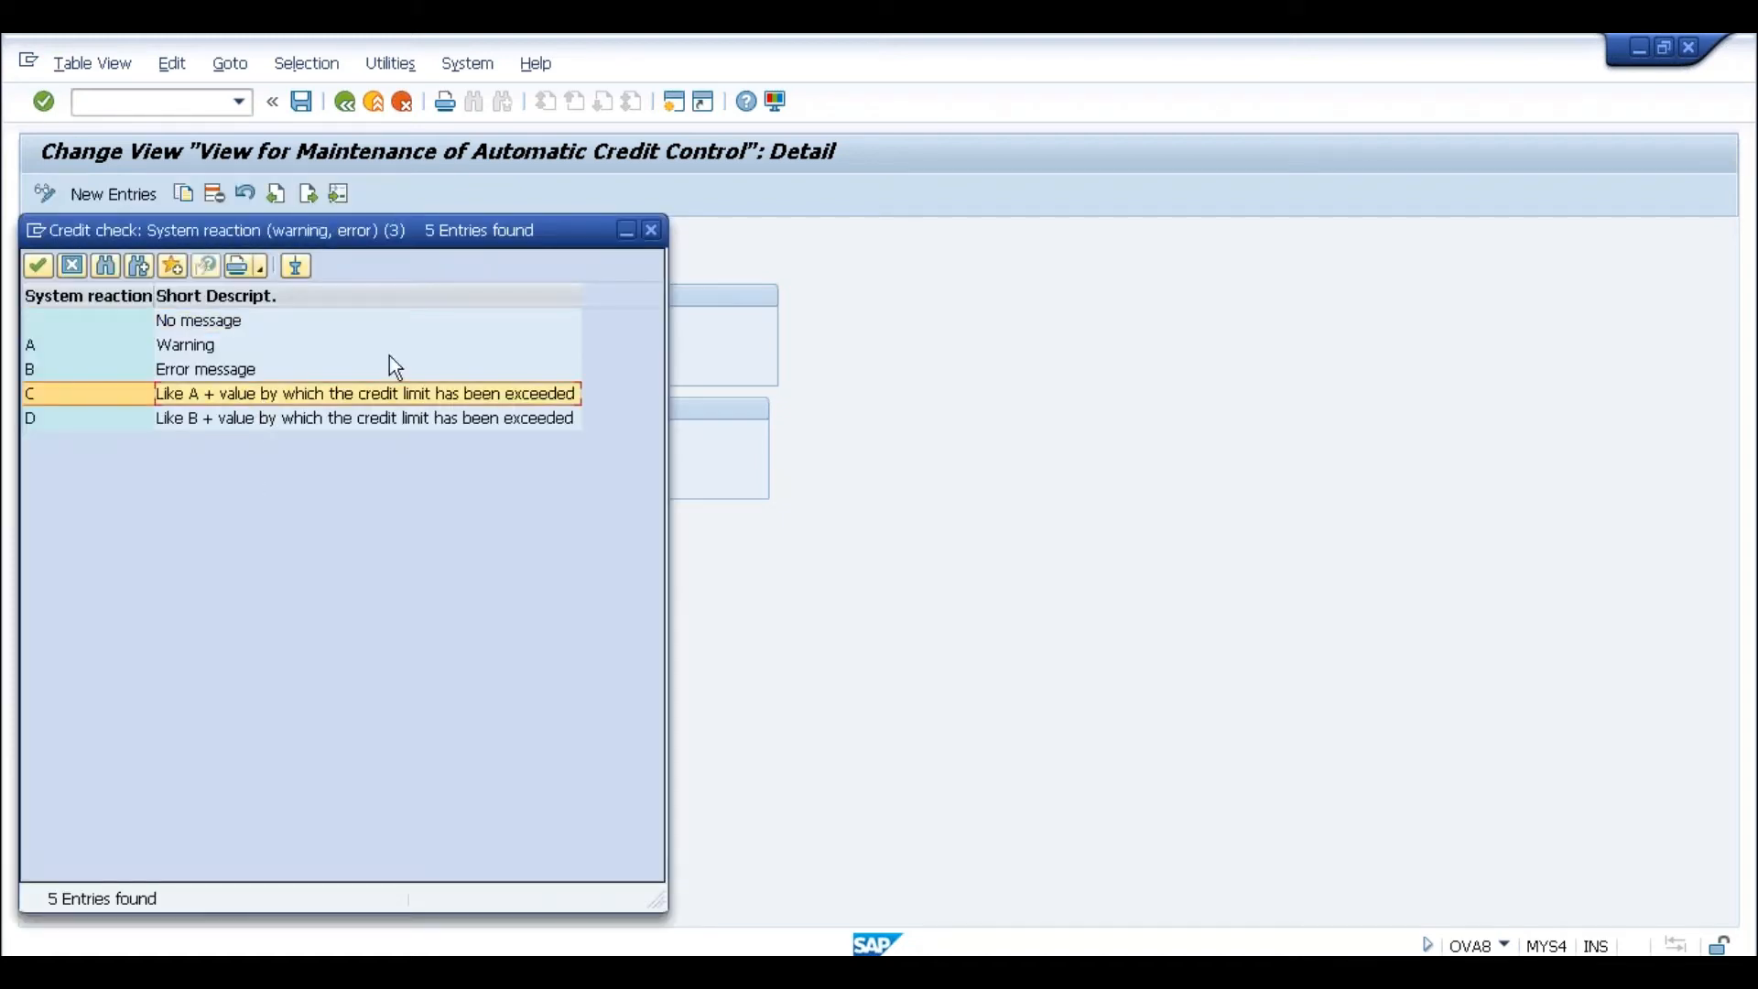
{"action": "left_click", "coordinate": [652, 231]}
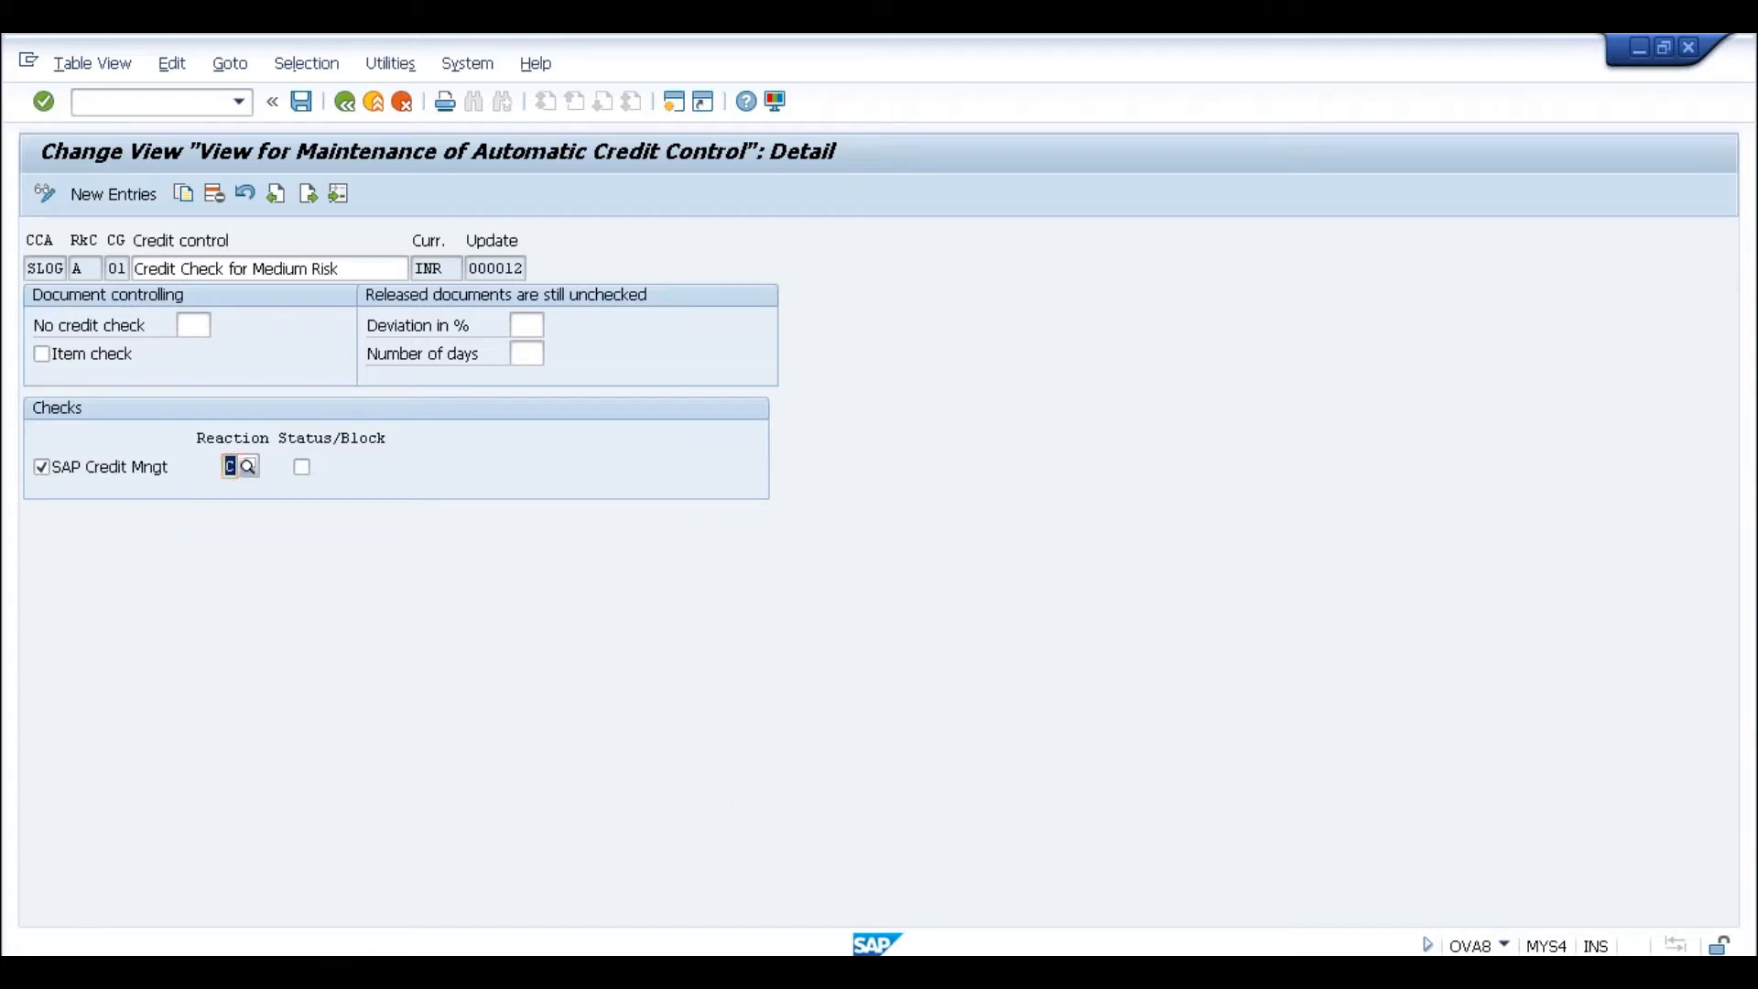
Step: Look through the open SAP sessions and switch to the SAP Easy Access session of the EHP7 system
{"action": "left_click", "coordinate": [355, 953]}
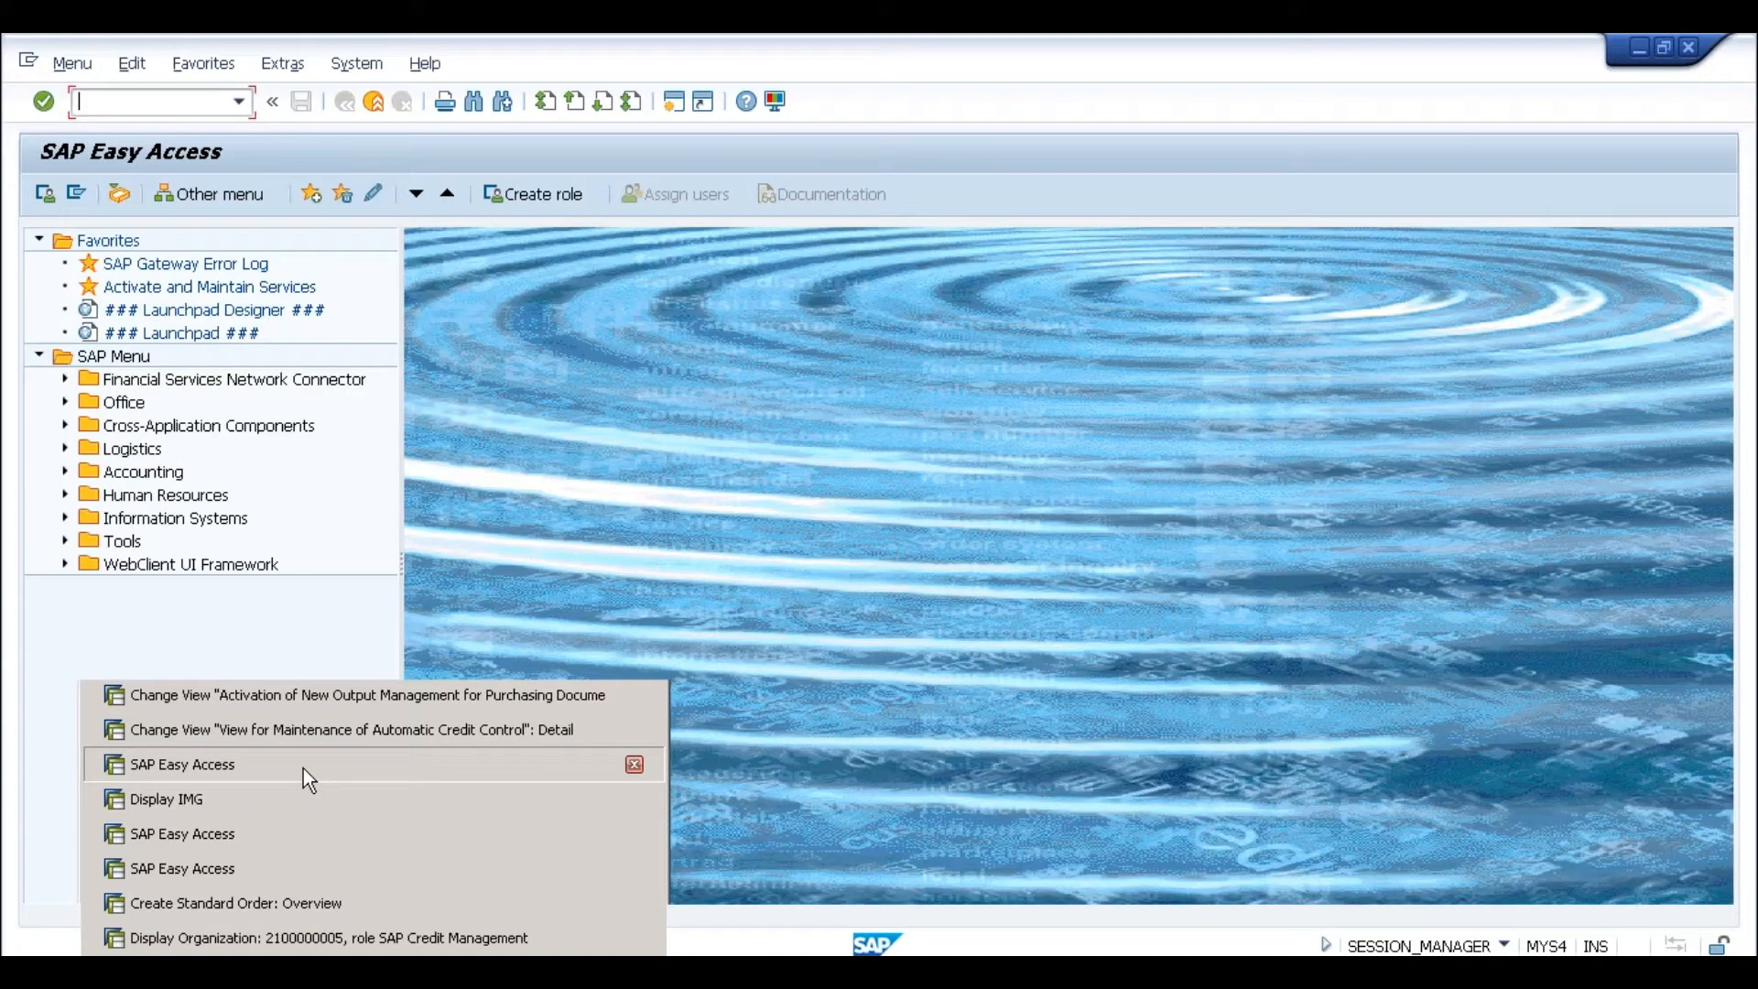
{"action": "left_click", "coordinate": [304, 767]}
{"action": "left_click", "coordinate": [355, 954]}
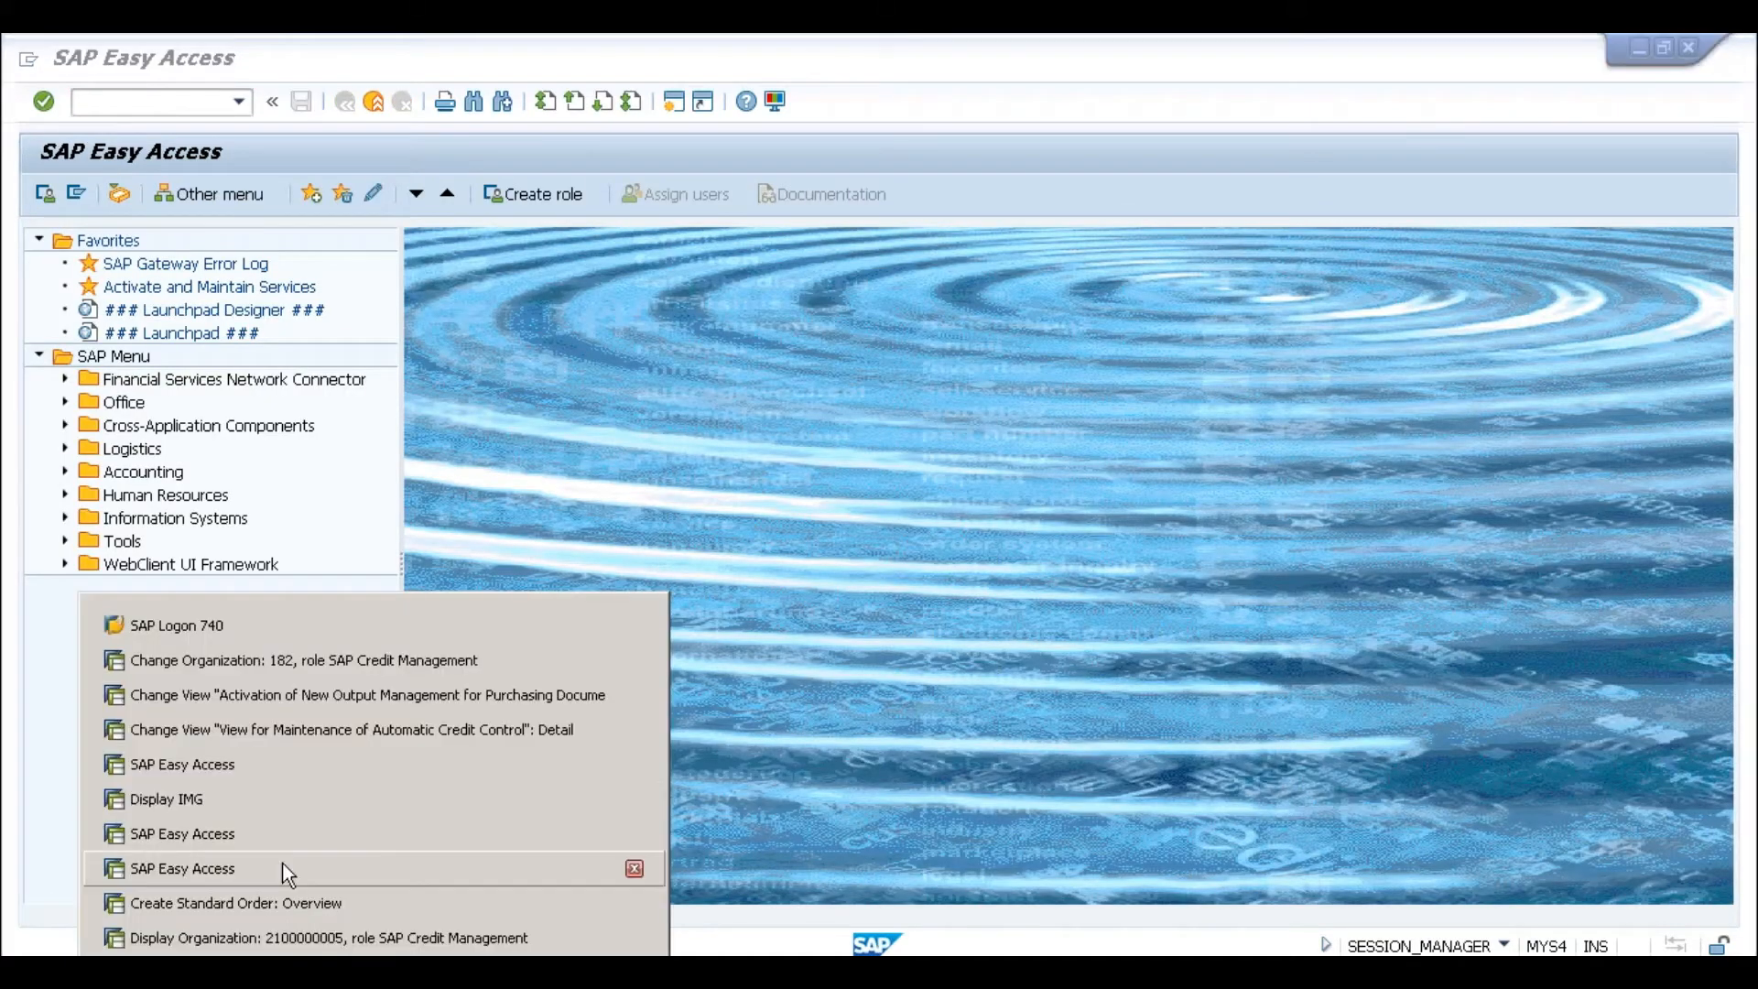
{"action": "left_click", "coordinate": [289, 804]}
{"action": "left_click", "coordinate": [329, 953]}
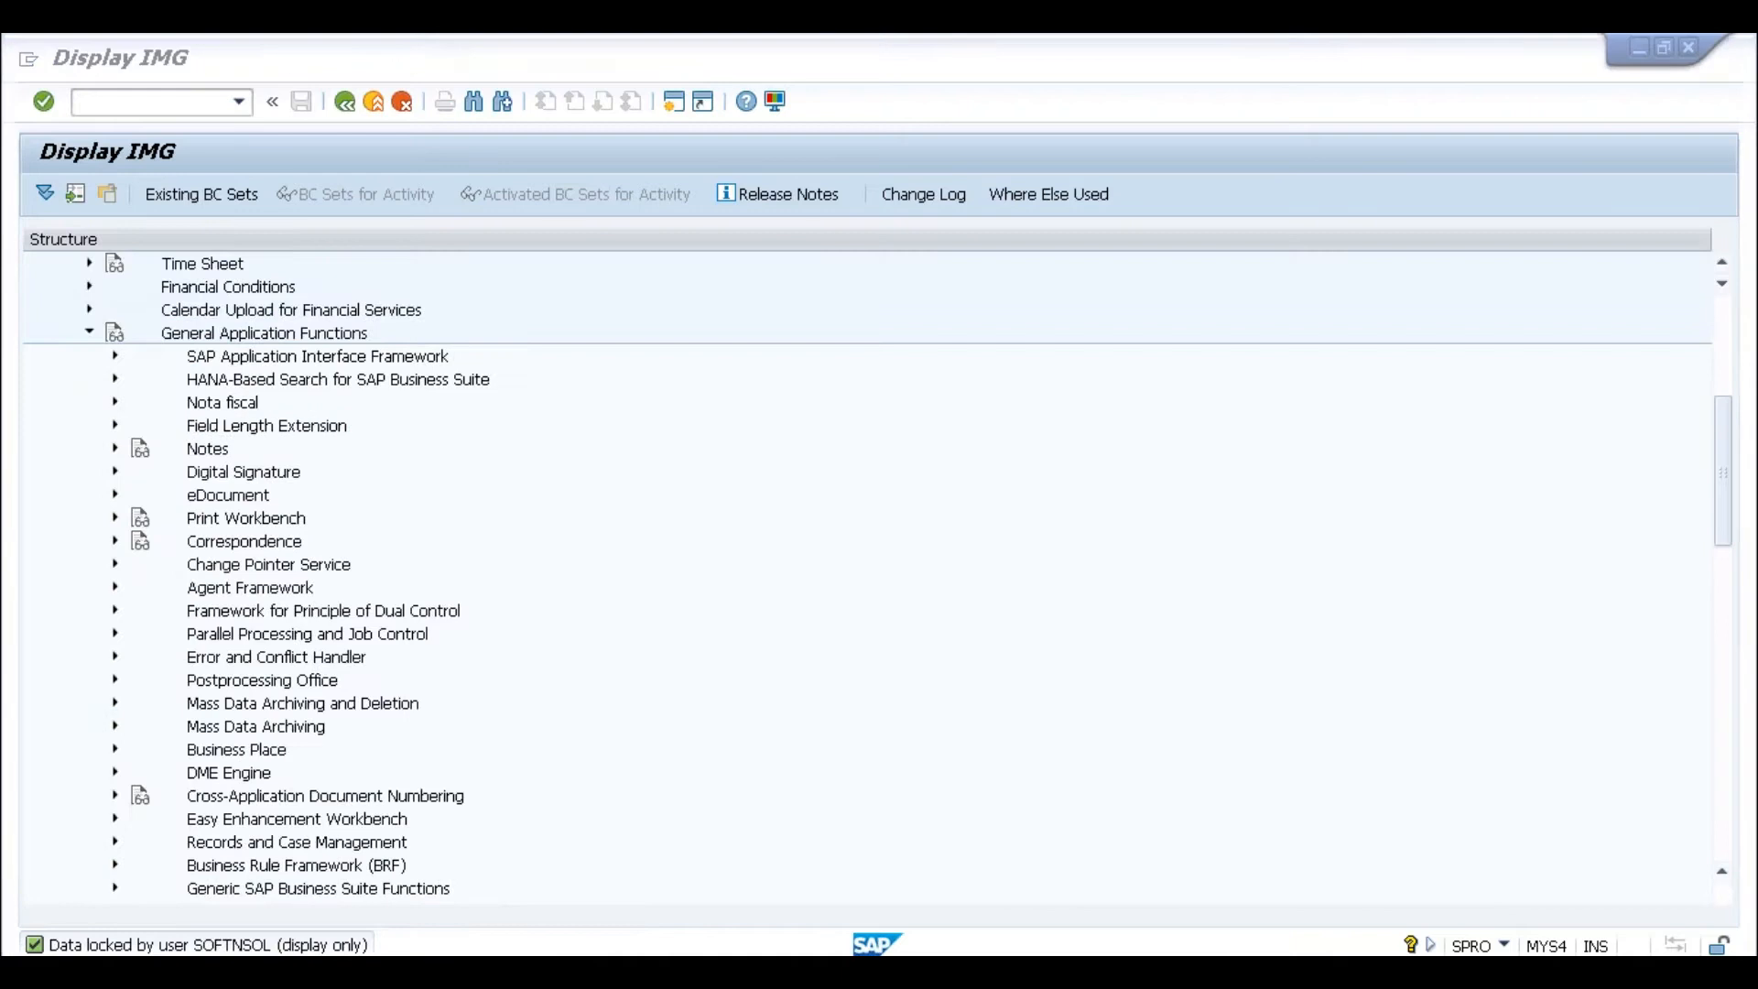
{"action": "left_click", "coordinate": [330, 910]}
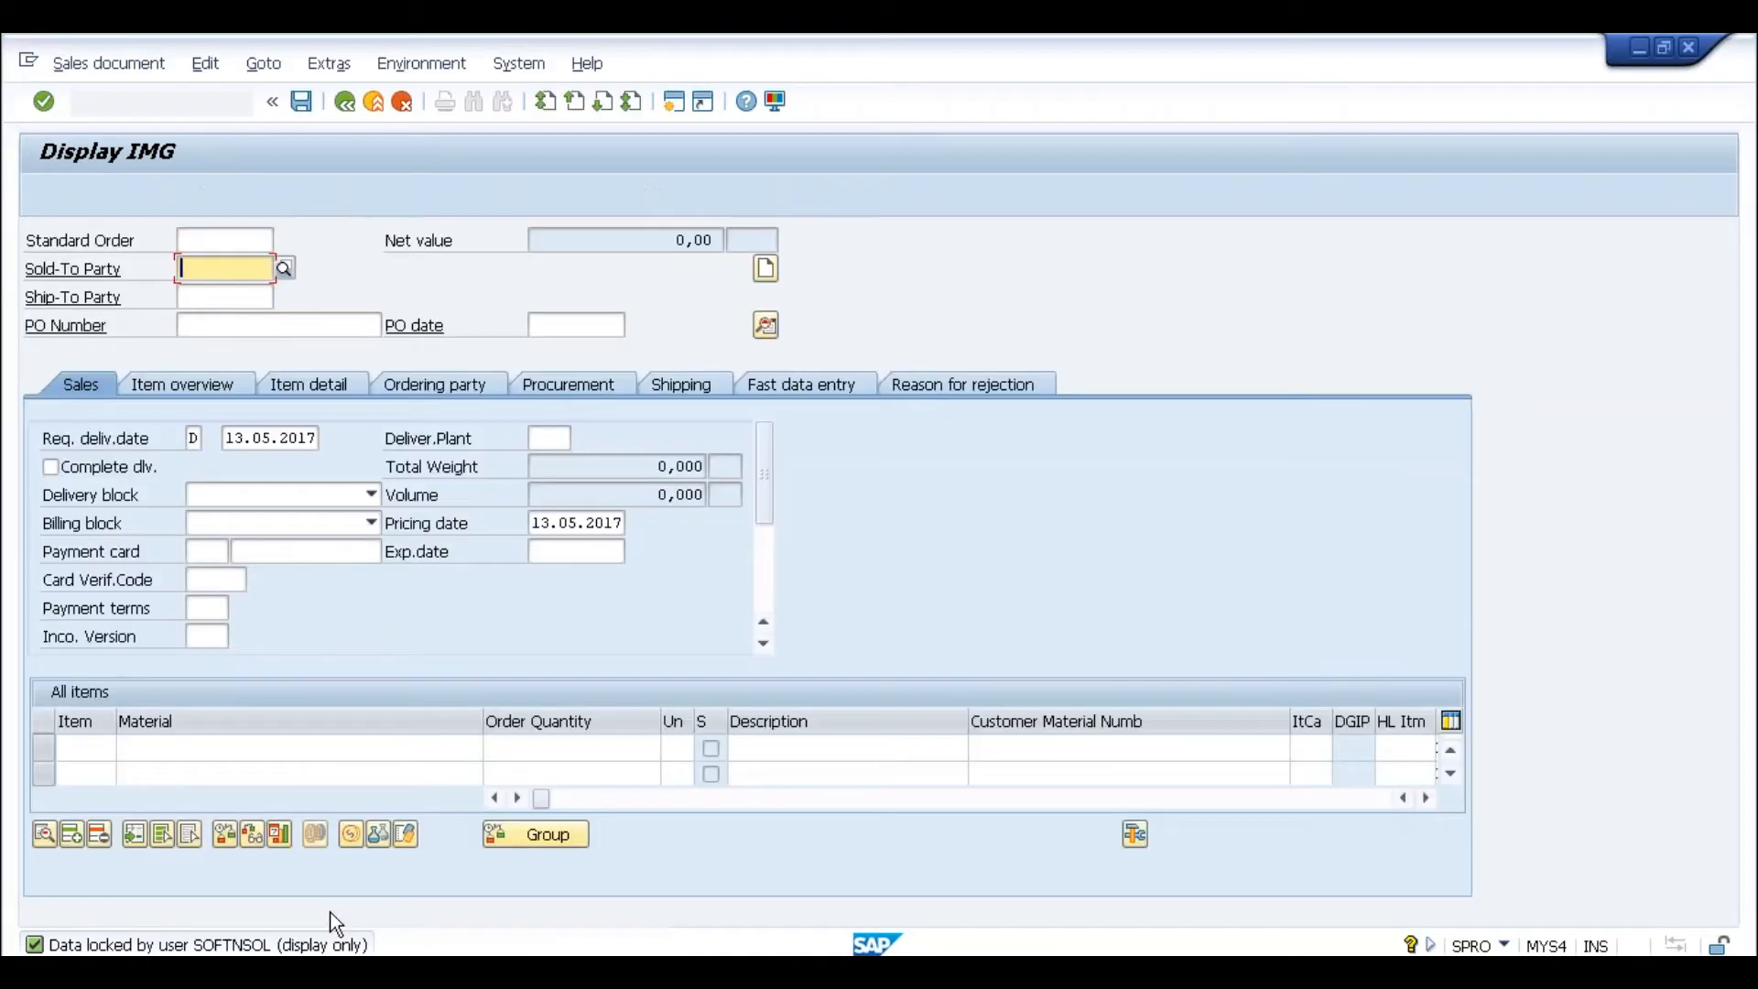
{"action": "left_click", "coordinate": [330, 953]}
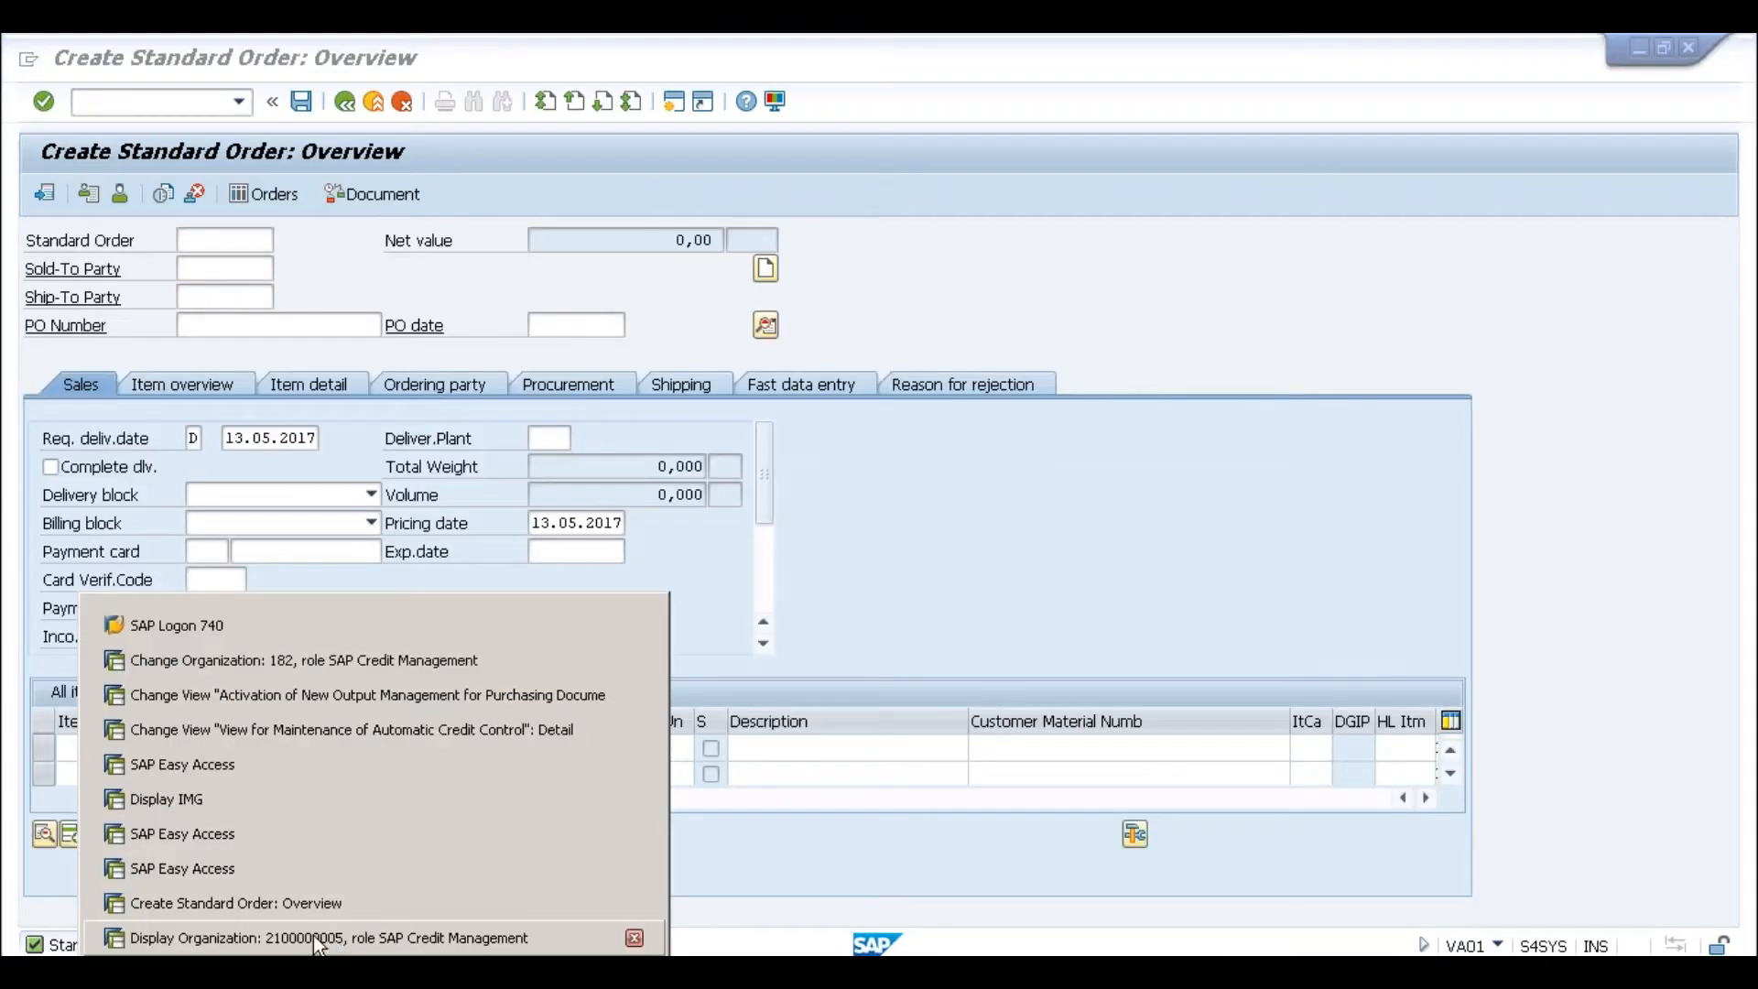
{"action": "left_click", "coordinate": [234, 872]}
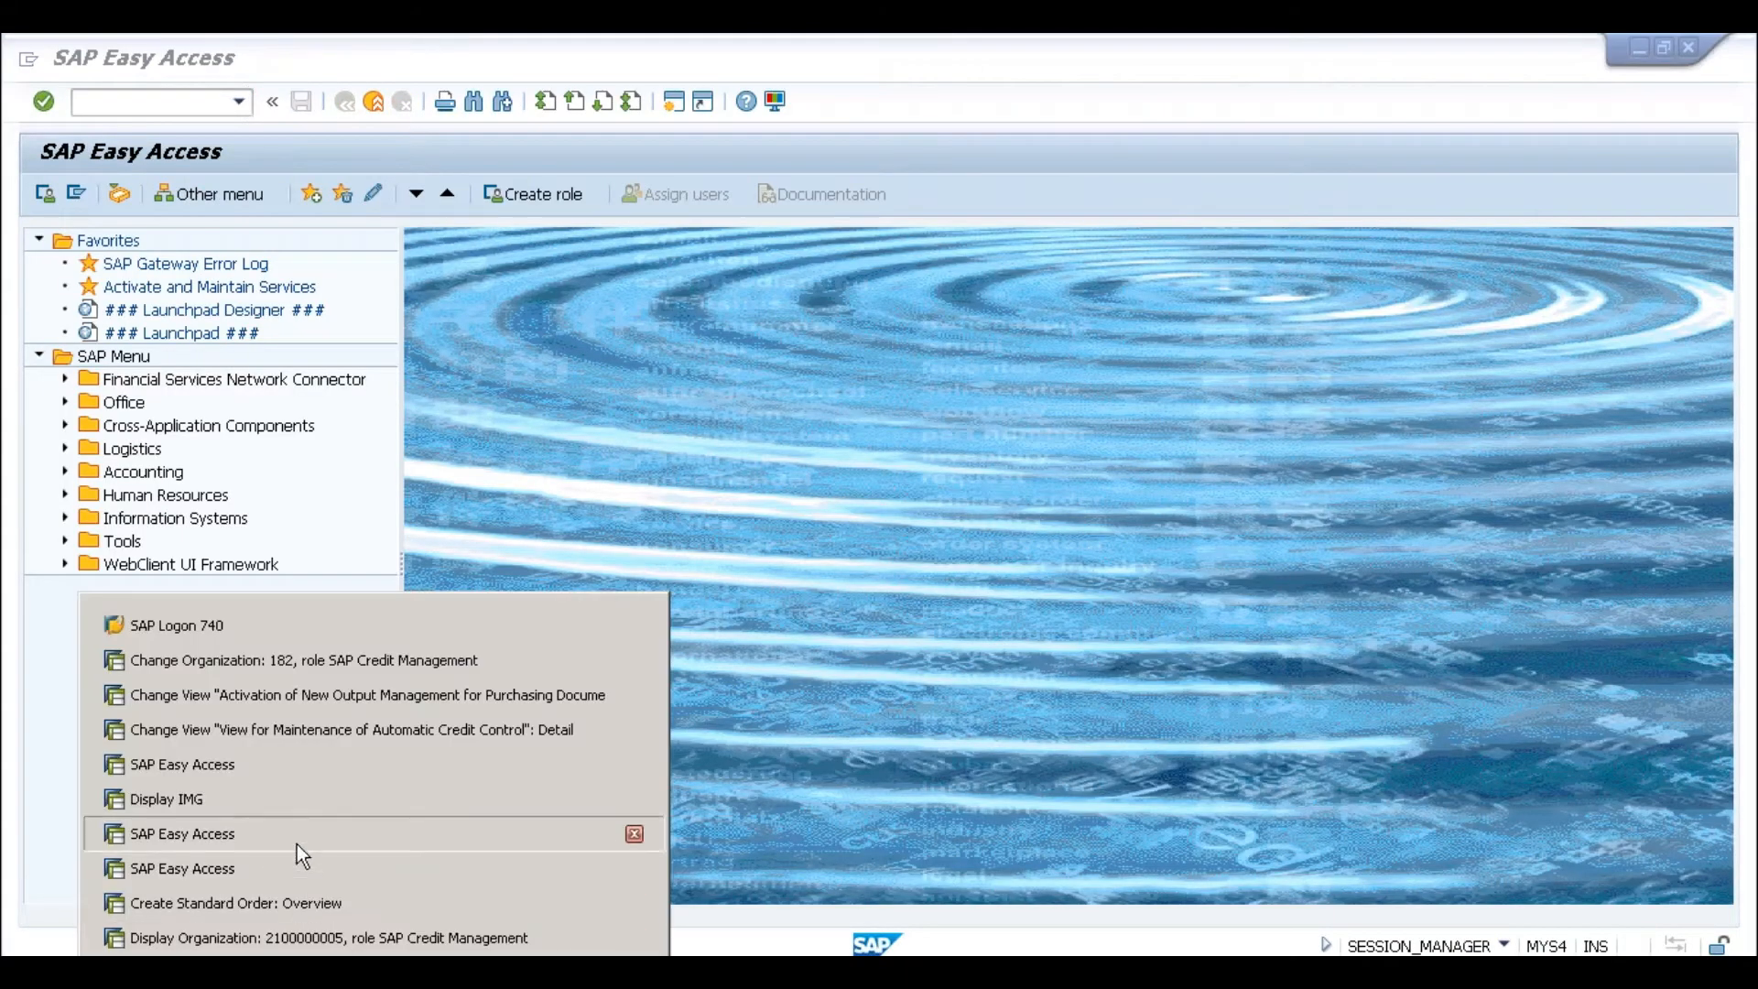
{"action": "left_click", "coordinate": [297, 844]}
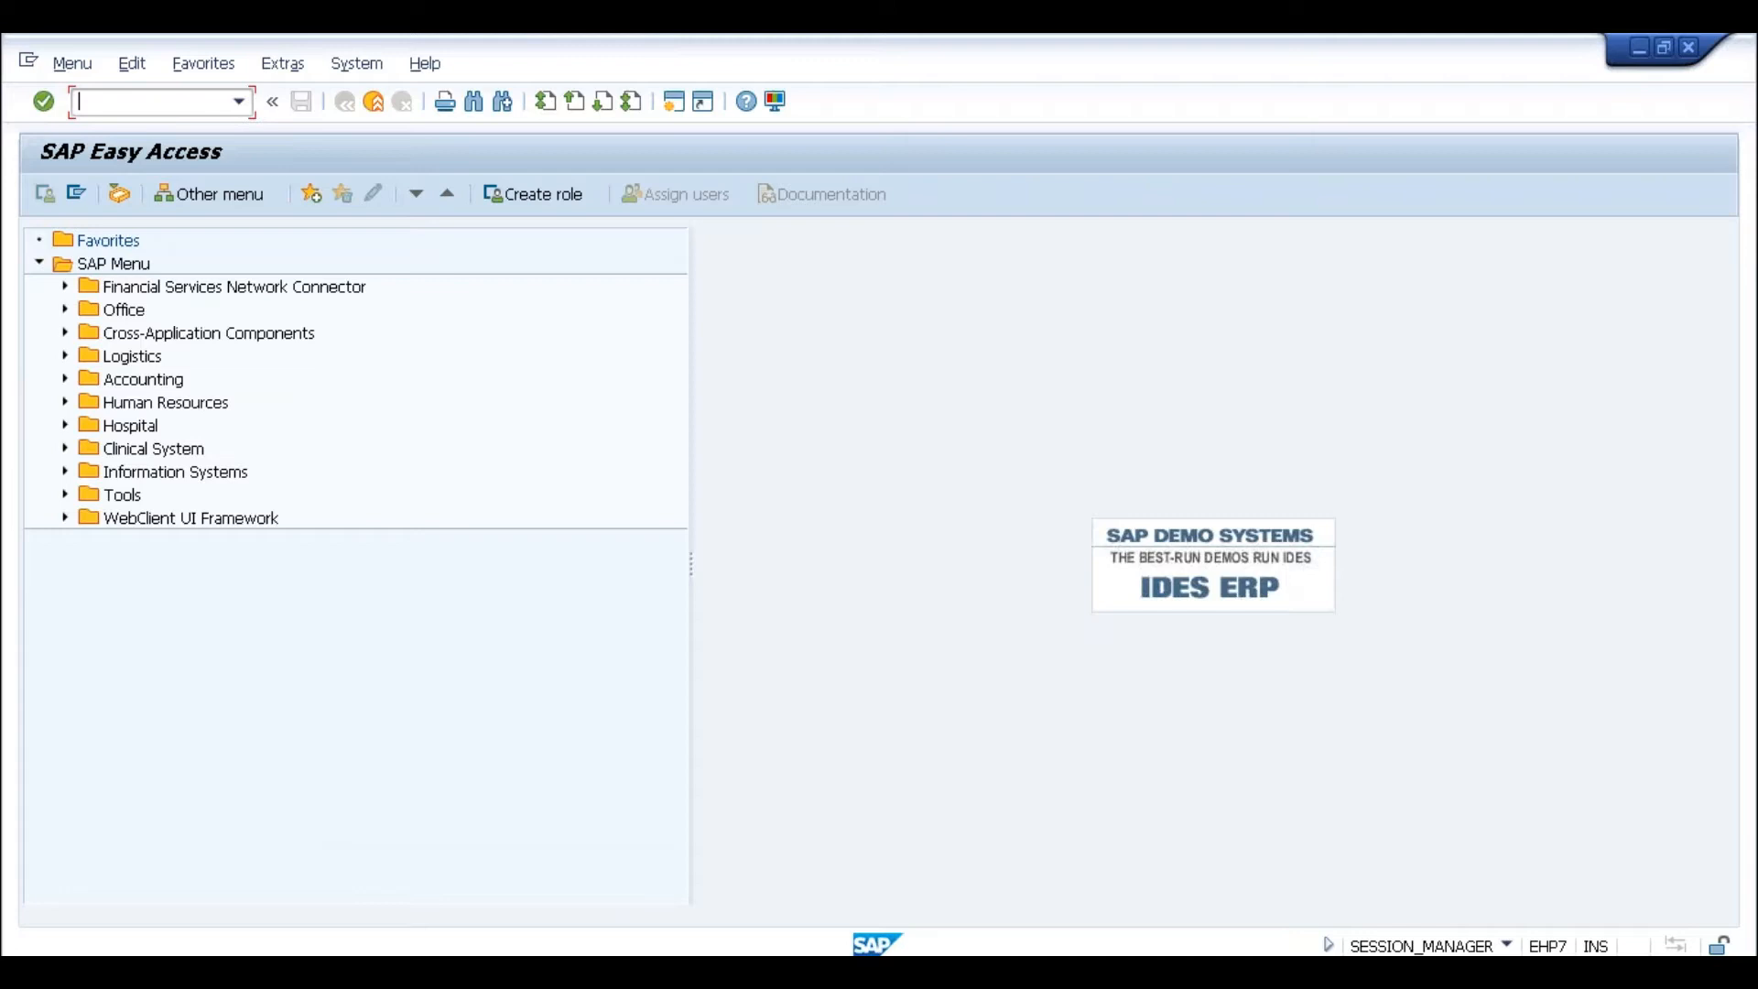
Step: Run transaction OVA8 and open the details for credit control area 0001, risk category 001 and credit group 01
{"action": "type", "text": "ova8"}
{"action": "key", "text": "Return"}
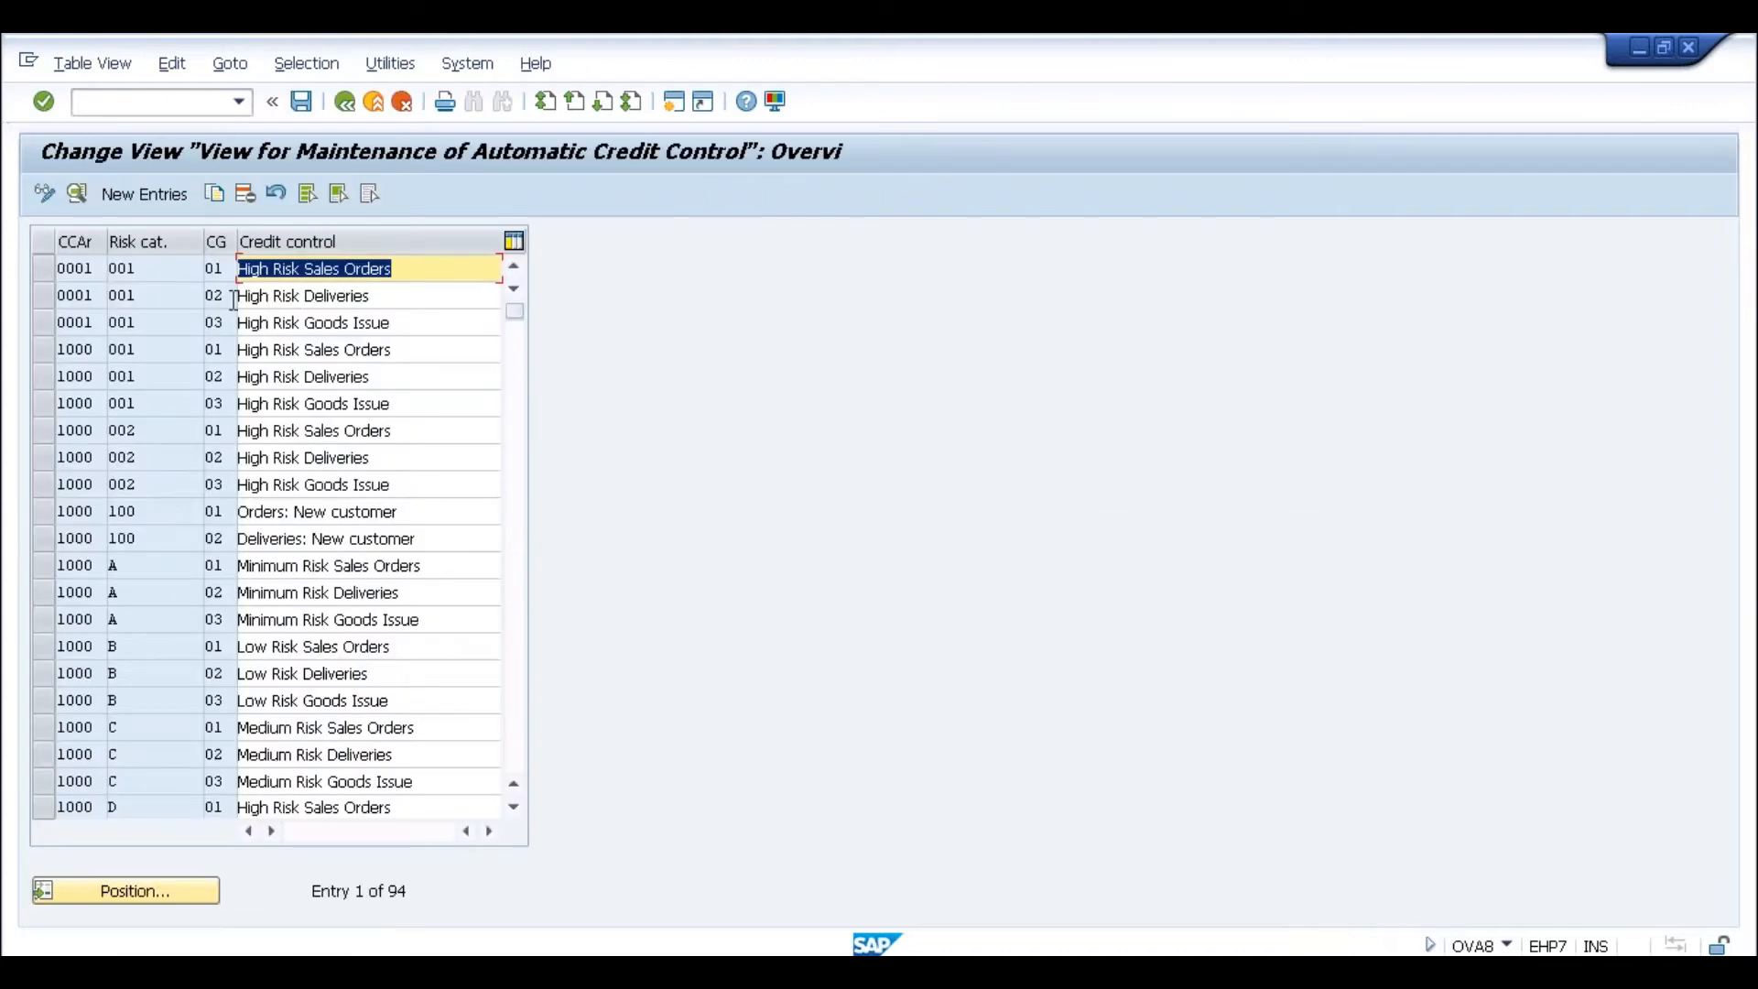
{"action": "left_click", "coordinate": [175, 273]}
{"action": "double_click", "coordinate": [175, 274]}
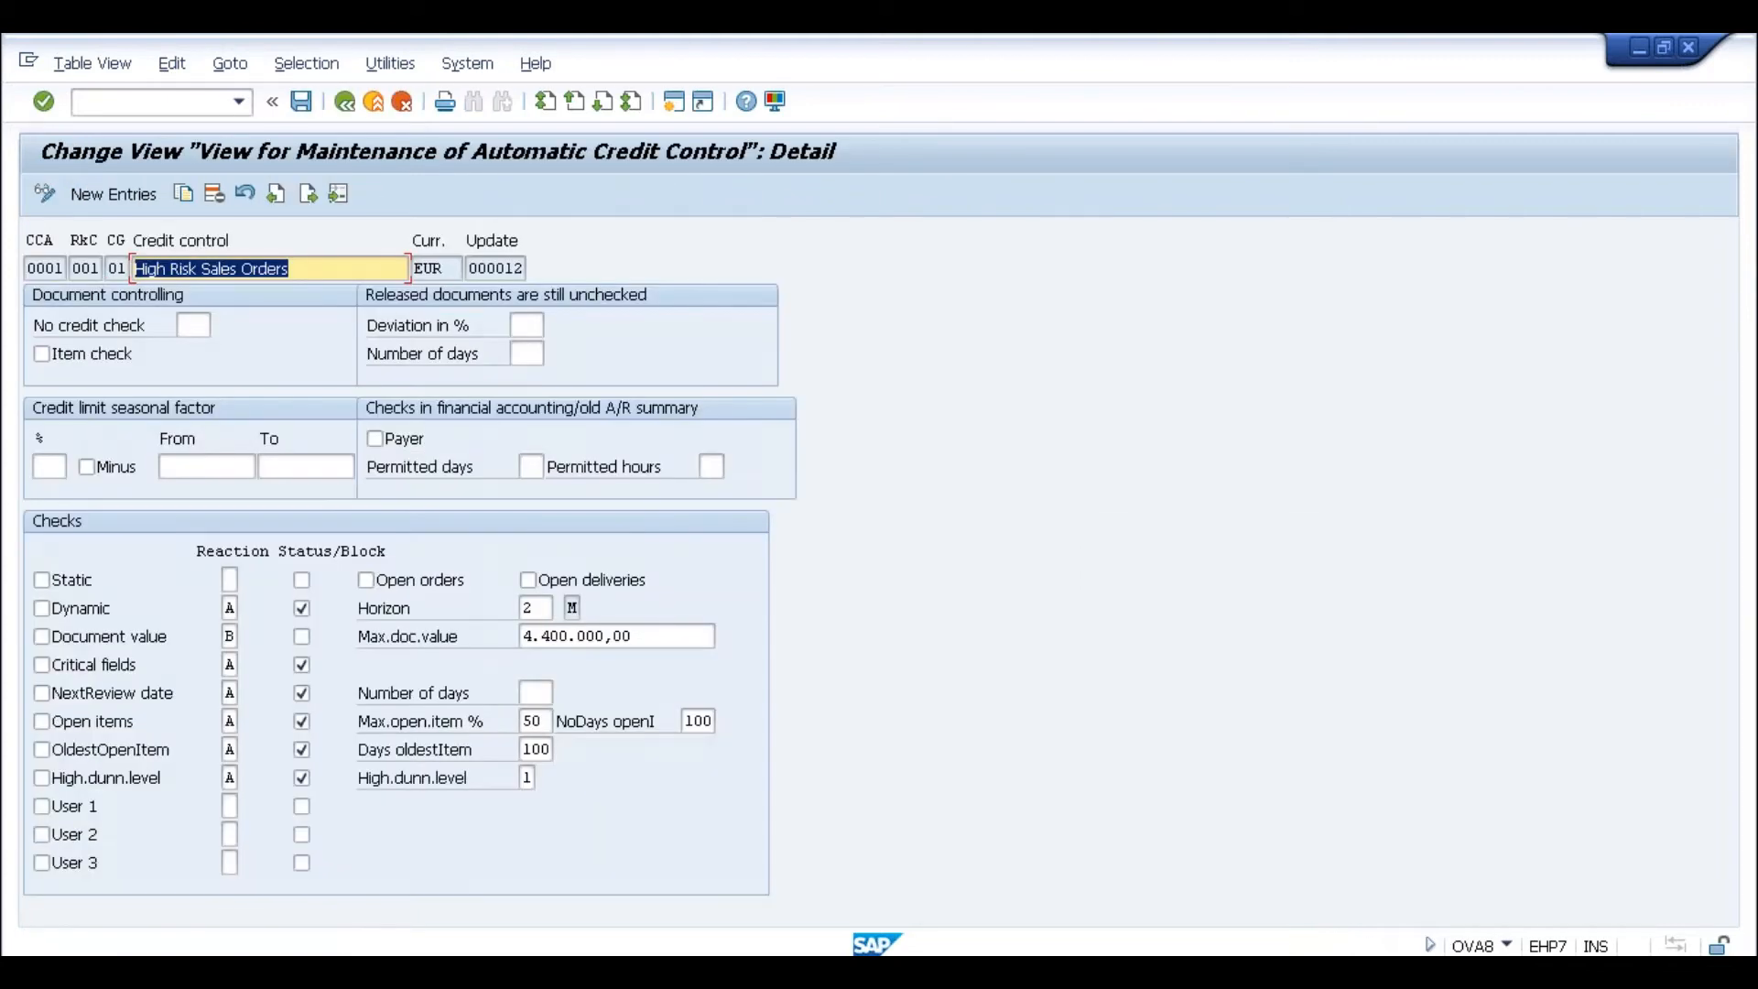
Step: Compare the EHP7 High Risk Sales Orders details with the SLOG automatic credit control details in the MYS4 session
{"action": "key", "text": "alt+Tab"}
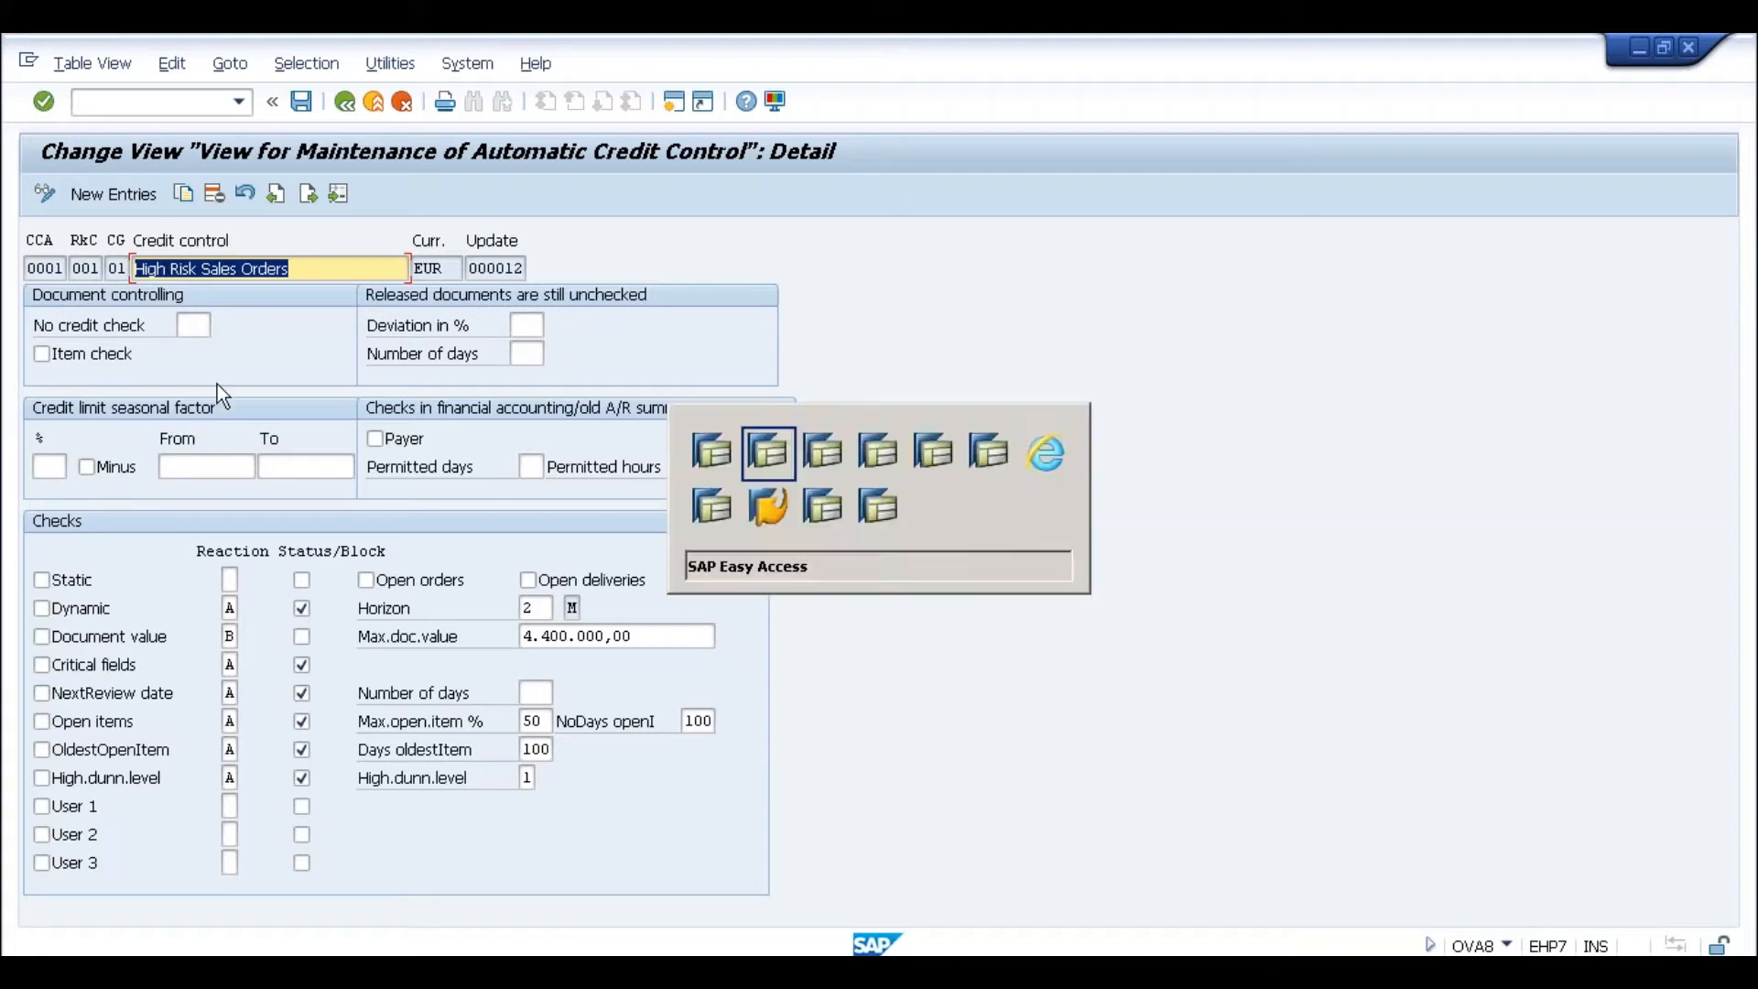
{"action": "key", "text": "alt+Tab"}
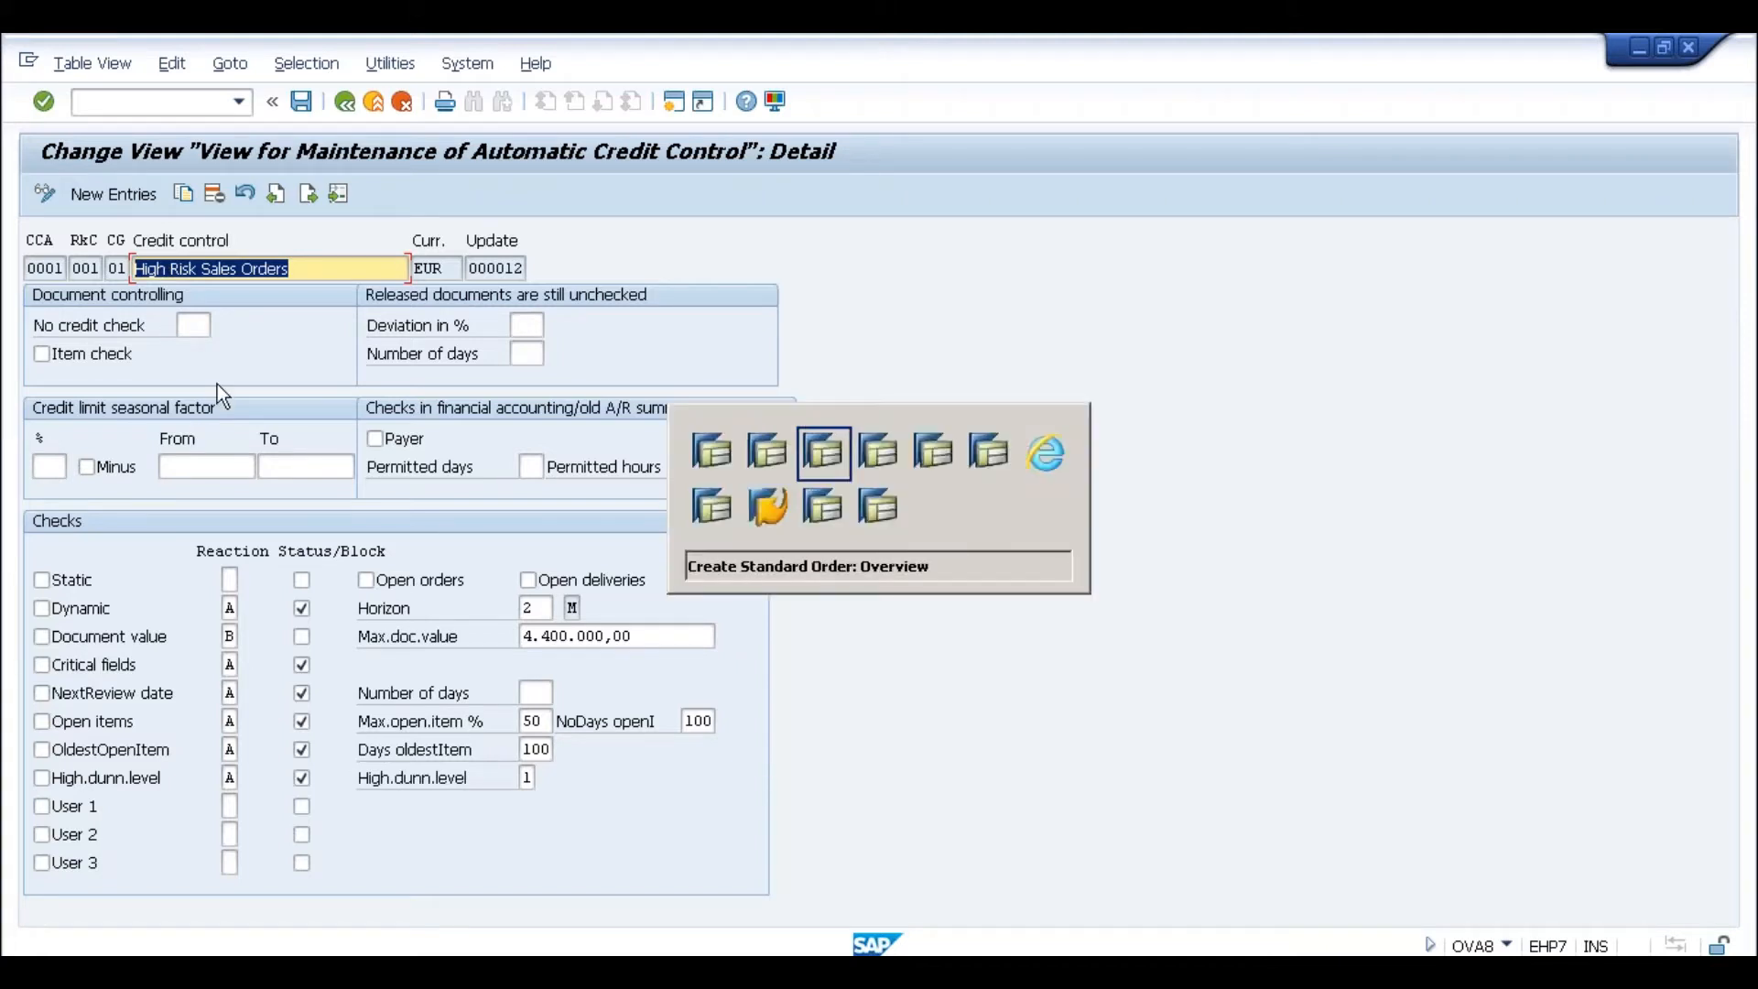
{"action": "key", "text": "alt+Tab"}
{"action": "key", "text": "alt+Tab"}
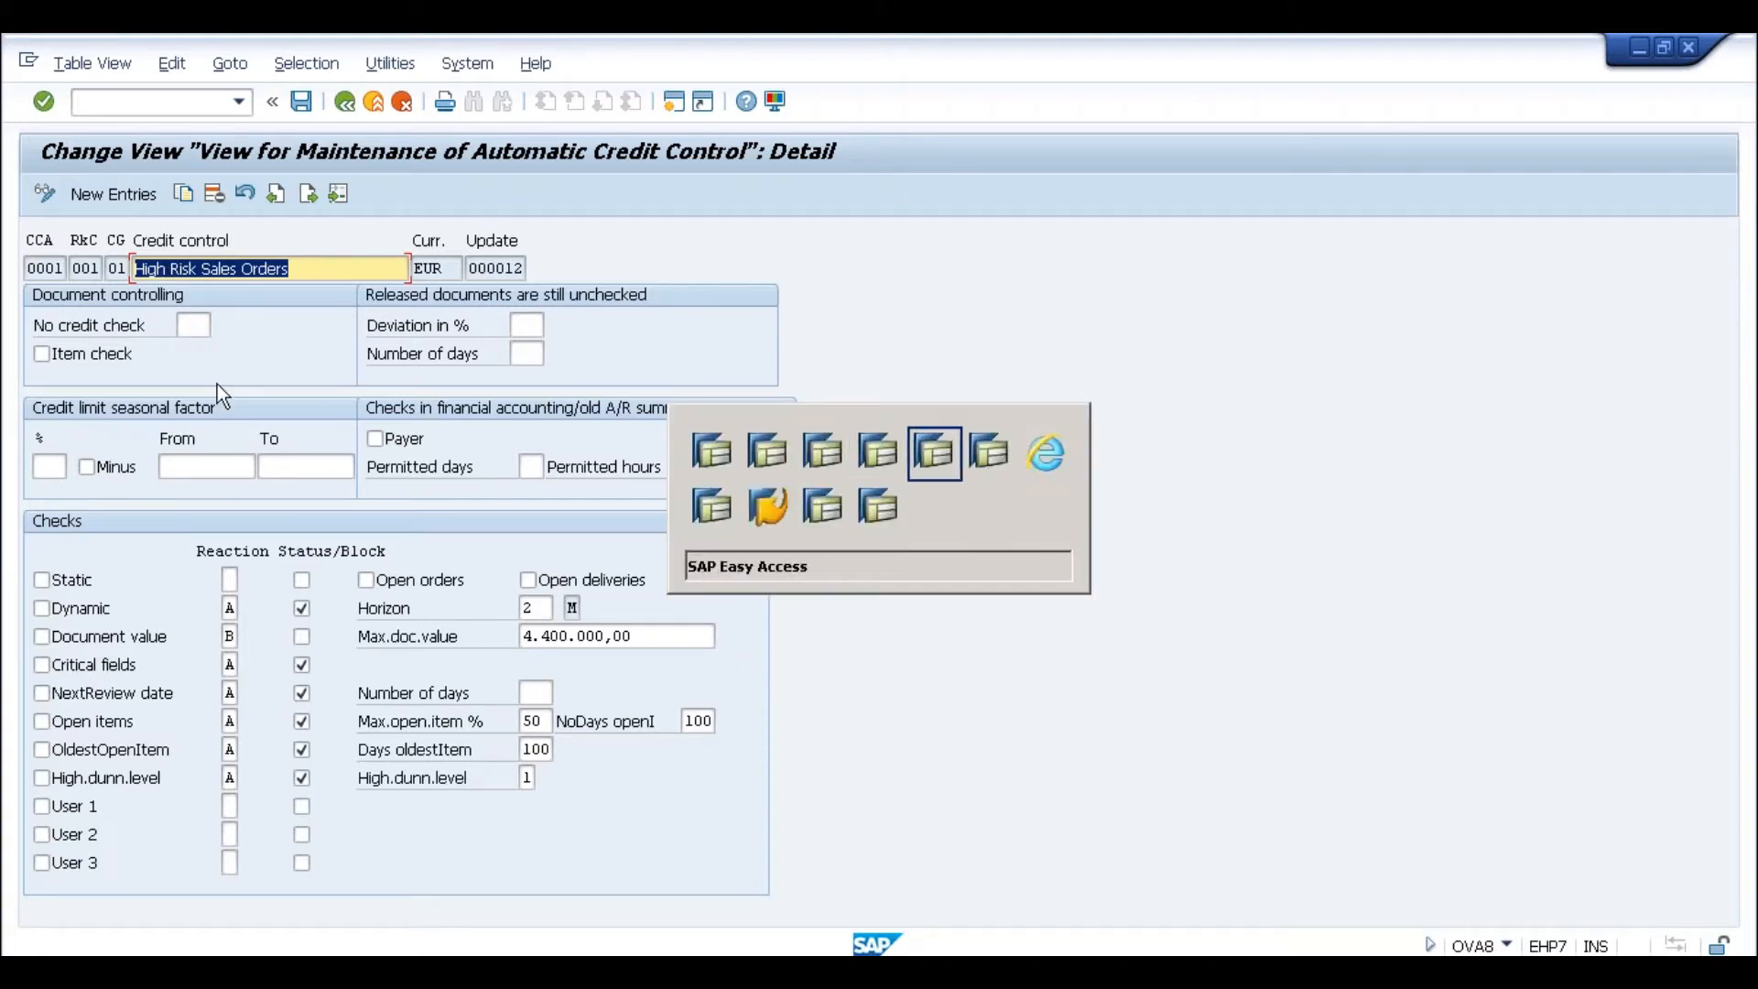
{"action": "key", "text": "alt+Tab"}
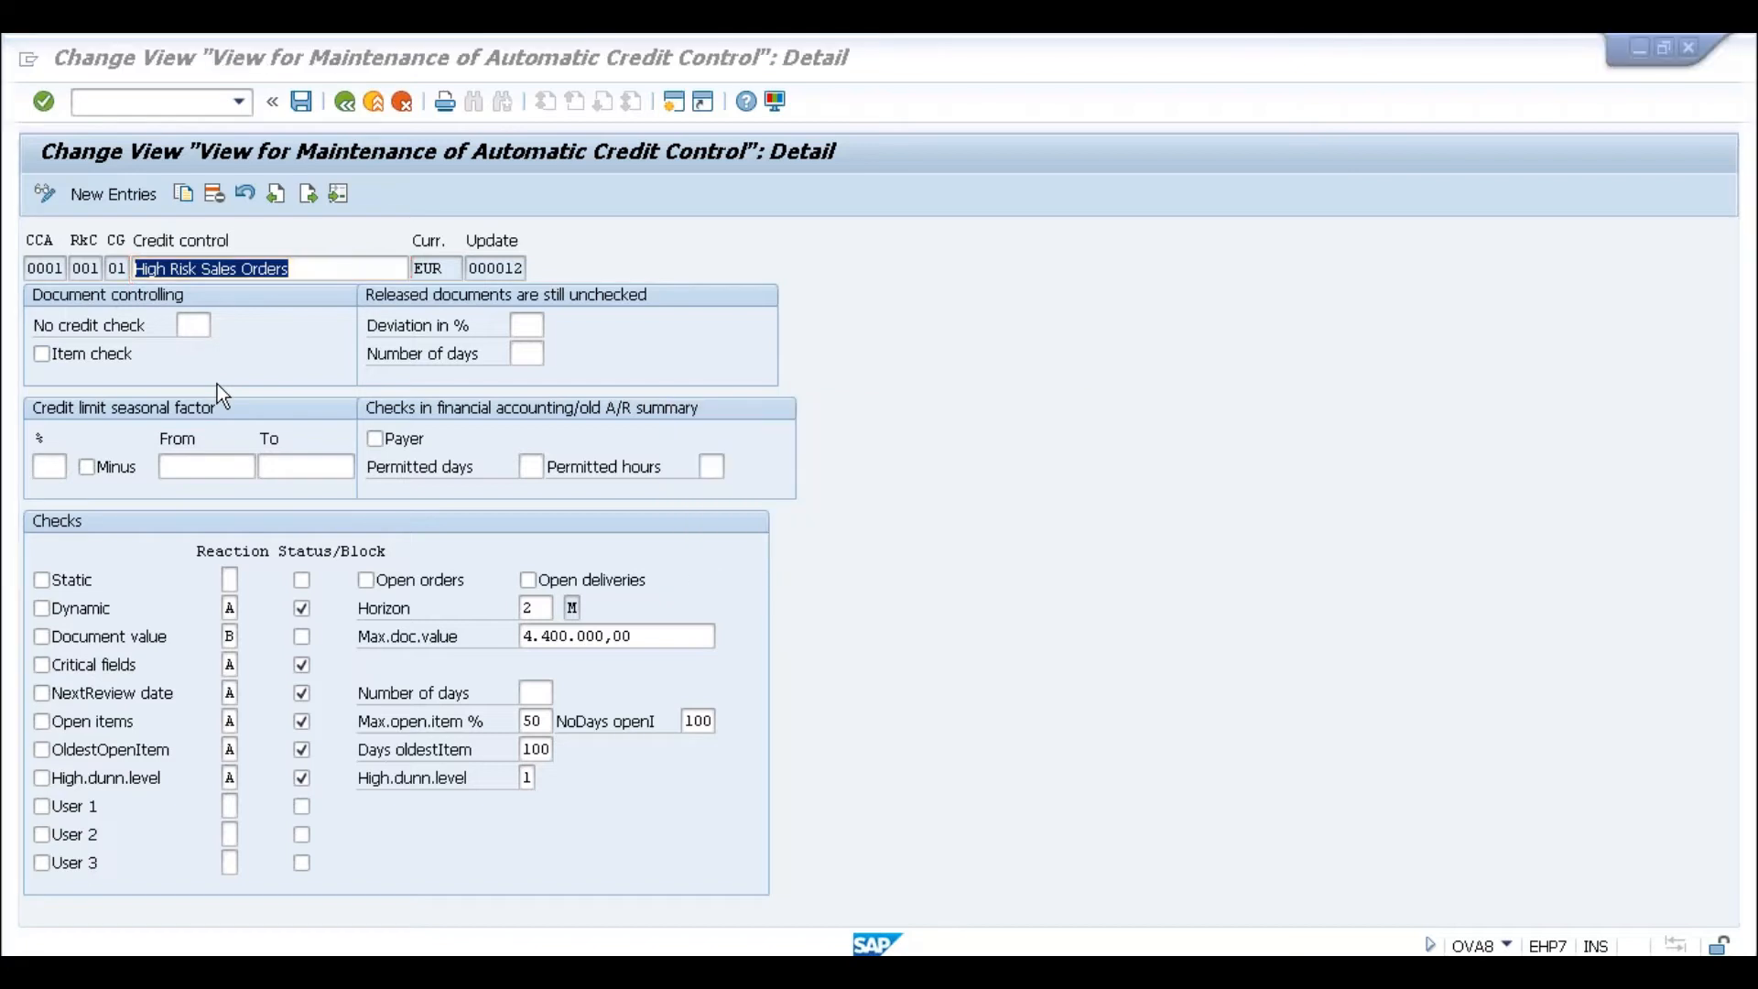
{"action": "key", "text": "alt+Tab"}
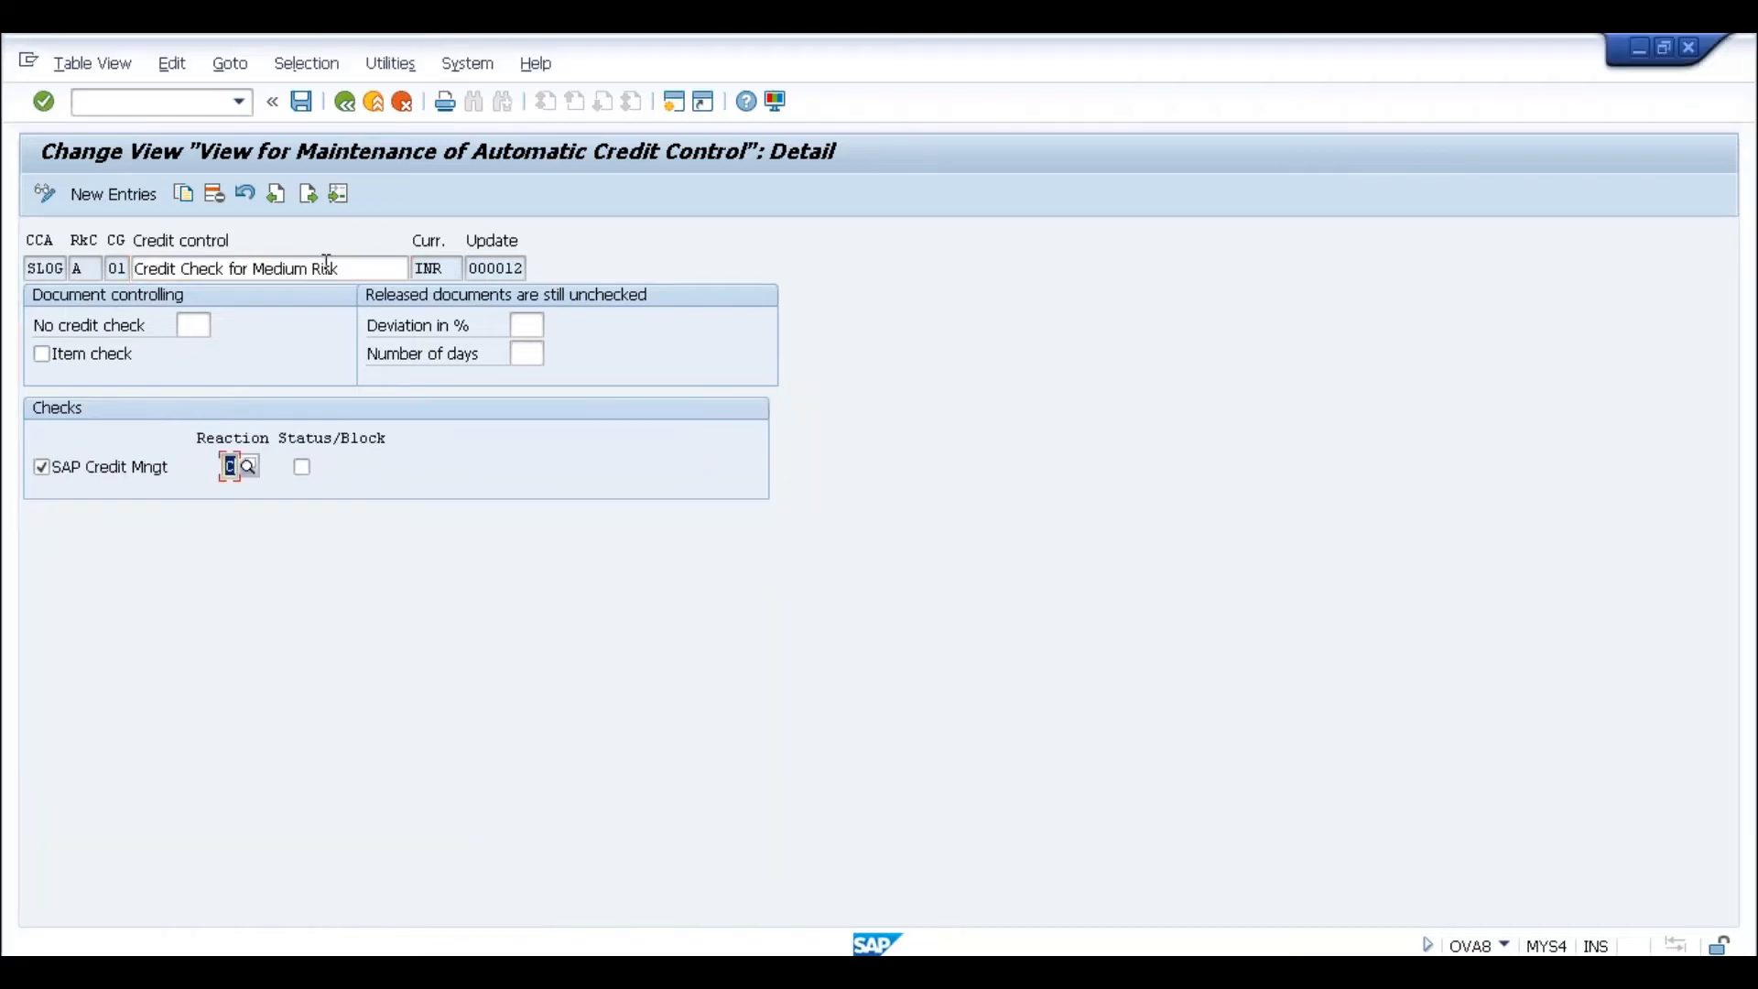
{"action": "key", "text": "alt+Tab"}
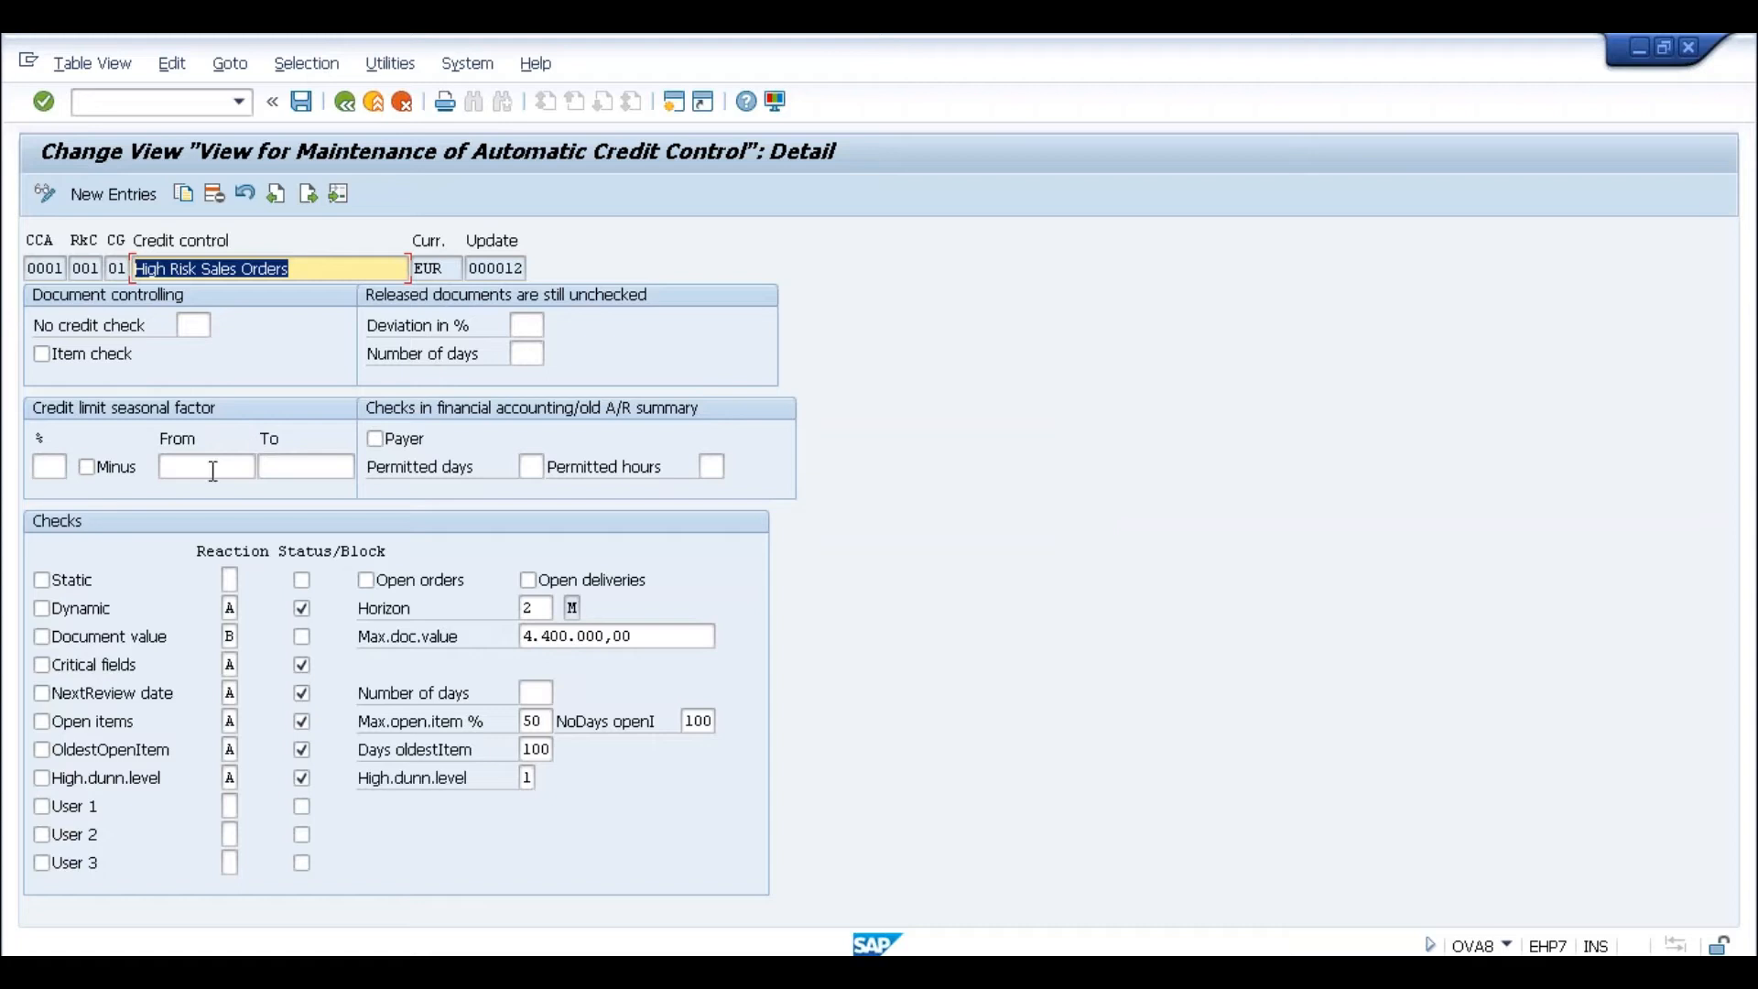
{"action": "key", "text": "alt+Tab"}
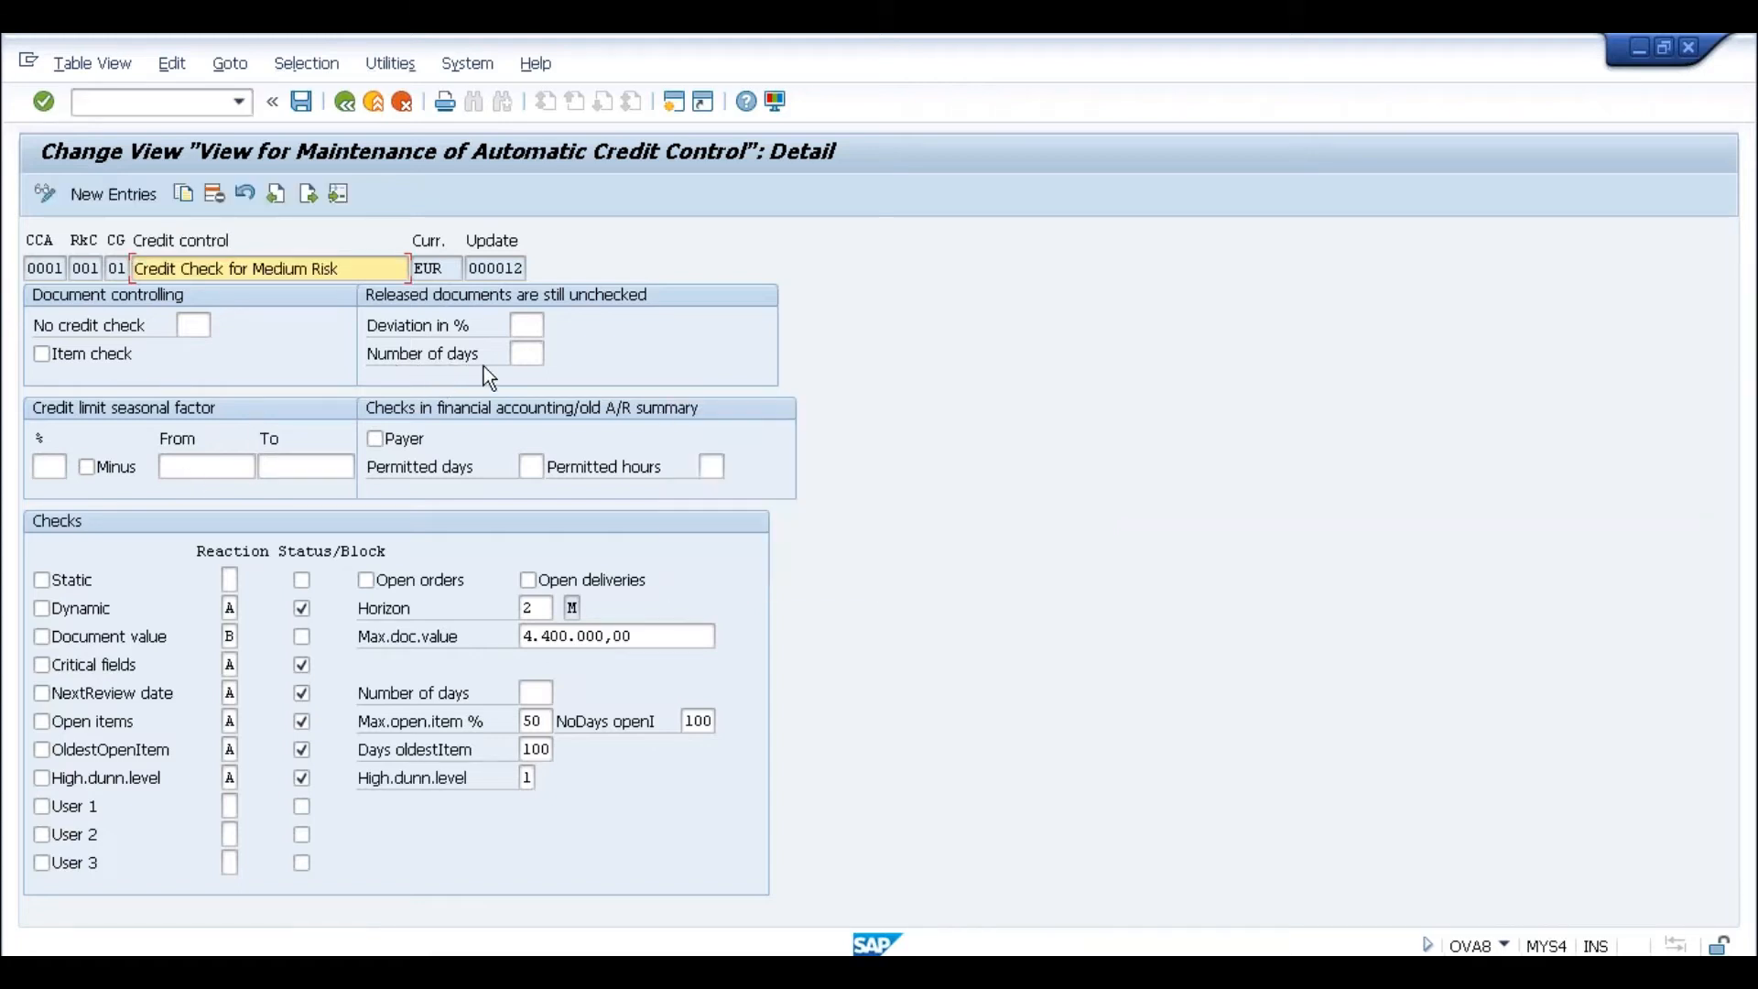
{"action": "key", "text": "alt+Tab"}
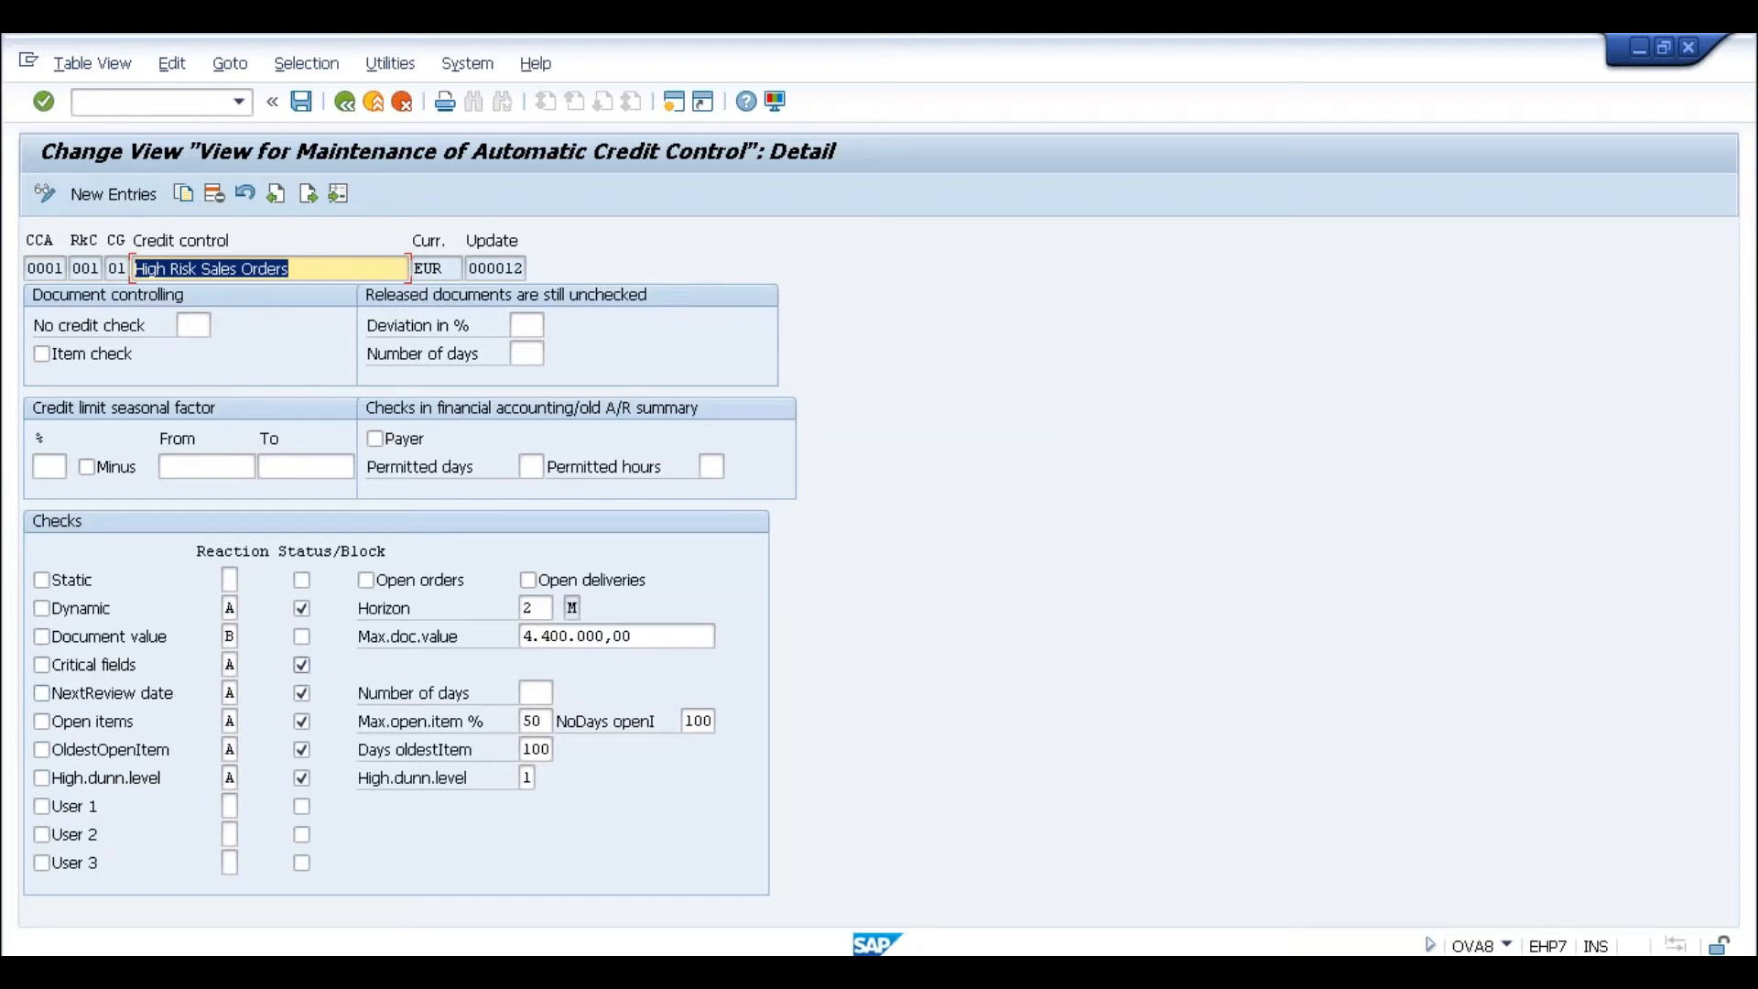
Step: Review the possible system reactions for the Dynamic check in the High Risk Sales Orders entry
{"action": "left_click", "coordinate": [229, 608]}
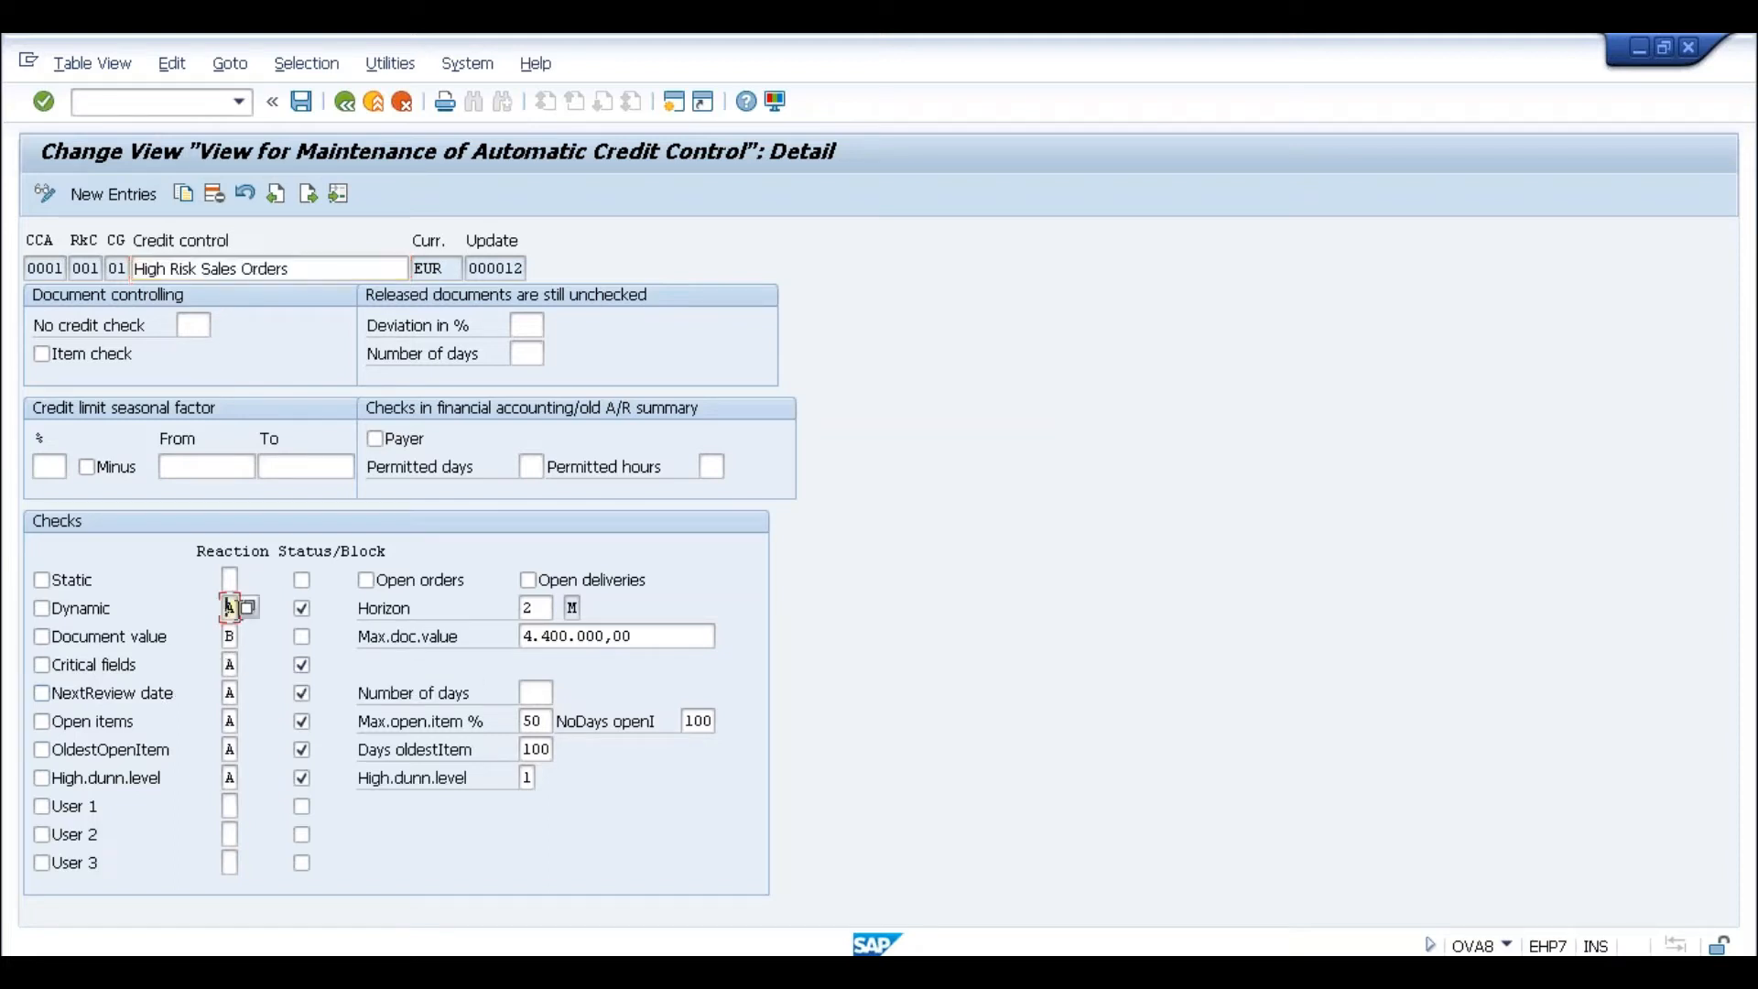
{"action": "left_click", "coordinate": [249, 608]}
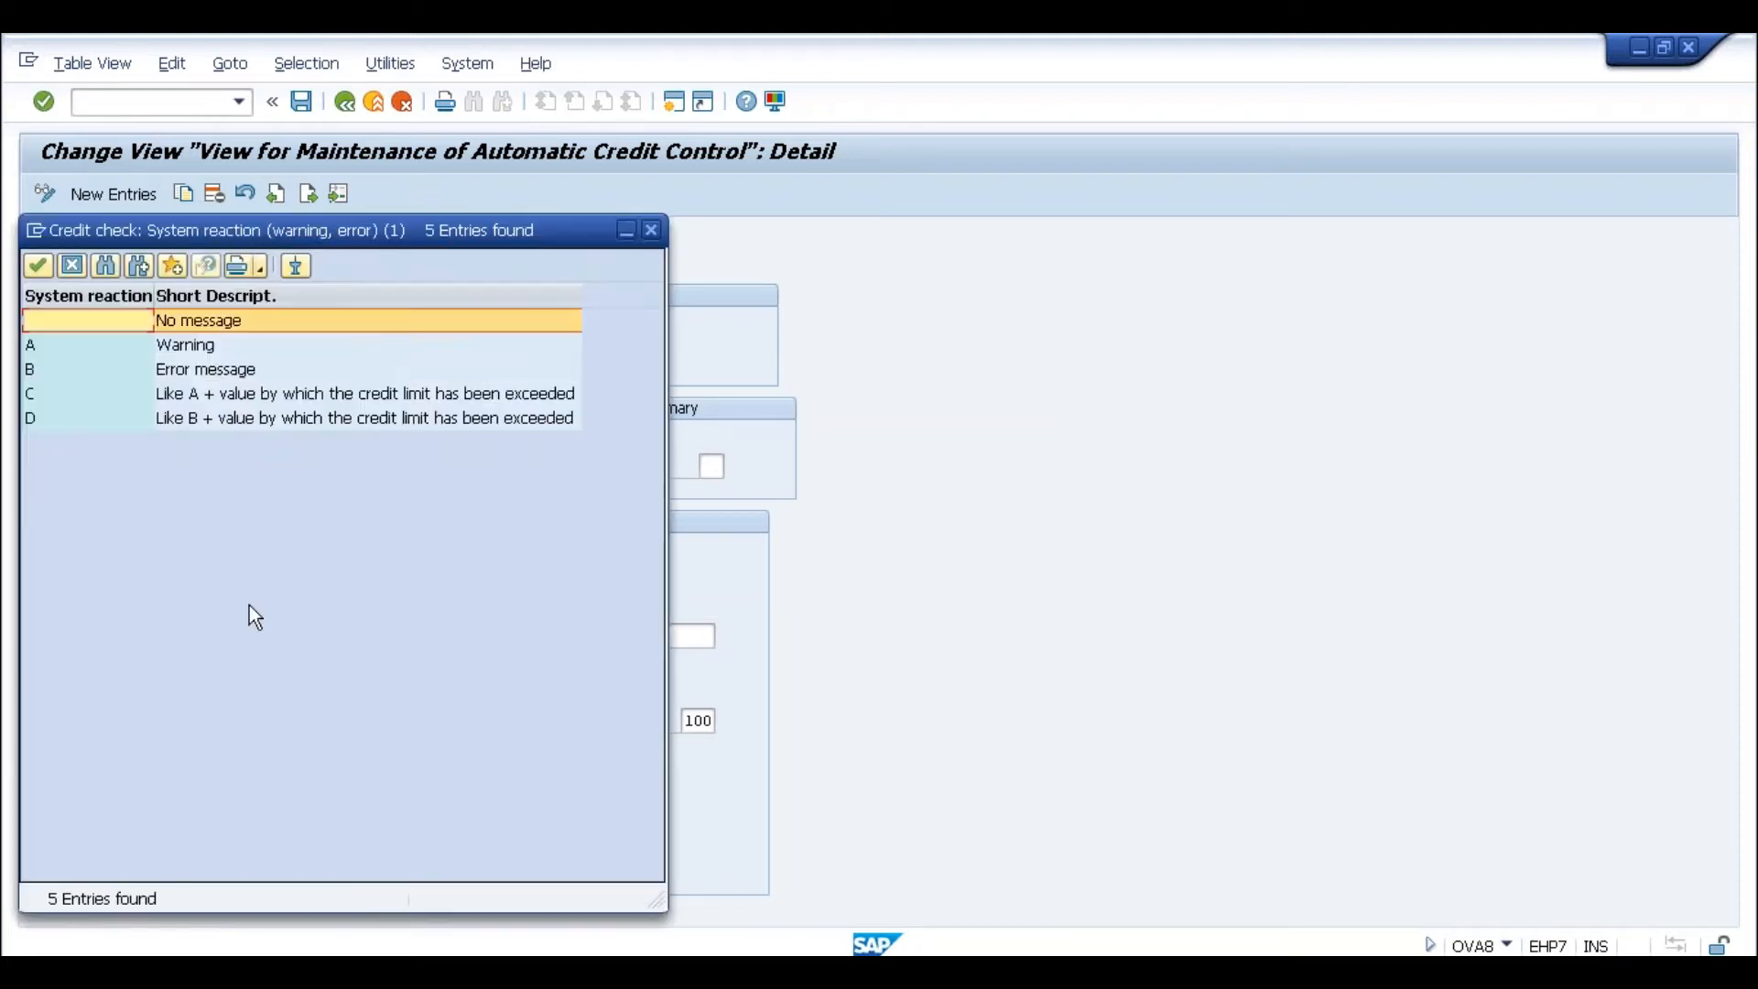
{"action": "left_click", "coordinate": [651, 229]}
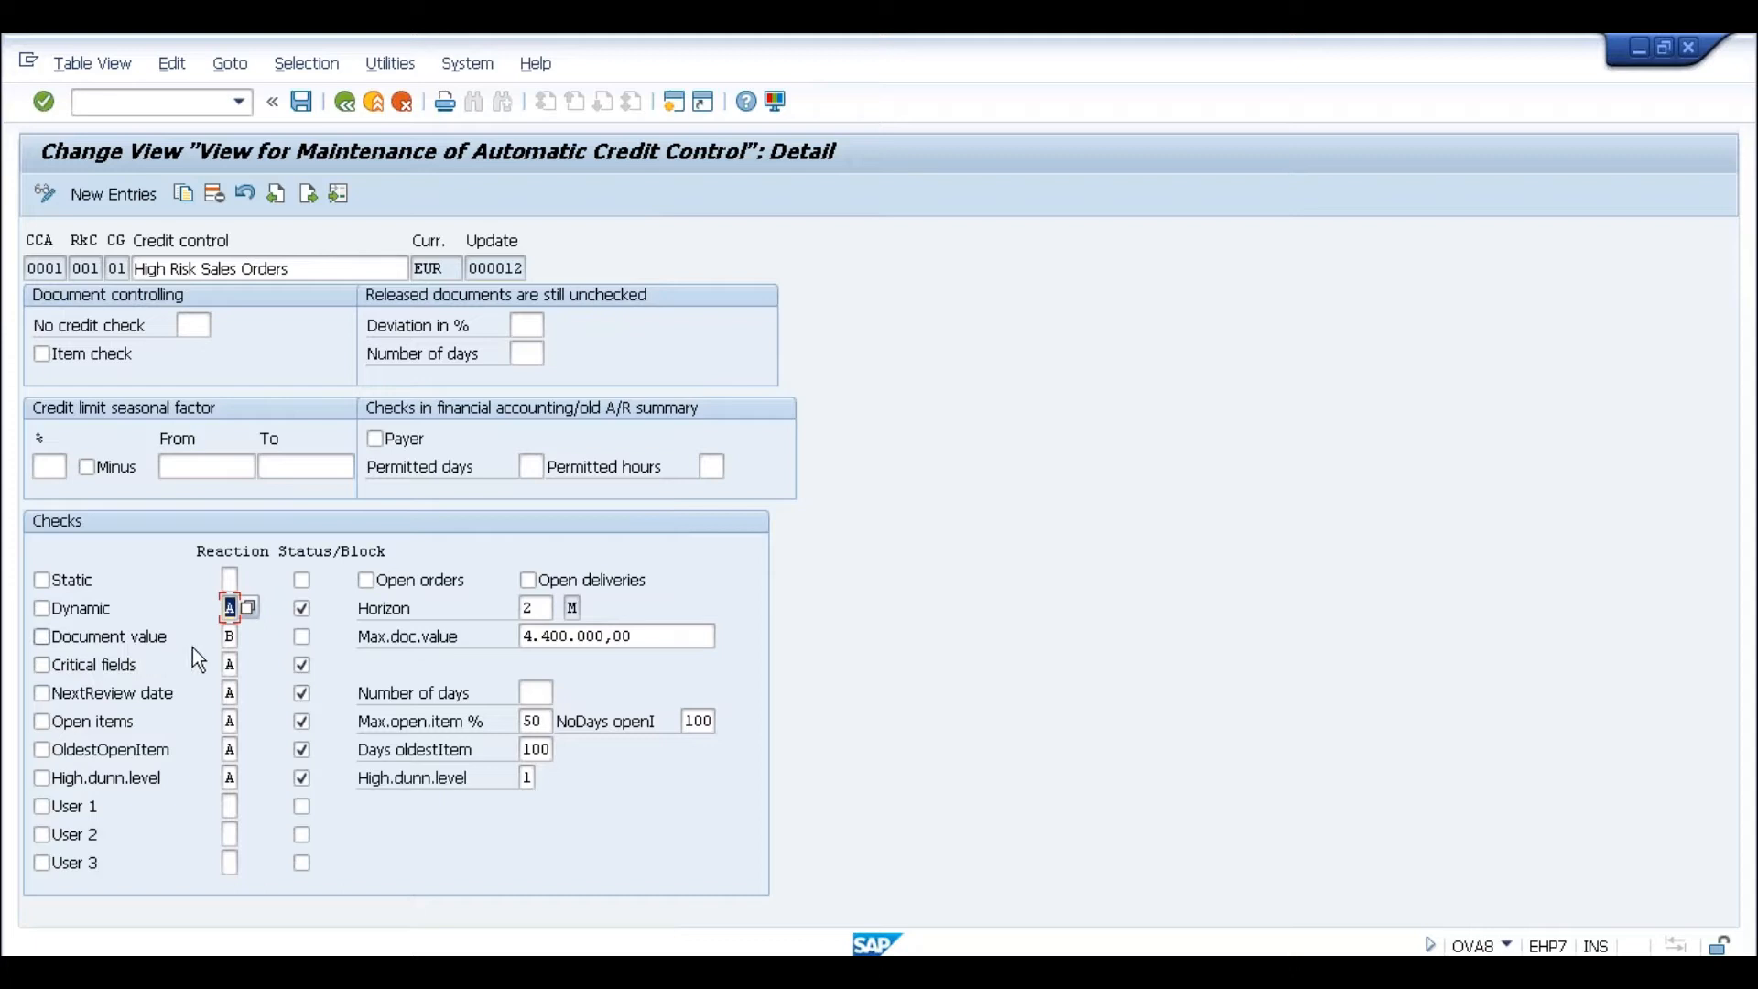
Step: Examine the document value and critical fields reactions, maximum document value, number of days and highest dunning level settings
{"action": "left_click", "coordinate": [229, 639]}
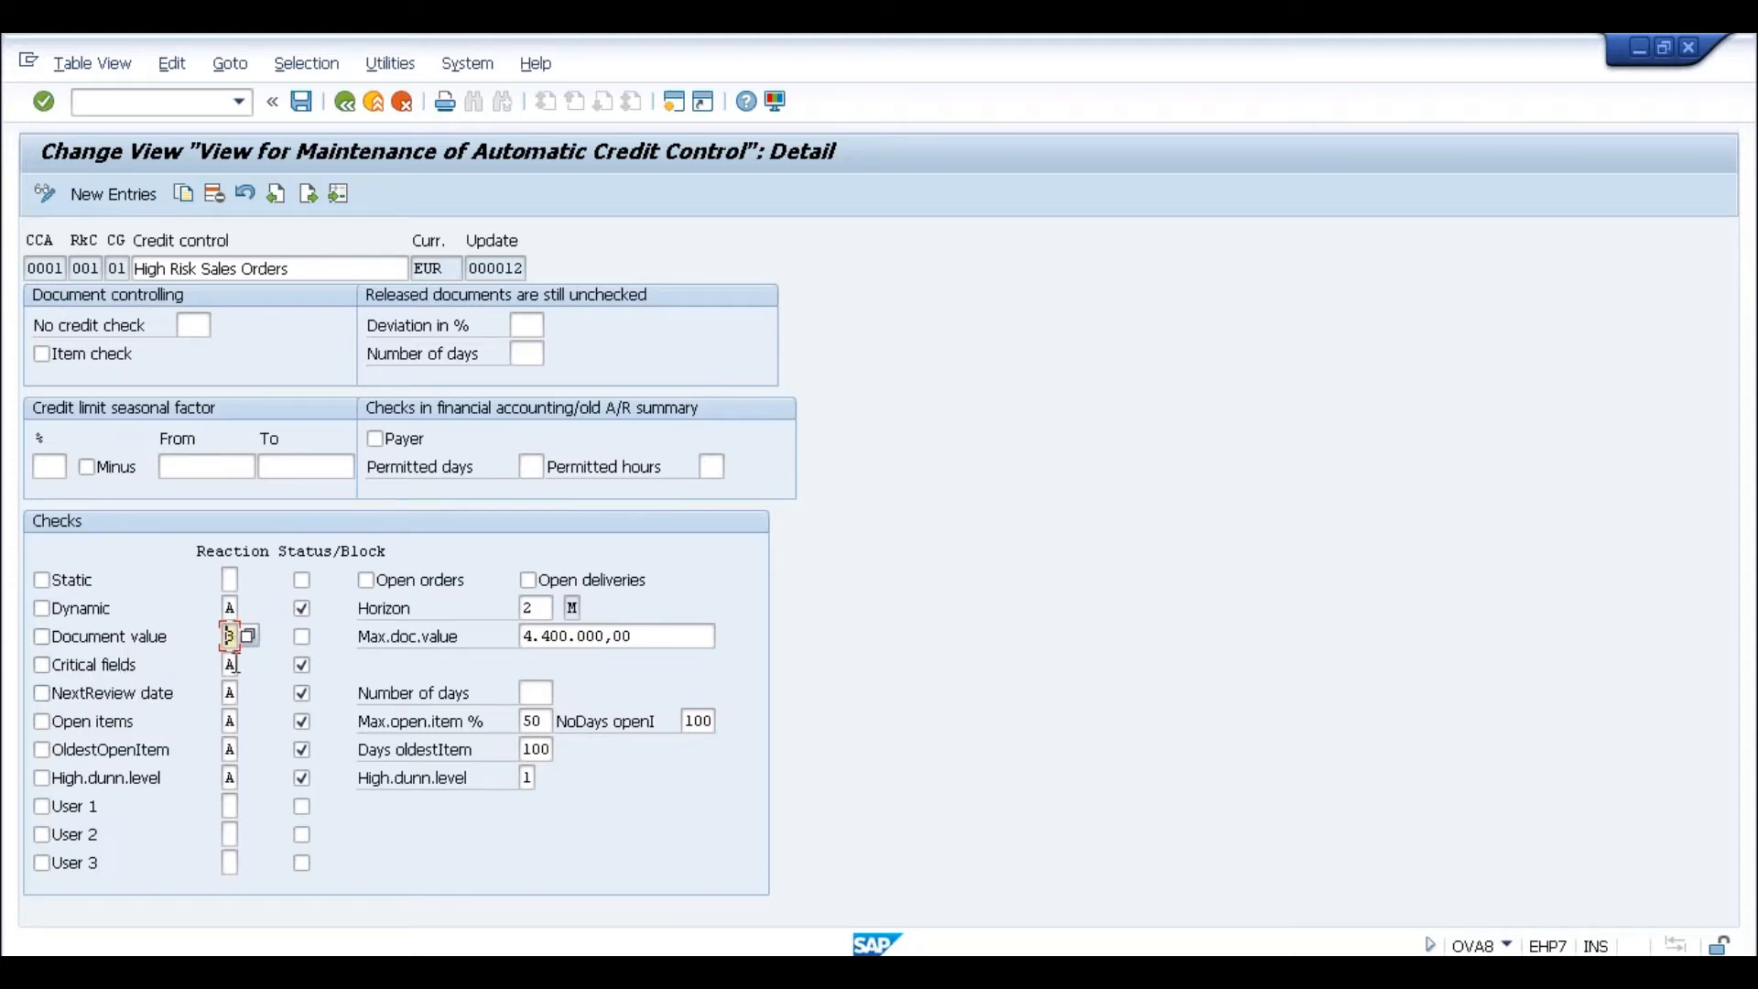
{"action": "left_click", "coordinate": [230, 663]}
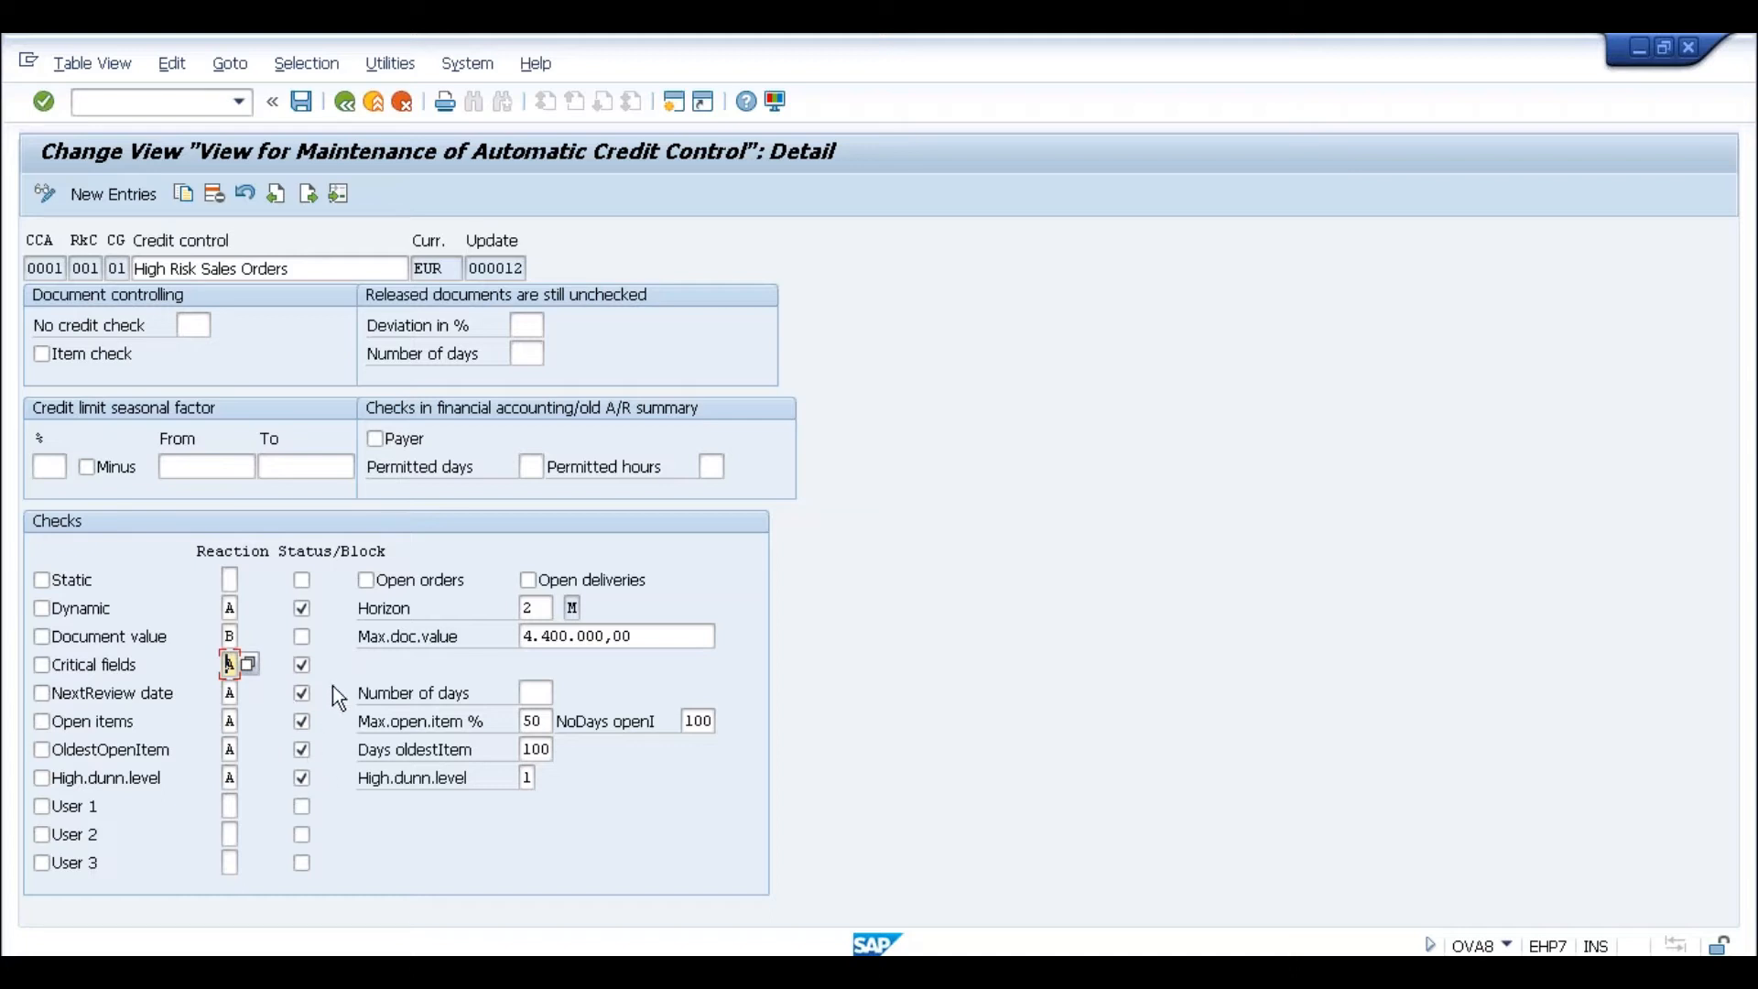
{"action": "left_click", "coordinate": [188, 644]}
{"action": "left_click", "coordinate": [137, 640]}
{"action": "left_click", "coordinate": [646, 638]}
{"action": "left_click", "coordinate": [524, 638]}
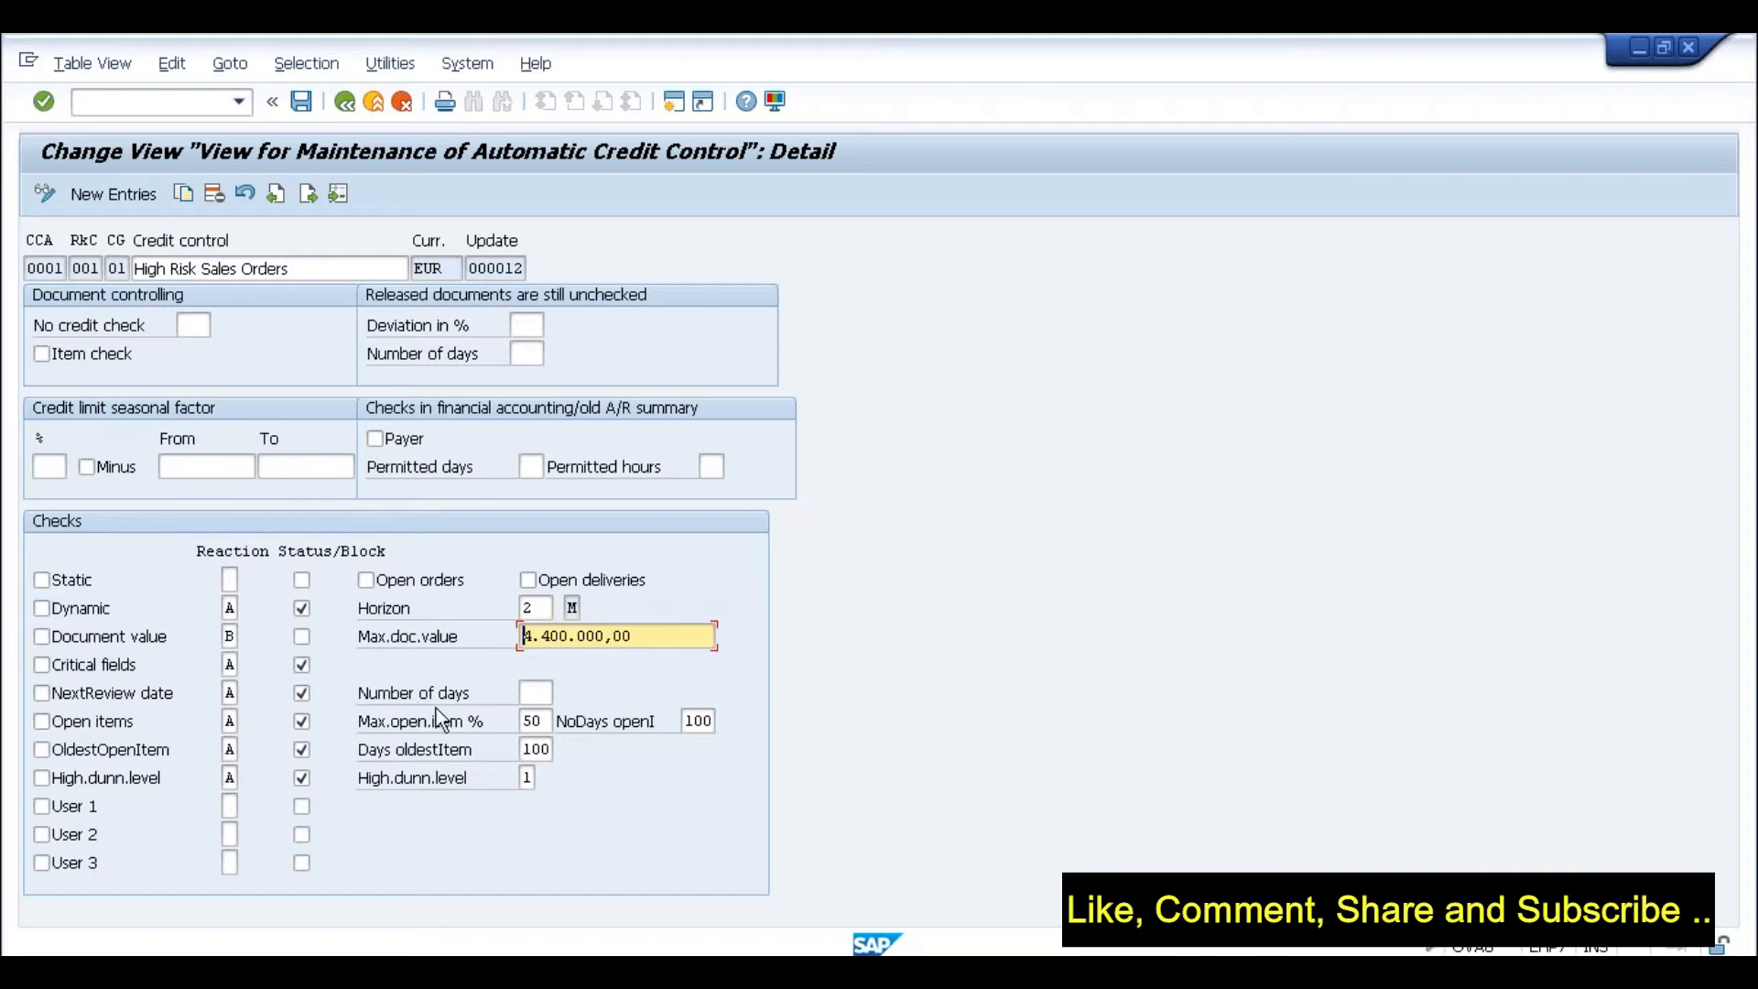
{"action": "left_click", "coordinate": [535, 693]}
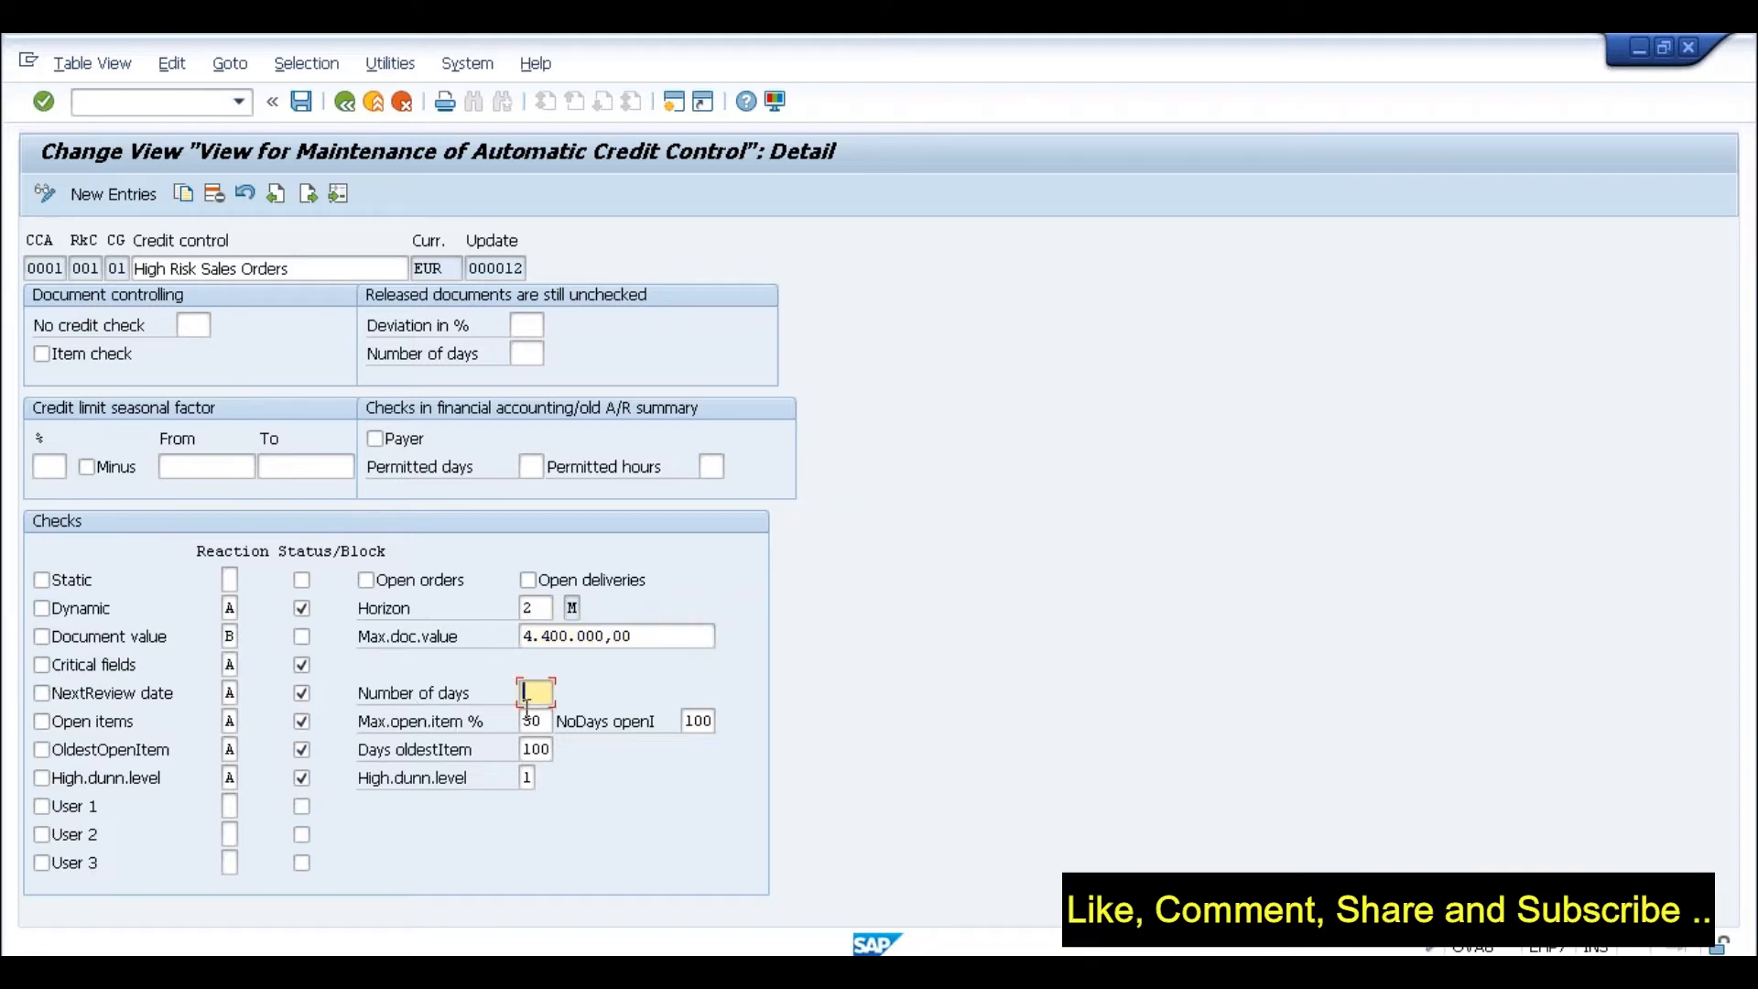
{"action": "left_click", "coordinate": [526, 777]}
Step: Compare the EHP7 High Risk Sales Orders checks with the SLOG Credit Check for Medium Risk entry in the MYS4 session
{"action": "key", "text": "alt+Tab"}
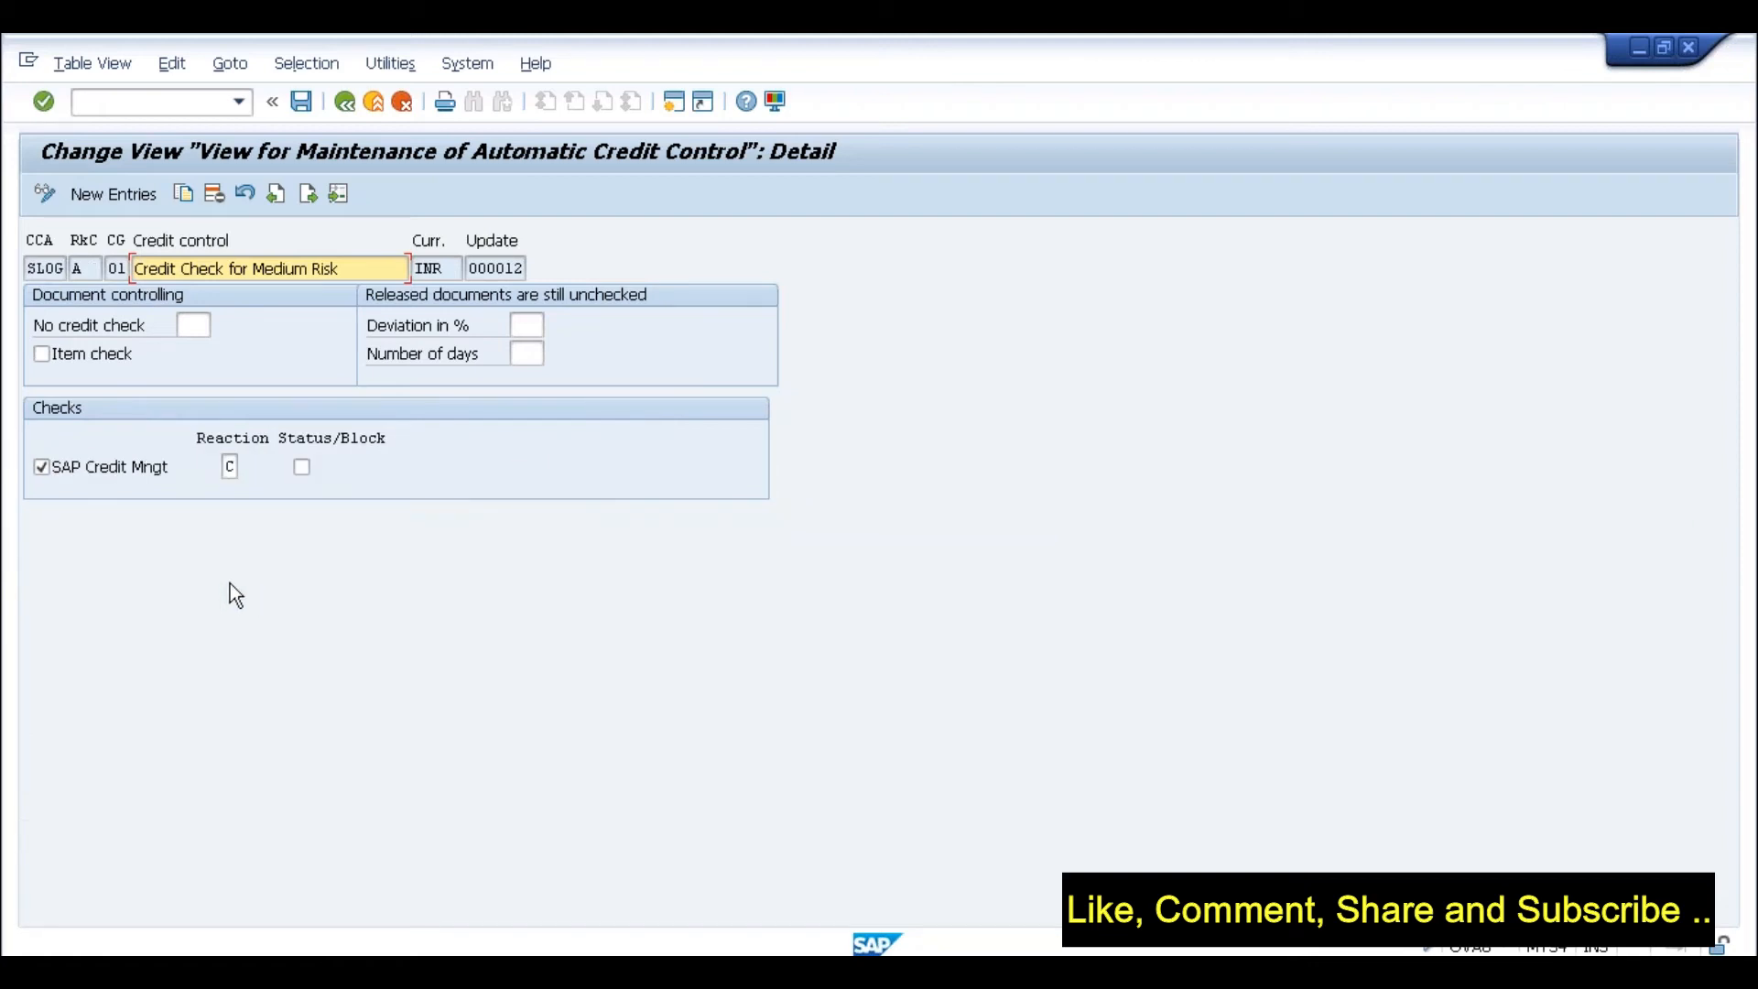
{"action": "key", "text": "alt+Tab"}
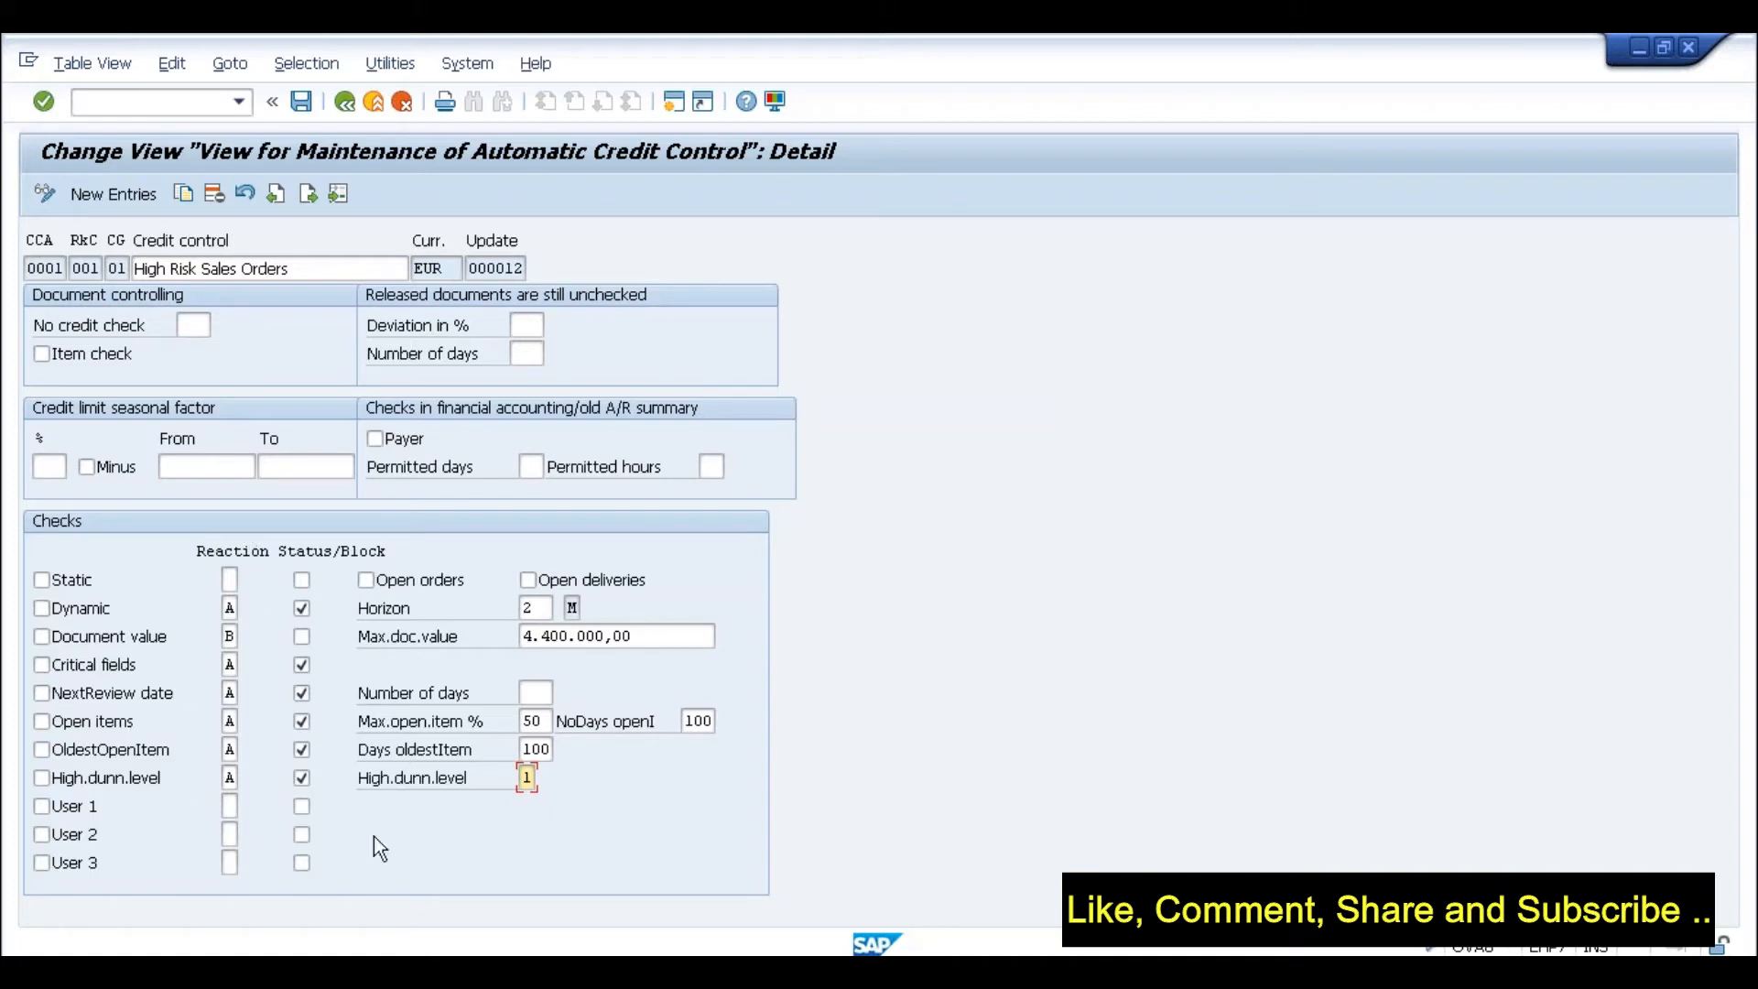
{"action": "key", "text": "alt+Tab"}
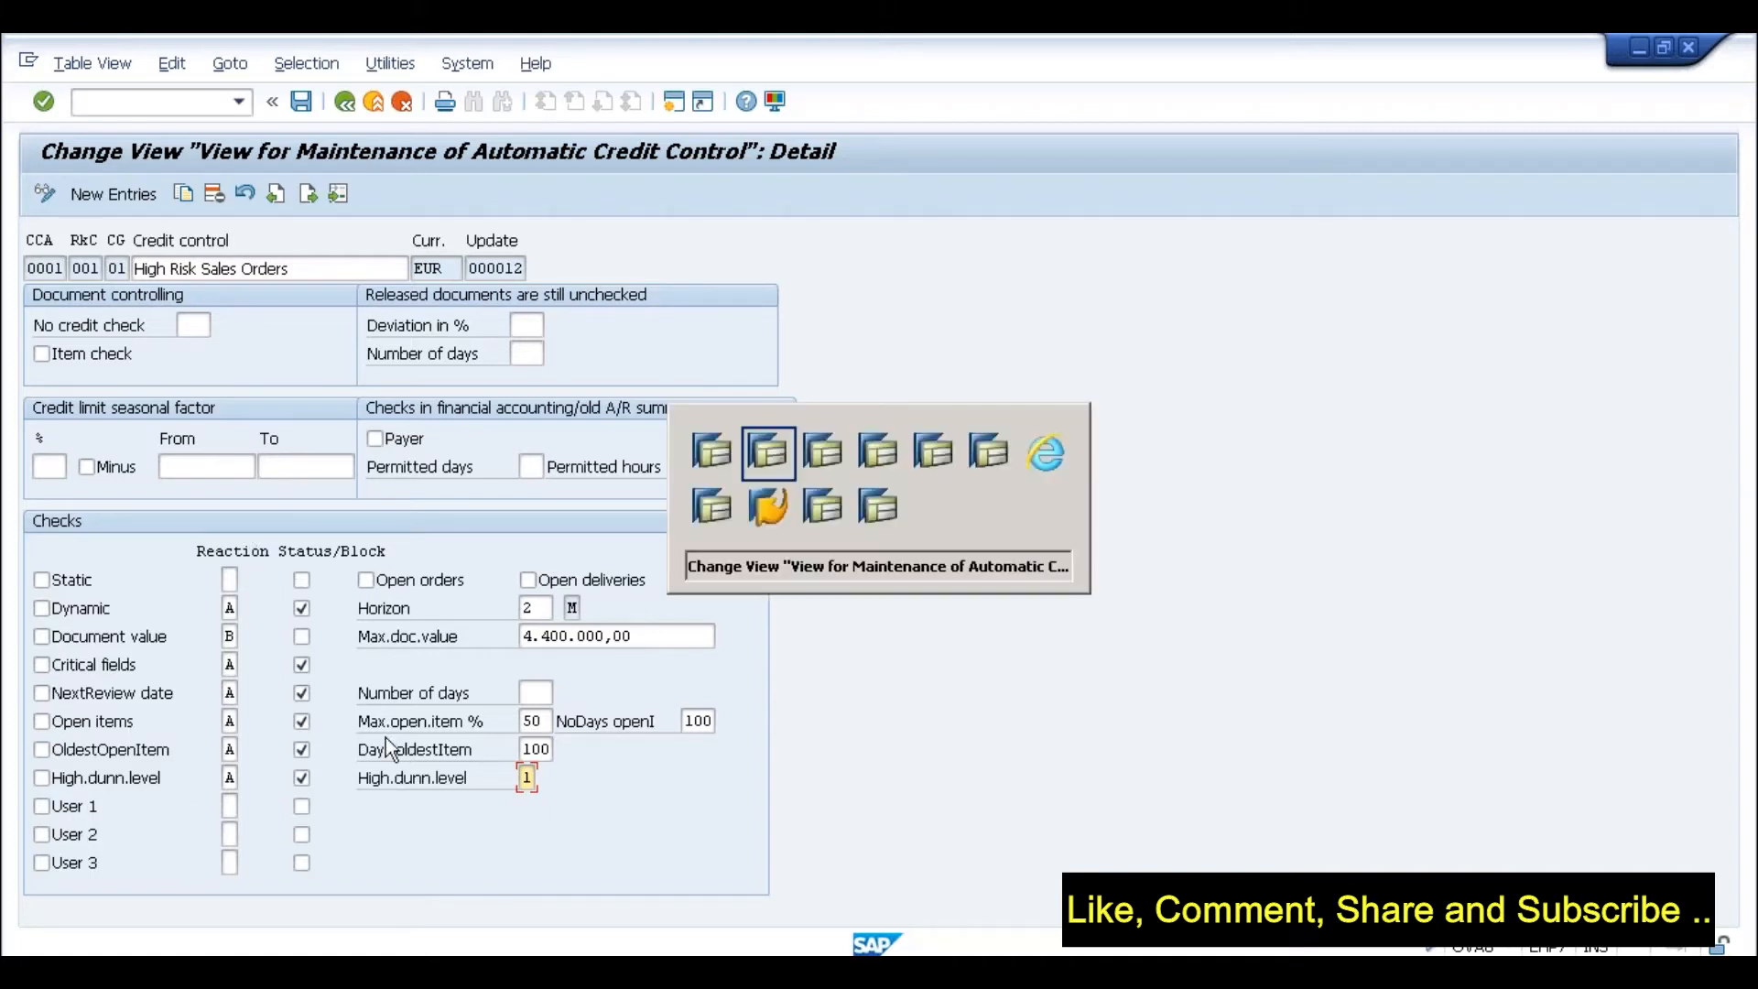
{"action": "key", "text": "alt+Tab"}
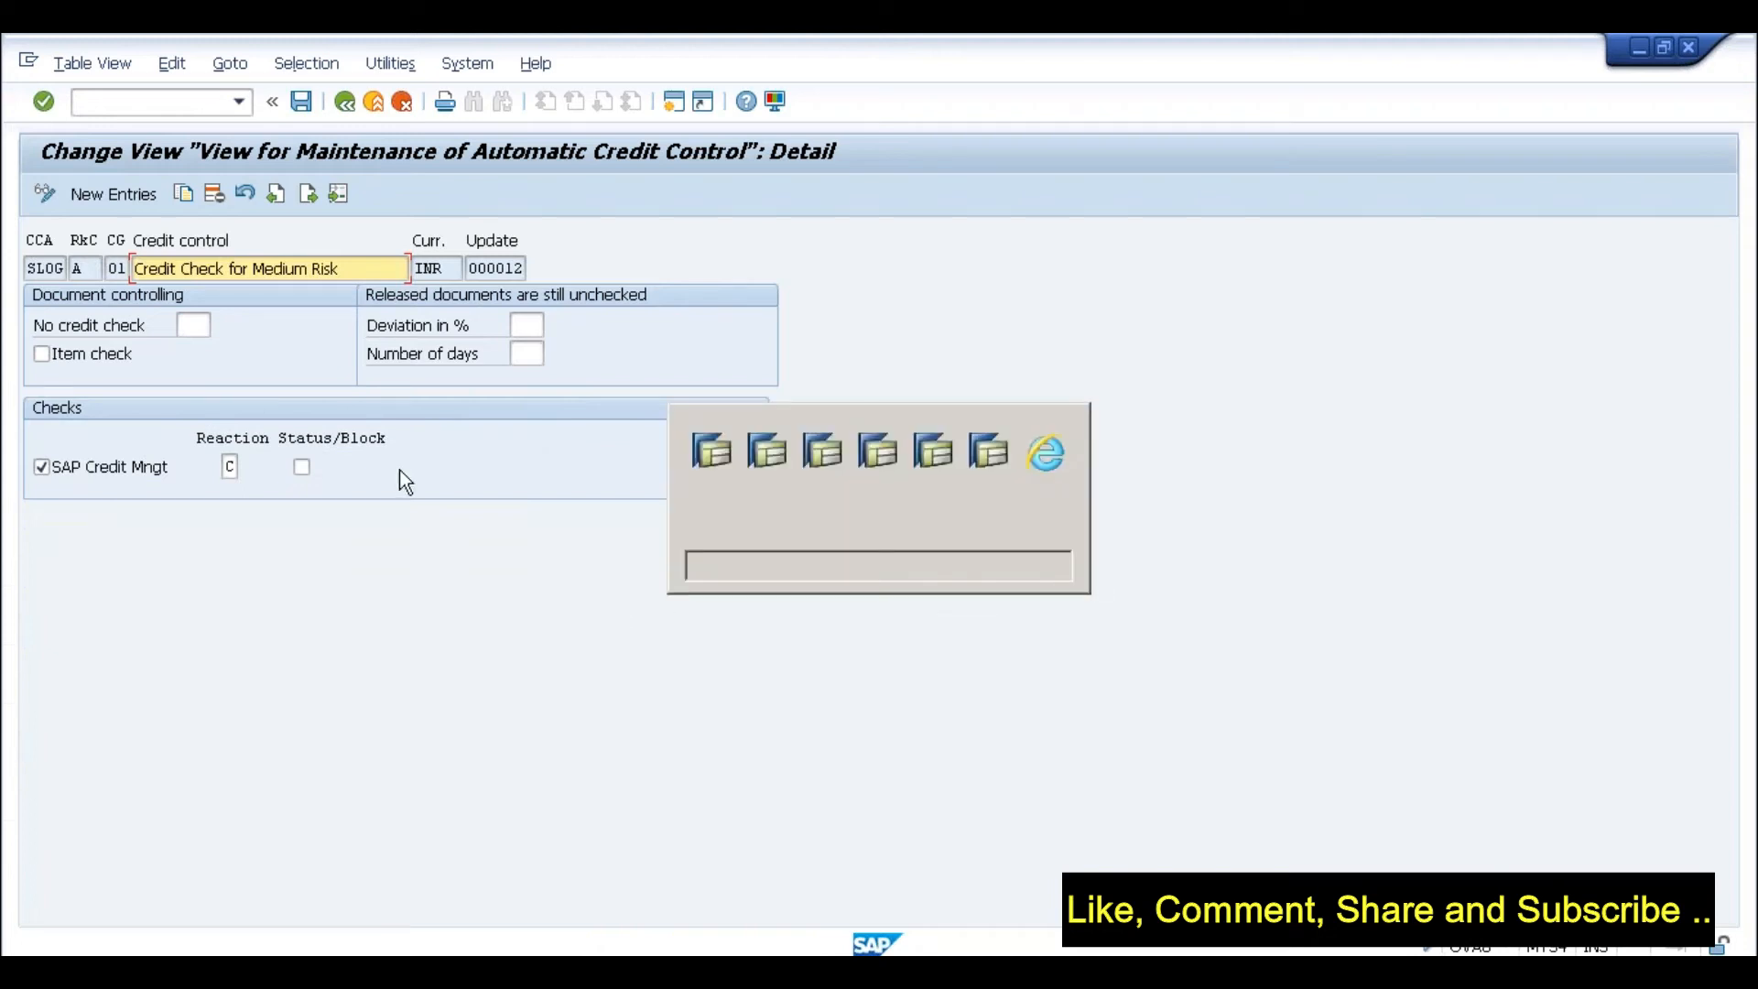
Step: Switch to the business partner display session and review the check rules available in the partner's general Credit Profile
{"action": "key", "text": "alt+Tab"}
{"action": "key", "text": "alt+Tab"}
{"action": "key", "text": "alt+Tab"}
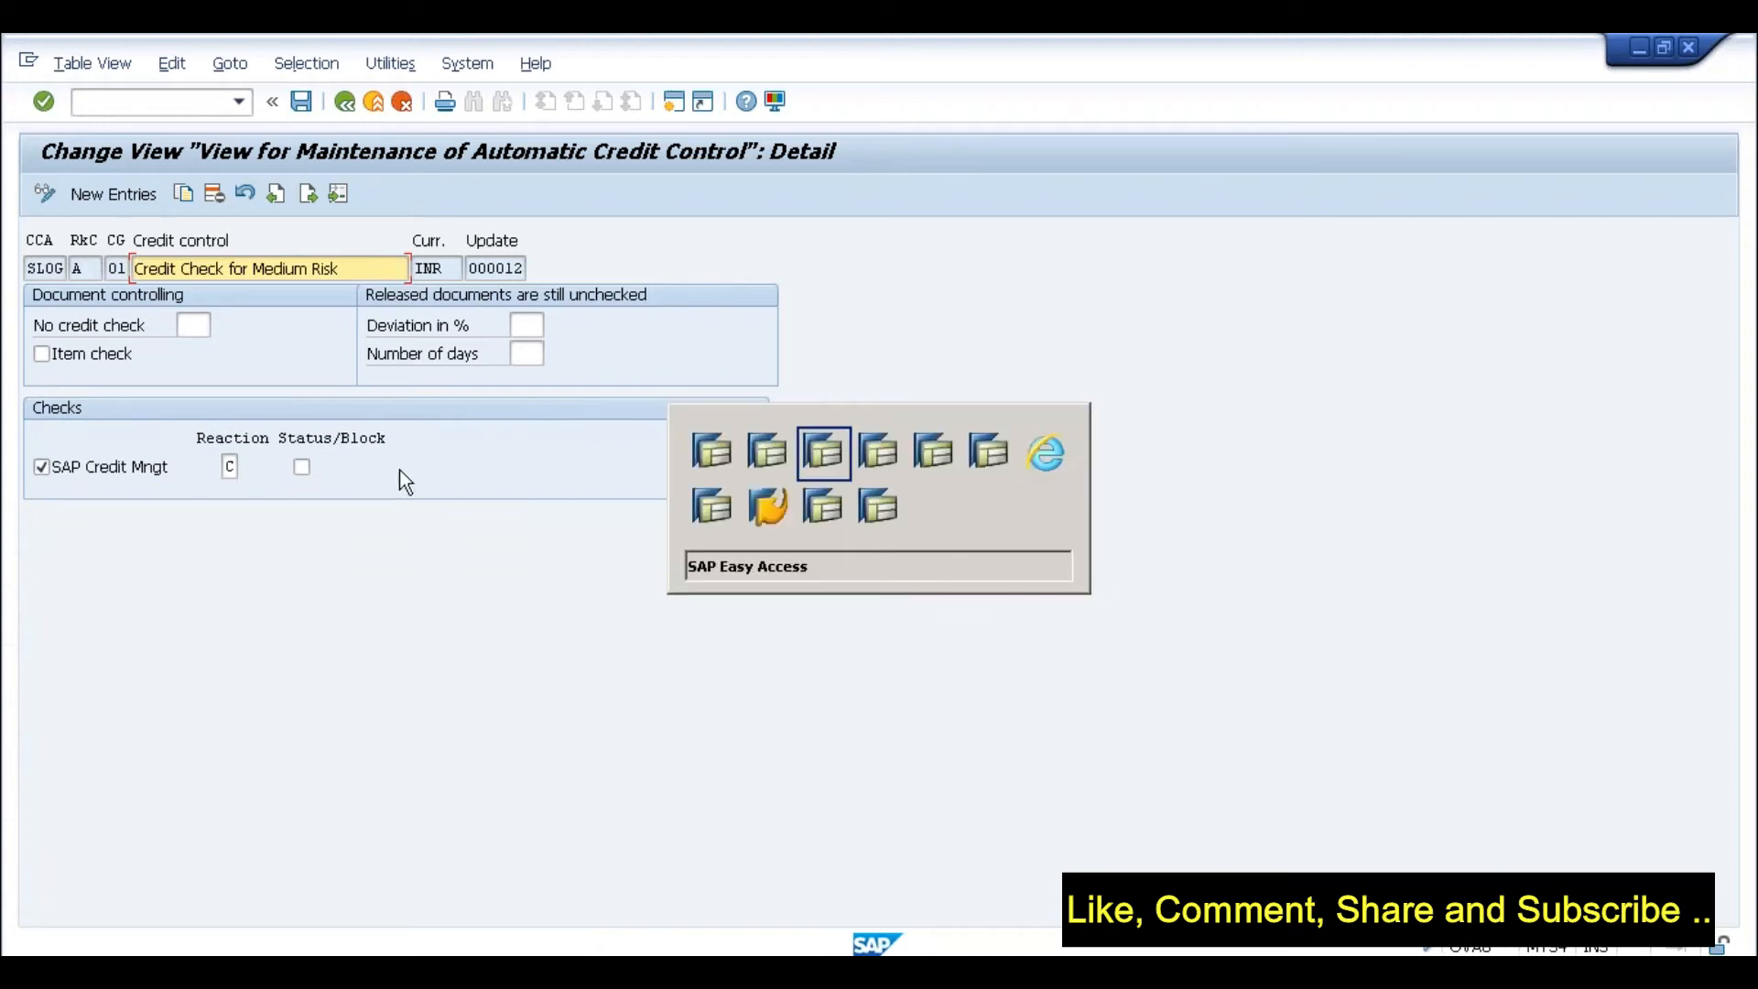
{"action": "key", "text": "alt+Tab"}
{"action": "key", "text": "alt+Tab"}
{"action": "key", "text": "alt+Tab"}
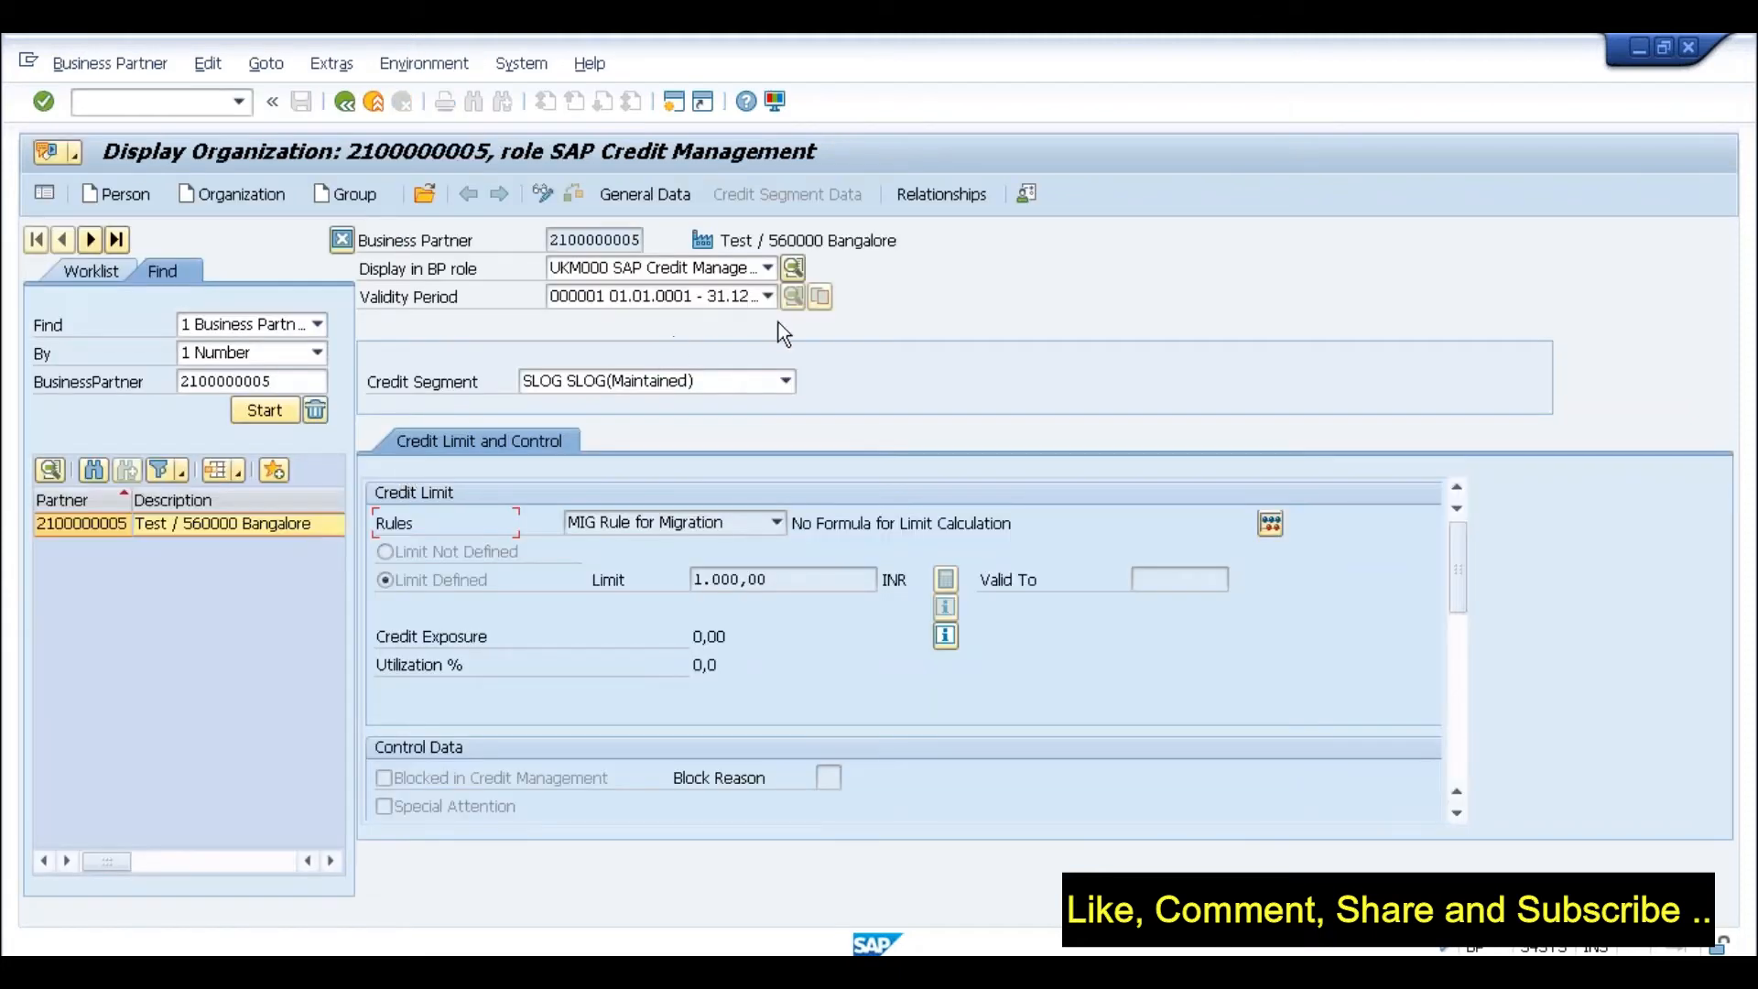
{"action": "left_click", "coordinate": [587, 231]}
{"action": "left_click", "coordinate": [670, 198]}
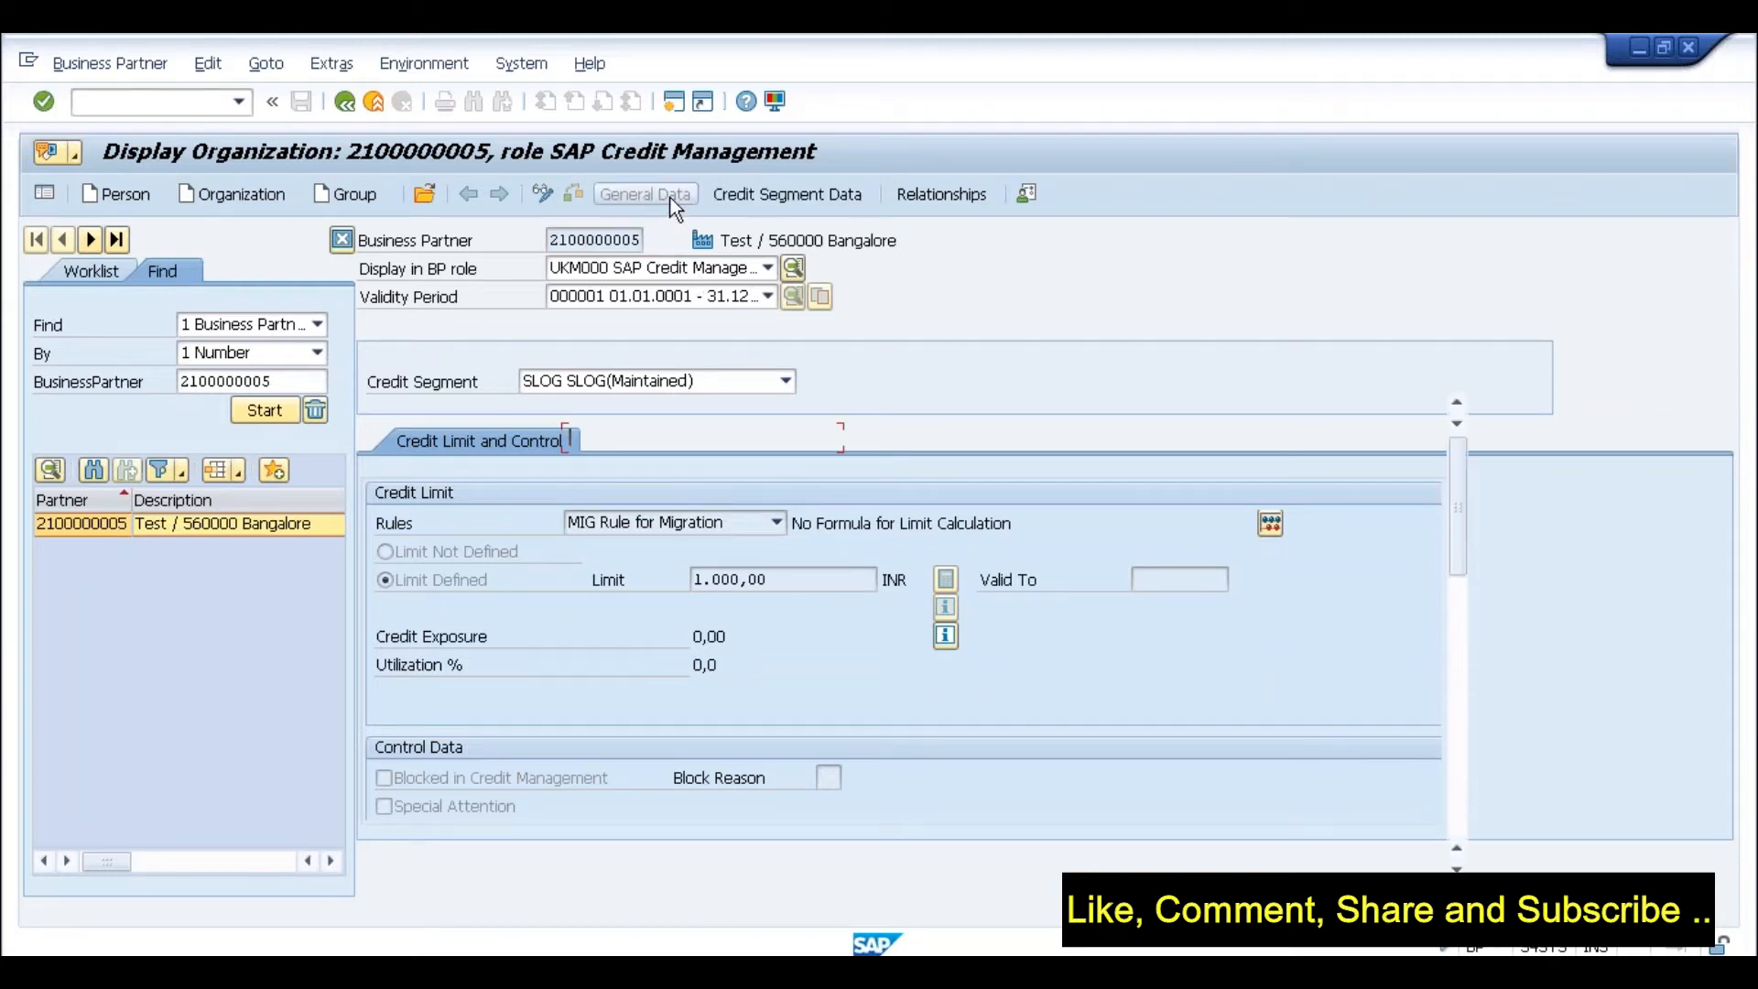
{"action": "left_click", "coordinate": [1179, 358]}
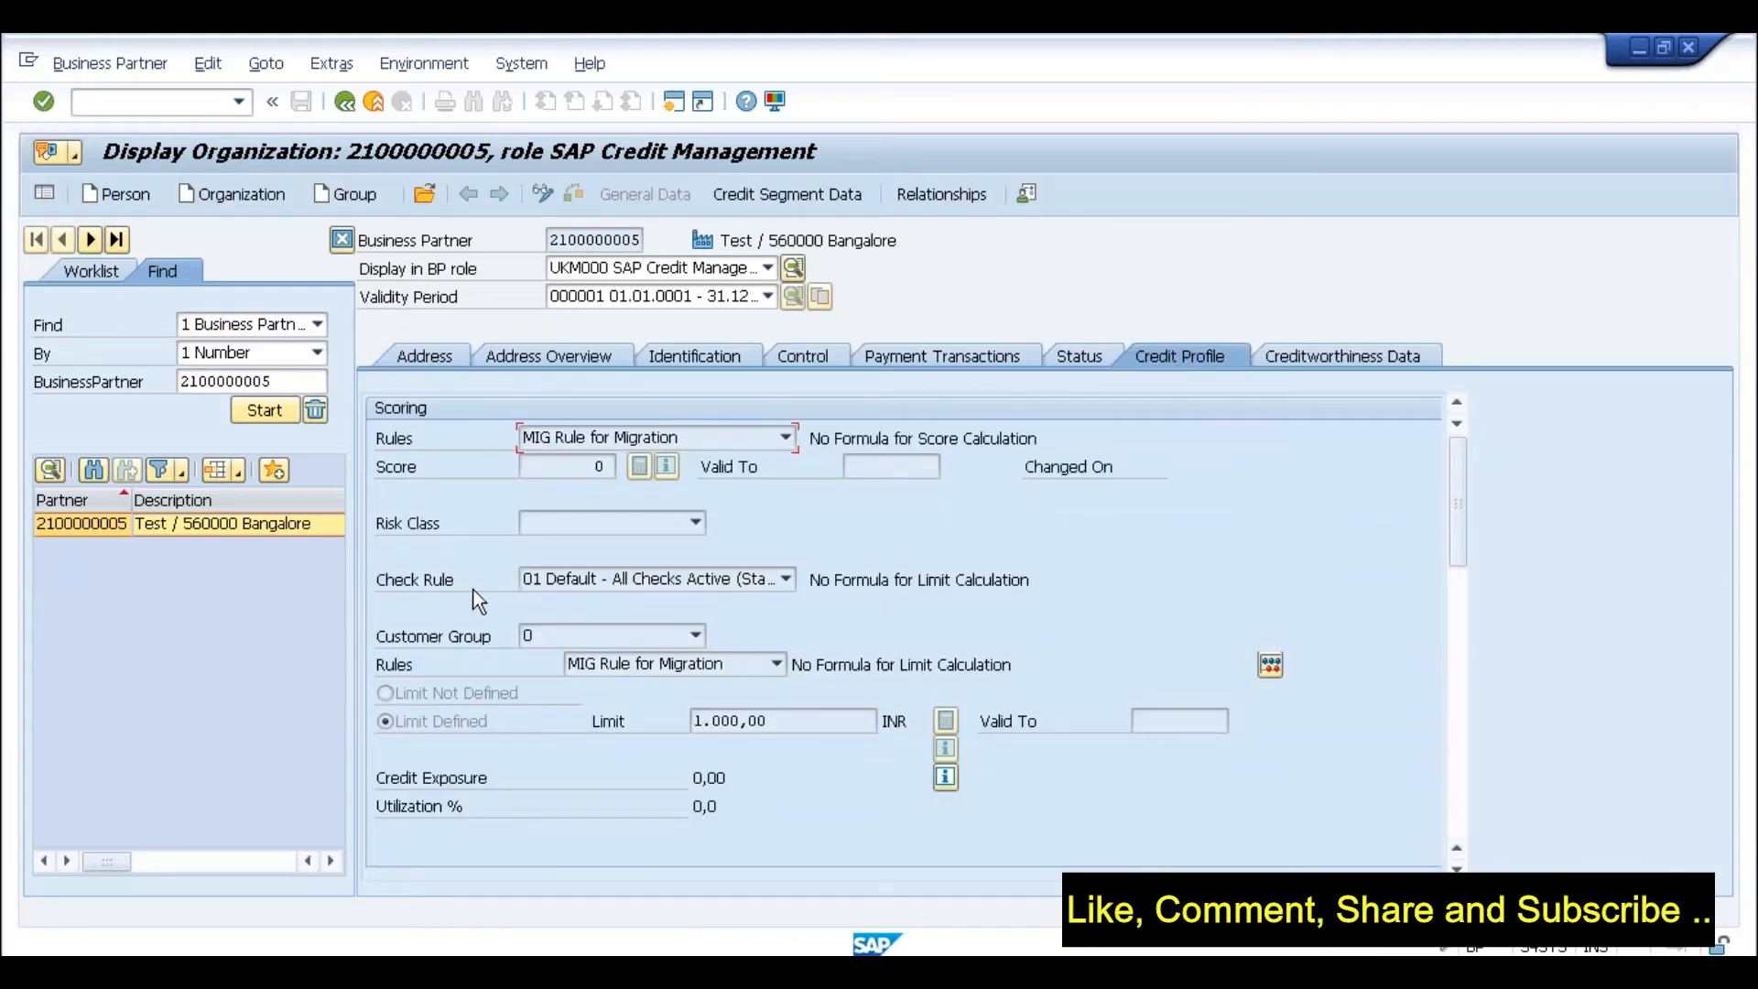
{"action": "left_click", "coordinate": [614, 577]}
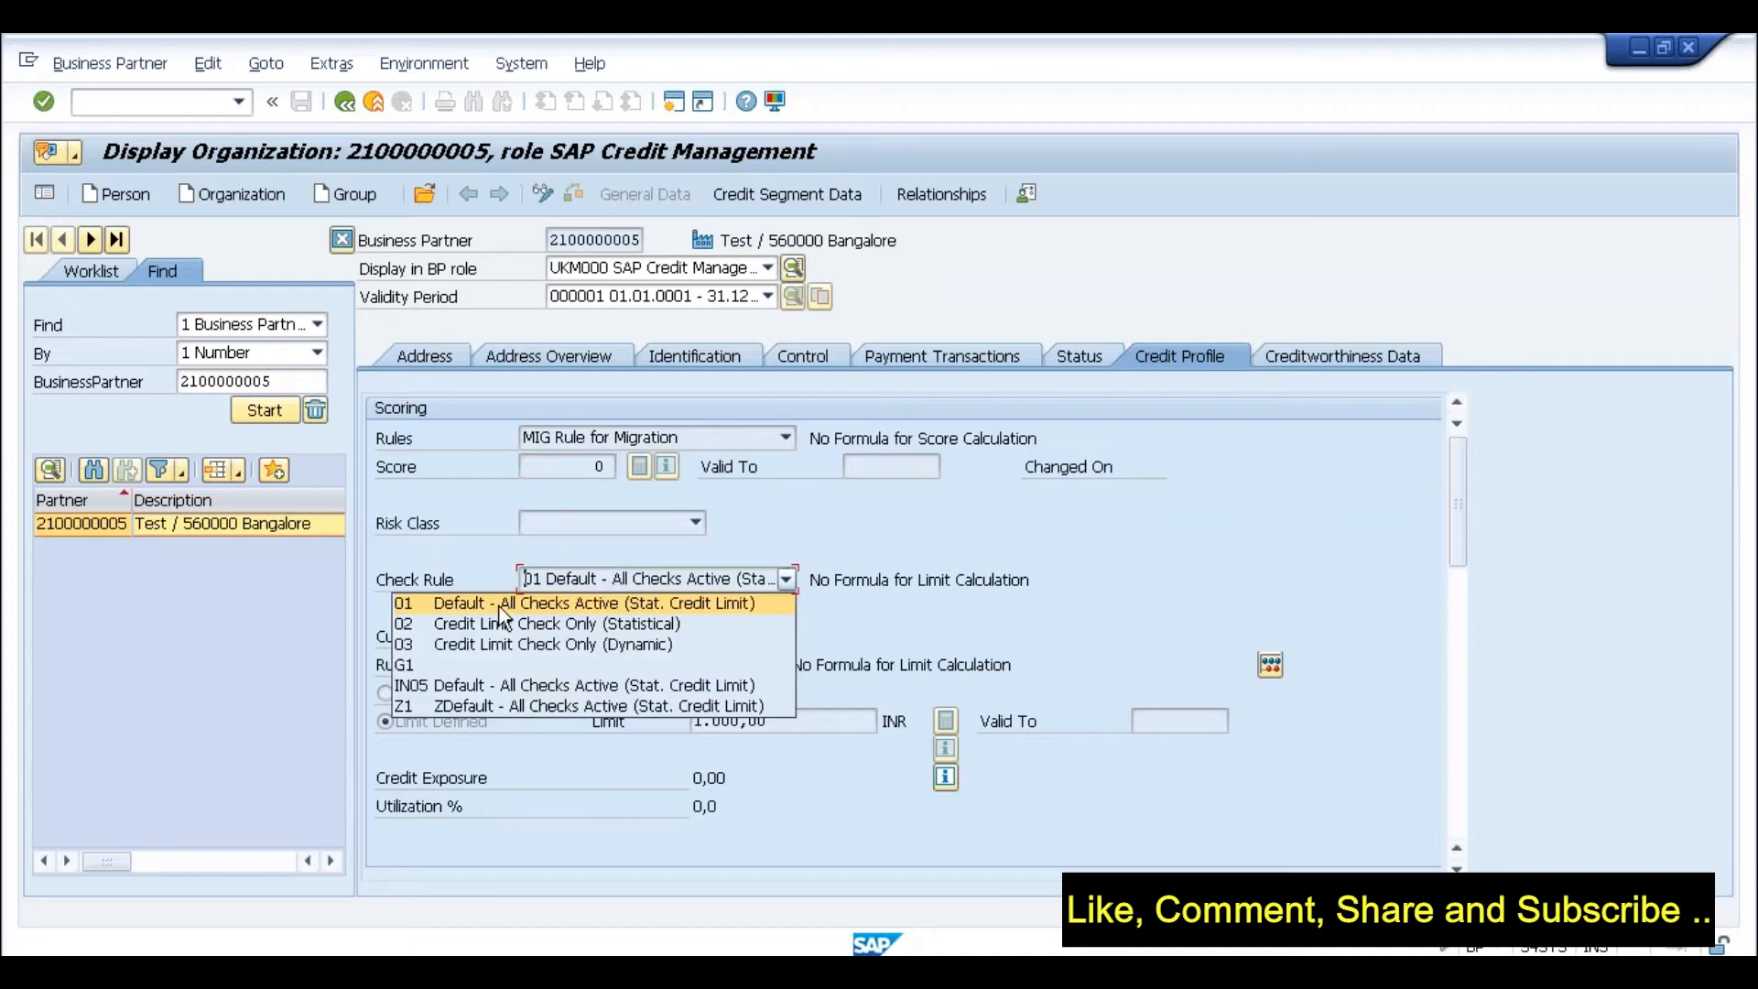
{"action": "left_click", "coordinate": [502, 605]}
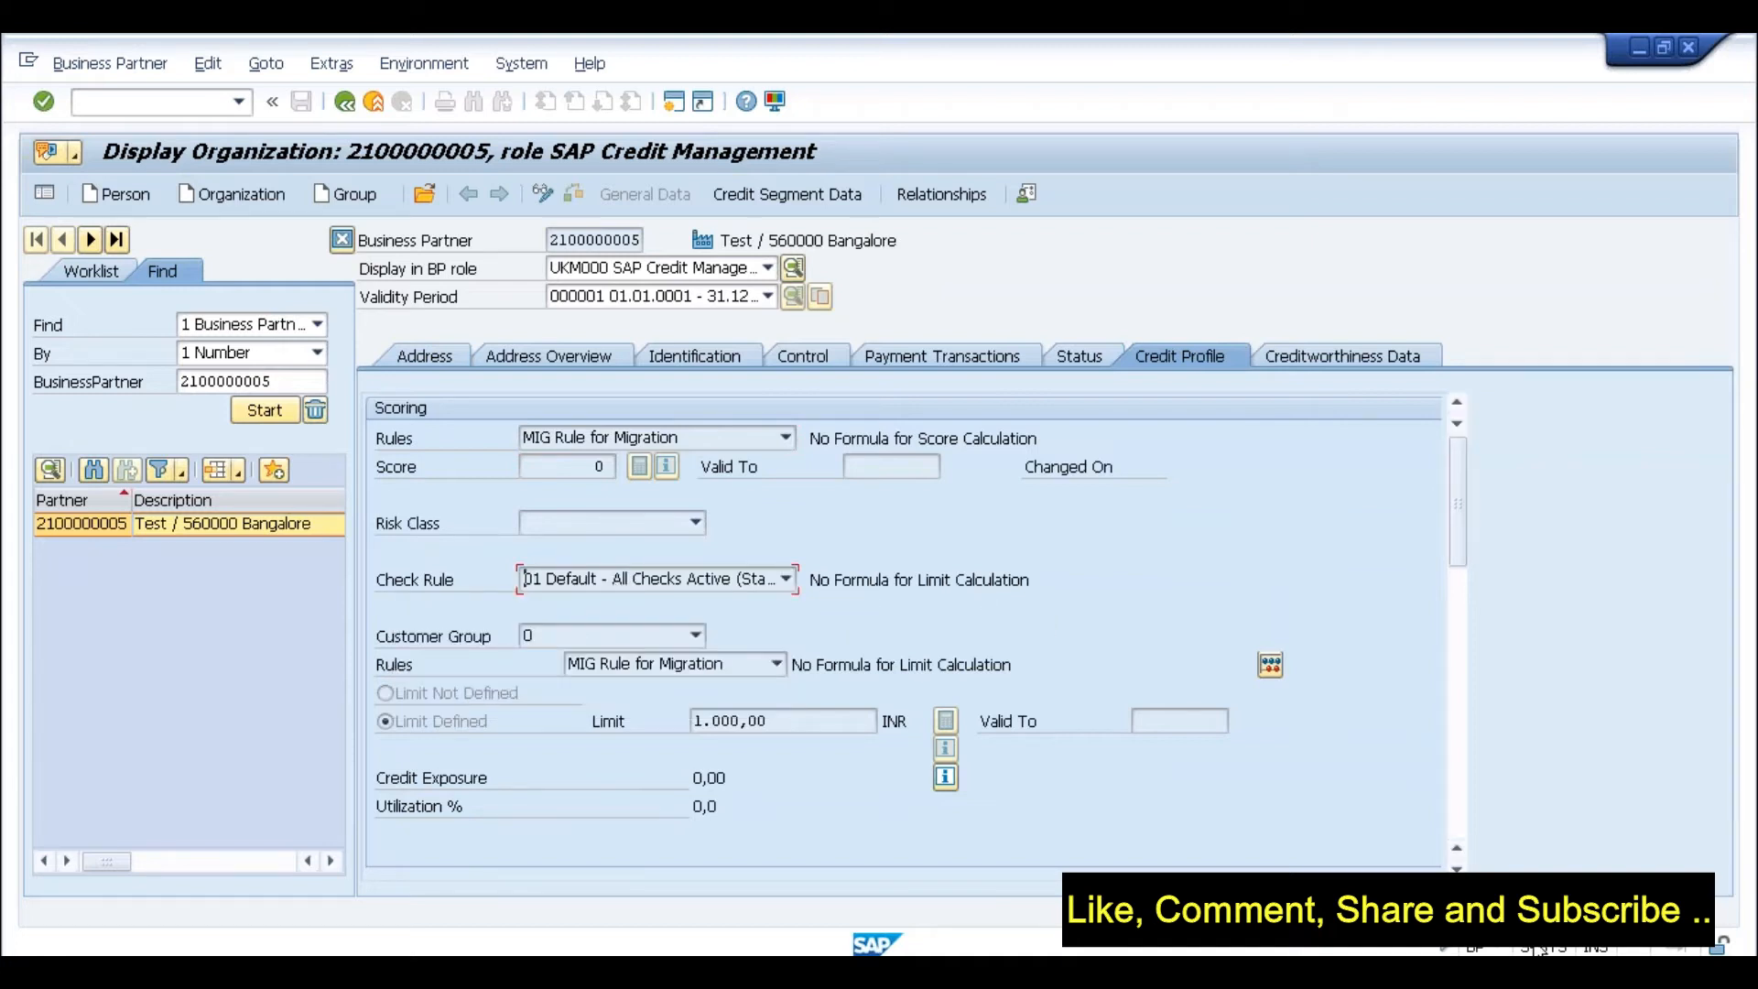
Step: Log off from the business partner display system and from the EHP7 system showing High Risk Sales Orders
{"action": "left_click", "coordinate": [531, 63]}
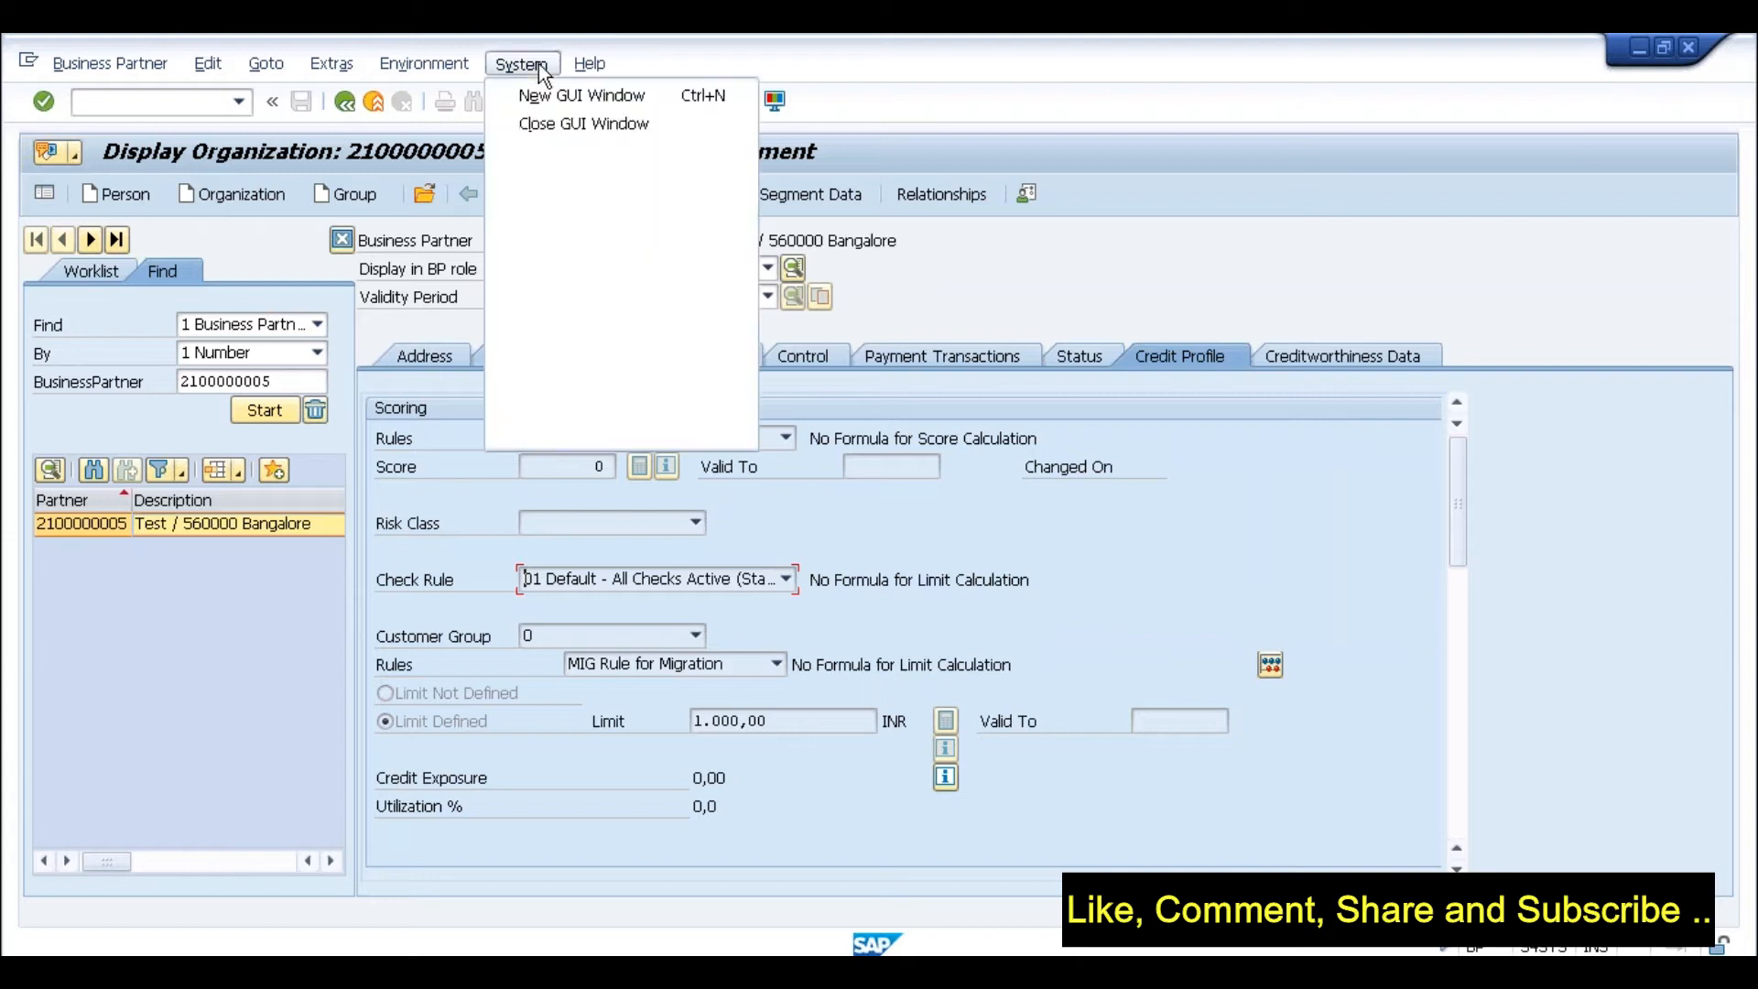
{"action": "left_click", "coordinate": [565, 433]}
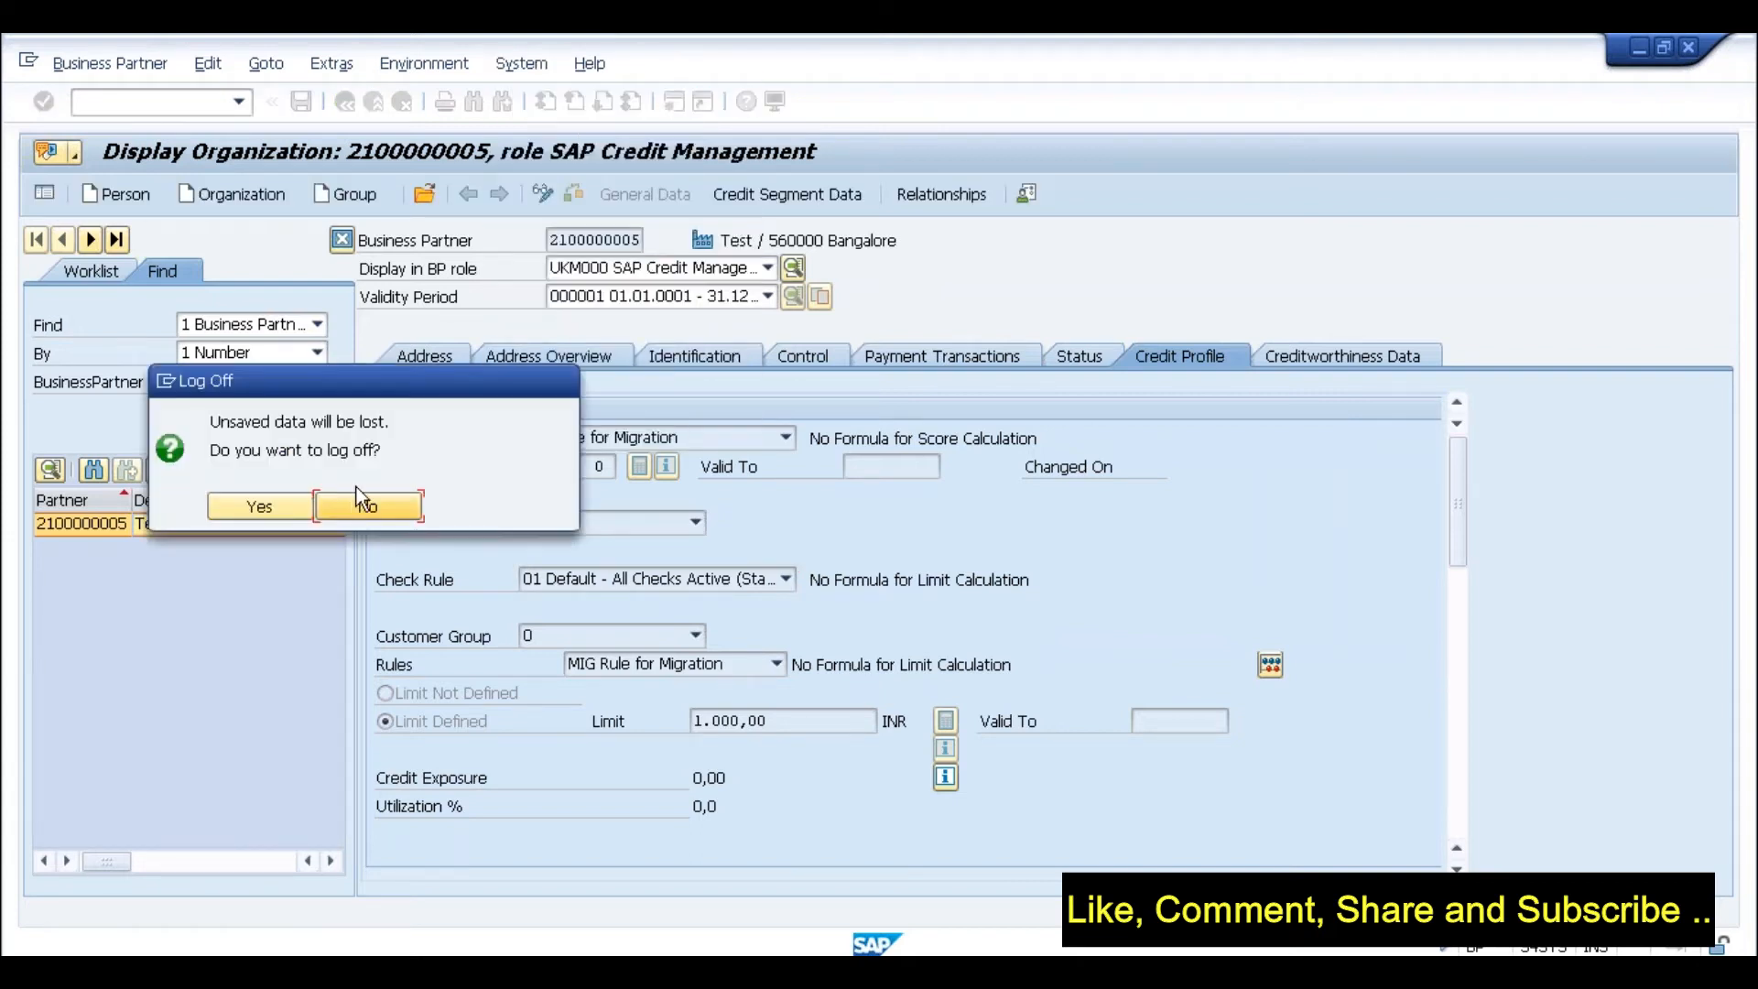
{"action": "left_click", "coordinate": [287, 502]}
{"action": "key", "text": "alt+Tab"}
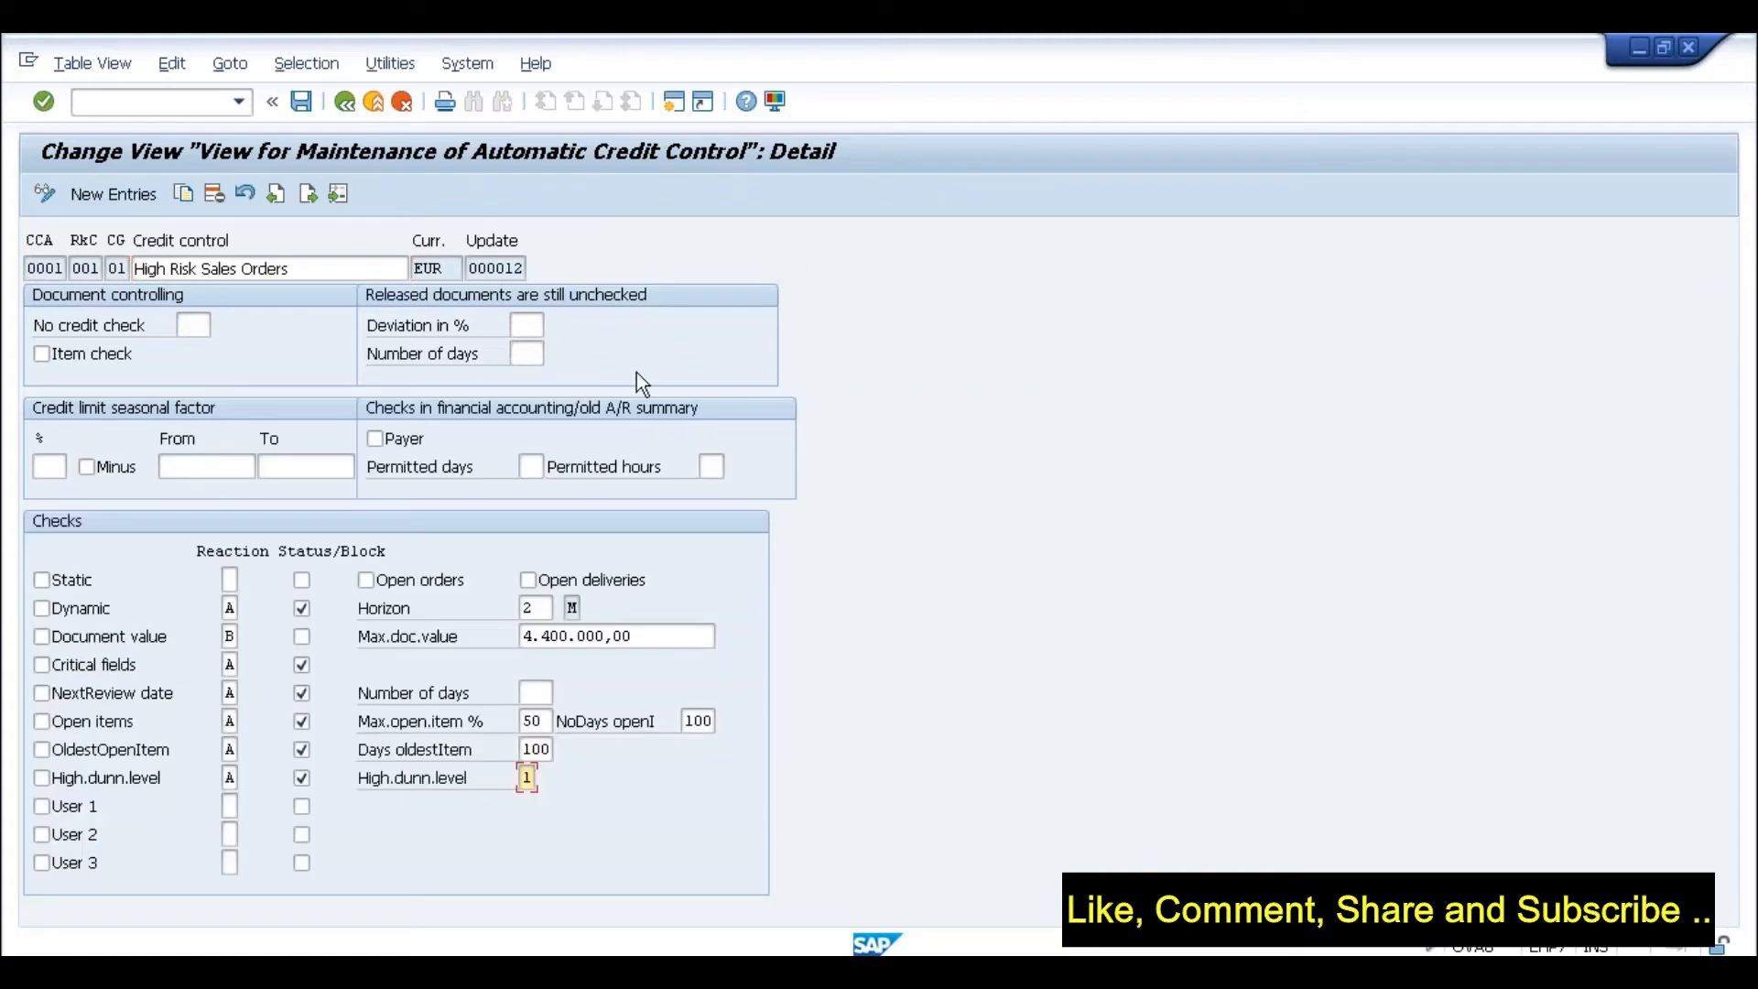
{"action": "left_click", "coordinate": [459, 66]}
{"action": "left_click", "coordinate": [507, 435]}
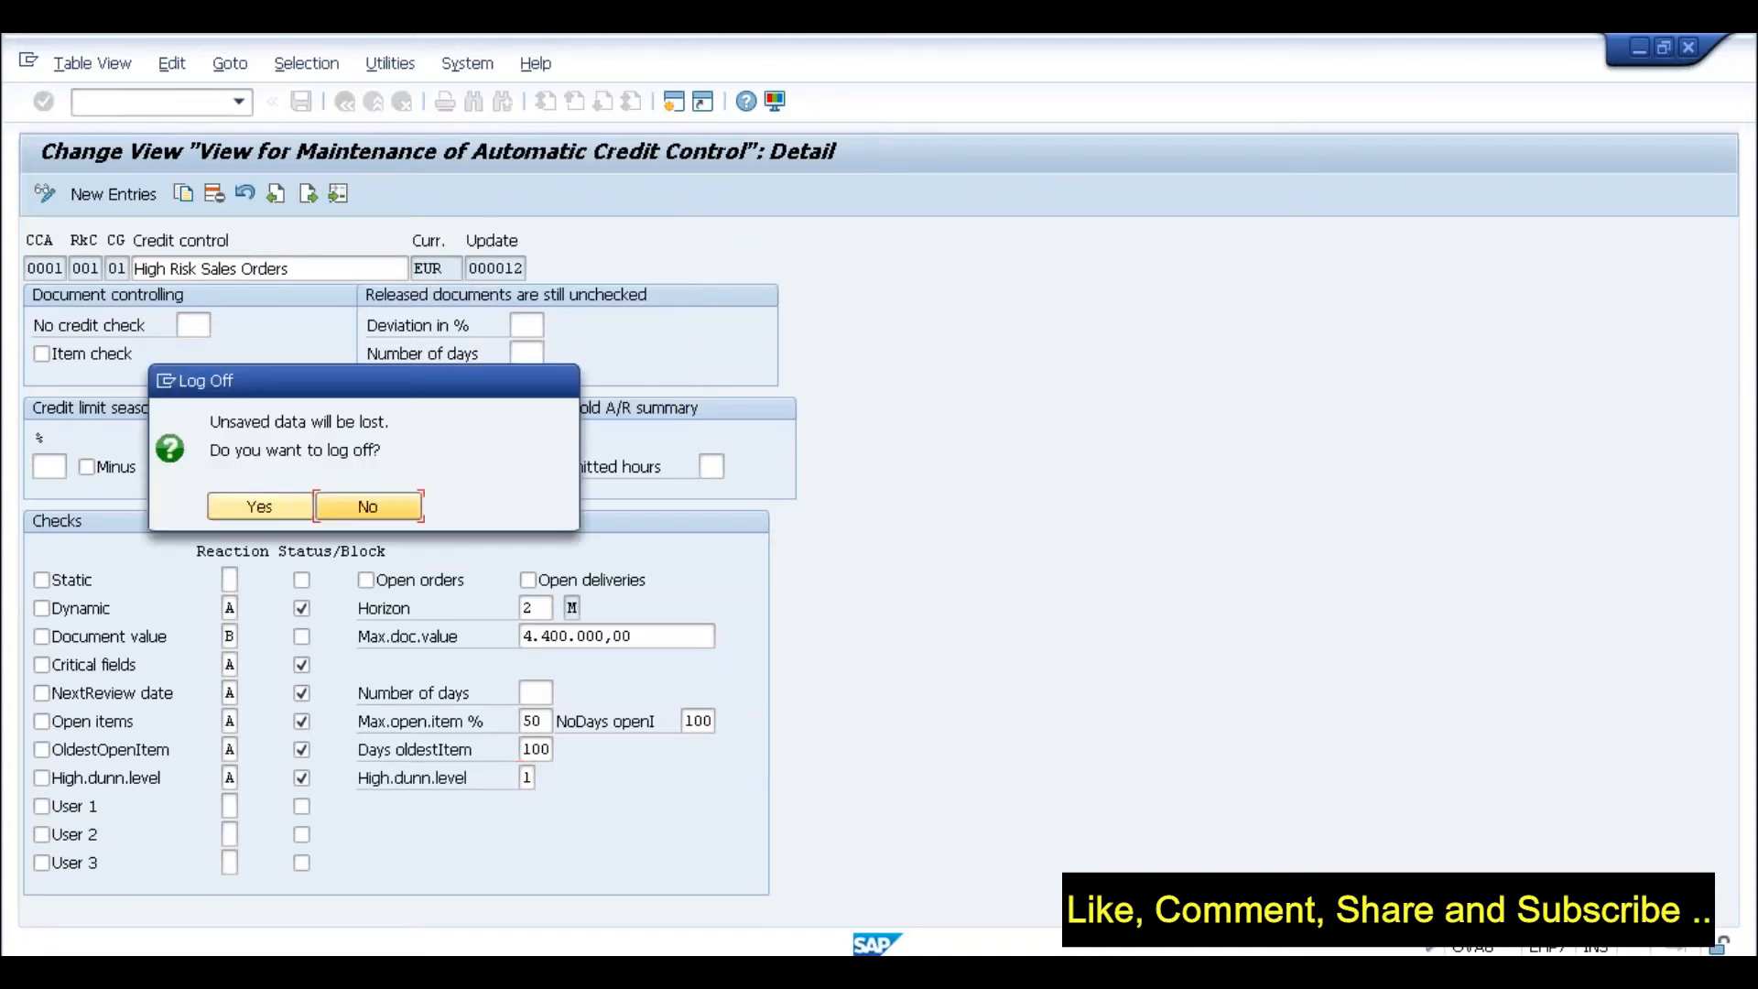
{"action": "left_click", "coordinate": [255, 503]}
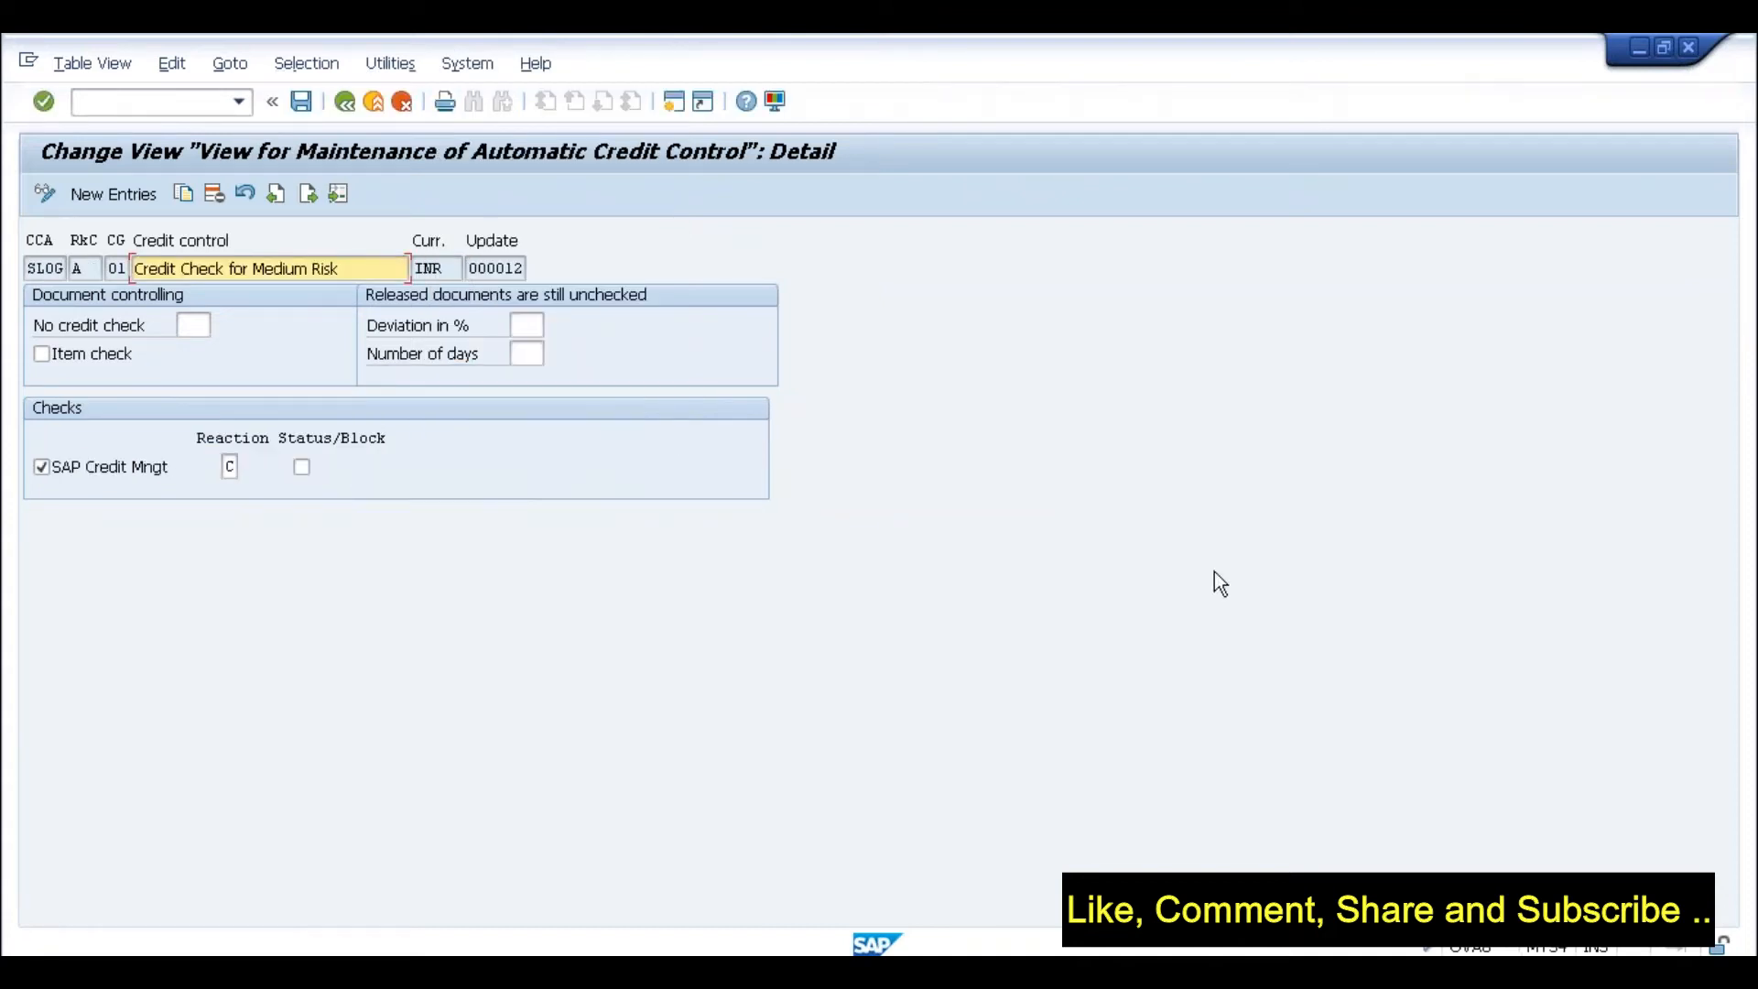
Step: Switch to the MYS4 implementation guide session and run transaction BP with /nbp
{"action": "key", "text": "alt+Tab"}
{"action": "key", "text": "Tab"}
{"action": "key", "text": "Escape"}
{"action": "key", "text": "alt+Tab"}
{"action": "type", "text": "/"}
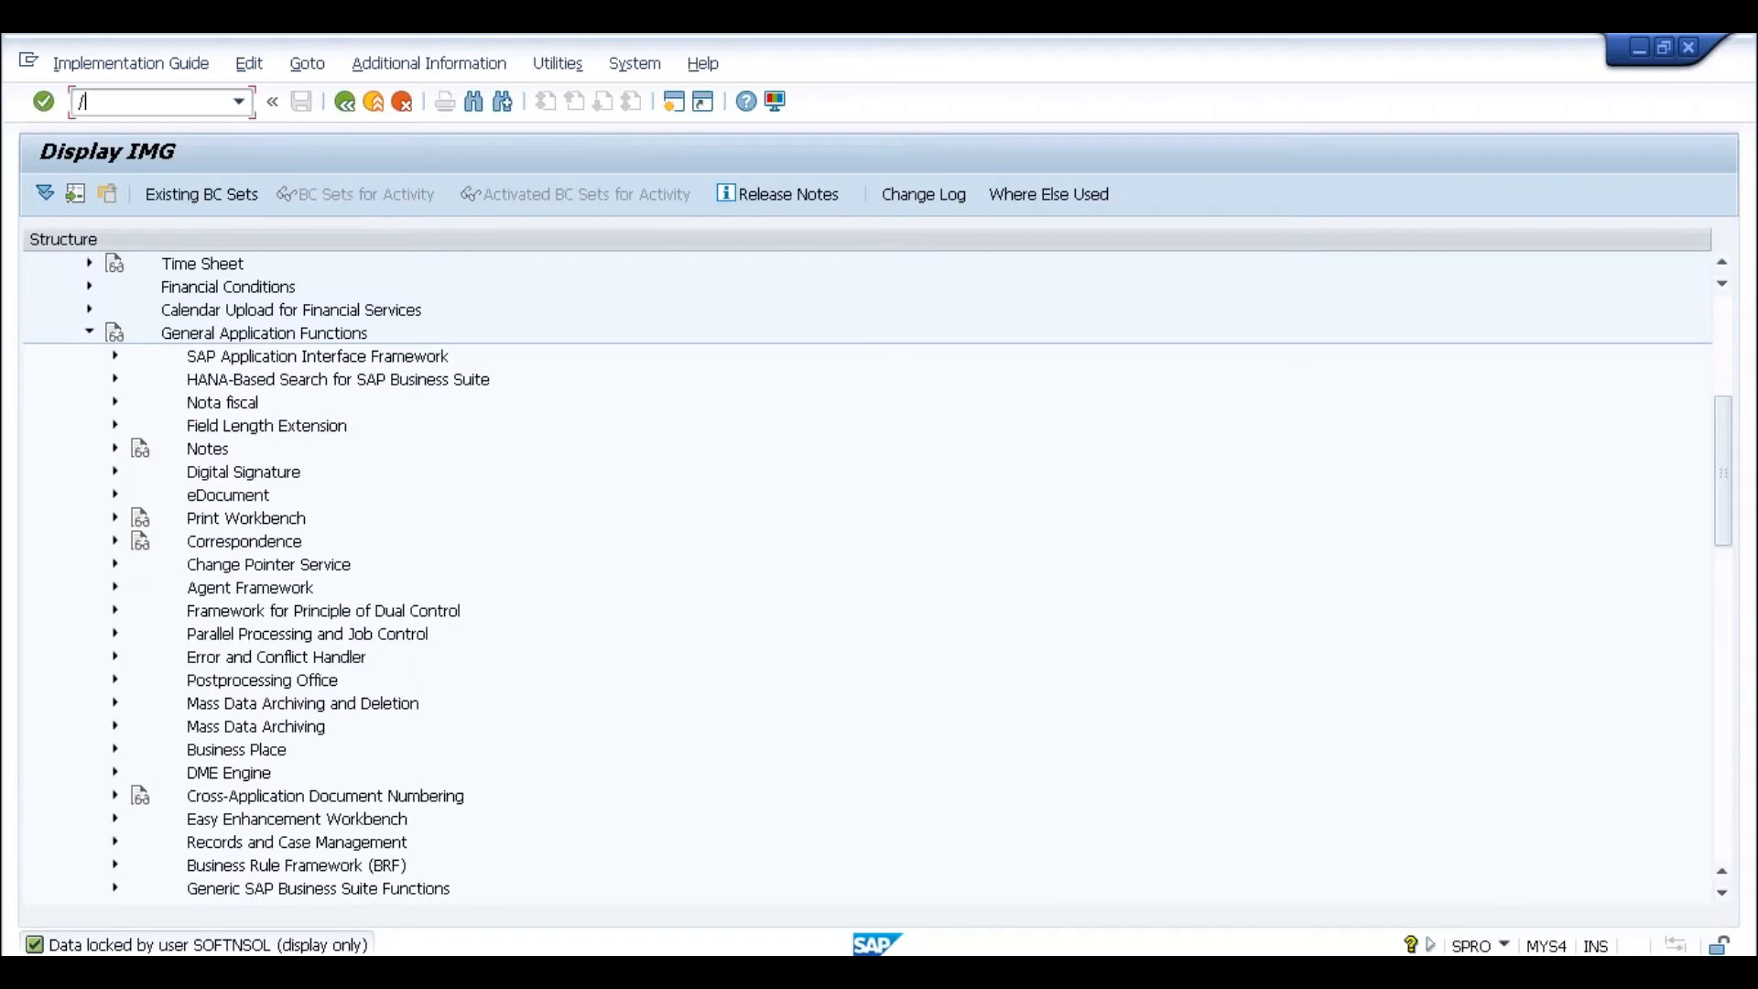
{"action": "type", "text": "nbp"}
{"action": "key", "text": "Return"}
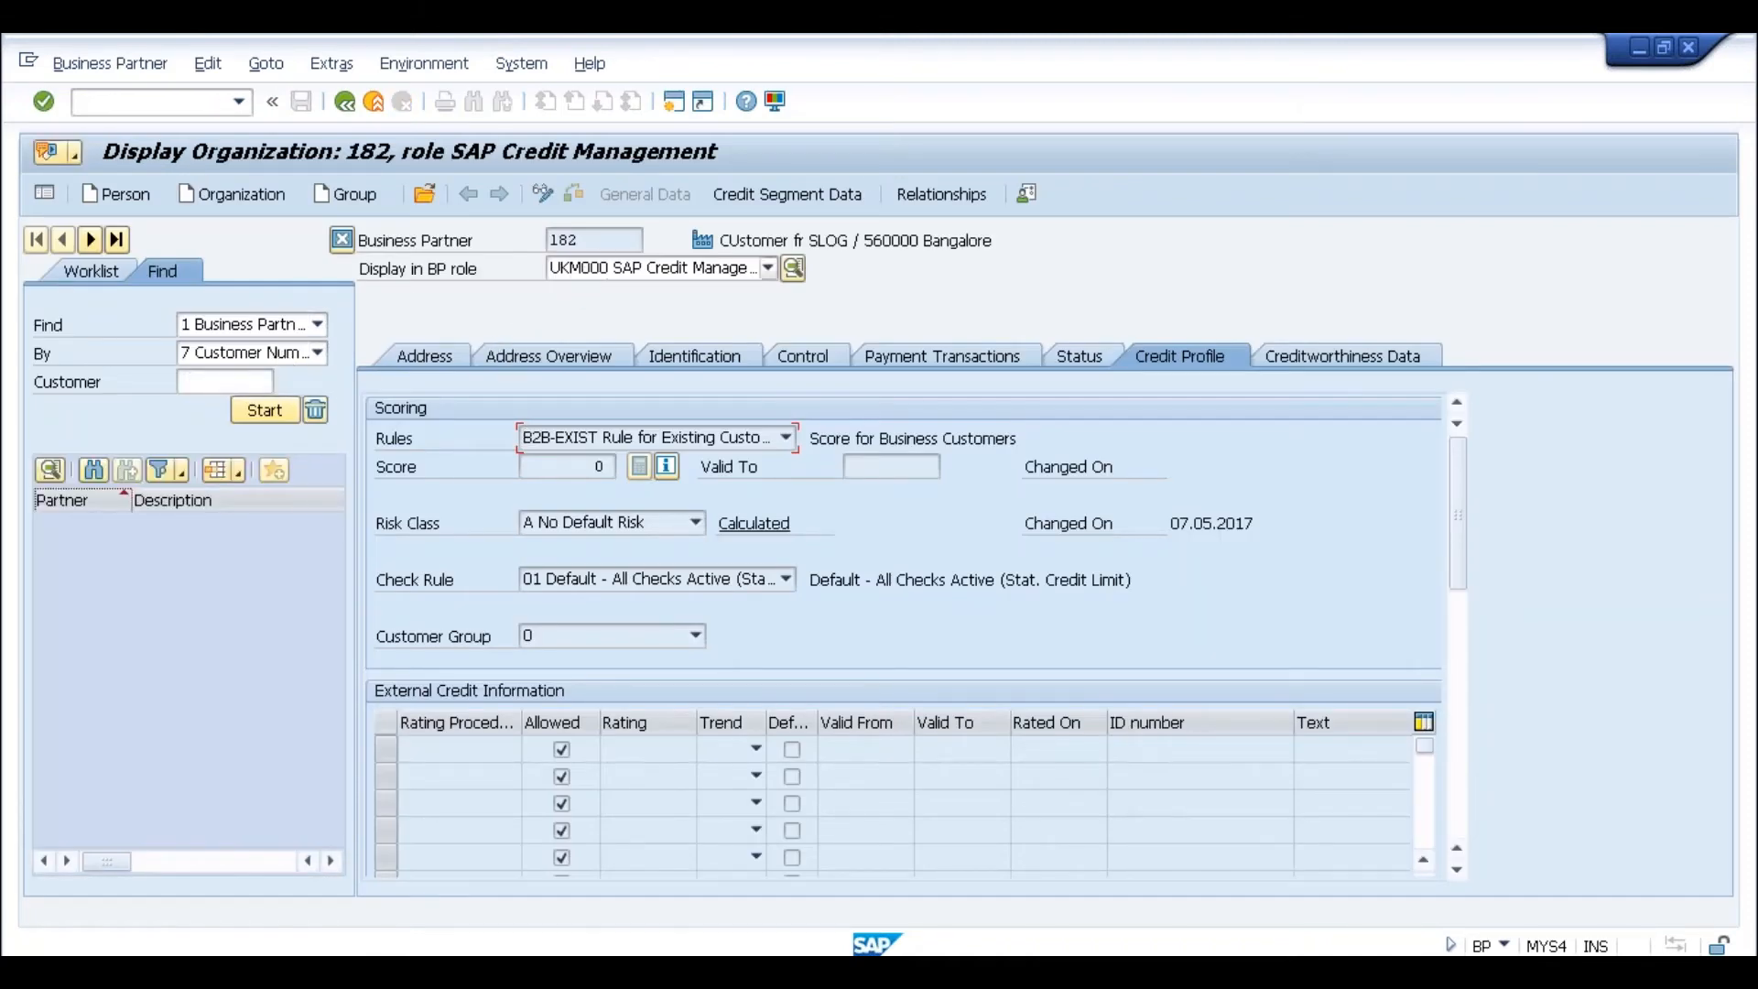
Step: Review the check rules available in the Credit Profile of the business partner for SLOG
{"action": "left_click", "coordinate": [602, 593]}
{"action": "left_click", "coordinate": [597, 239]}
{"action": "left_click", "coordinate": [579, 583]}
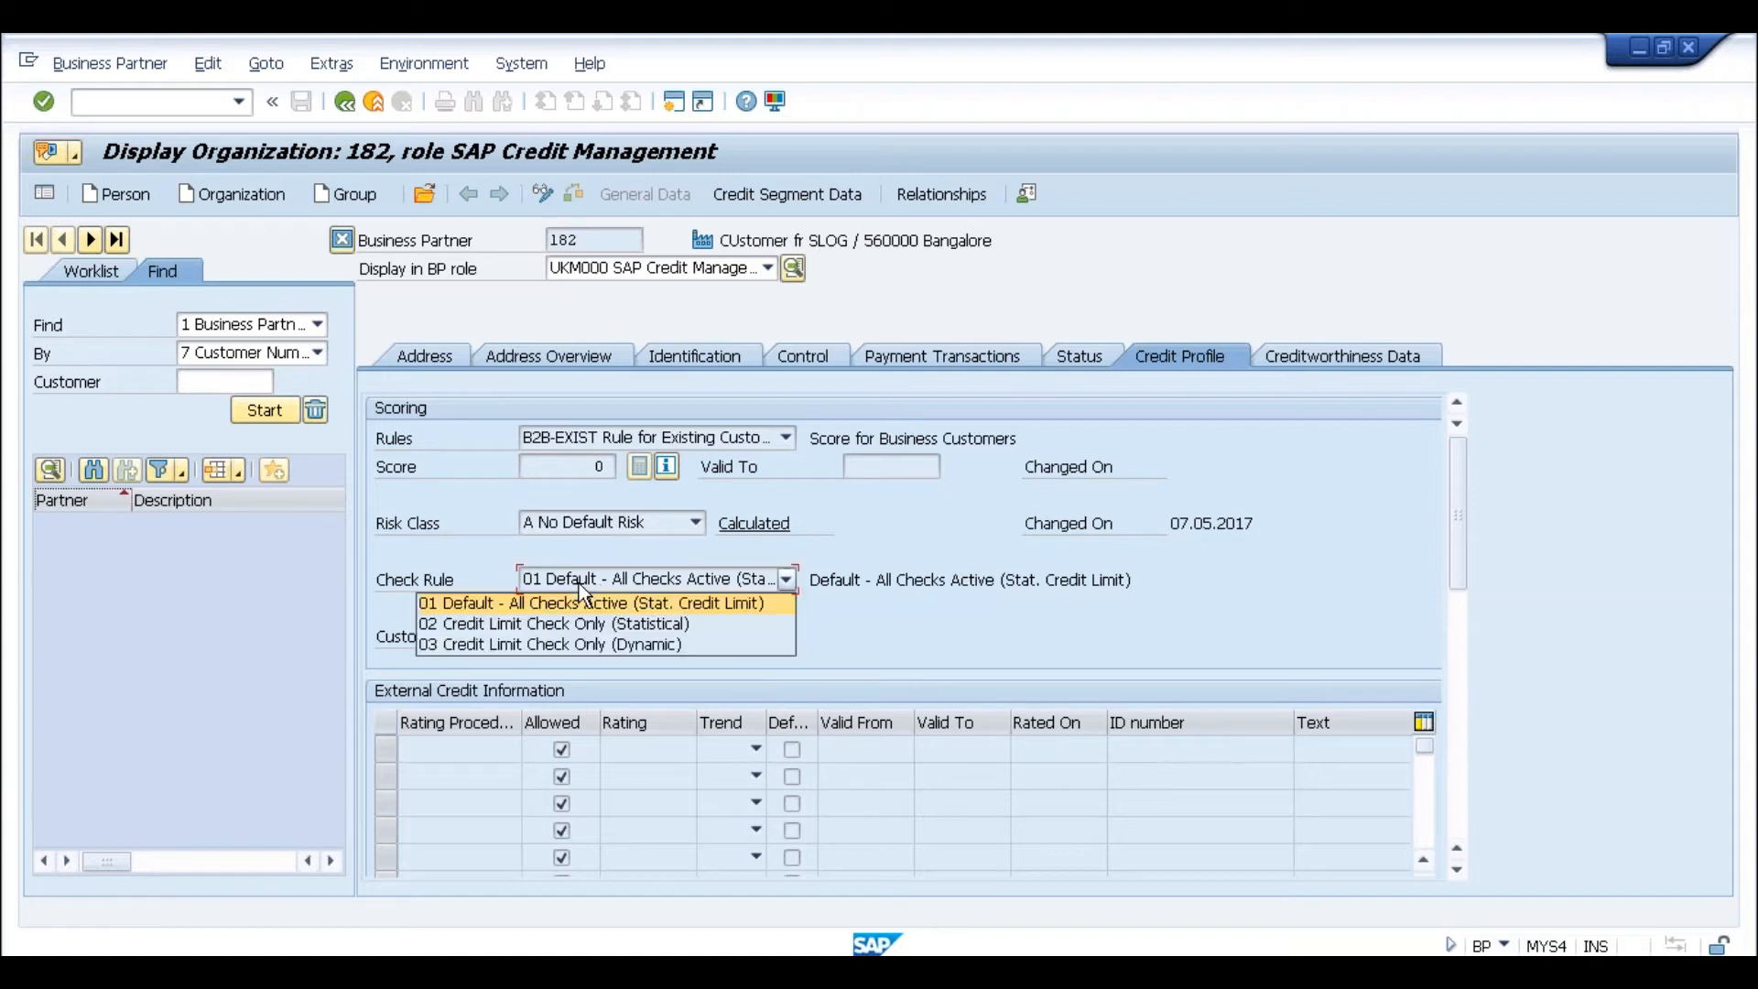
{"action": "left_click", "coordinate": [586, 609]}
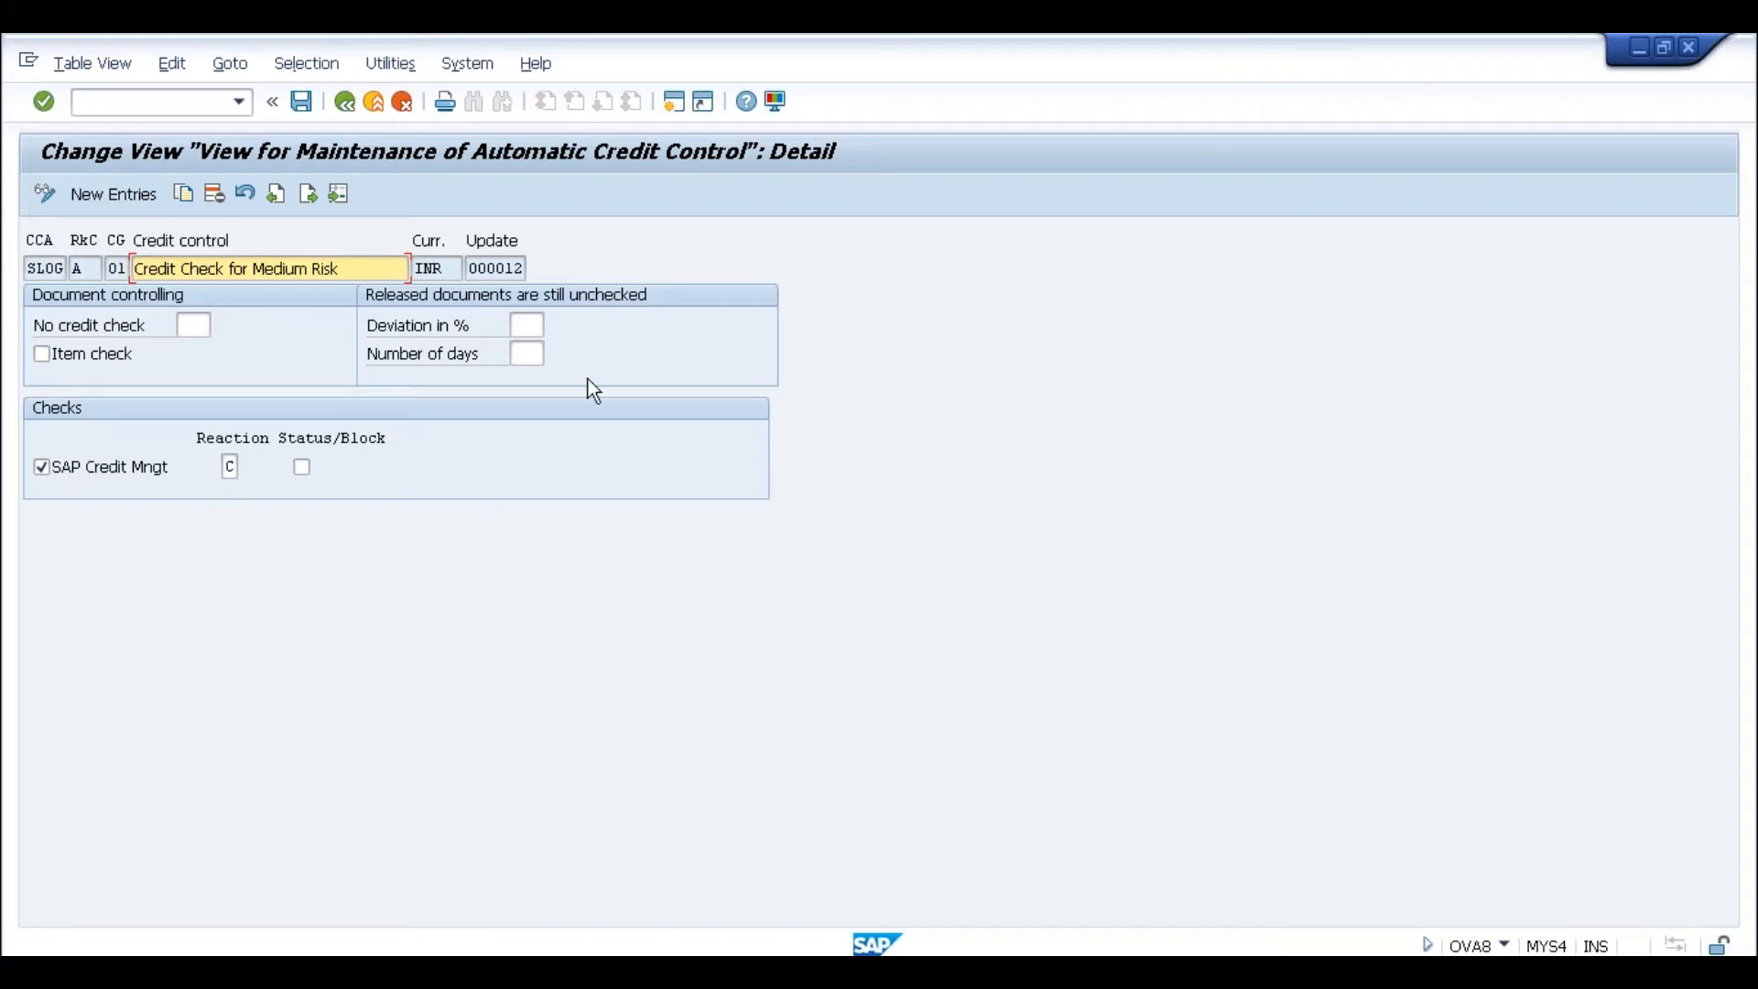
Step: Run transaction SPRO from the MYS4 SAP Easy Access session and display the SAP Reference IMG
{"action": "key", "text": "alt+Tab"}
{"action": "key", "text": "alt+Tab"}
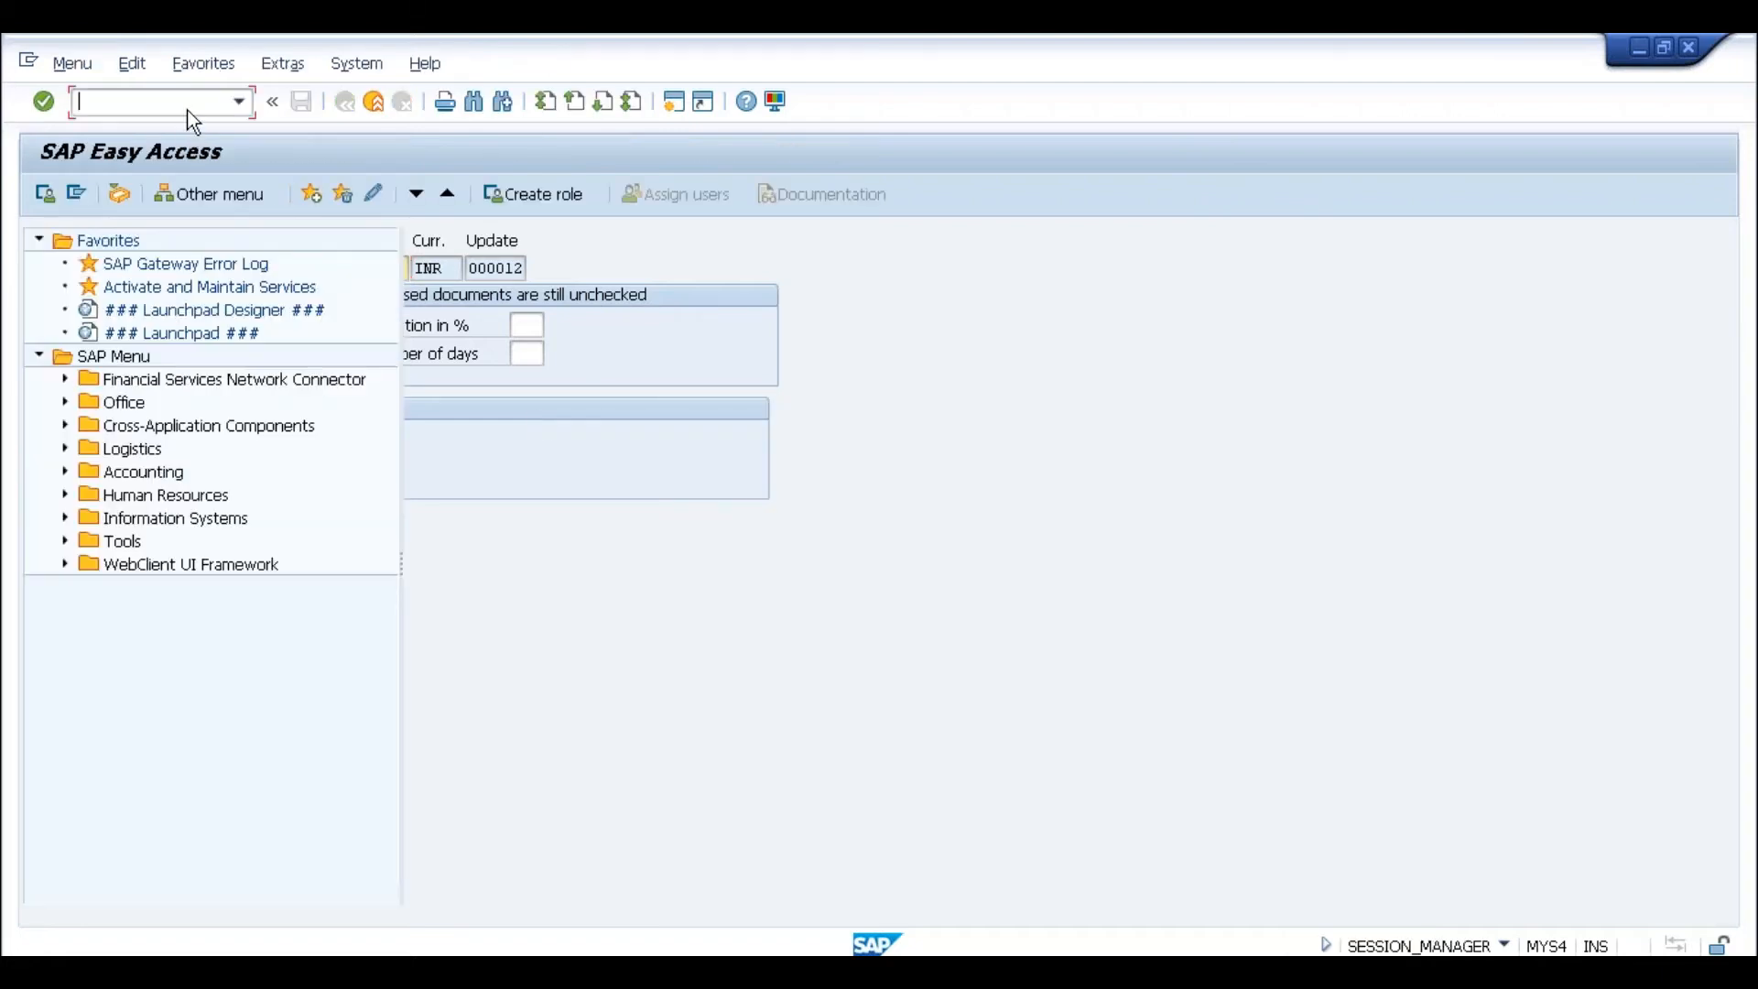
{"action": "type", "text": "spro"}
{"action": "key", "text": "Return"}
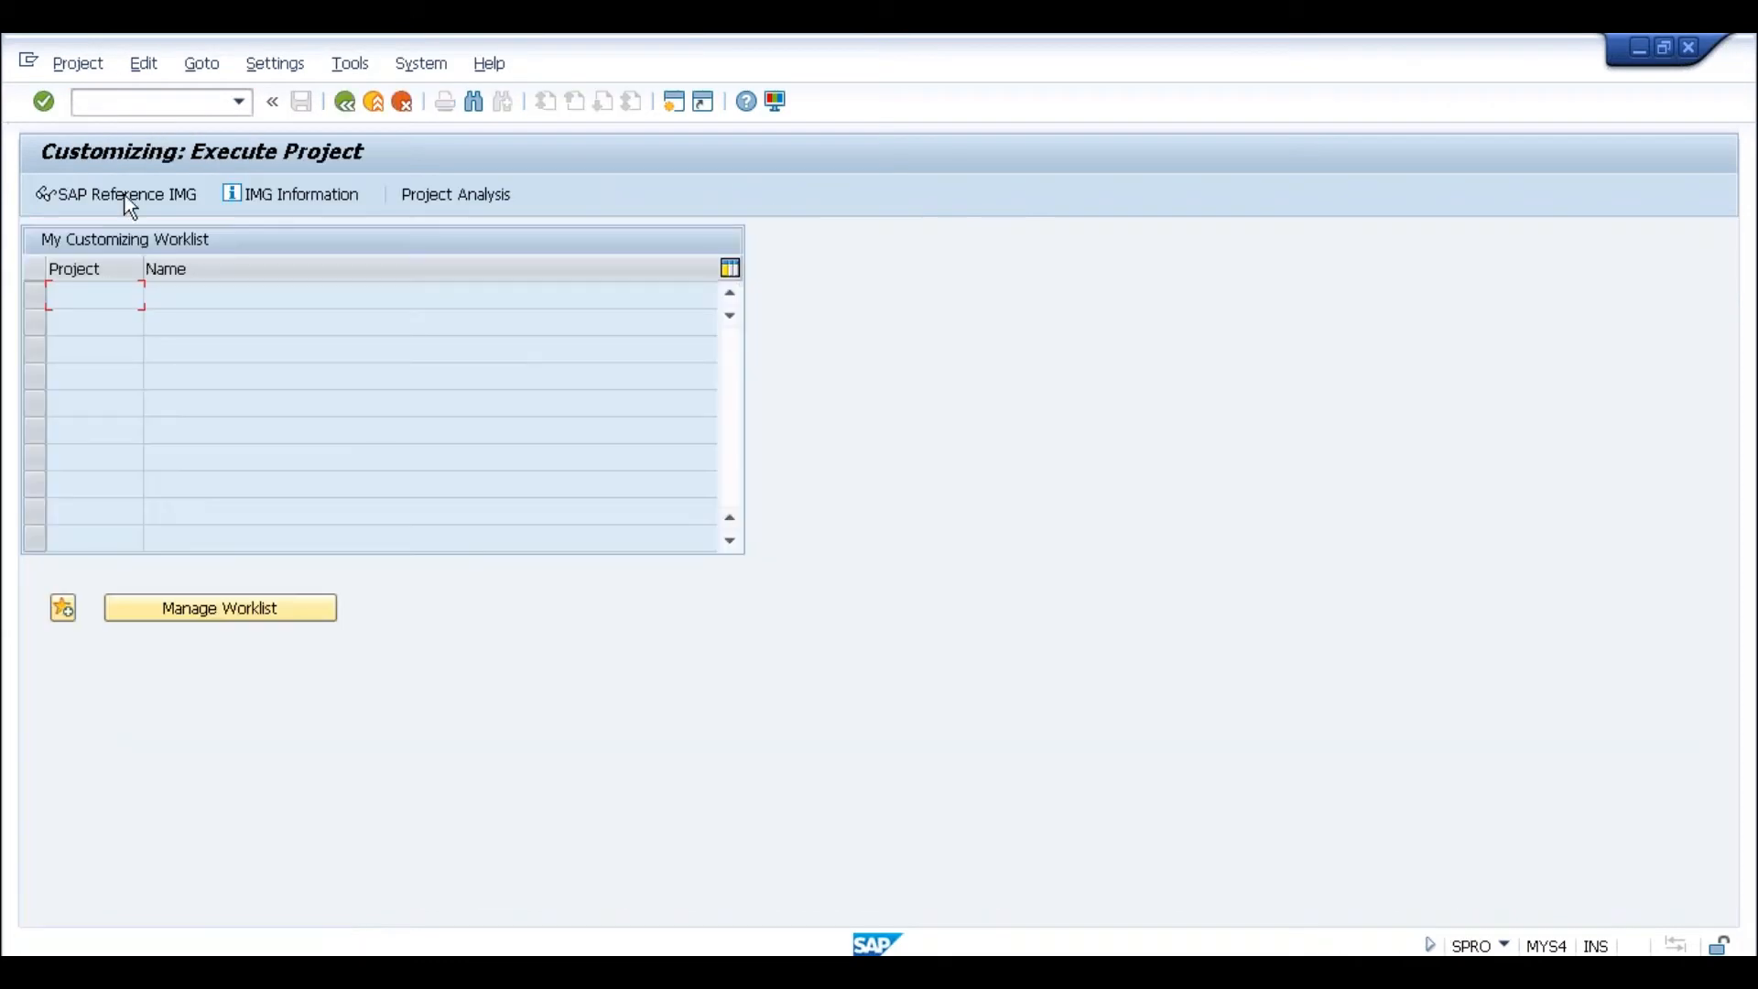
{"action": "left_click", "coordinate": [124, 196]}
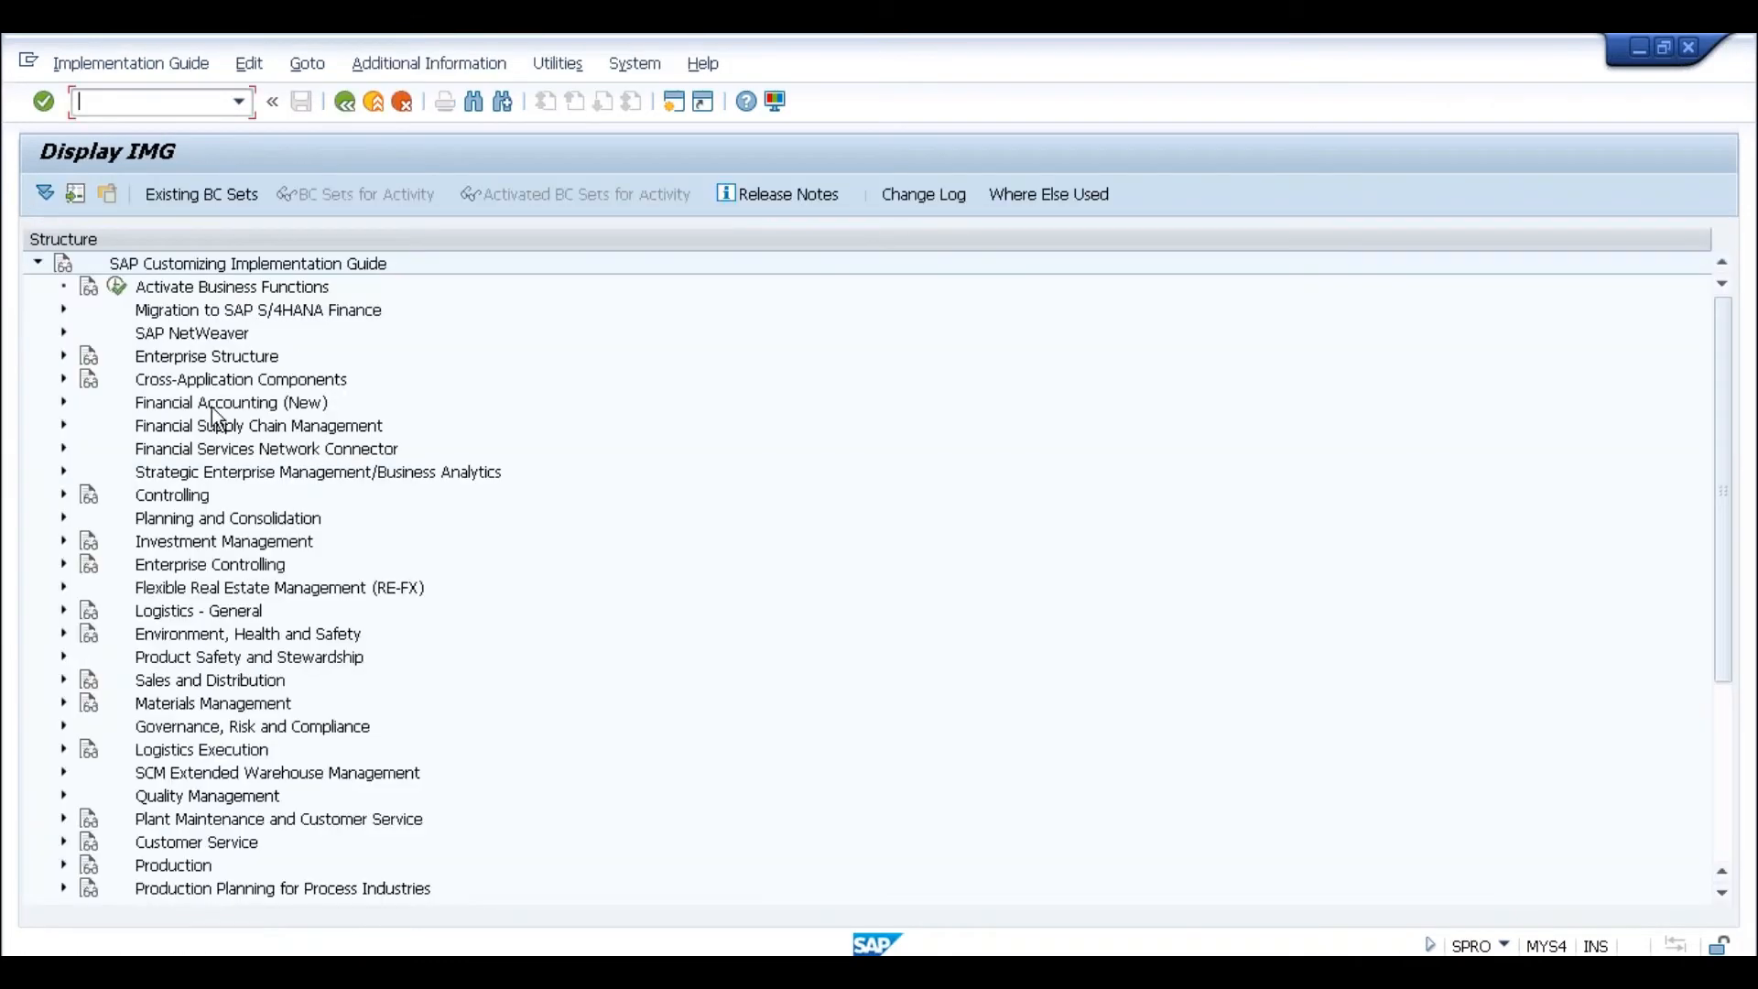
Step: Open Define Checking Rules under Financial Supply Chain Management, Credit Management, Credit Risk Monitoring, Credit Limit Check
{"action": "left_click", "coordinate": [64, 426]}
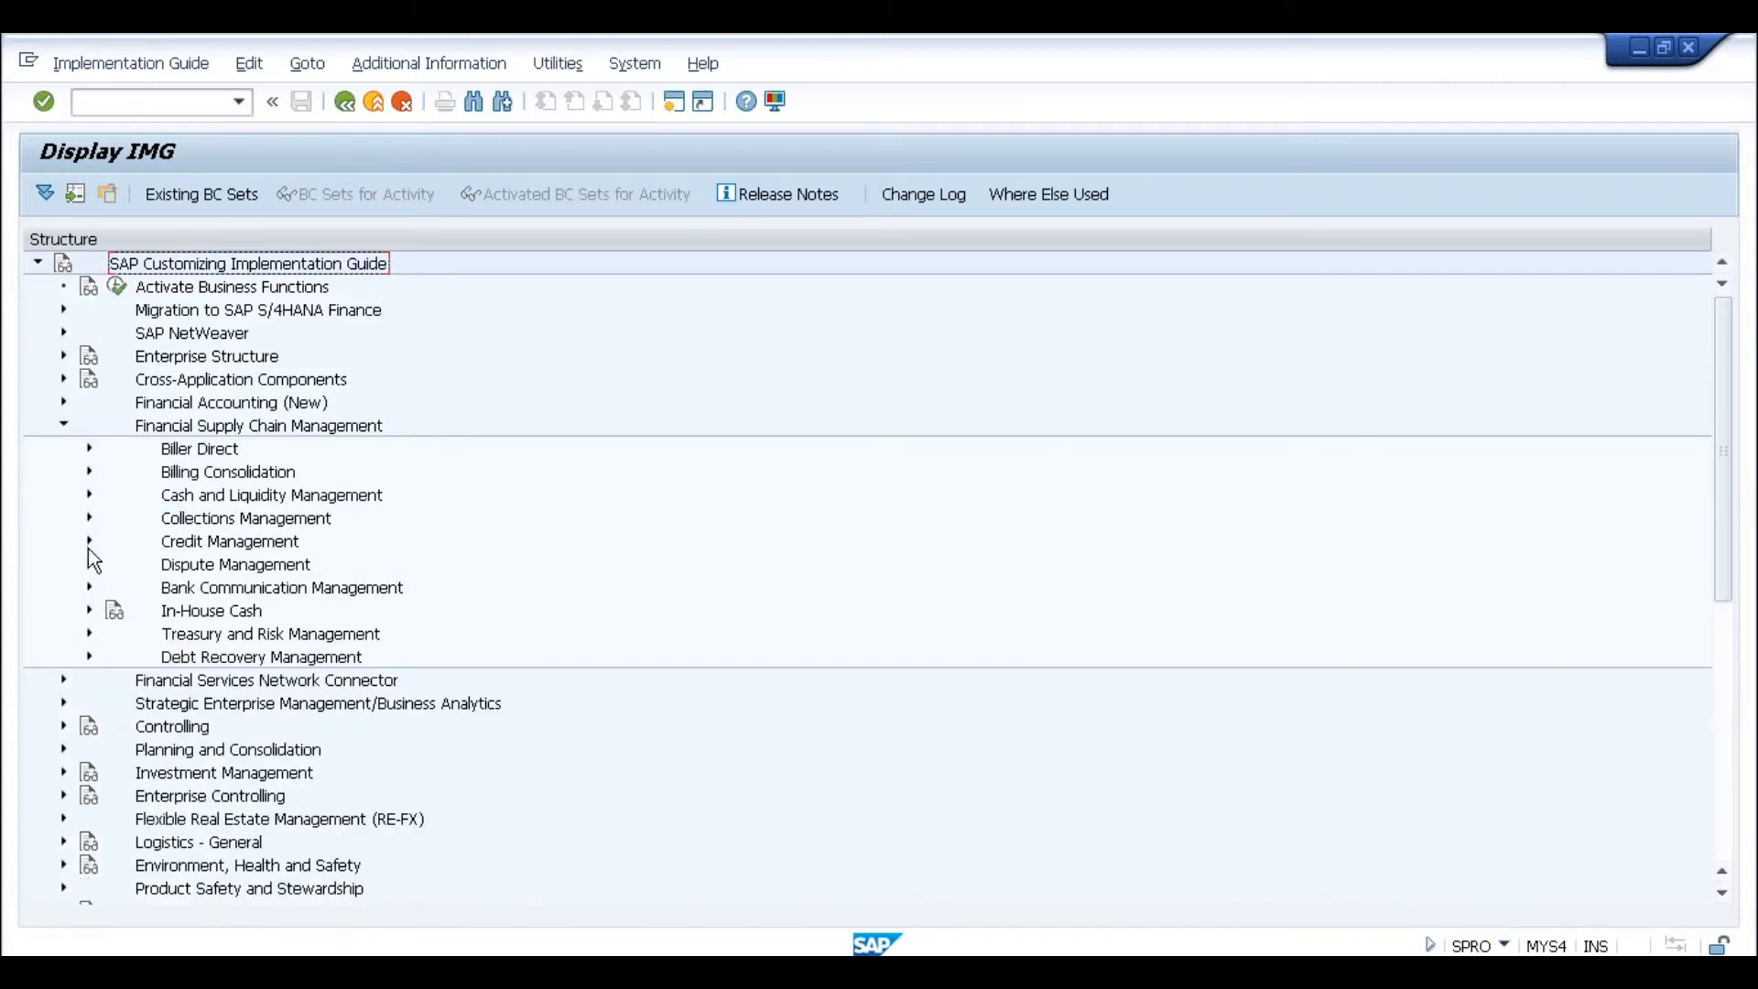
{"action": "left_click", "coordinate": [89, 543]}
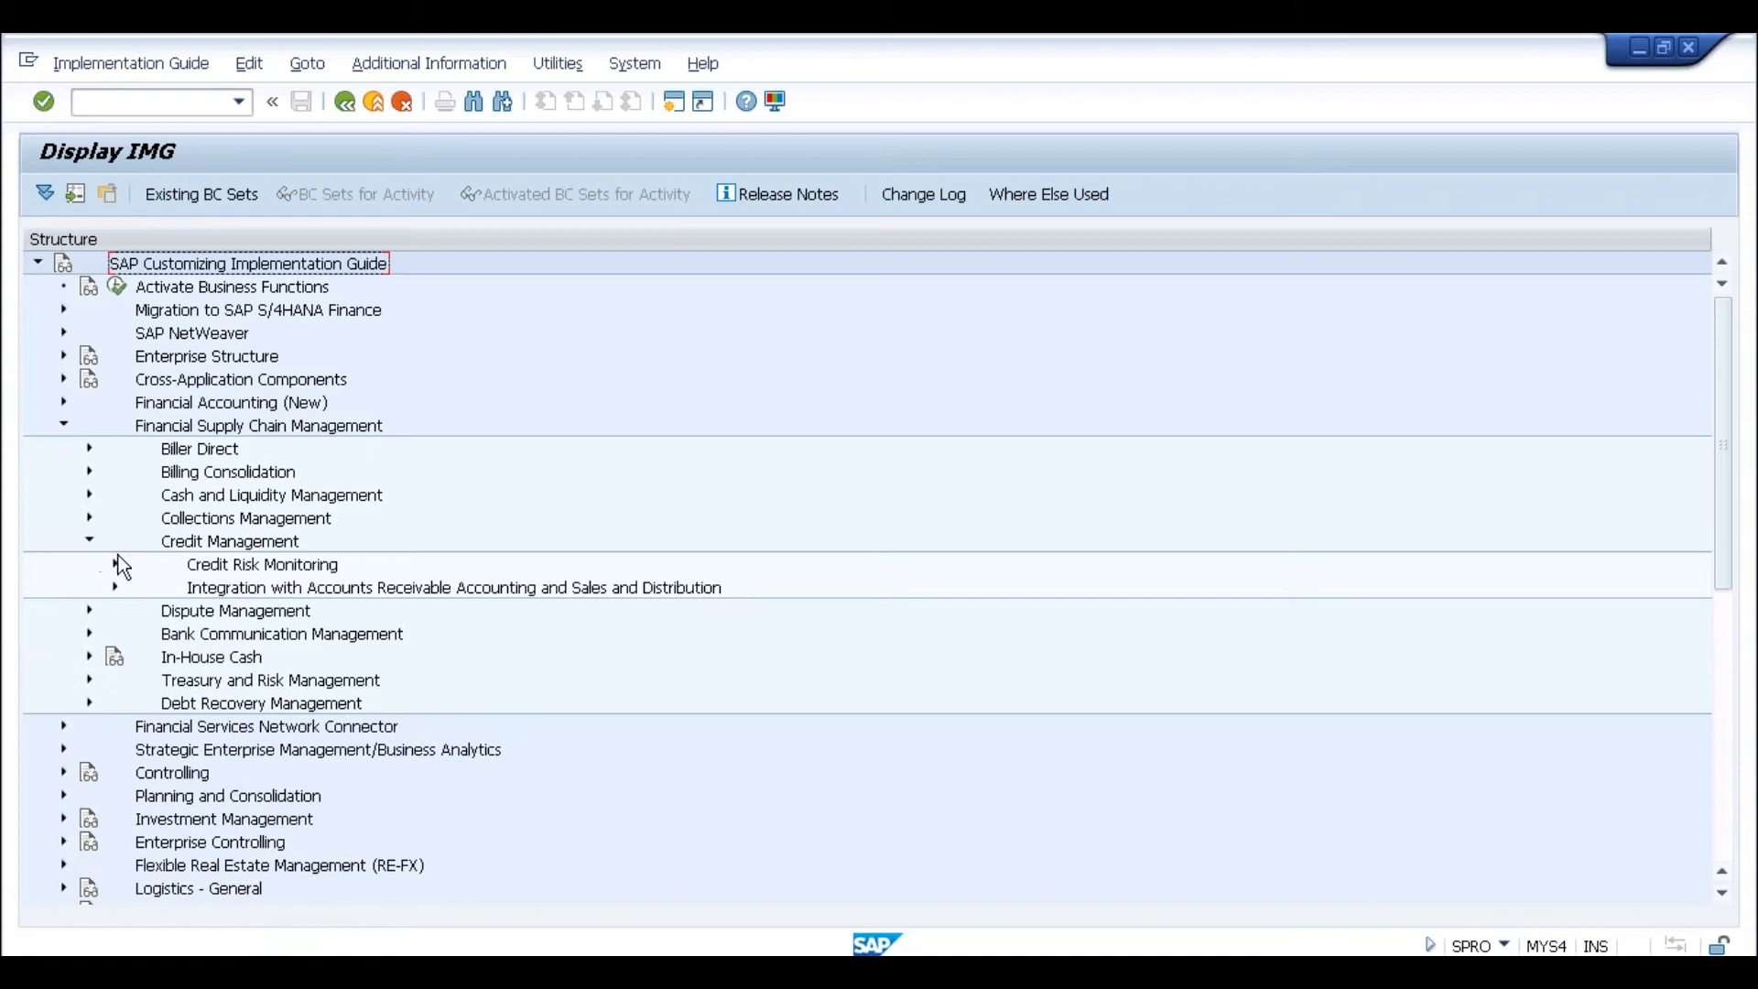
{"action": "left_click", "coordinate": [116, 564]}
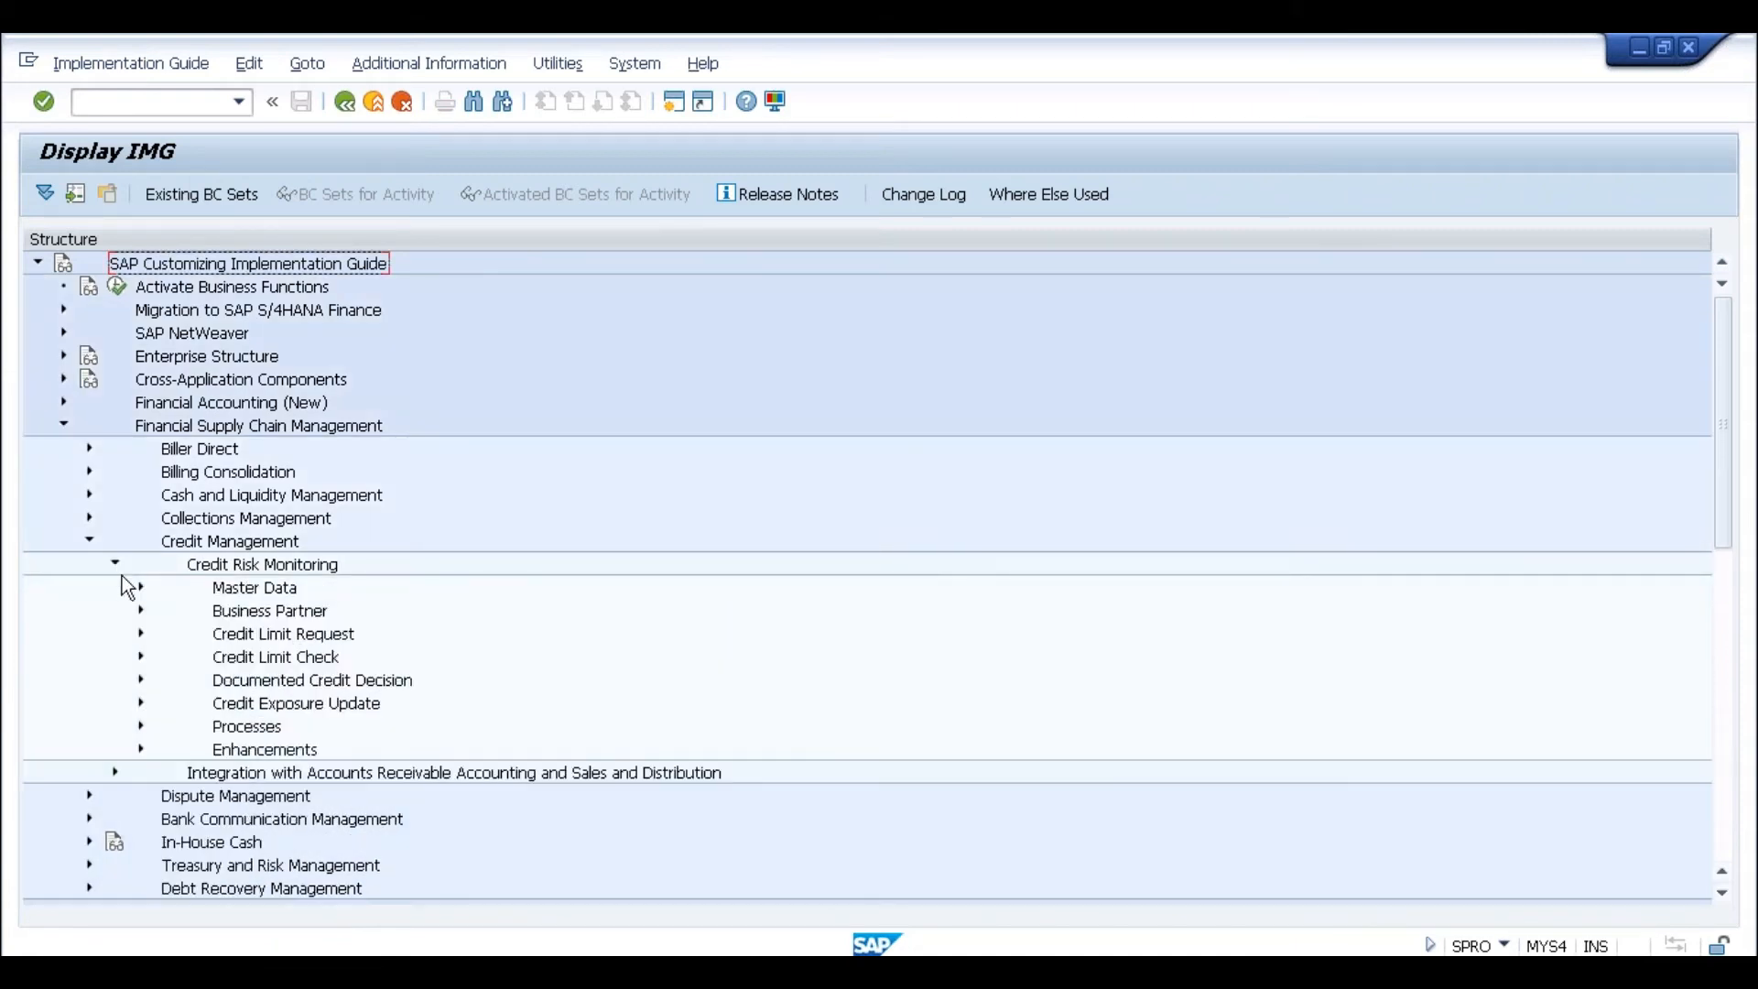
{"action": "left_click", "coordinate": [141, 658]}
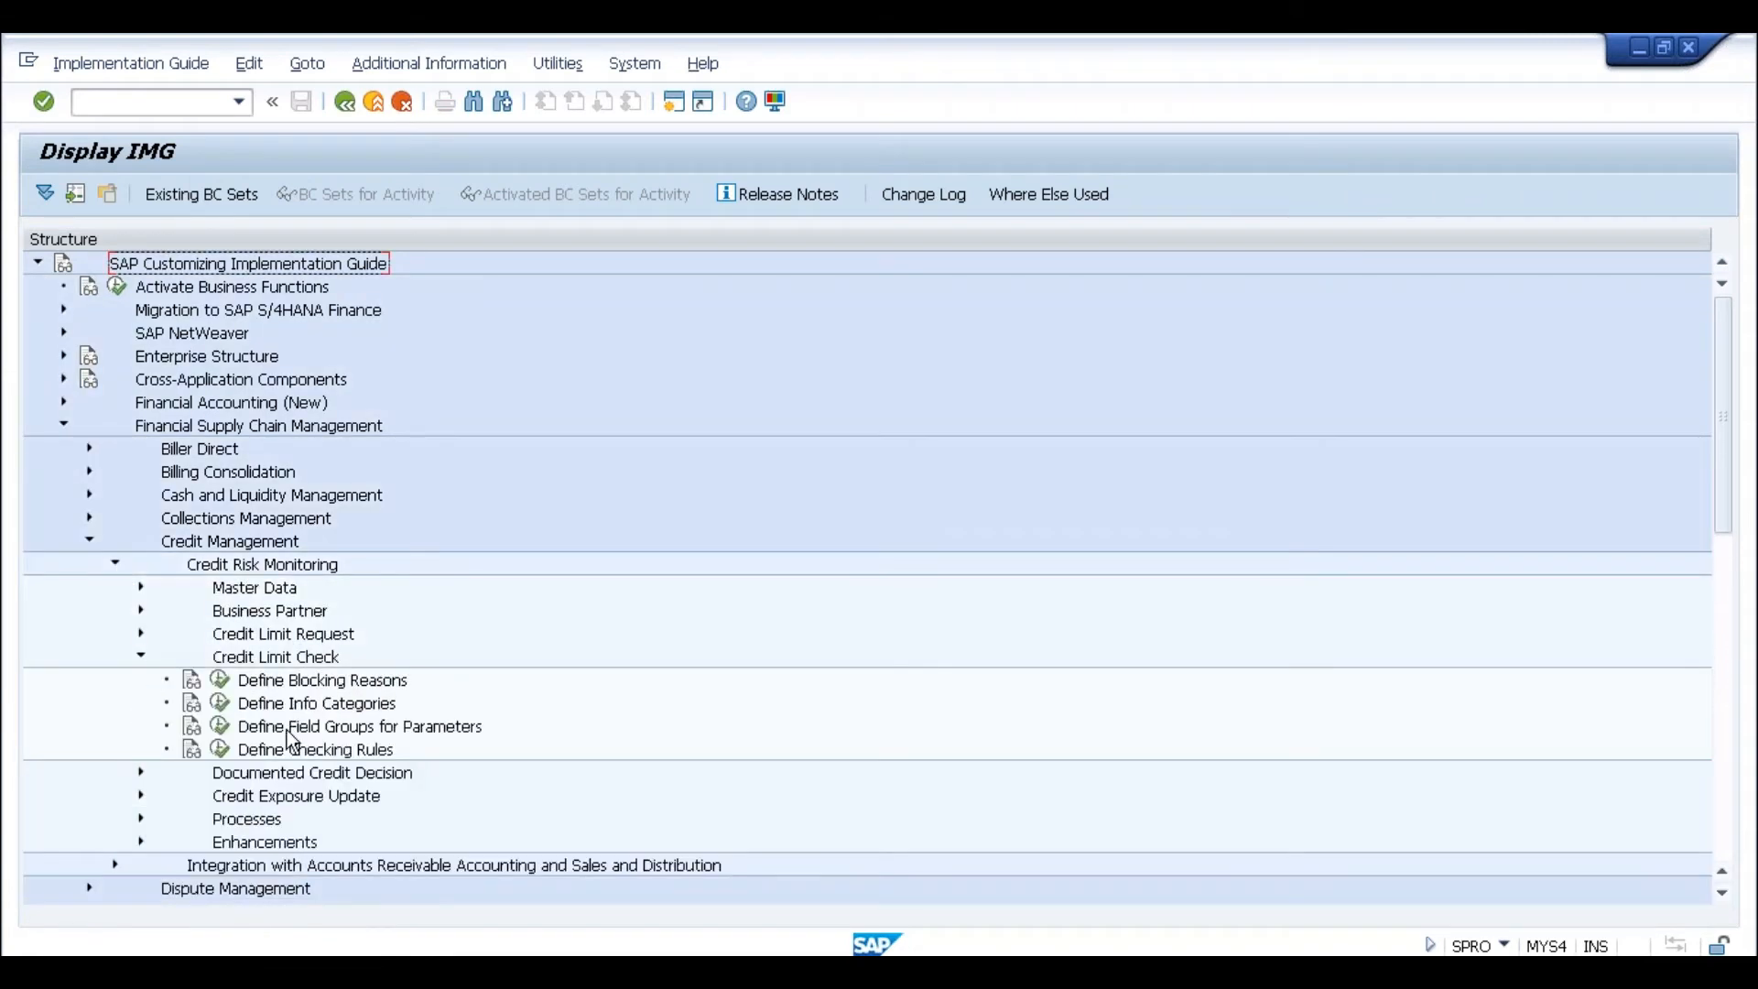
{"action": "left_click", "coordinate": [220, 749]}
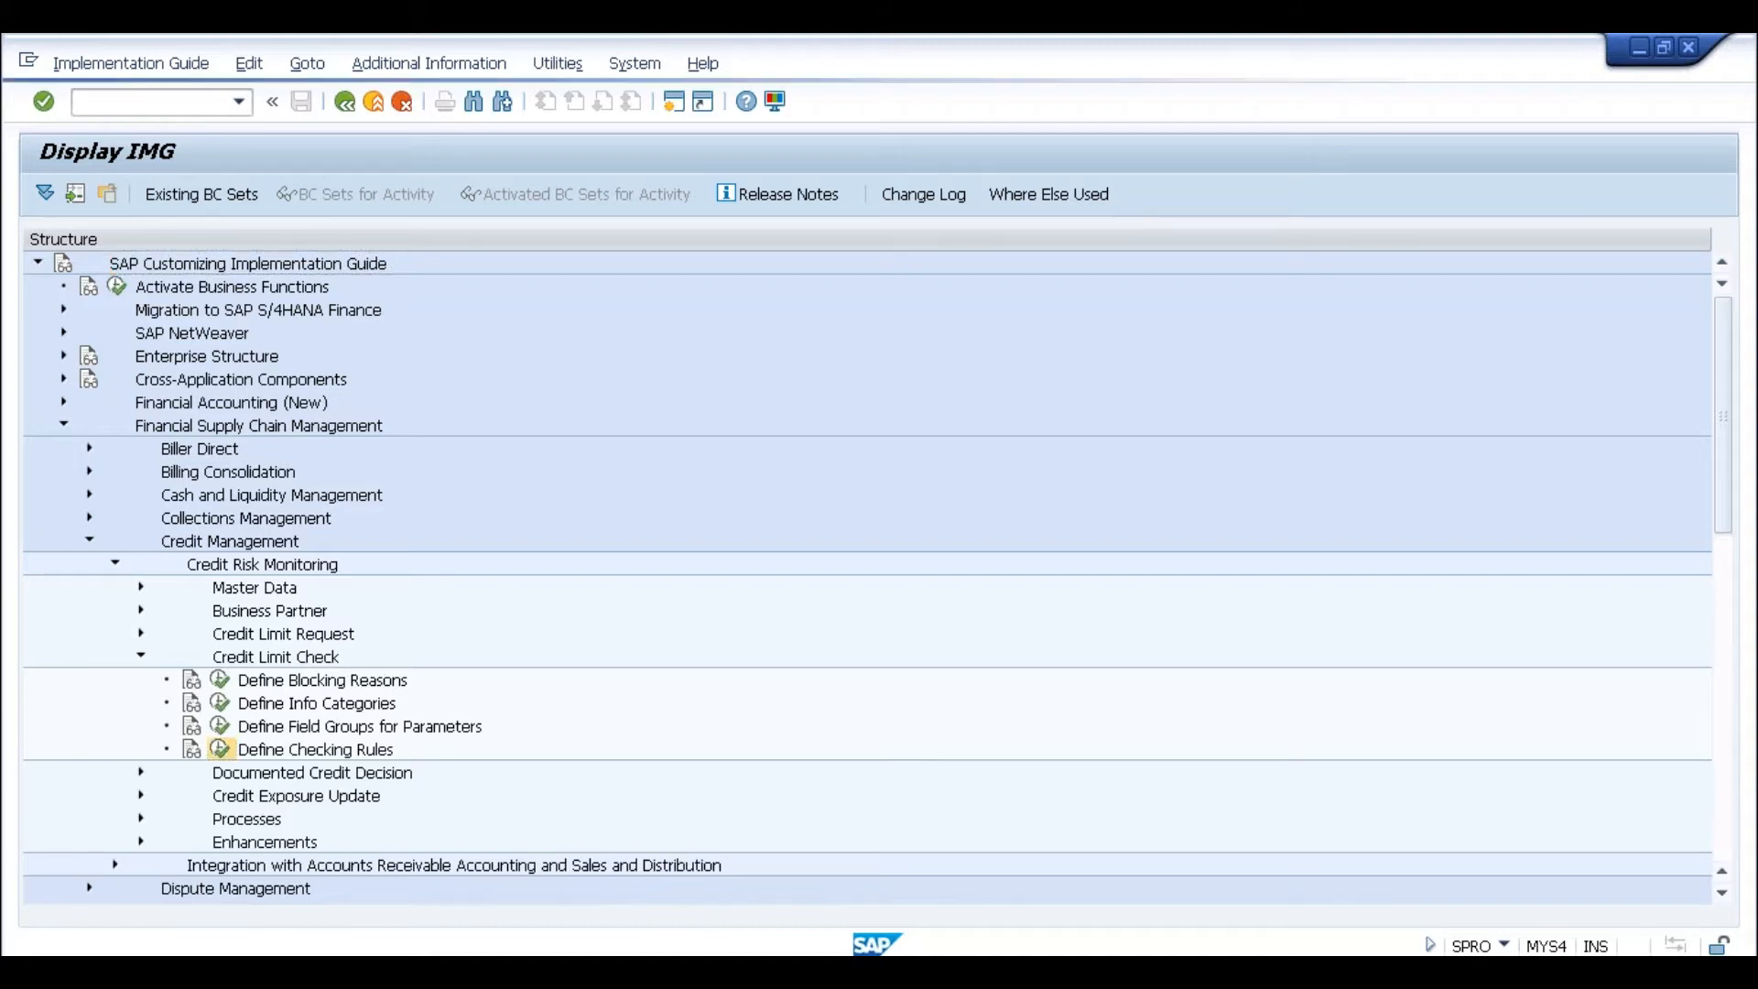
Step: Examine the names of check rules 01, 02 and 03 in the Check Rule overview
{"action": "left_click", "coordinate": [302, 351]}
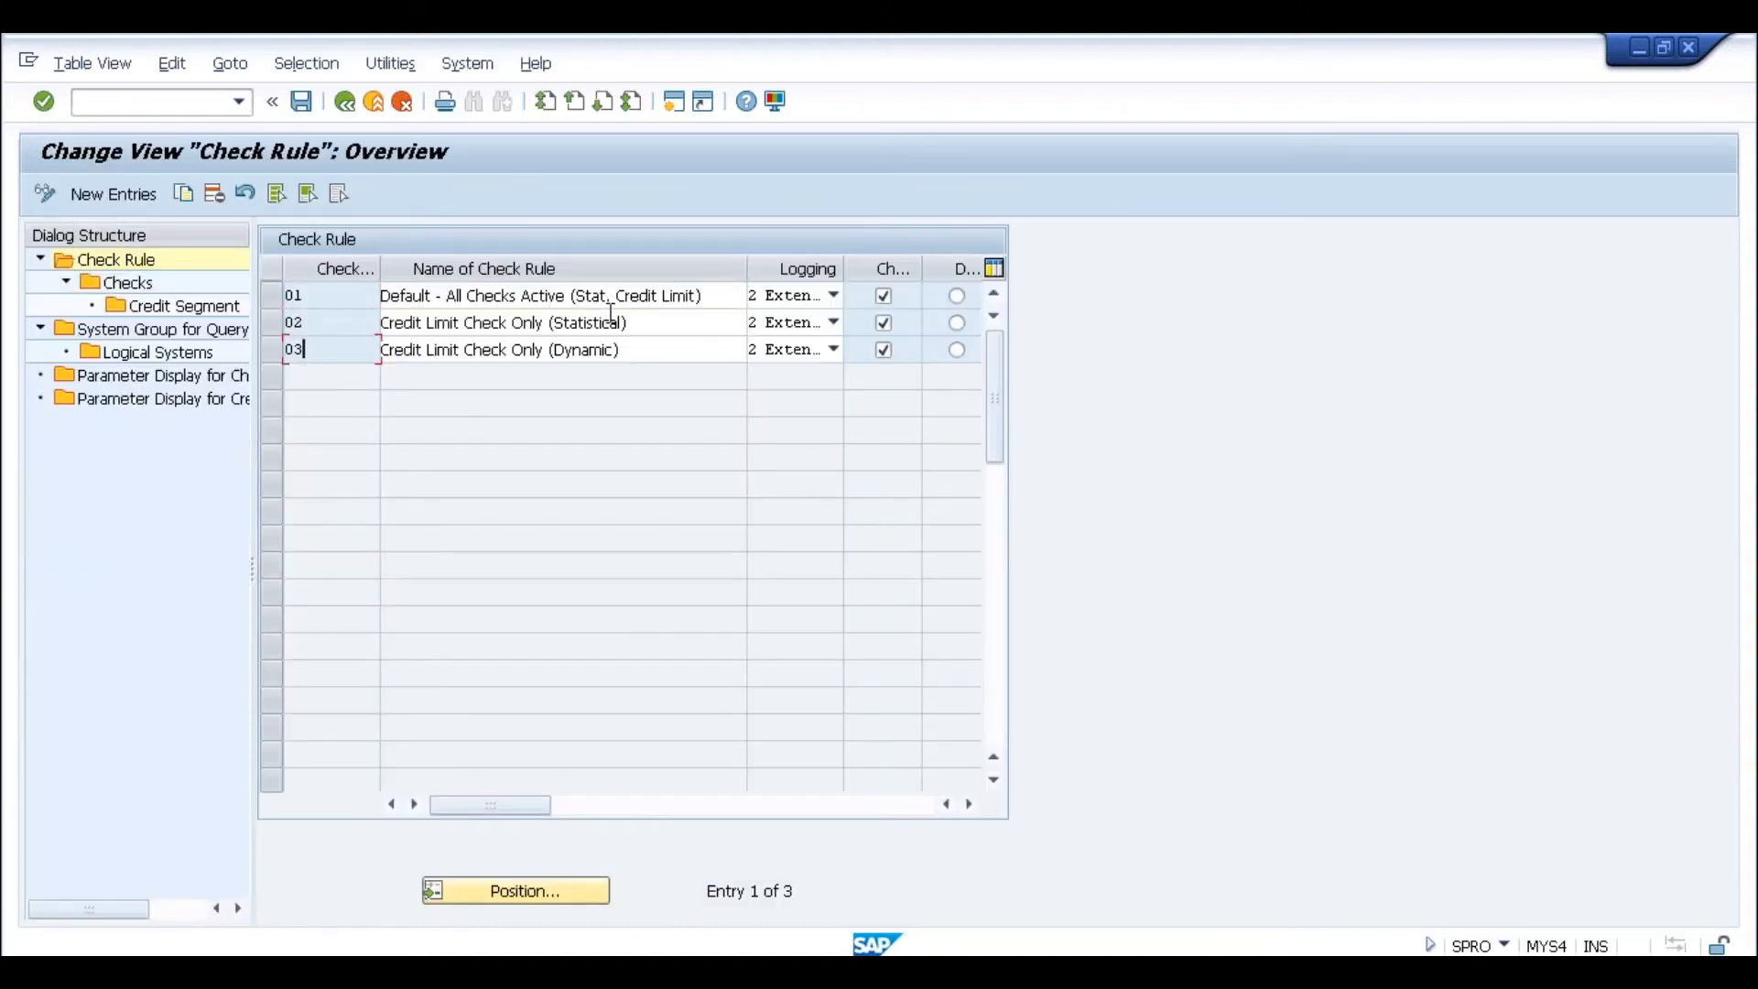
{"action": "left_click", "coordinate": [676, 297]}
{"action": "left_click", "coordinate": [709, 300]}
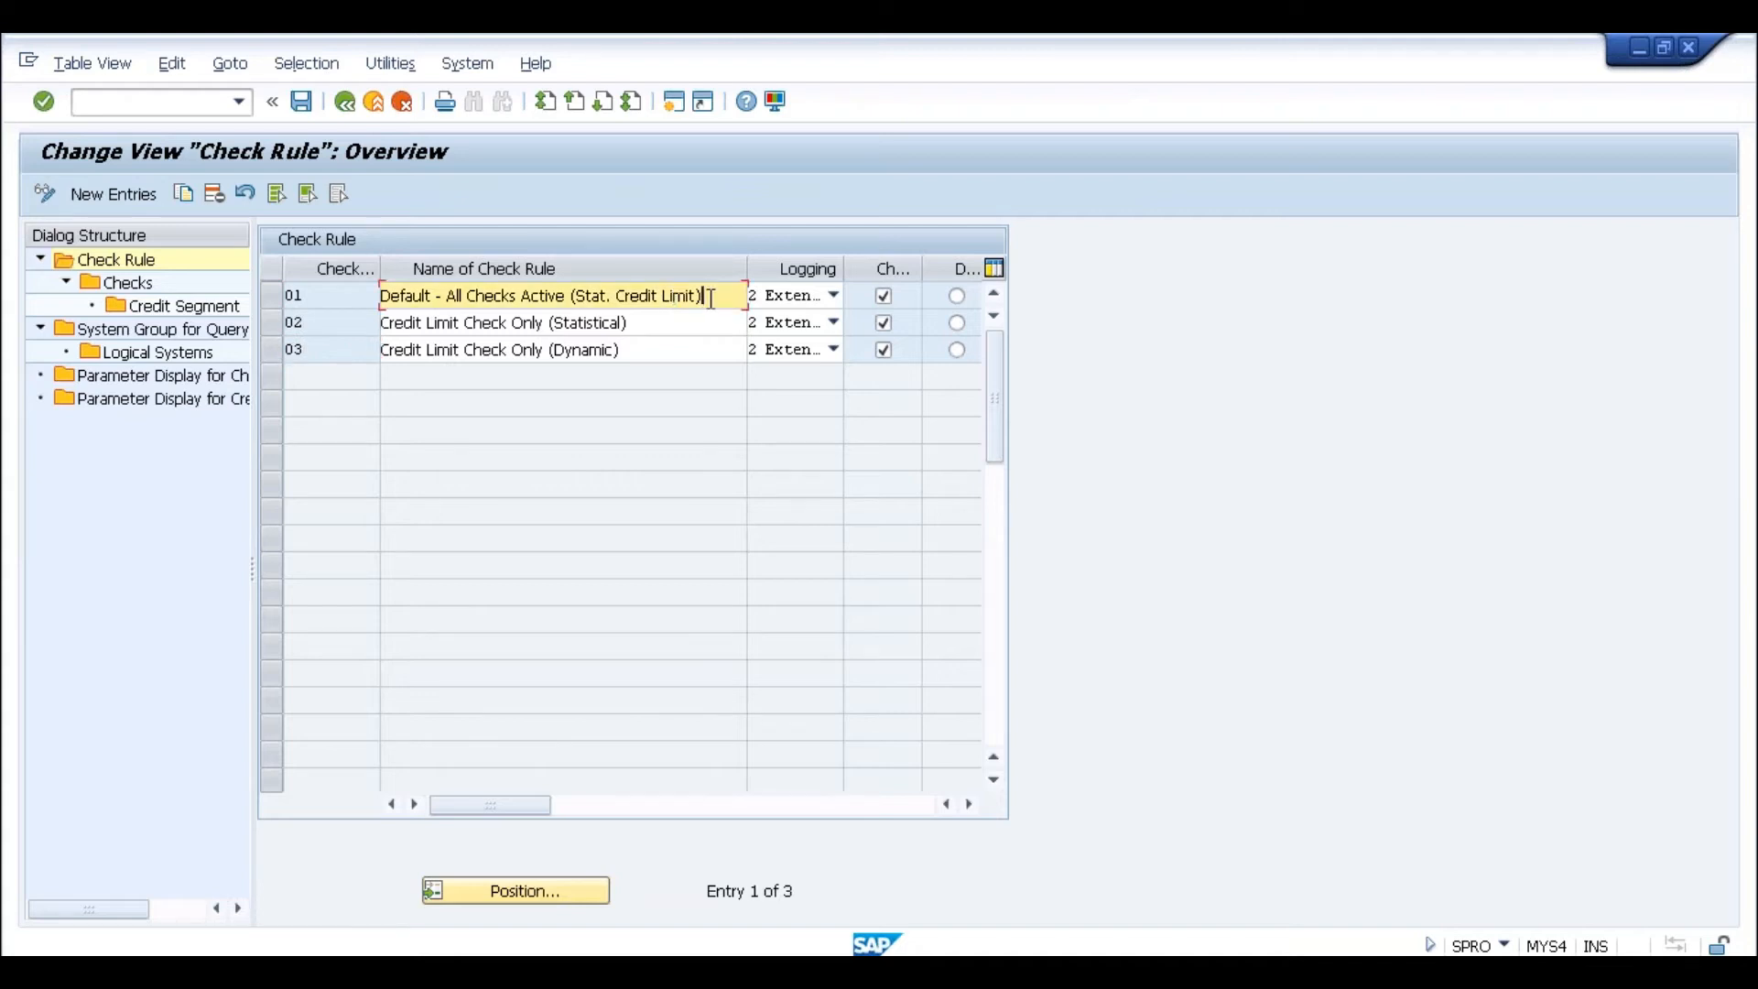
{"action": "left_click", "coordinate": [620, 325]}
{"action": "left_click", "coordinate": [616, 350]}
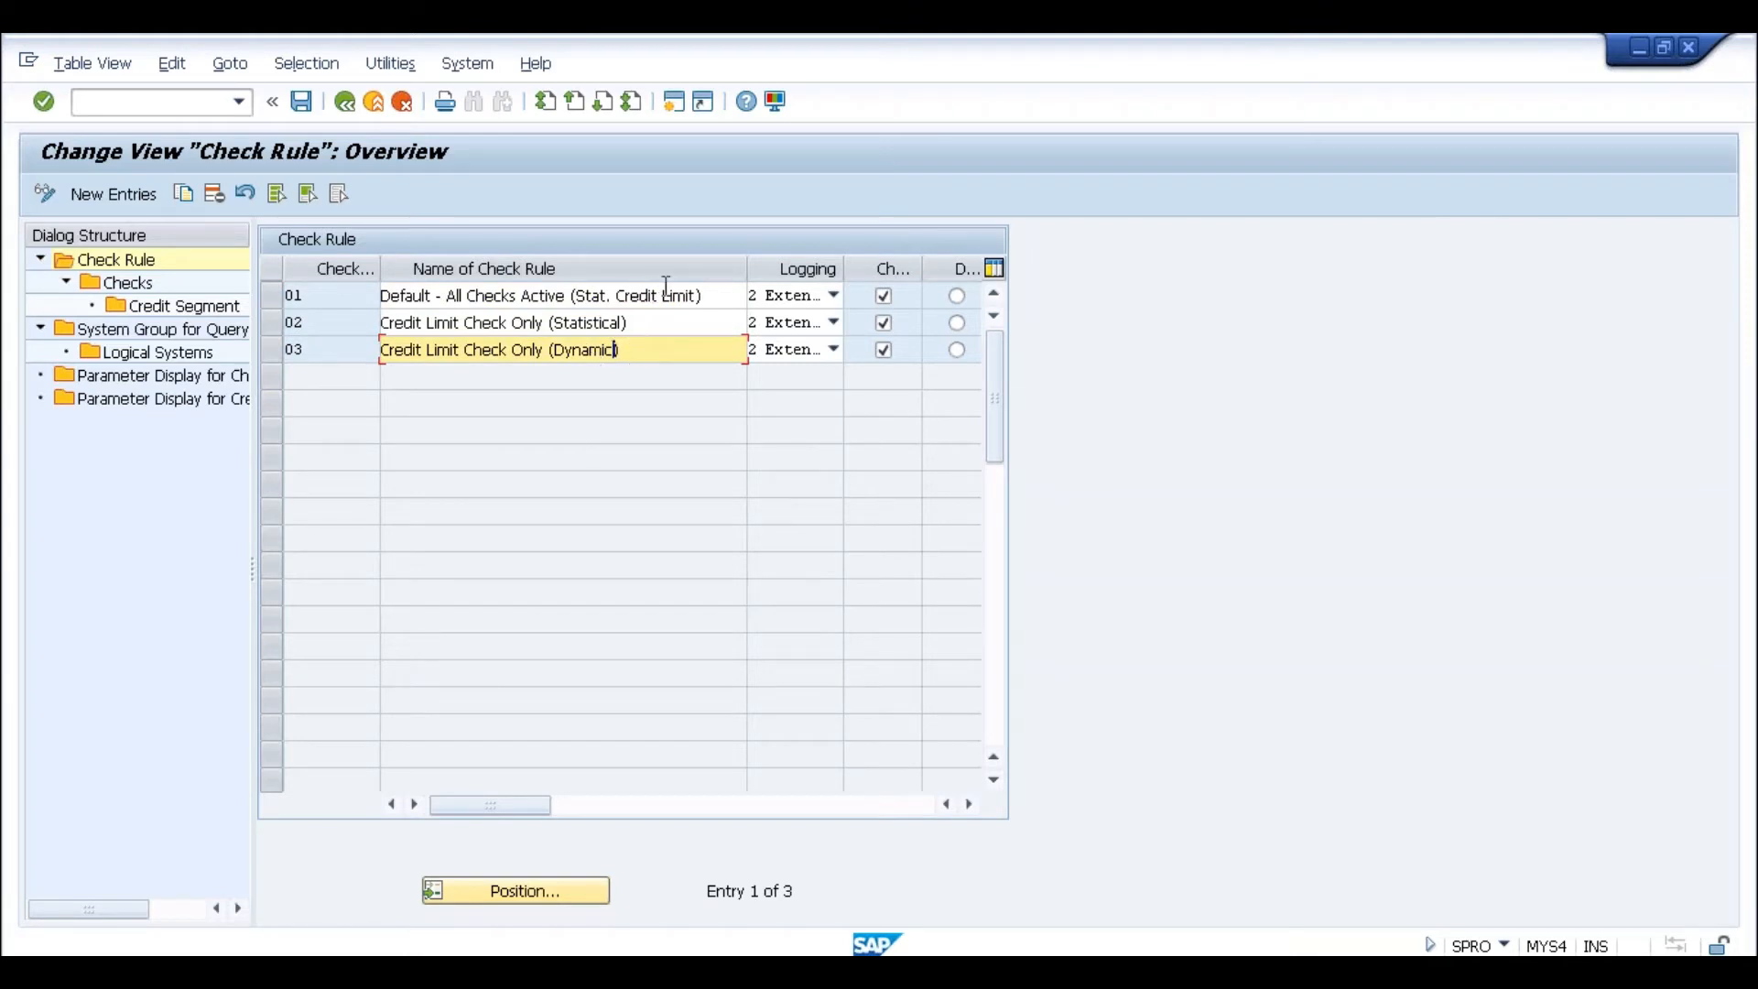
Step: Open the Checks of check rule 01 and examine the step Check for Maximum Document Value
{"action": "left_click", "coordinate": [304, 295]}
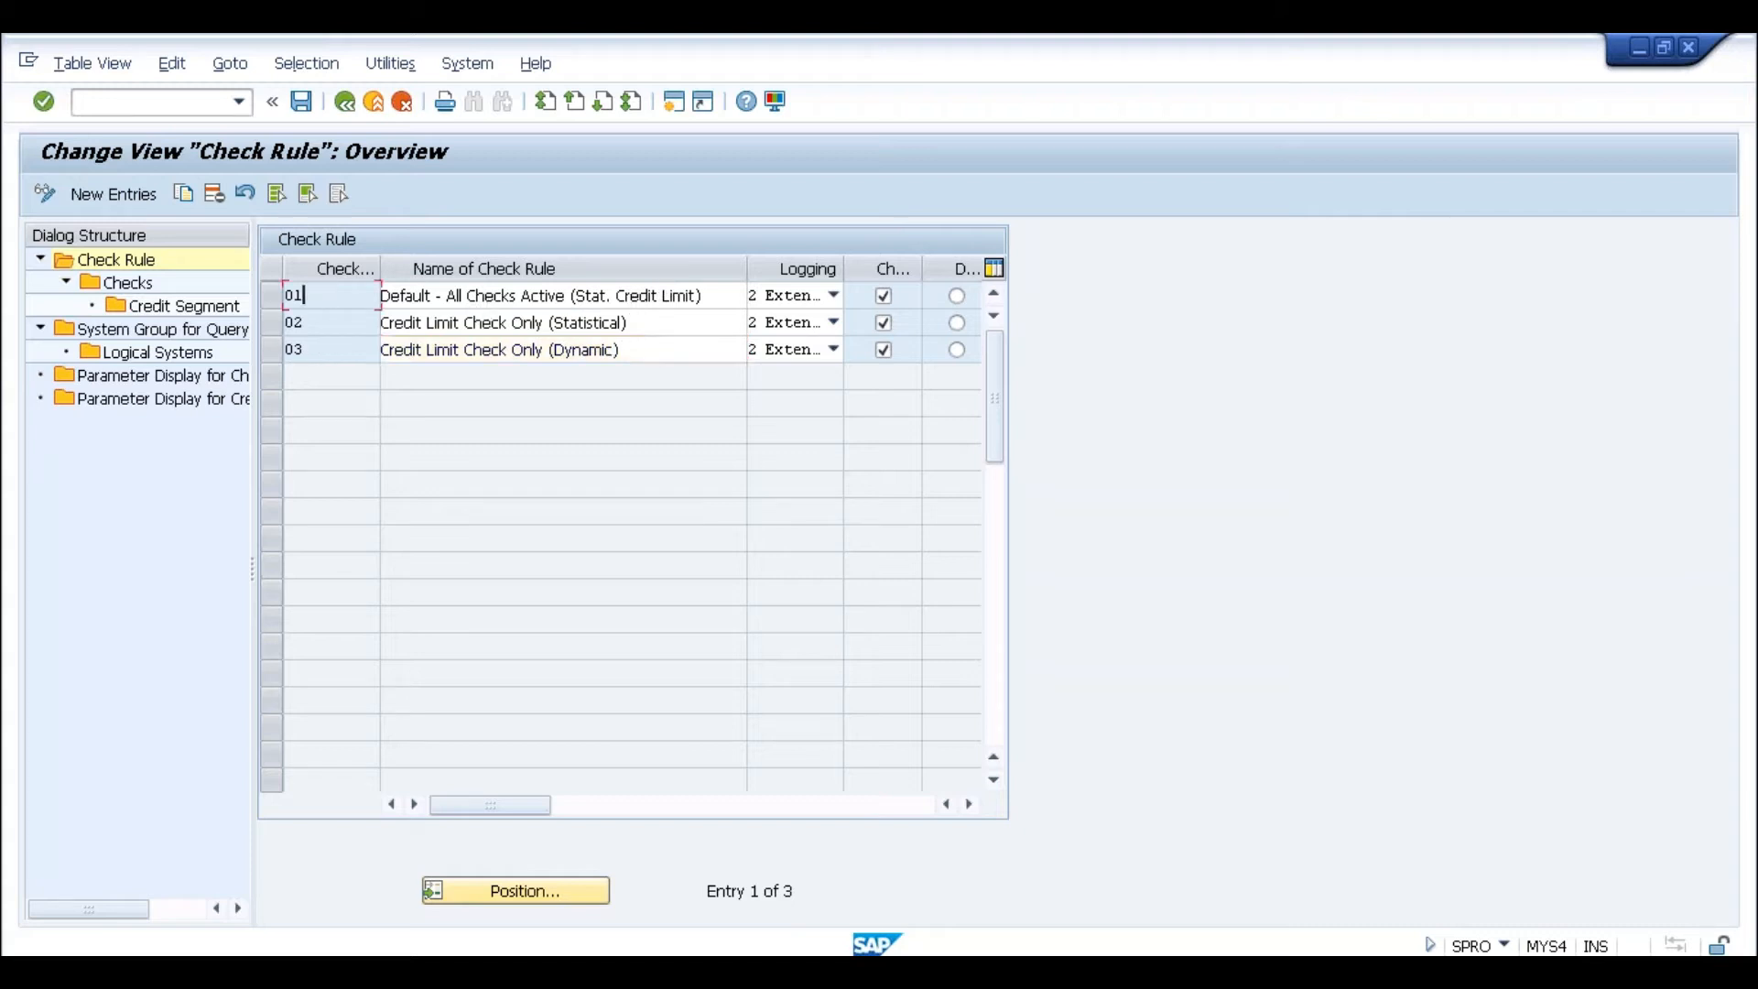
{"action": "left_click", "coordinate": [273, 295]}
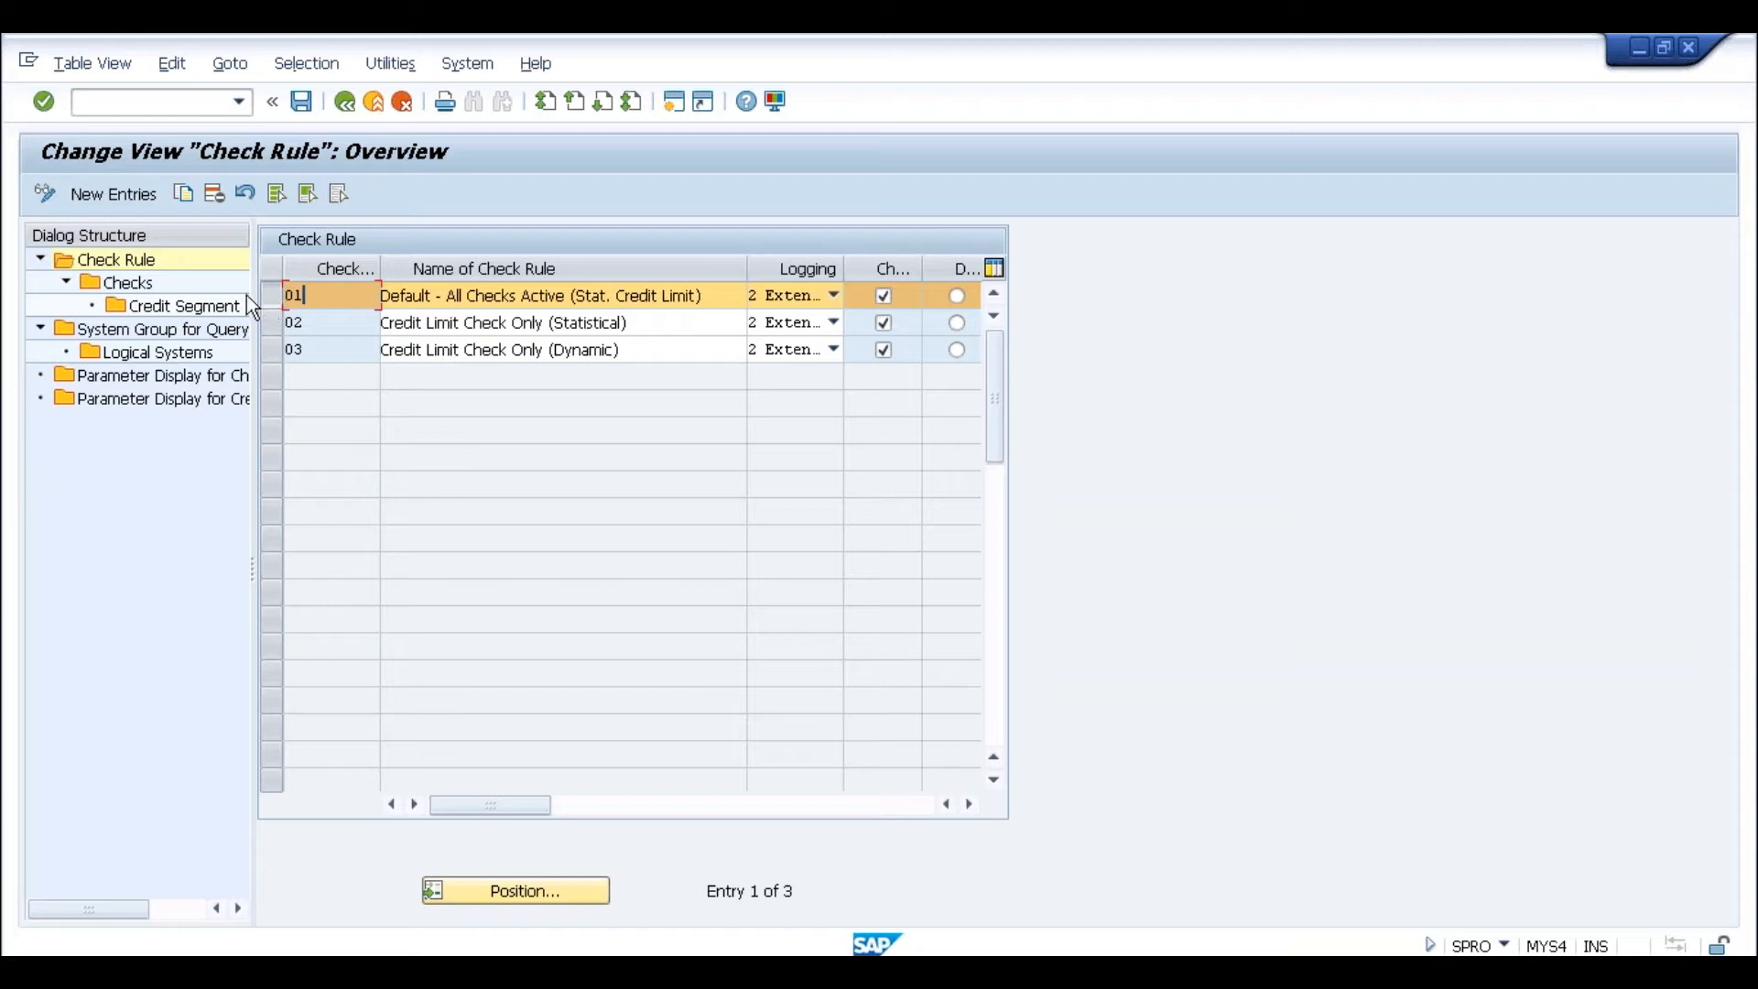
{"action": "double_click", "coordinate": [145, 286]}
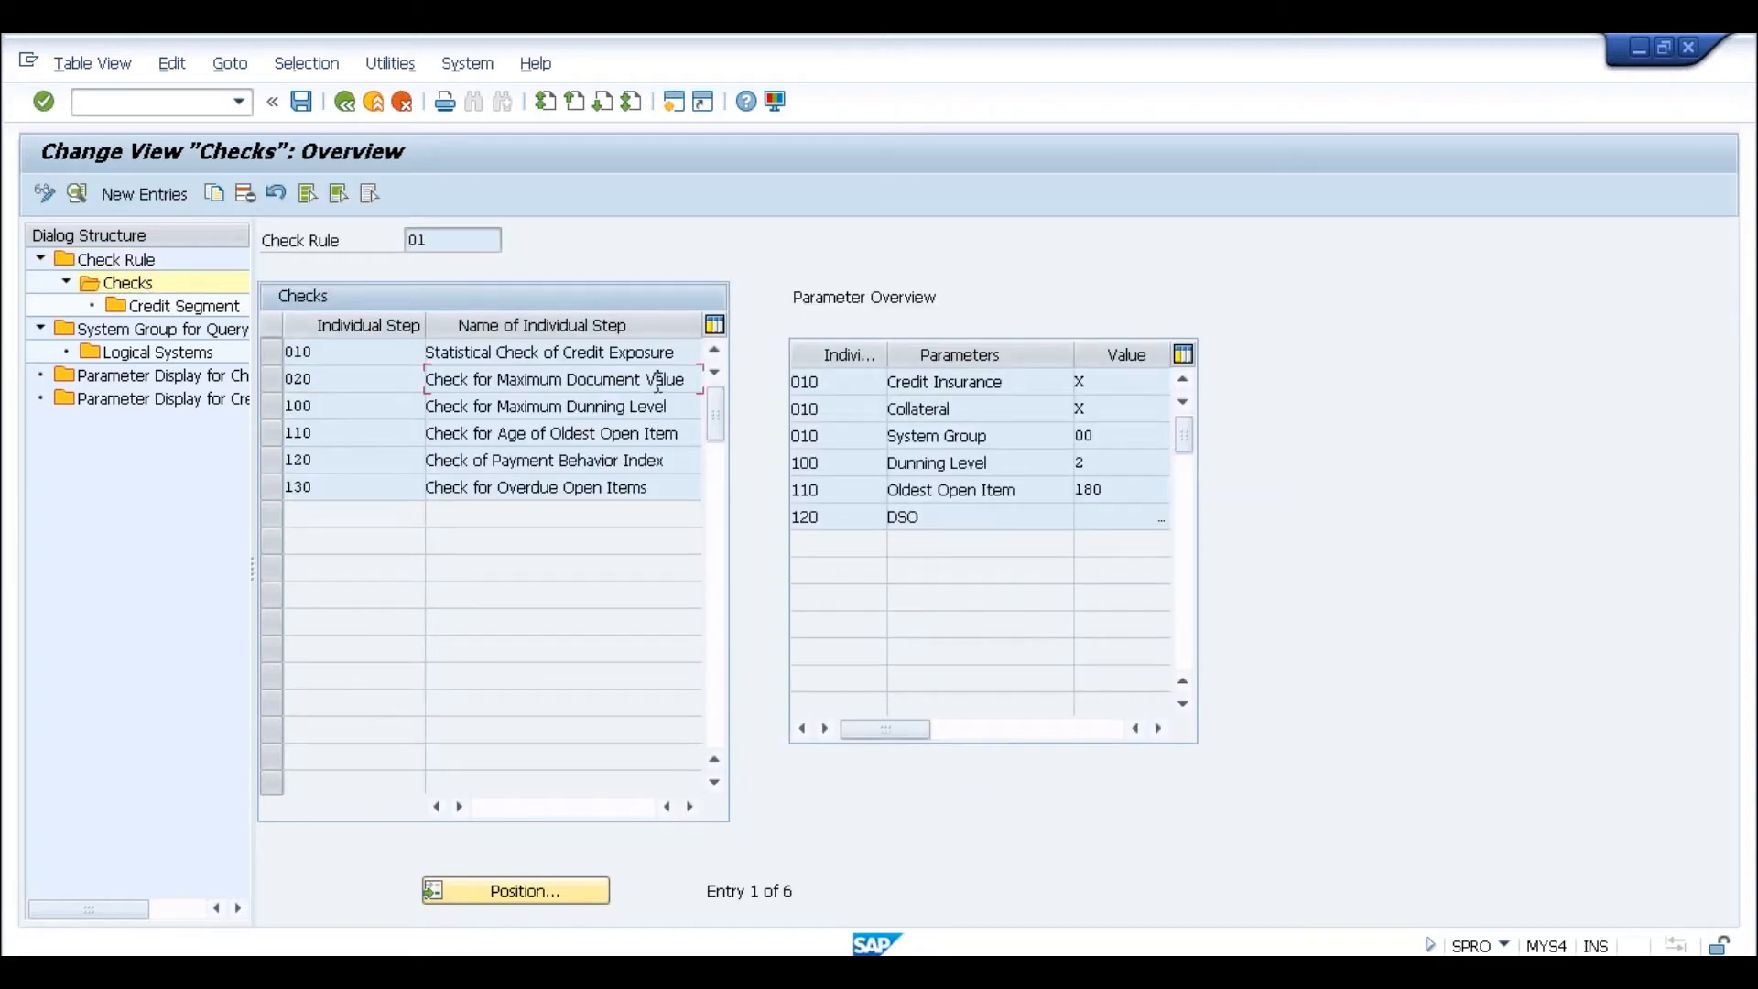
{"action": "left_click_drag", "start_coordinate": [689, 379], "coordinate": [500, 377]}
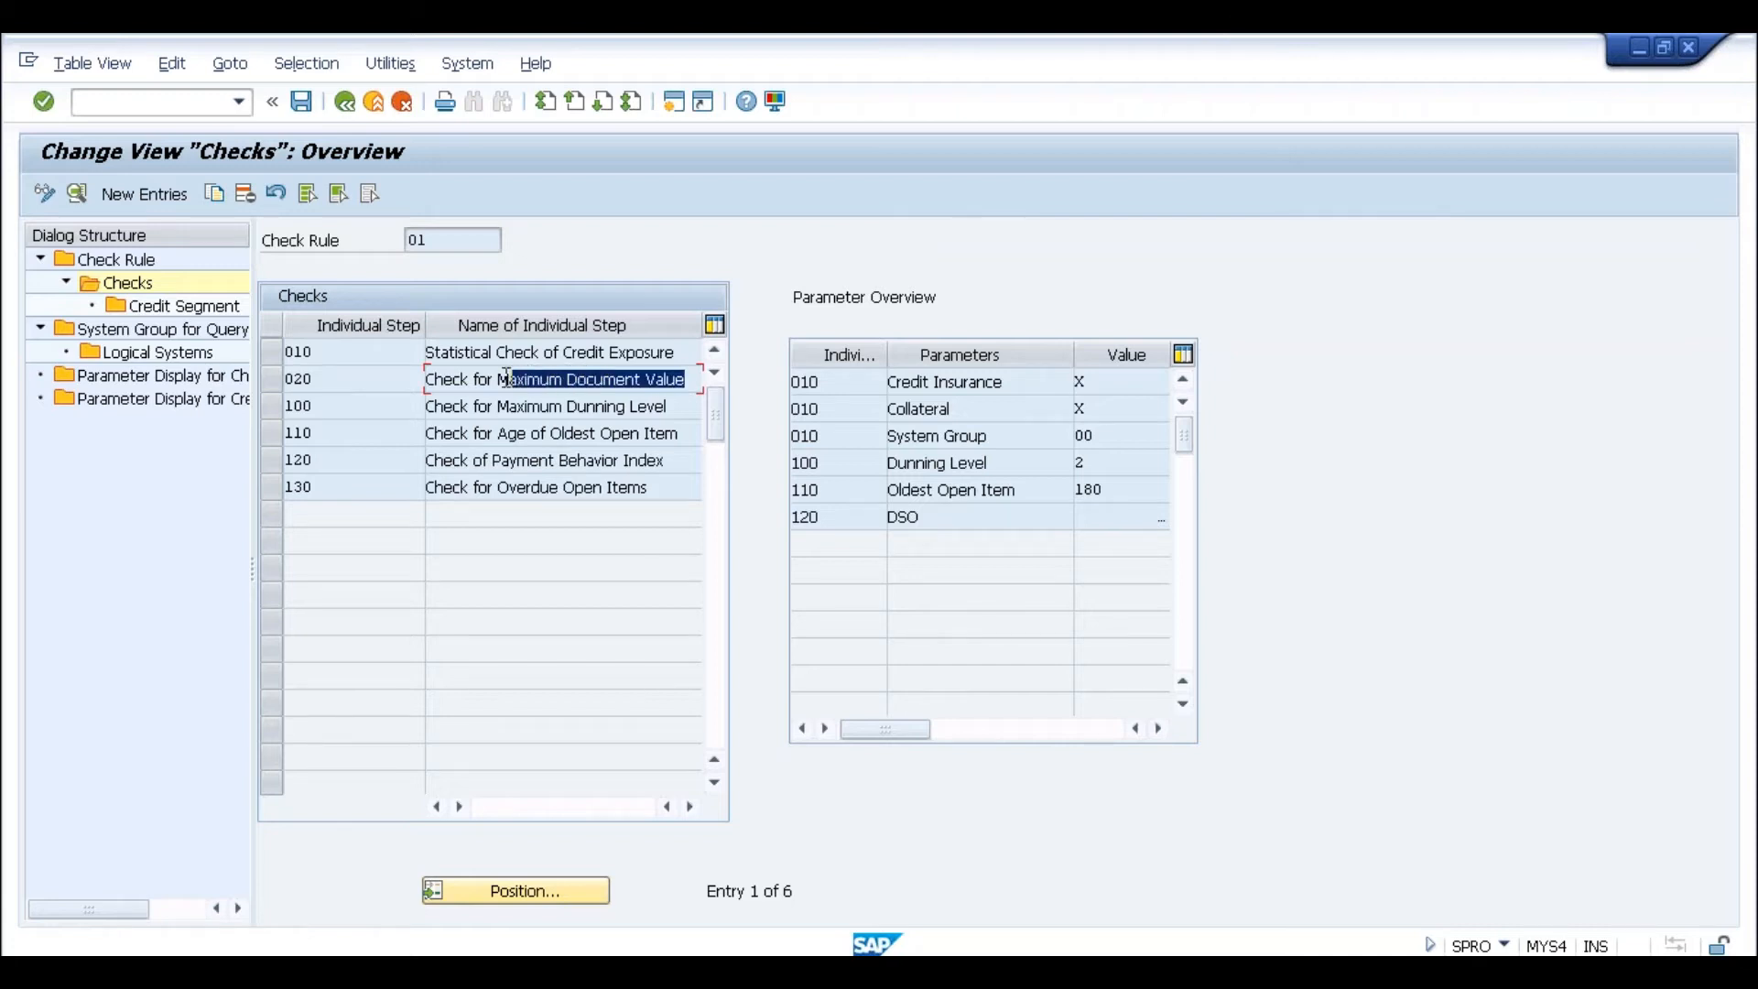
{"action": "left_click", "coordinate": [500, 379]}
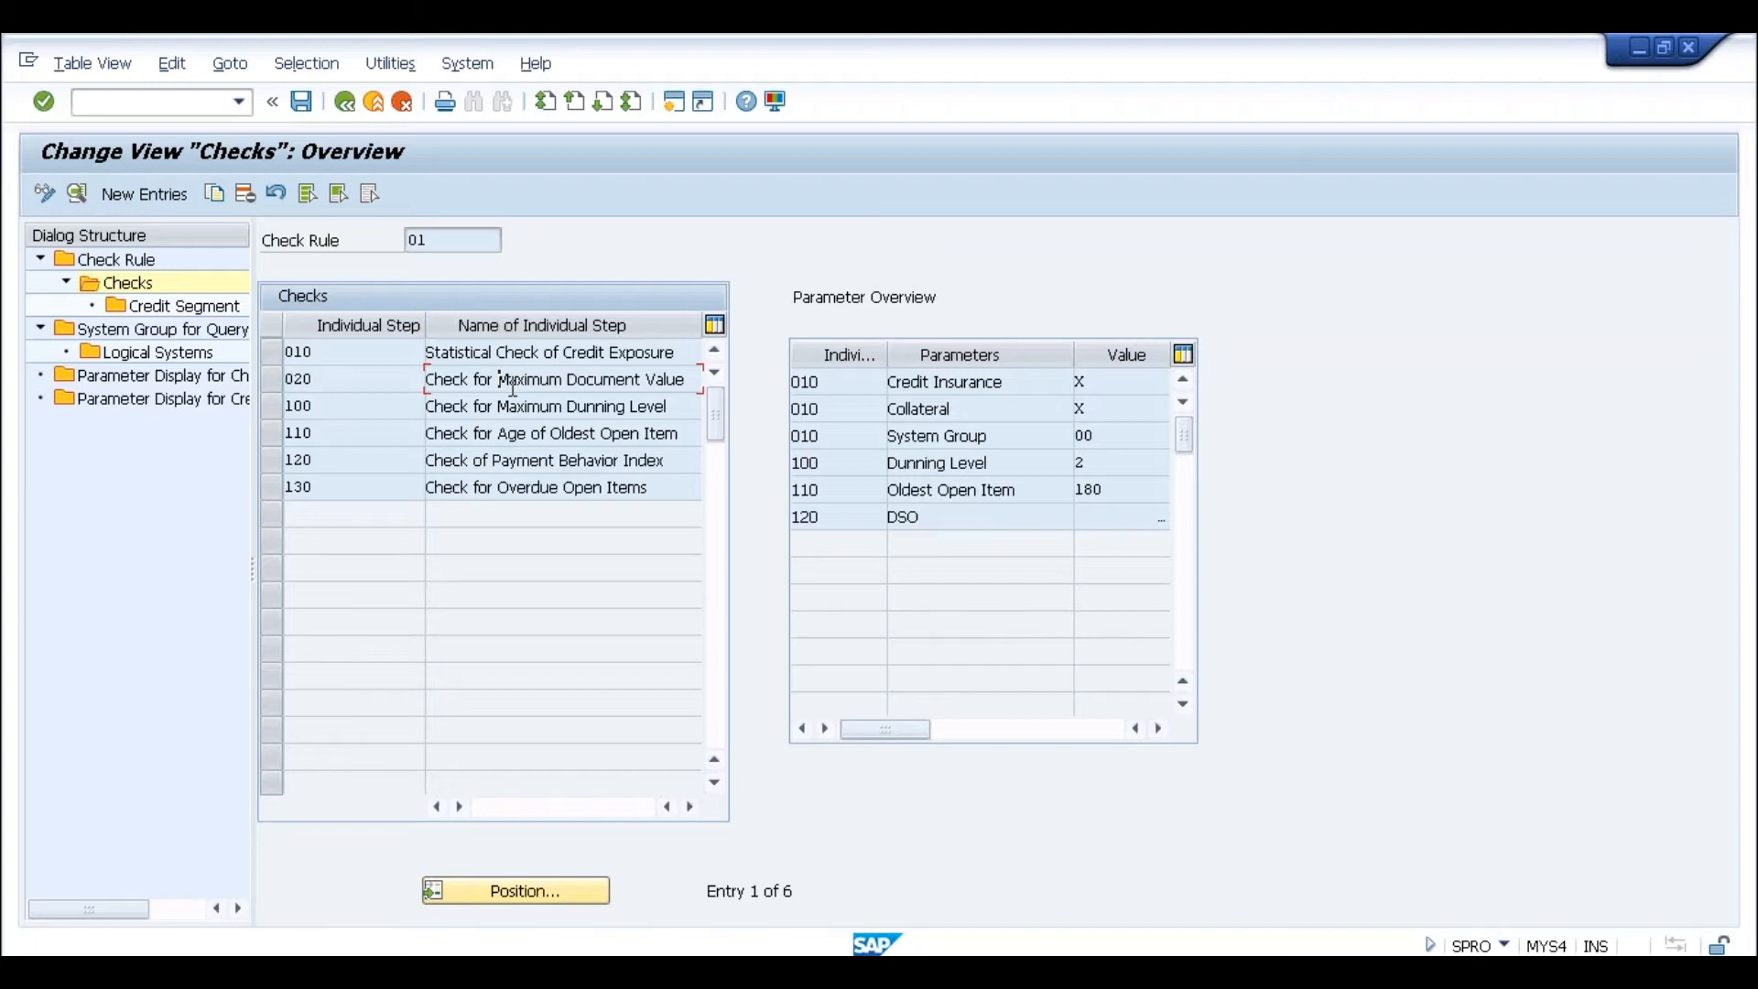
Step: Examine the individual steps of check rule 01, from the credit exposure and maximum document value checks to dunning level and open items
{"action": "left_click", "coordinate": [500, 405]}
{"action": "left_click_drag", "start_coordinate": [500, 406], "coordinate": [661, 404]}
{"action": "left_click", "coordinate": [661, 404]}
{"action": "left_click_drag", "start_coordinate": [500, 433], "coordinate": [499, 490]}
{"action": "left_click", "coordinate": [694, 428]}
{"action": "left_click", "coordinate": [499, 488]}
{"action": "left_click", "coordinate": [403, 491]}
{"action": "left_click", "coordinate": [360, 348]}
{"action": "left_click", "coordinate": [350, 380]}
{"action": "left_click_drag", "start_coordinate": [689, 382], "coordinate": [506, 381]}
{"action": "left_click", "coordinate": [505, 381]}
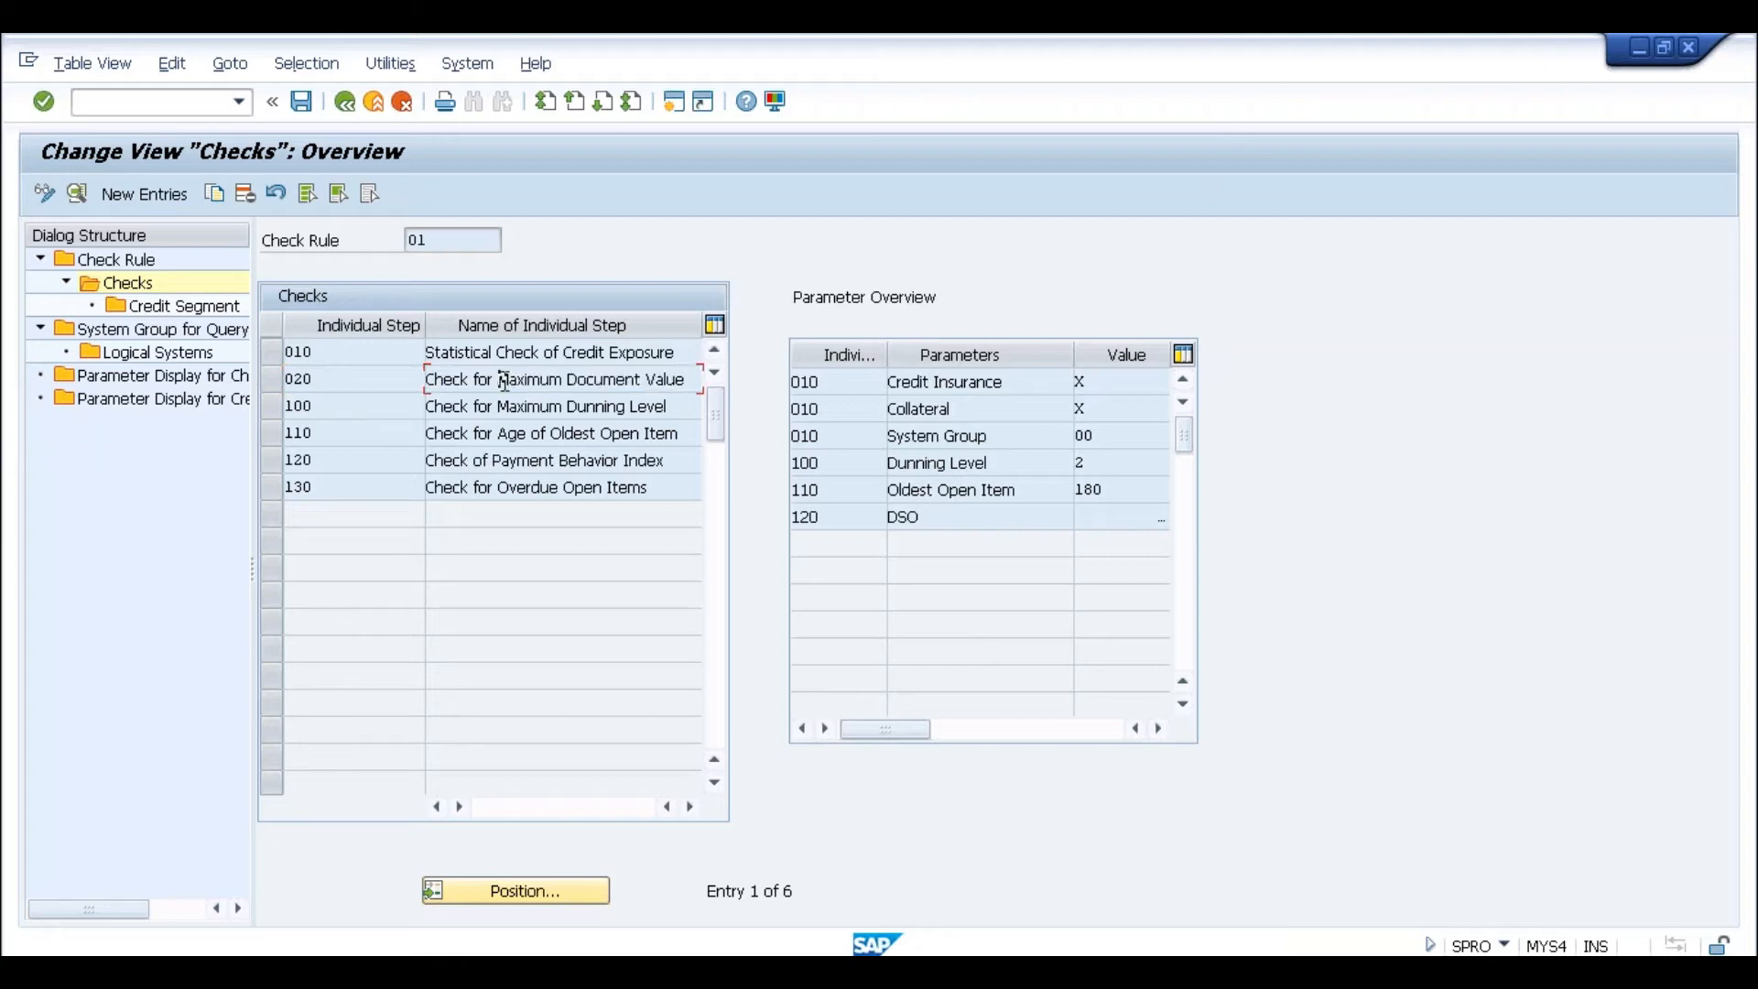
Step: Open the Credit Segment view of individual step 020 and examine the maximum document values for segments 0000 to 0003
{"action": "left_click", "coordinate": [277, 386]}
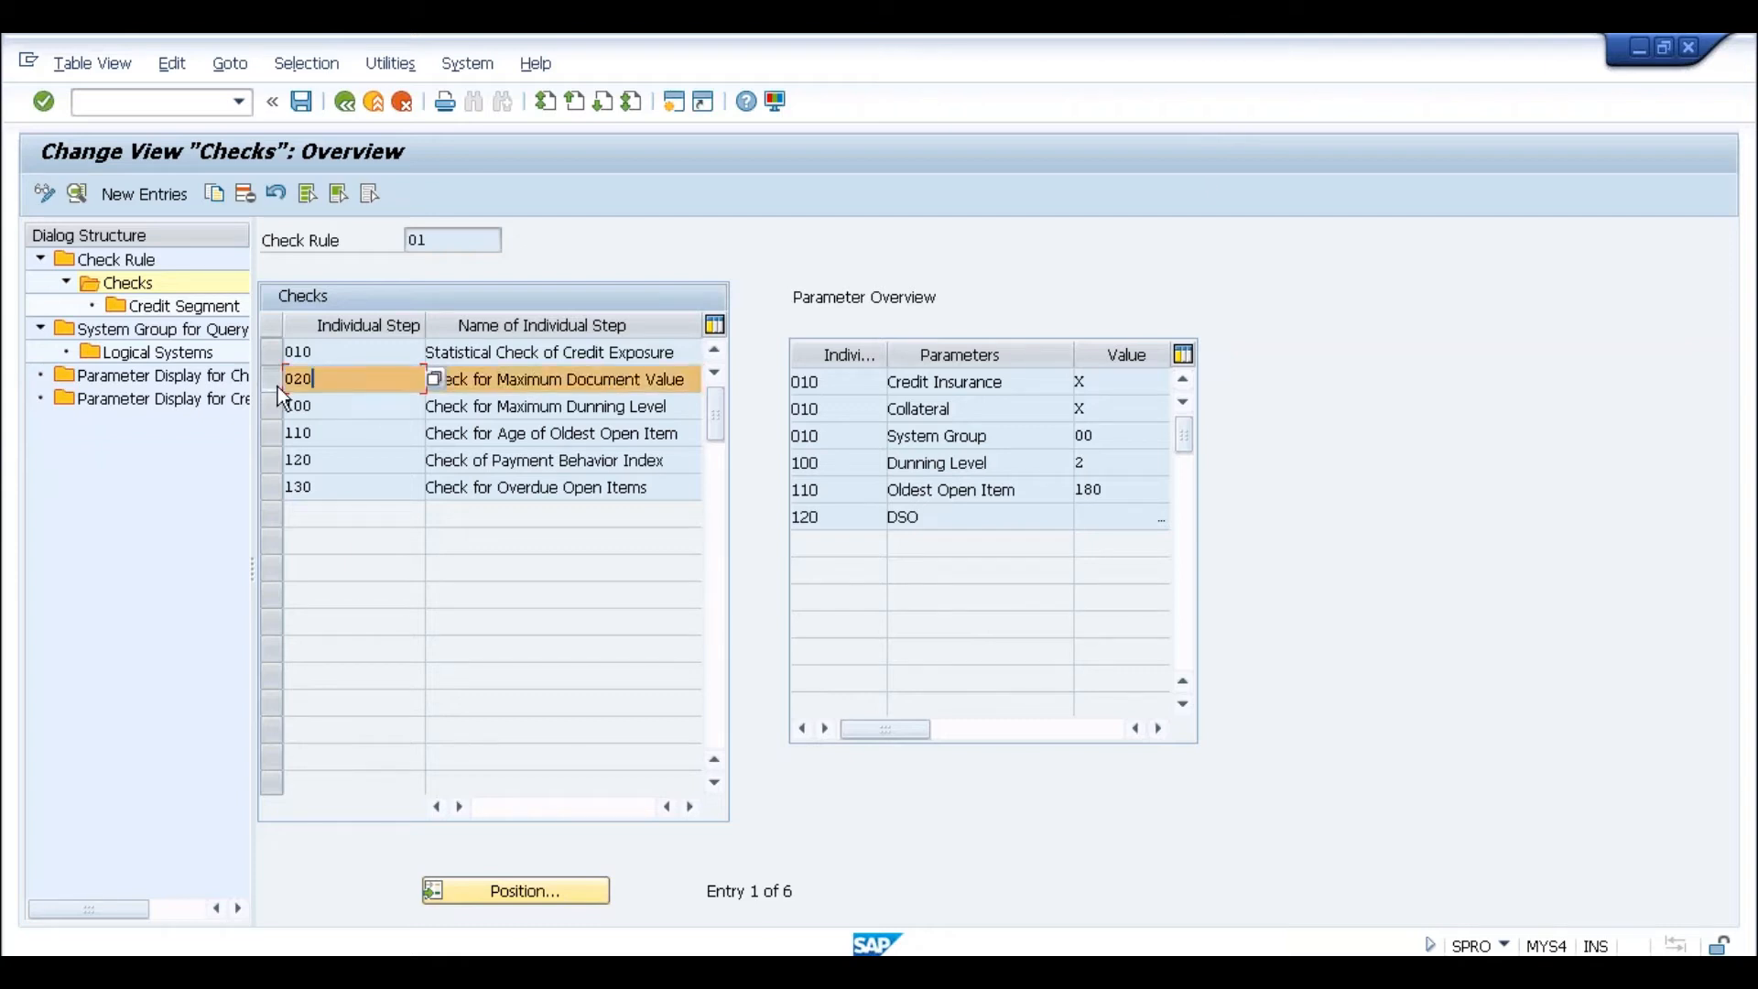
{"action": "double_click", "coordinate": [219, 310]}
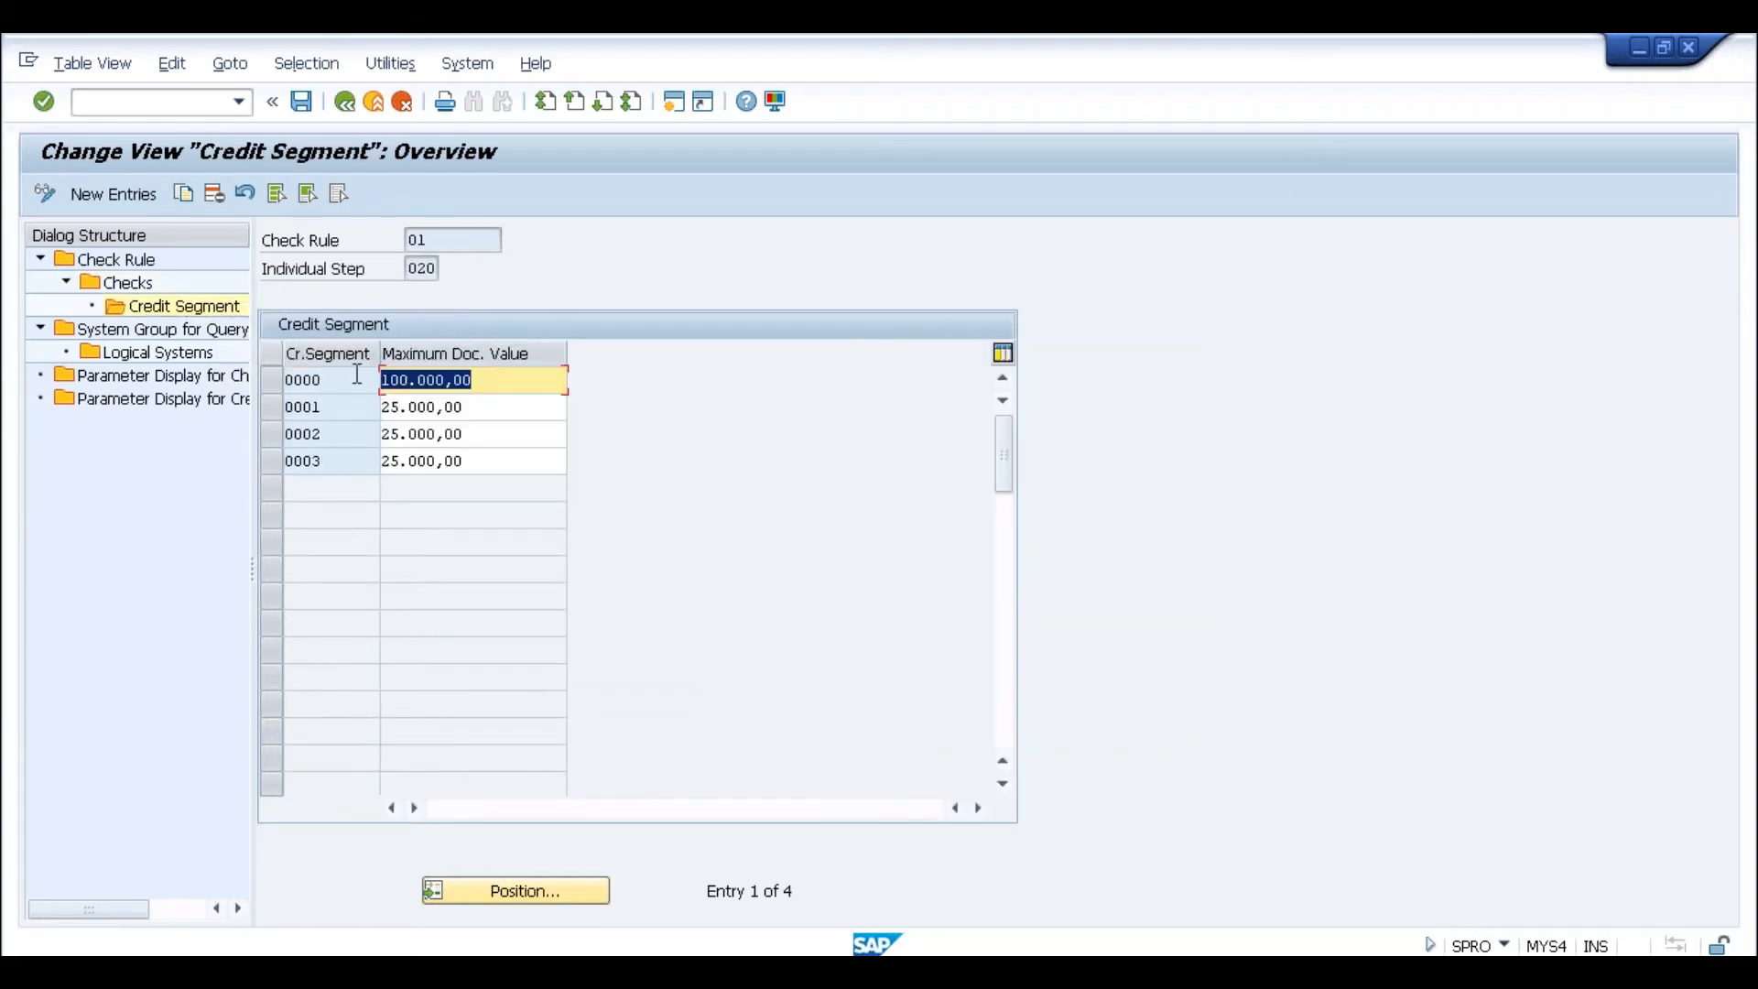
{"action": "left_click", "coordinate": [355, 379]}
{"action": "left_click", "coordinate": [353, 406]}
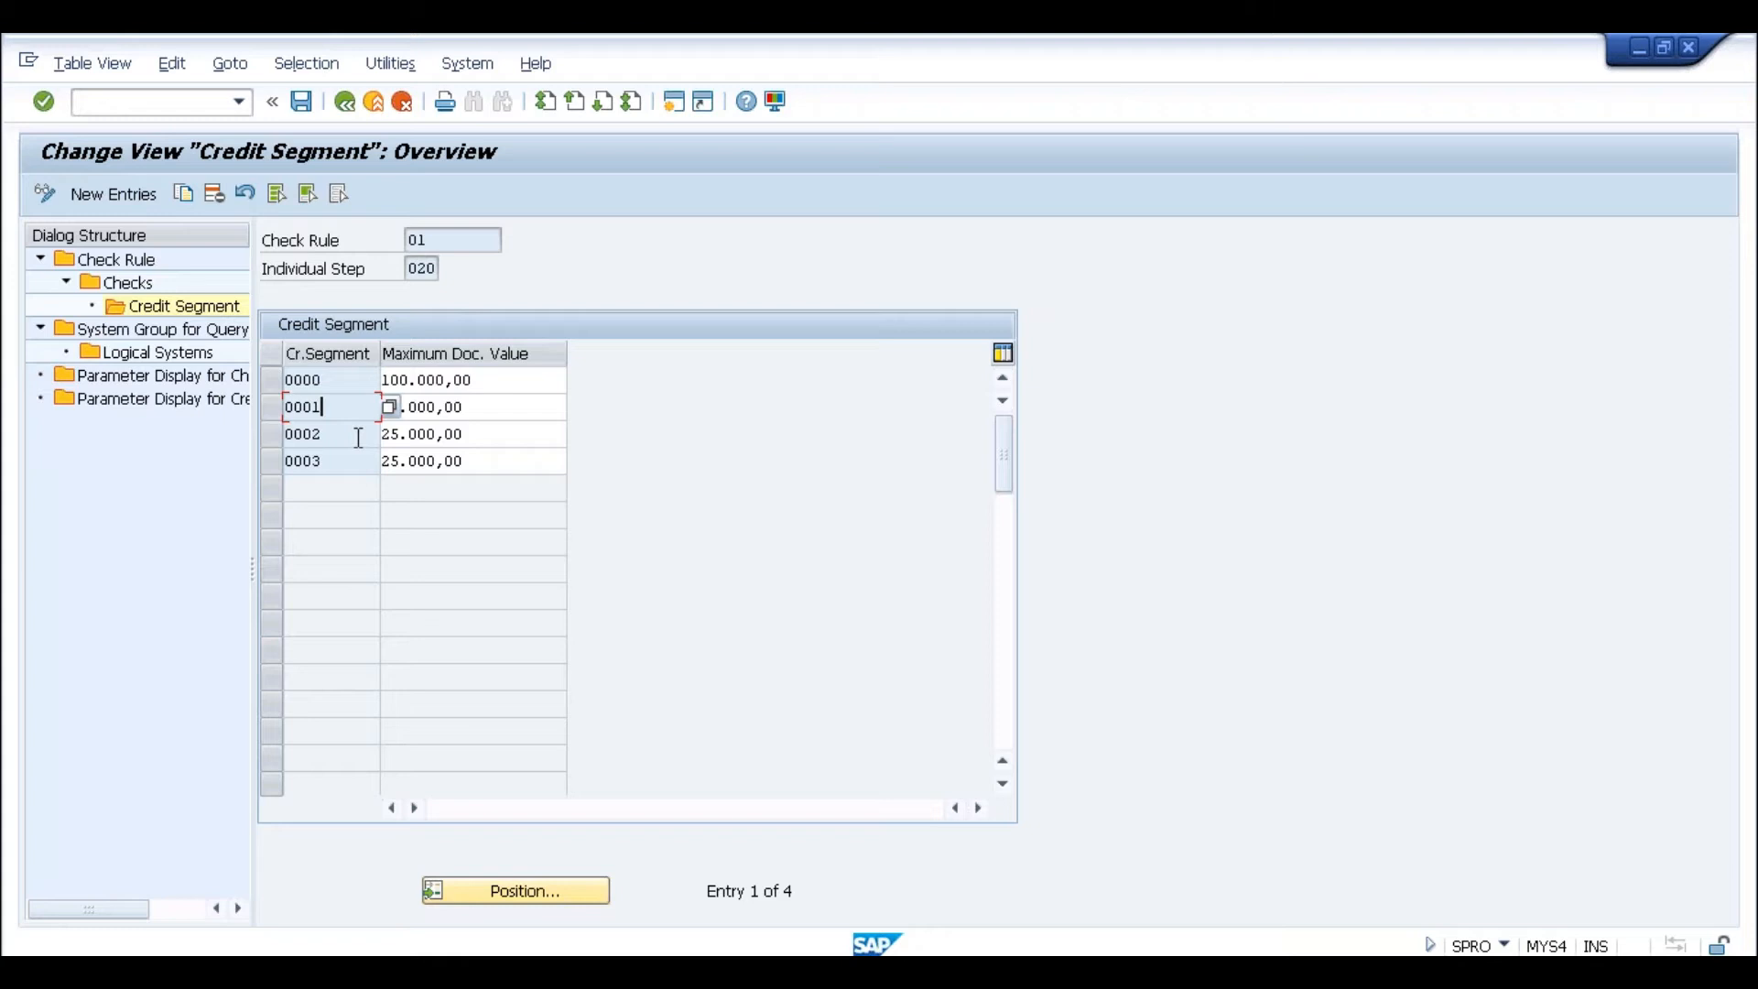
{"action": "left_click", "coordinate": [359, 237]}
{"action": "left_click", "coordinate": [456, 240]}
{"action": "left_click", "coordinate": [357, 381]}
{"action": "left_click", "coordinate": [367, 417]}
{"action": "left_click", "coordinate": [359, 434]}
{"action": "left_click", "coordinate": [352, 464]}
{"action": "left_click", "coordinate": [357, 434]}
{"action": "left_click", "coordinate": [359, 399]}
{"action": "key", "text": "Tab"}
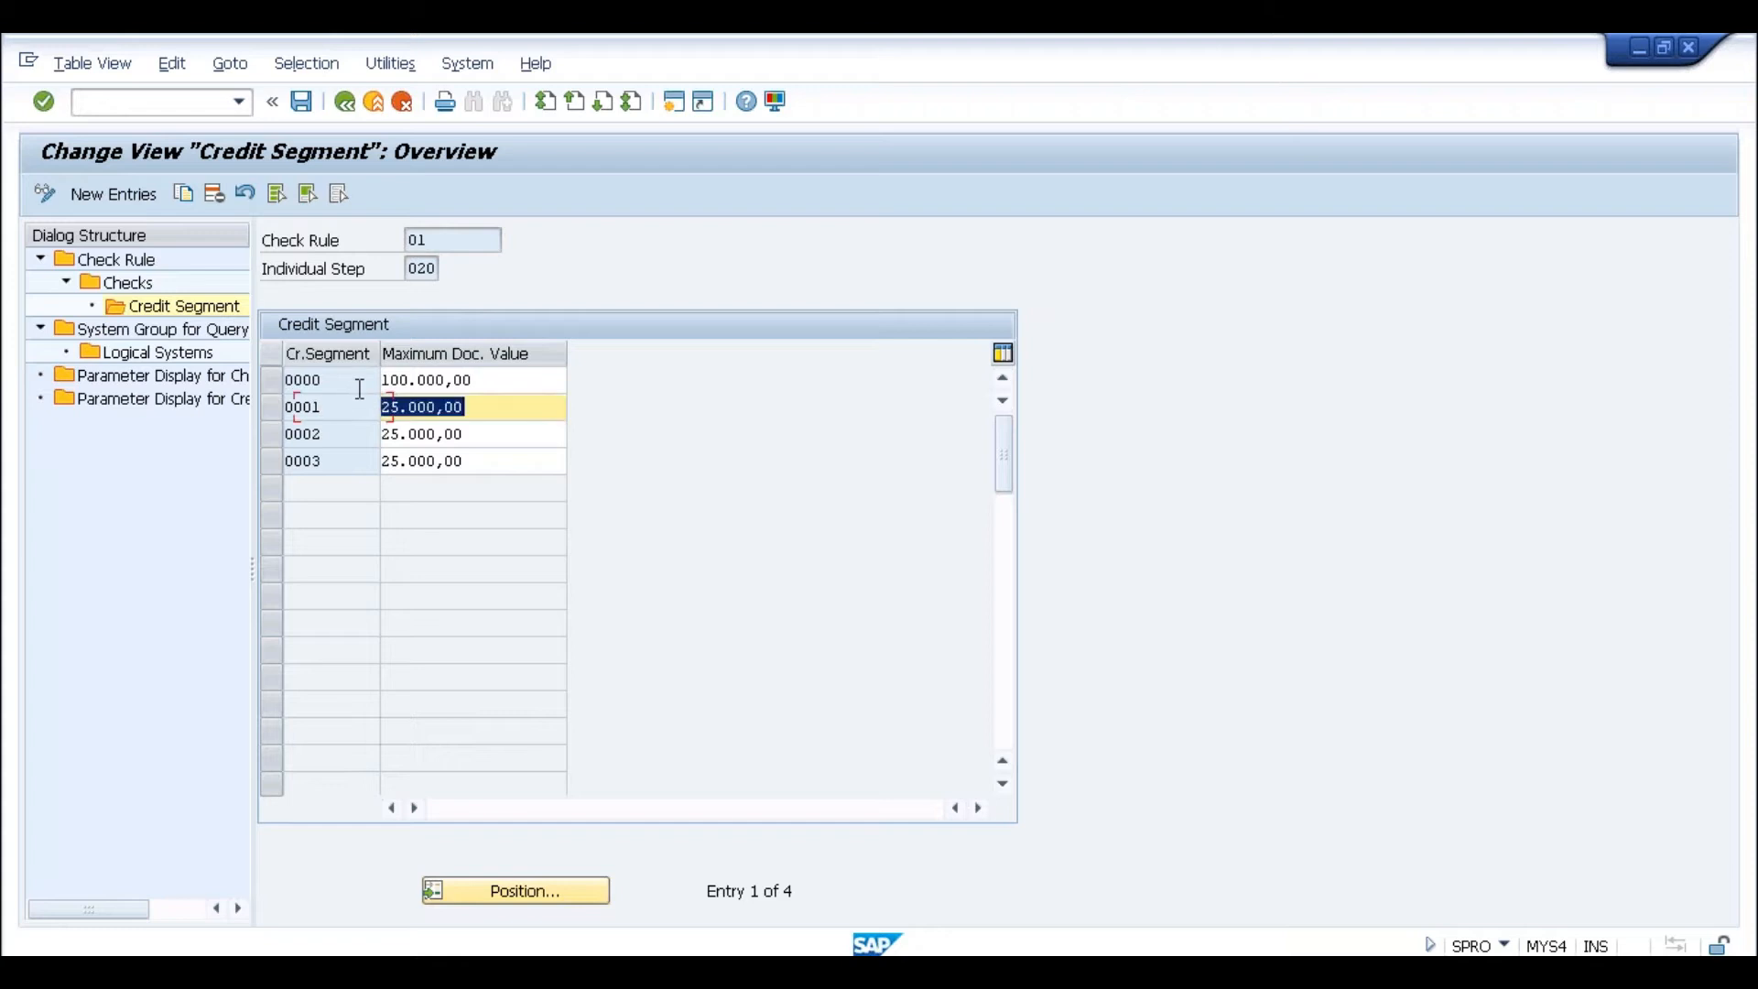
Step: Compare the step 020 segment values with SLOG's automatic credit control for risk class A and the business partner's assigned check rule
{"action": "key", "text": "alt+Tab"}
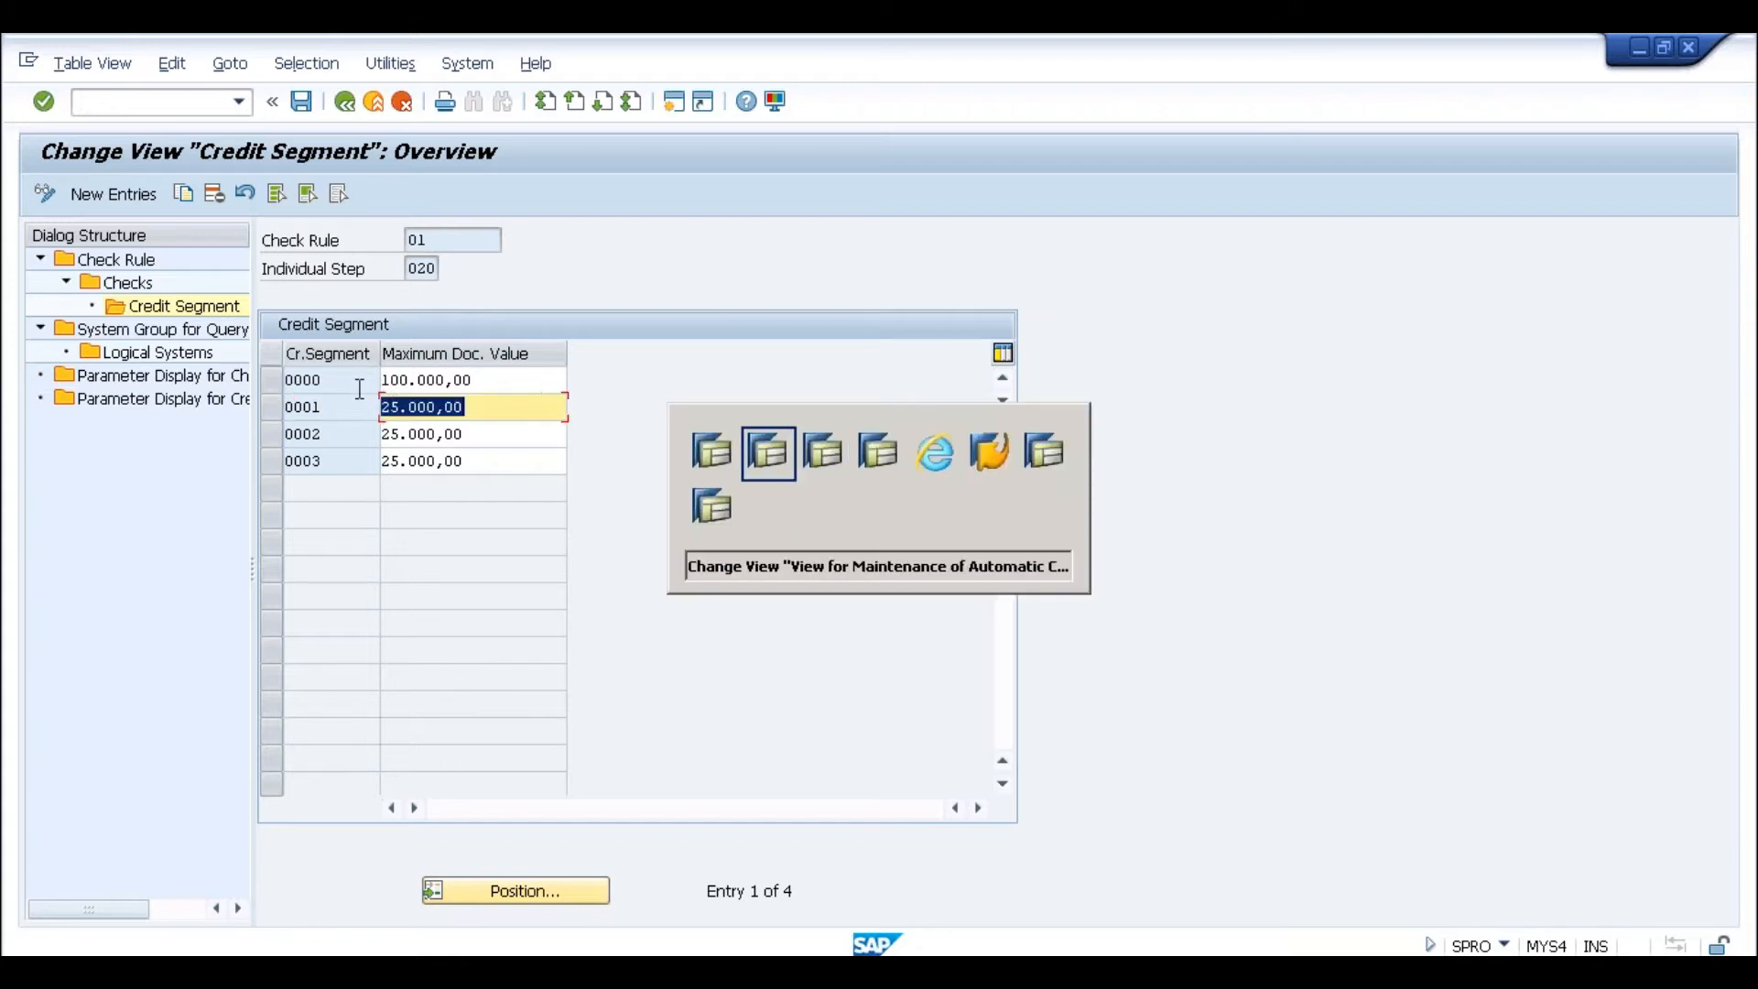
{"action": "key", "text": "Escape"}
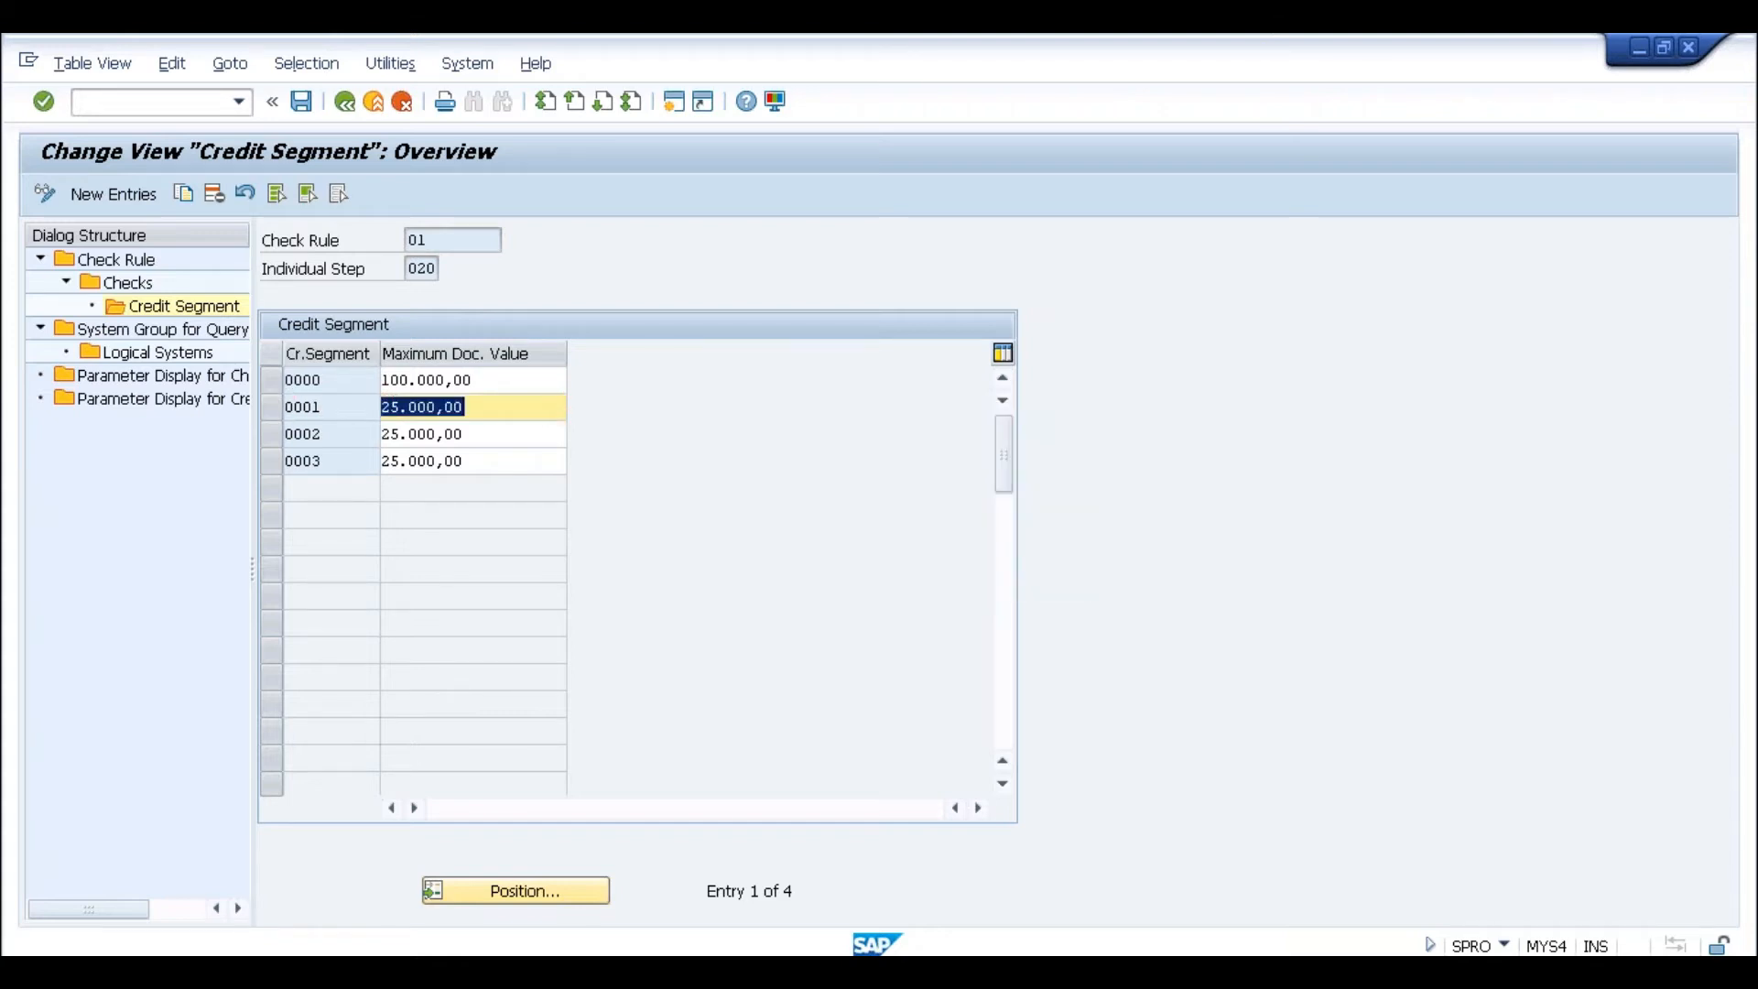
{"action": "key", "text": "alt+Tab"}
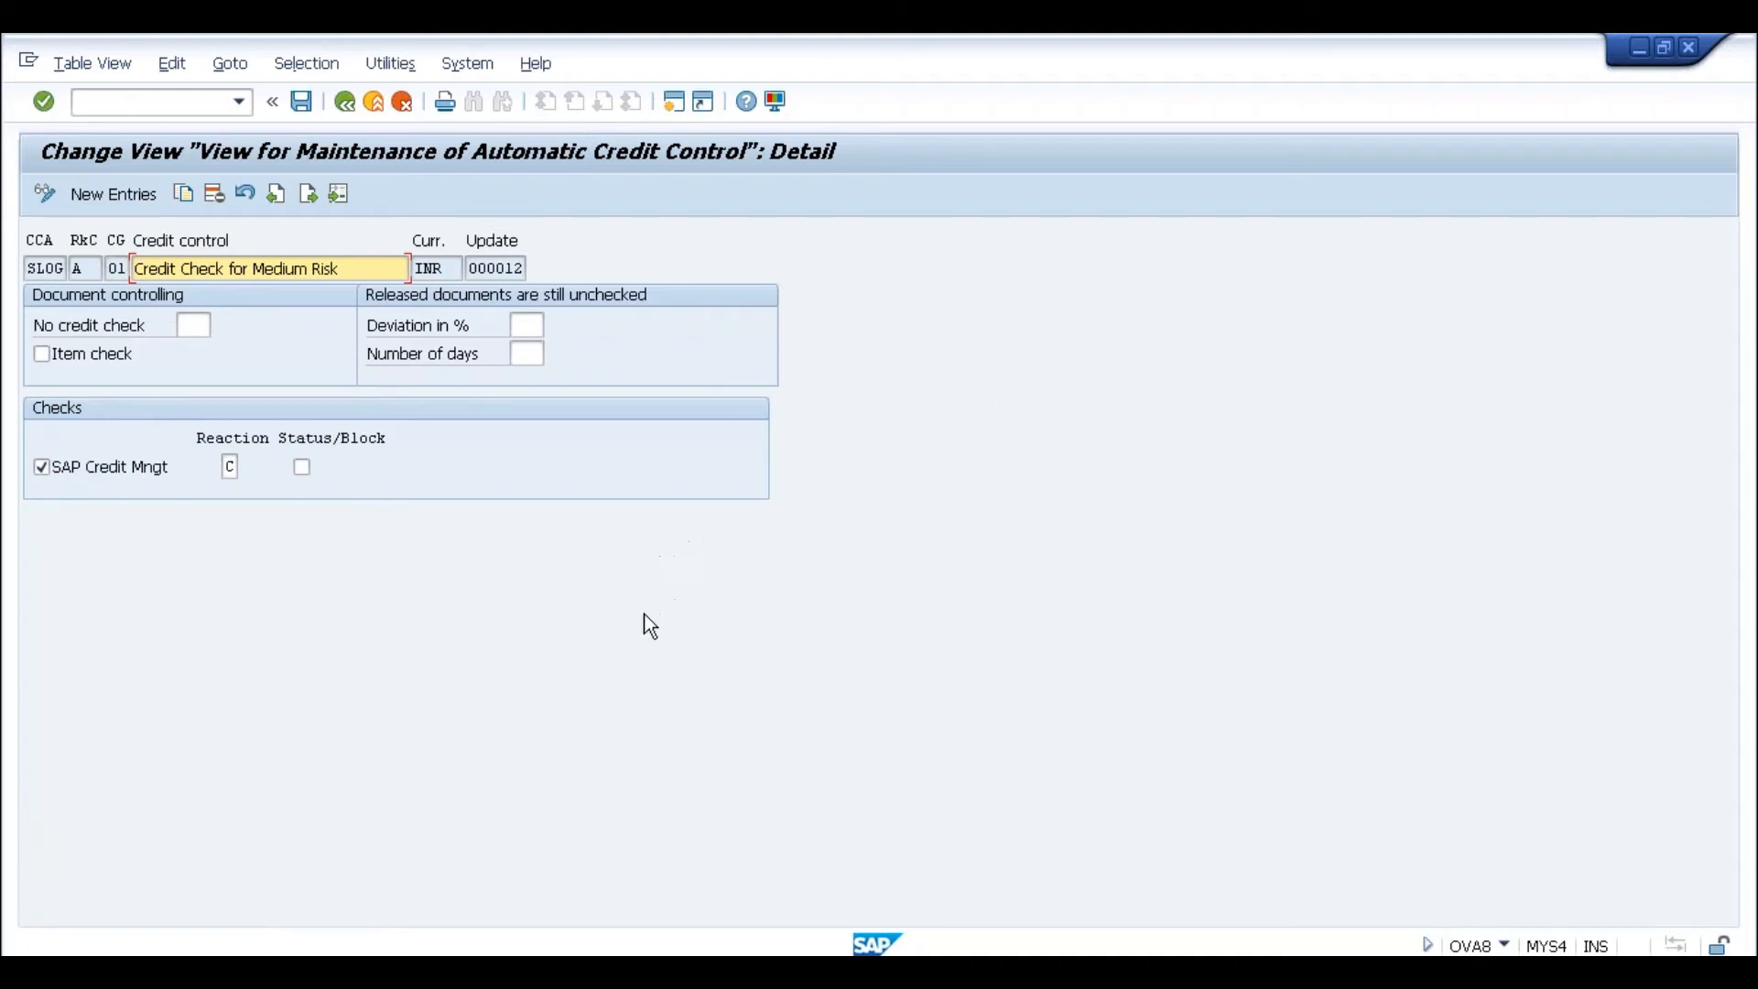
{"action": "key", "text": "alt+Tab"}
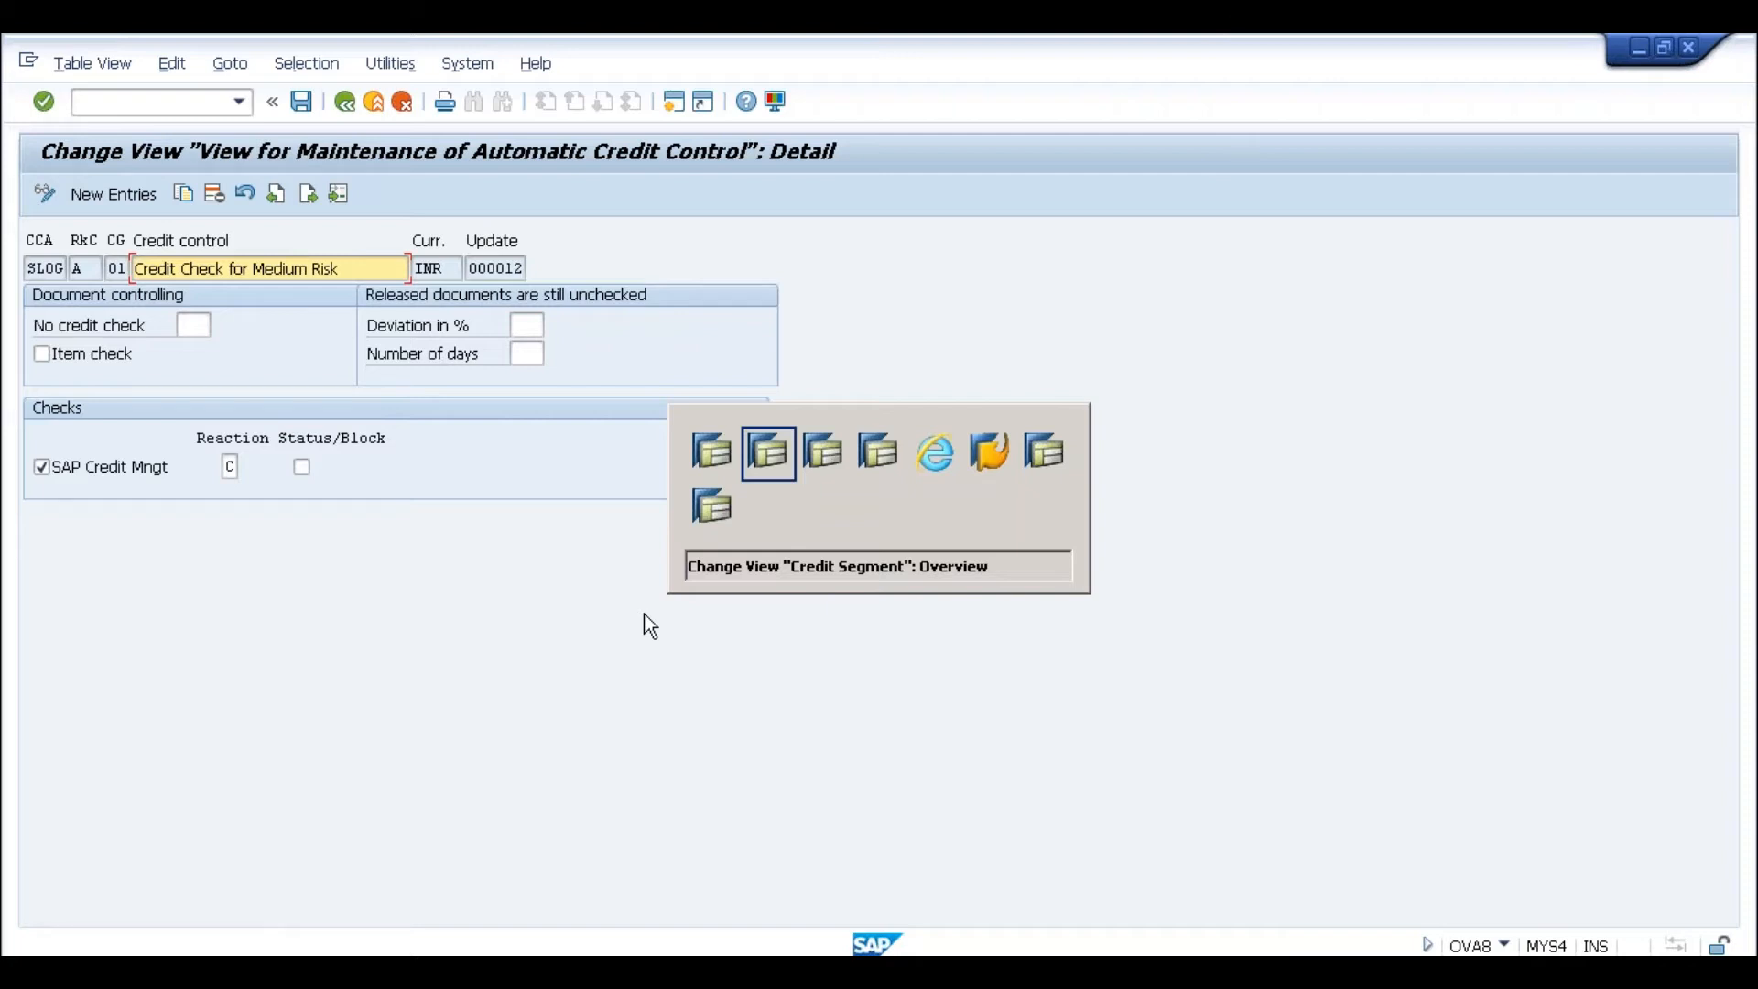
{"action": "key", "text": "alt+Tab"}
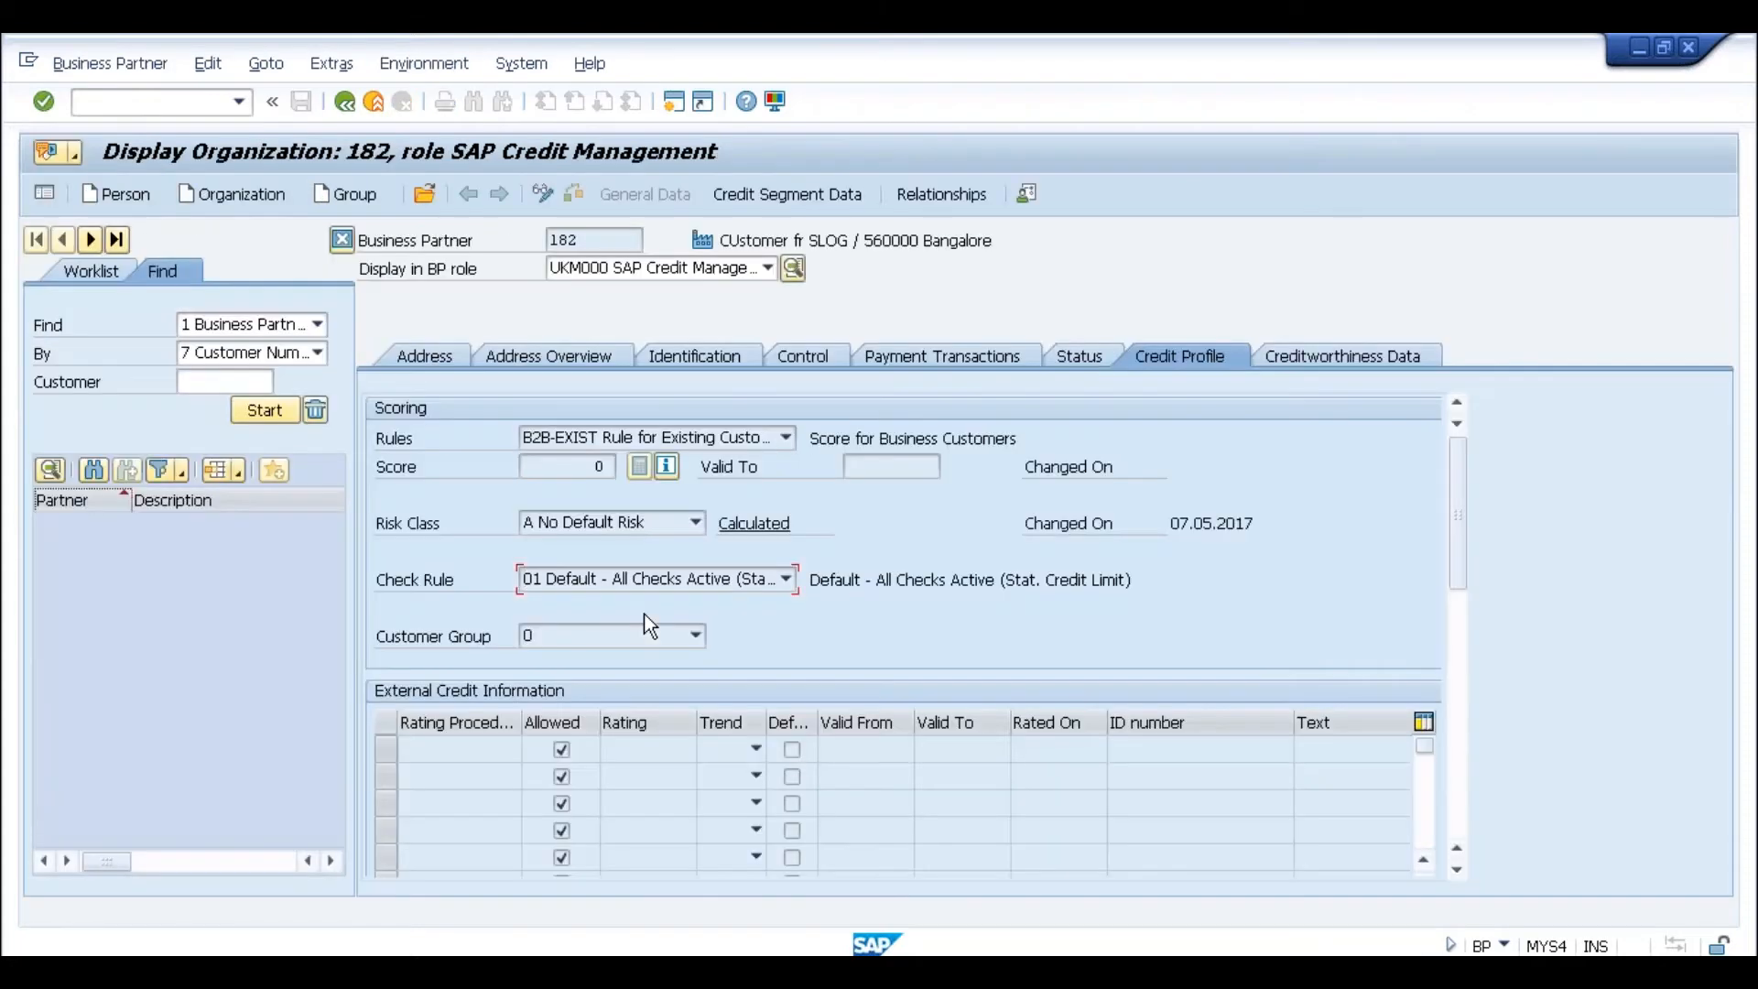
{"action": "key", "text": "alt+Tab"}
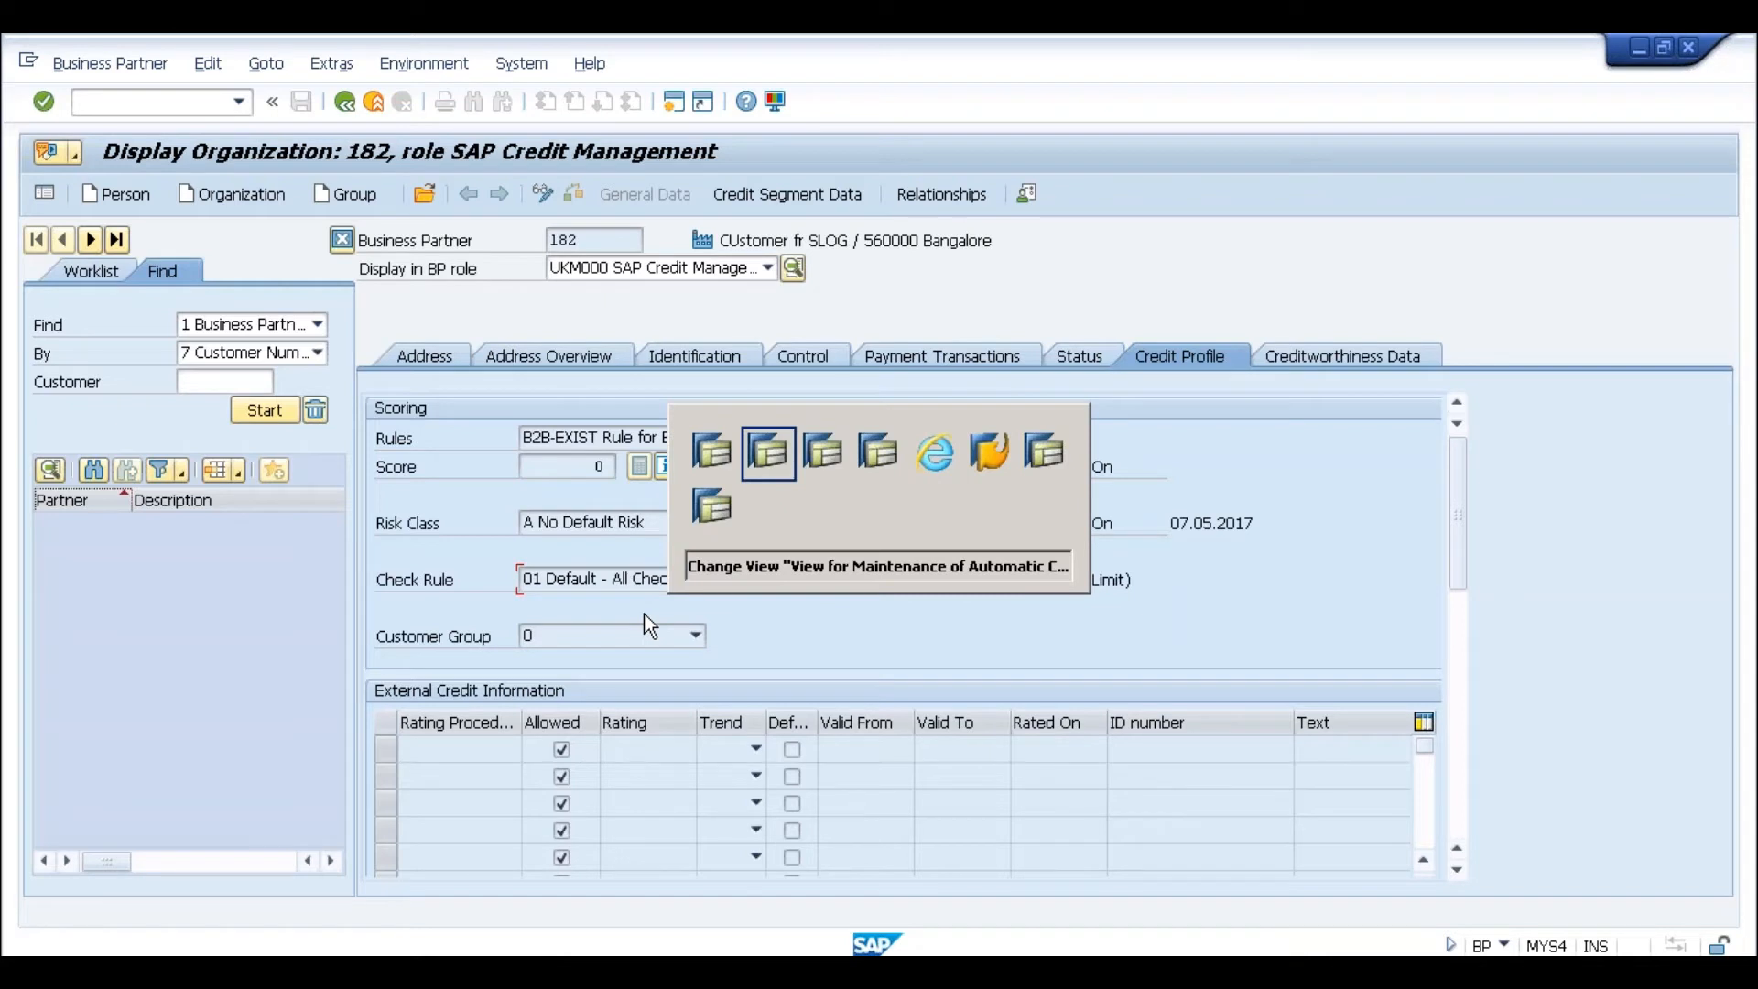
{"action": "key", "text": "alt+Tab"}
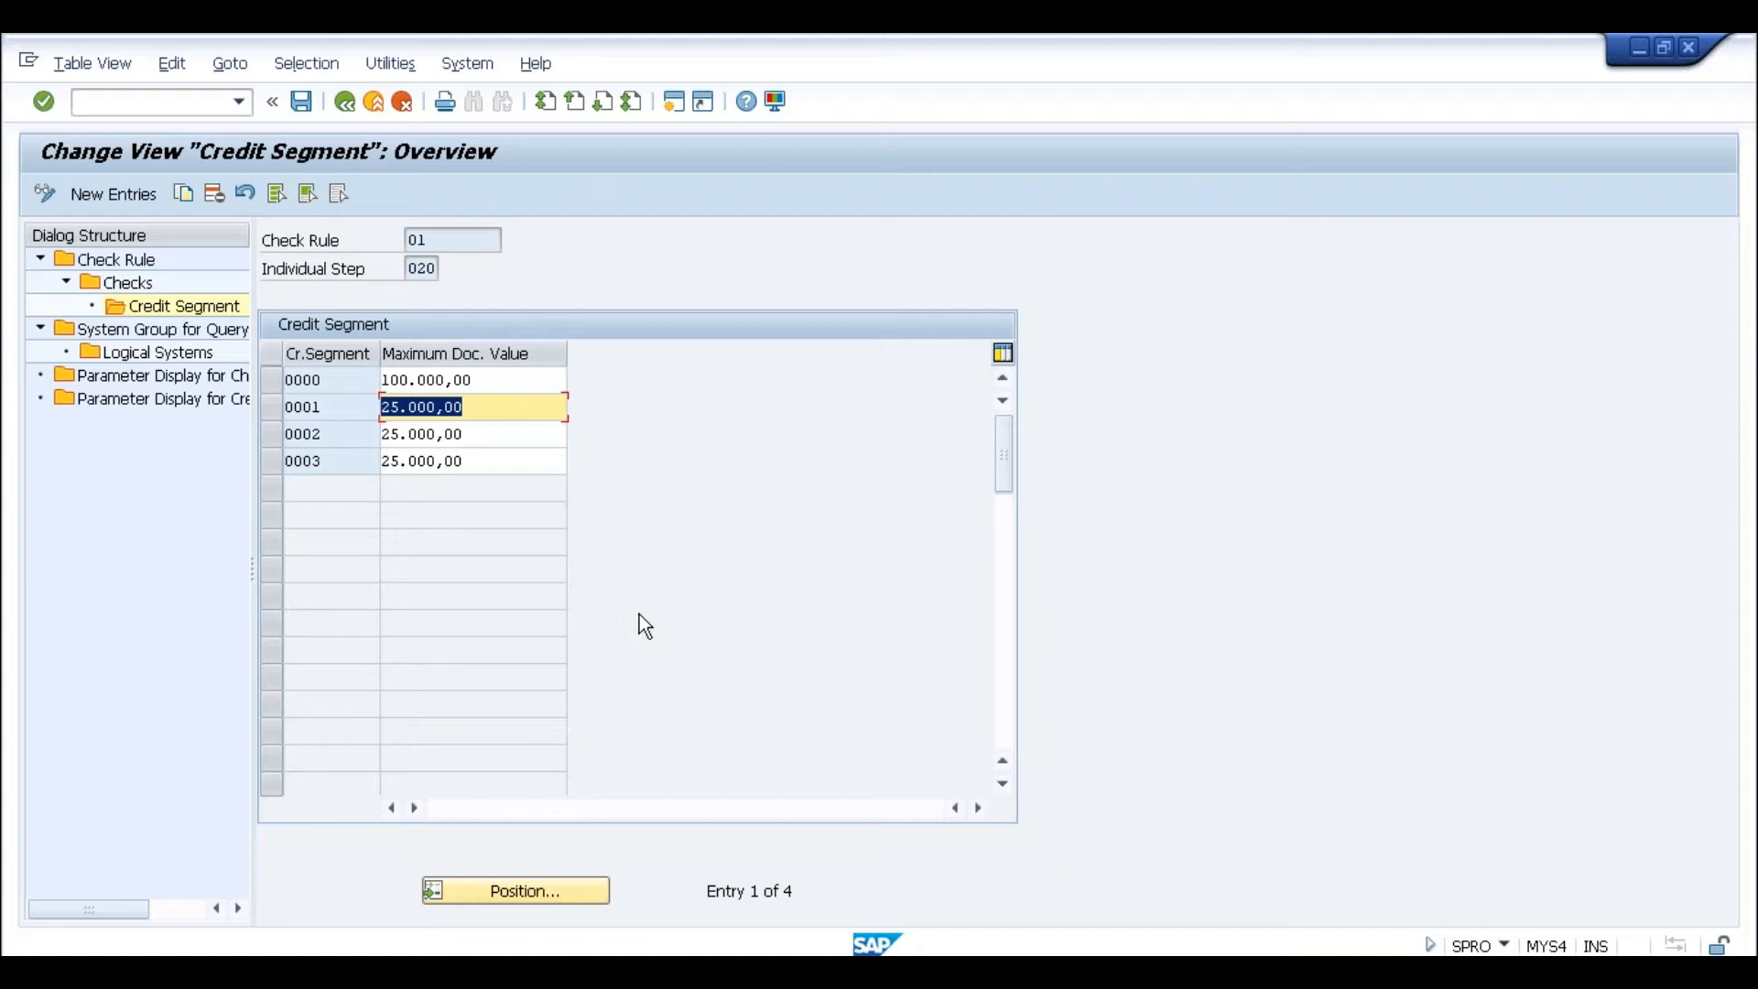
{"action": "left_click", "coordinate": [498, 406]}
{"action": "key", "text": "Down"}
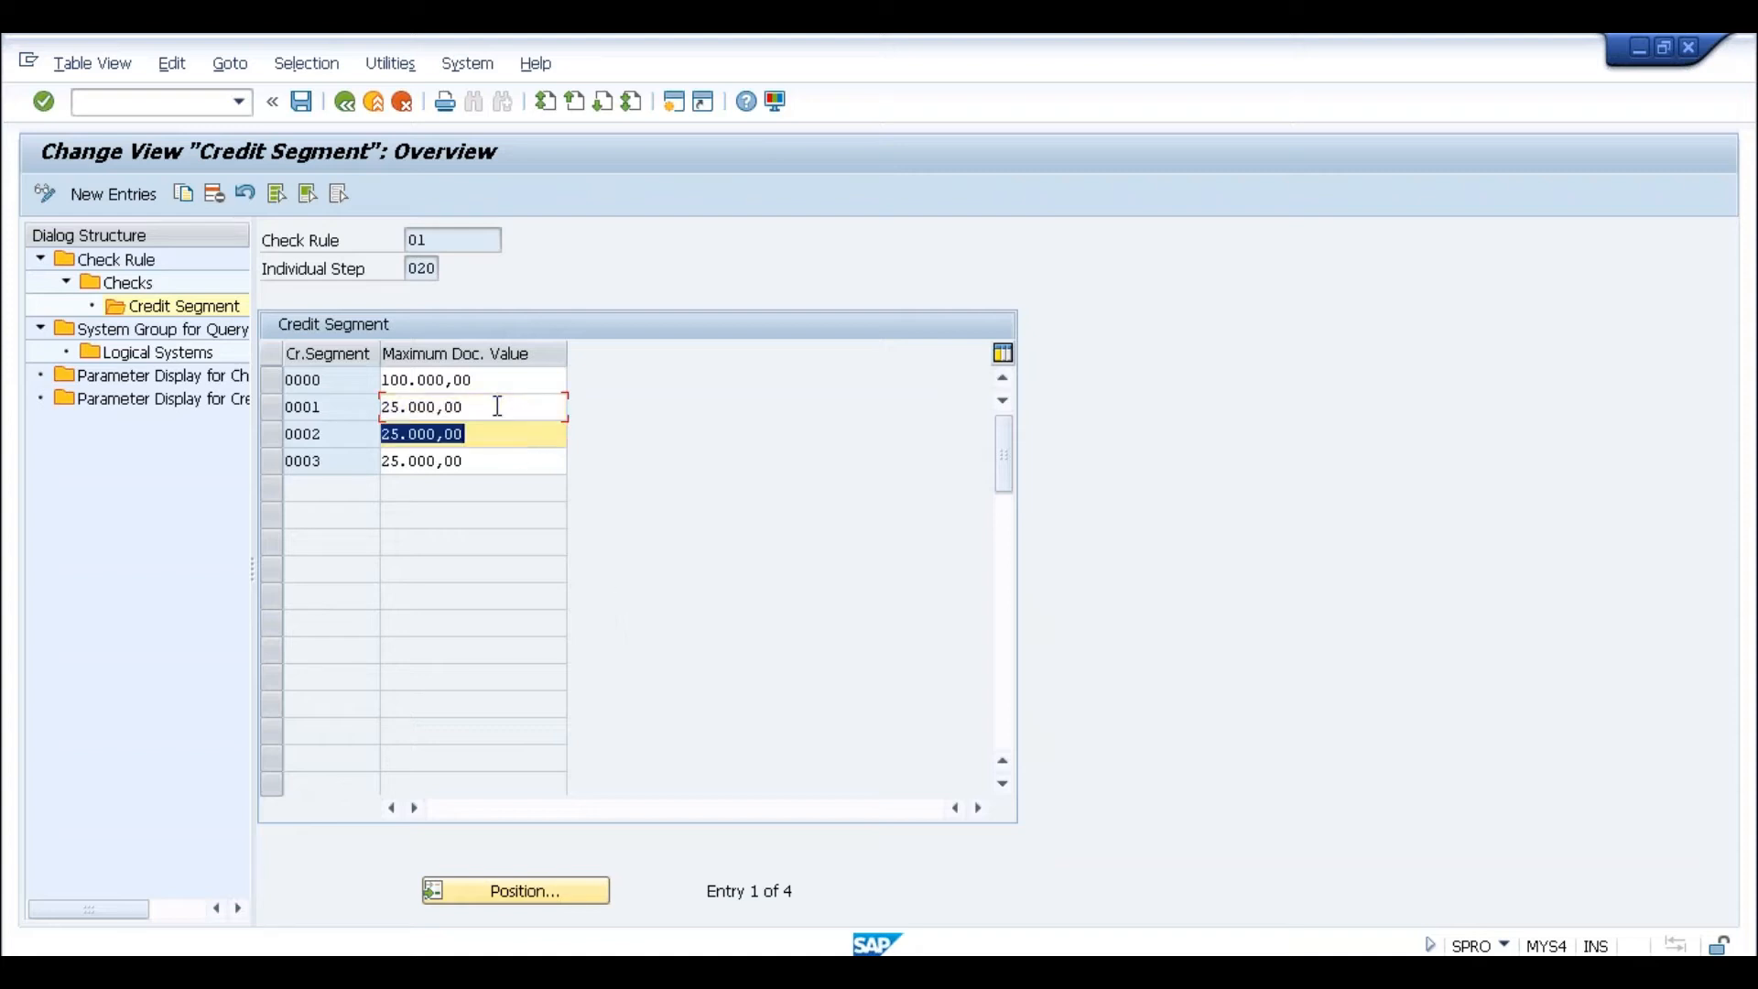
Step: Review the business partner's SLOG credit segment data and the check rule in its credit profile, and return to the Credit Segment view
{"action": "key", "text": "alt+Tab"}
{"action": "key", "text": "alt+Tab"}
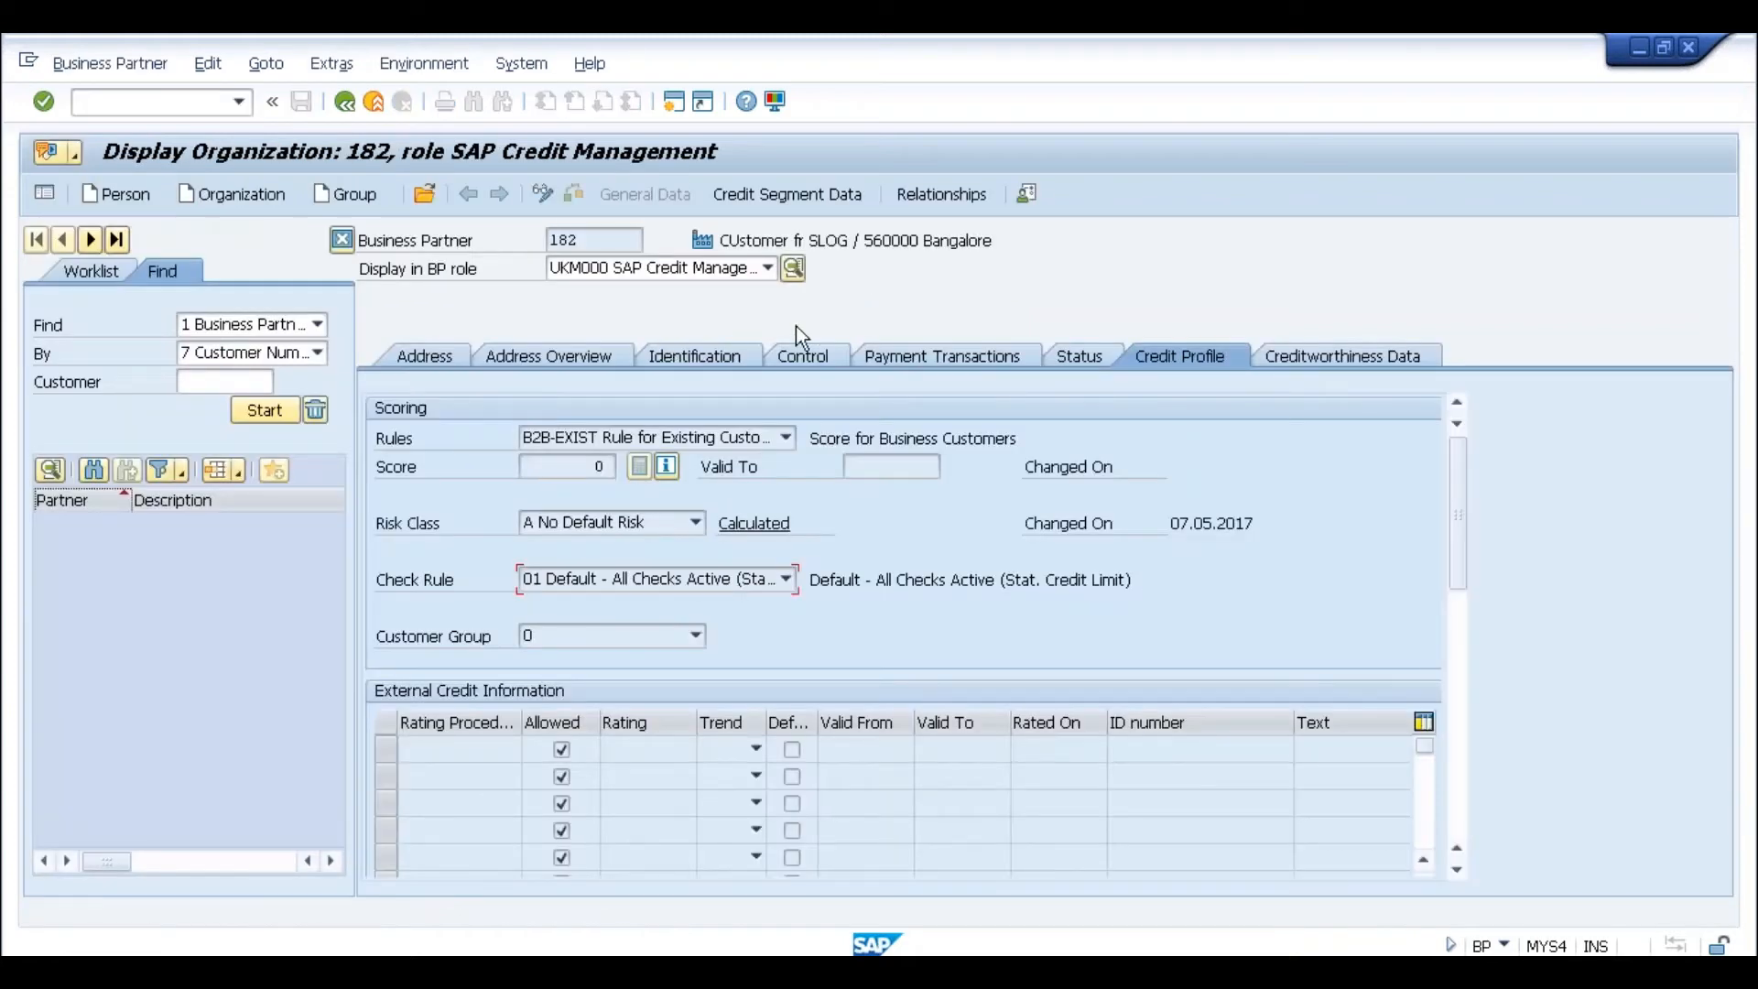
{"action": "left_click", "coordinate": [798, 196]}
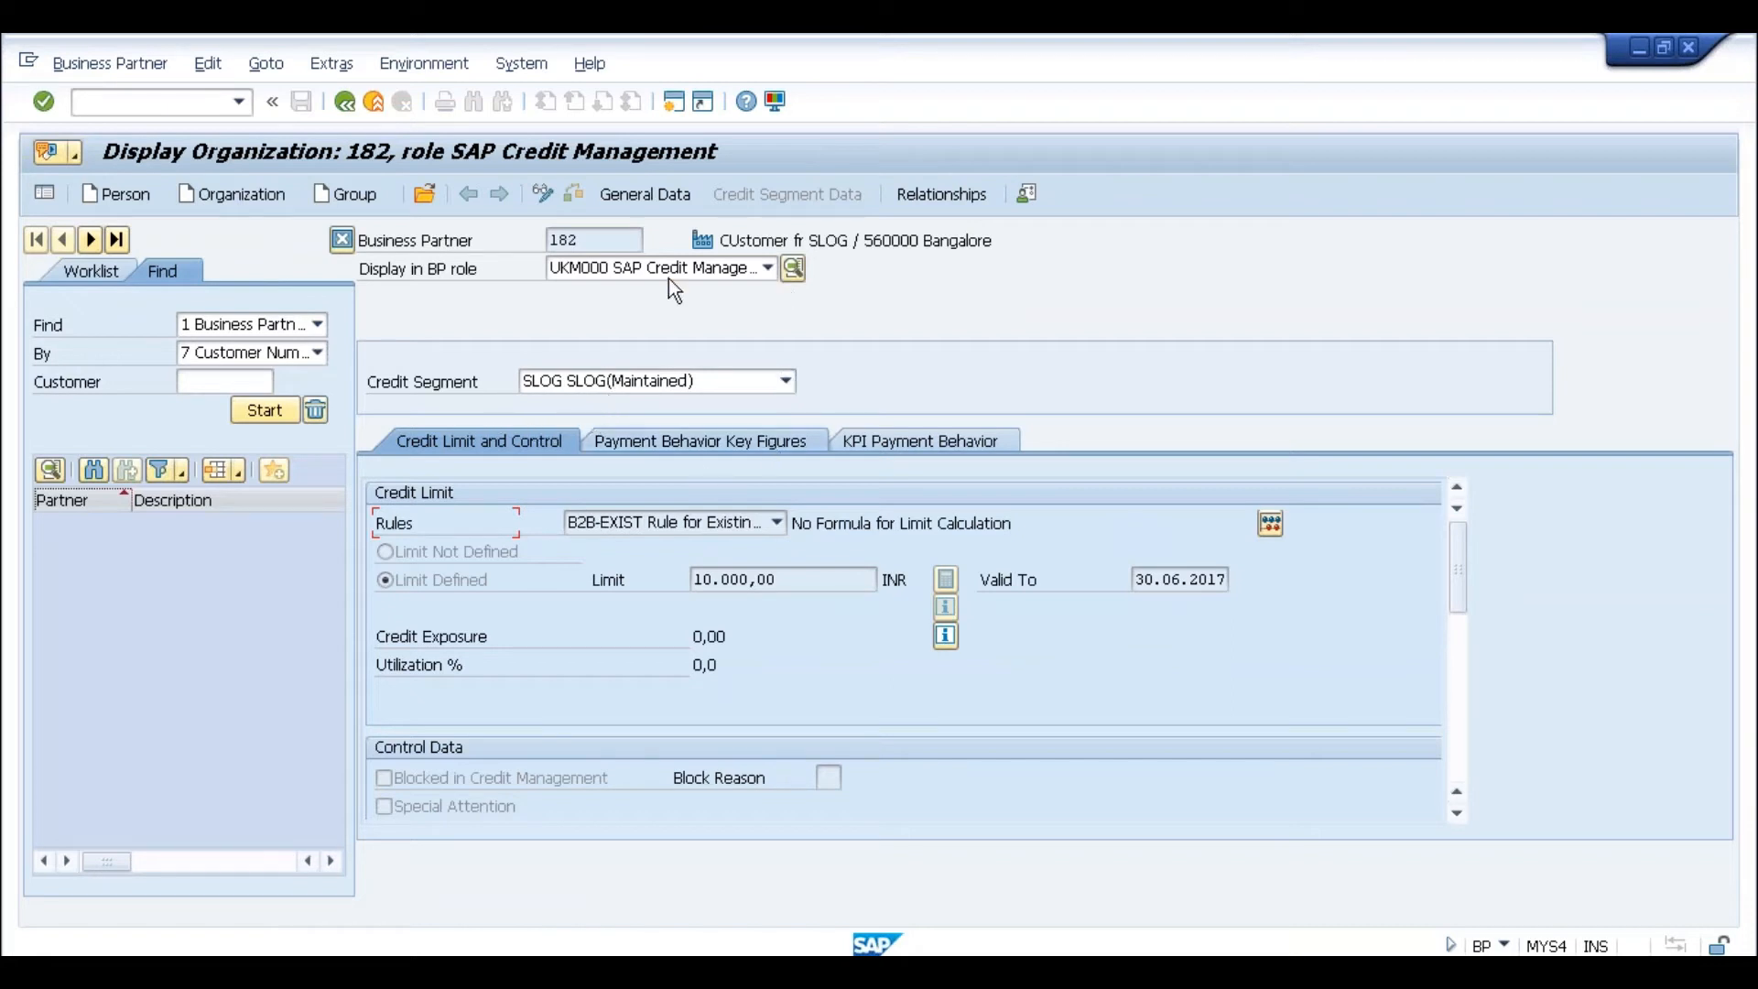
{"action": "left_click", "coordinate": [652, 200]}
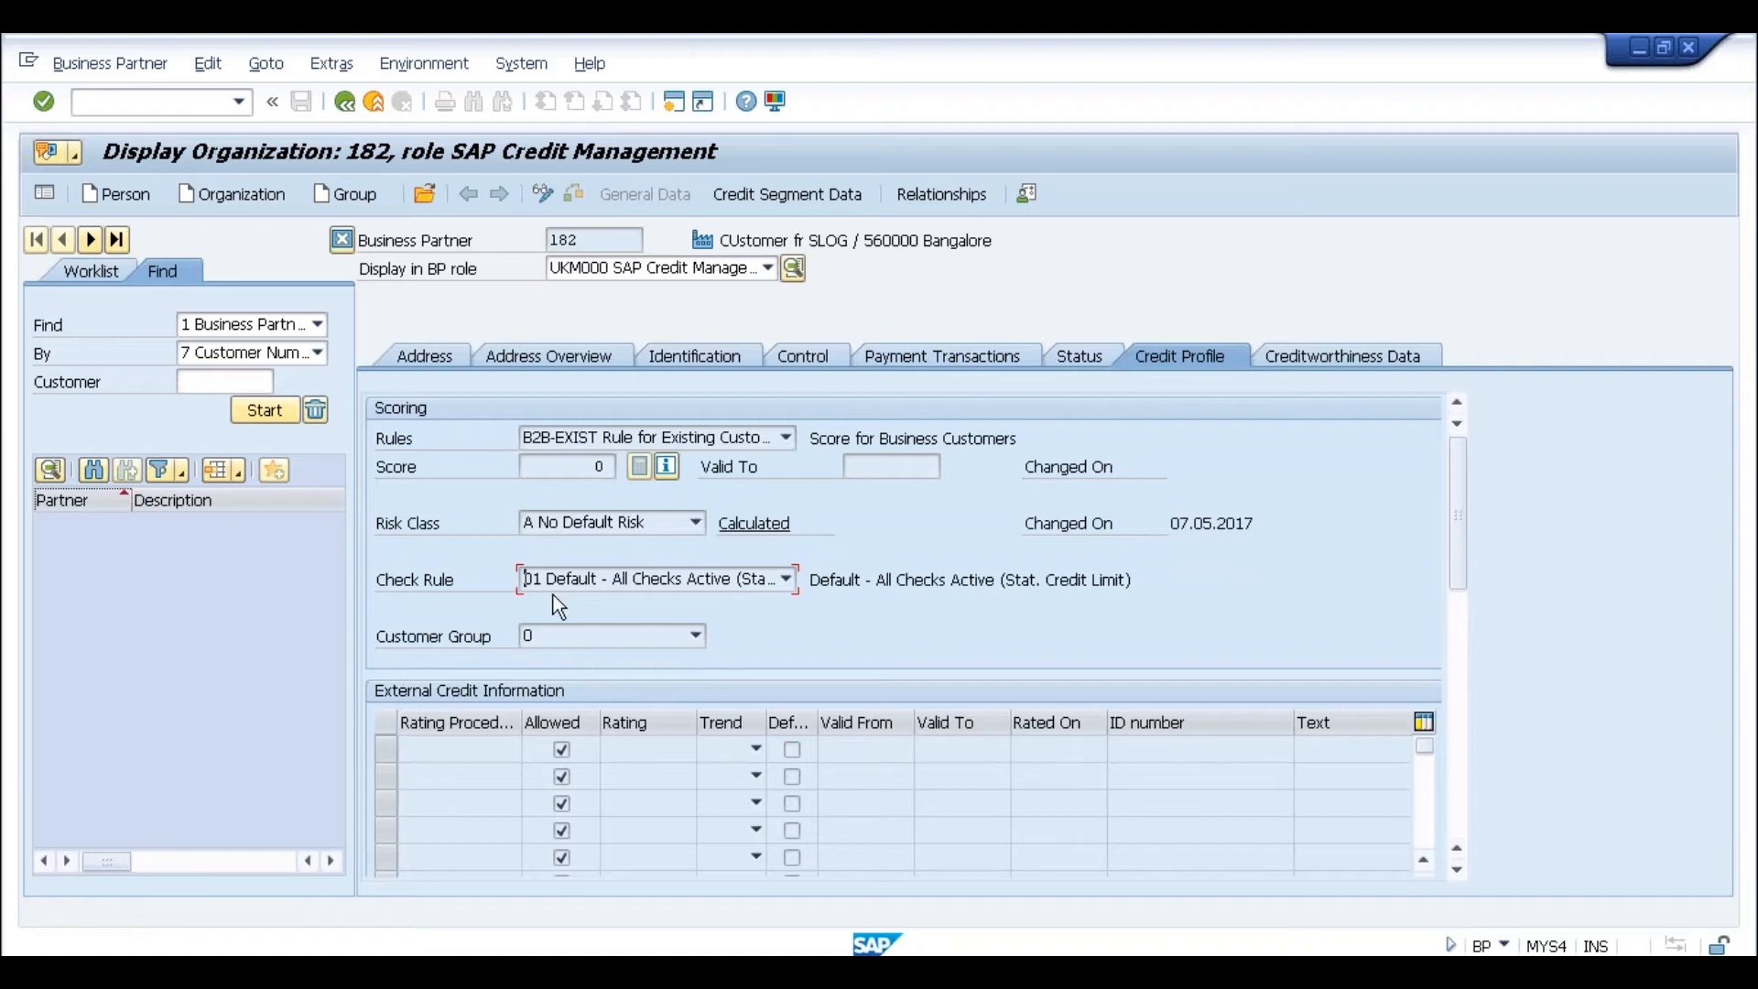
{"action": "key", "text": "alt+Tab"}
{"action": "key", "text": "alt+Tab"}
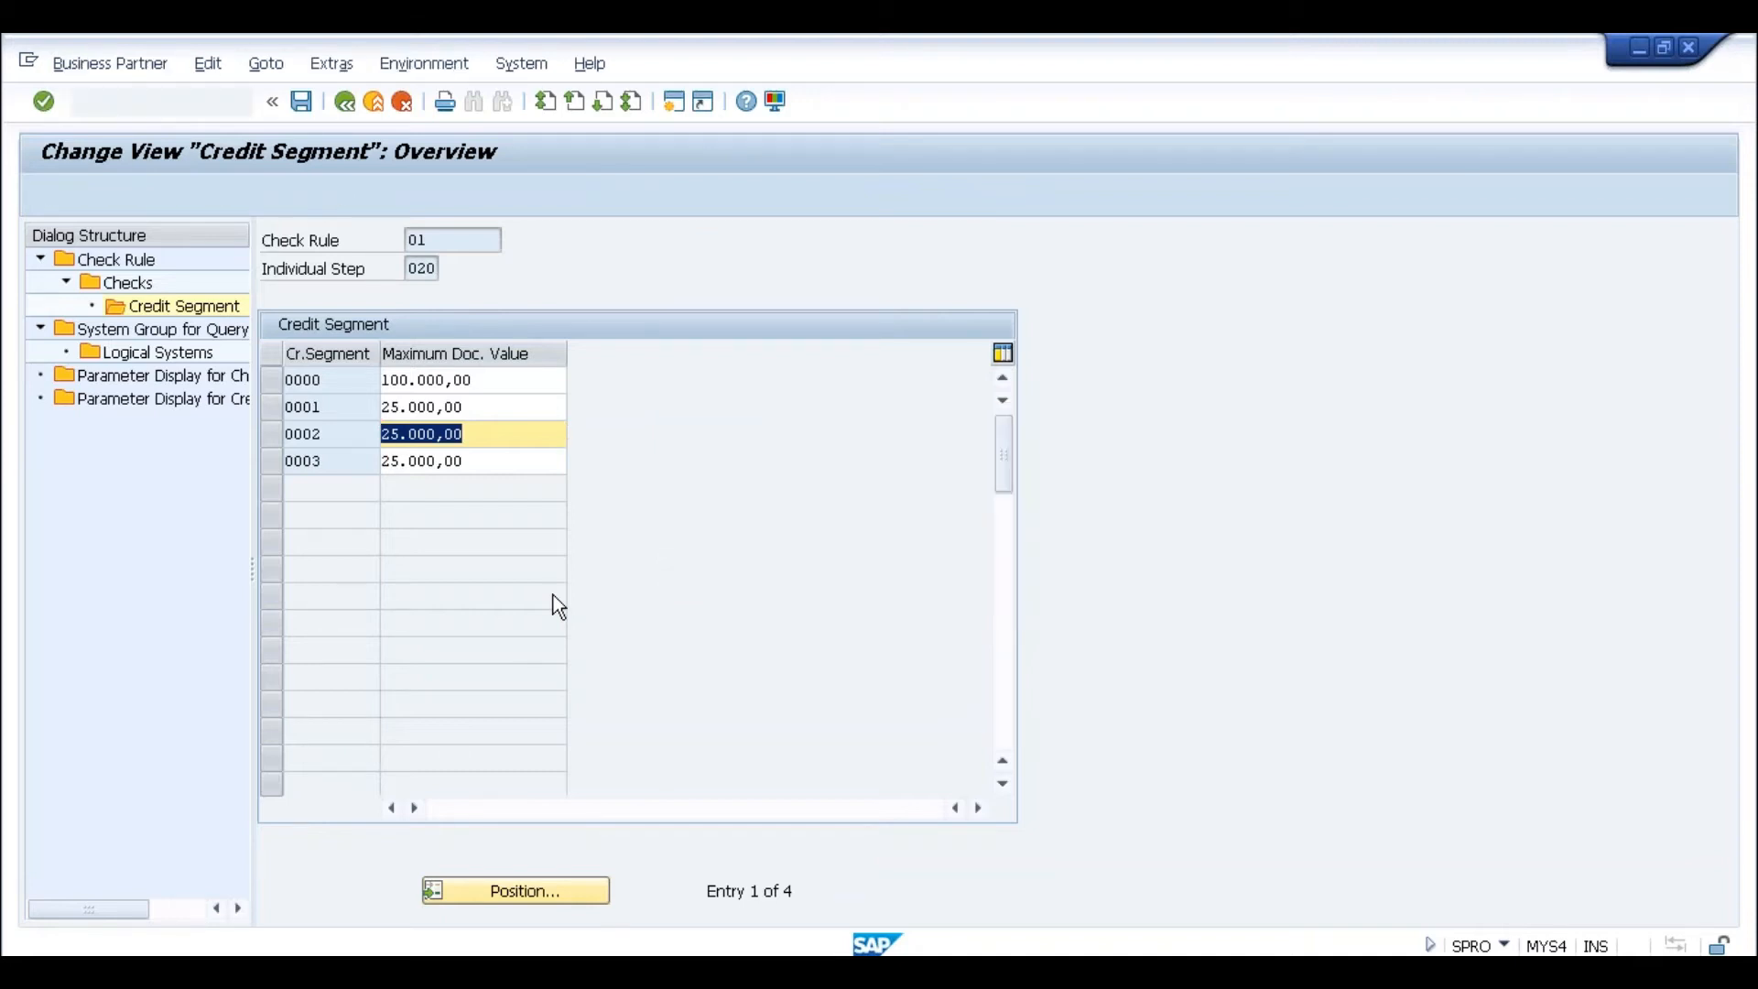
{"action": "key", "text": "alt+Tab"}
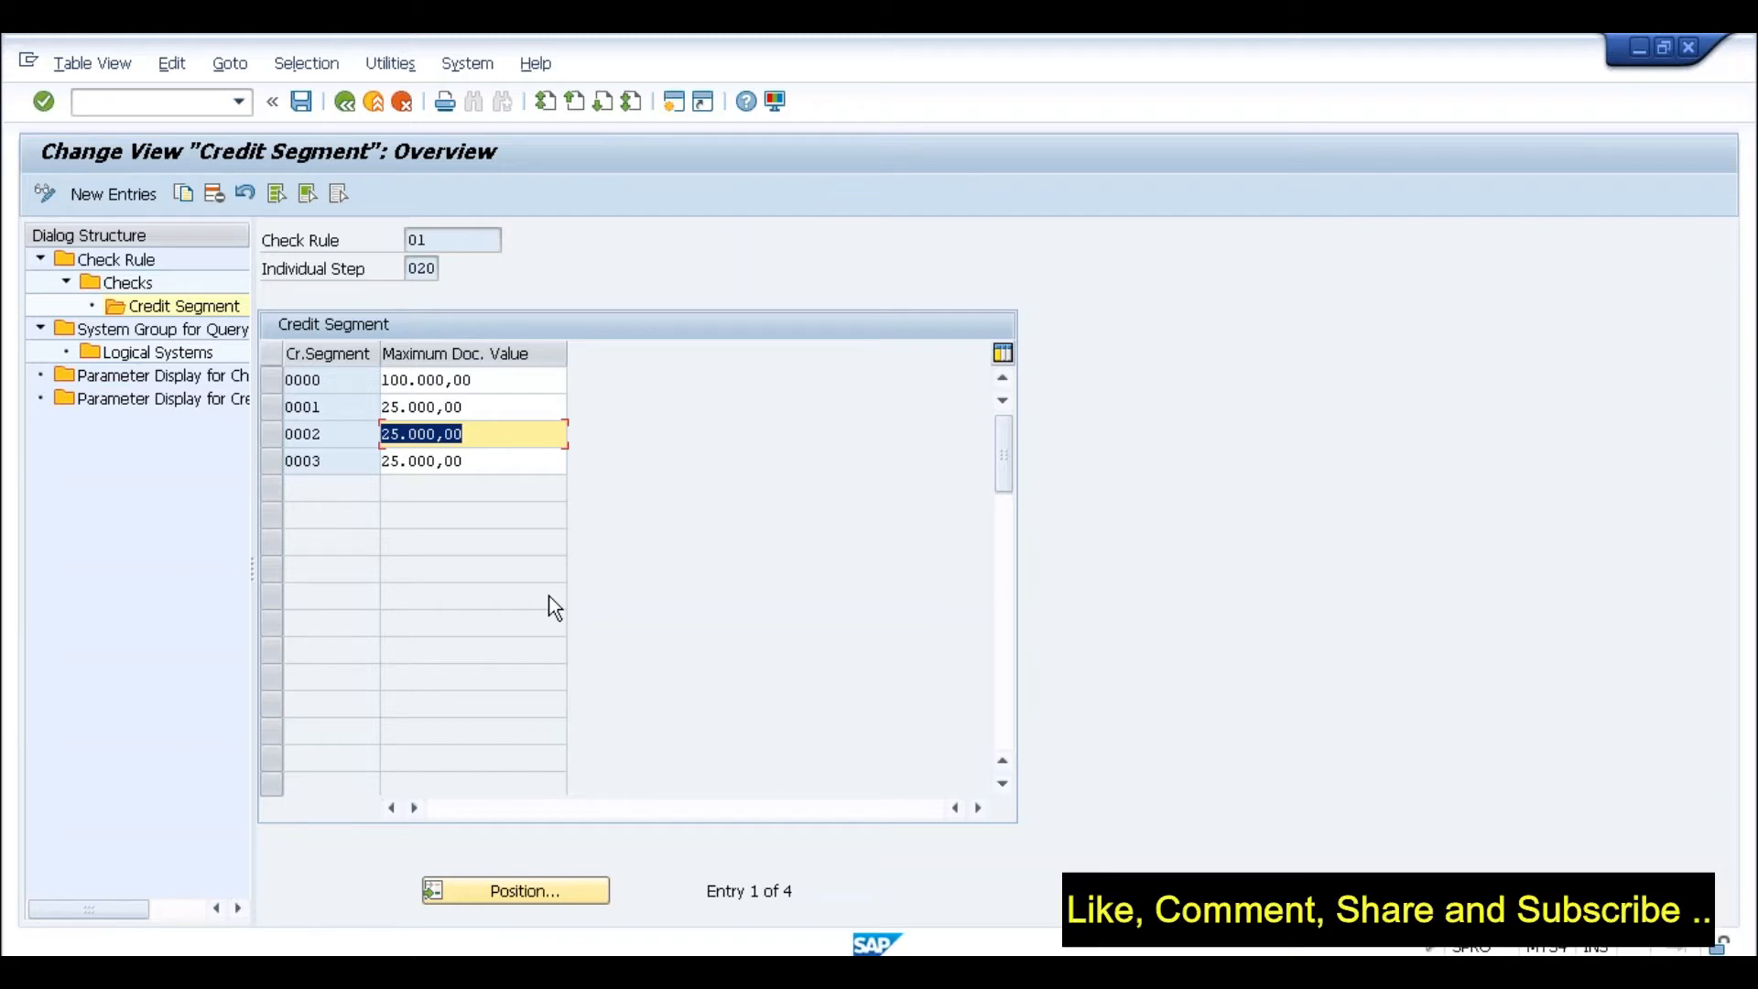
Step: Enter credit segment SLOG with a maximum document value of 100000 for step 020 of check rule 01, and exit to the IMG
{"action": "left_click", "coordinate": [346, 409]}
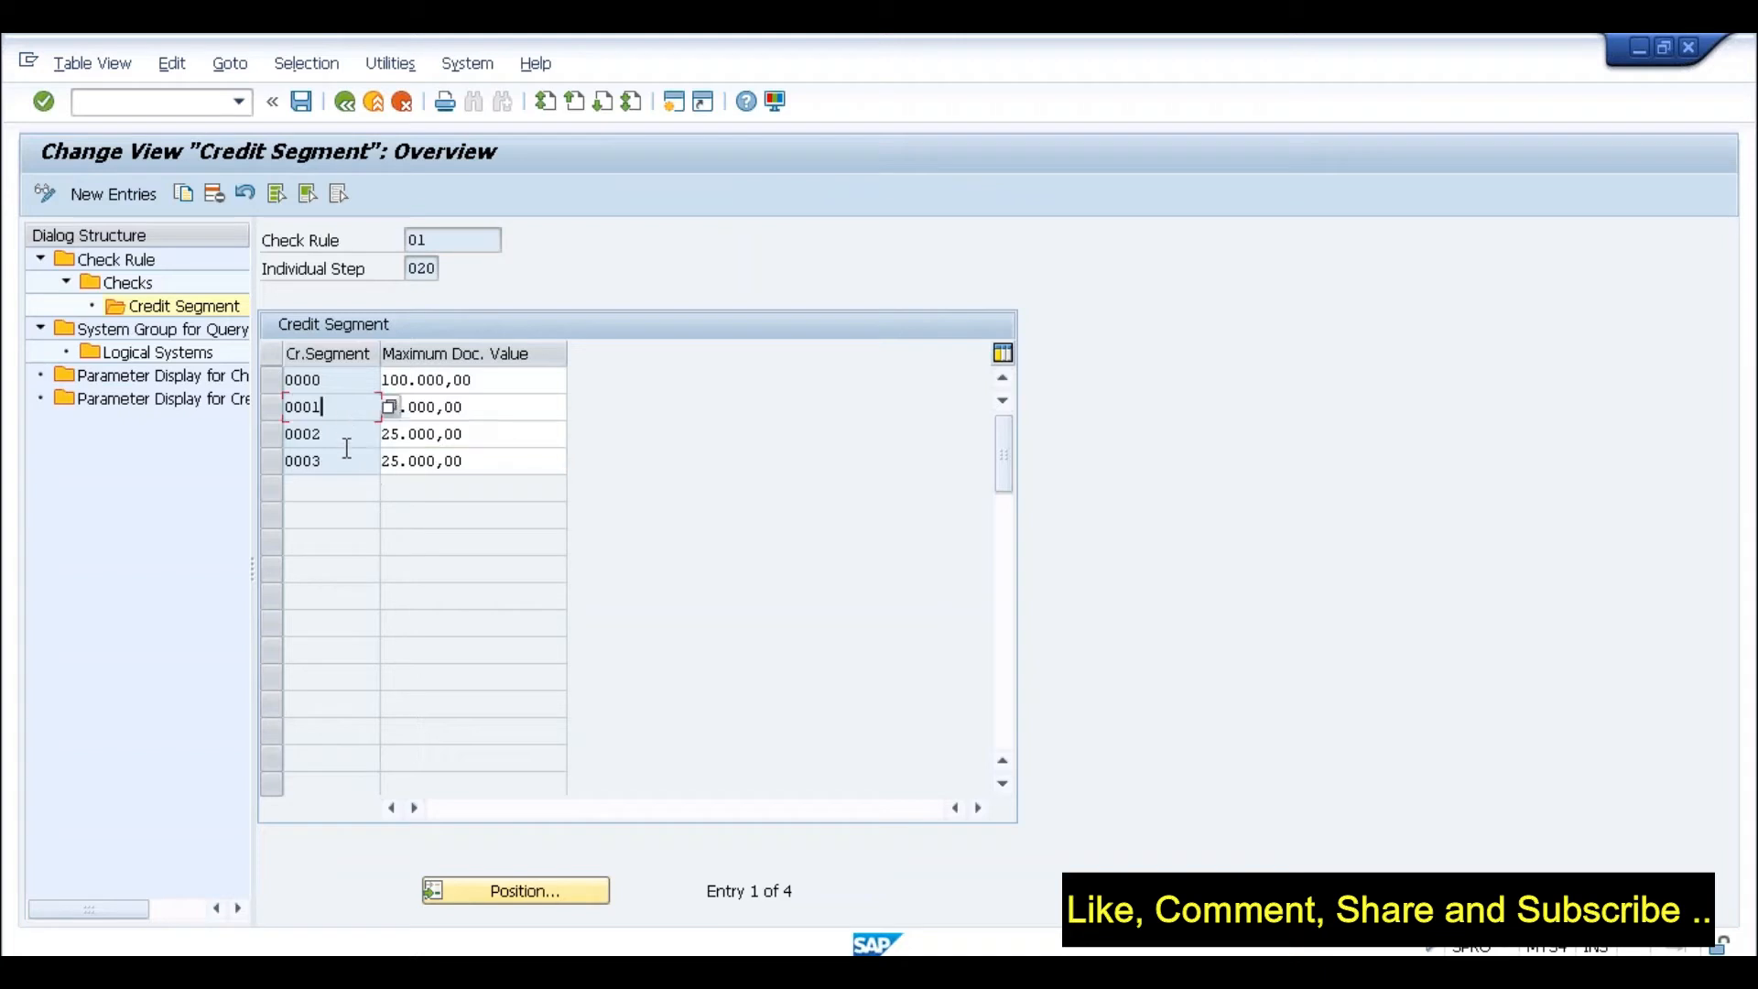
{"action": "left_click", "coordinate": [123, 201]}
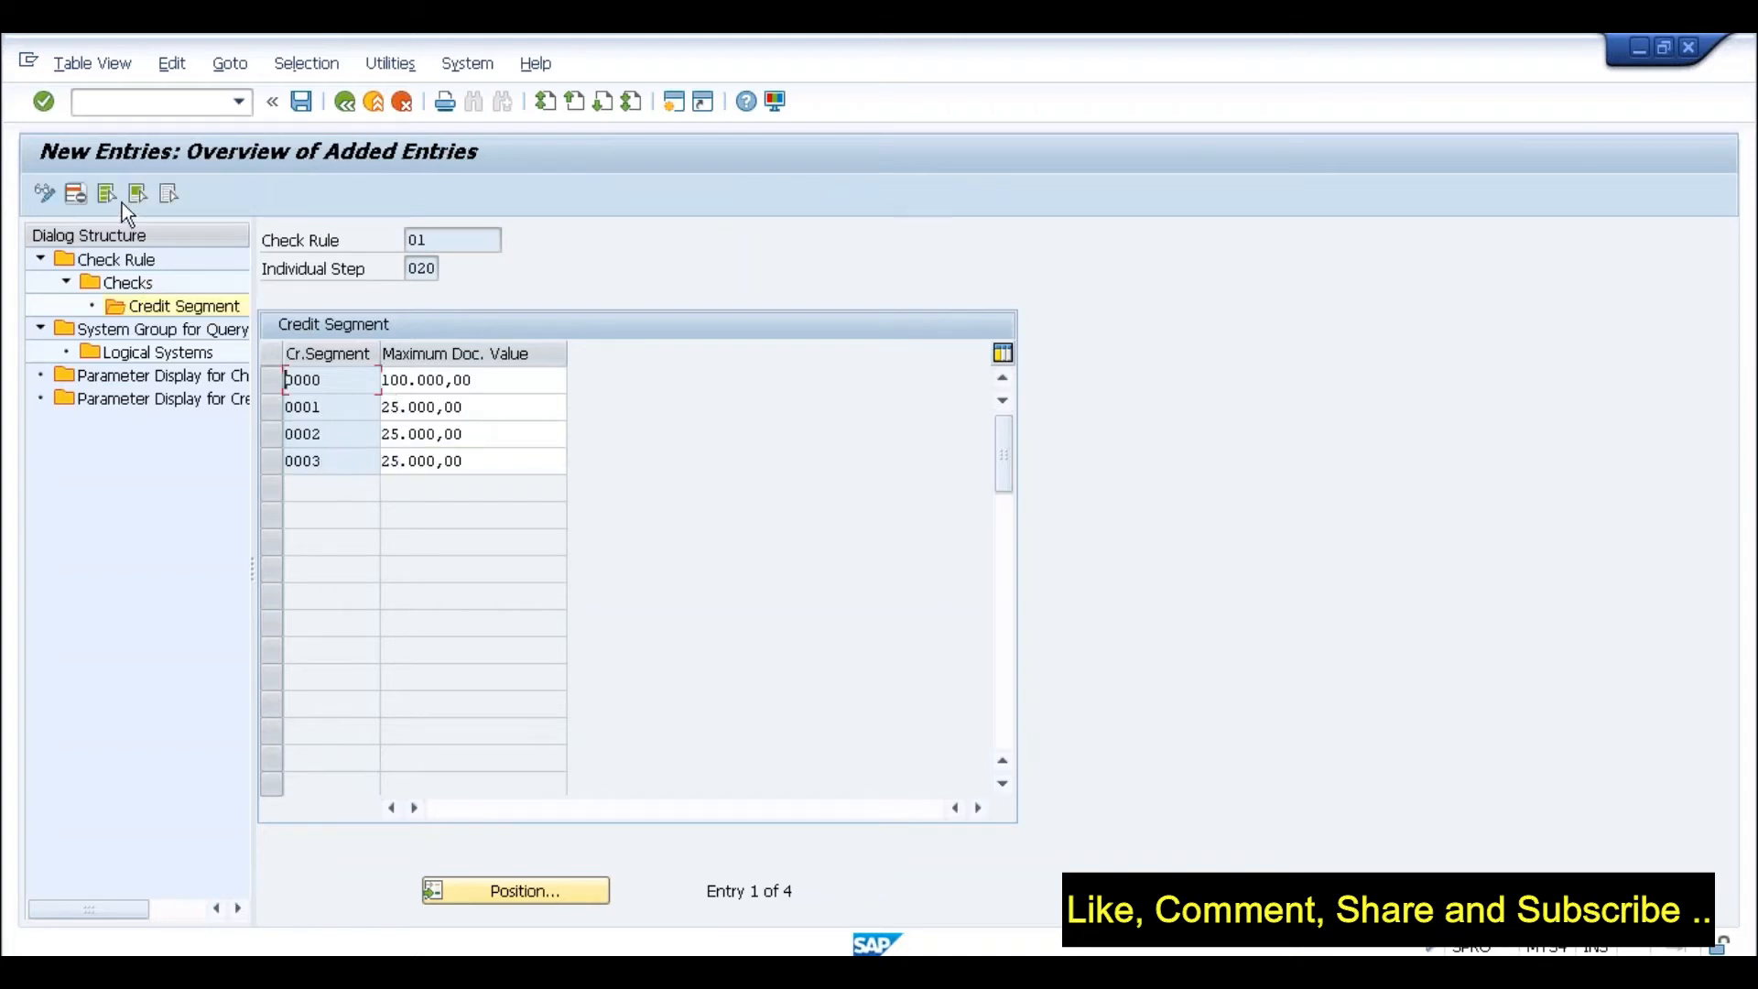
{"action": "type", "text": "slog"}
{"action": "key", "text": "Tab"}
{"action": "type", "text": "100000"}
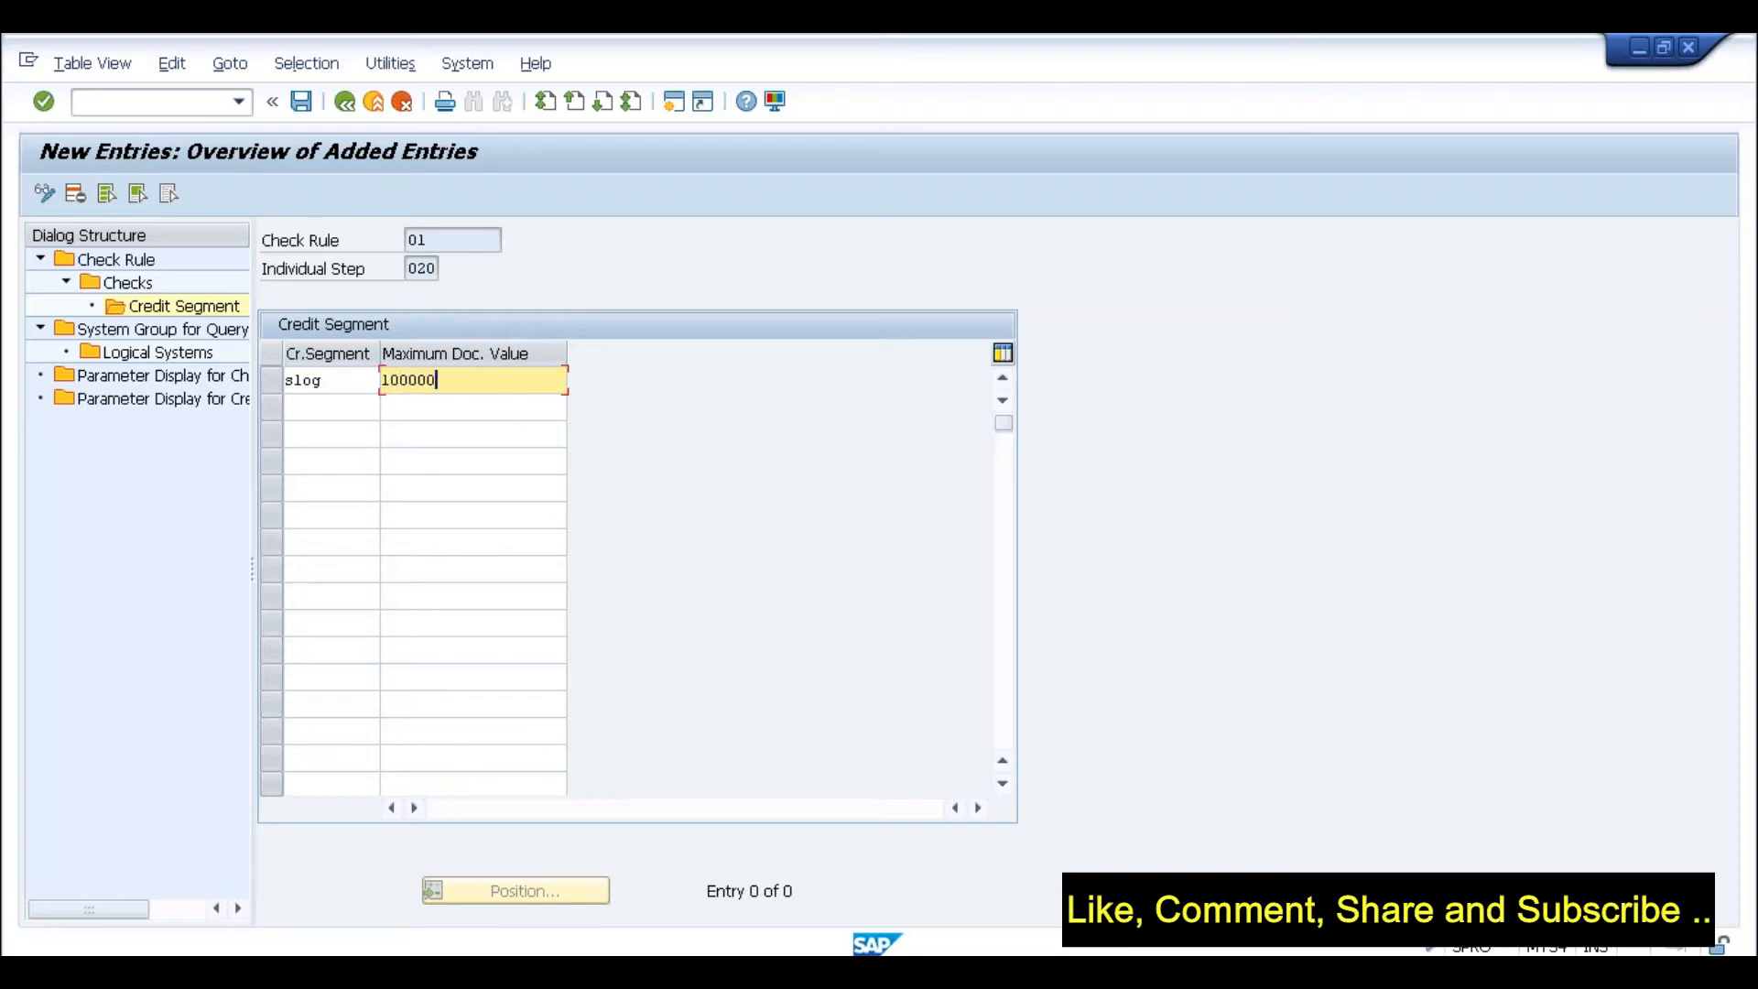
{"action": "key", "text": "Return"}
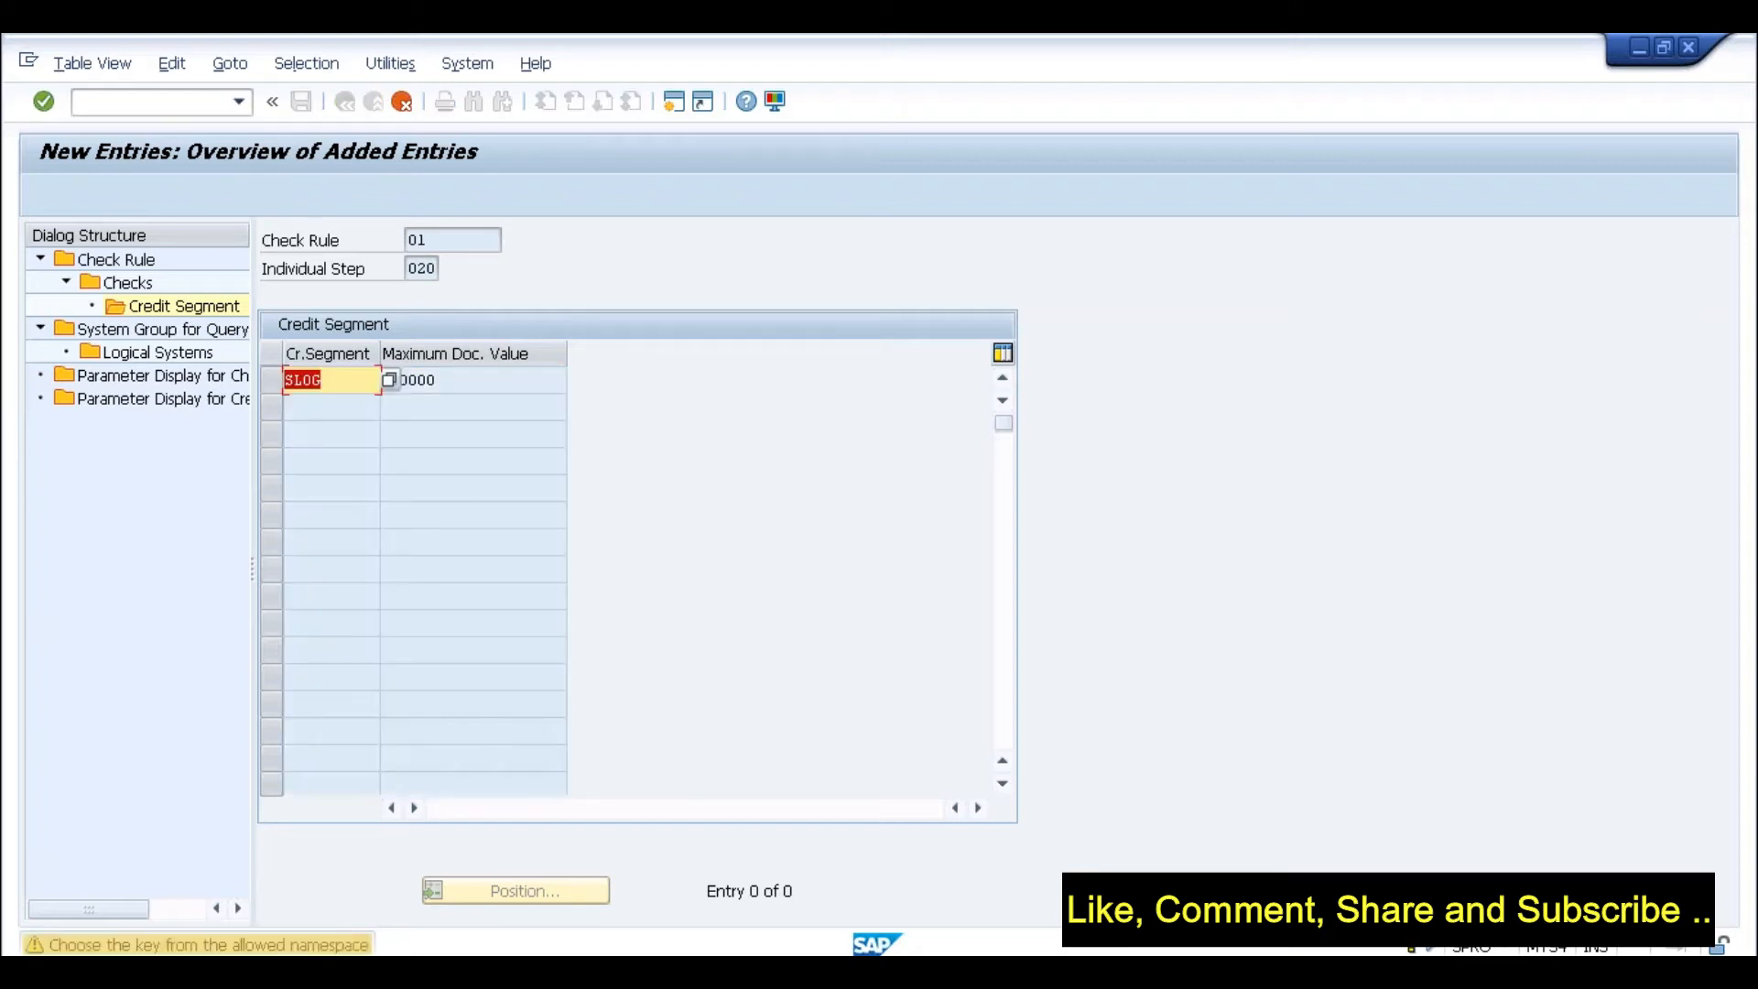
{"action": "key", "text": "Return"}
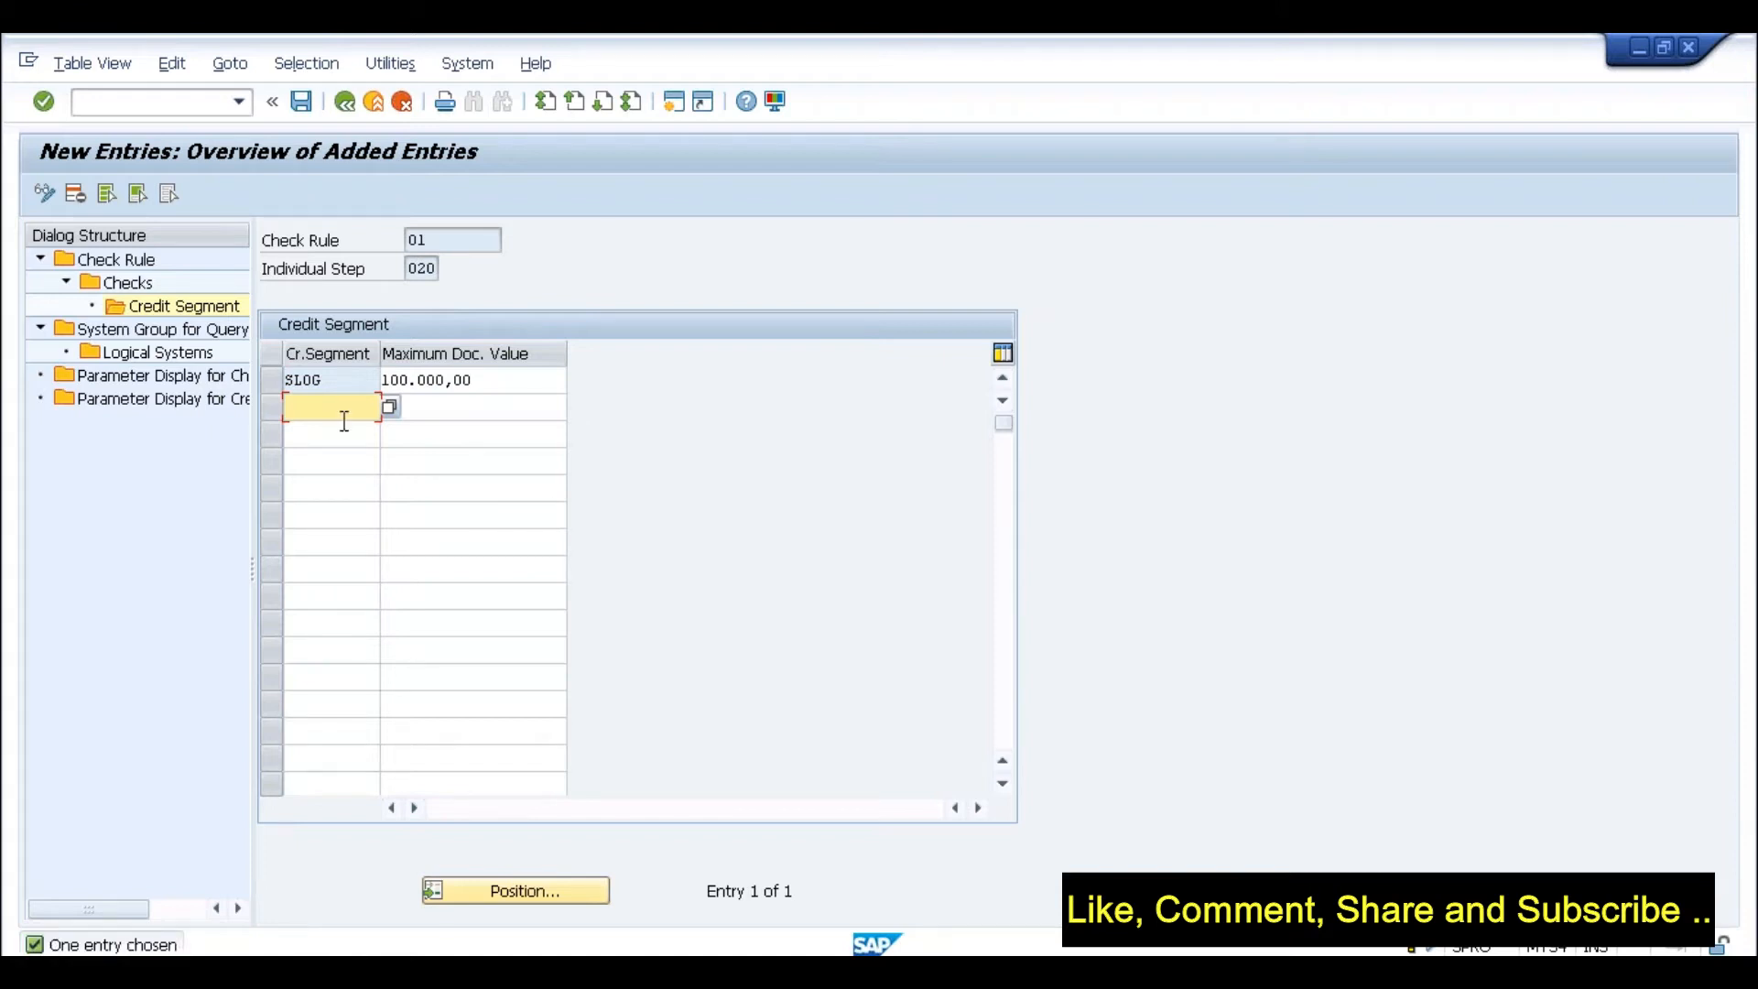
{"action": "left_click", "coordinate": [374, 102]}
{"action": "left_click", "coordinate": [430, 506]}
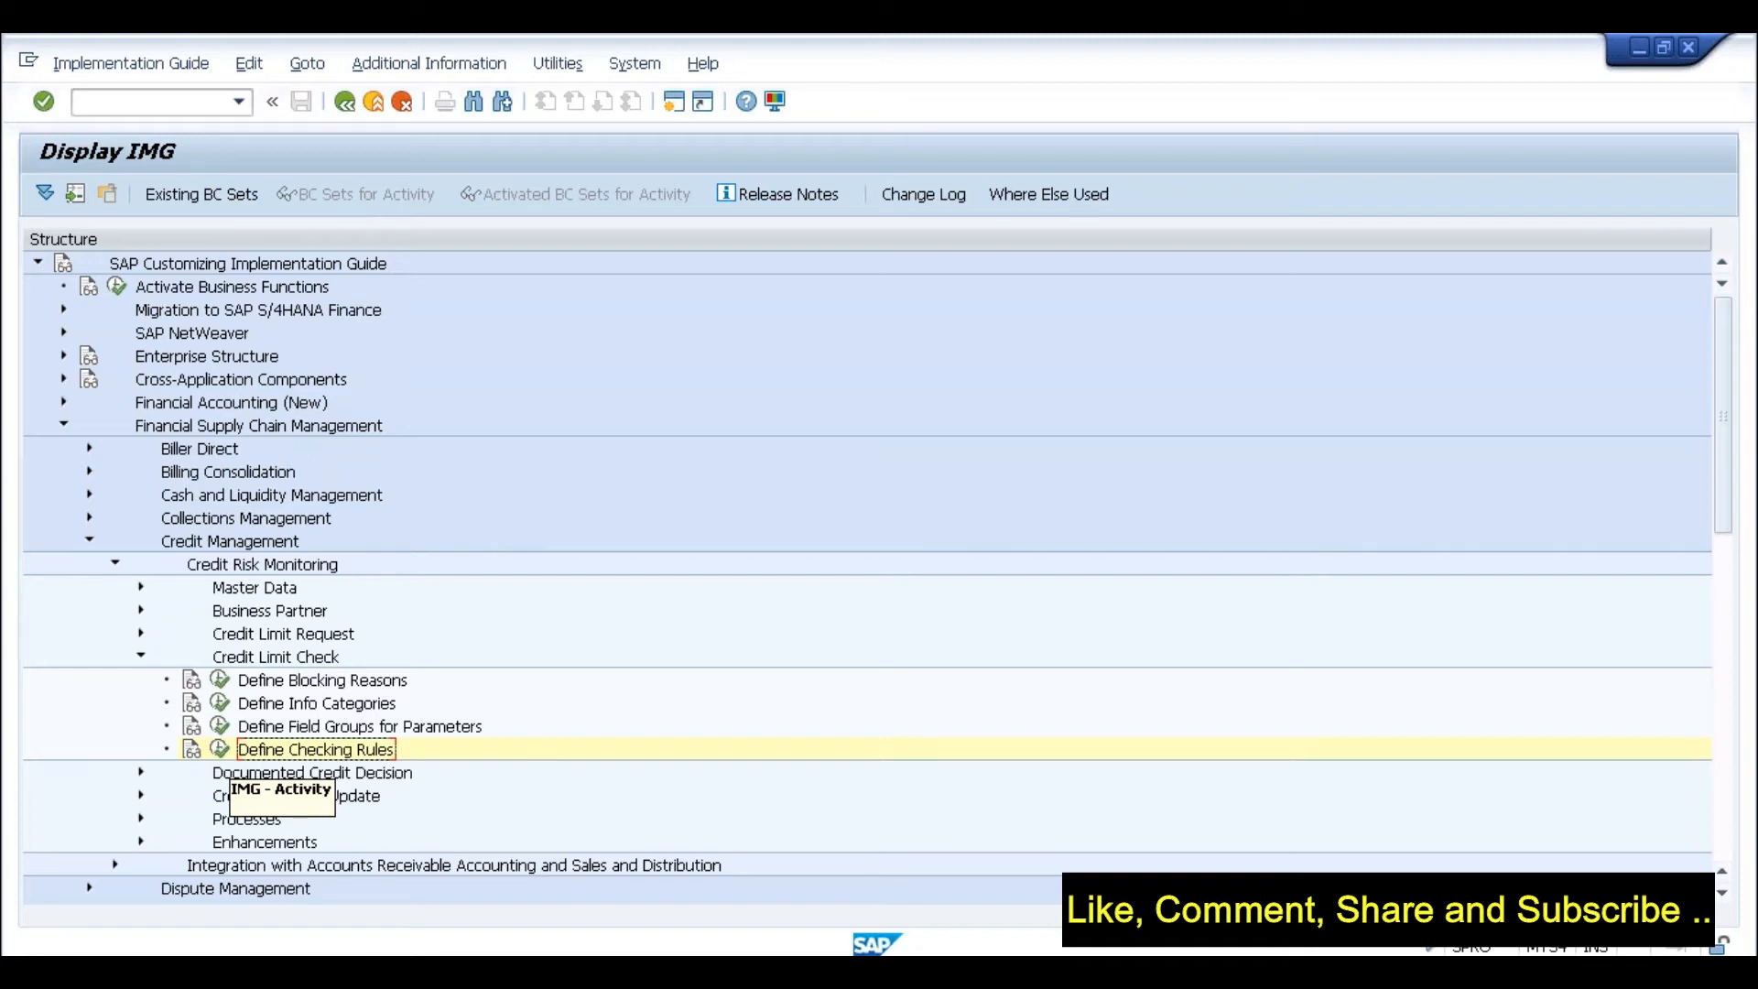
Step: Display the credit limit and control data for segment SLOG in the business partner's SAP Credit Management role
{"action": "key", "text": "alt+Tab"}
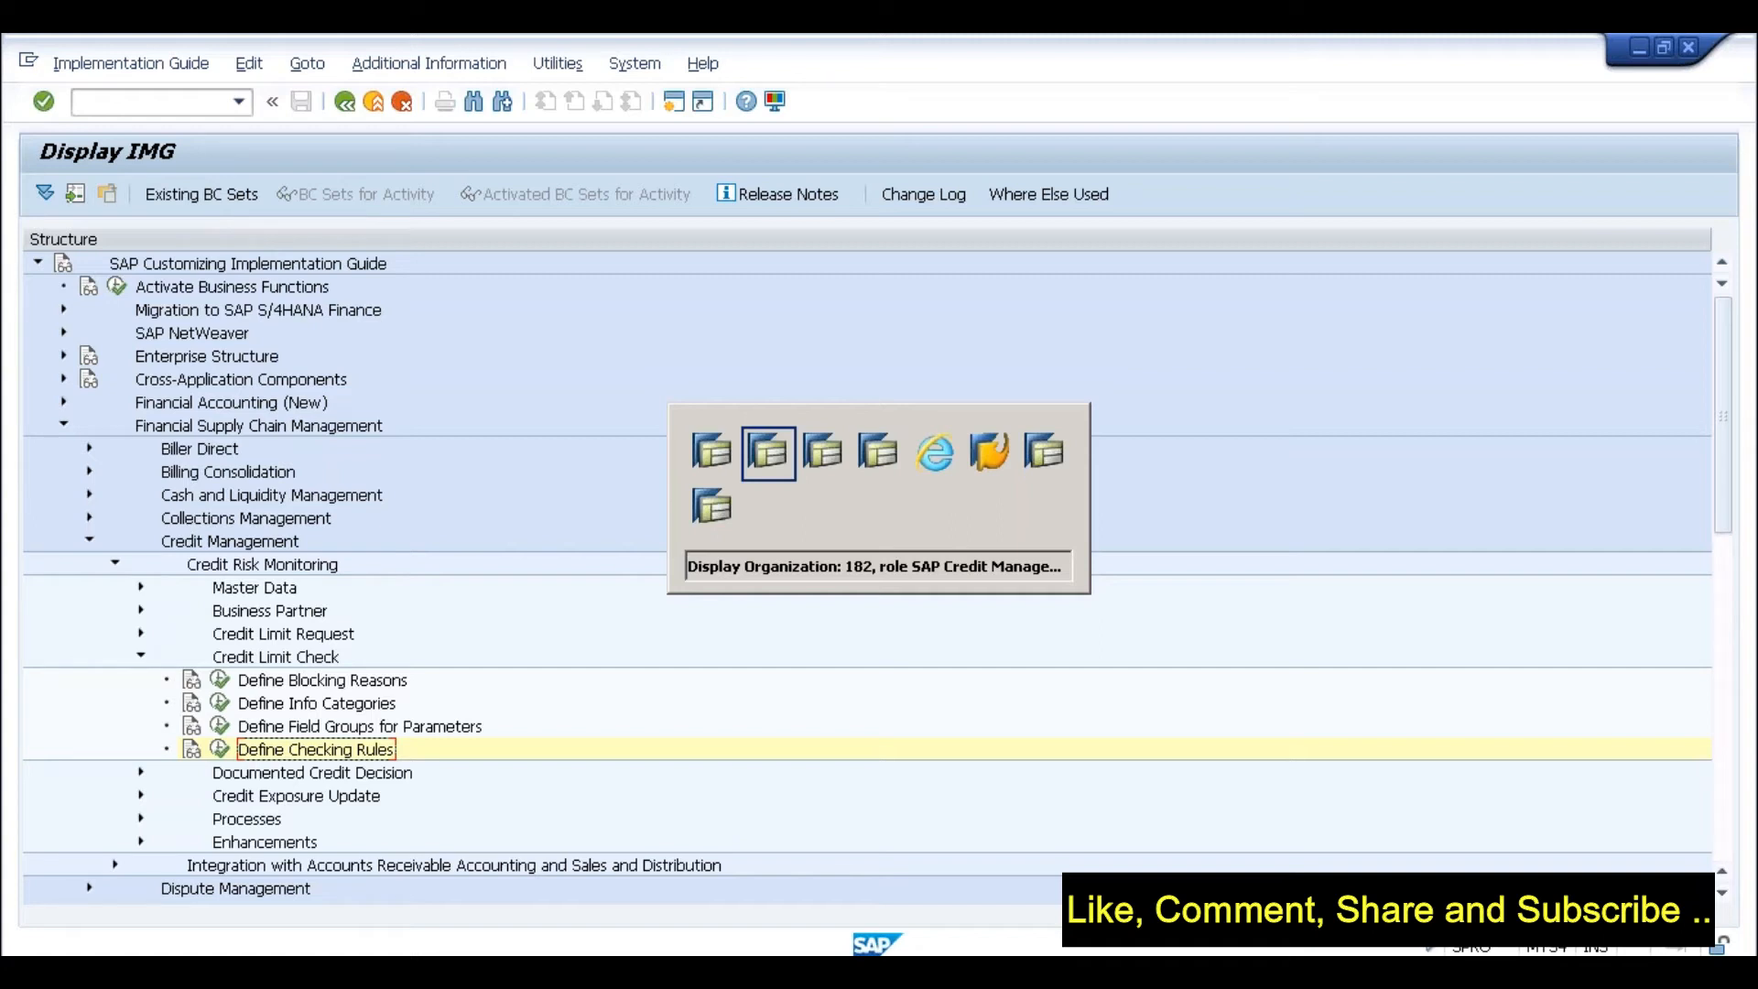
{"action": "key", "text": "alt+Tab"}
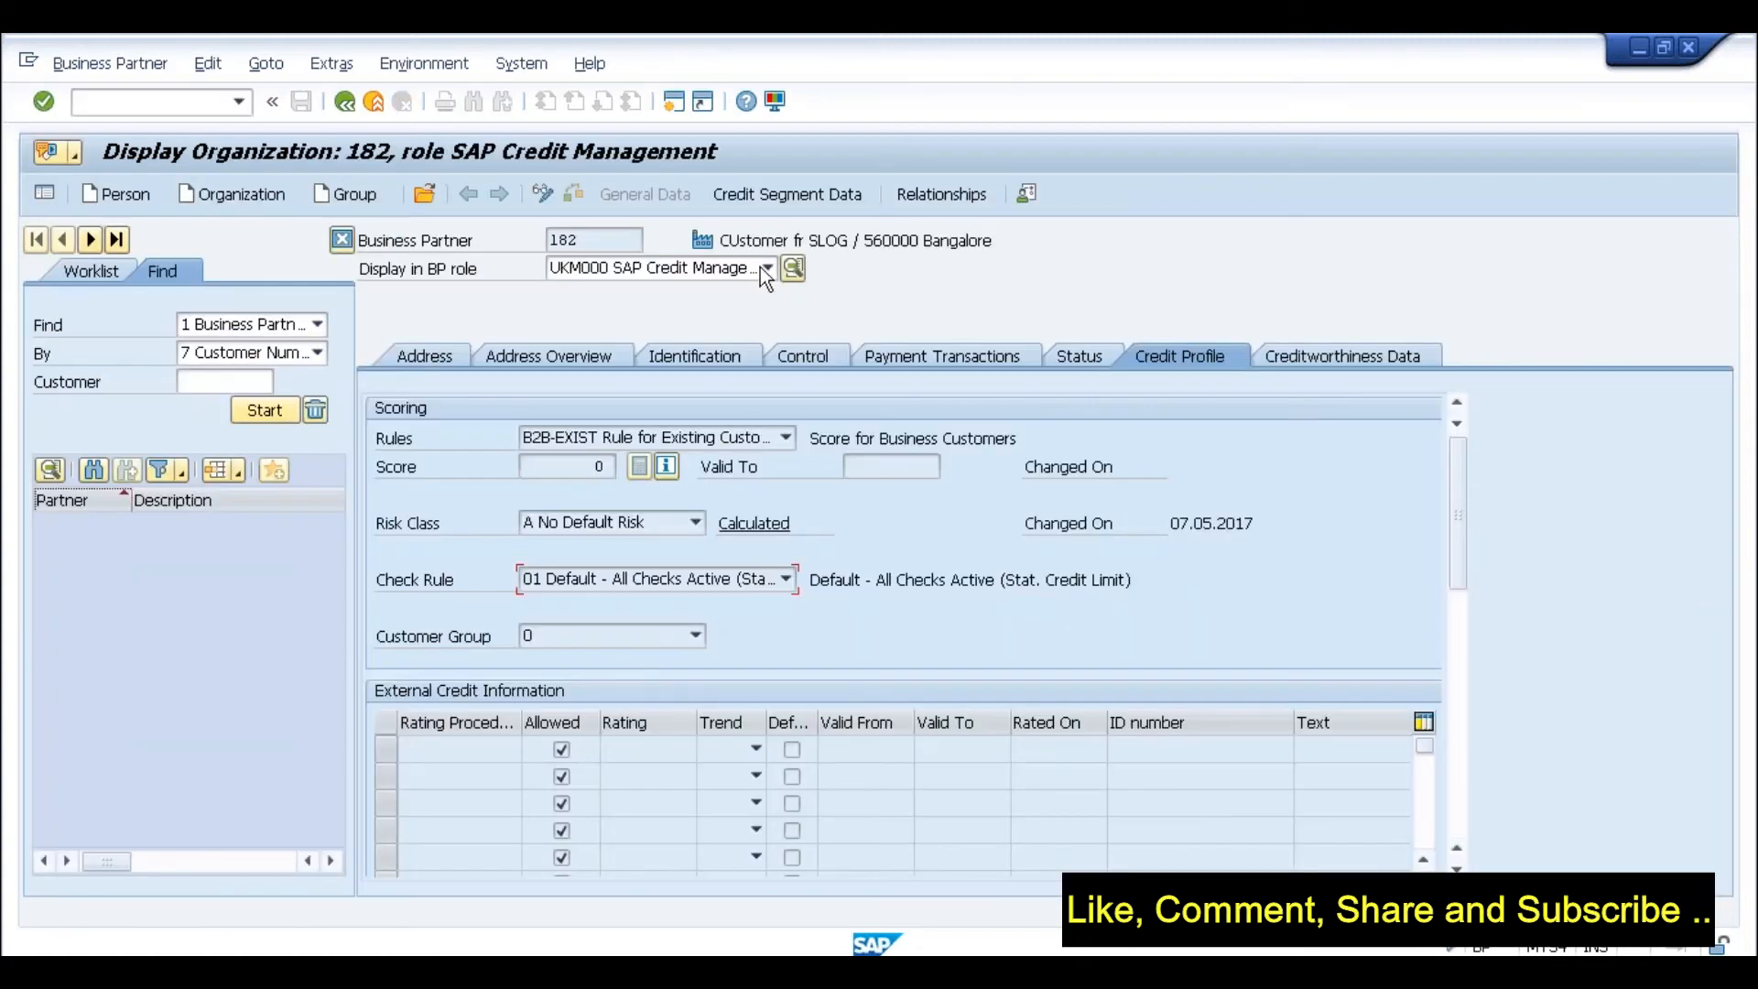
{"action": "left_click", "coordinate": [801, 195]}
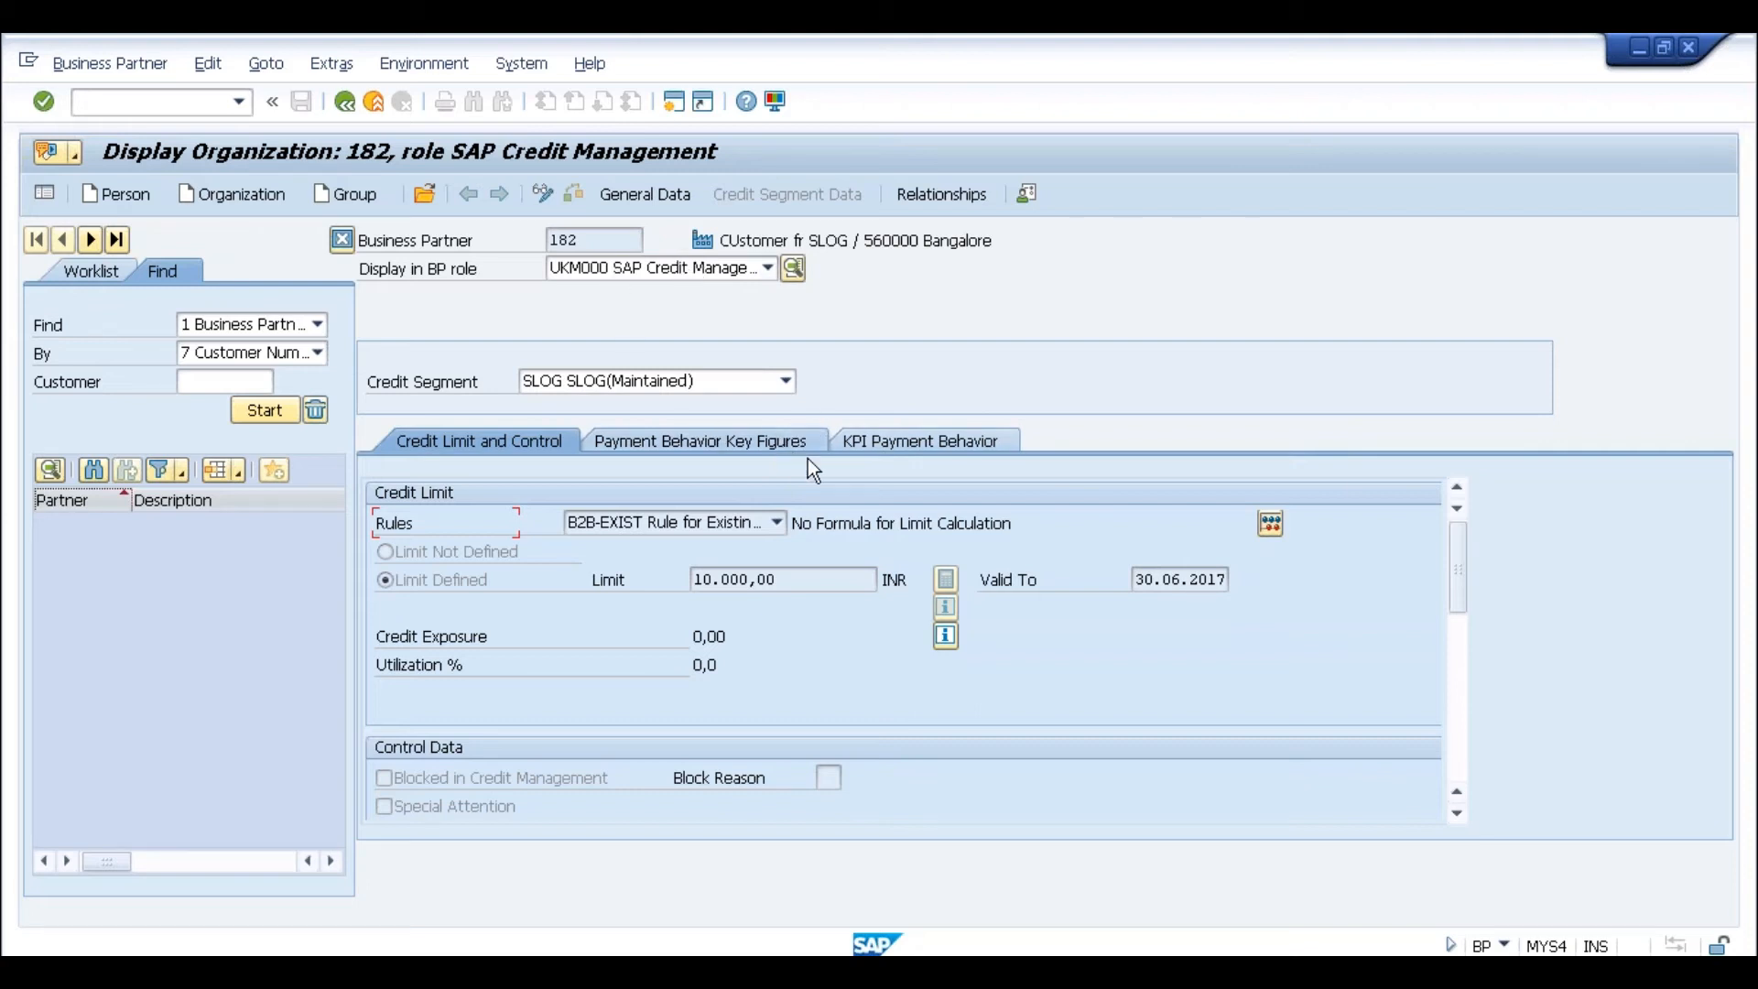
Step: Return to the business partner's general data and examine the available scoring rules for existing and new business and private customers
{"action": "mouse_move", "coordinate": [1201, 37]}
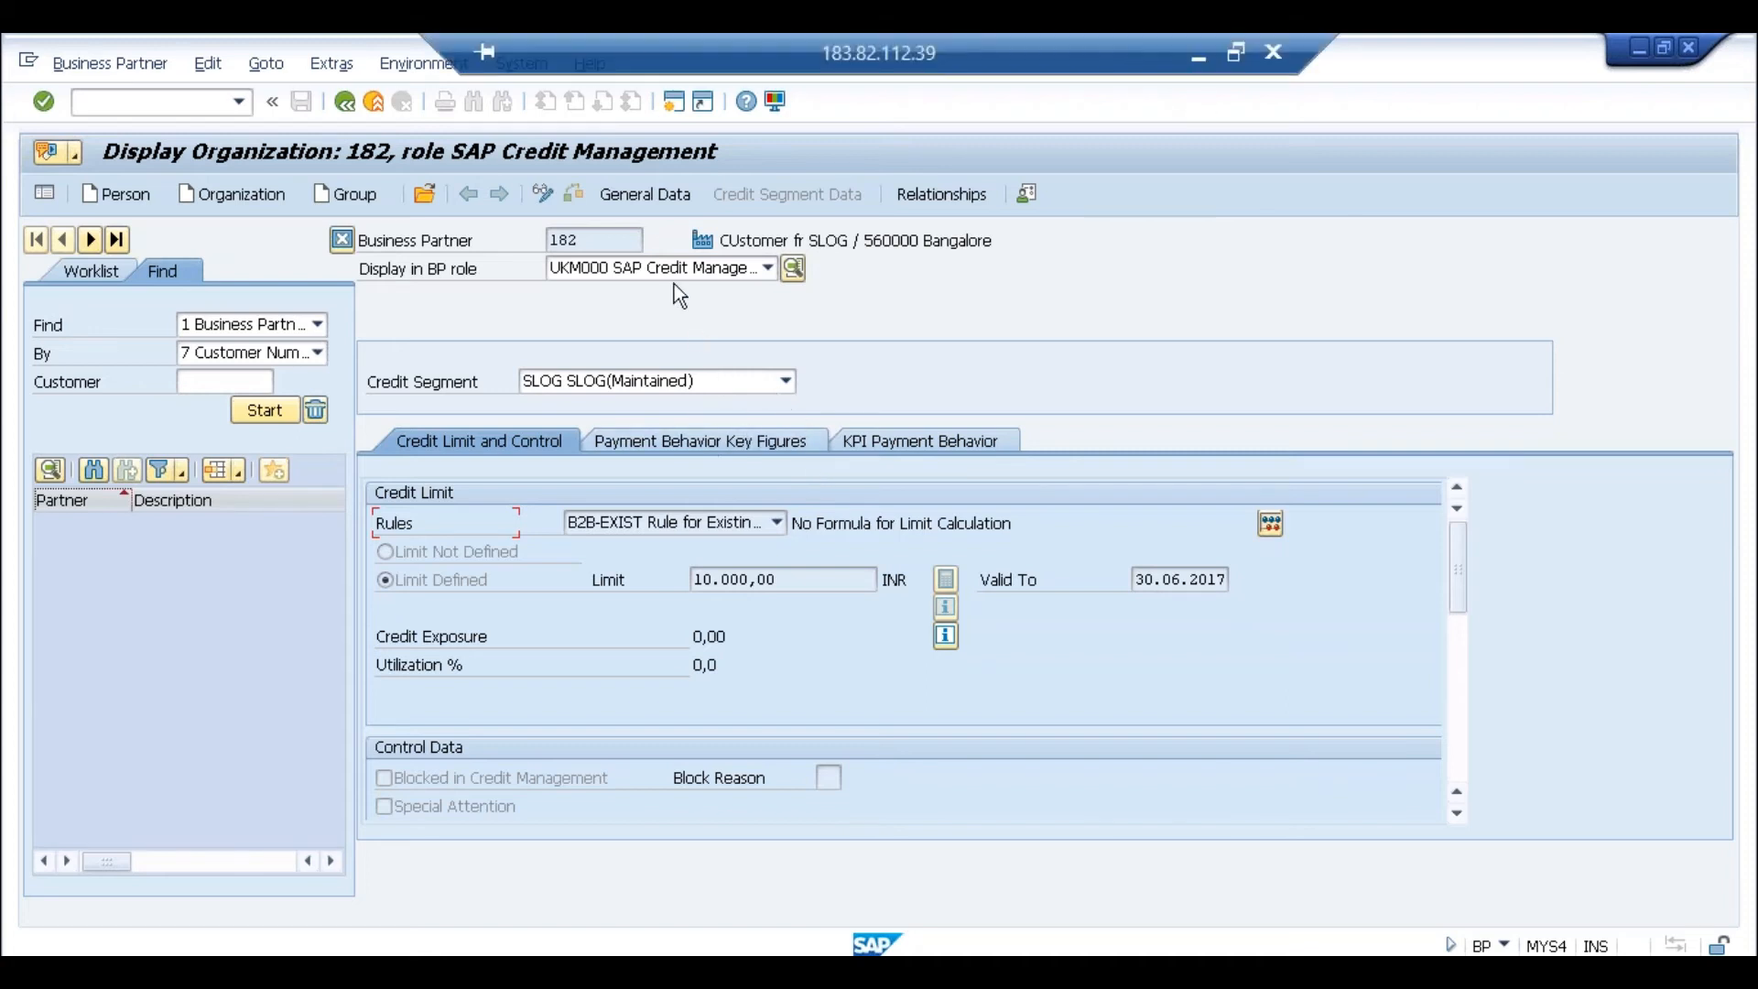
{"action": "left_click", "coordinate": [660, 194]}
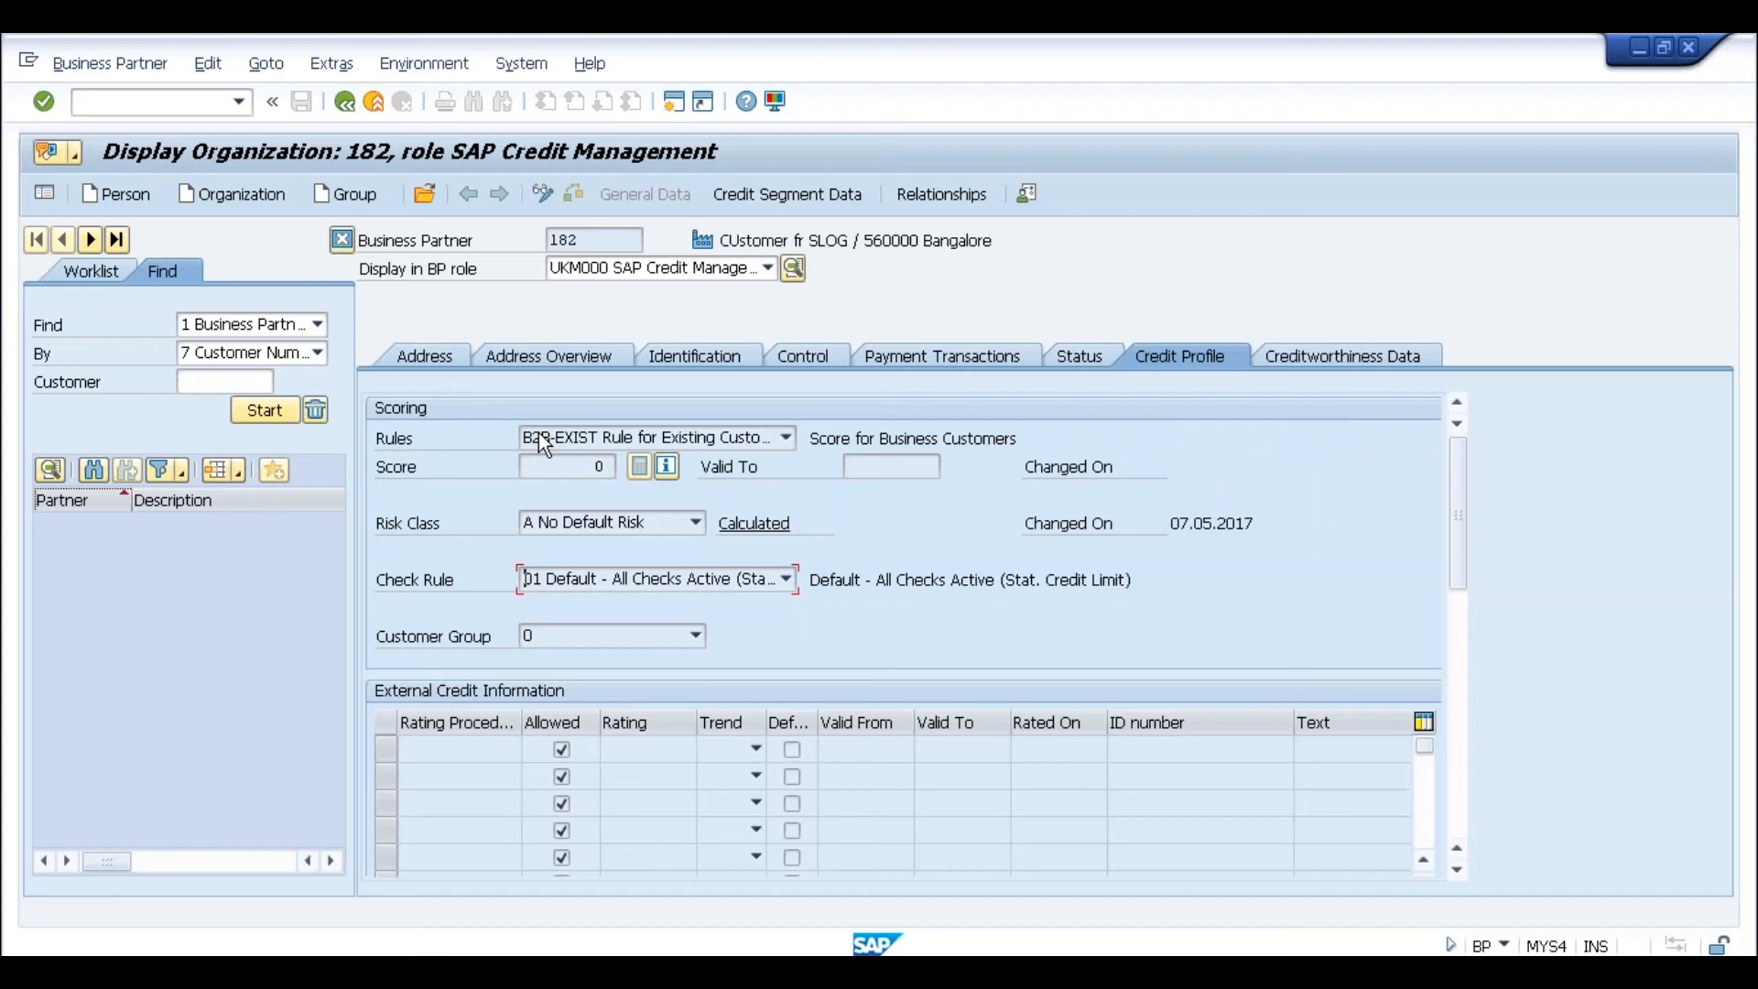
{"action": "left_click", "coordinate": [633, 432]}
{"action": "left_click", "coordinate": [634, 432]}
{"action": "left_click", "coordinate": [744, 442]}
{"action": "left_click", "coordinate": [744, 443]}
{"action": "left_click", "coordinate": [762, 439]}
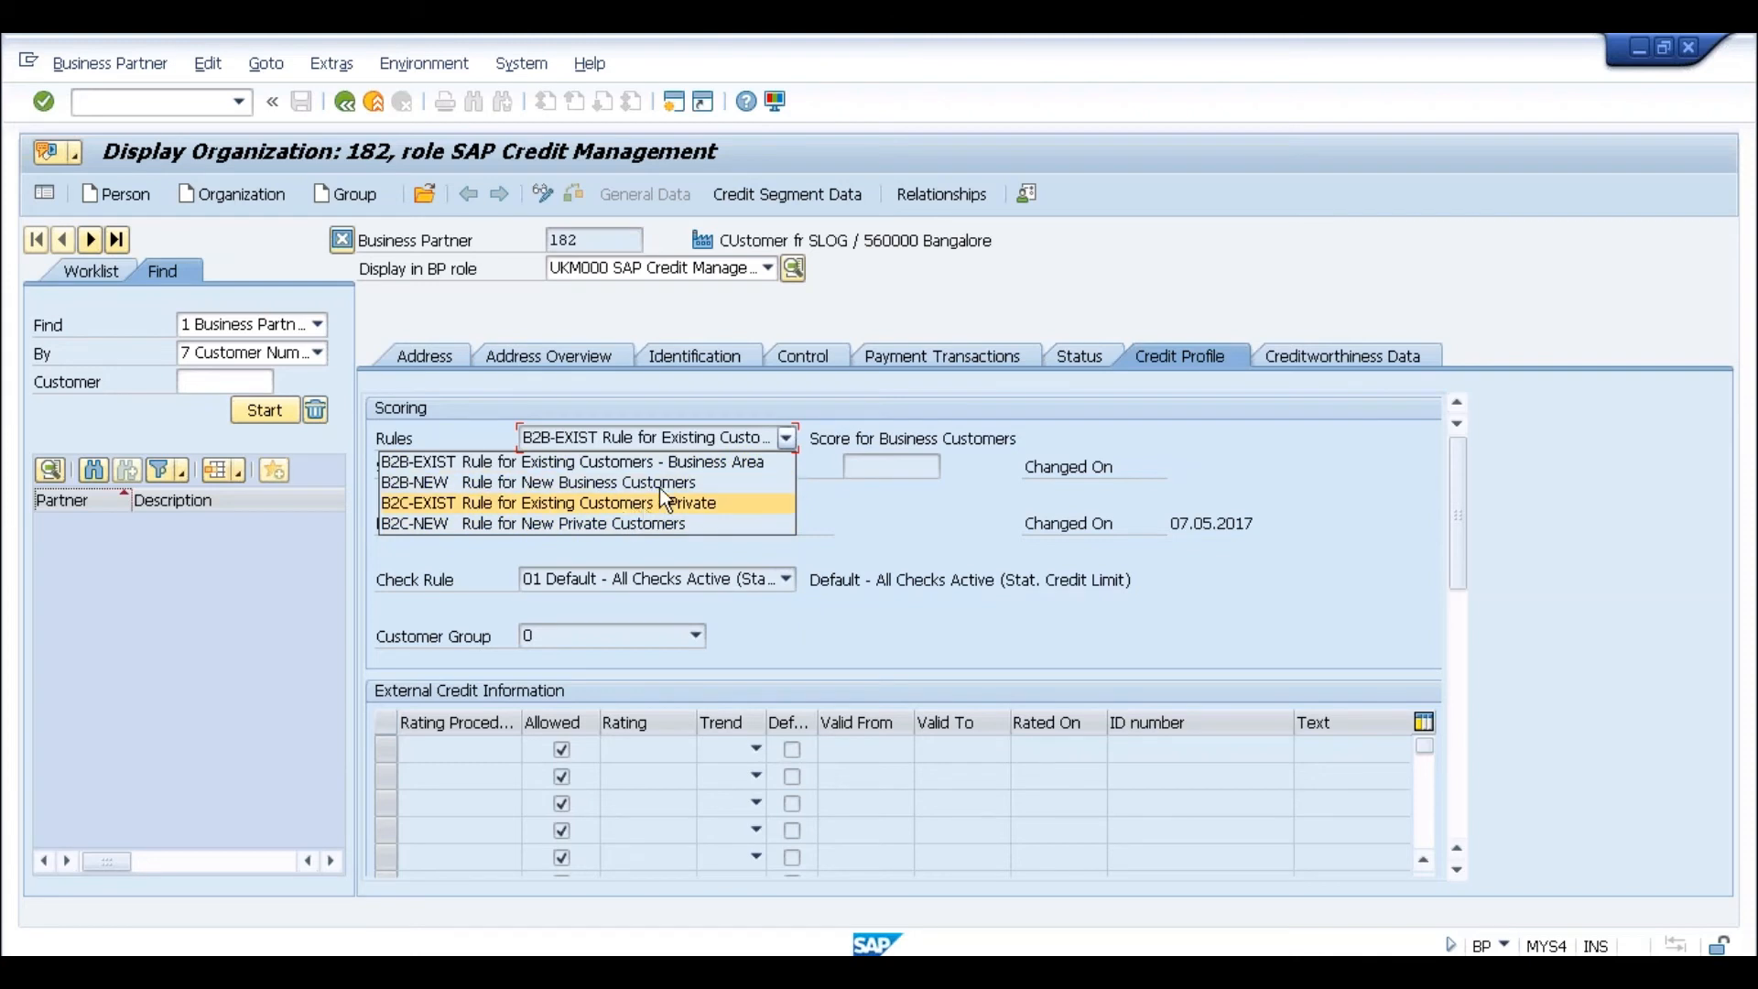
{"action": "left_click", "coordinate": [689, 435]}
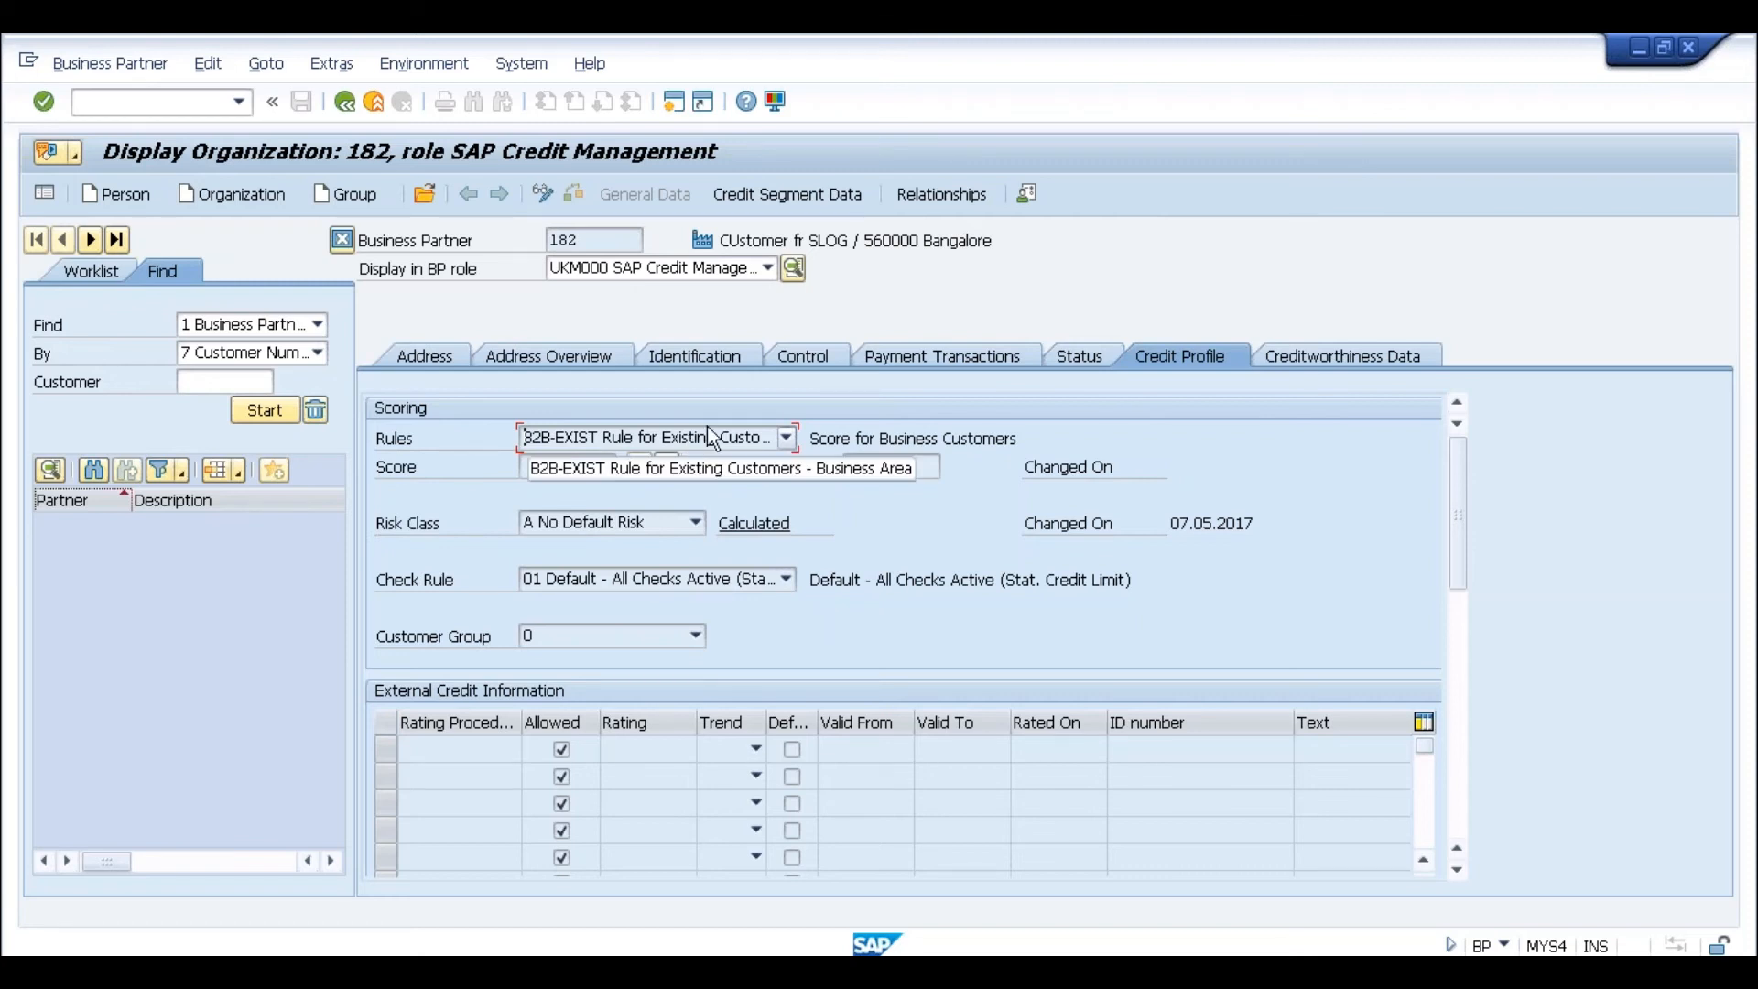
{"action": "left_click", "coordinate": [771, 441]}
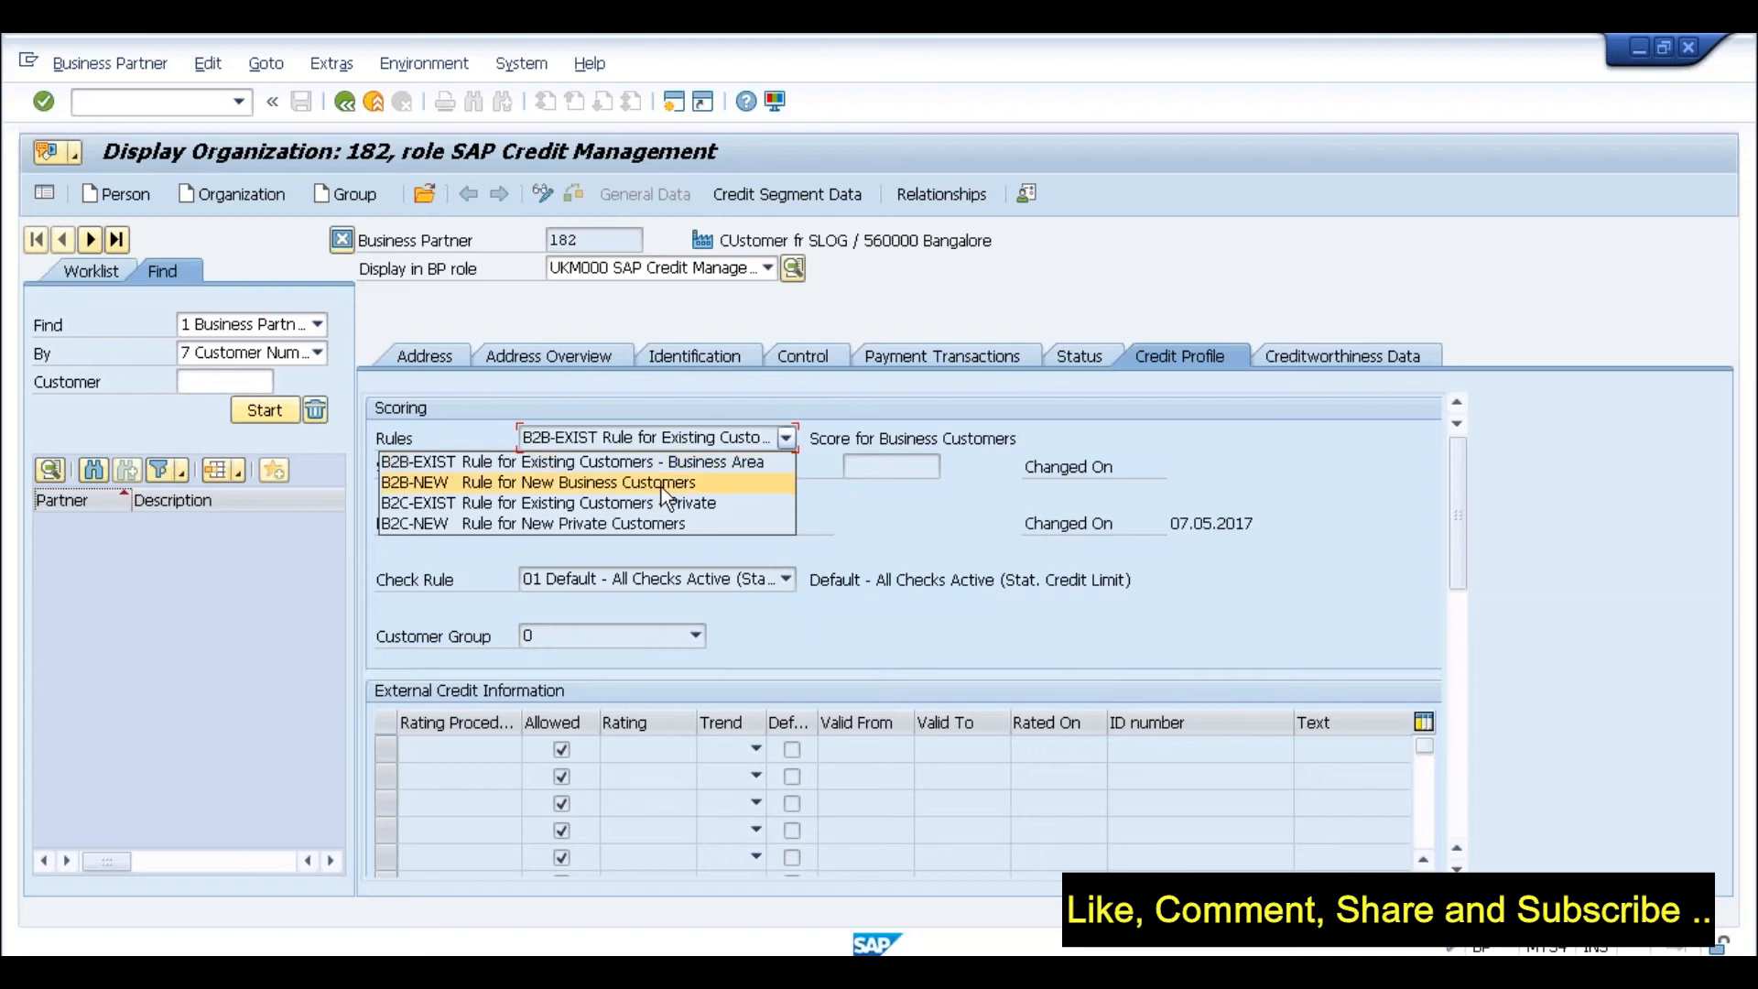
{"action": "left_click", "coordinate": [757, 436]}
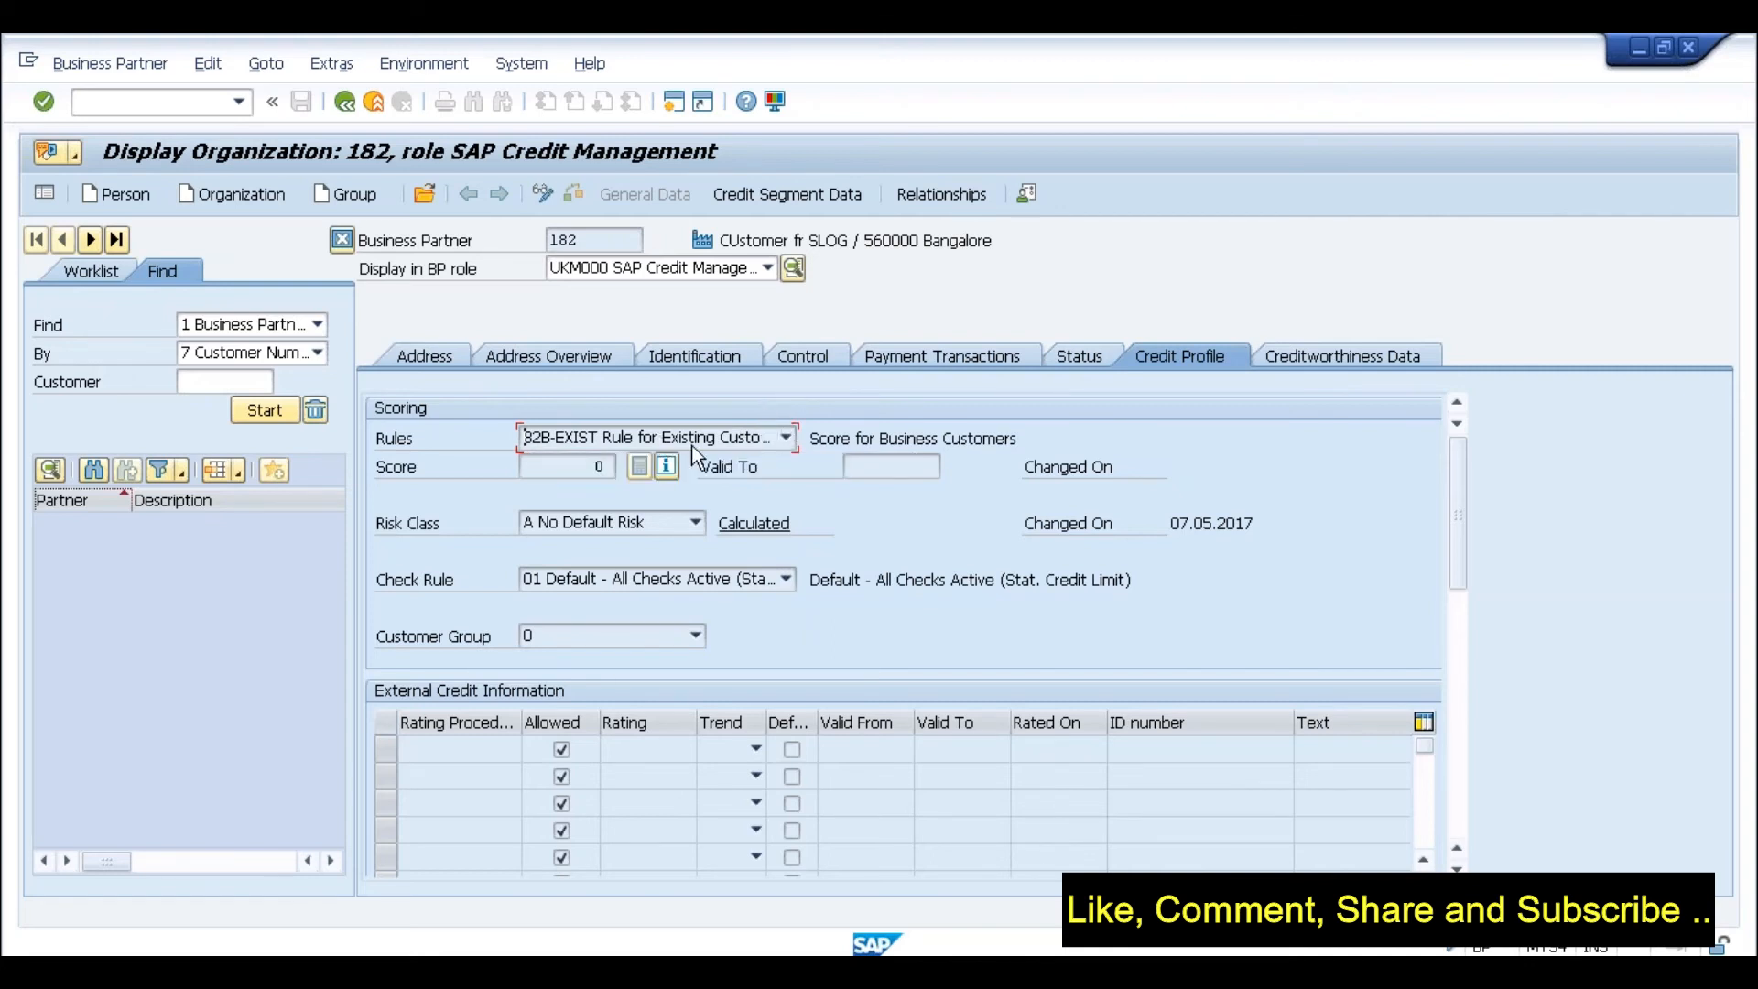
{"action": "left_click", "coordinate": [659, 435]}
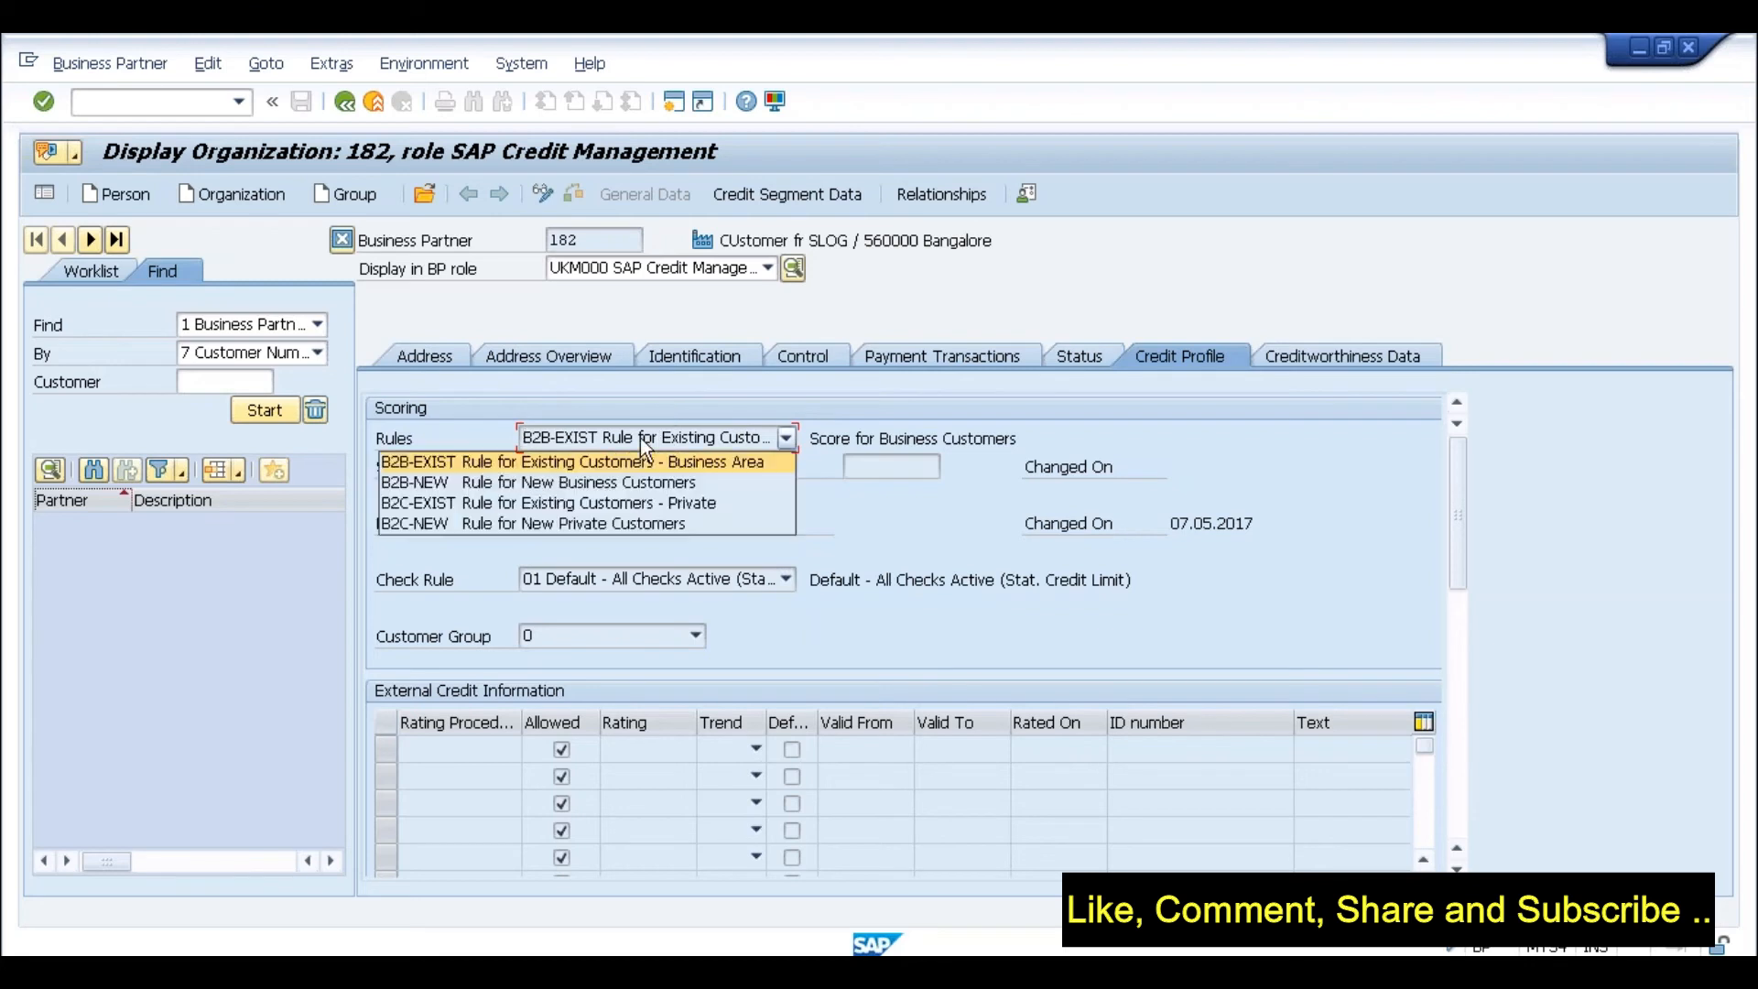
{"action": "left_click", "coordinate": [602, 469]}
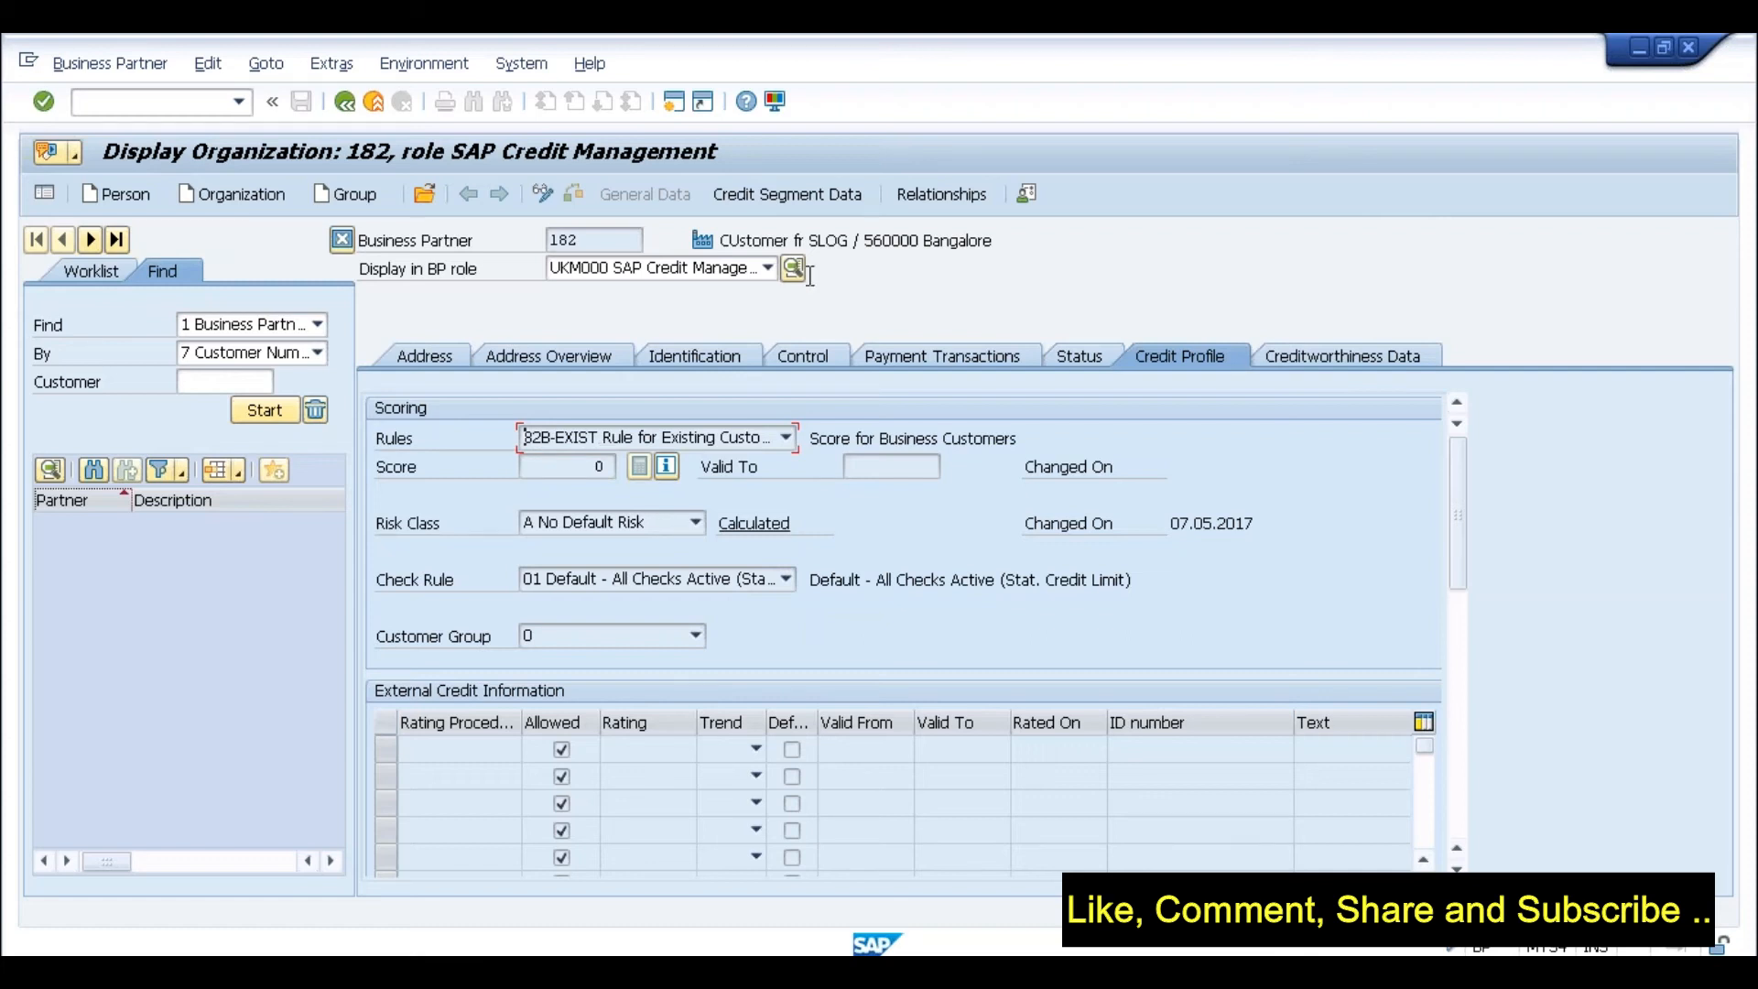
Step: Display the business partner's credit segment data for SLOG and open the credit check simulation from its credit limit data
{"action": "left_click", "coordinate": [827, 198]}
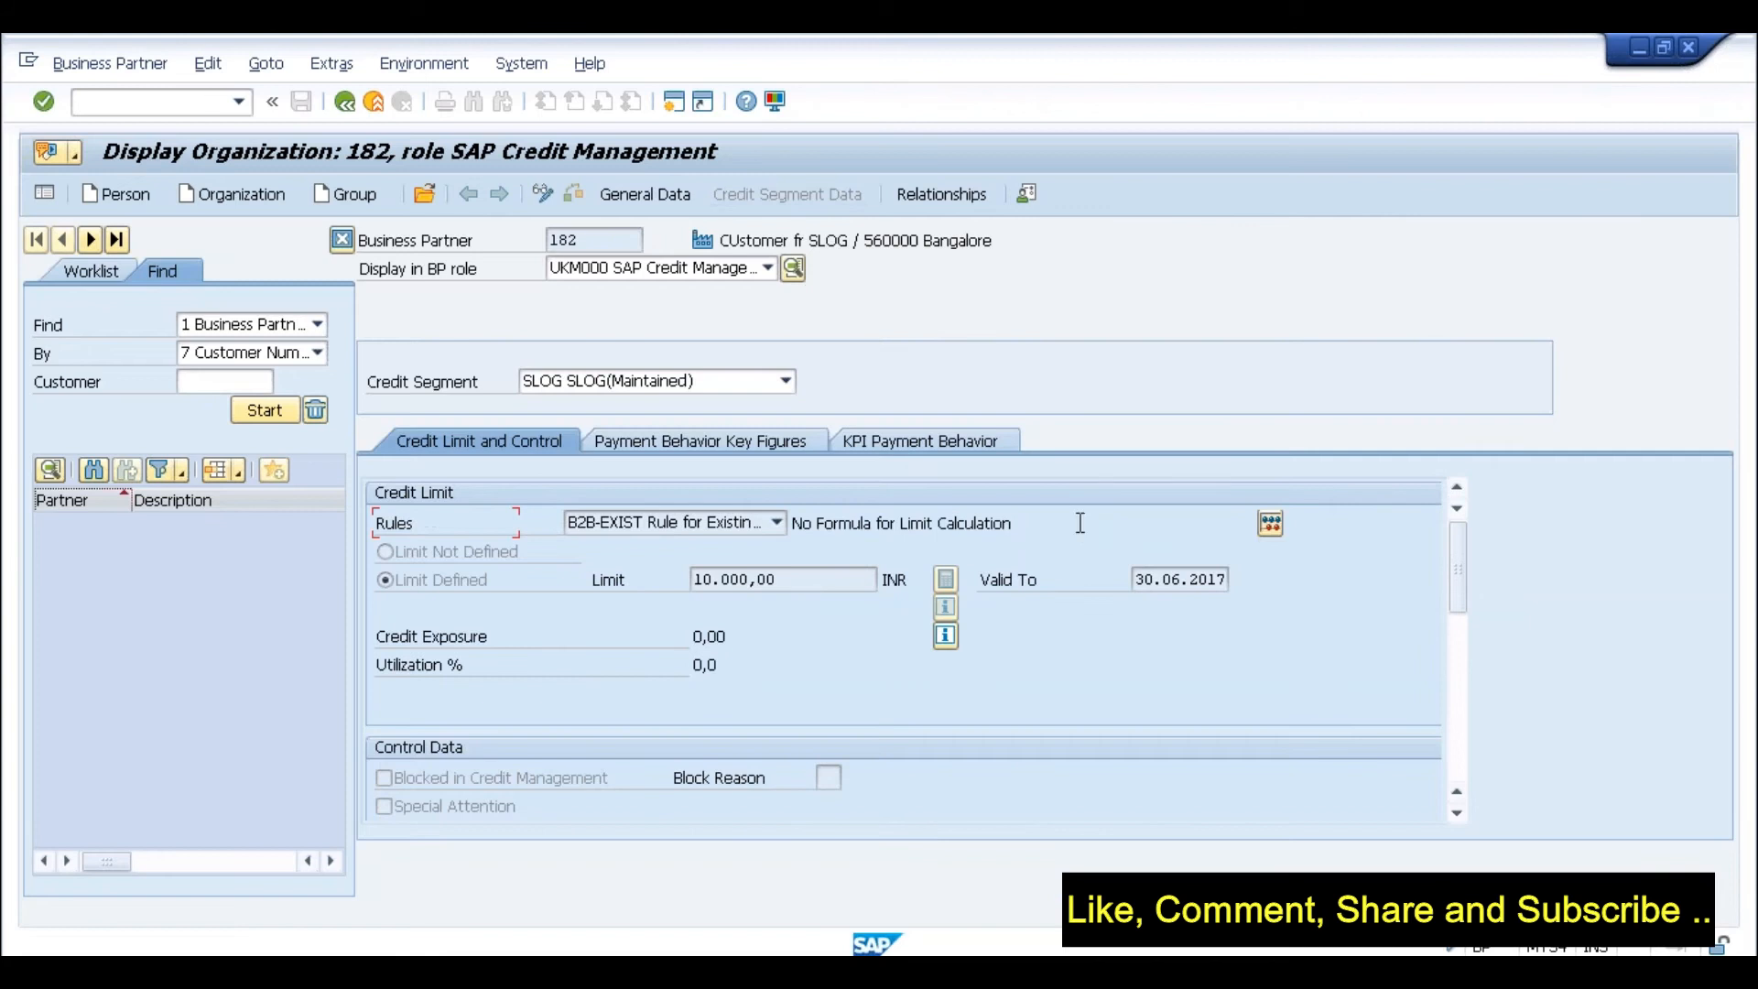
{"action": "left_click", "coordinate": [822, 581]}
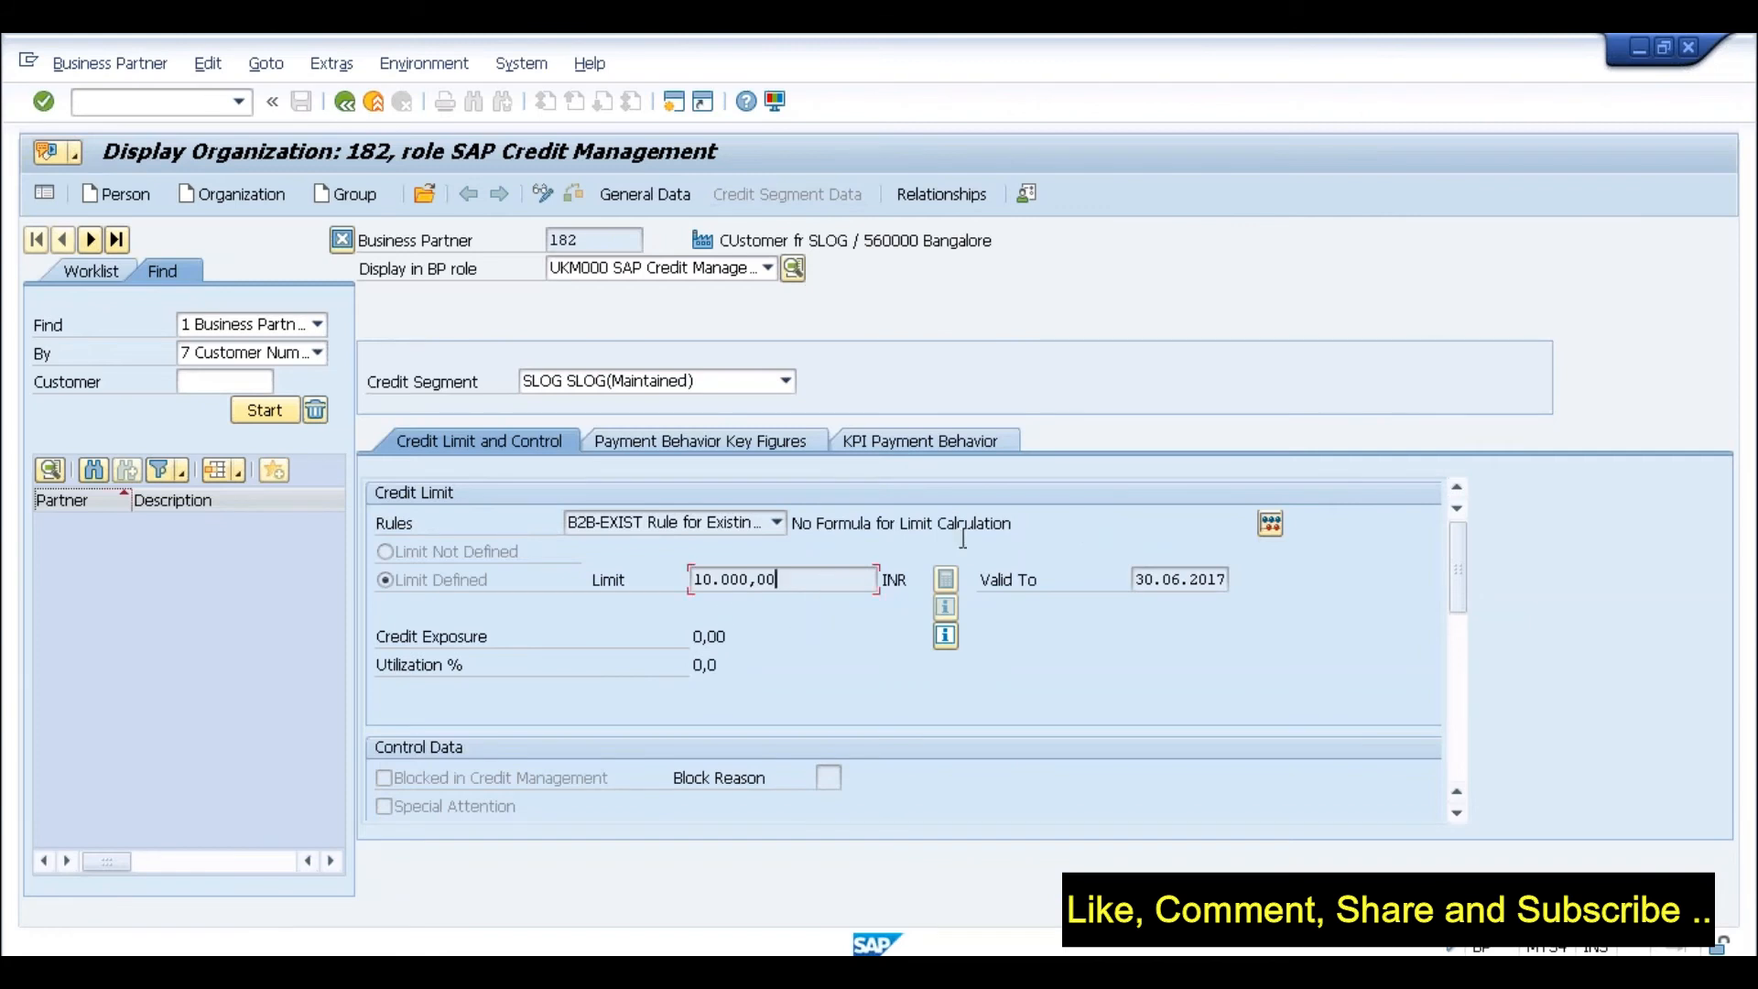
{"action": "left_click", "coordinate": [1271, 523]}
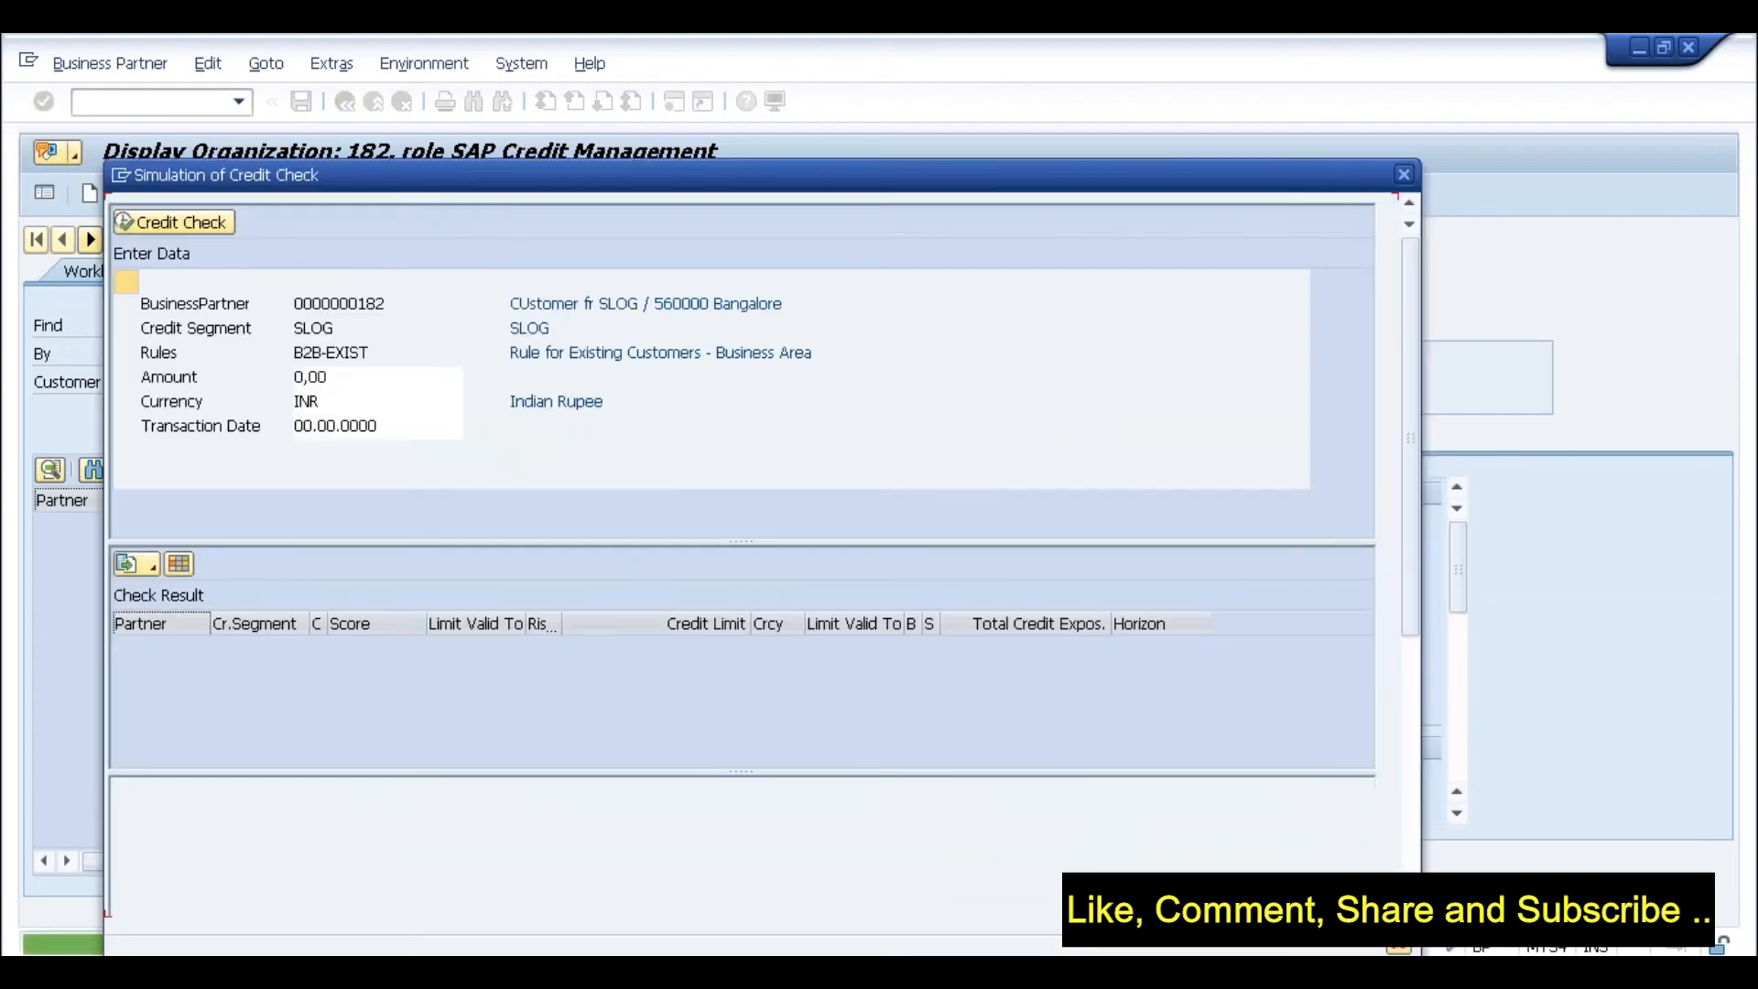
Step: Simulate a credit check for segment SLOG with an amount of 100000 INR and transaction date 13.05.2017
{"action": "left_click", "coordinate": [326, 381]}
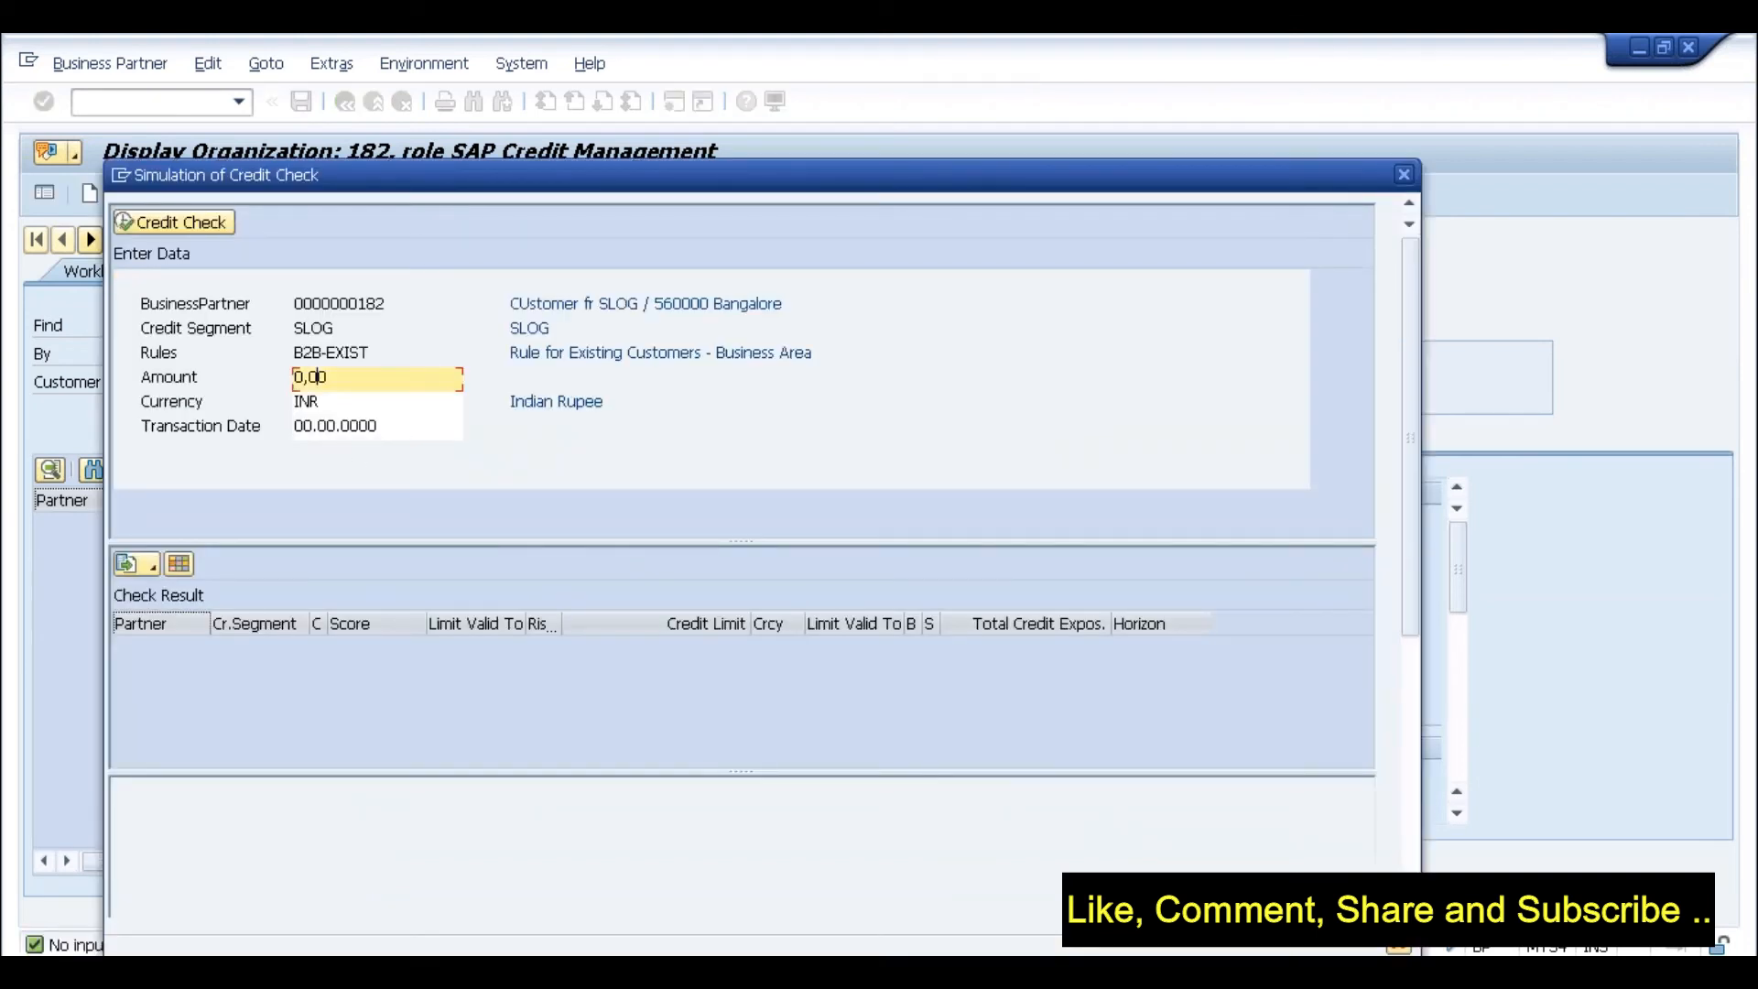
{"action": "key", "text": "Delete"}
{"action": "key", "text": "BackSpace"}
{"action": "key", "text": "BackSpace"}
{"action": "key", "text": "BackSpace"}
{"action": "type", "text": "100000"}
{"action": "left_click", "coordinate": [336, 403]}
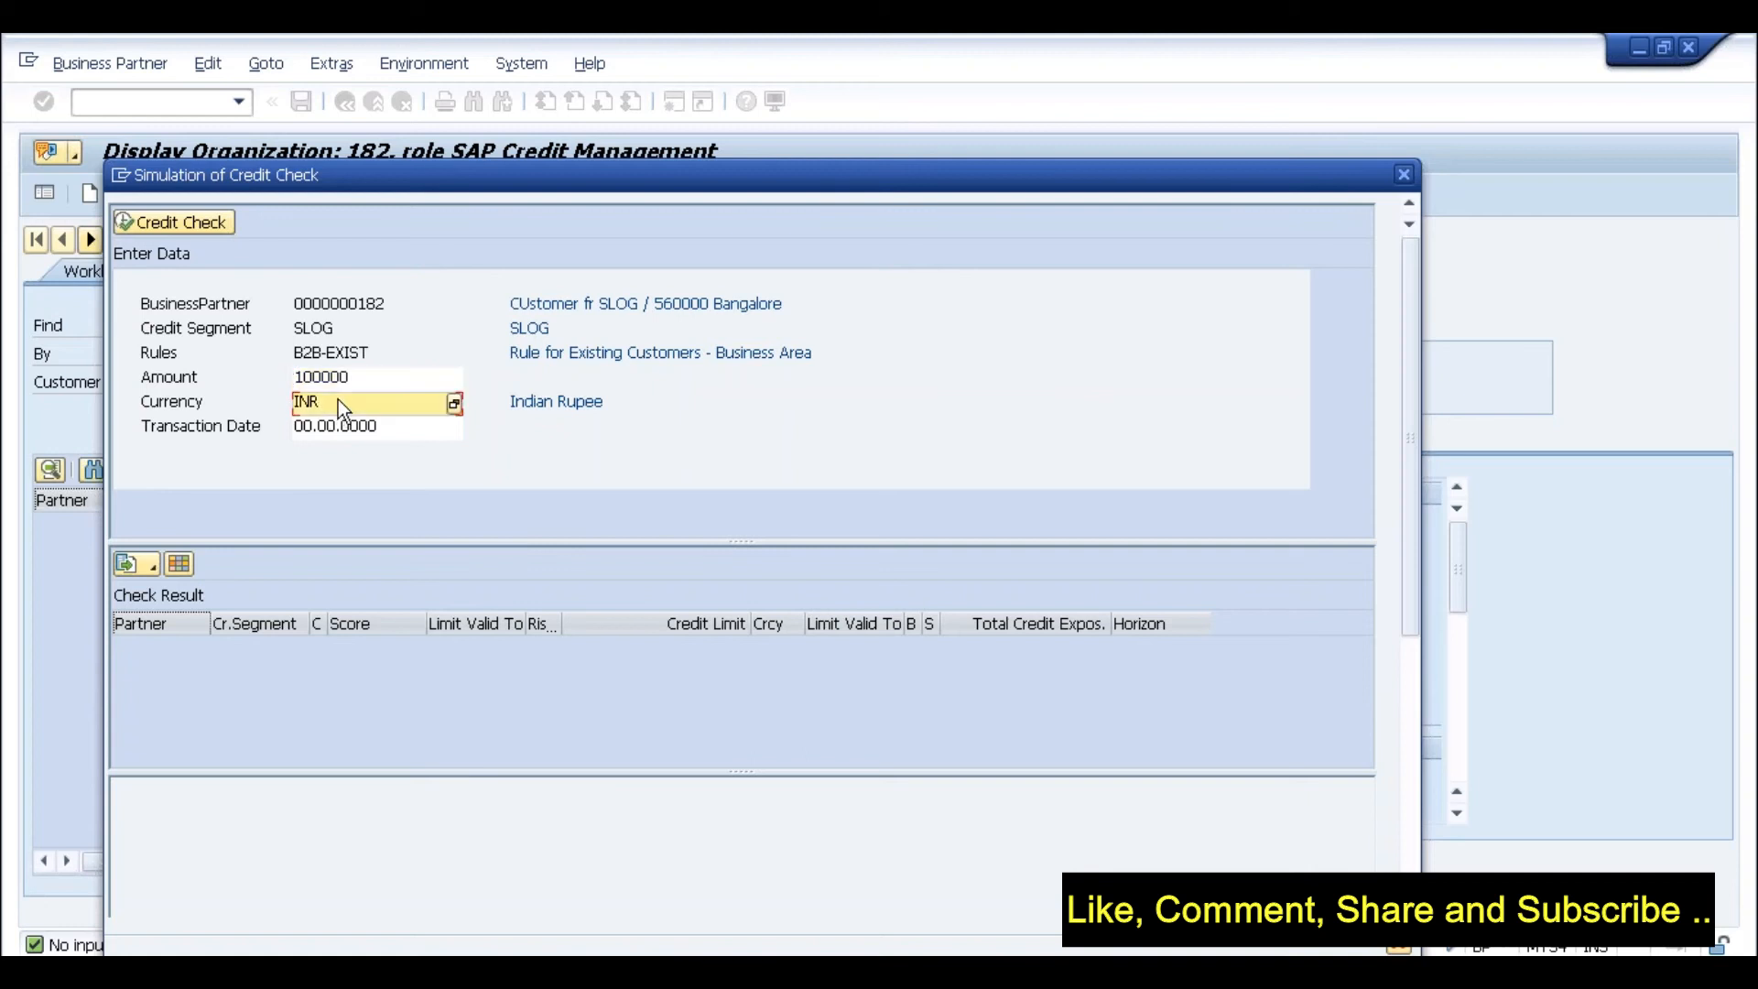
{"action": "left_click", "coordinate": [377, 427]}
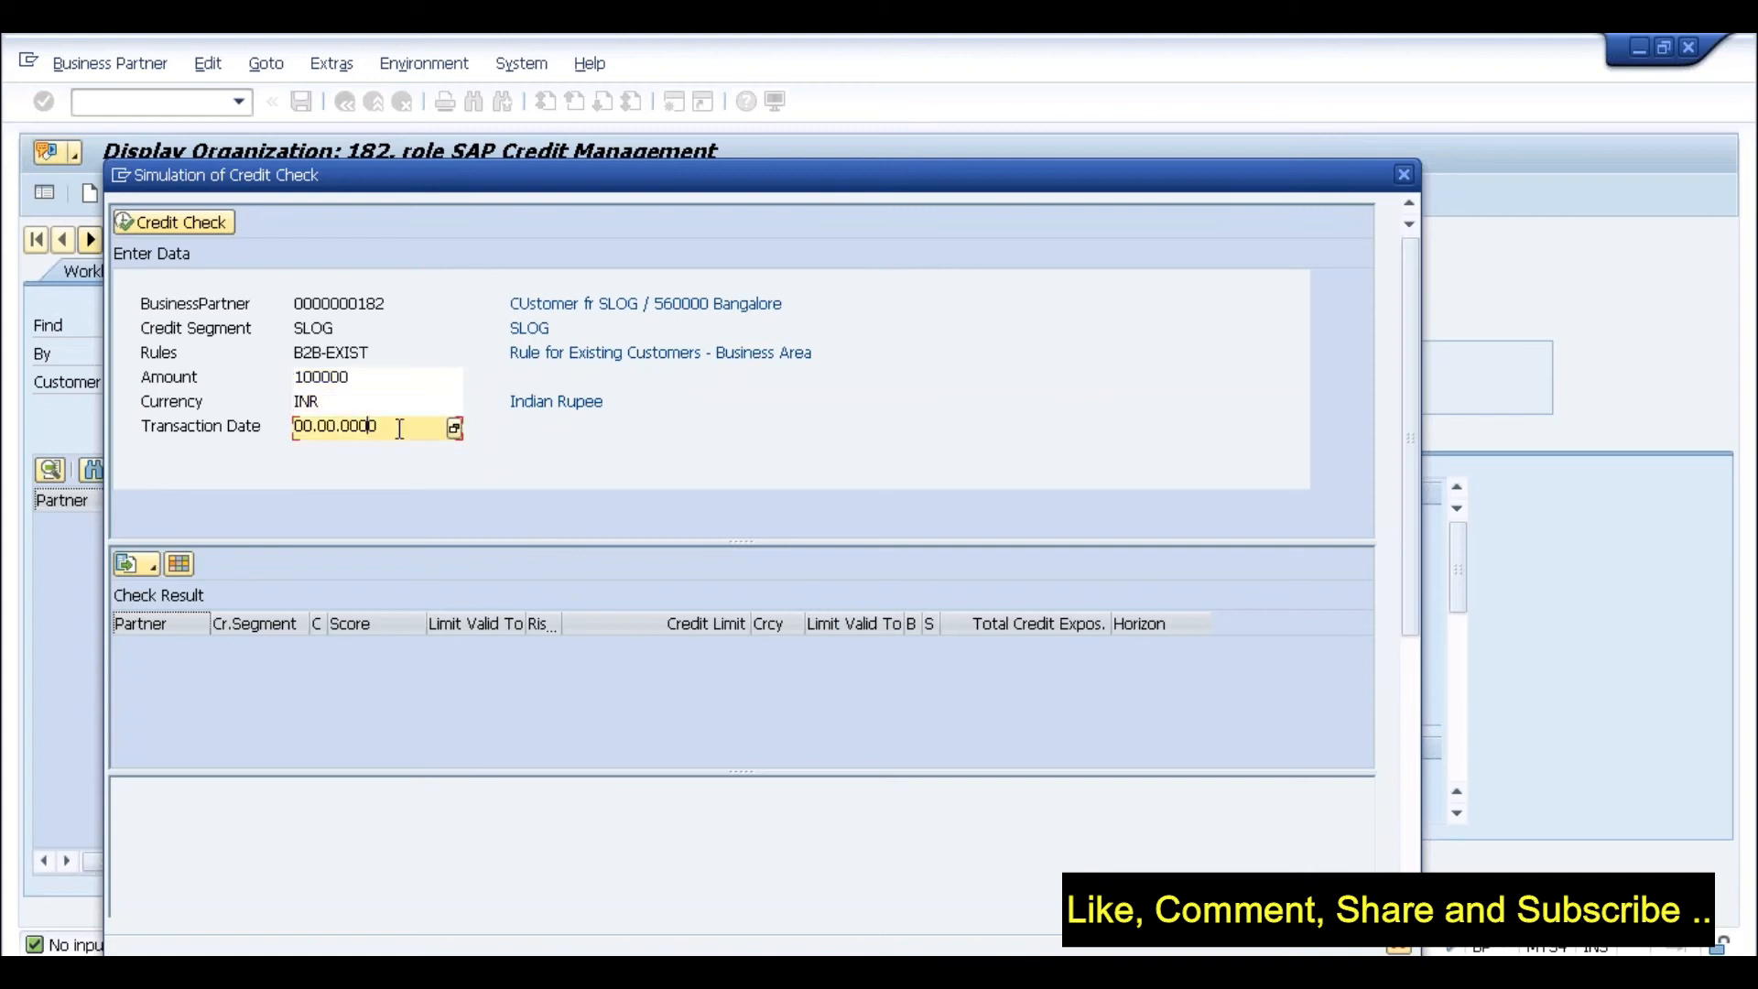
{"action": "left_click", "coordinate": [456, 430]}
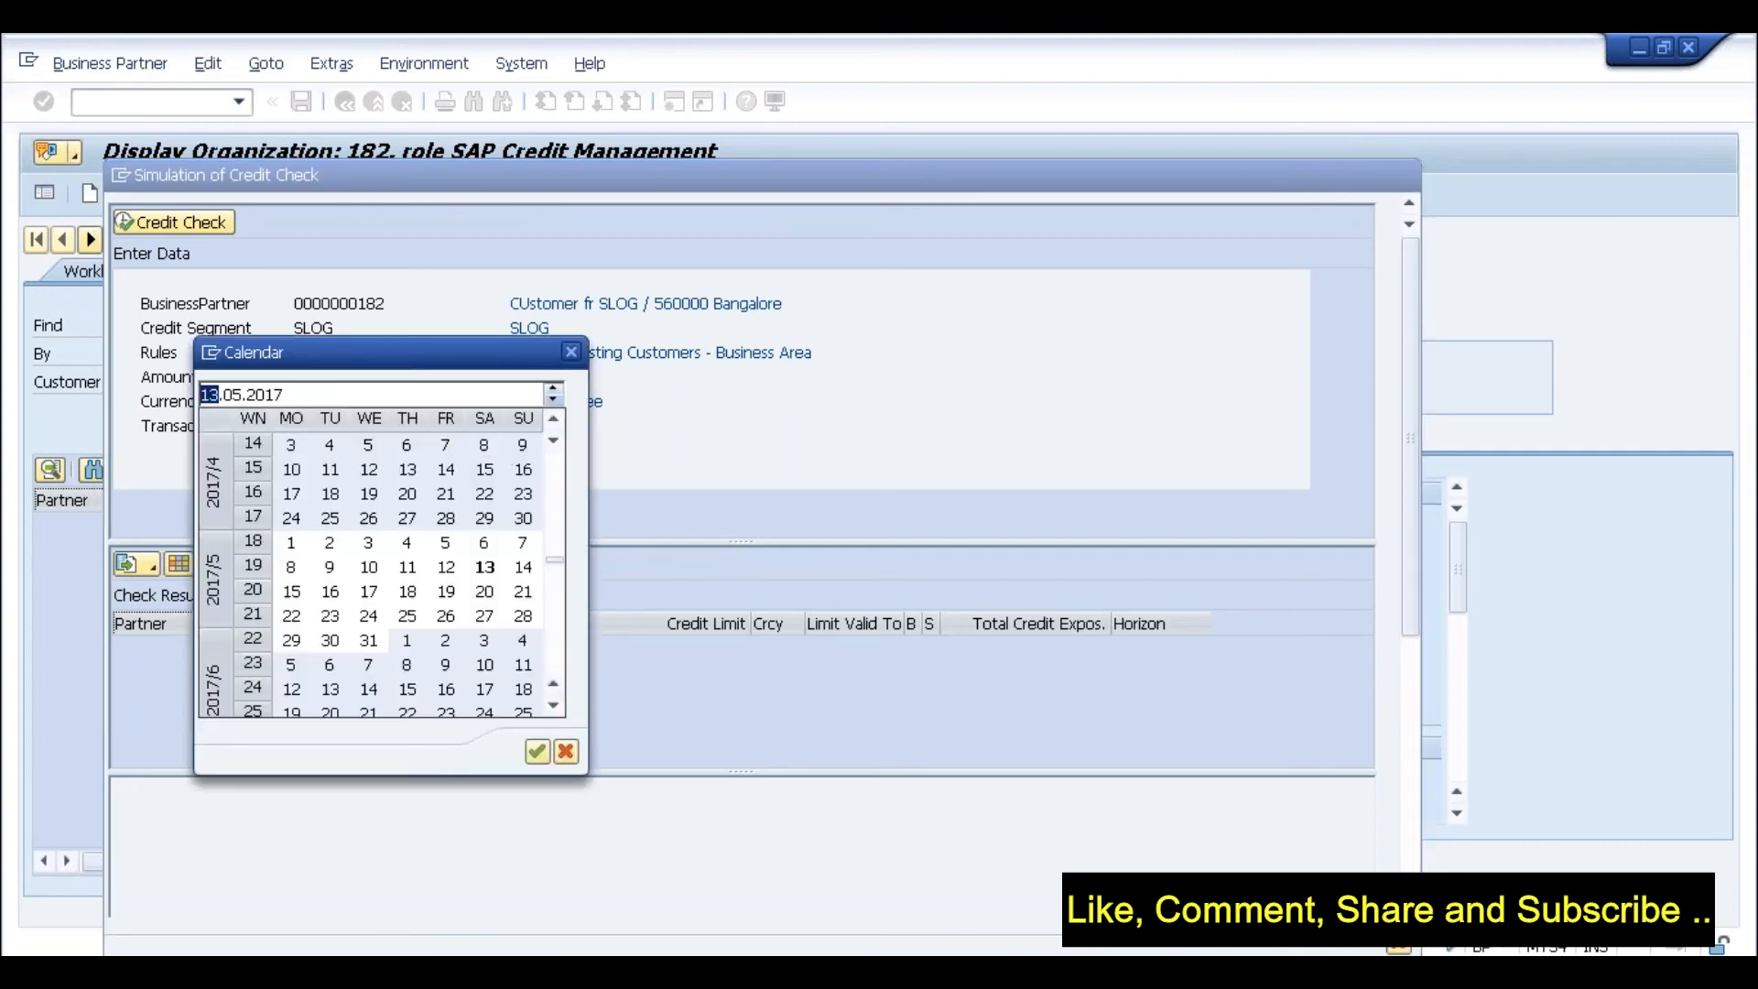
{"action": "left_click", "coordinate": [537, 751]}
{"action": "left_click", "coordinate": [200, 226]}
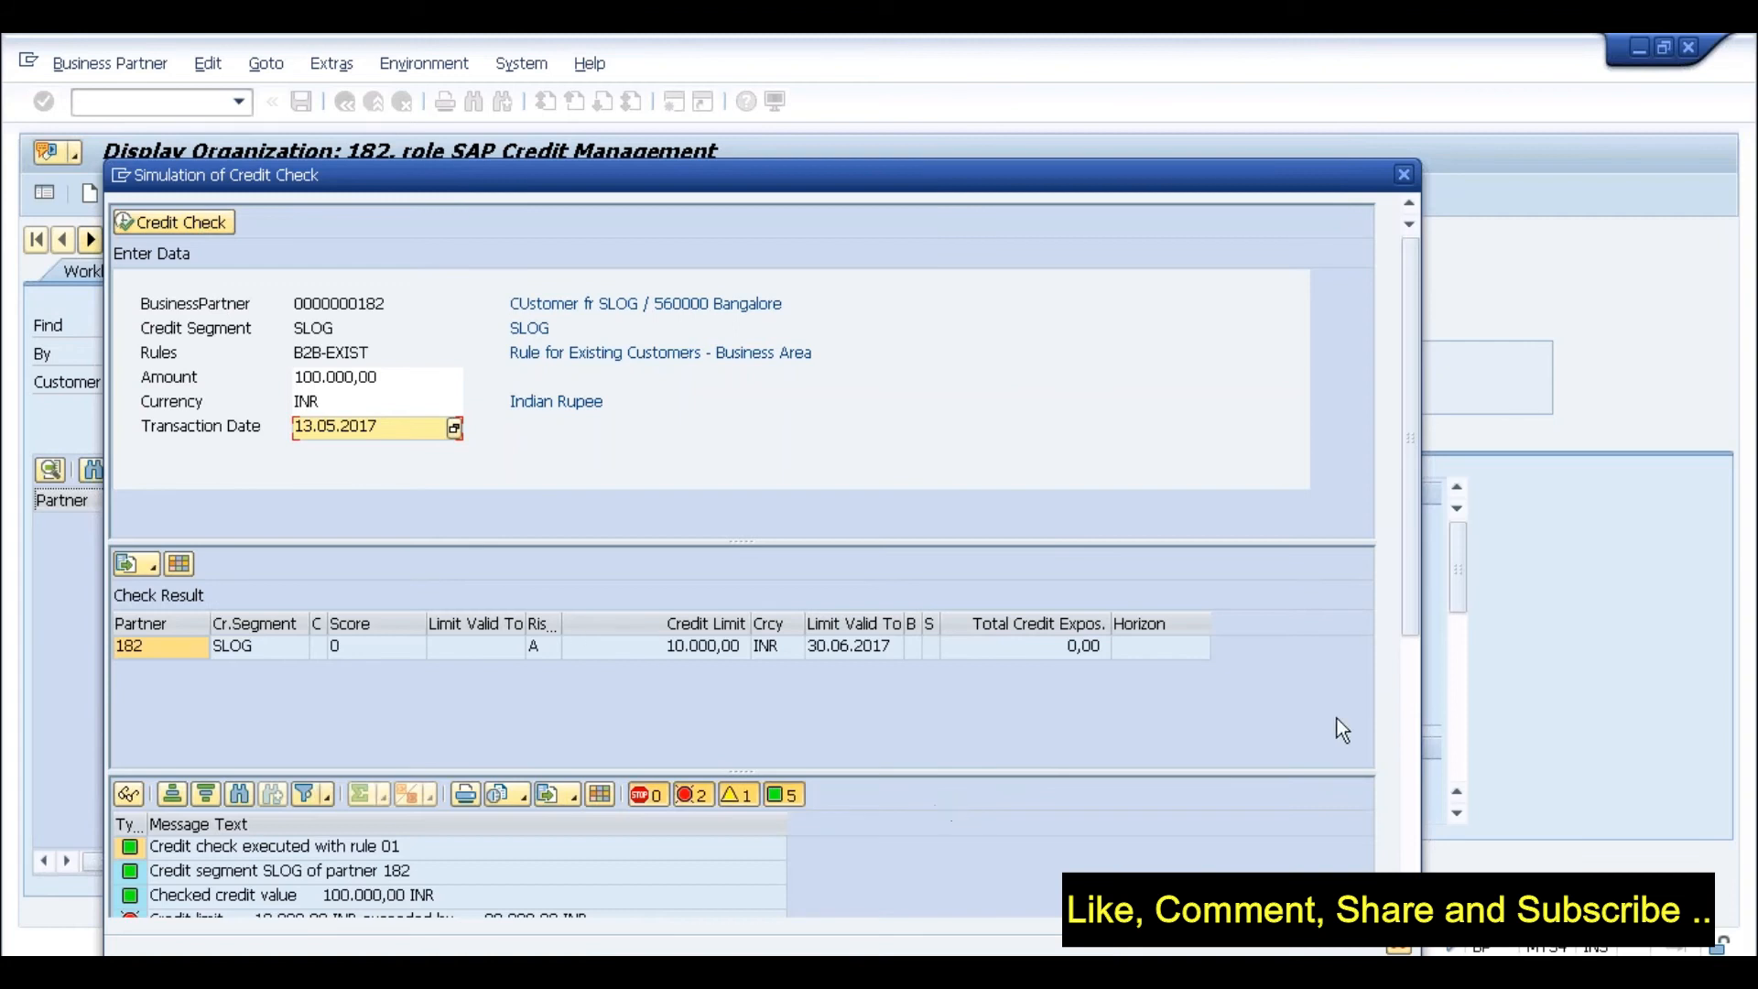
Step: Review the check result messages of the simulated credit check, including the credit segment message
{"action": "scroll", "coordinate": [1415, 687], "scroll_direction": "down", "scroll_amount": 1}
{"action": "scroll", "coordinate": [224, 838], "scroll_direction": "down", "scroll_amount": 4}
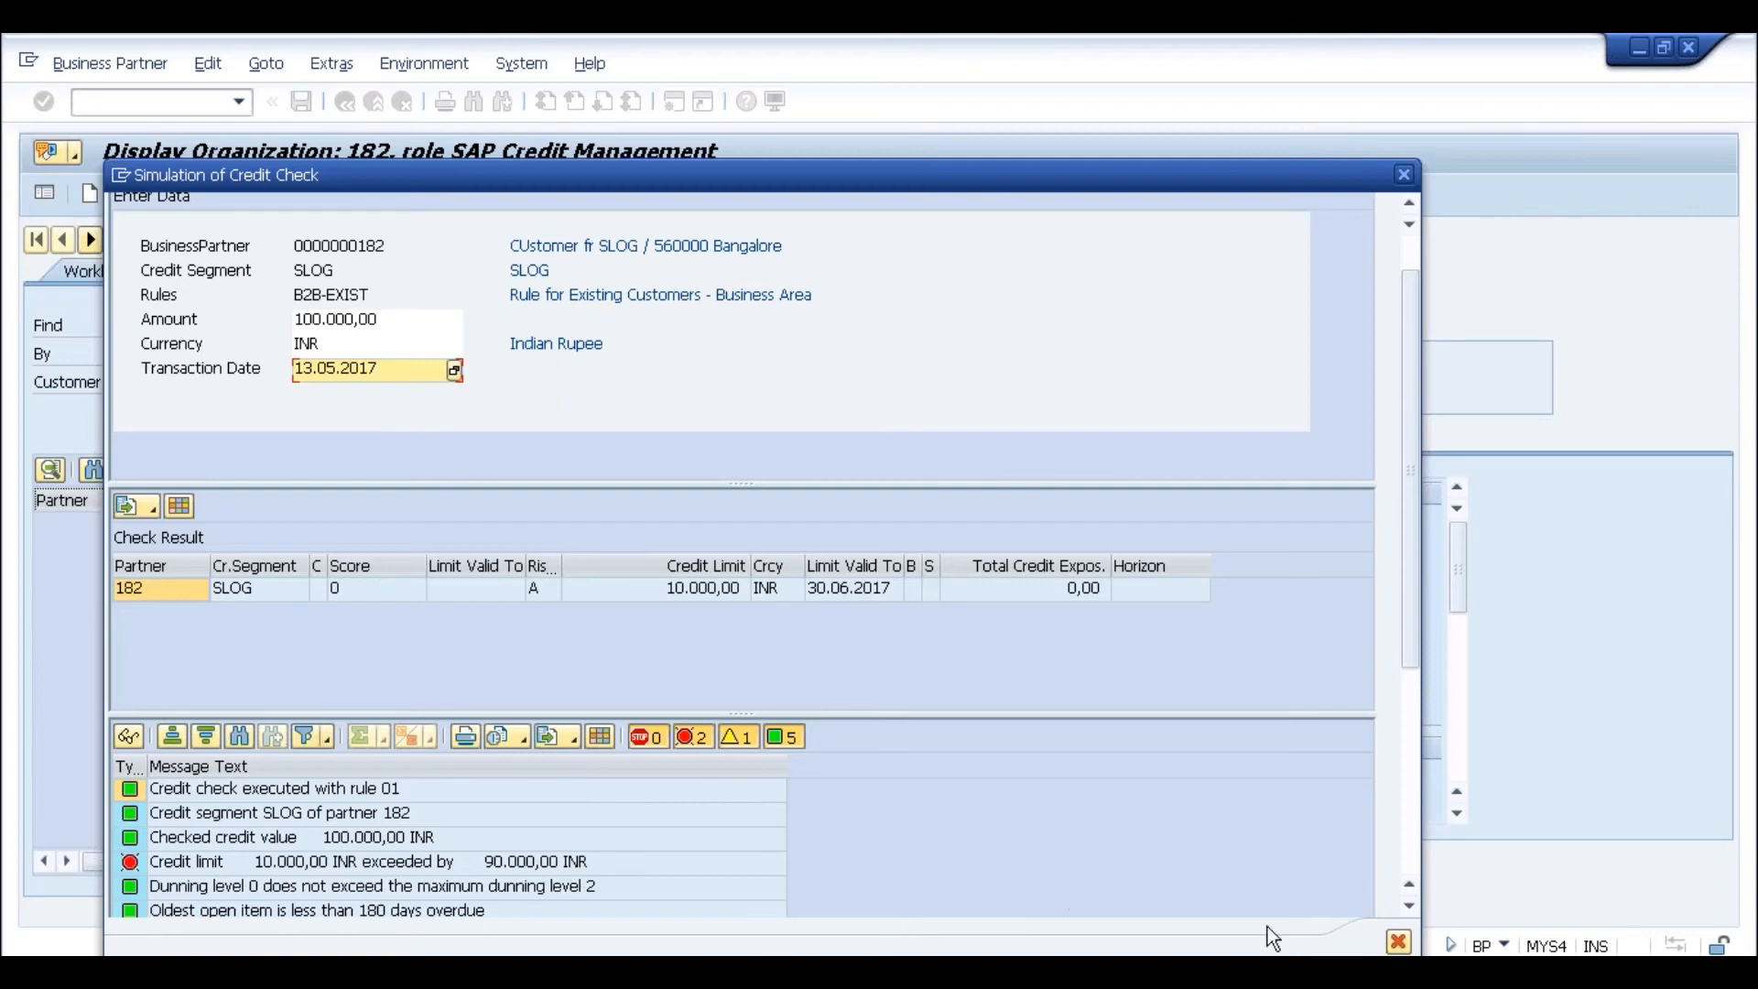
{"action": "left_click", "coordinate": [1411, 908]}
{"action": "left_click", "coordinate": [1410, 909]}
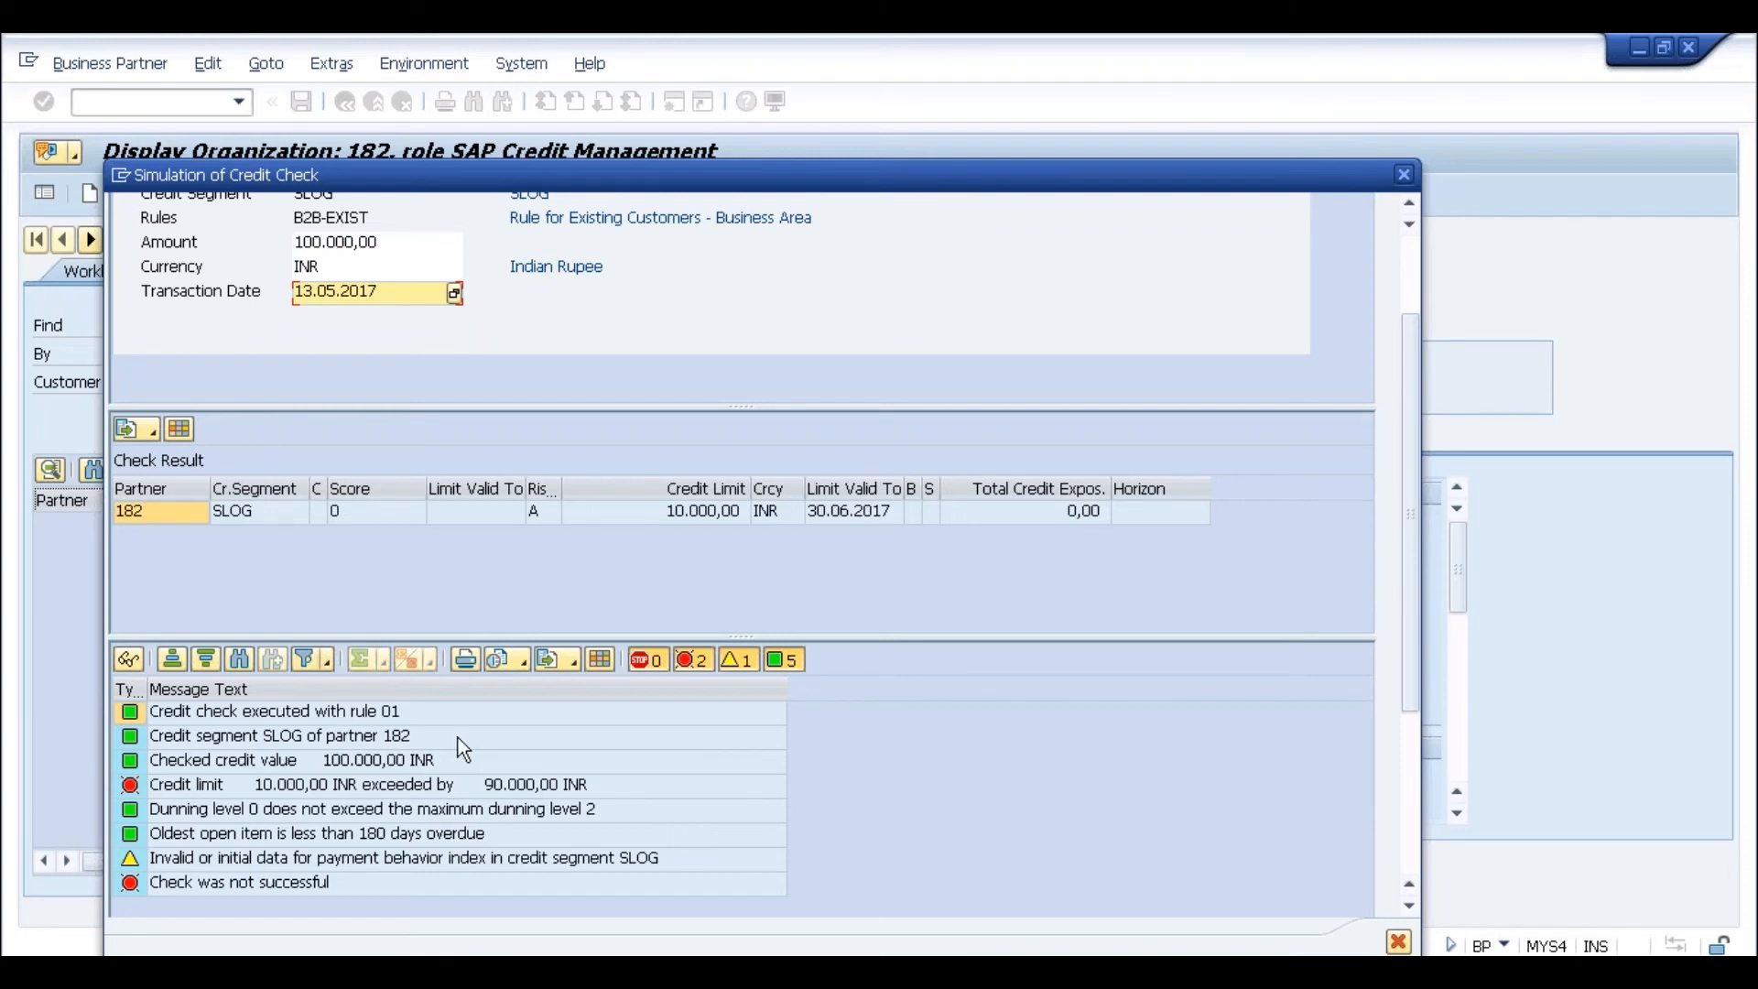
{"action": "left_click", "coordinate": [399, 738]}
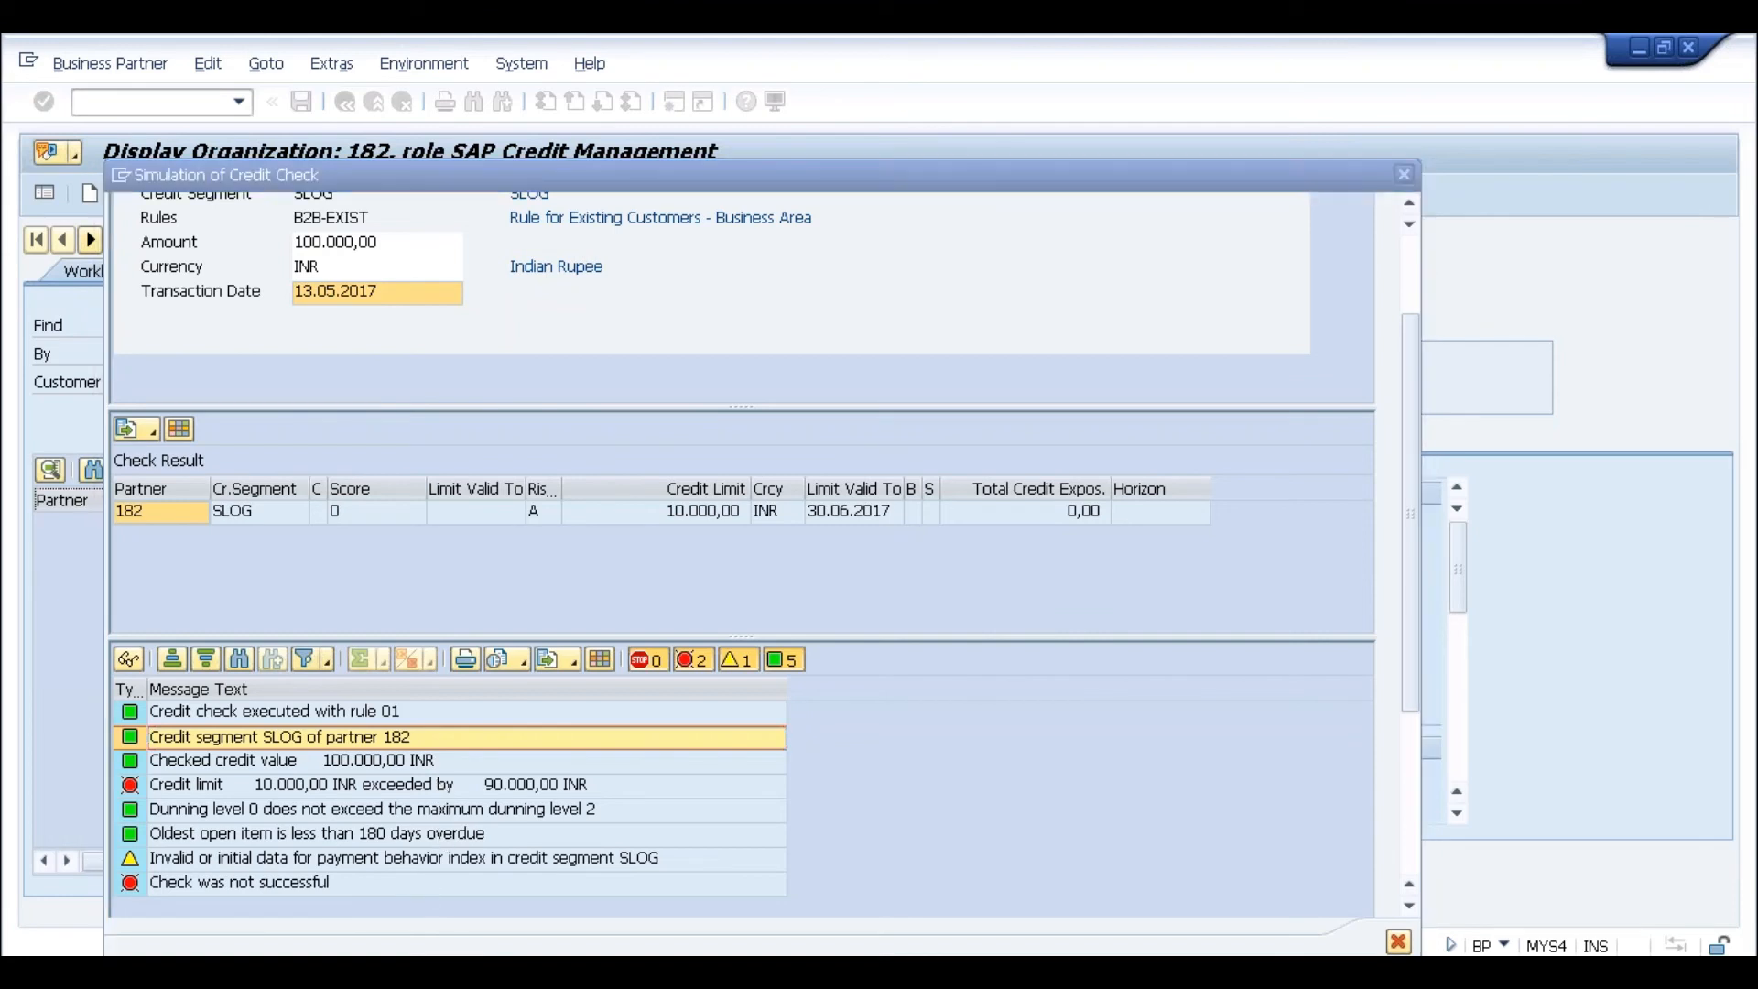
Step: Switch to SAP Logon and log on to the ECC system with the user name and account password
{"action": "mouse_move", "coordinate": [375, 954]}
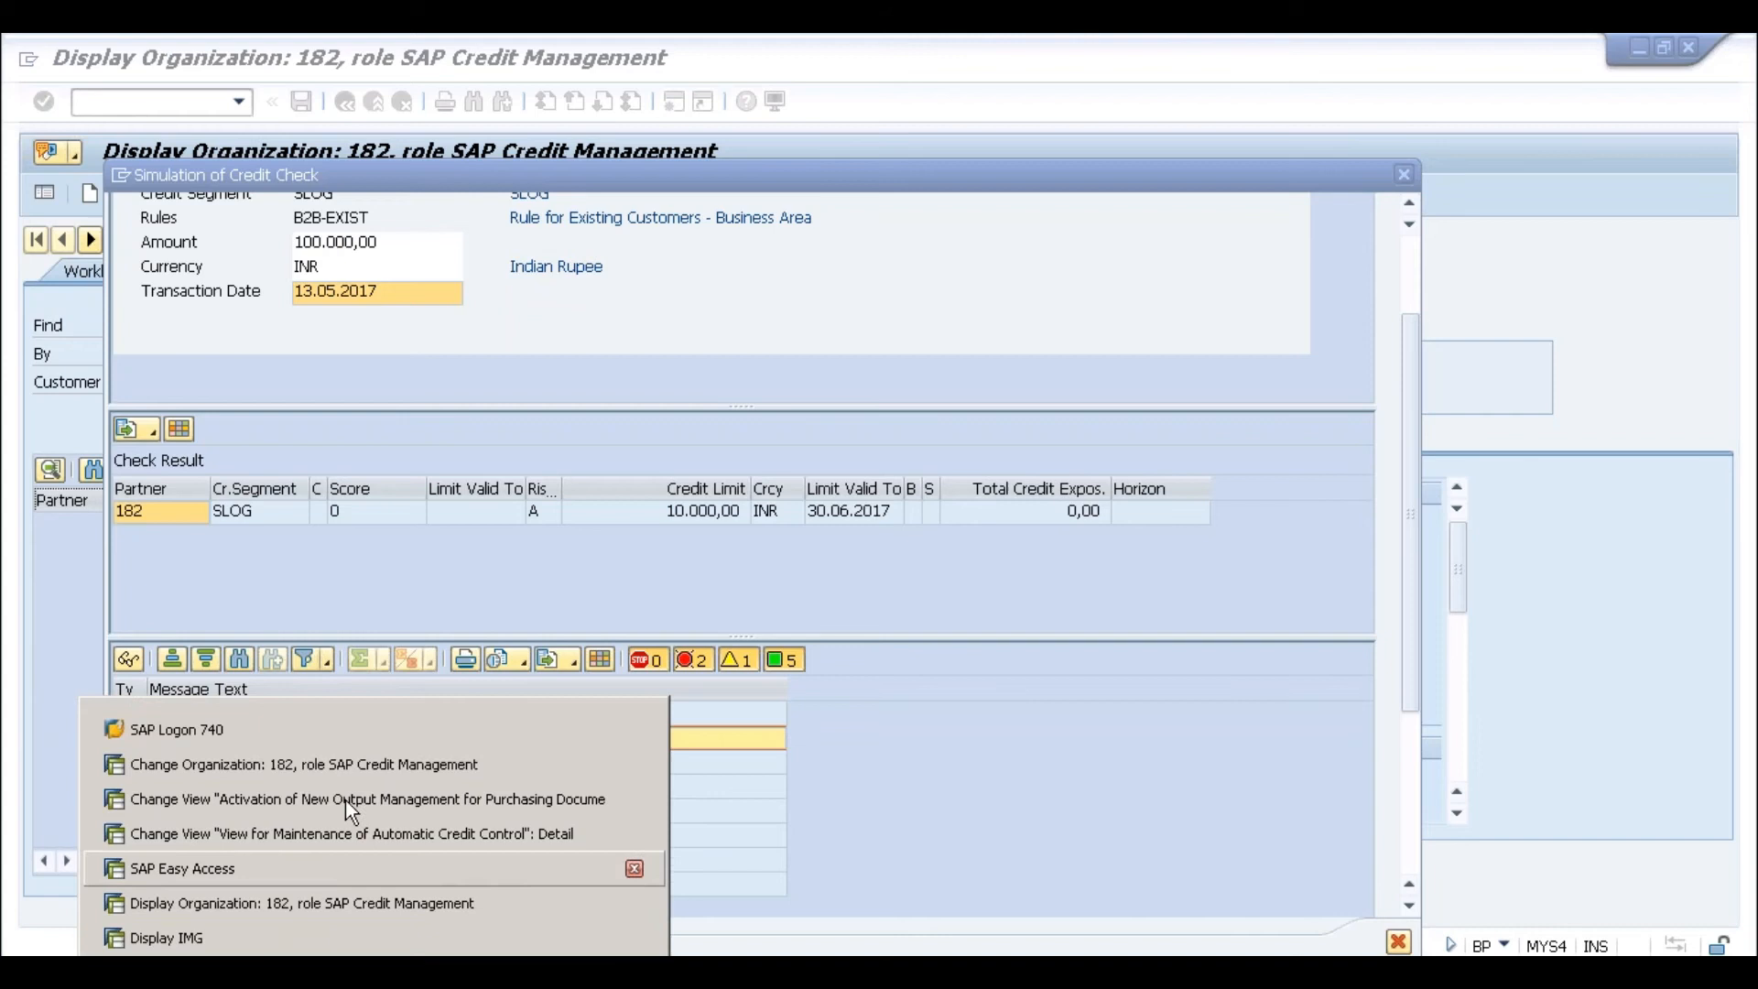
{"action": "left_click", "coordinate": [318, 729]}
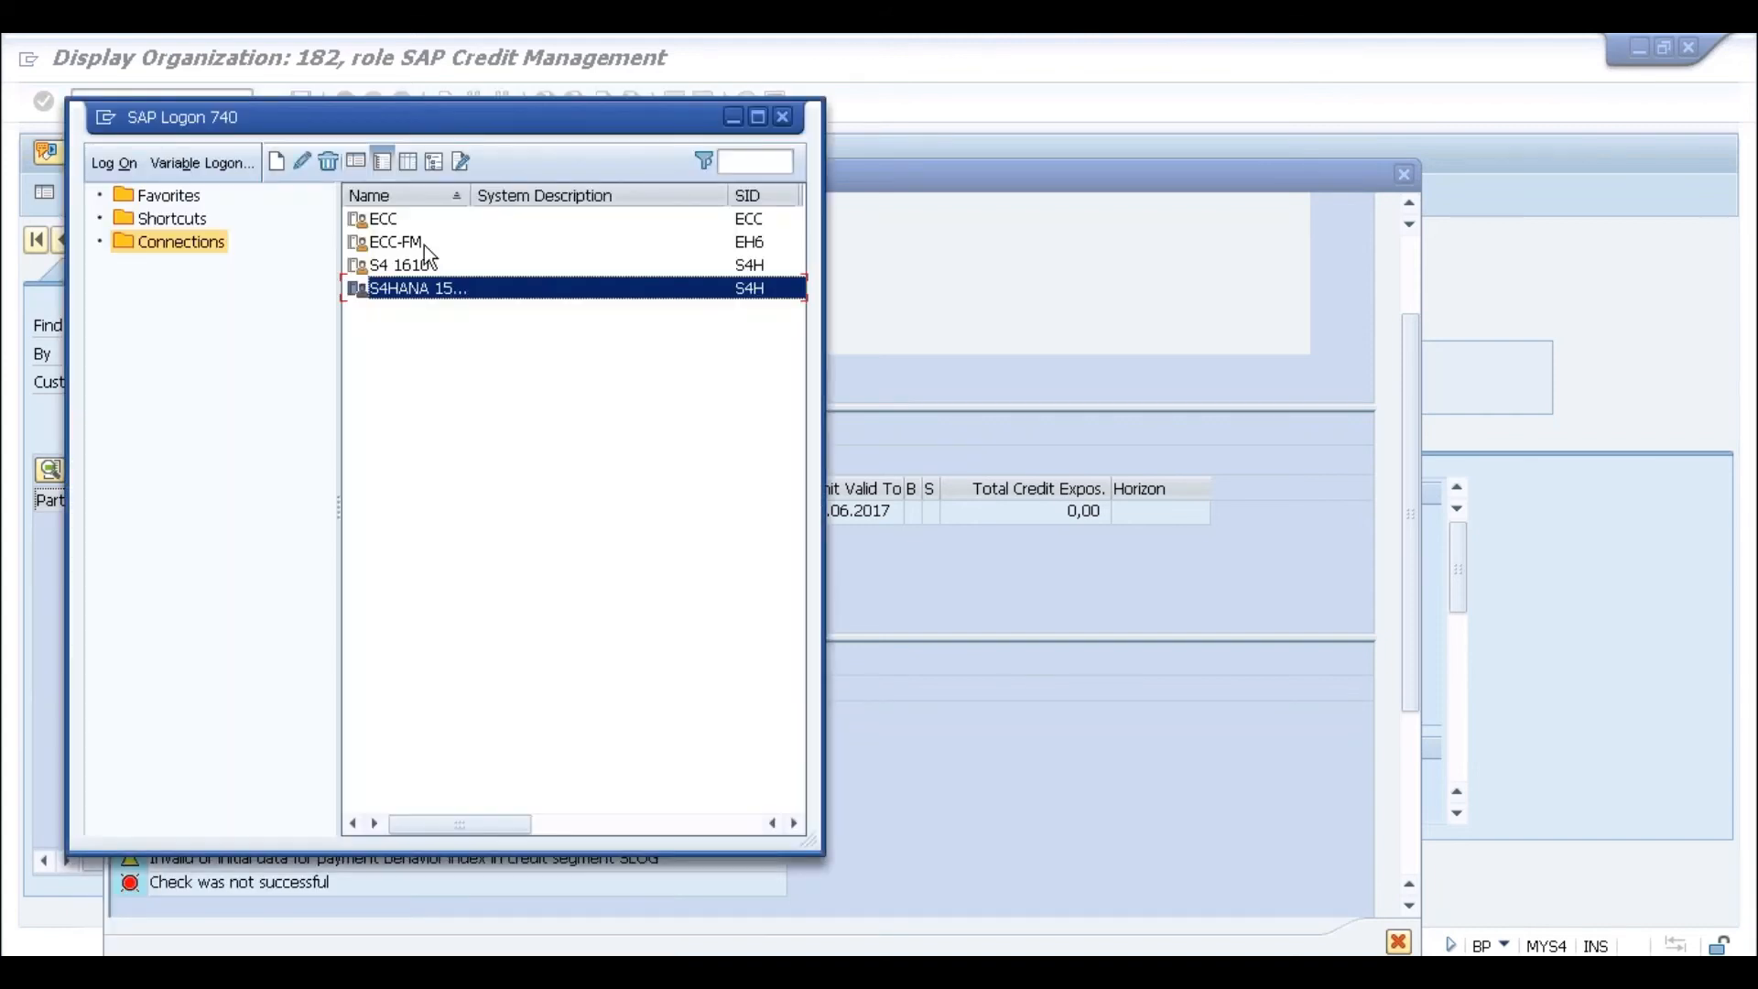
{"action": "double_click", "coordinate": [403, 220]}
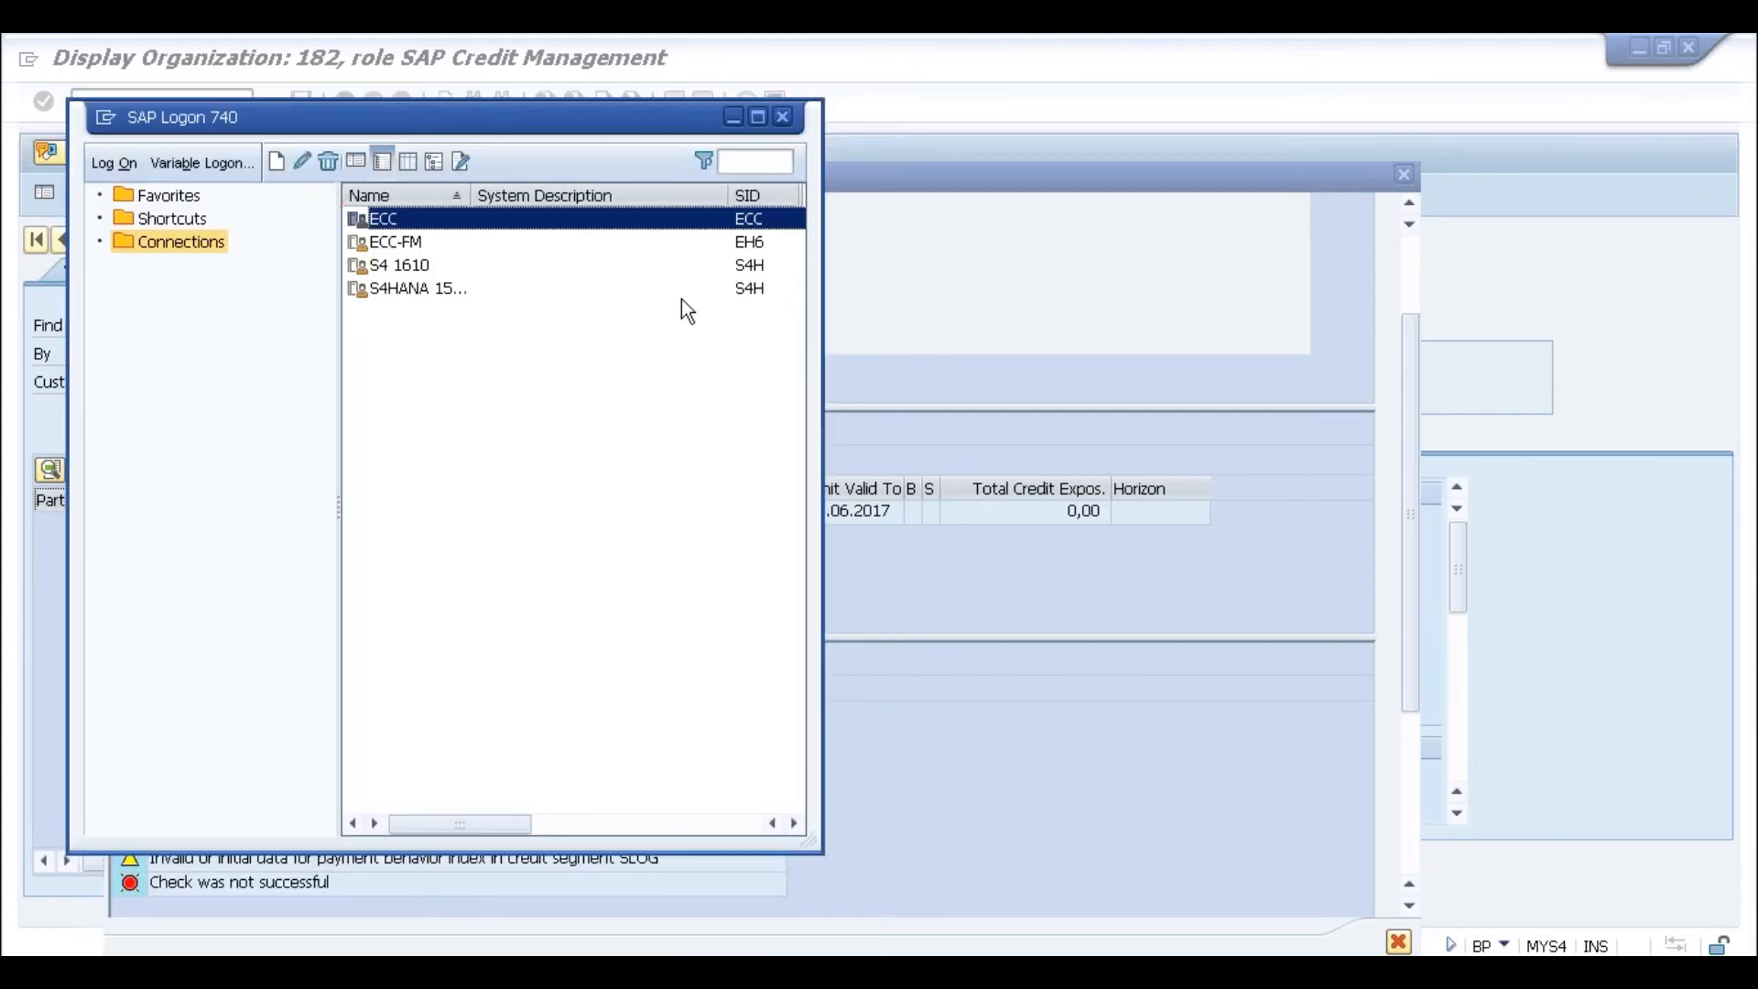
{"action": "type", "text": "s"}
{"action": "key", "text": "Down"}
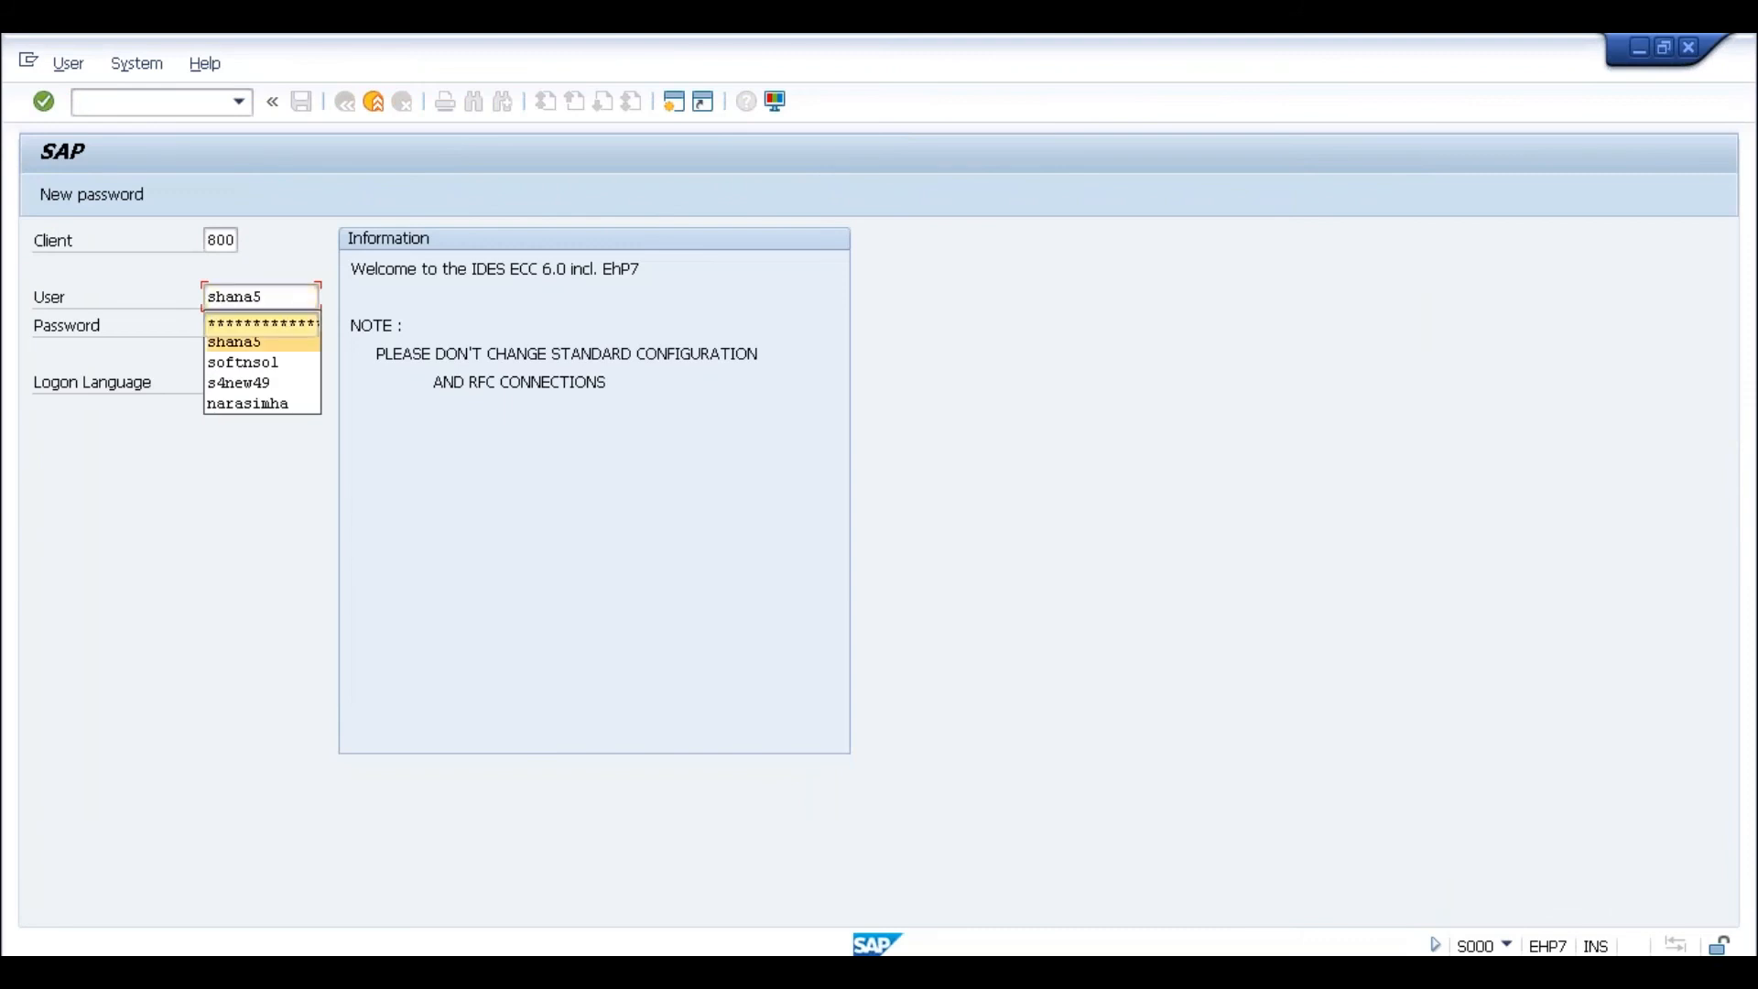
{"action": "key", "text": "Tab"}
{"action": "type", "text": "******"}
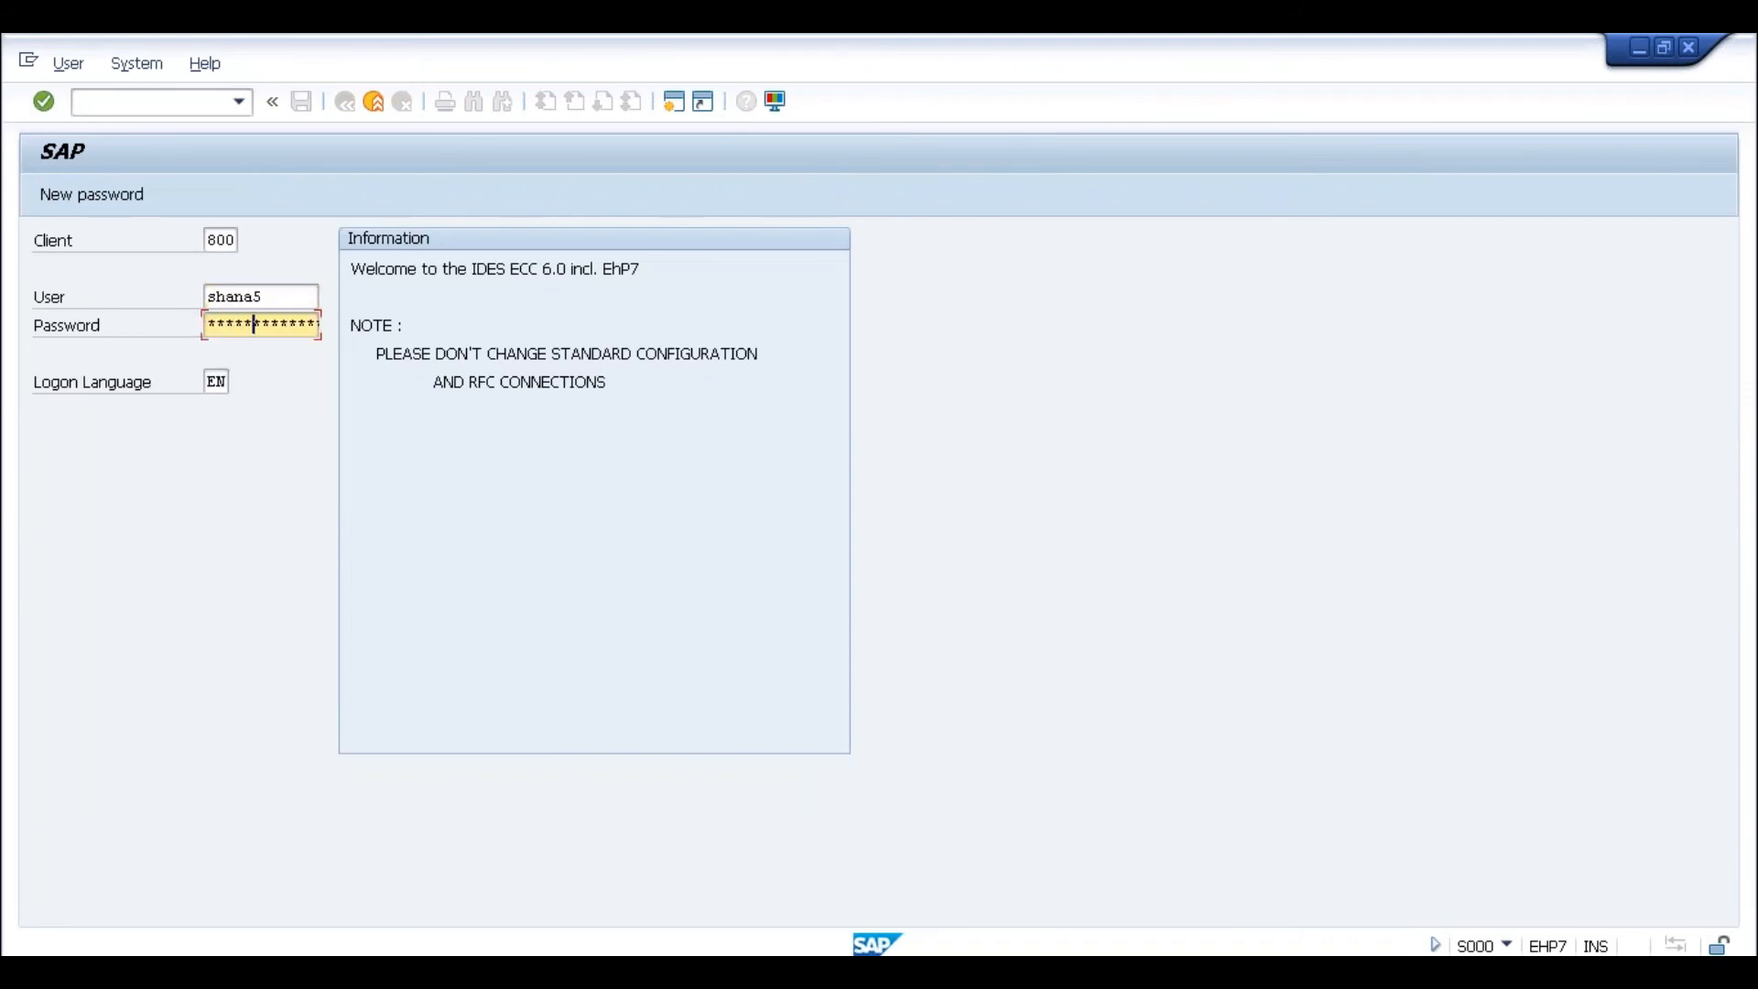
{"action": "key", "text": "Return"}
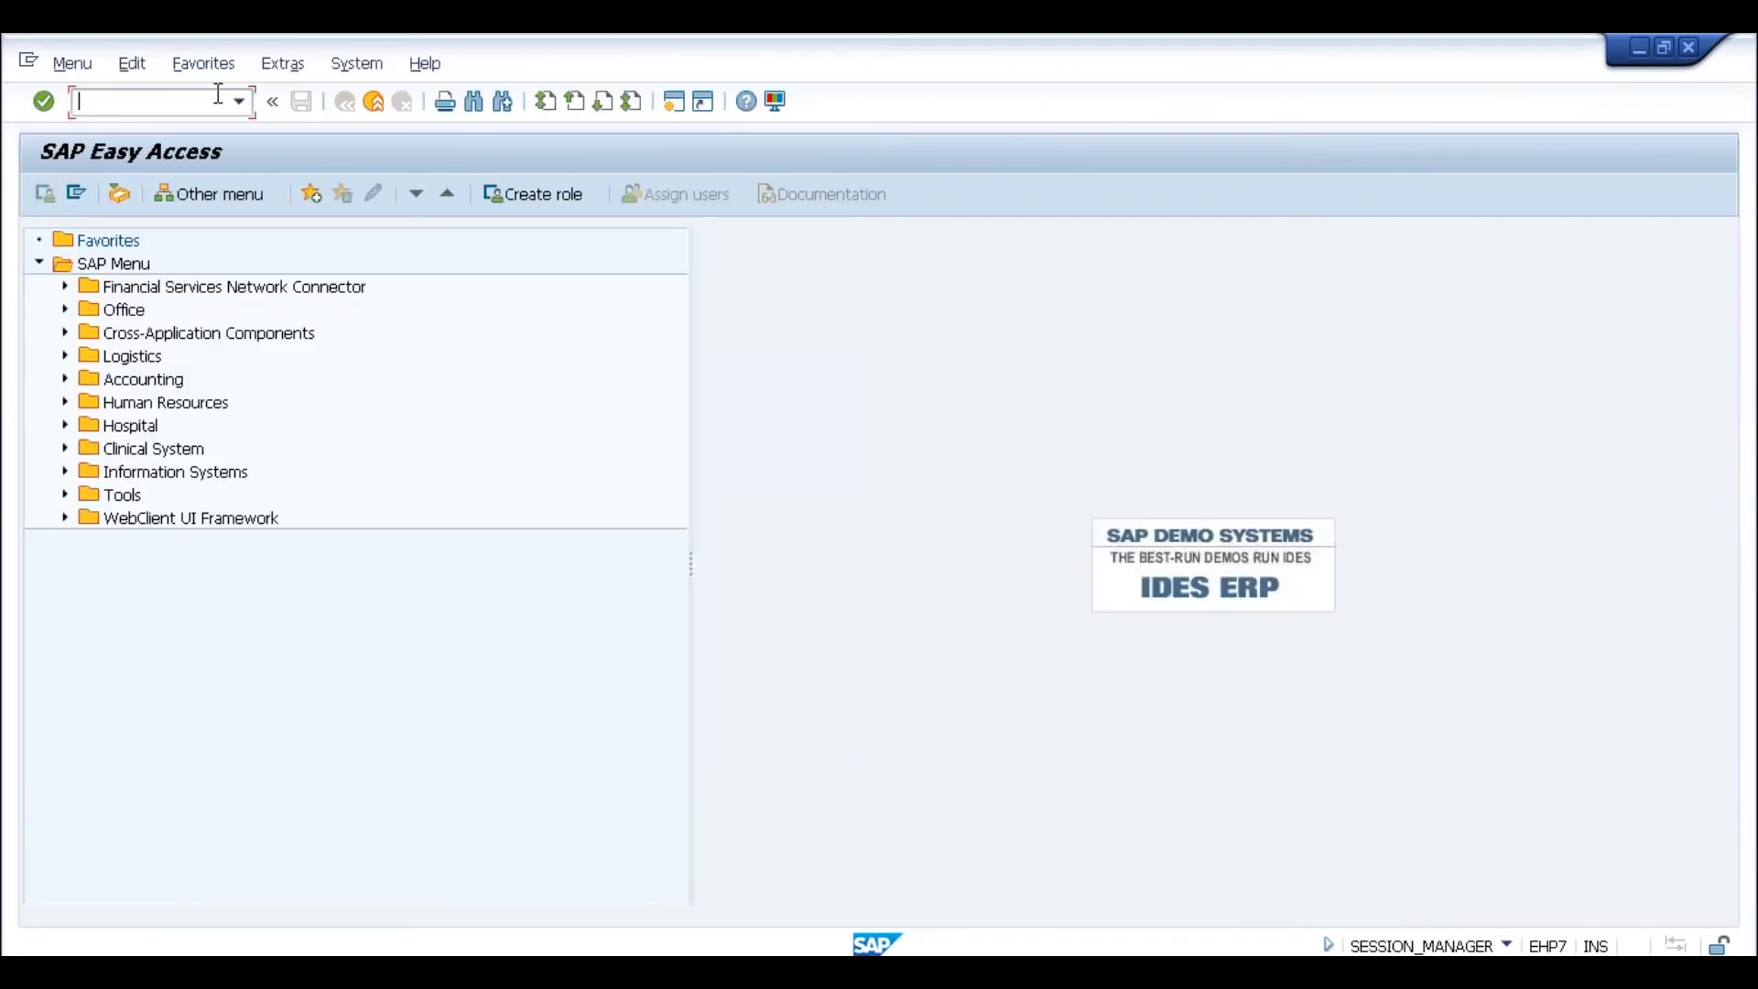
Step: Start transaction FD32 and choose customer ABM Motors from the customers of sales organization 0001
{"action": "type", "text": "d"}
{"action": "key", "text": "BackSpace"}
{"action": "type", "text": "fd32"}
{"action": "key", "text": "Return"}
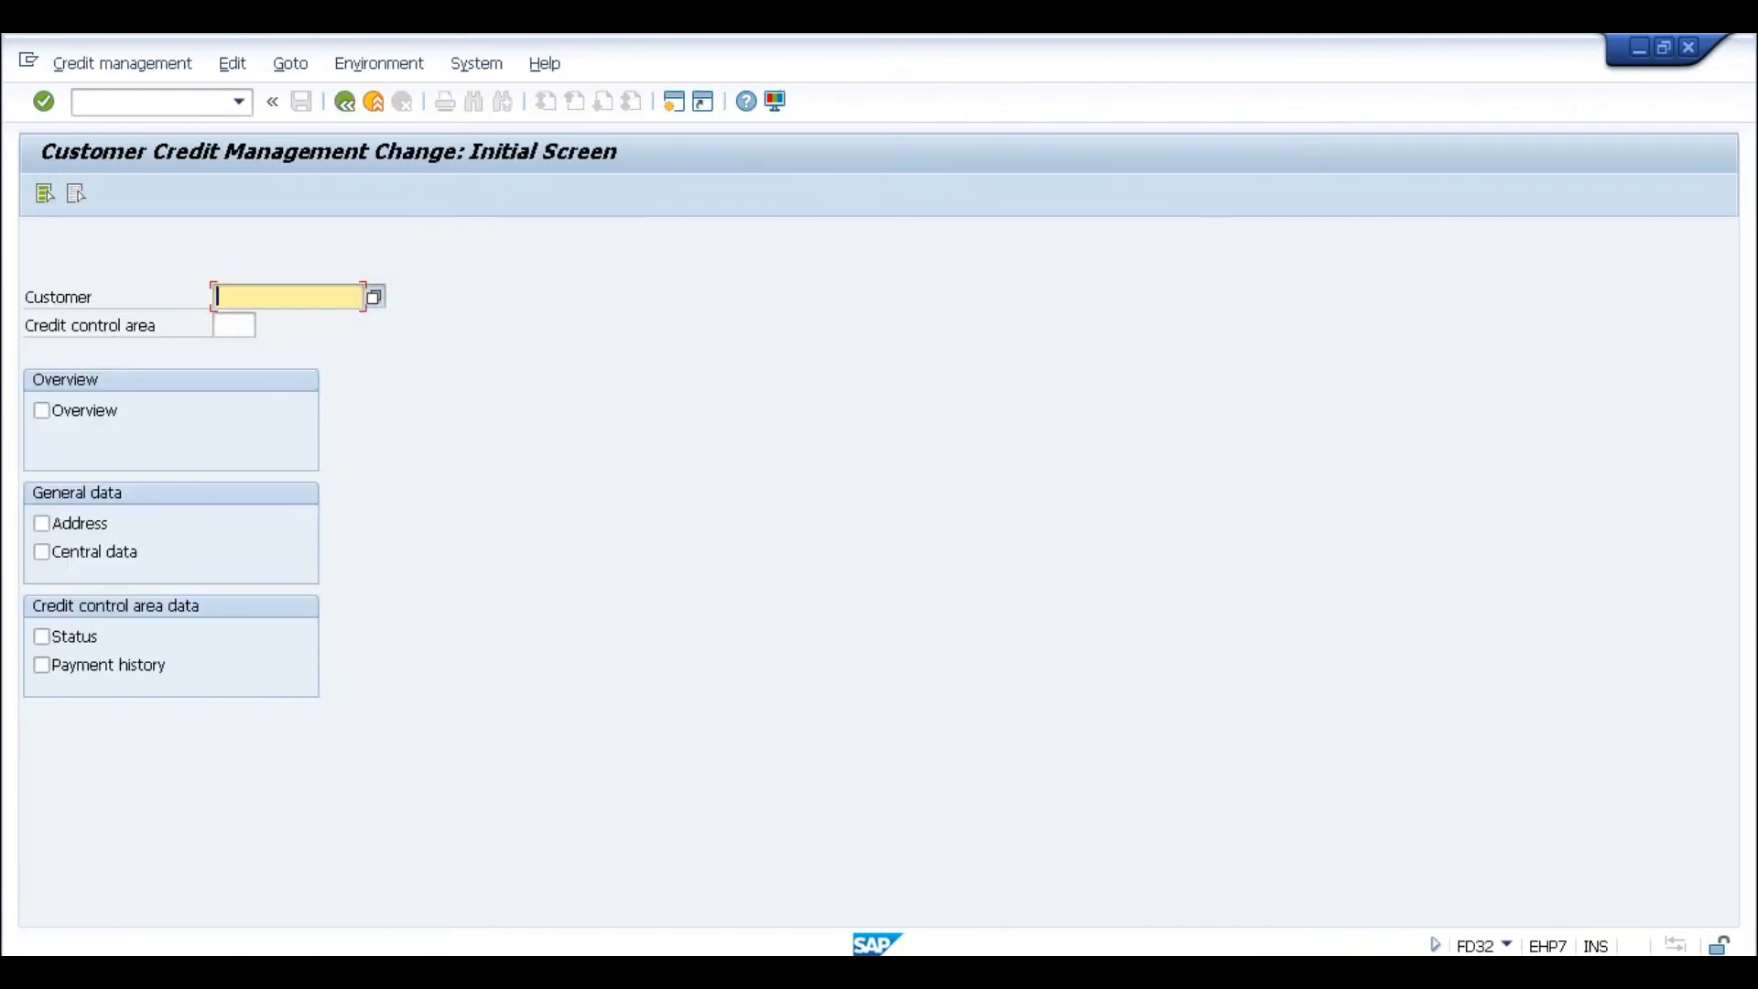
{"action": "left_click", "coordinate": [374, 295]}
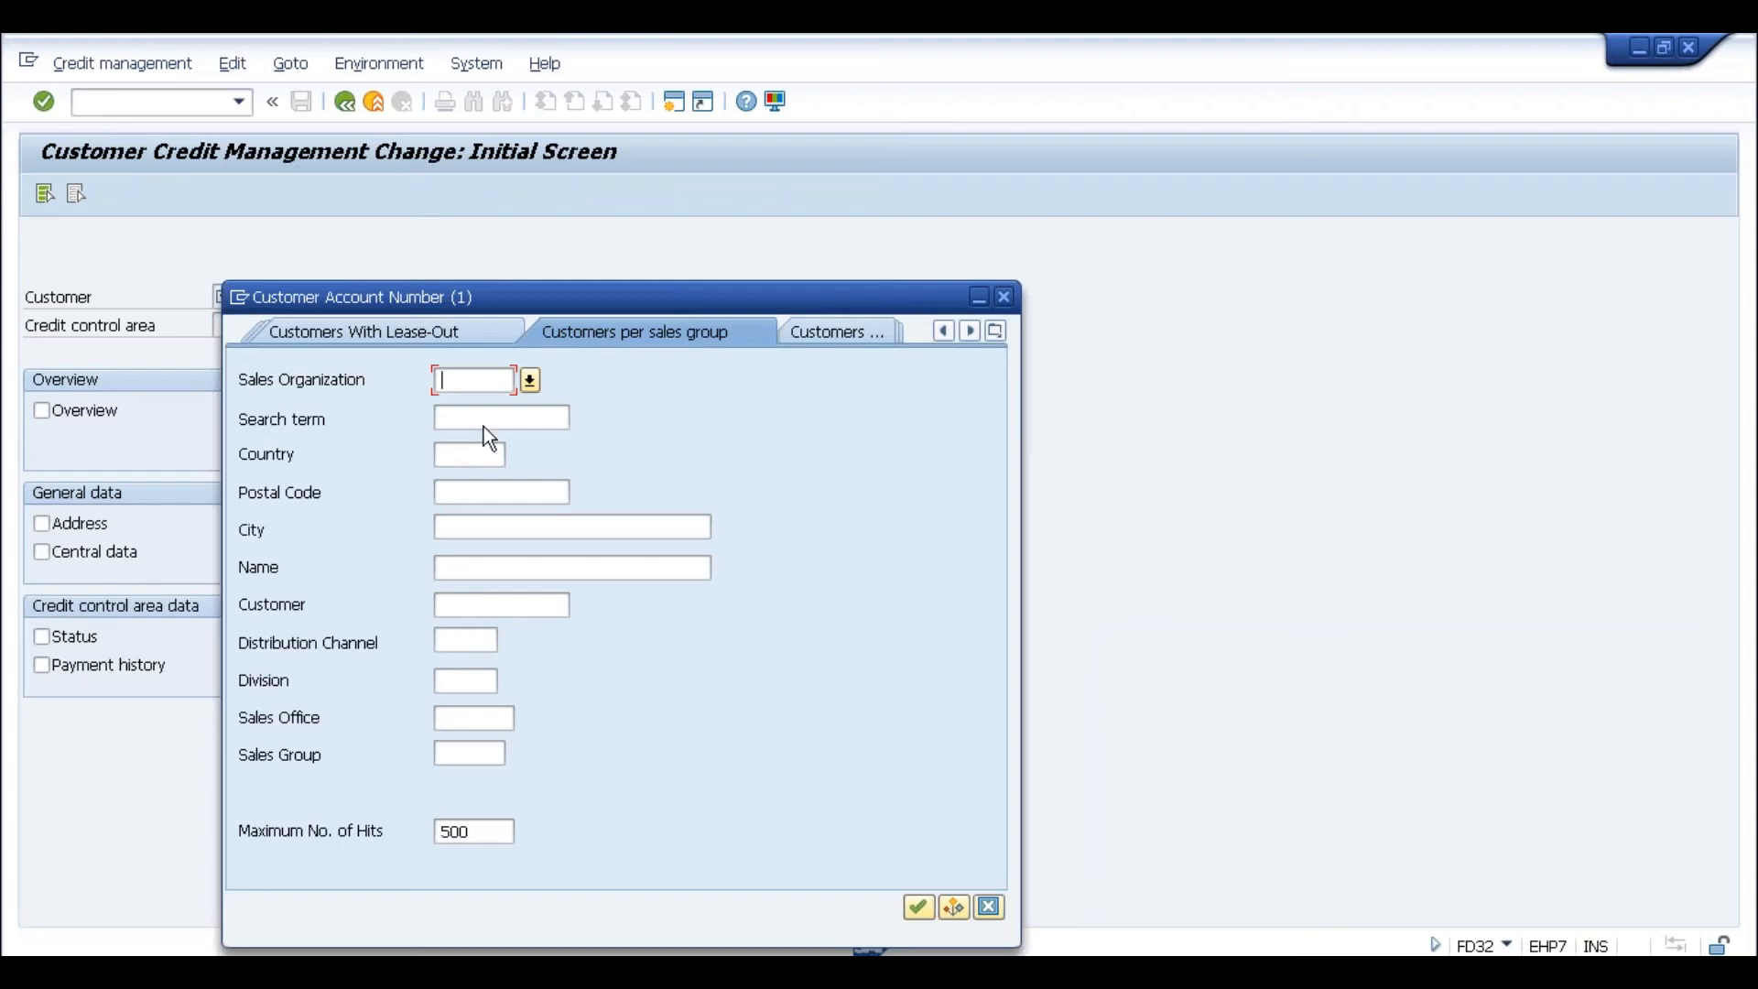
{"action": "type", "text": "0001"}
{"action": "key", "text": "Return"}
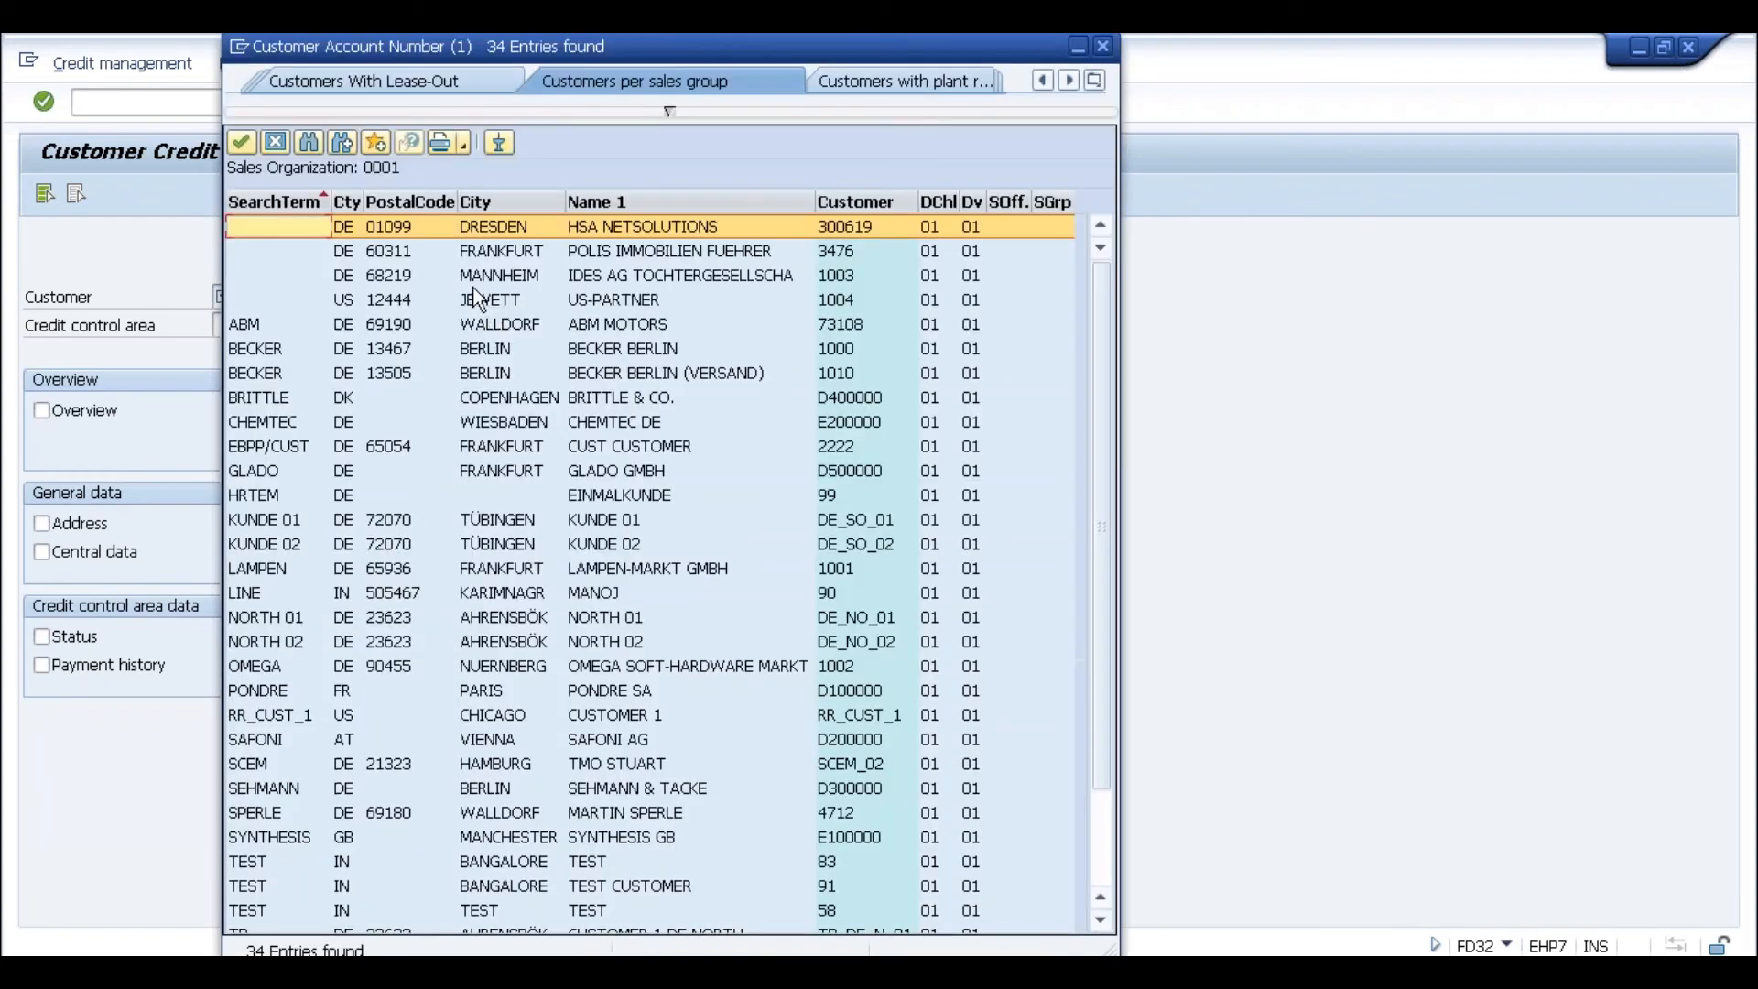
{"action": "left_click", "coordinate": [385, 324]}
{"action": "double_click", "coordinate": [387, 322]}
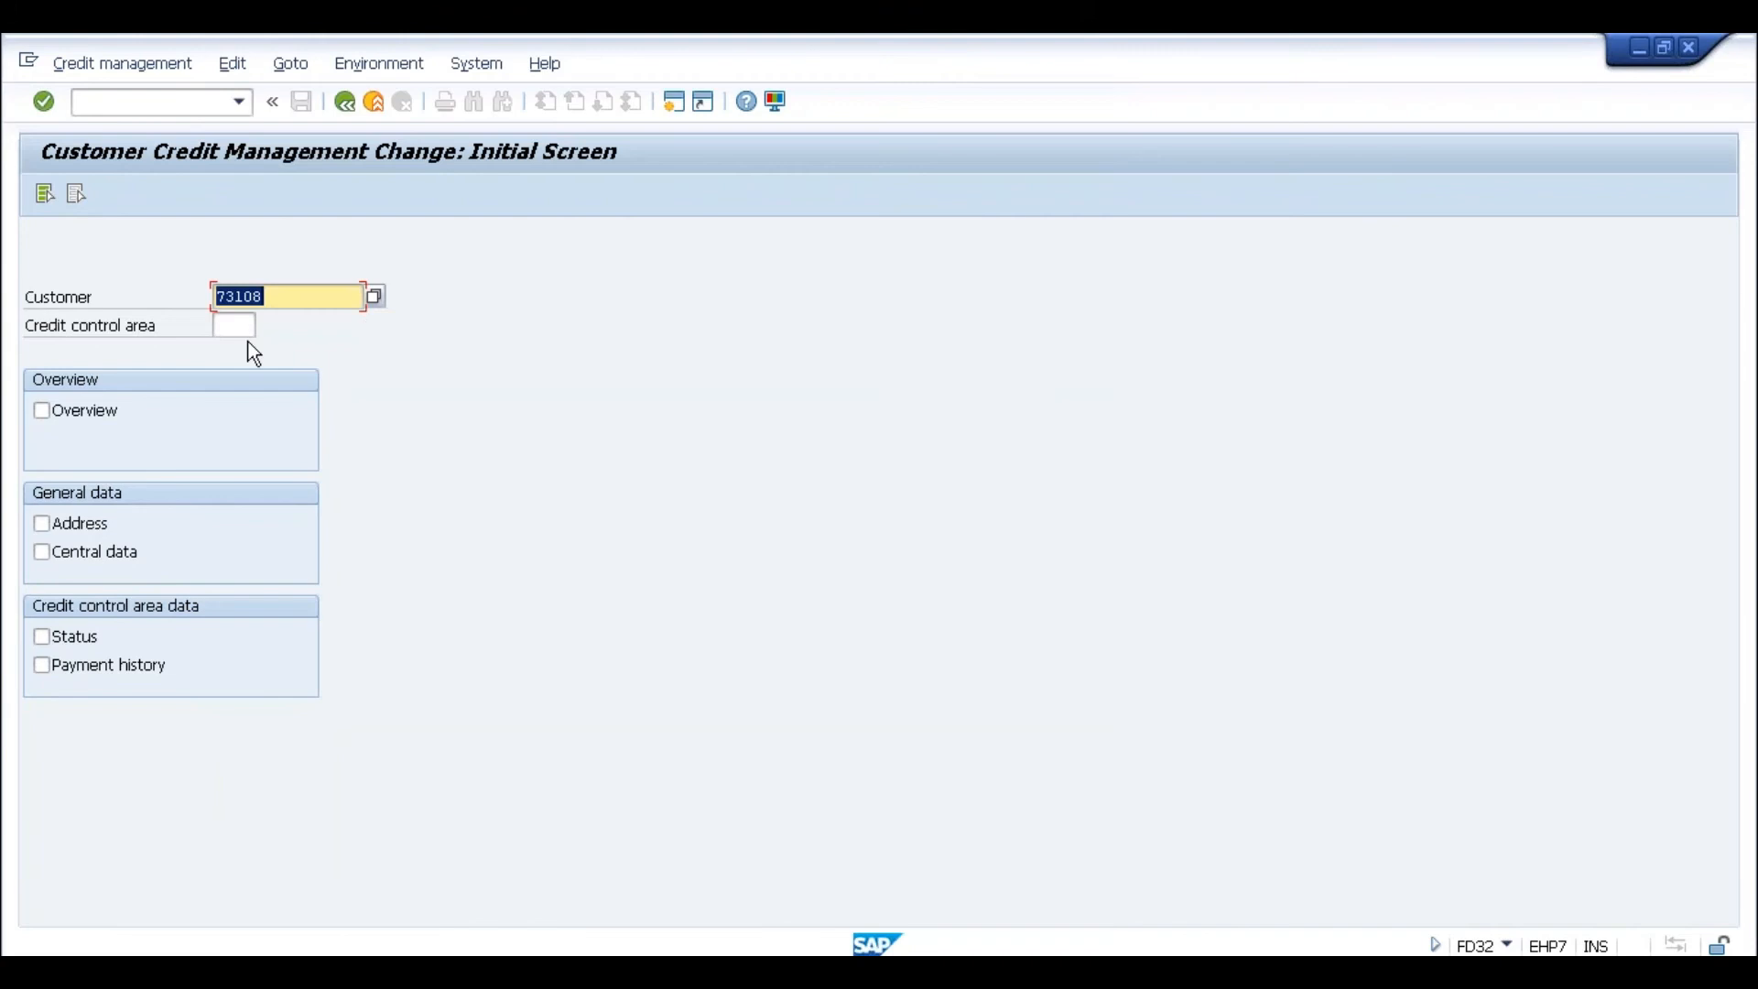
Step: Select credit control area 0001 and display the customer's credit management overview
{"action": "left_click", "coordinate": [249, 326]}
{"action": "left_click", "coordinate": [266, 327]}
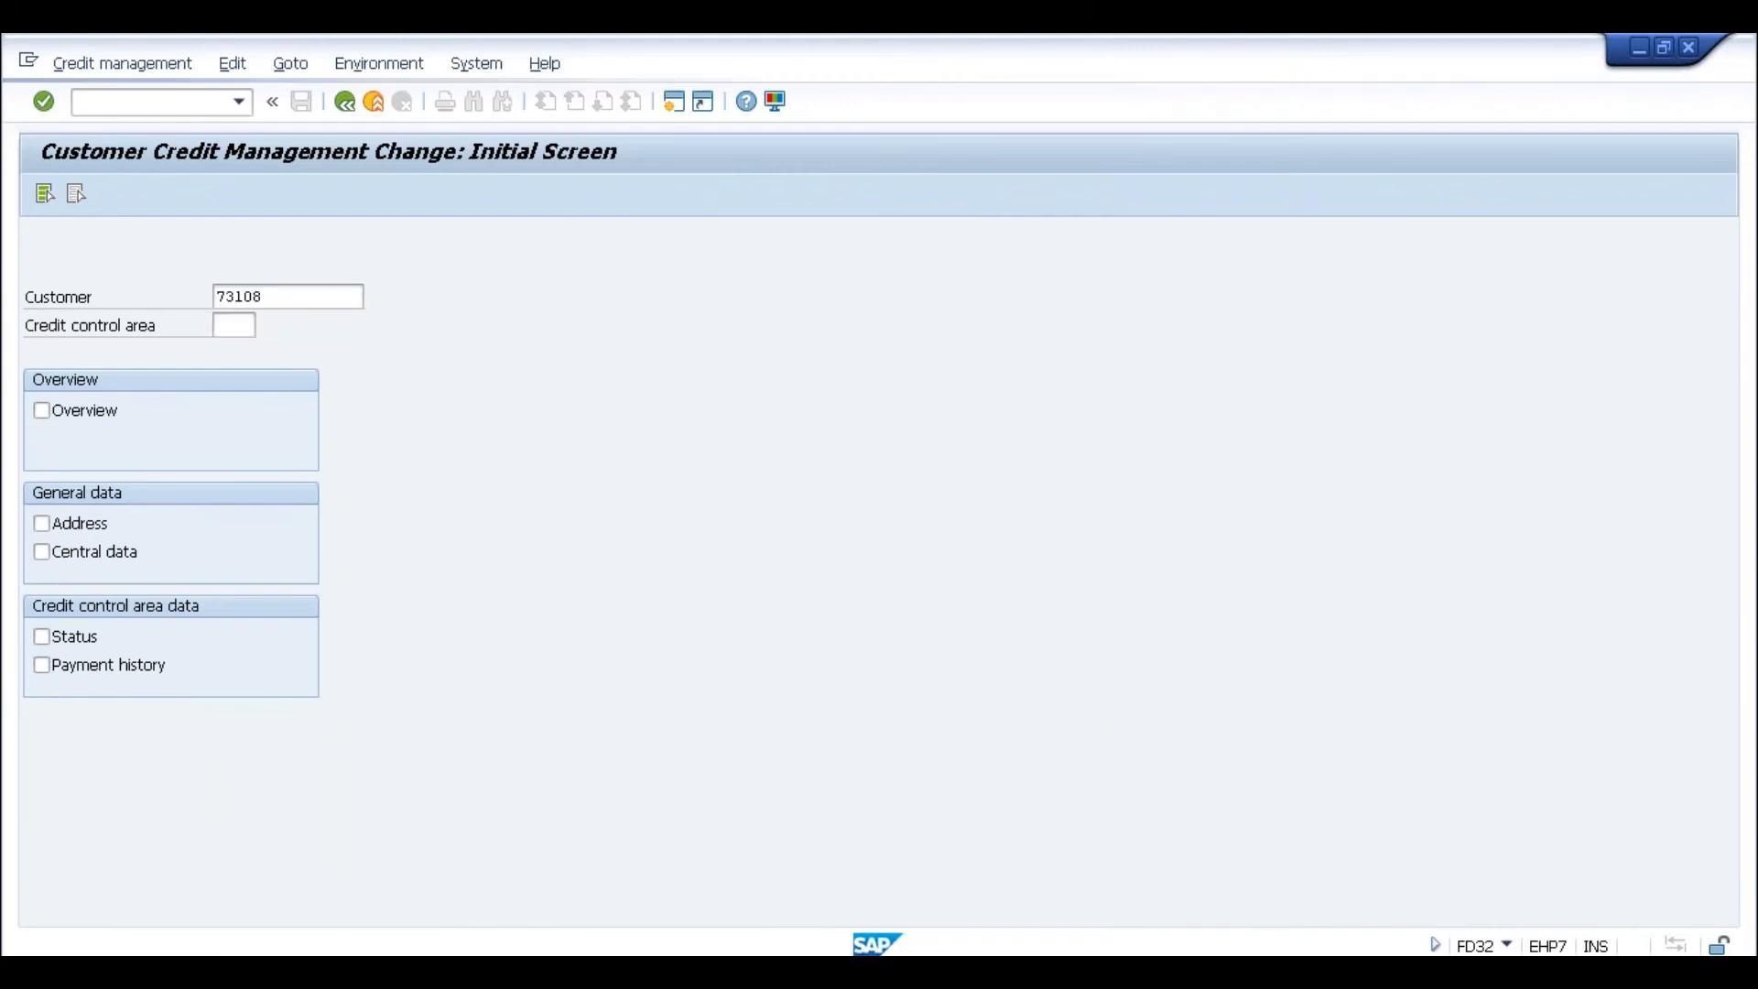
{"action": "double_click", "coordinate": [250, 464]}
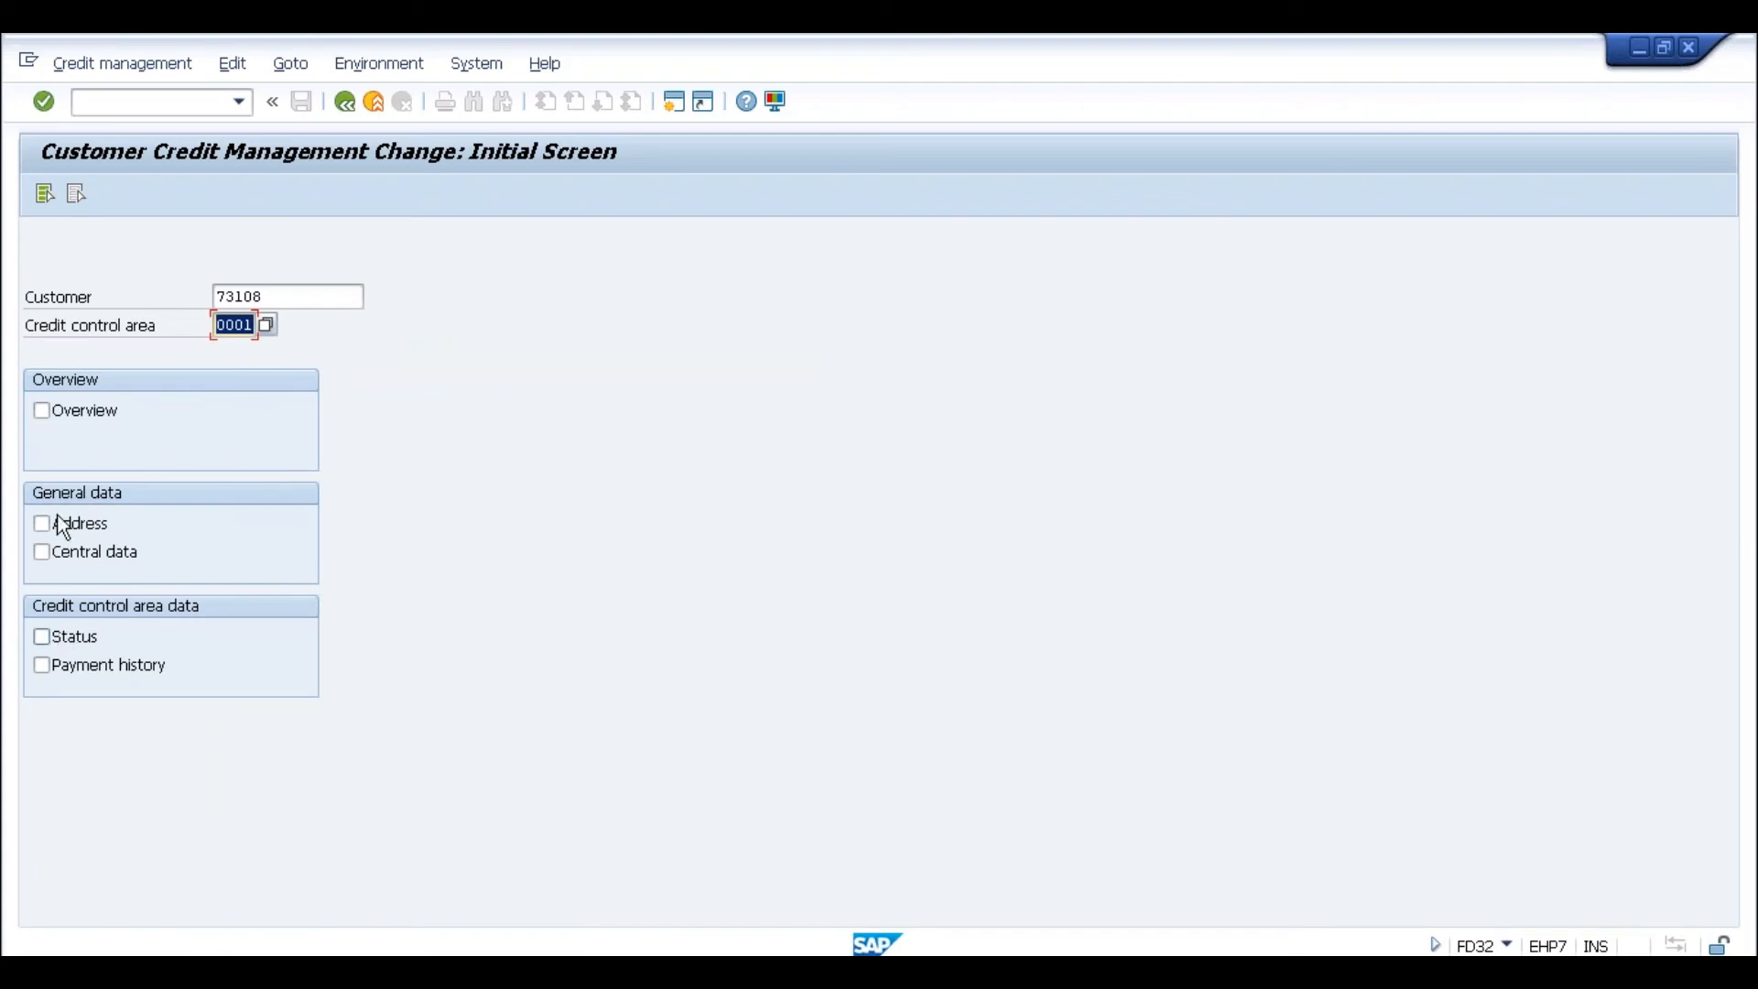
{"action": "left_click", "coordinate": [44, 194]}
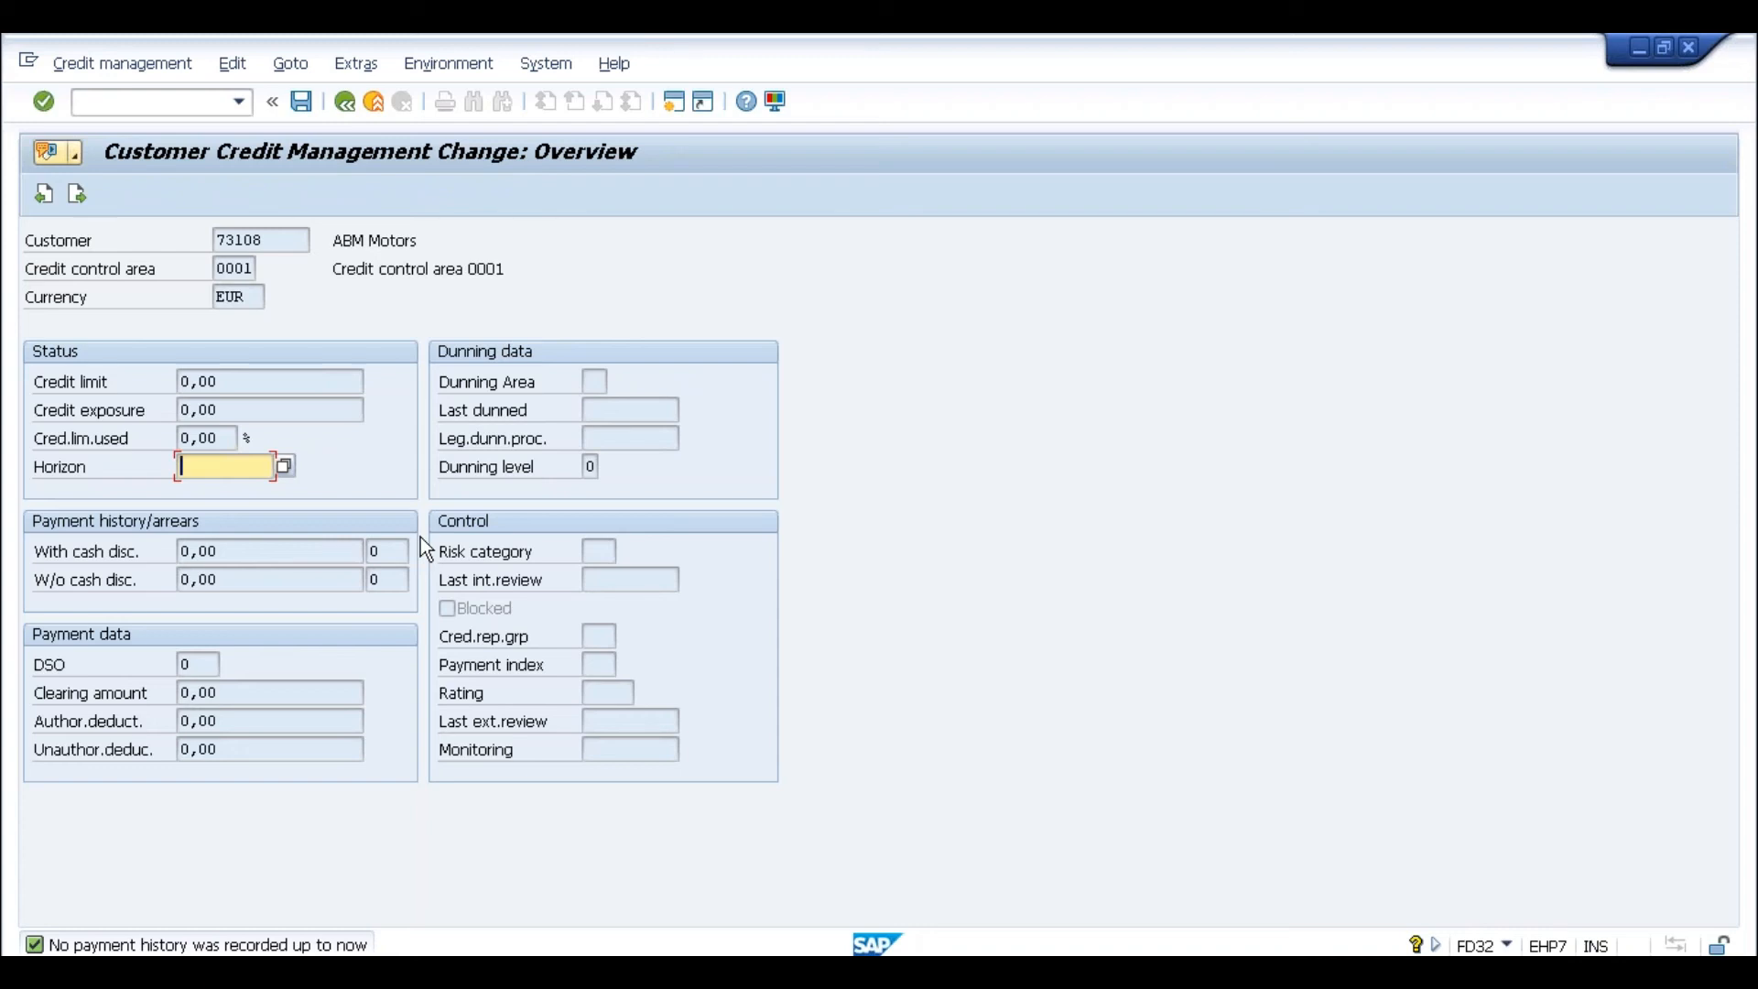
Step: Compare the credit limit field in the customer's overview with the credit limit in the S/4HANA credit check simulation
{"action": "left_click", "coordinate": [228, 382]}
{"action": "key", "text": "Home"}
{"action": "key", "text": "alt+Tab"}
{"action": "key", "text": "alt+Tab"}
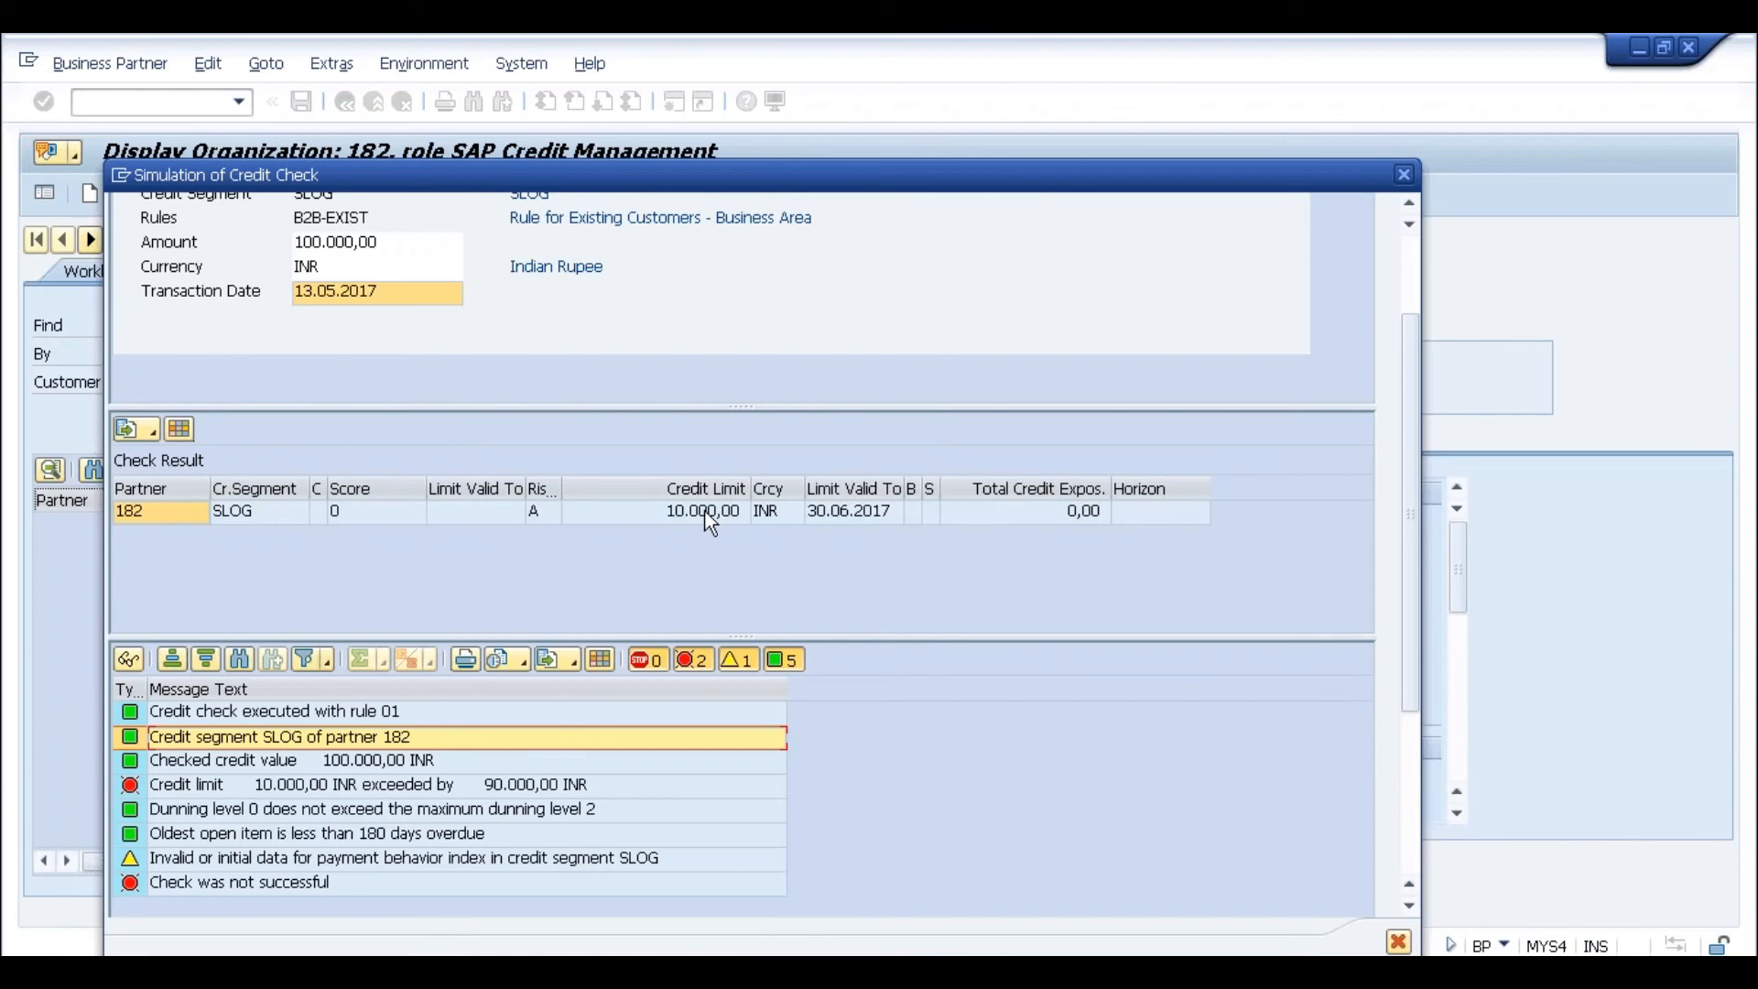
{"action": "key", "text": "alt+Tab"}
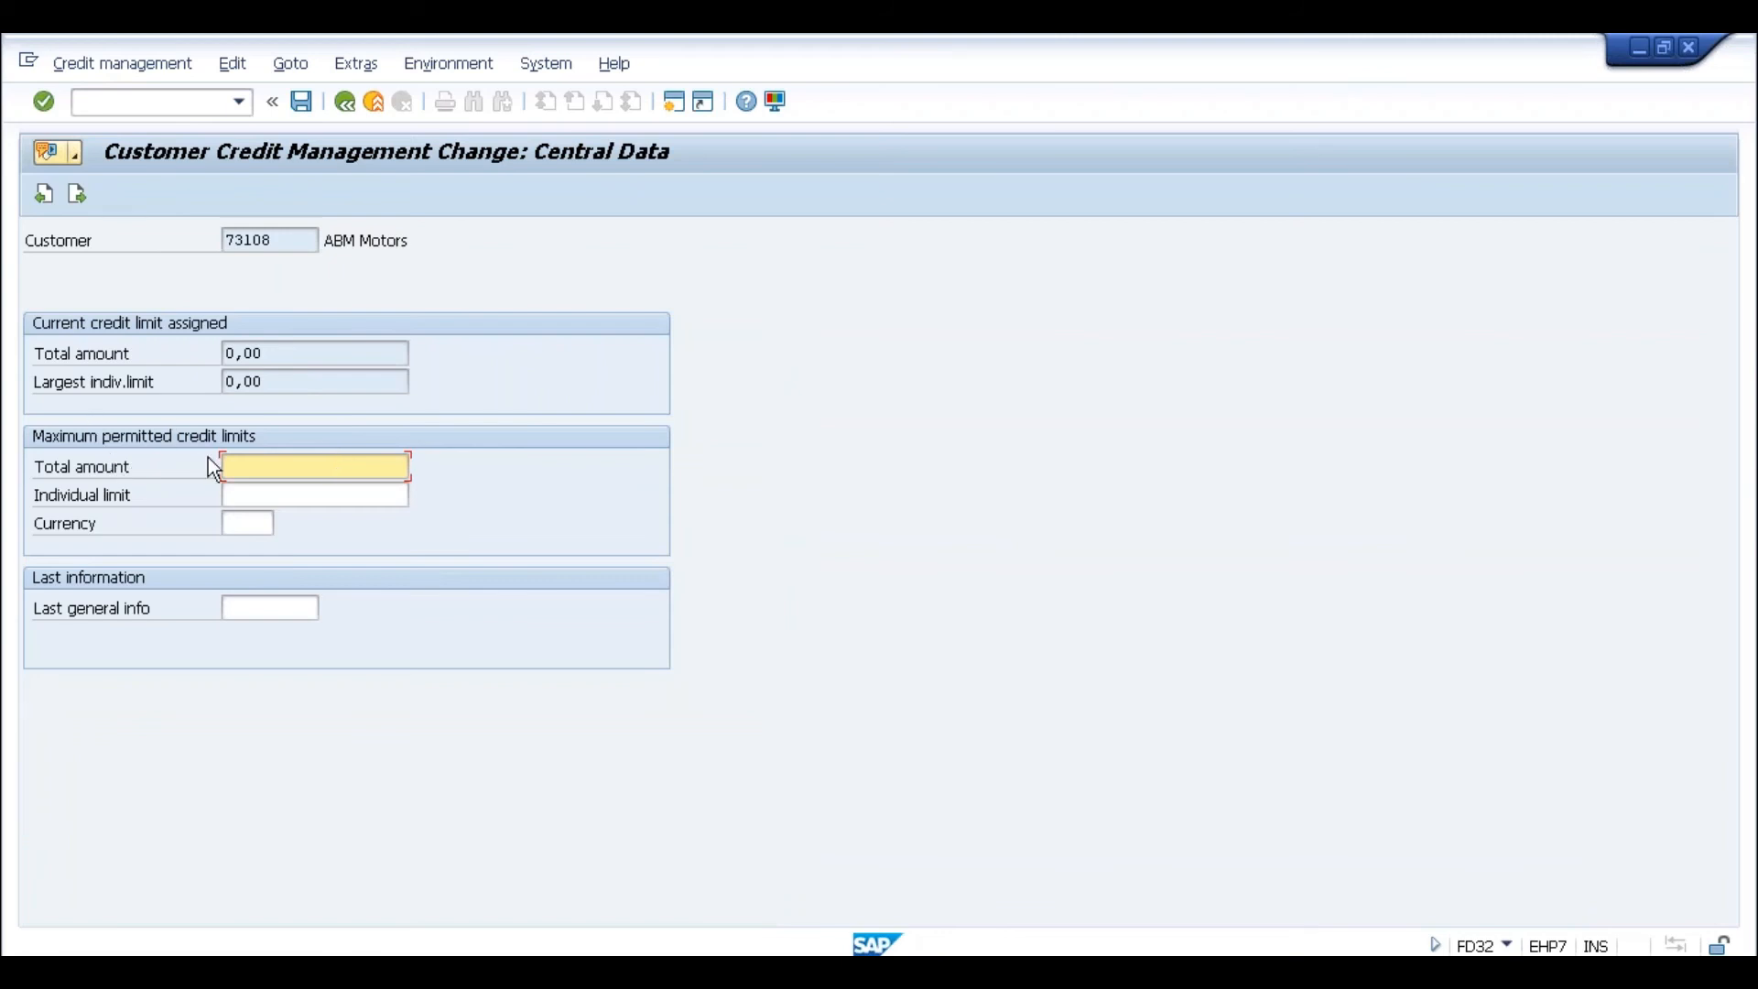
Step: Examine the maximum permitted credit limit and currency fields in the customer's central data, and continue to the credit status data
{"action": "left_click", "coordinate": [250, 490]}
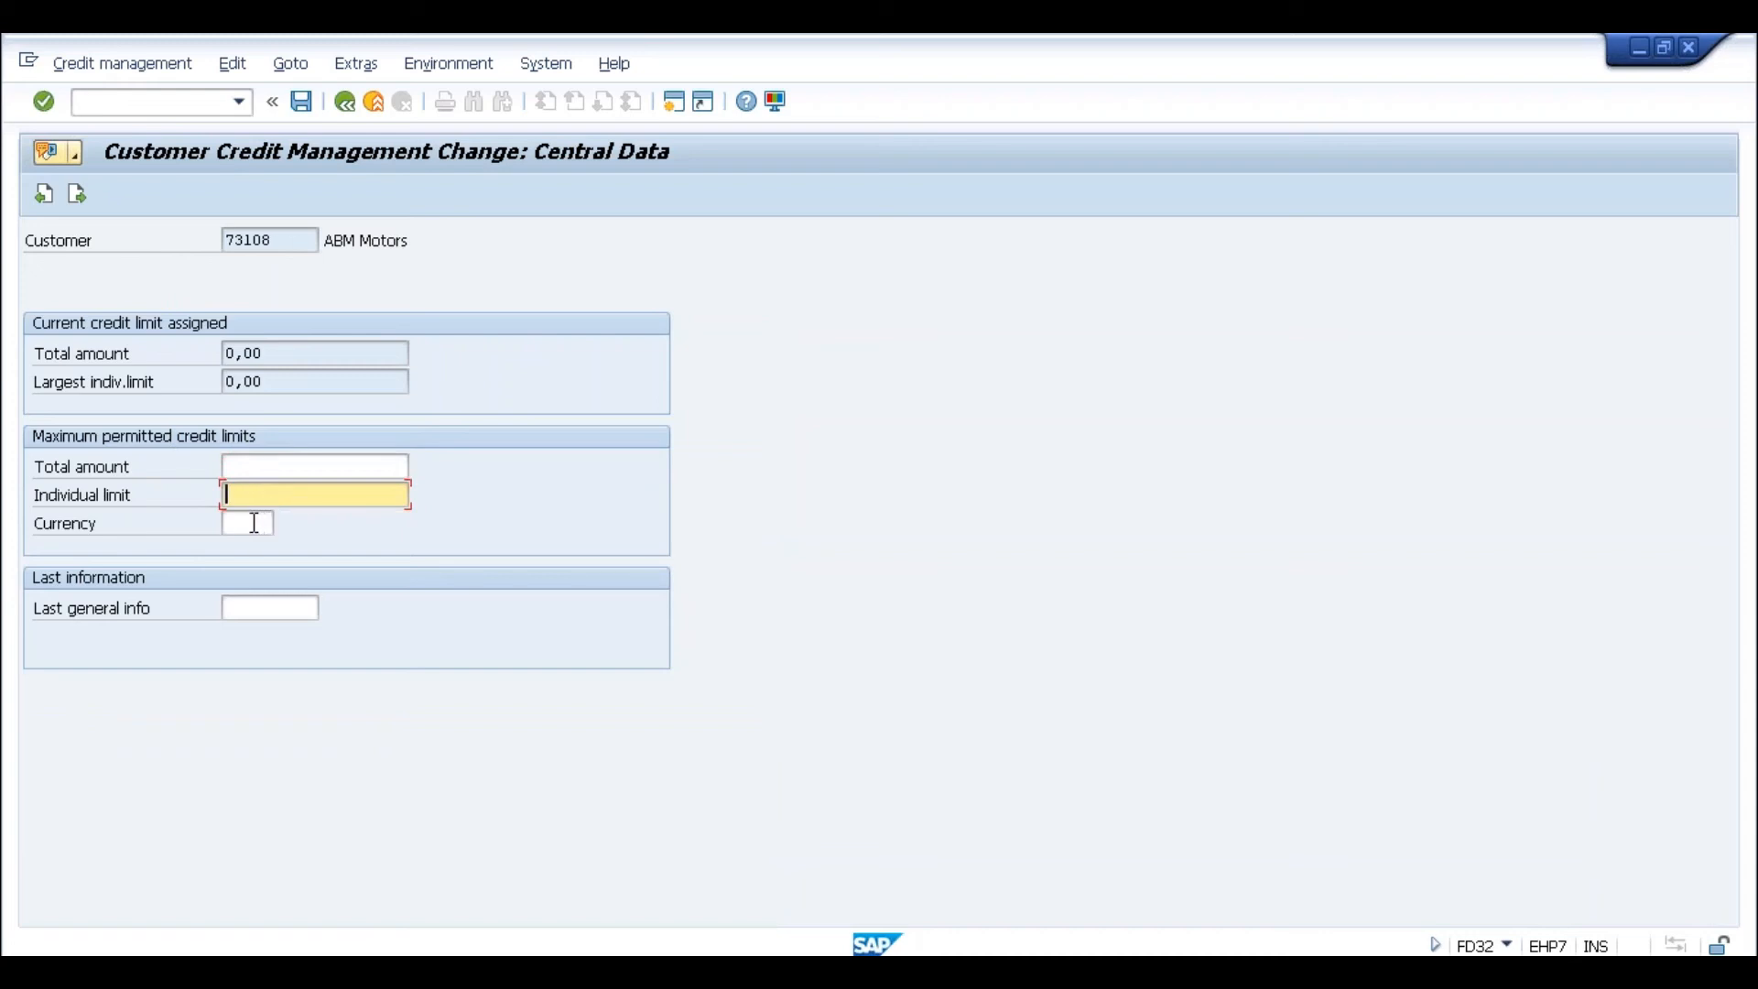
{"action": "left_click", "coordinate": [254, 522]}
{"action": "left_click", "coordinate": [259, 495]}
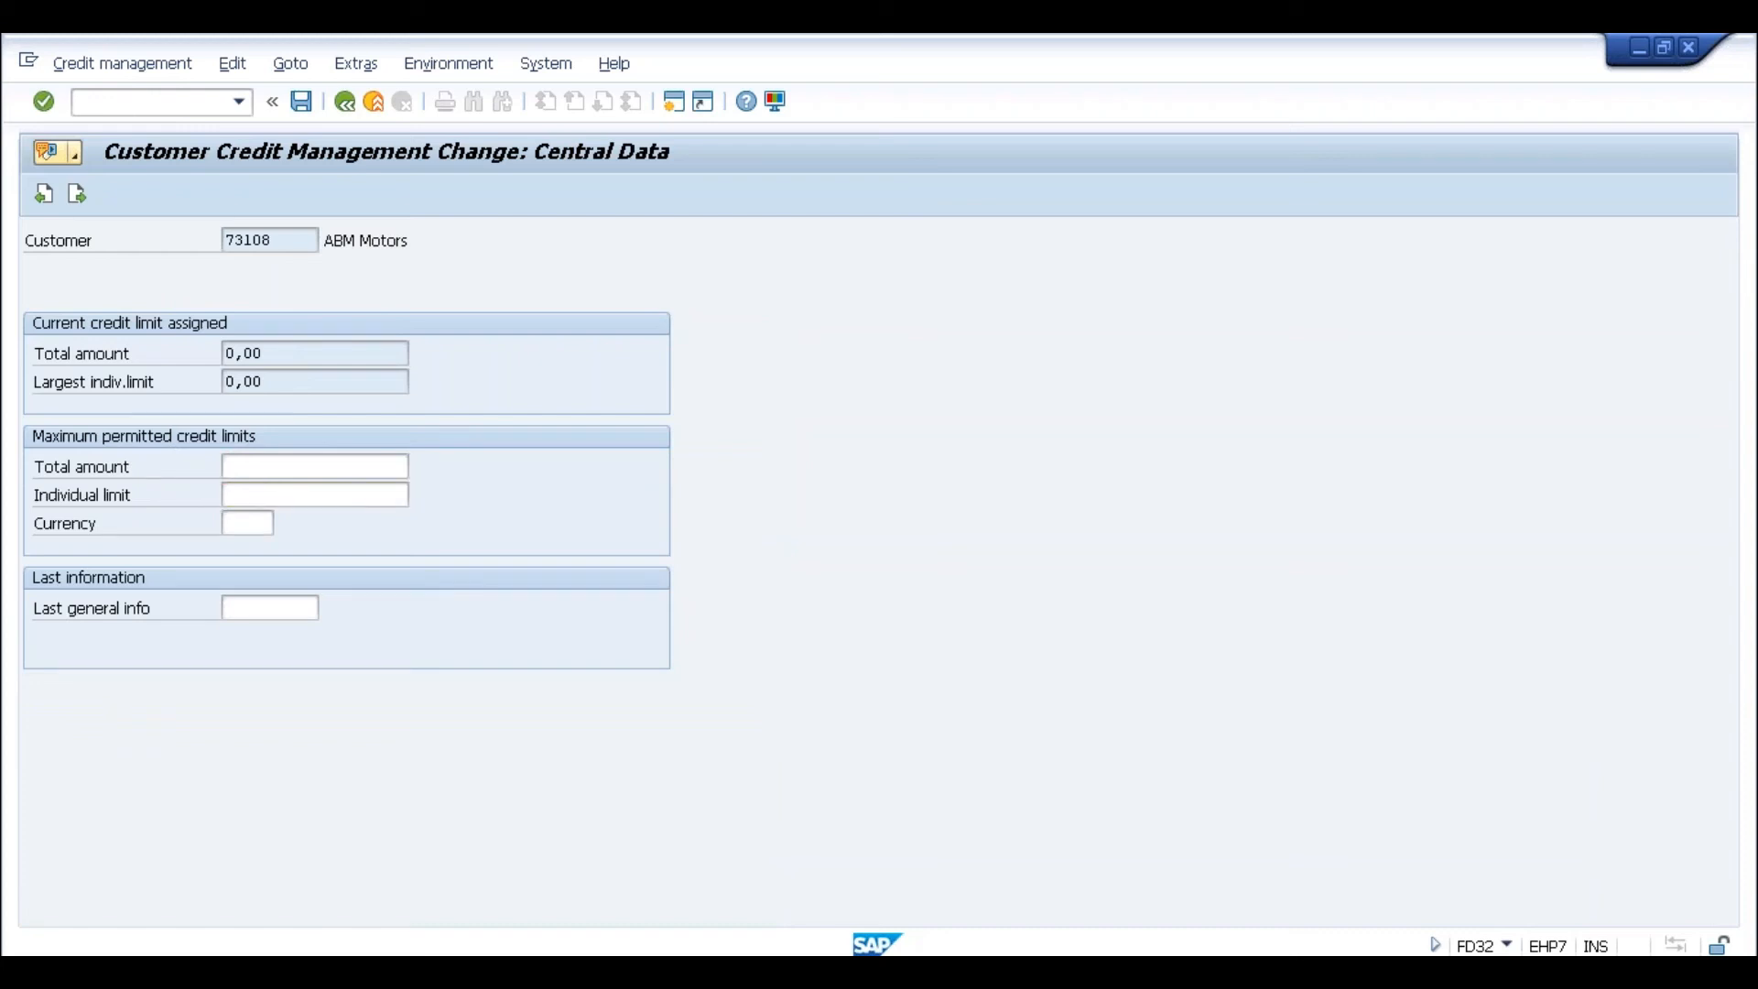
{"action": "key", "text": "Return"}
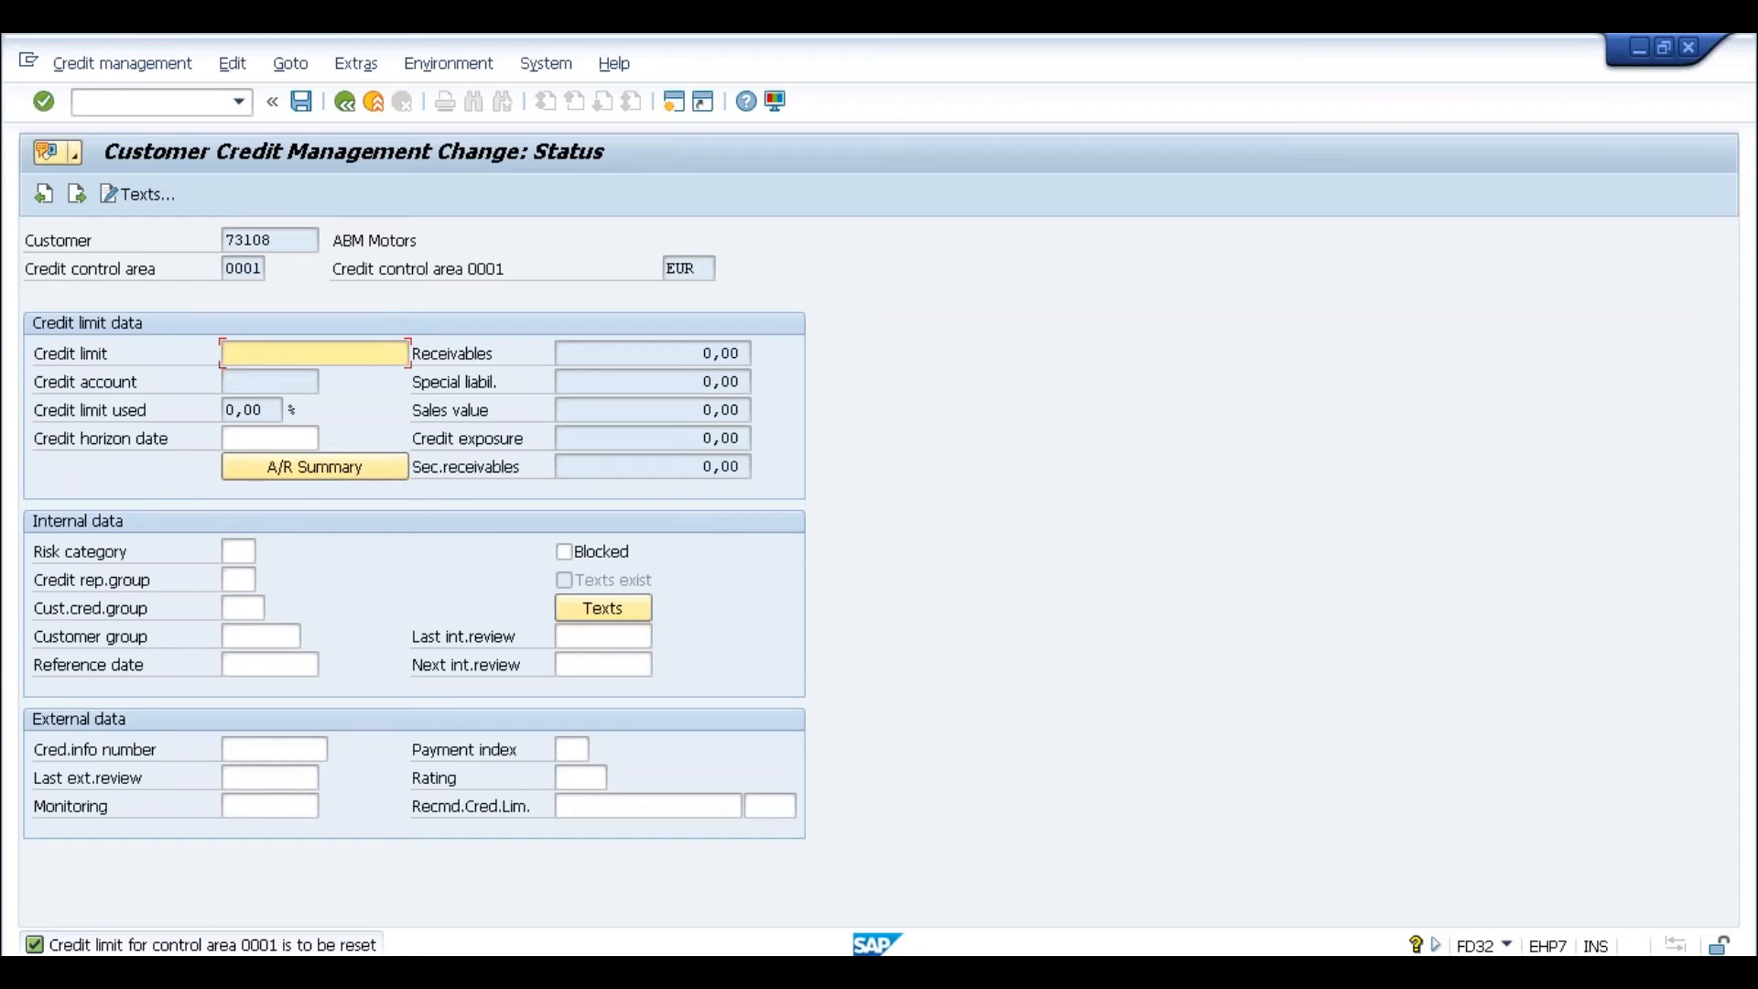
Step: Return to the business partner's credit check simulation, close it, and display the SLOG segment's additional credit management information
{"action": "key", "text": "alt+Tab"}
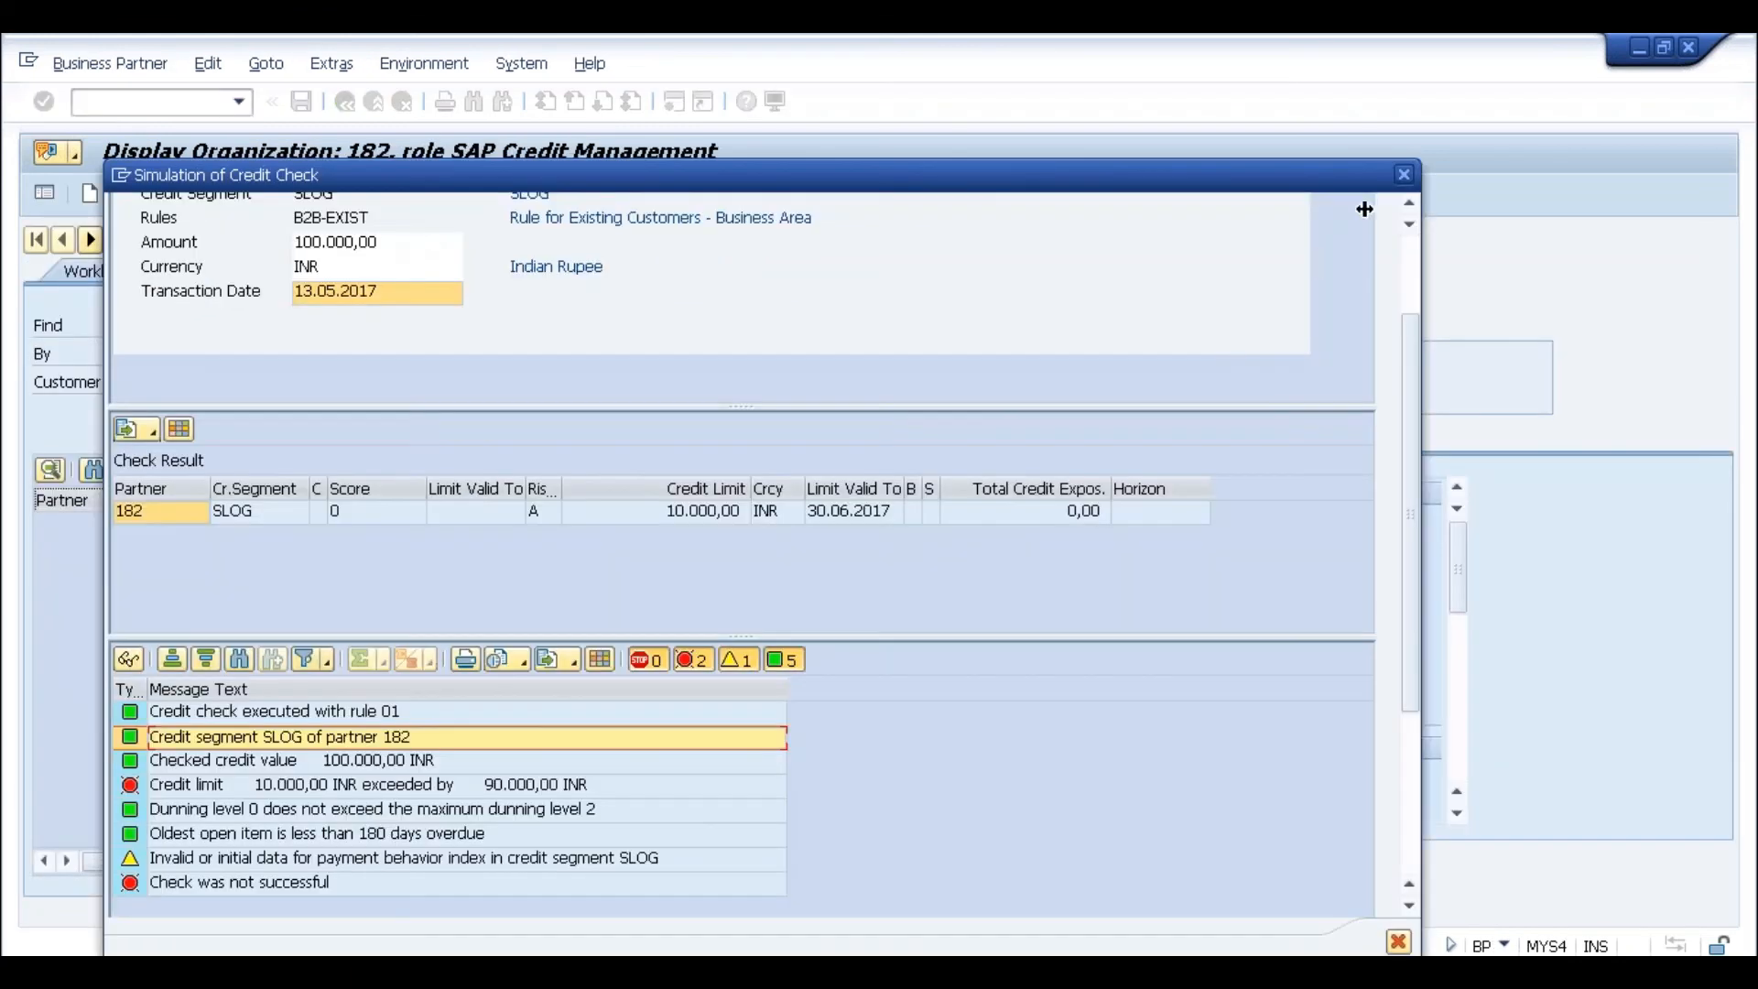
{"action": "left_click", "coordinate": [1404, 174]}
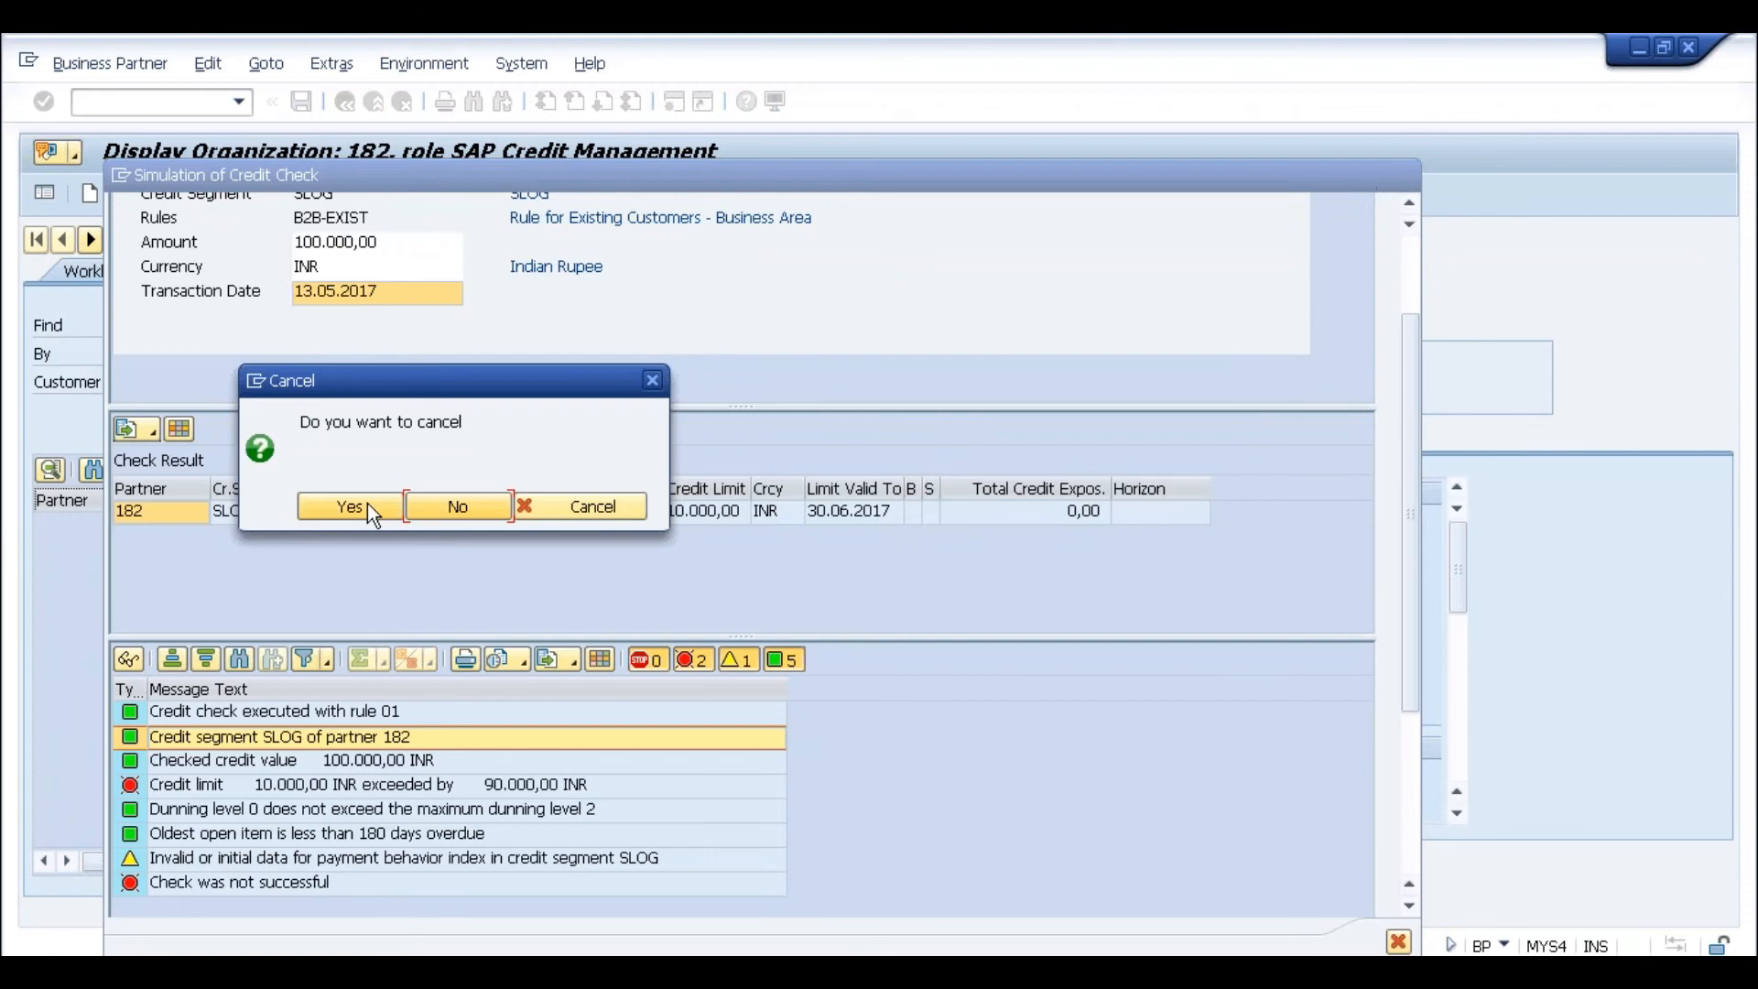
{"action": "left_click", "coordinate": [372, 515]}
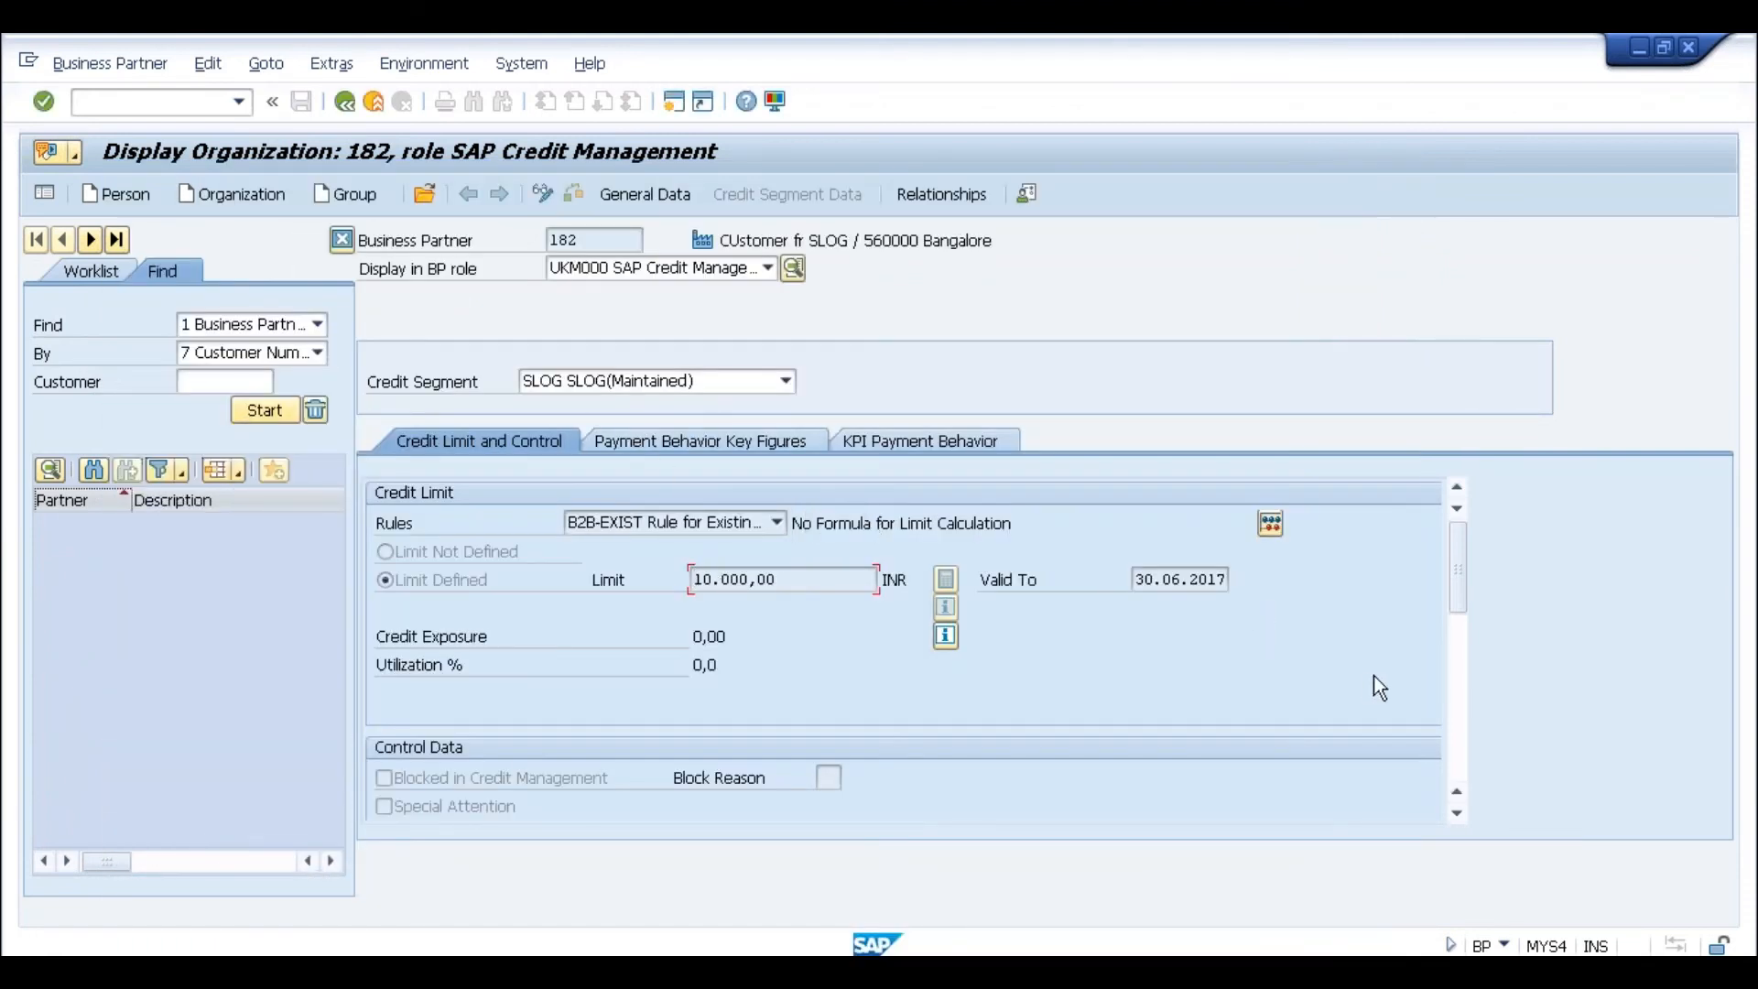
{"action": "left_click", "coordinate": [1461, 678]}
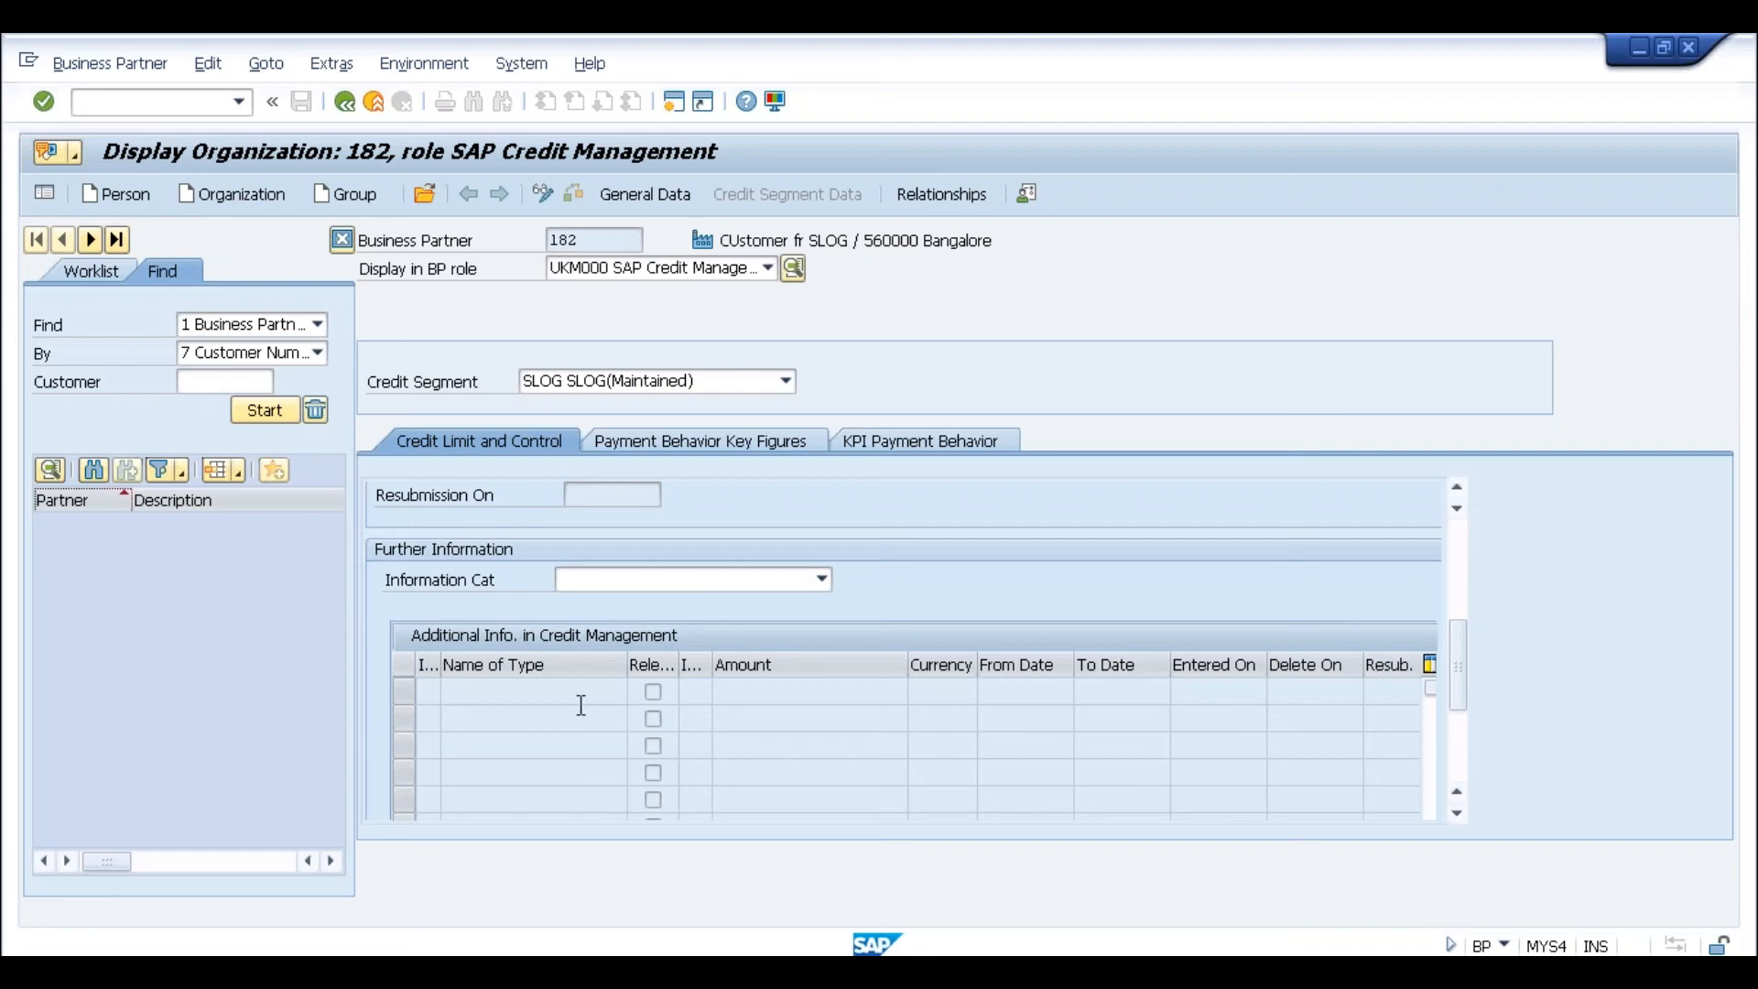
Step: Switch to the session with the business partner open for change and display the SLOG segment's additional credit management information
{"action": "left_click", "coordinate": [551, 193]}
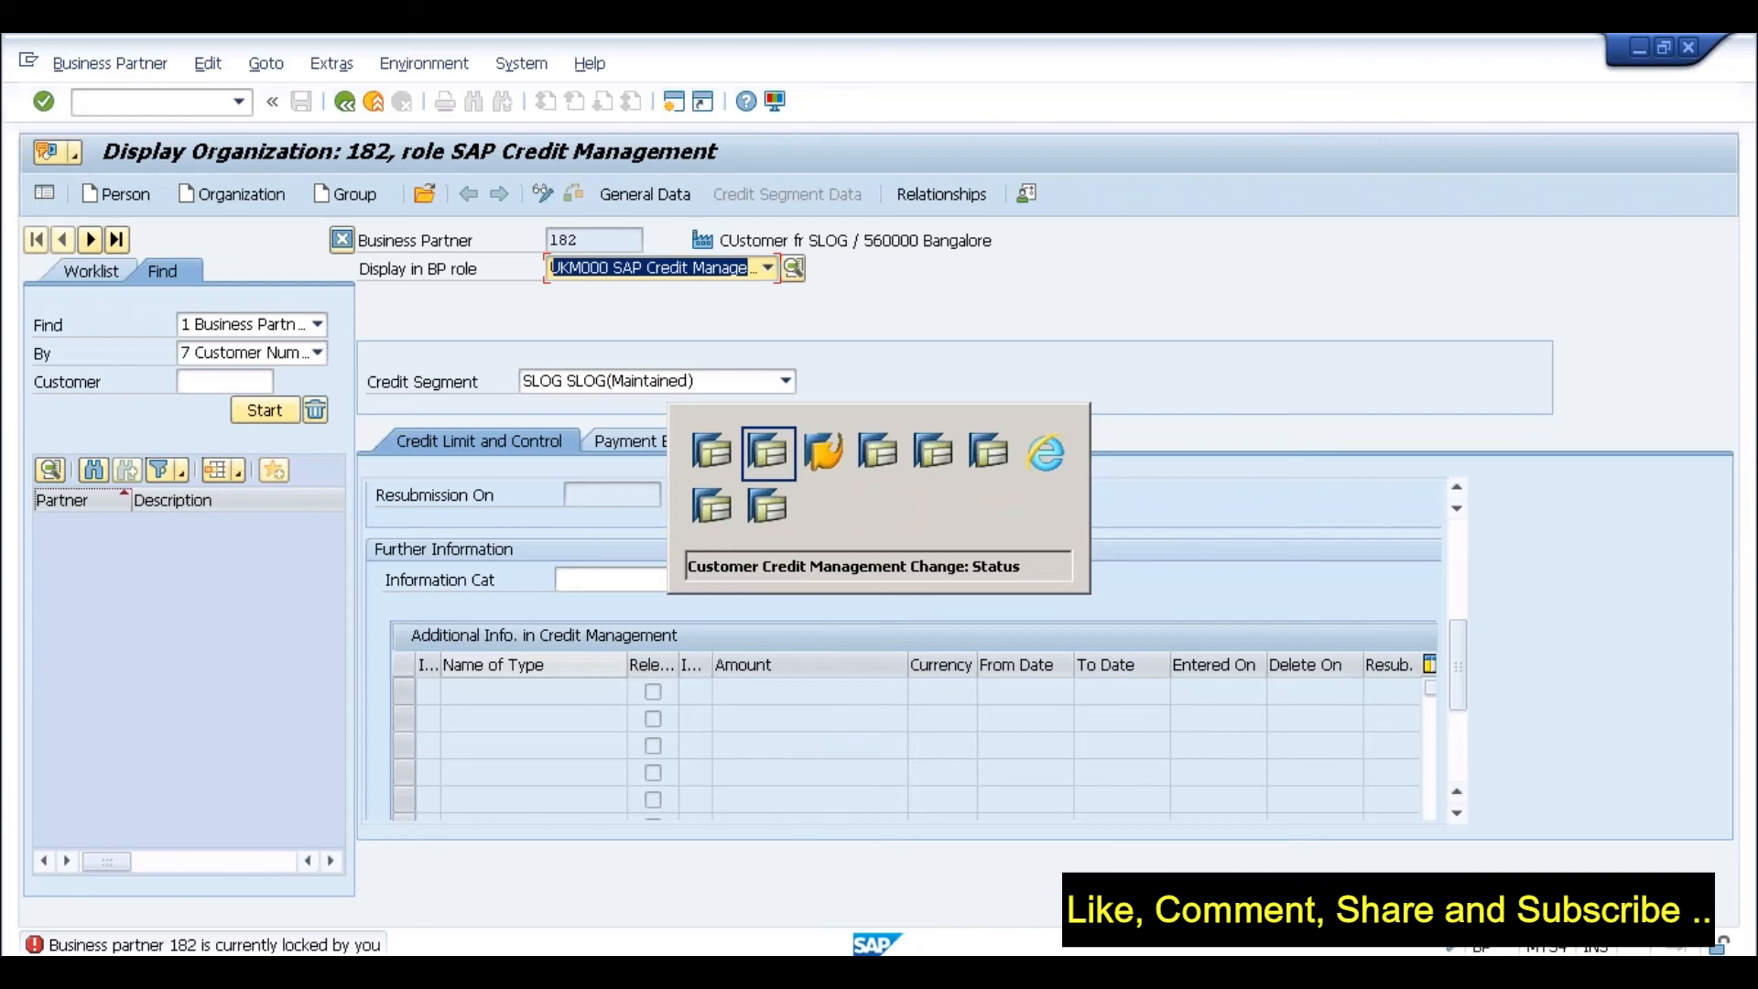
{"action": "key", "text": "alt+Tab"}
{"action": "key", "text": "alt+Tab"}
{"action": "key", "text": "alt+Tab"}
{"action": "key", "text": "alt+Tab"}
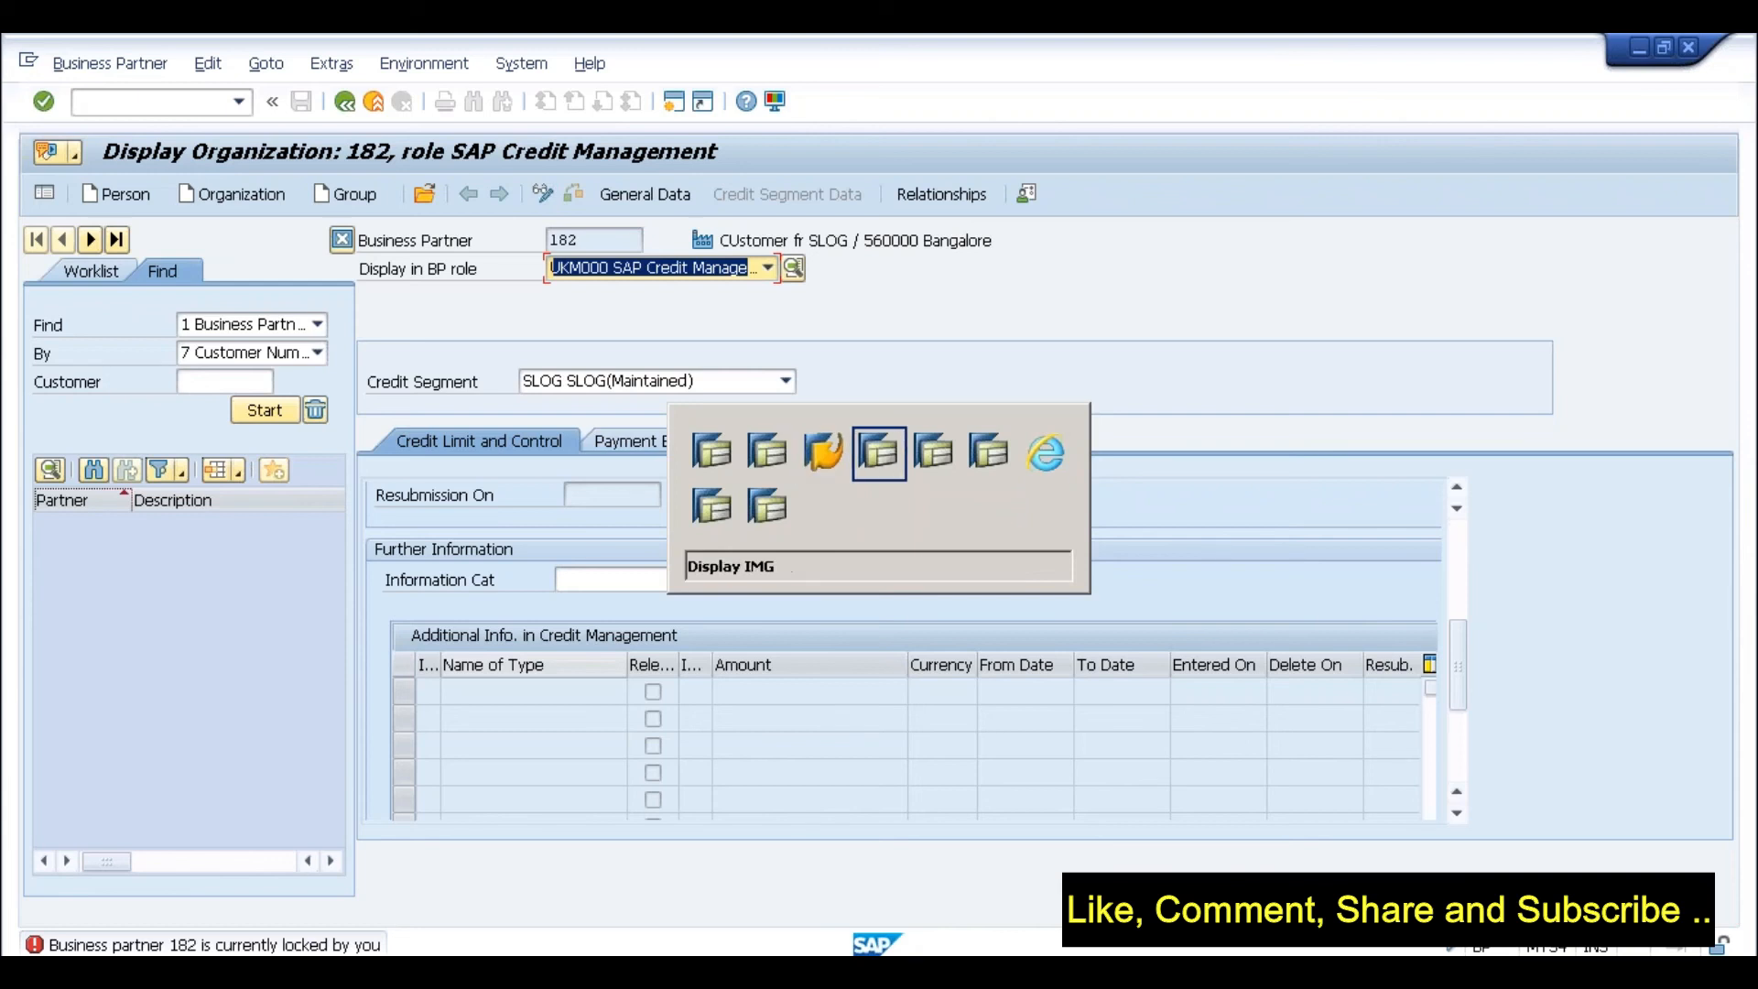
{"action": "key", "text": "alt+Tab"}
{"action": "key", "text": "alt+Tab"}
{"action": "key", "text": "alt+Tab"}
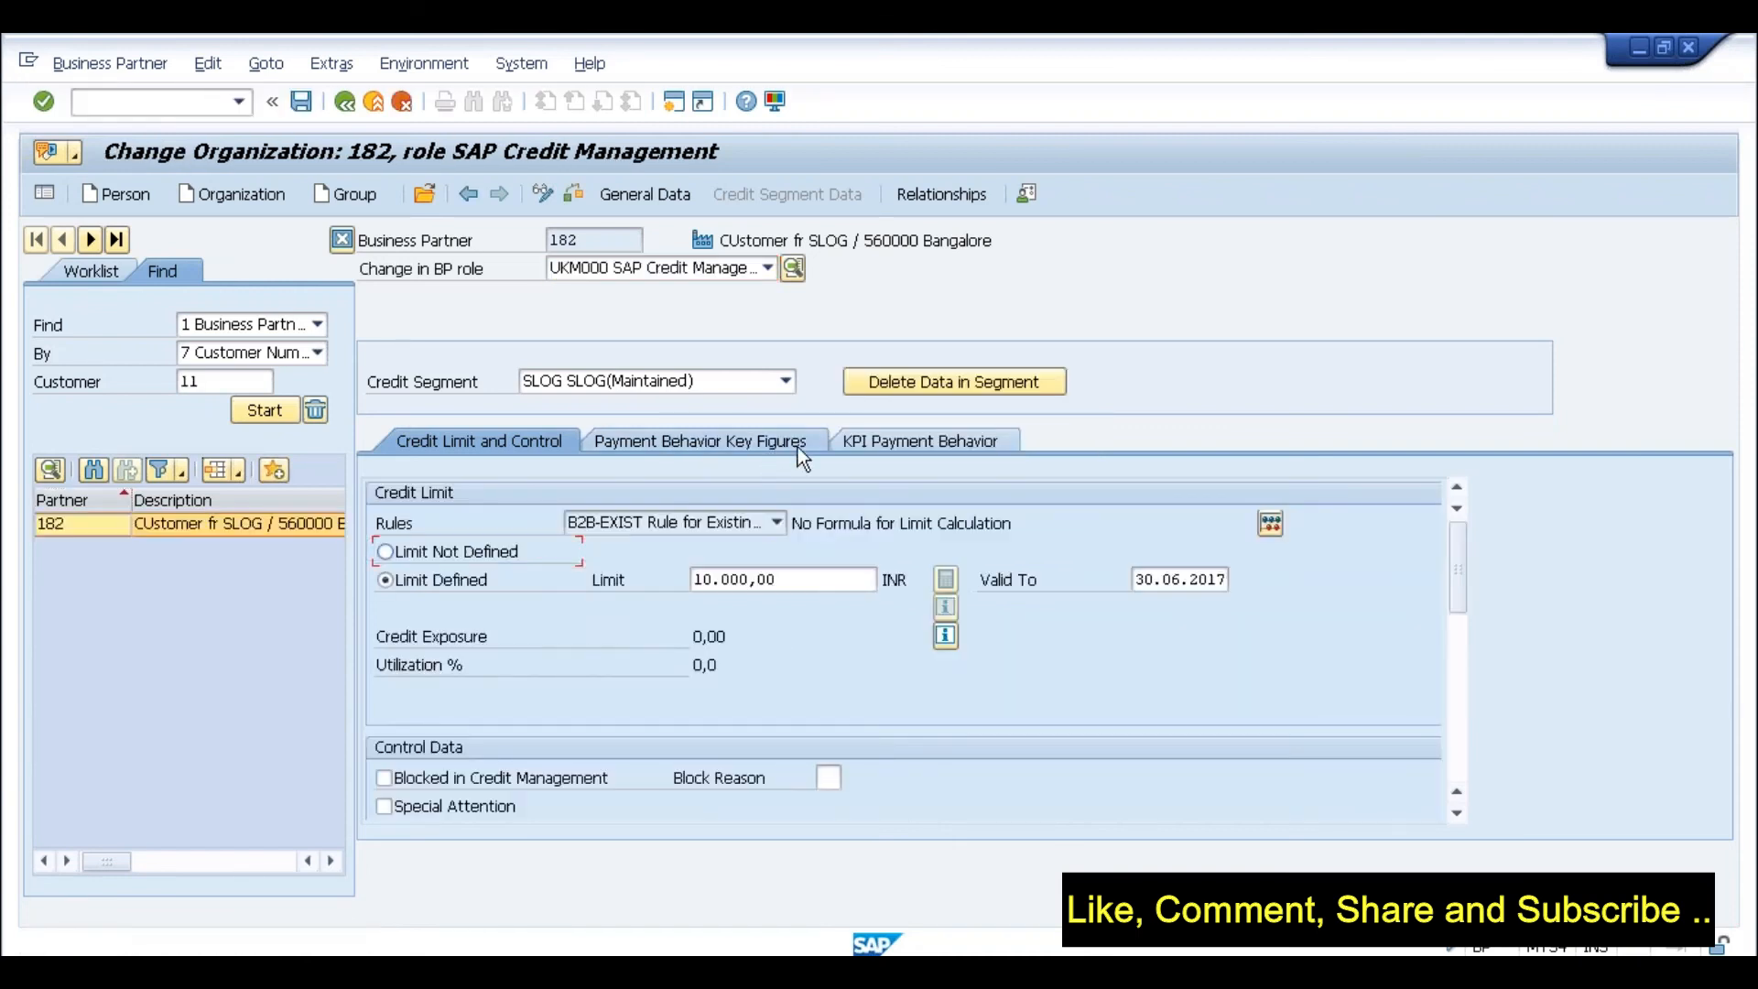
{"action": "left_click", "coordinate": [1457, 738]}
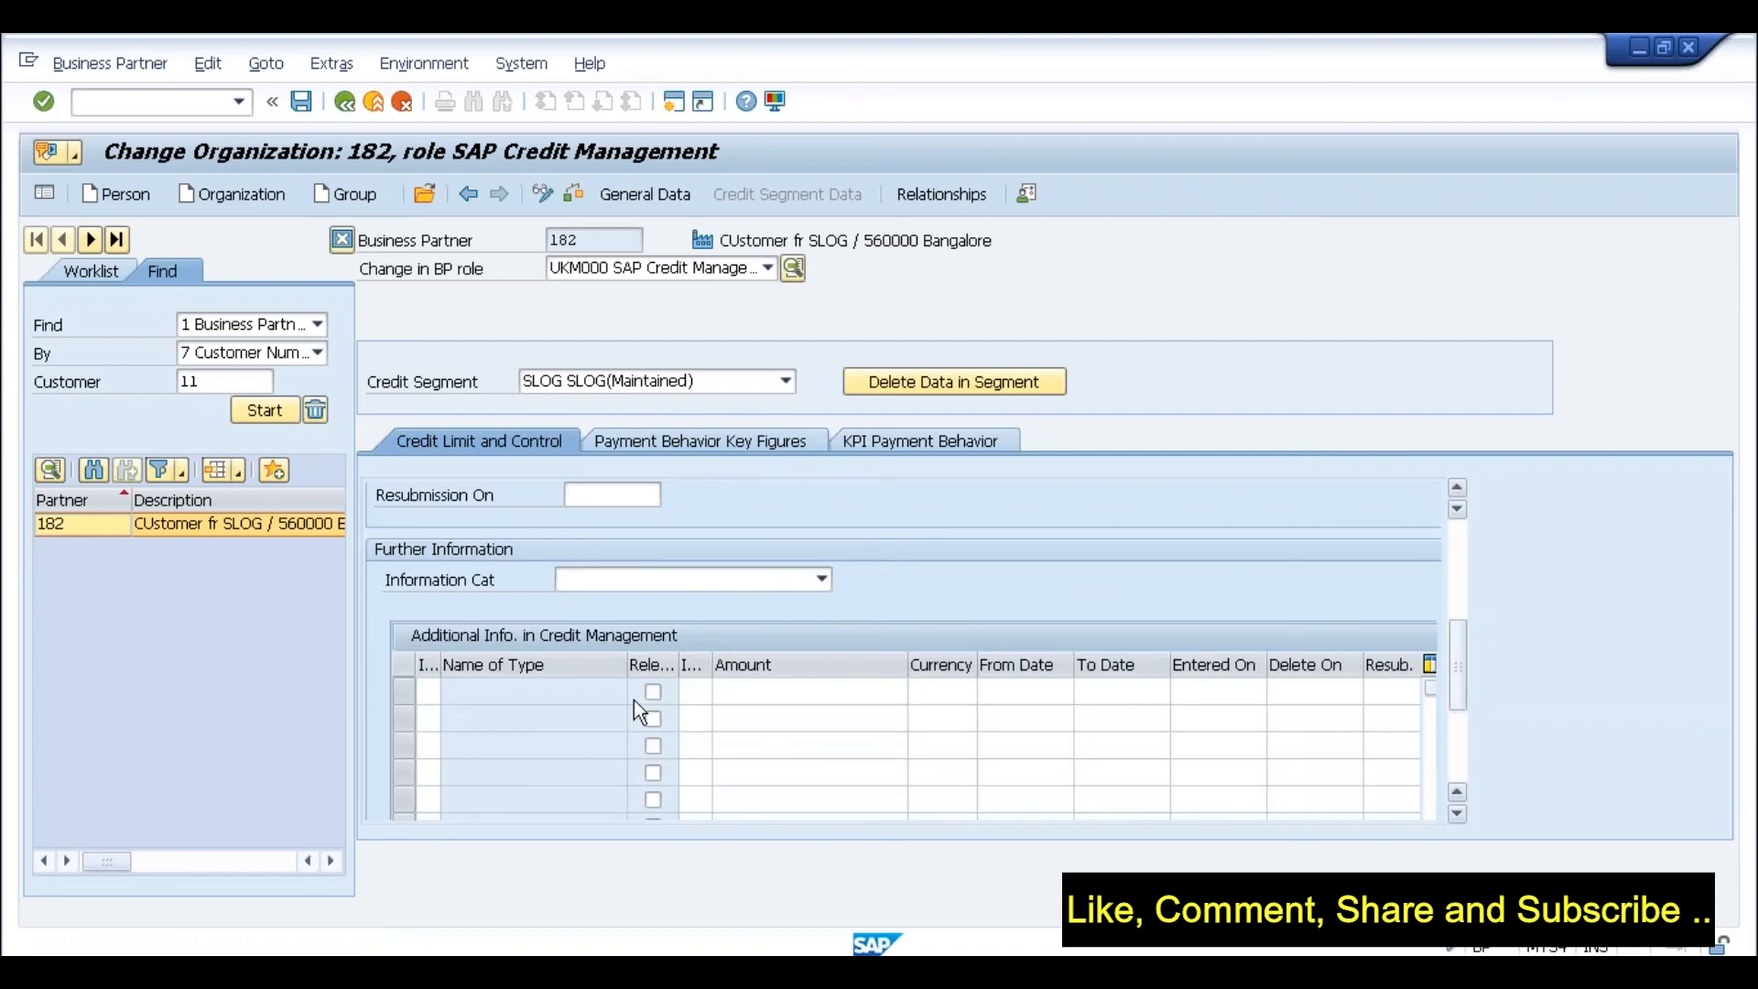
Step: Assign check step 020, Check for Maximum Document Value, to the first row of the additional credit management information
{"action": "left_click", "coordinate": [698, 691]}
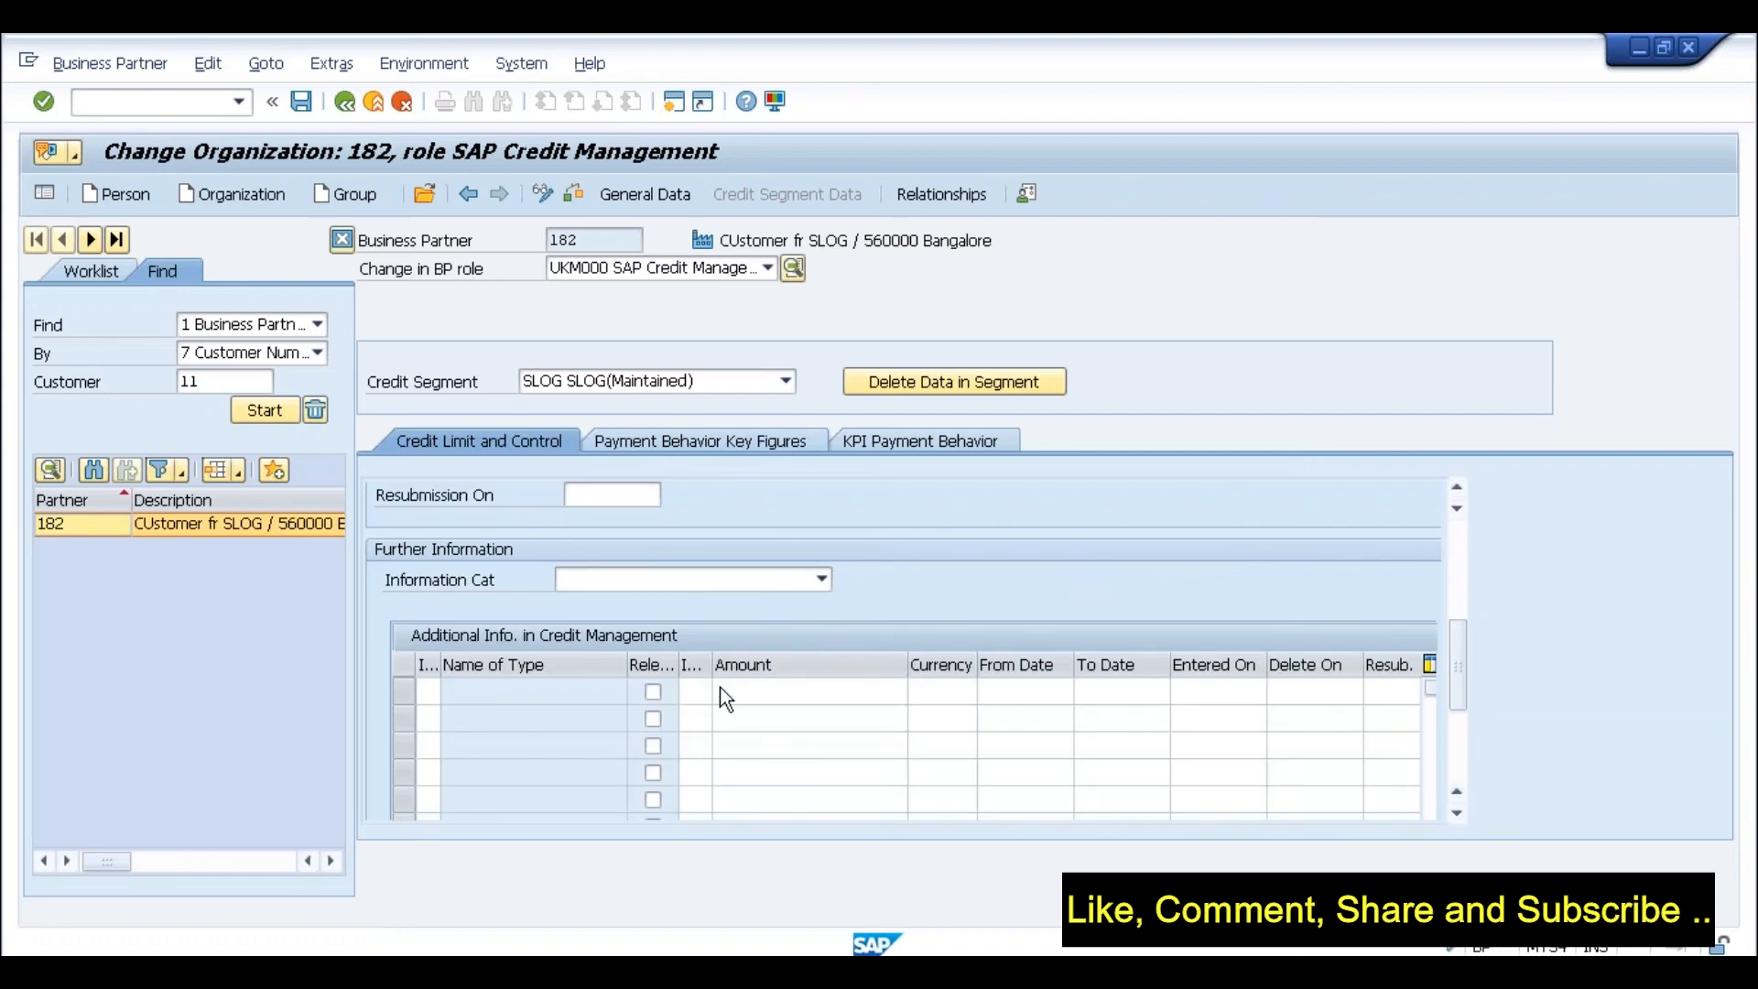
{"action": "left_click", "coordinate": [720, 688]}
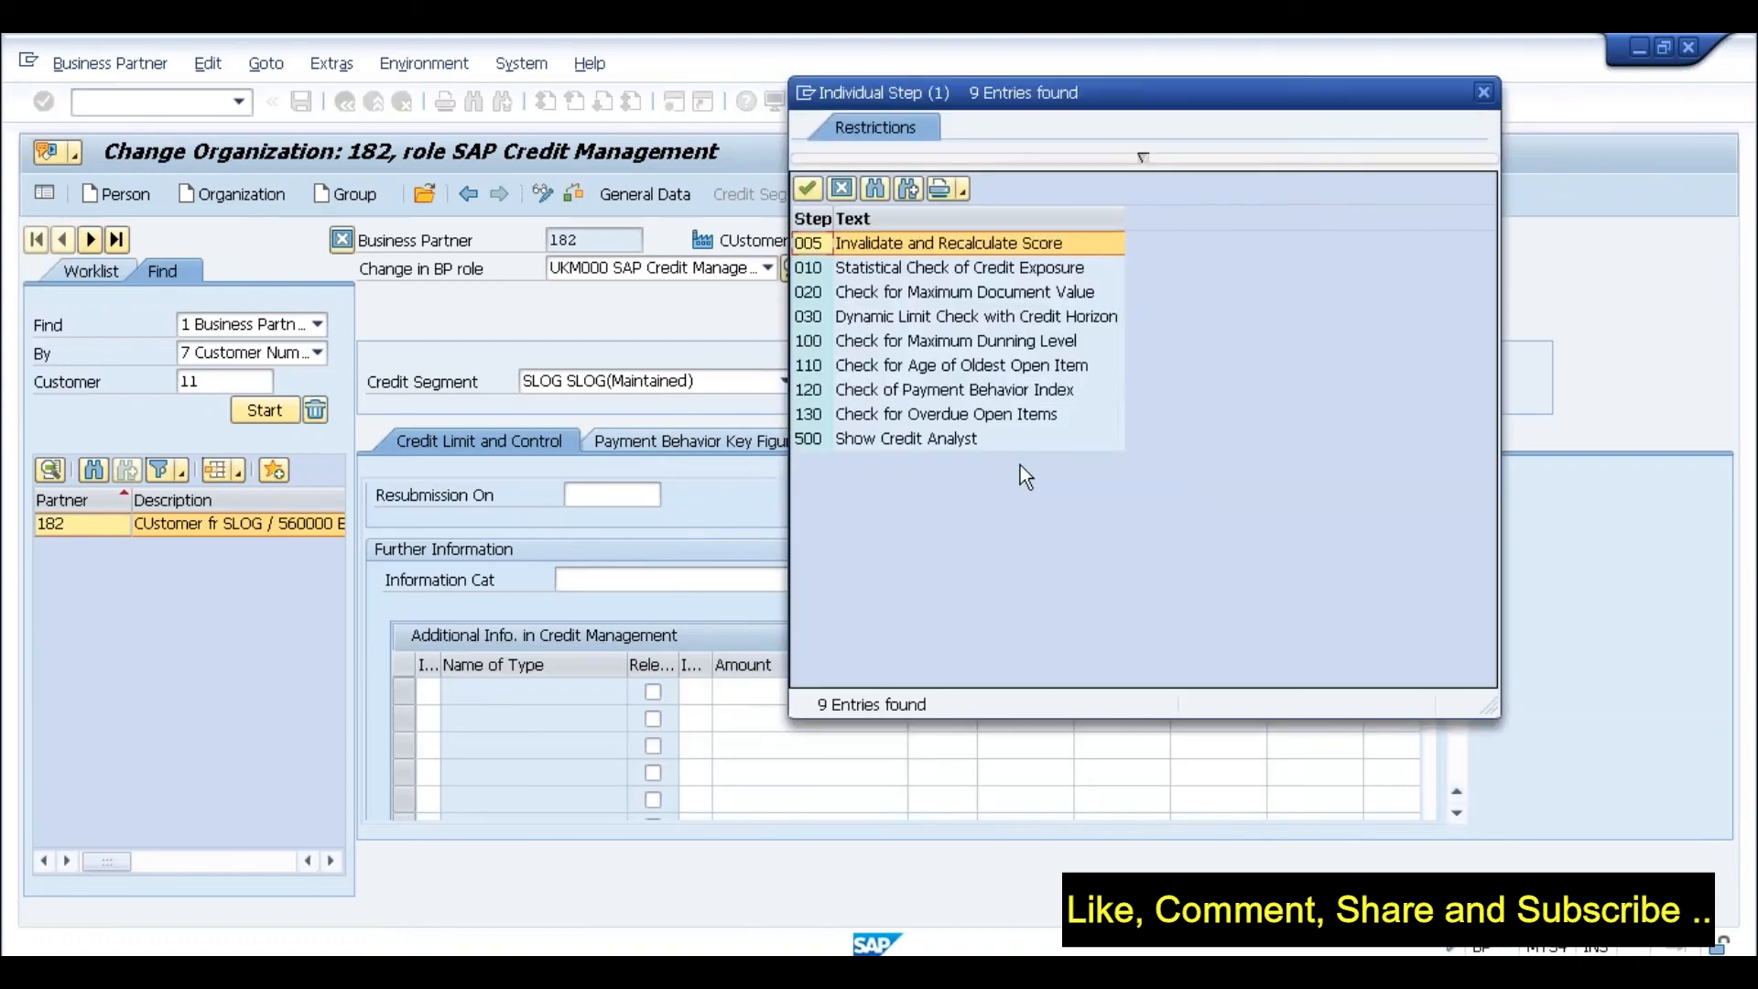
{"action": "double_click", "coordinate": [898, 293]}
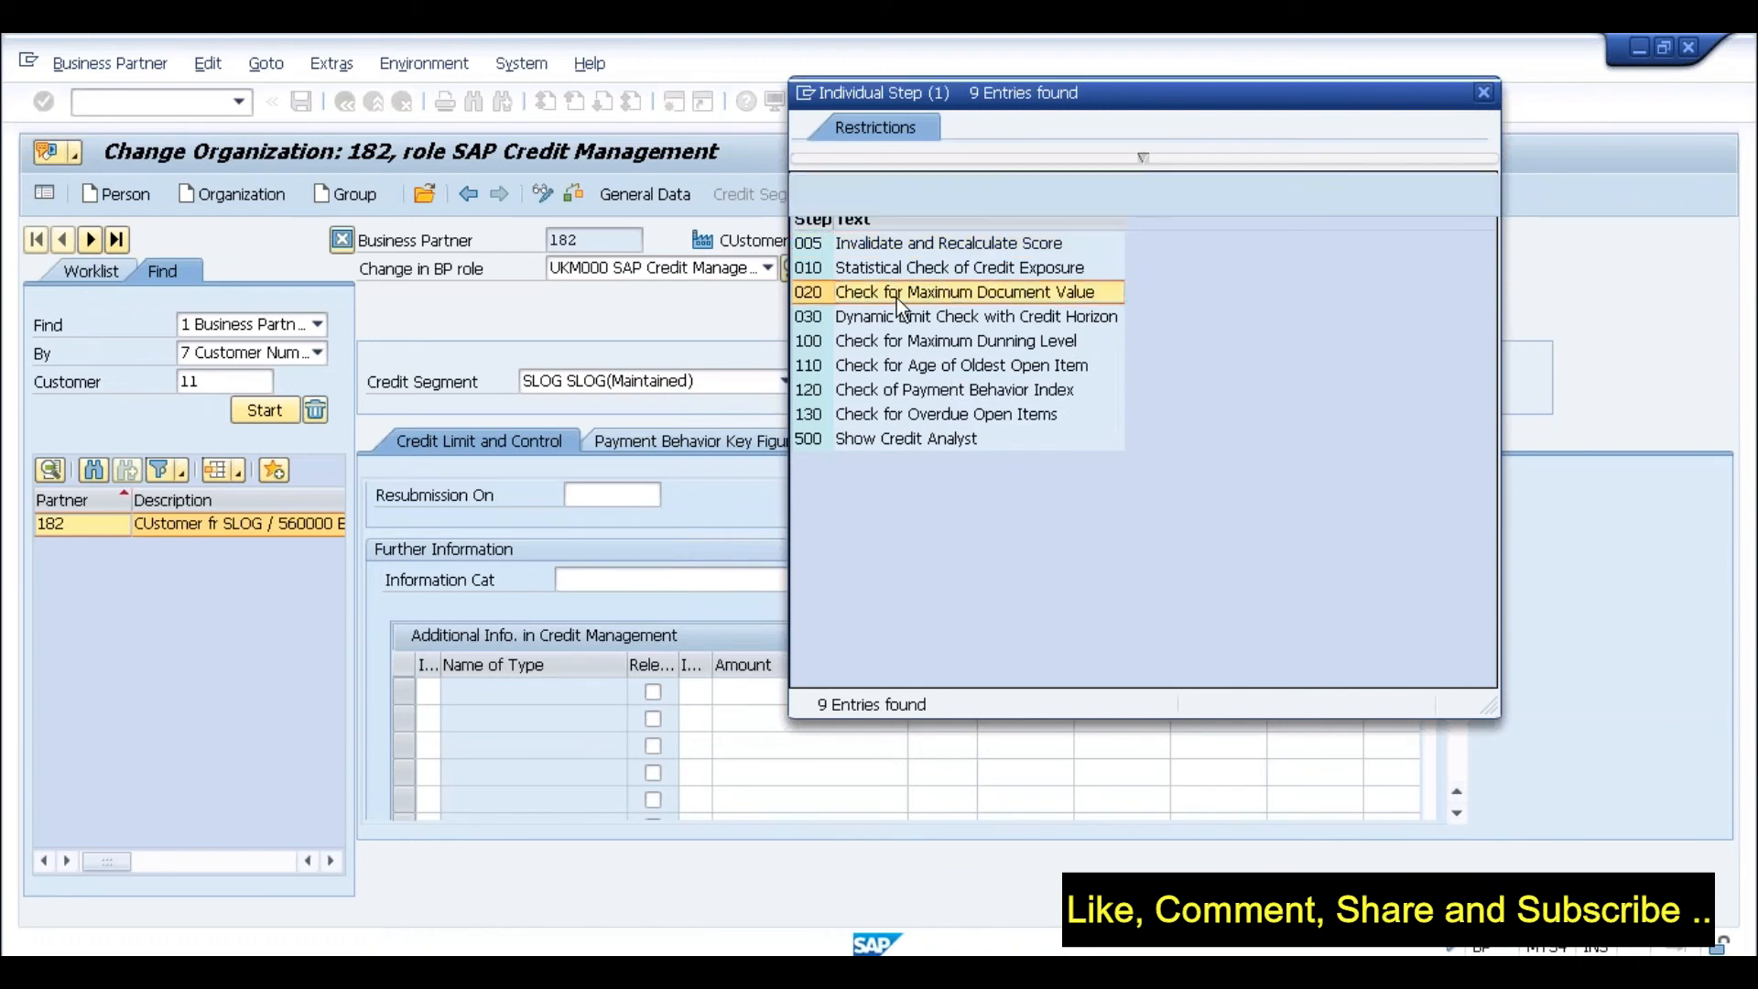
{"action": "left_click", "coordinate": [813, 693]}
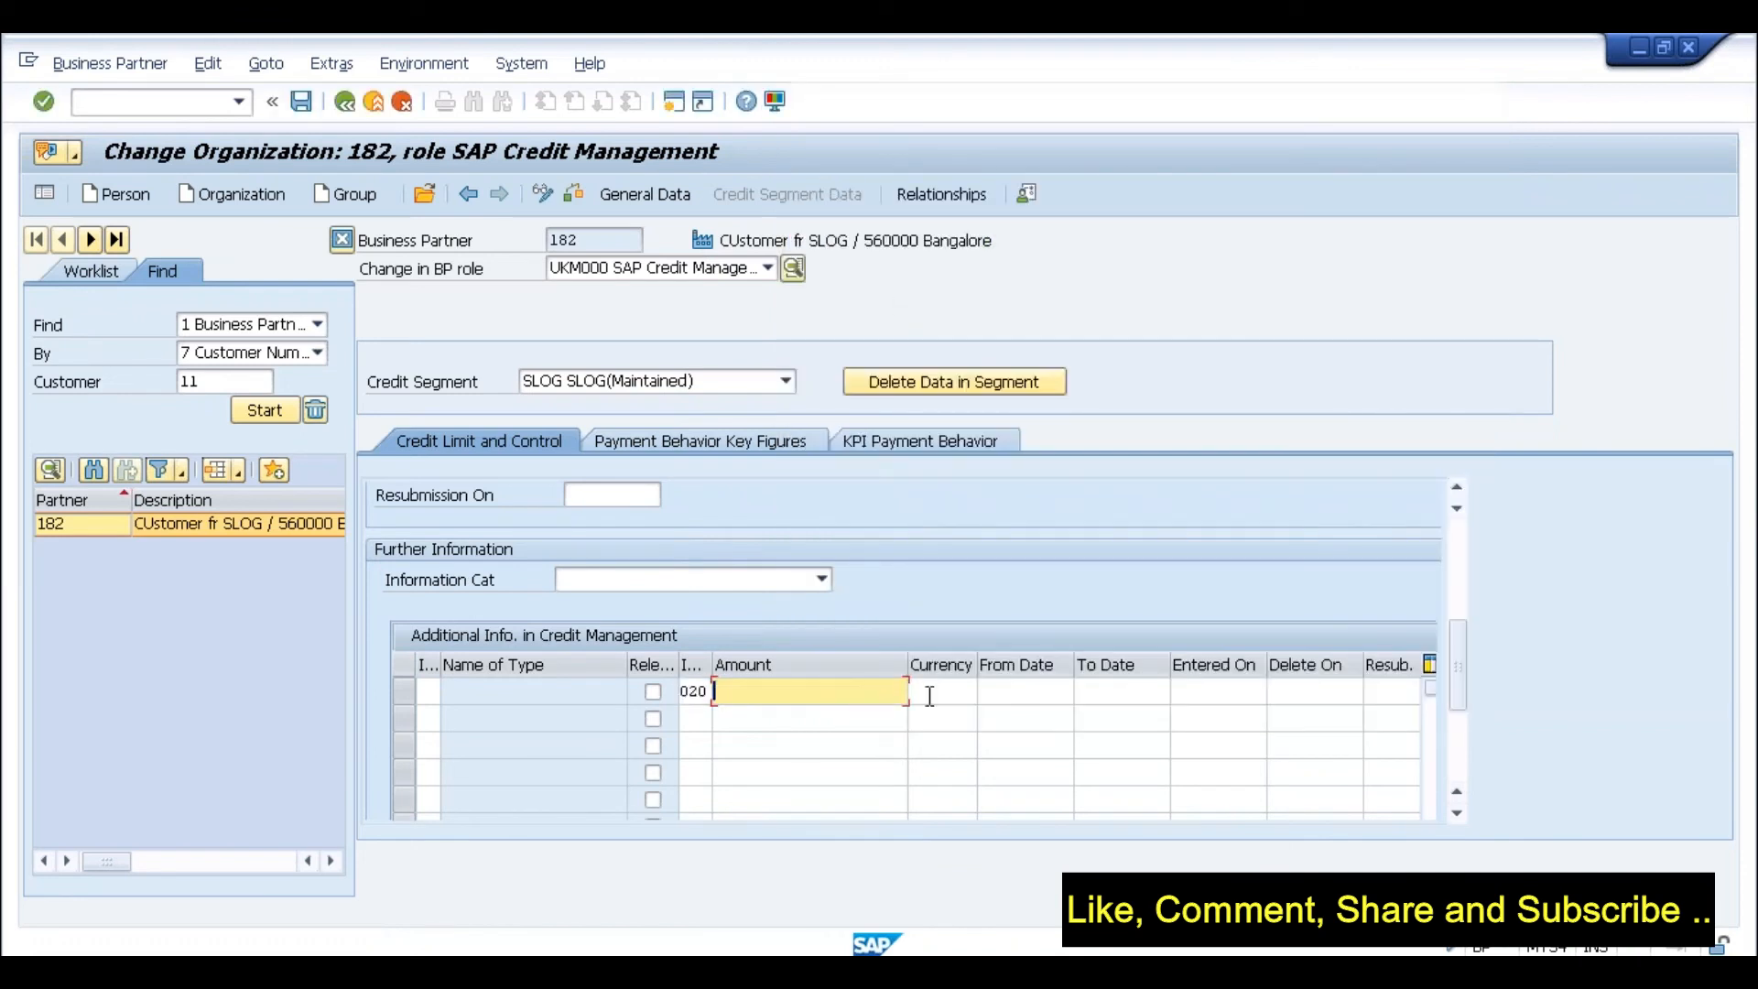
{"action": "left_click", "coordinate": [705, 718]}
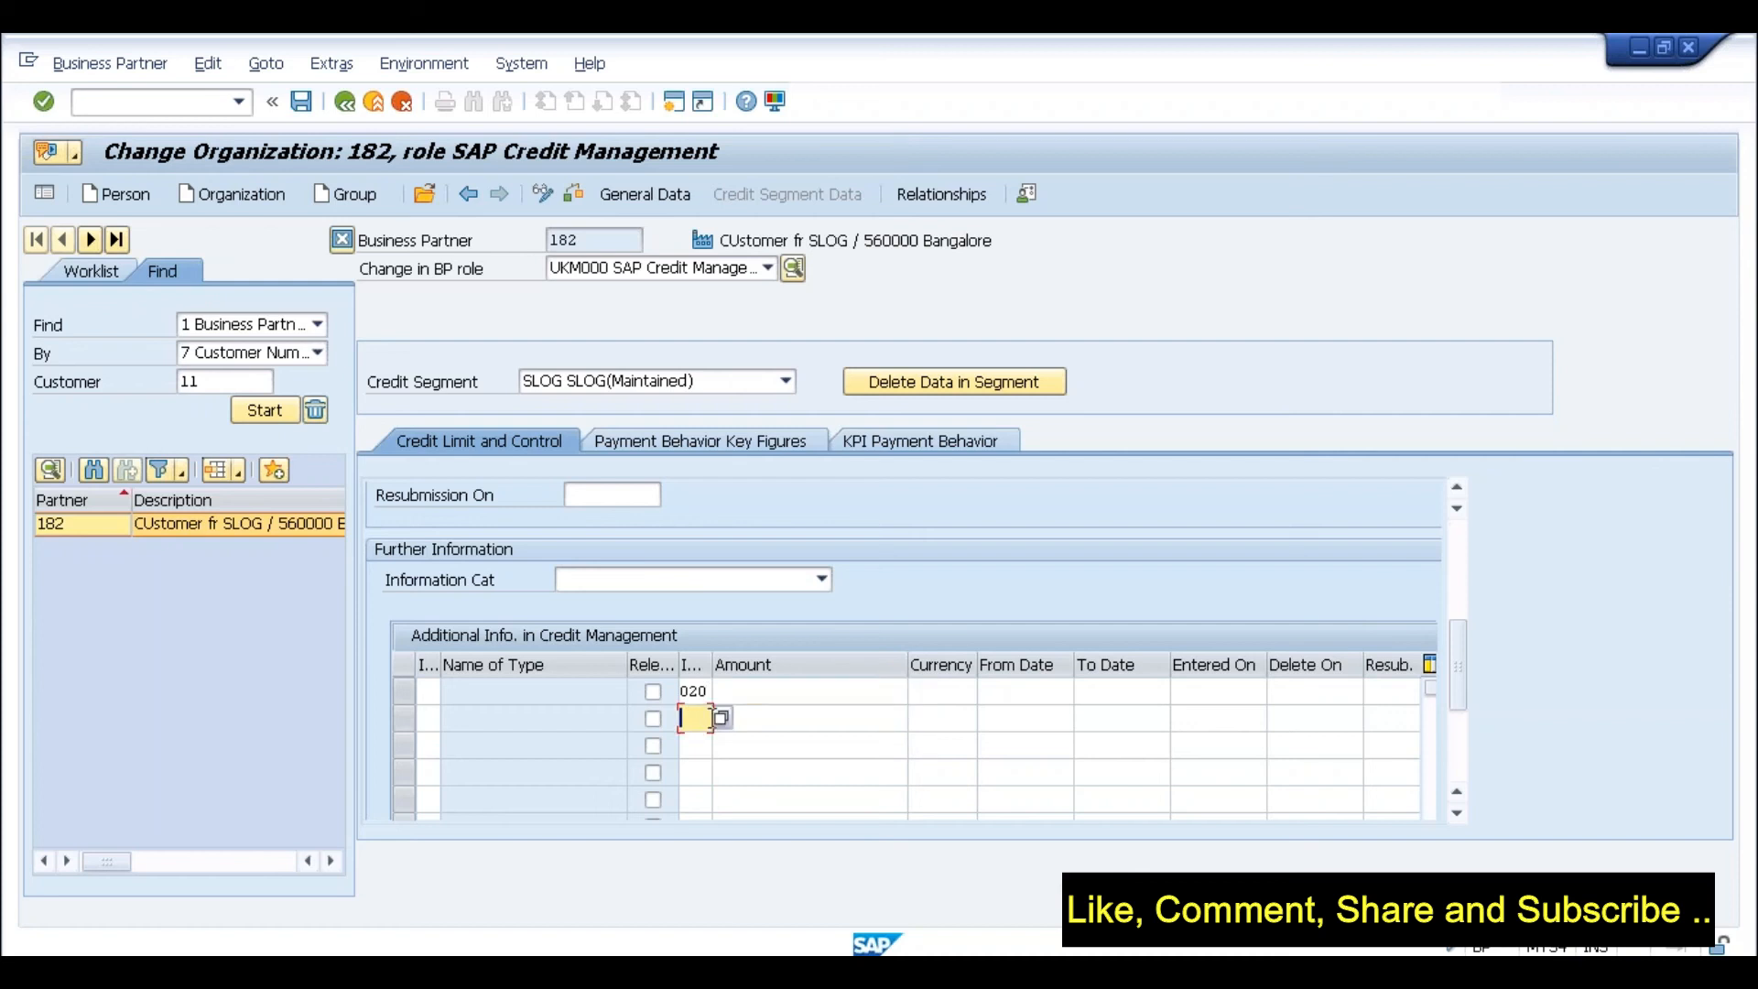
{"action": "key", "text": "F4"}
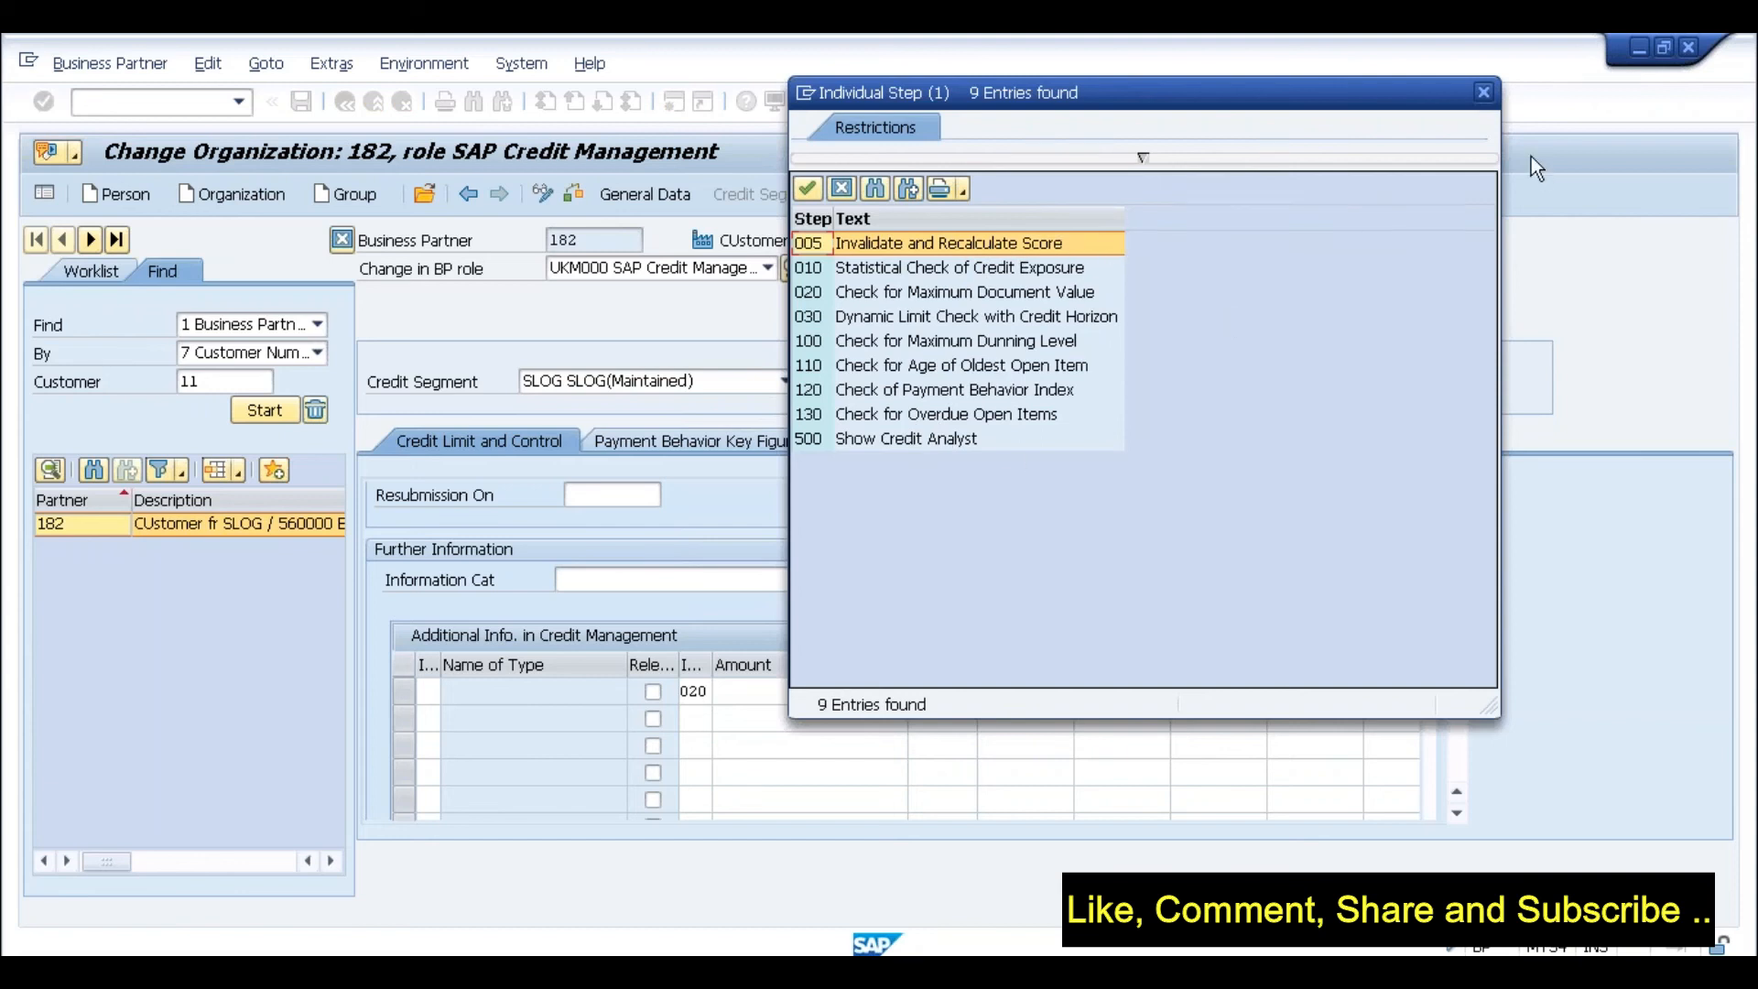
{"action": "left_click", "coordinate": [1484, 91]}
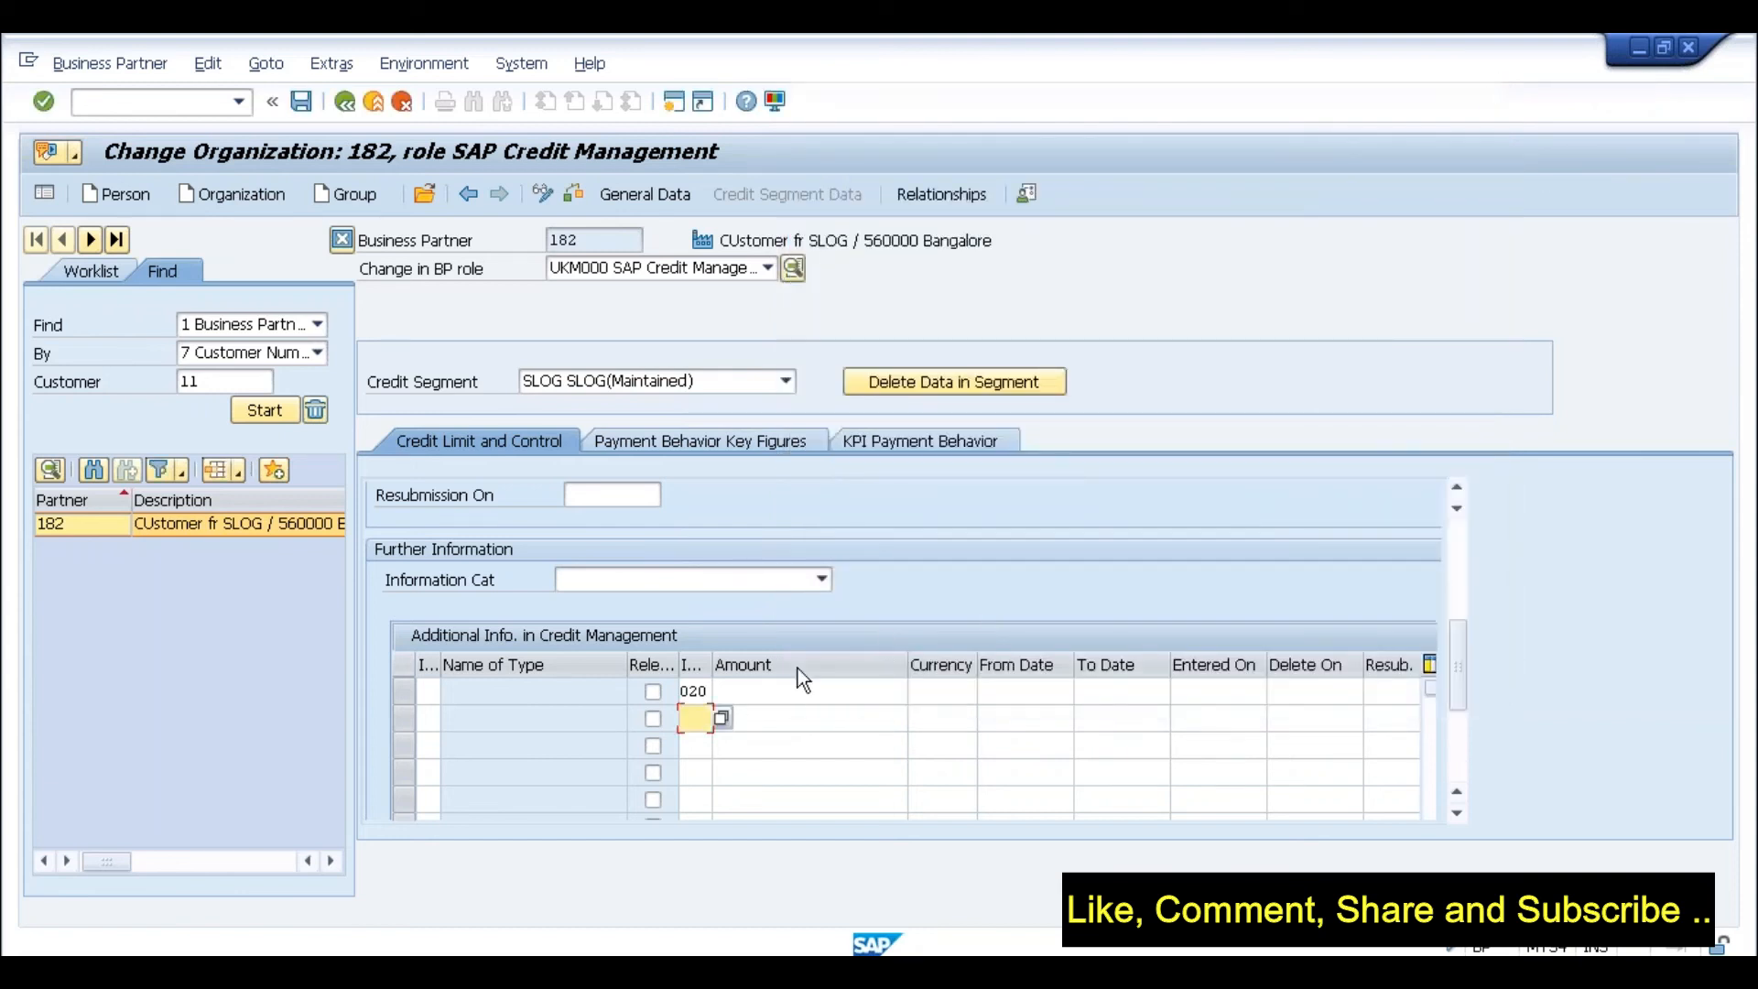
{"action": "left_click", "coordinate": [696, 693]}
{"action": "key", "text": "F4"}
{"action": "left_click", "coordinate": [942, 293]}
{"action": "double_click", "coordinate": [942, 293]}
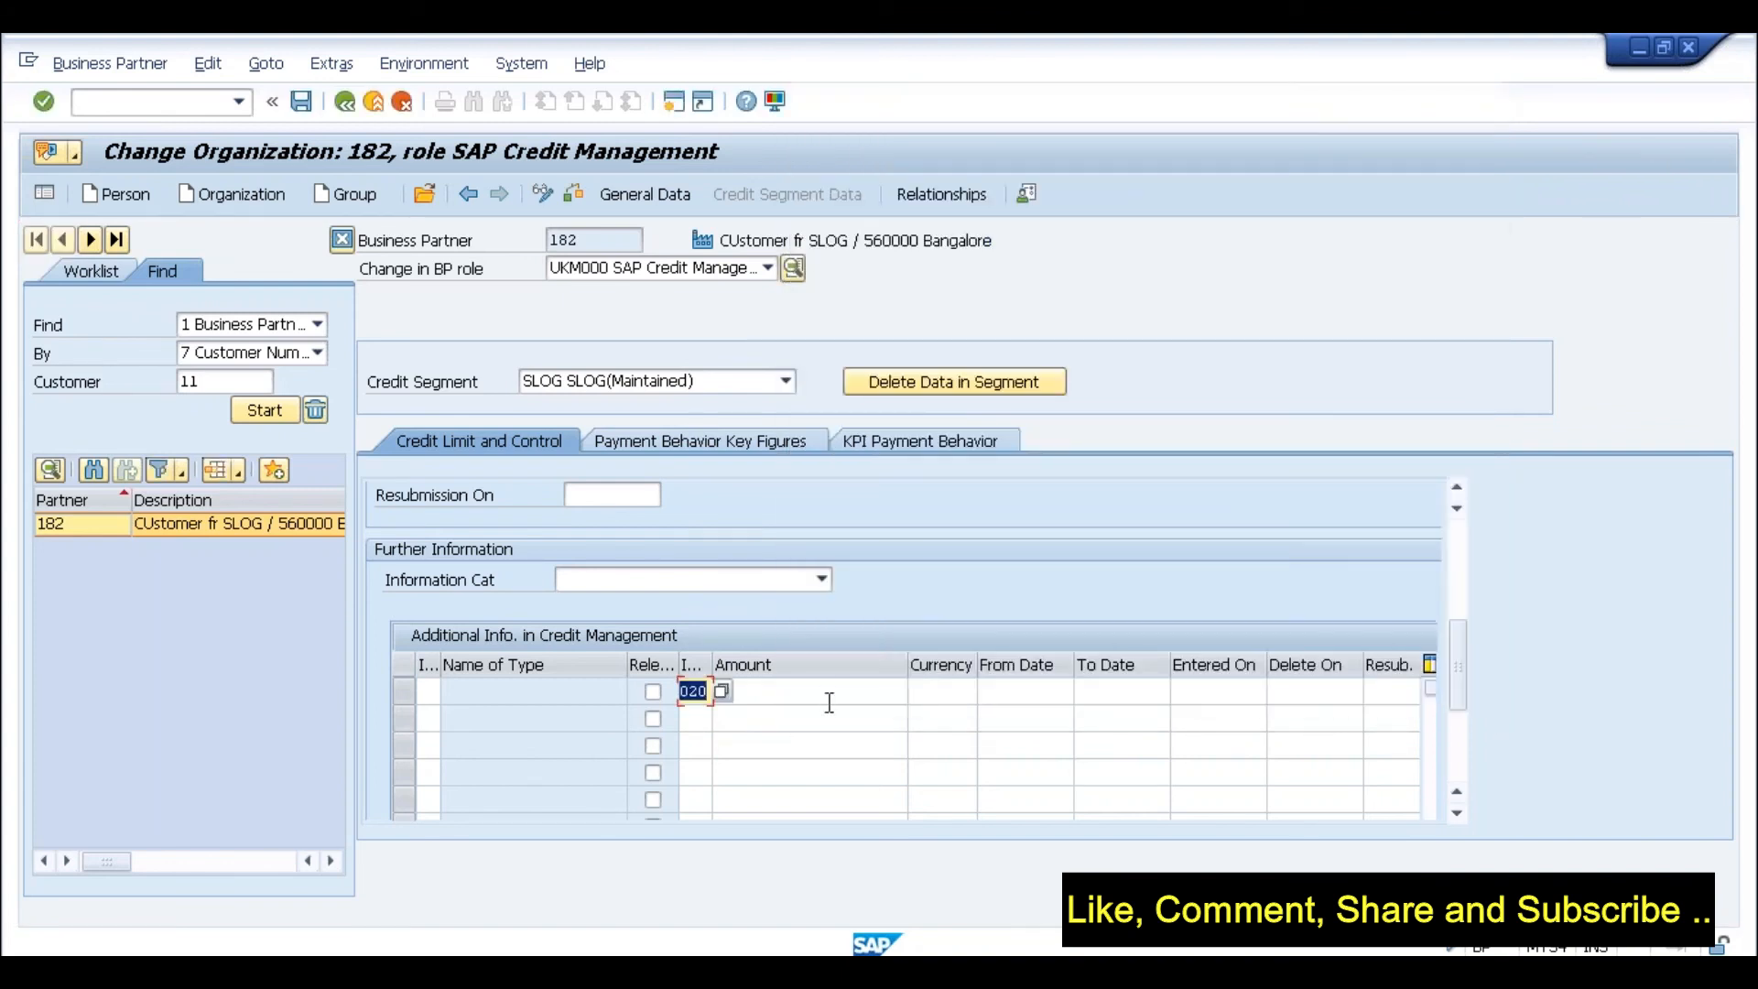
Step: Examine the validity date and amount fields of the check step 020 row and the available information categories
{"action": "left_click", "coordinate": [1017, 696]}
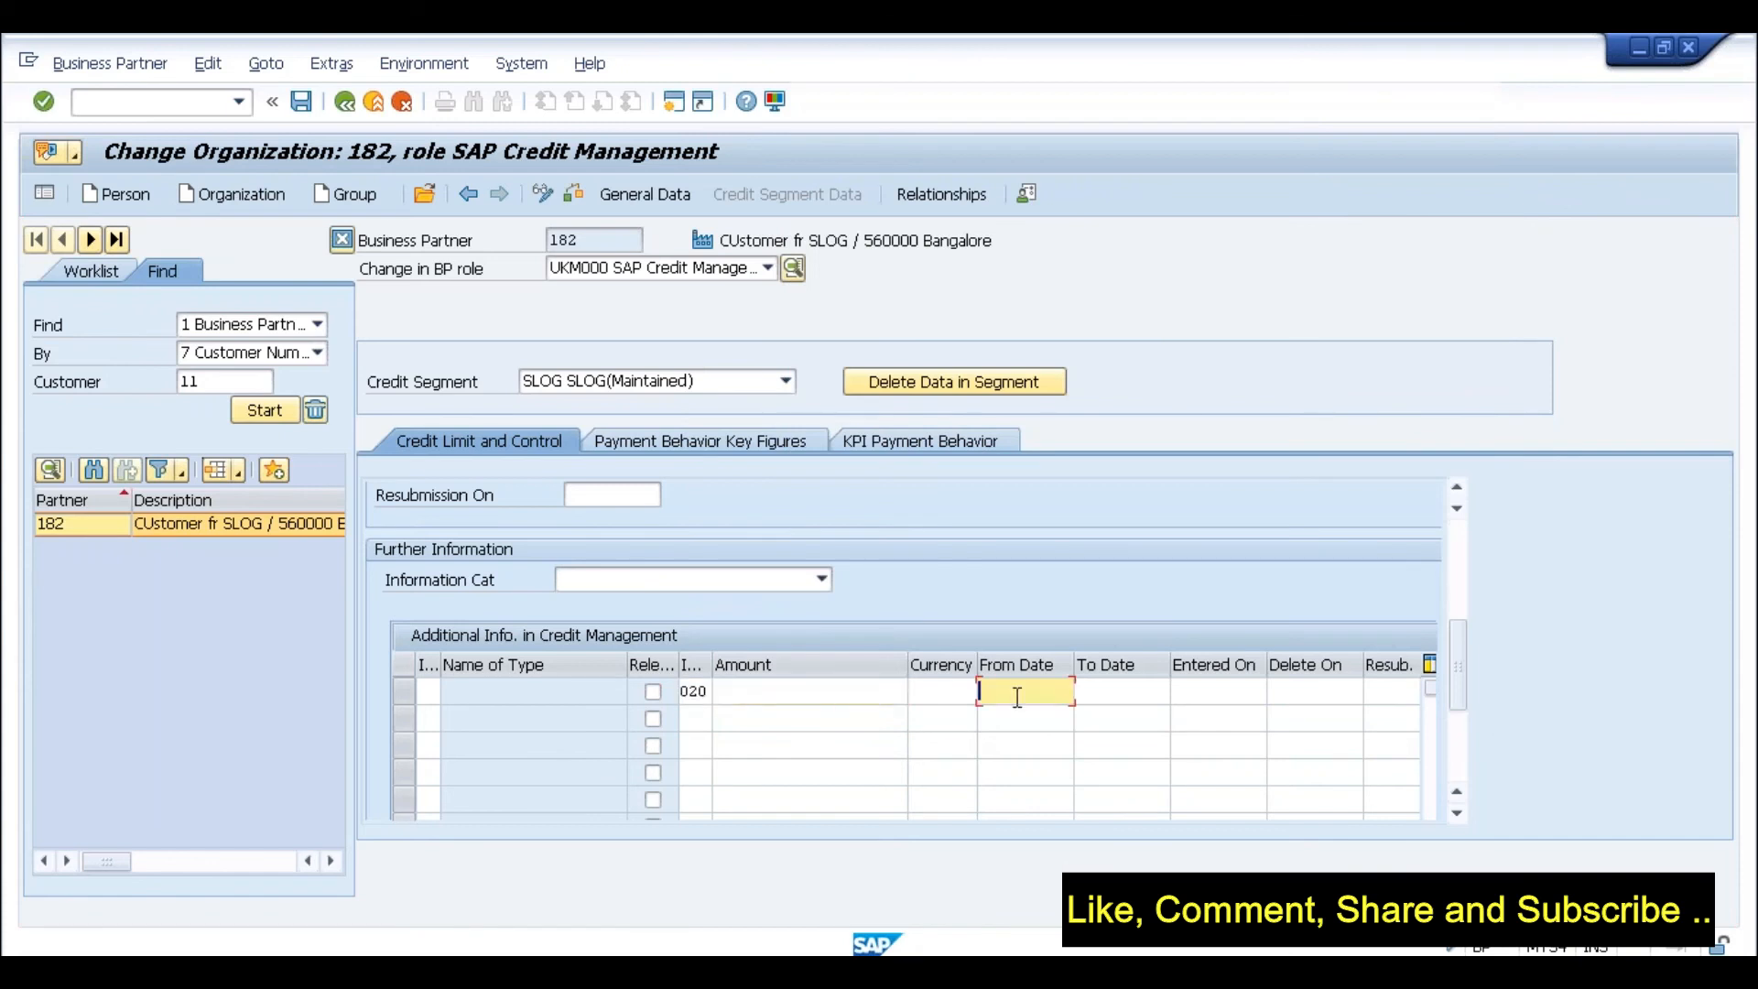
{"action": "left_click", "coordinate": [1123, 689]}
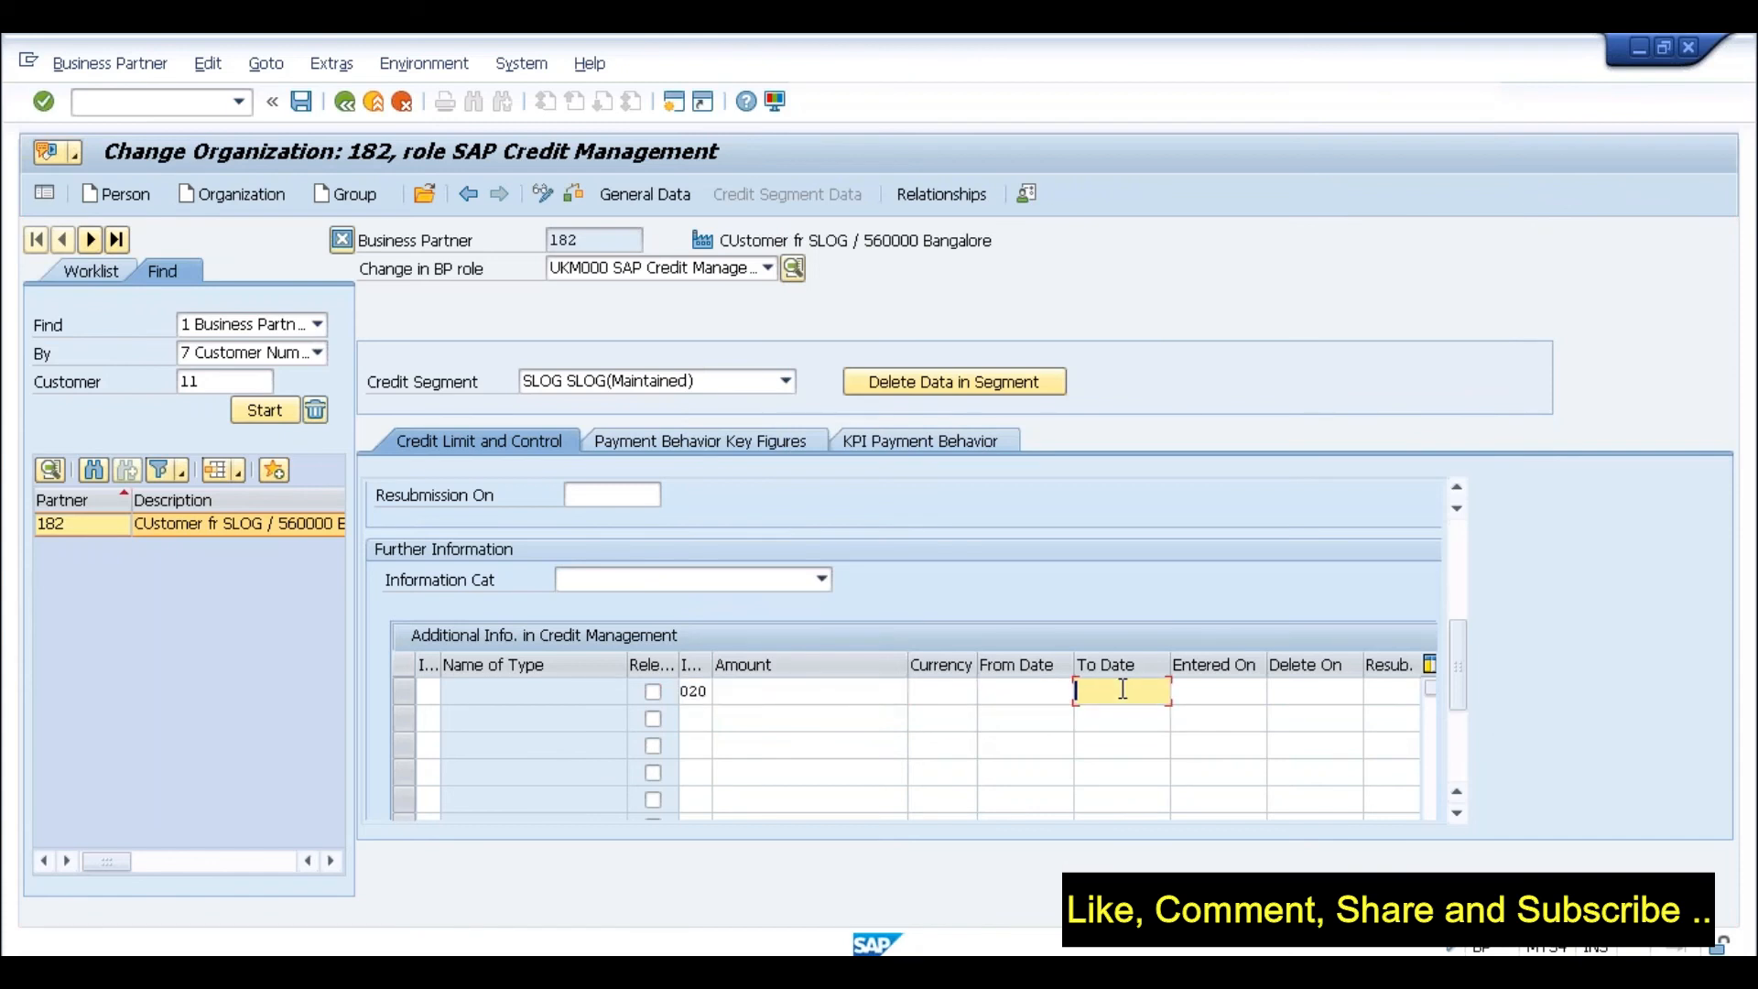
{"action": "left_click", "coordinate": [881, 700]}
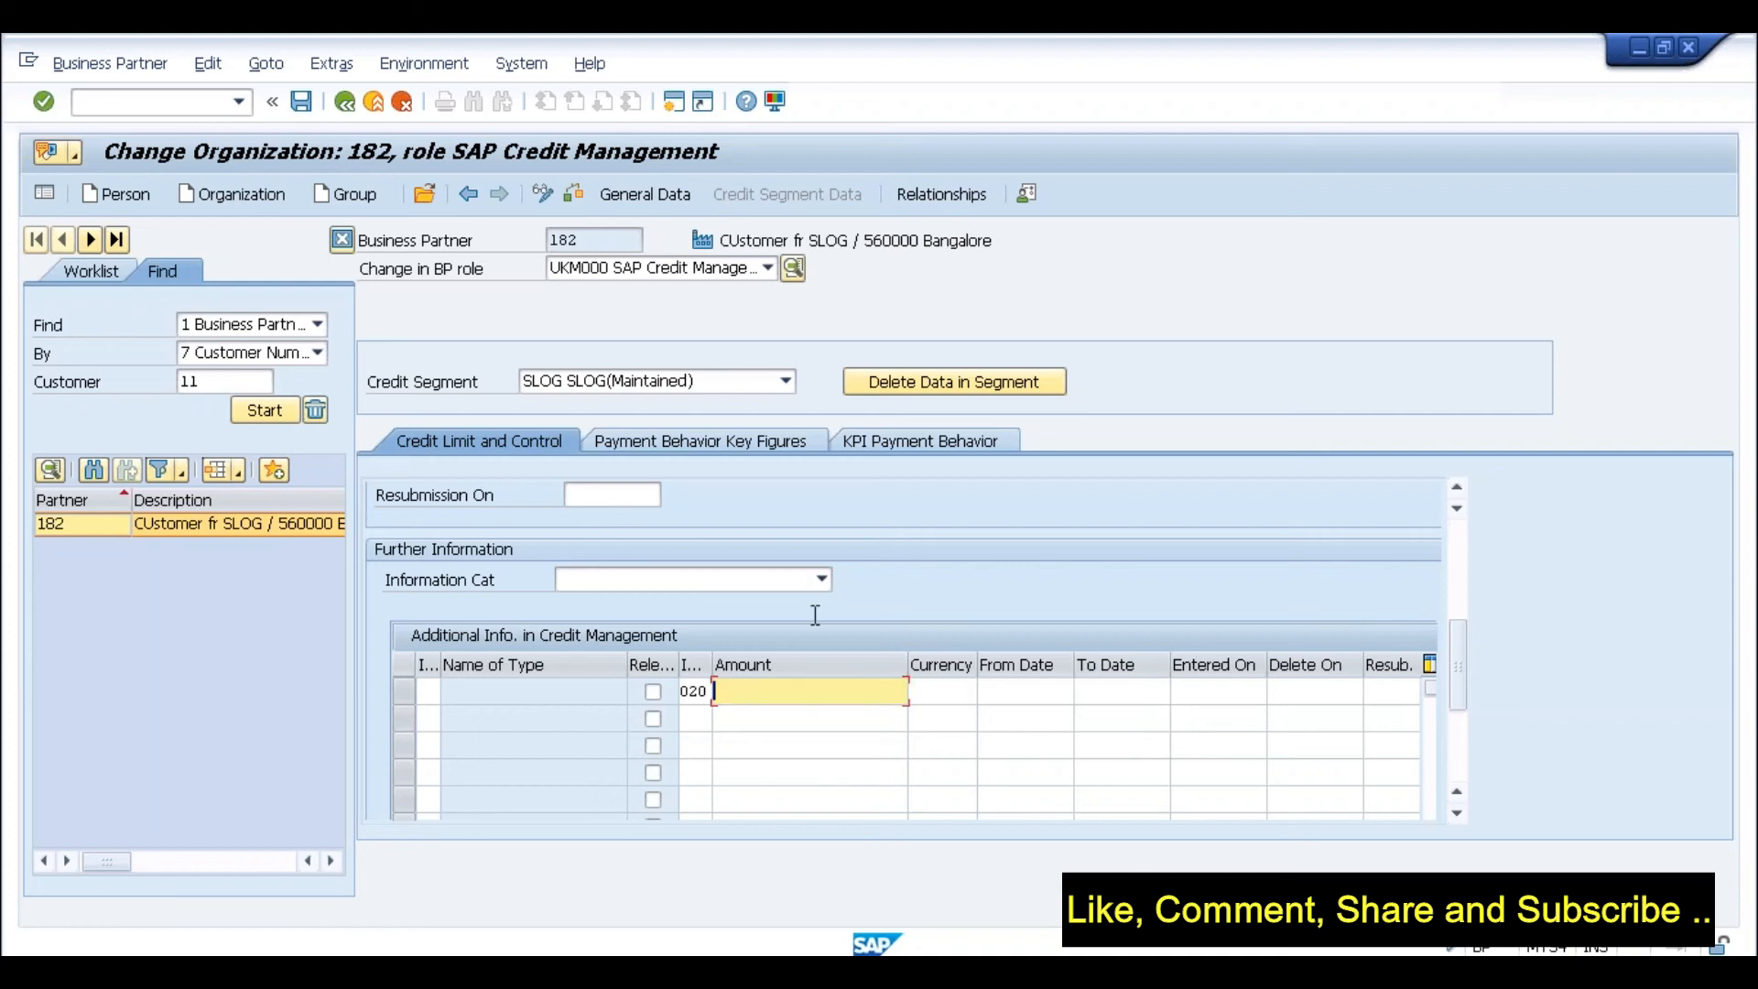
{"action": "left_click", "coordinate": [817, 583]}
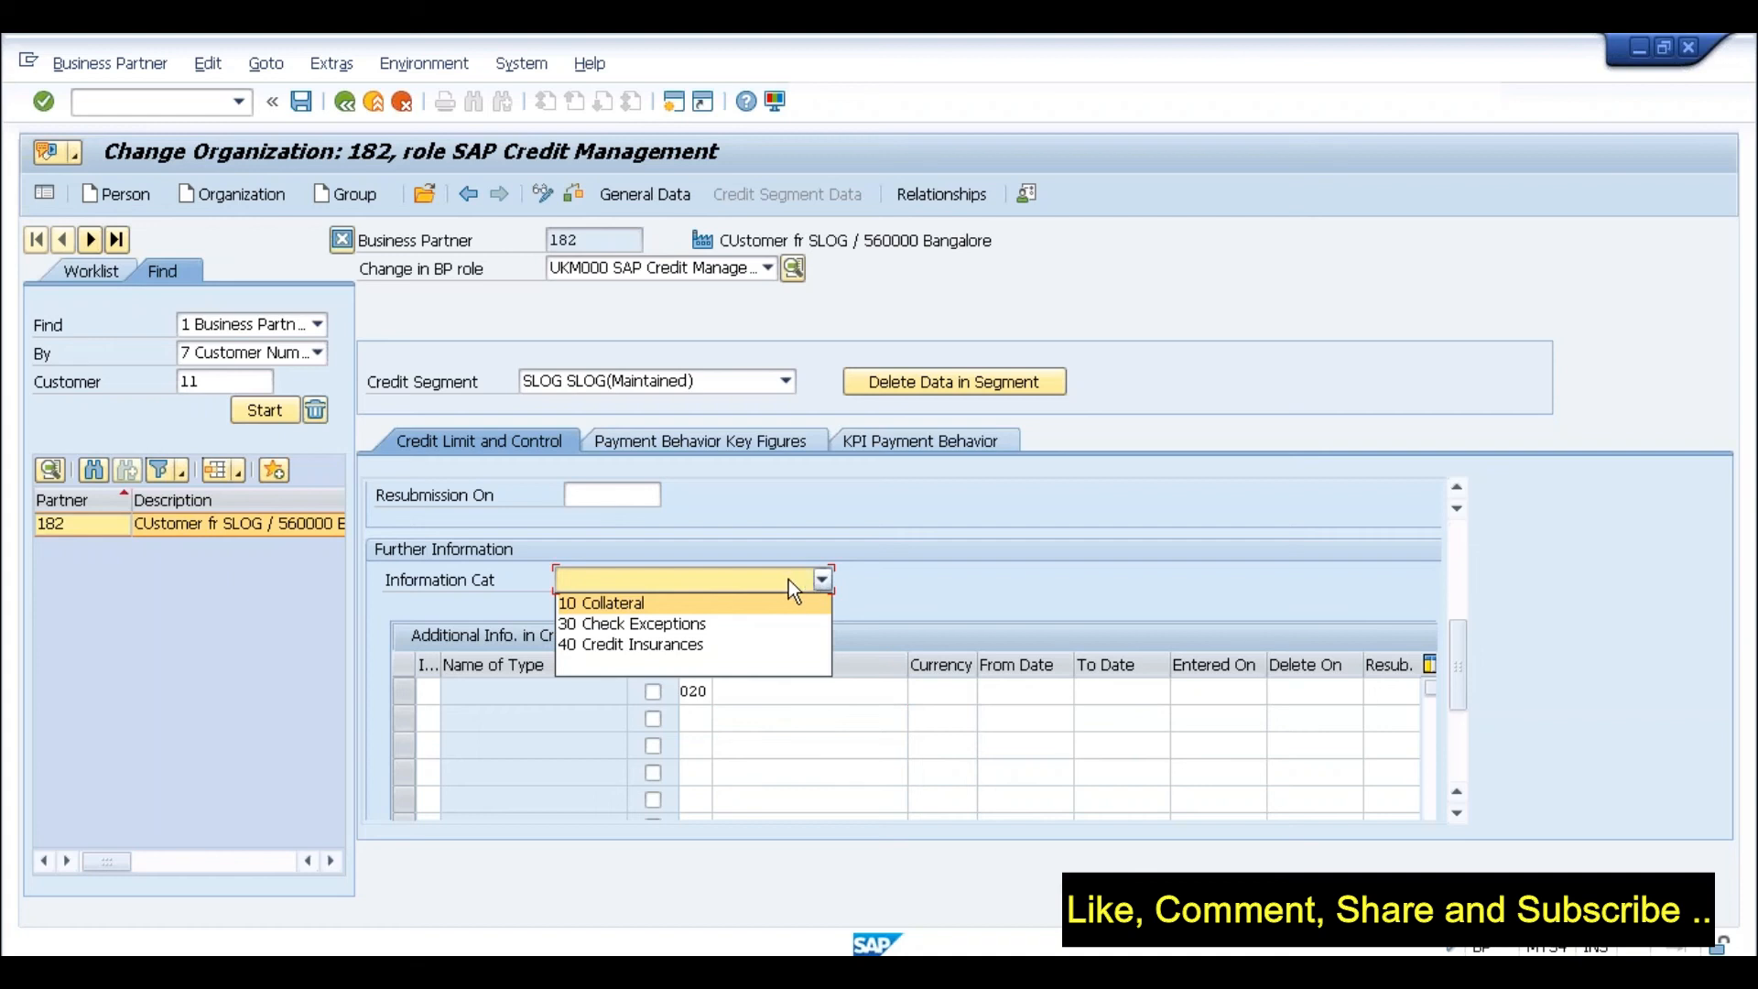
{"action": "left_click", "coordinate": [885, 582]}
Step: Go through the amount, currency and date fields of the check step 020 row and look up its possible information types
{"action": "left_click", "coordinate": [816, 692]}
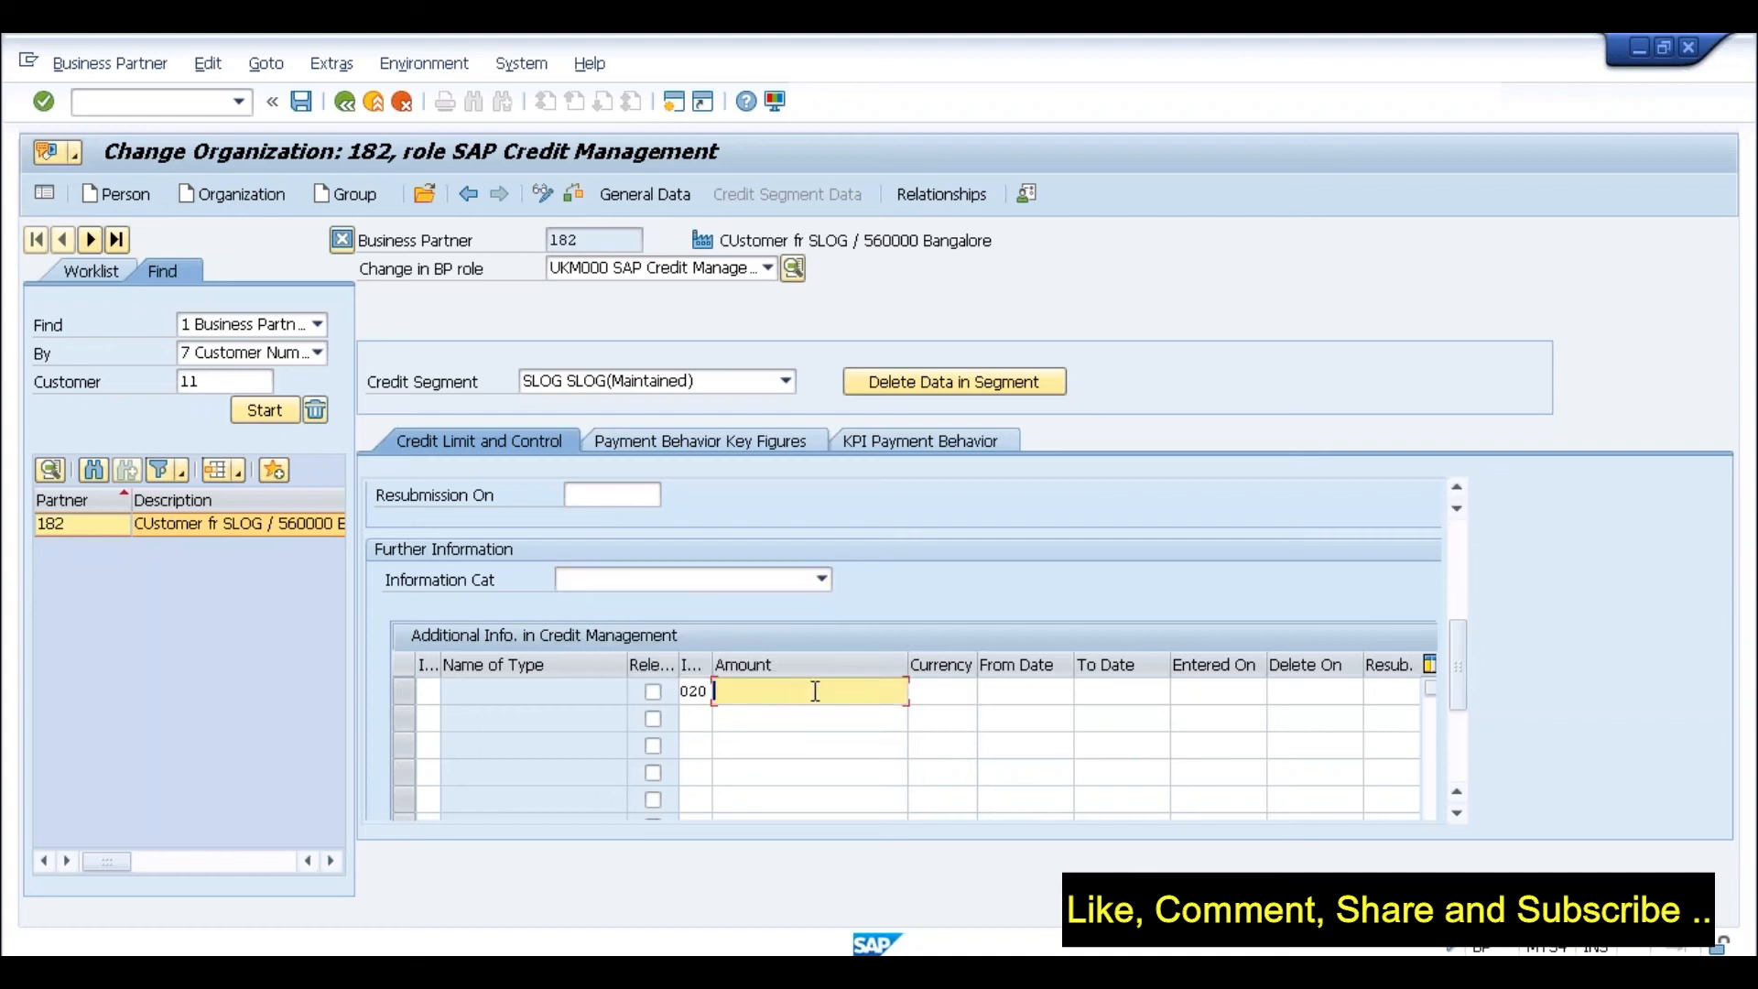
{"action": "key", "text": "Tab"}
{"action": "key", "text": "Tab"}
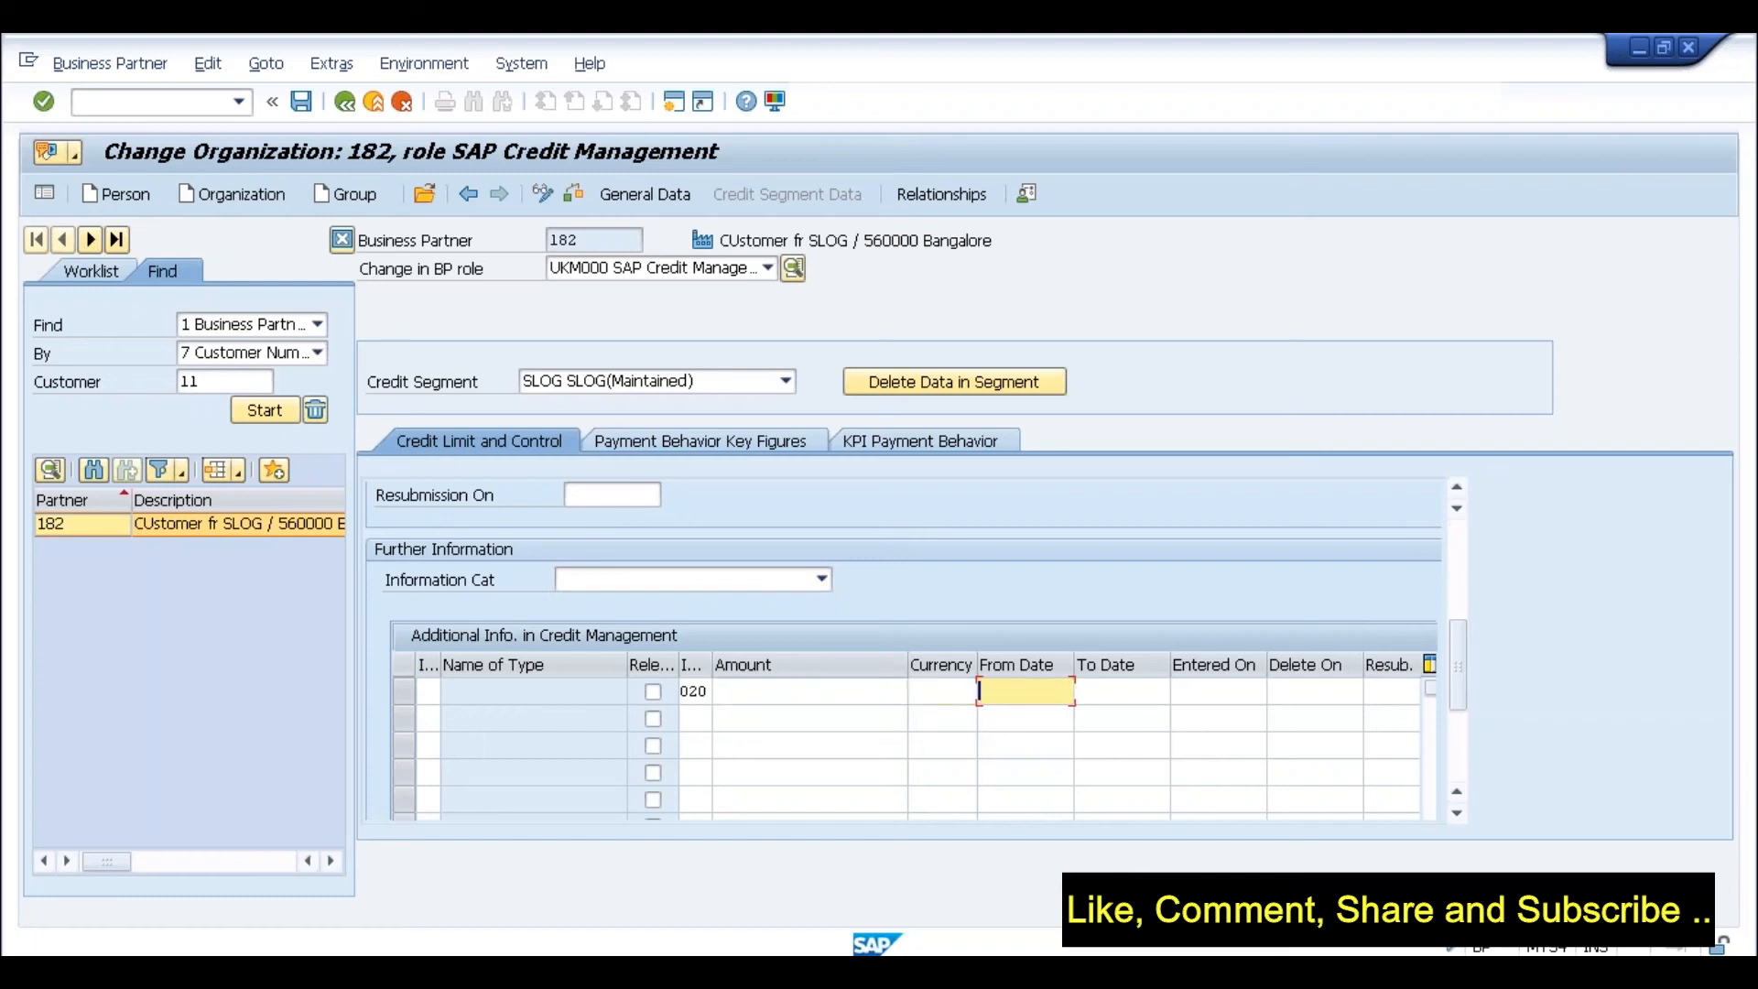
{"action": "key", "text": "Tab"}
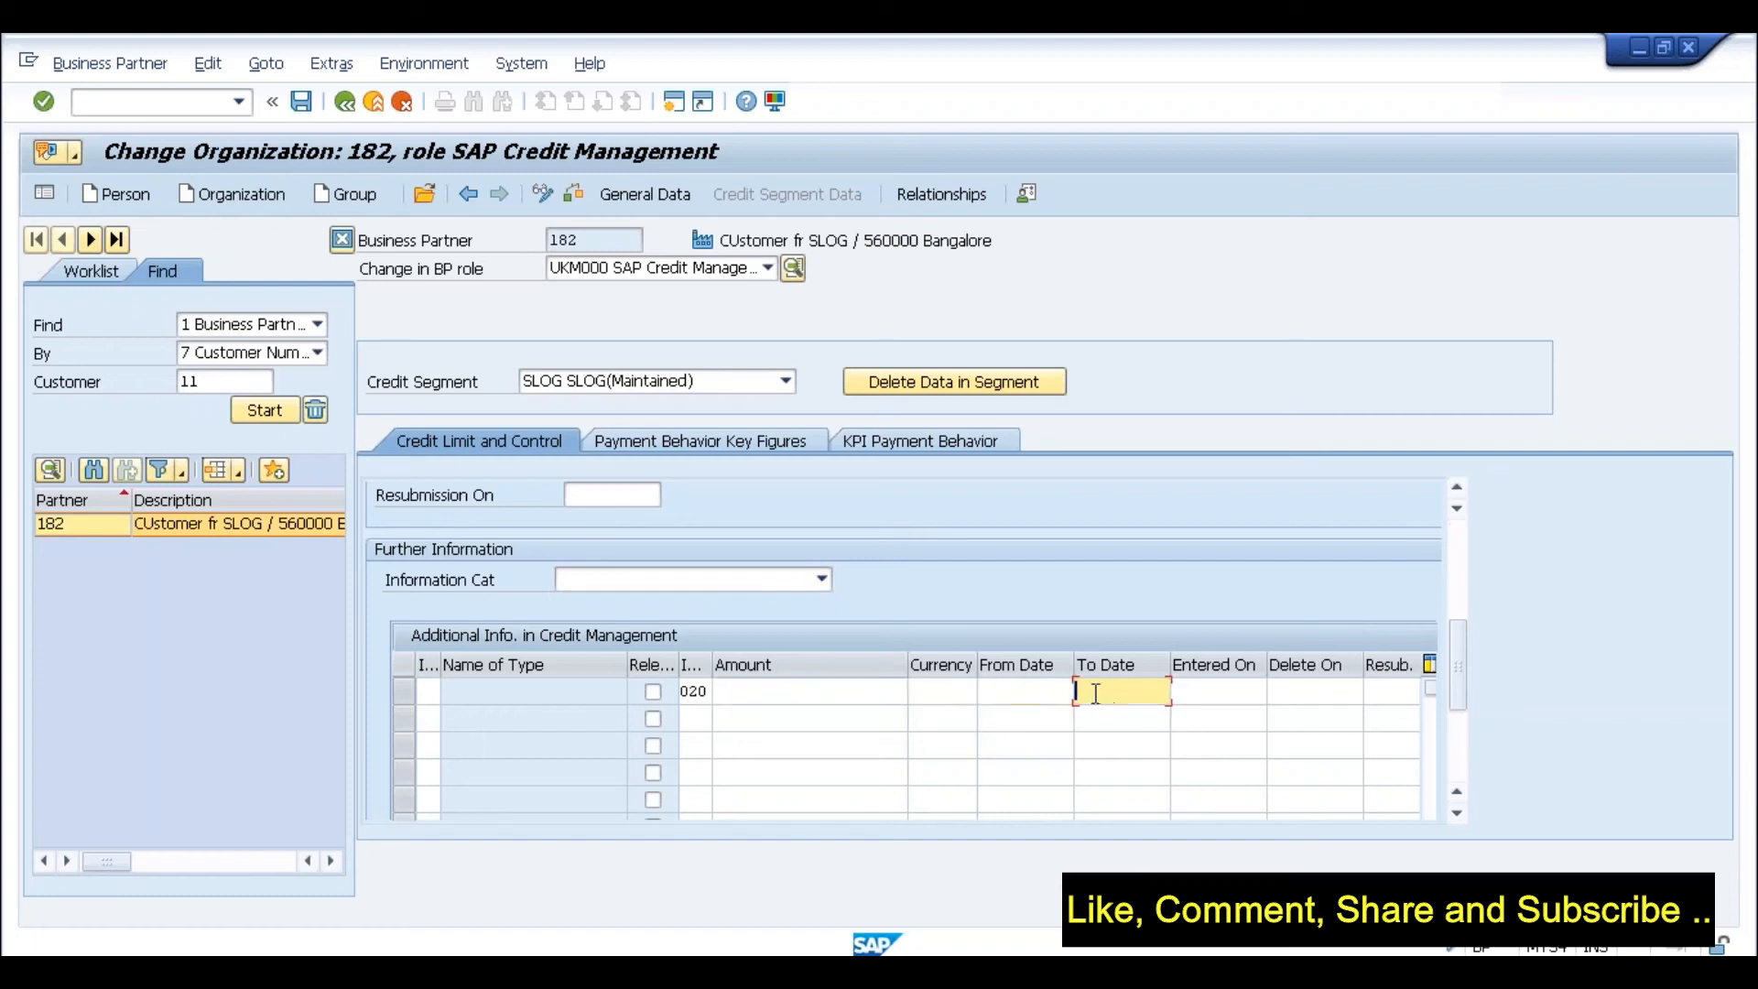
{"action": "left_click", "coordinate": [419, 693]}
{"action": "left_click", "coordinate": [450, 690]}
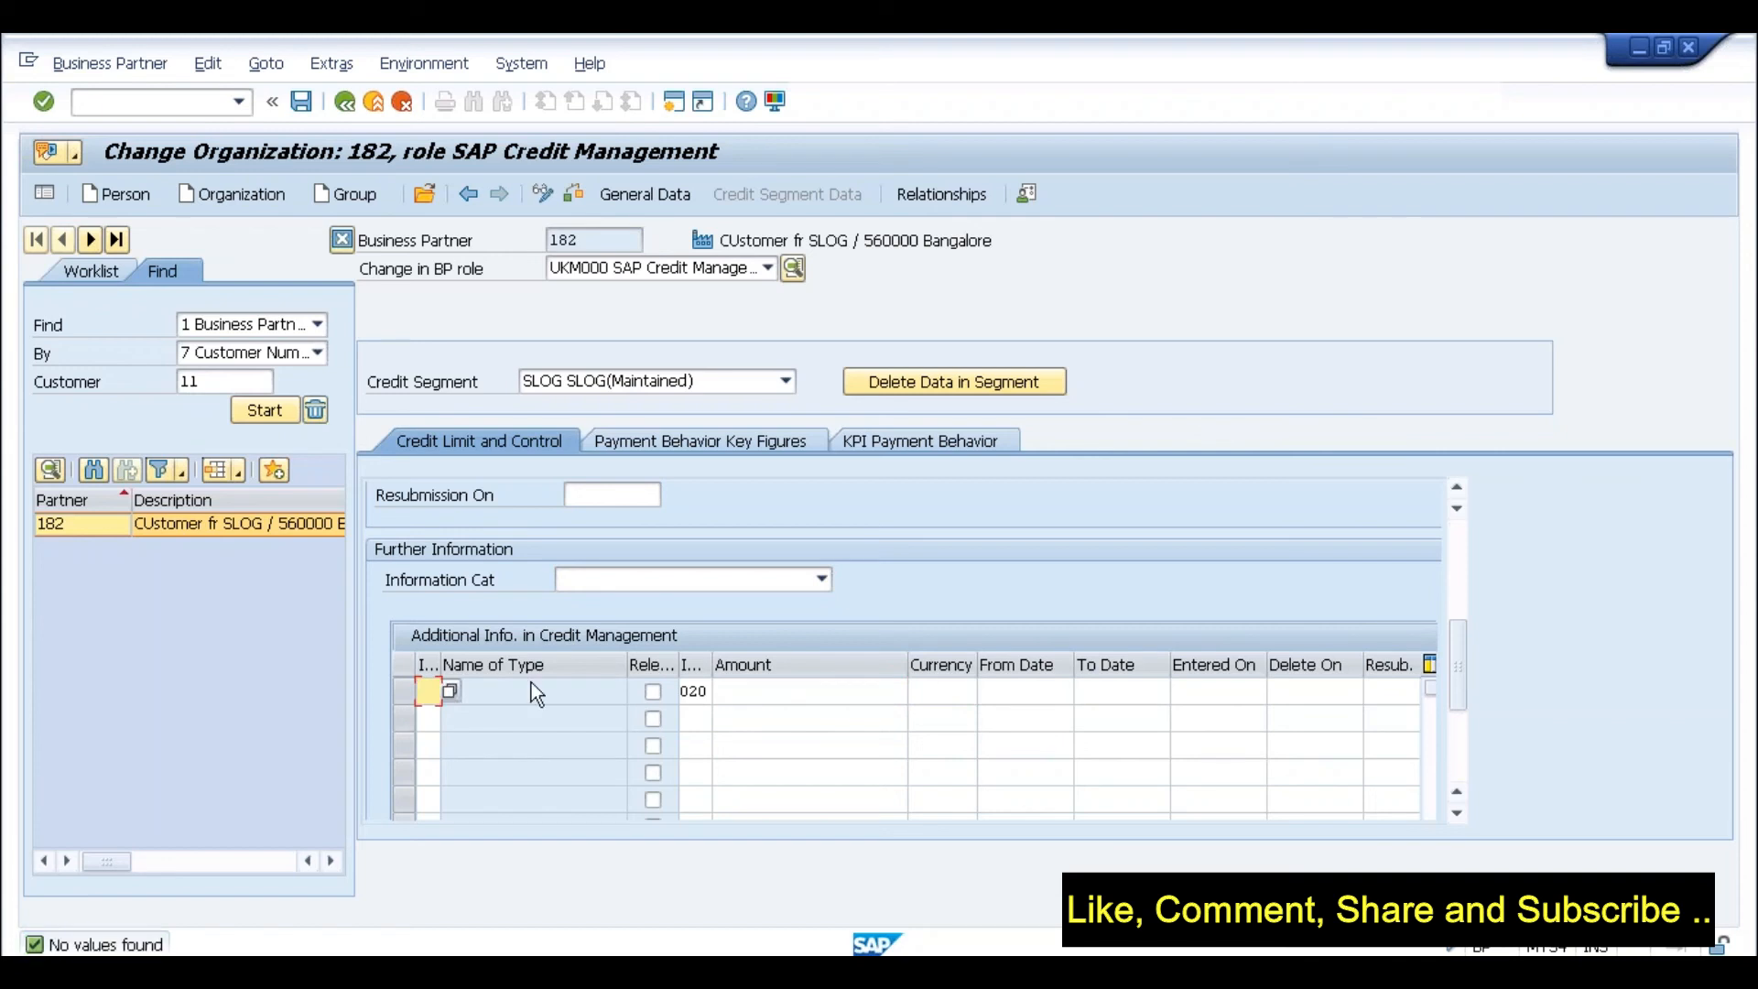
{"action": "left_click", "coordinate": [1456, 745]}
{"action": "left_click_drag", "start_coordinate": [1456, 745], "coordinate": [1452, 635]}
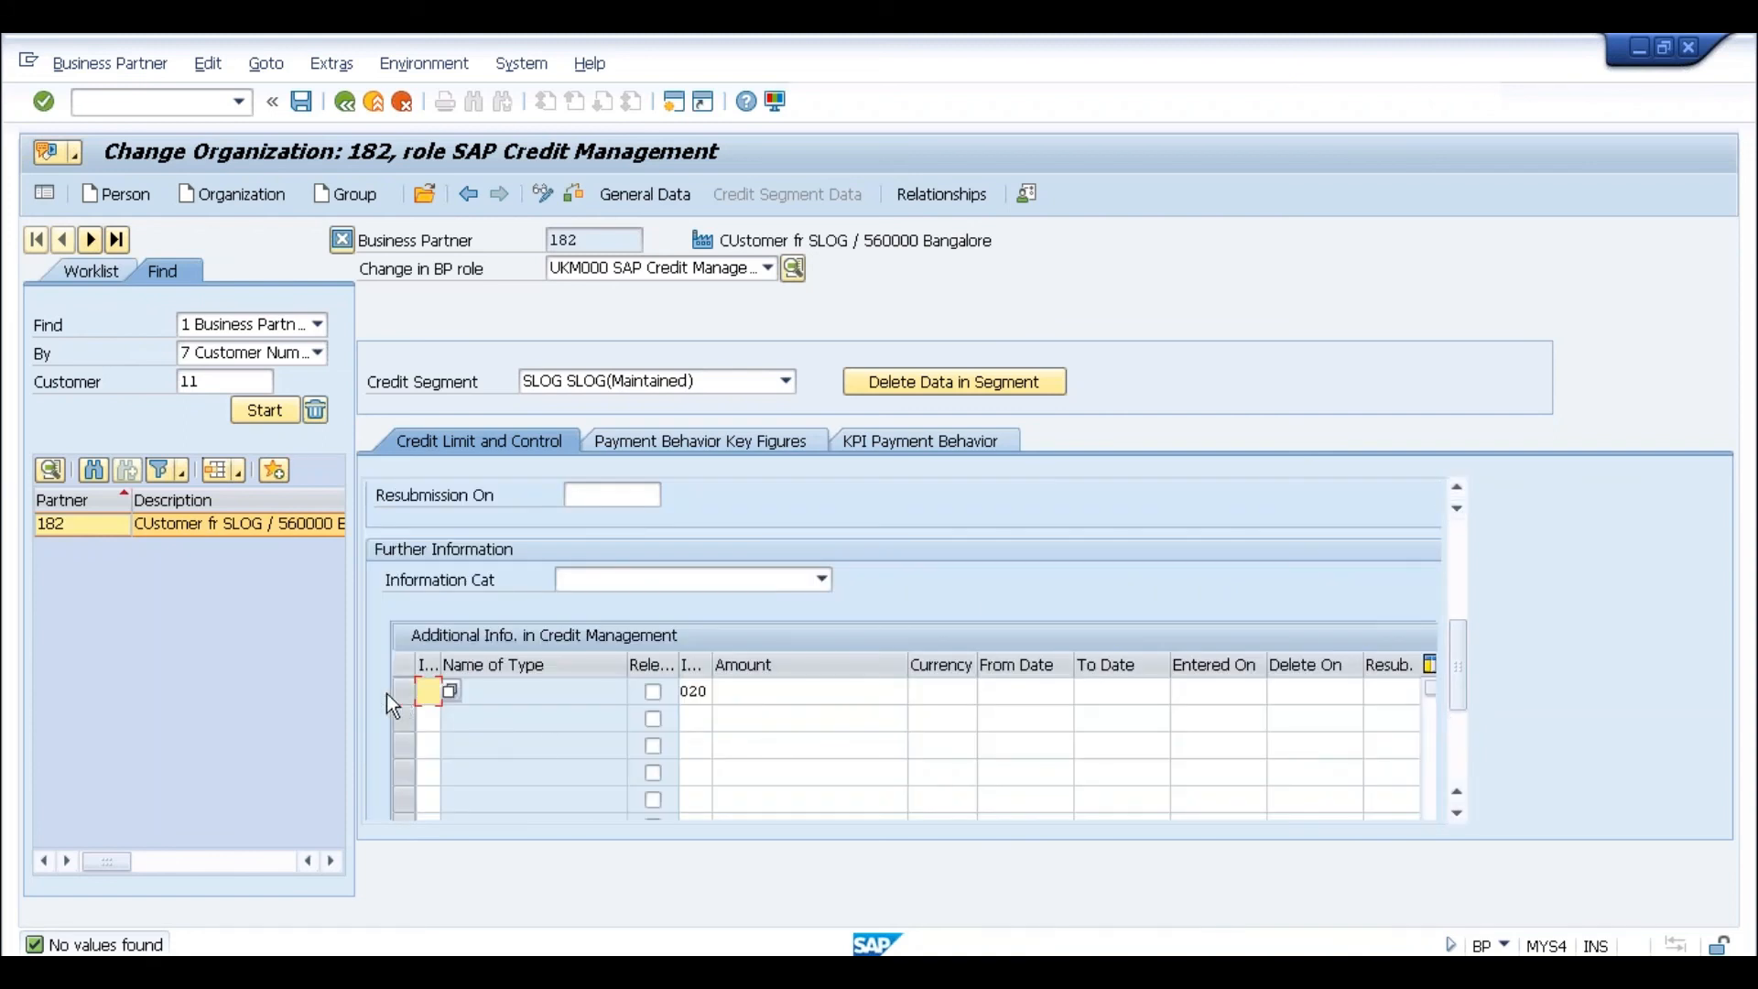
Step: Clear check step 020 from the first additional information row and confirm the entry
{"action": "left_click", "coordinate": [705, 690]}
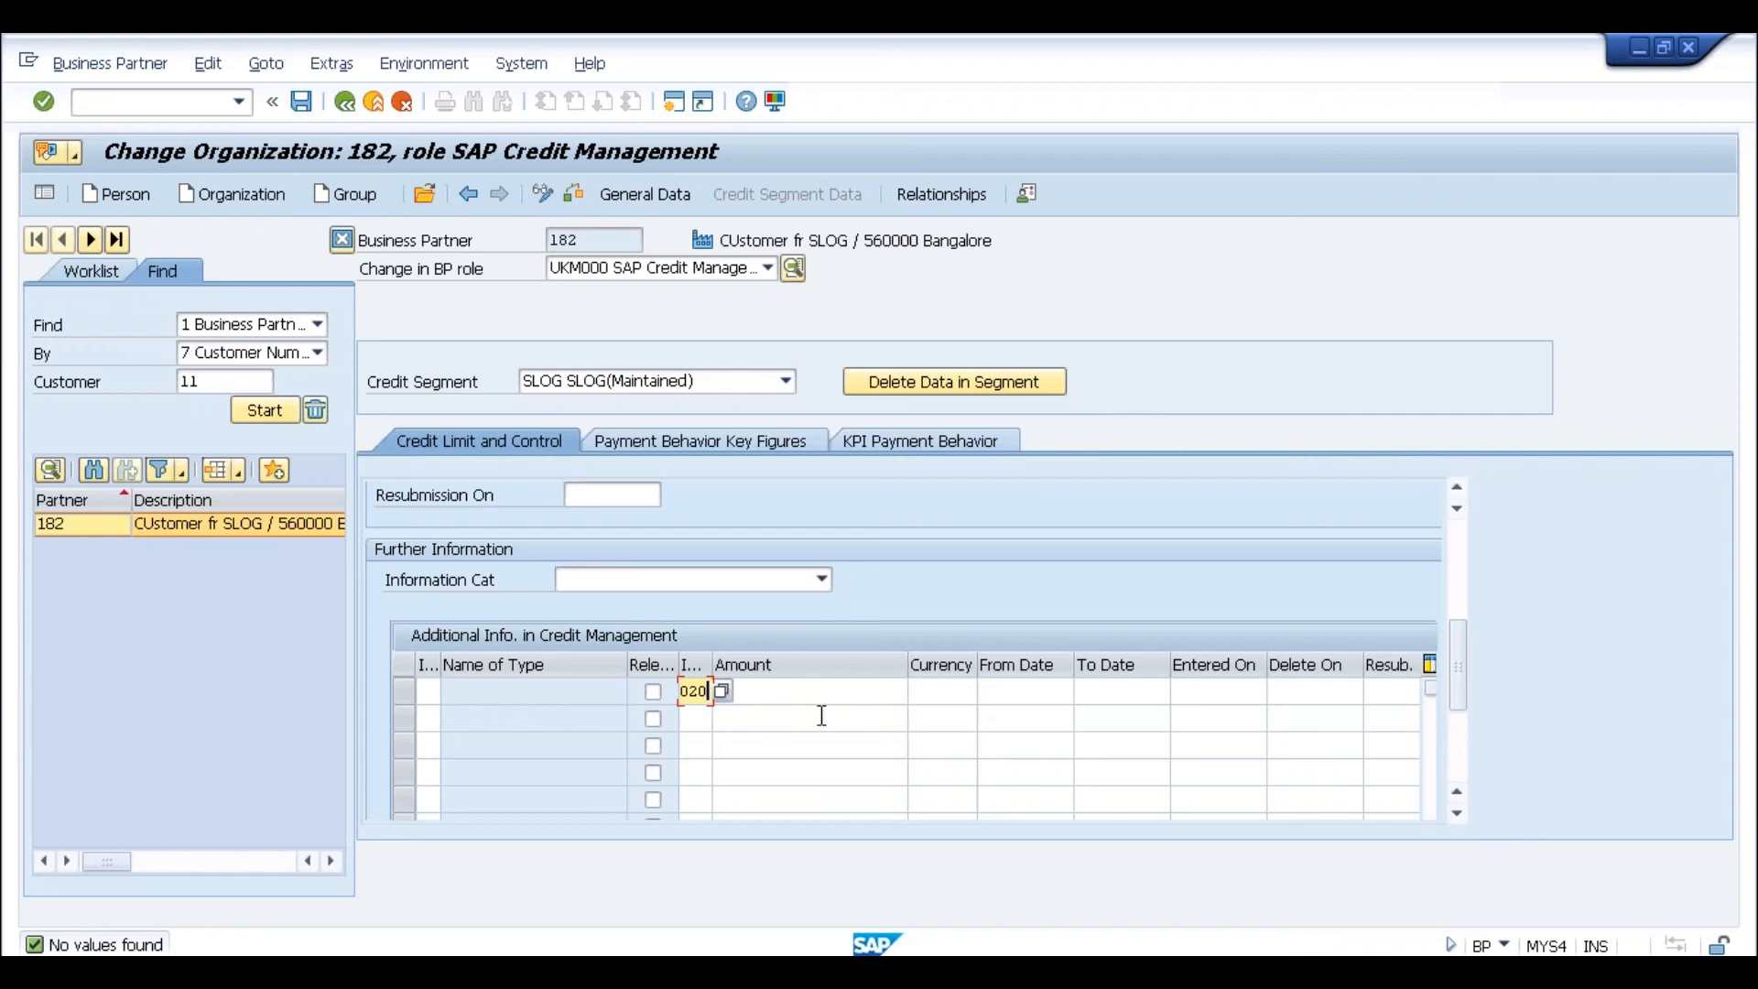
{"action": "key", "text": "BackSpace"}
{"action": "key", "text": "BackSpace"}
{"action": "key", "text": "BackSpace"}
{"action": "key", "text": "Return"}
{"action": "key", "text": "Return"}
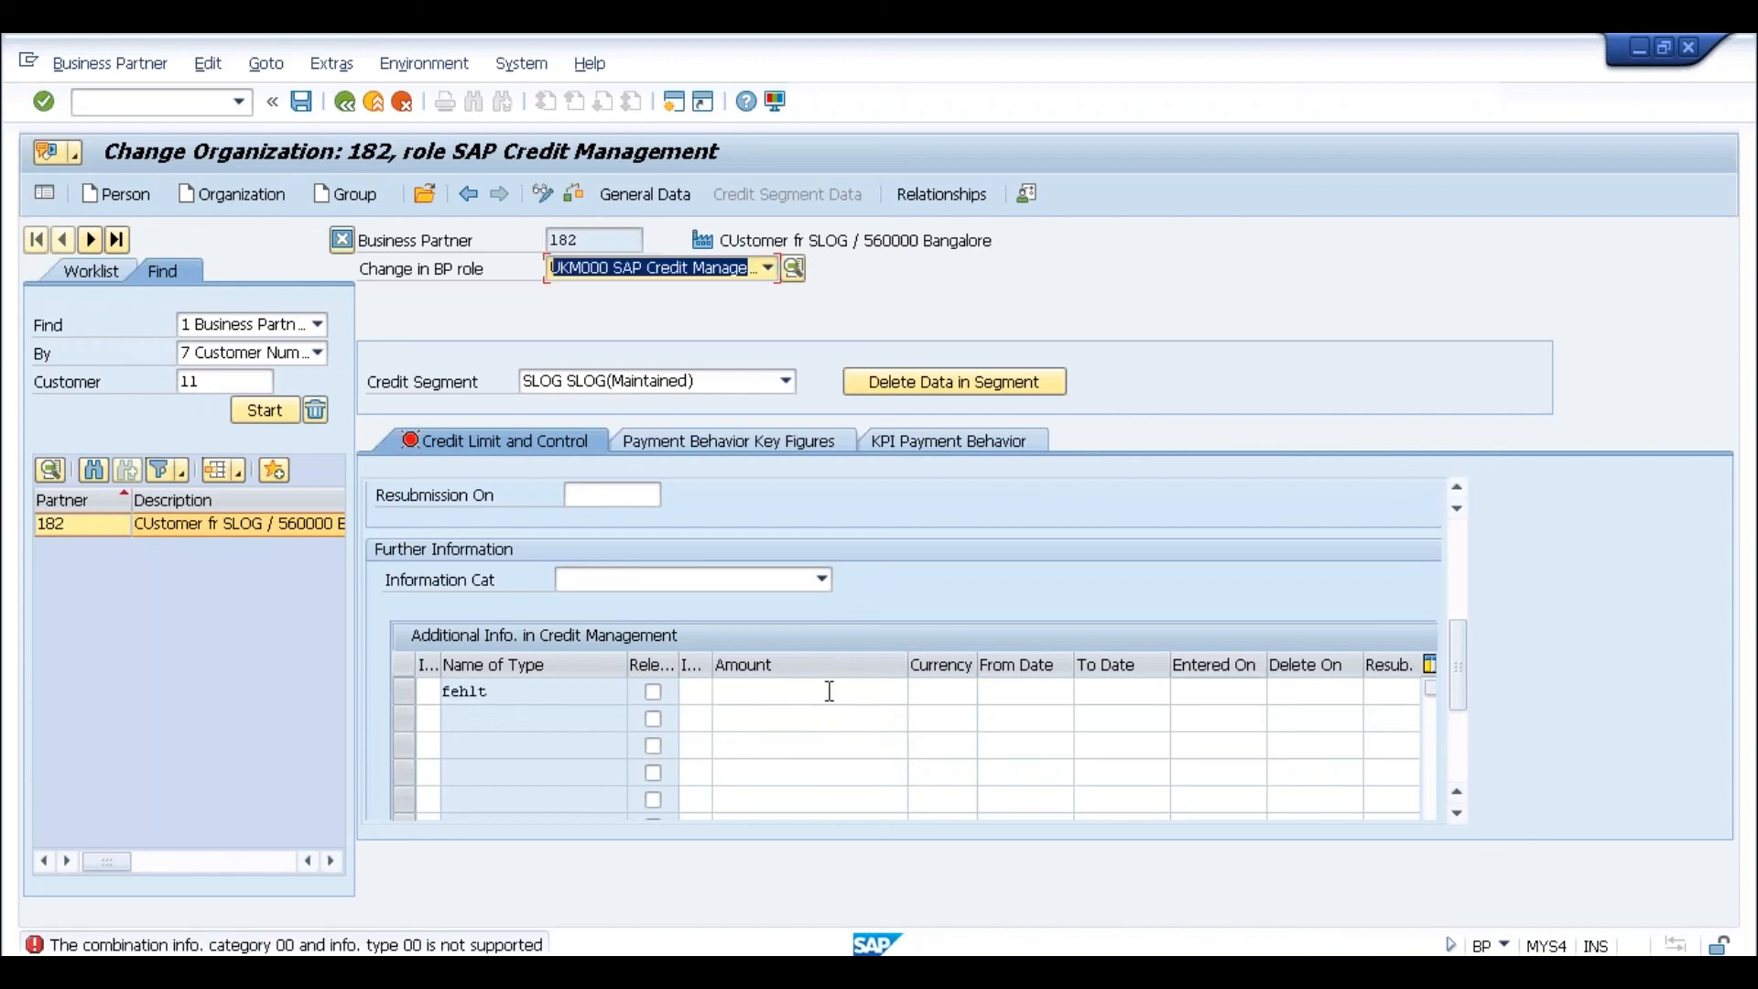
Step: Leave the change transaction without saving and return to the session displaying the business partner's SLOG credit limit data
{"action": "left_click", "coordinate": [147, 101]}
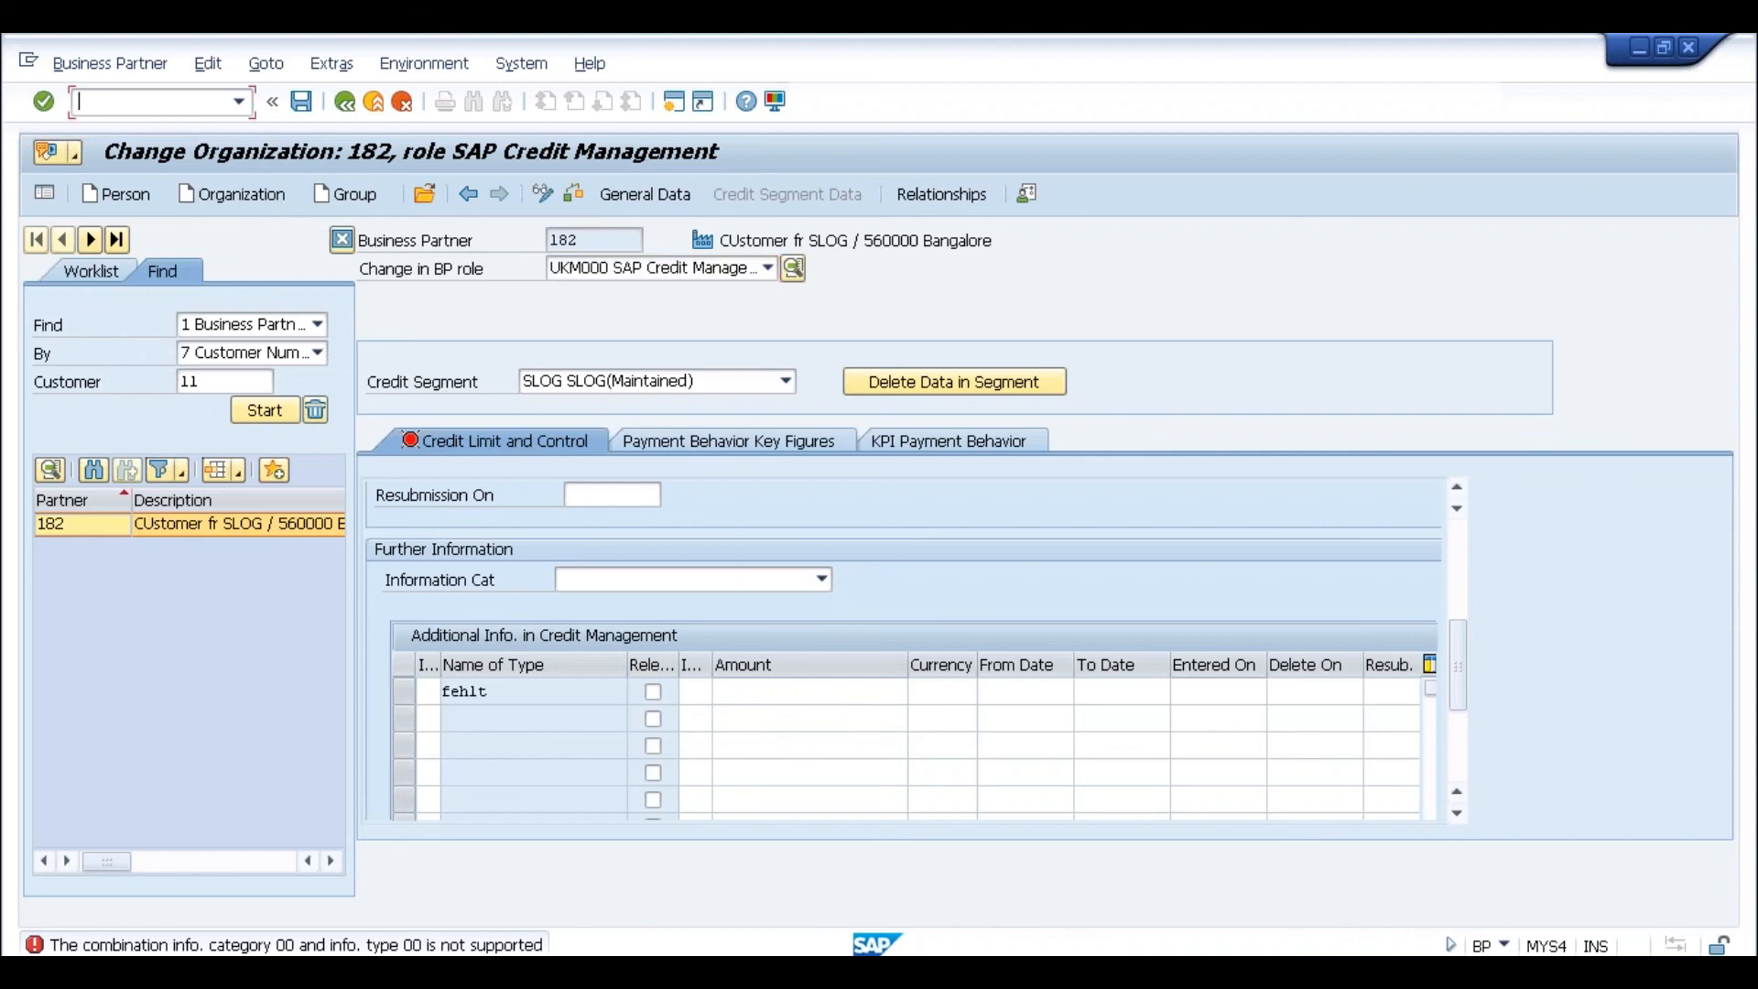
{"action": "type", "text": "/n"}
{"action": "key", "text": "Return"}
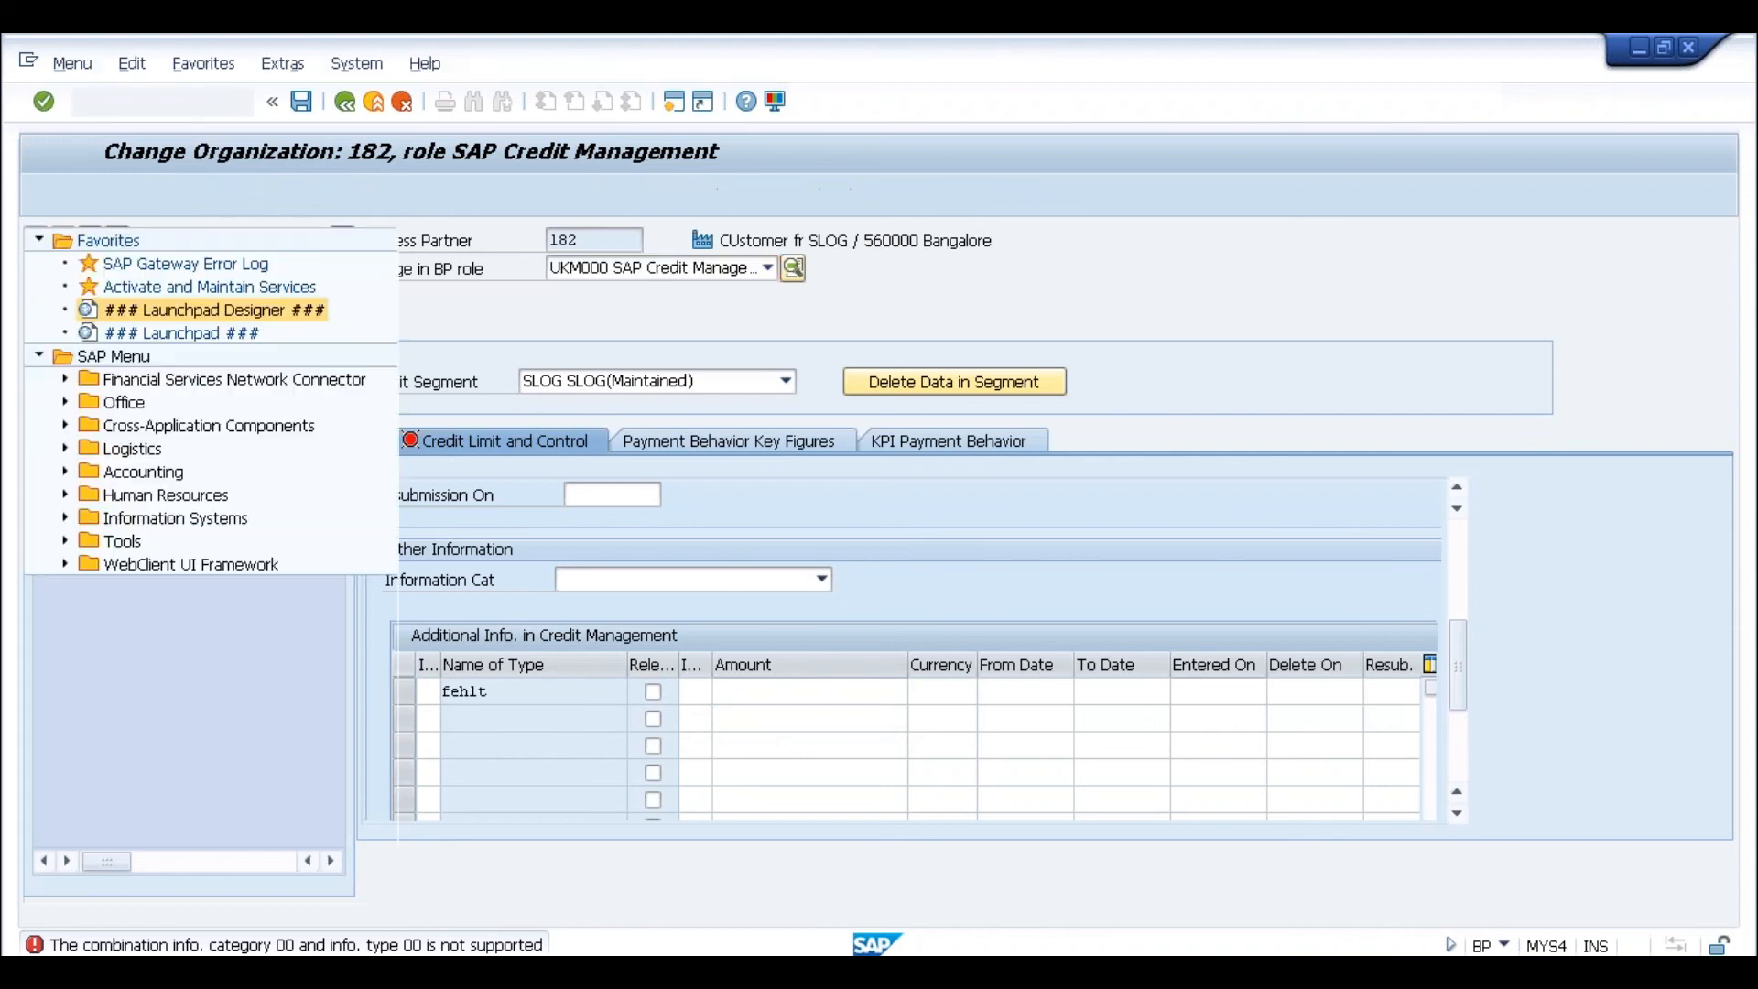
{"action": "key", "text": "alt+Tab"}
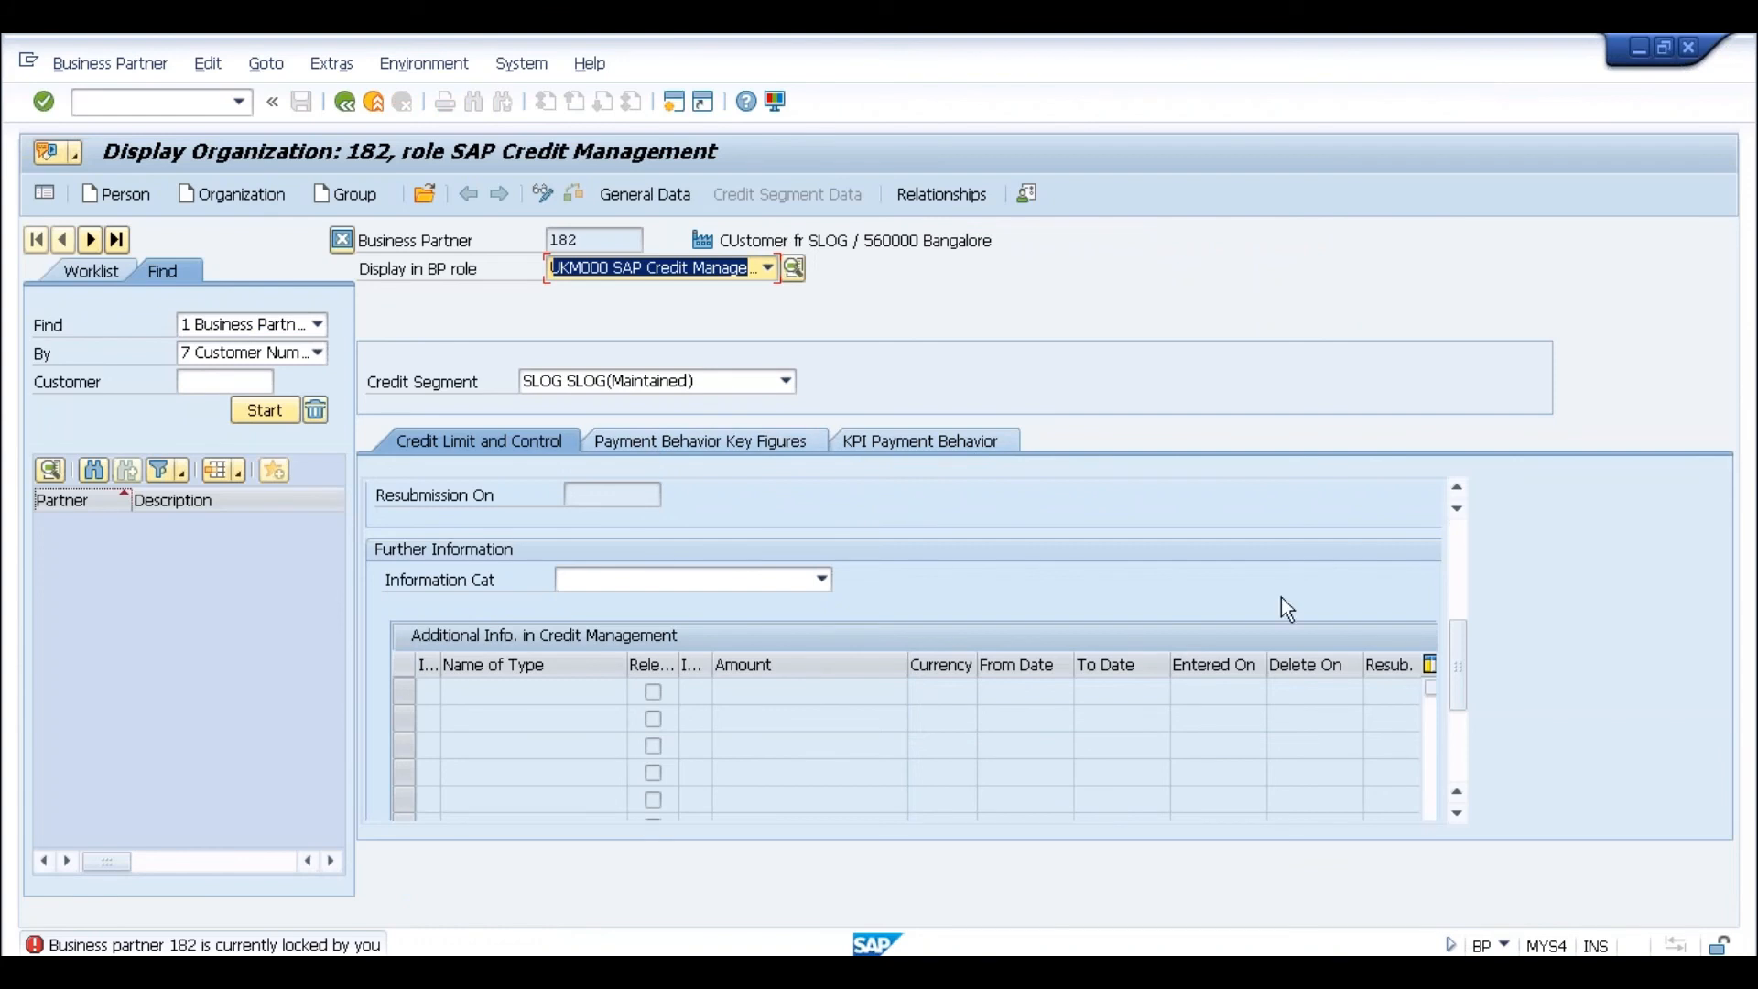
{"action": "scroll", "coordinate": [1466, 555], "scroll_direction": "up", "scroll_amount": 3}
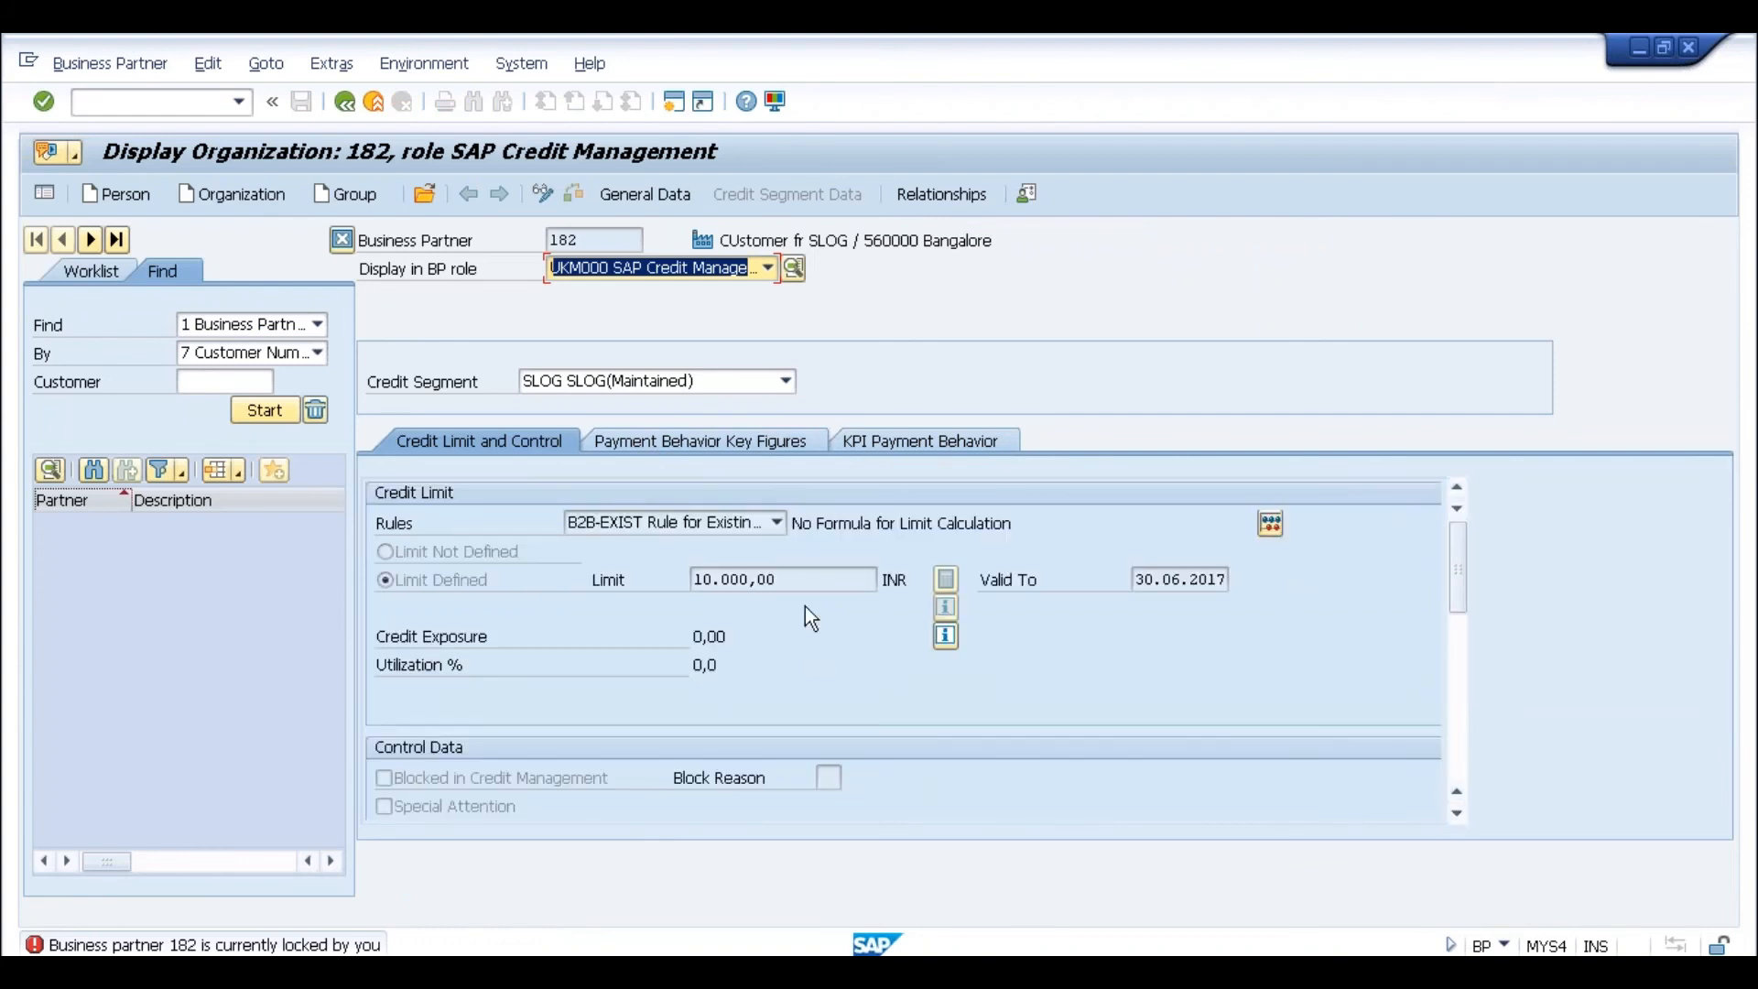
Step: Examine the SLOG segment's credit limit, open the credit check simulation, and cancel it without running a check
{"action": "left_click", "coordinate": [794, 580]}
{"action": "key", "text": "Home"}
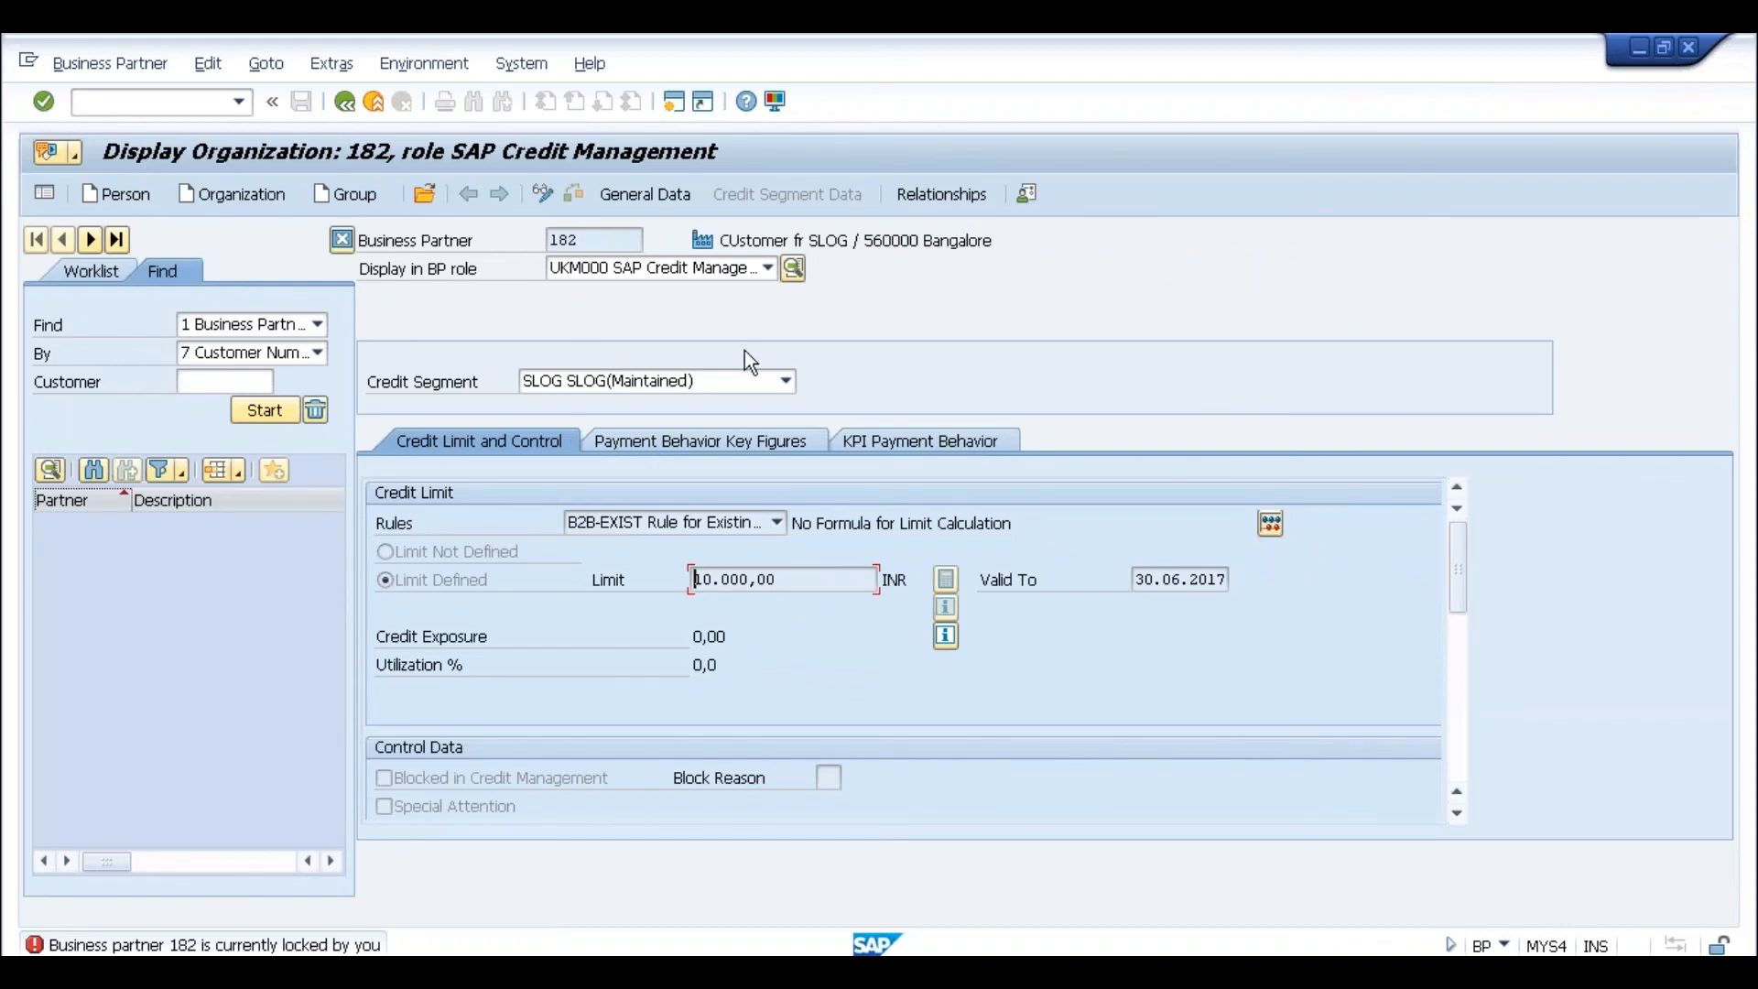
{"action": "left_click", "coordinate": [779, 579]}
{"action": "key", "text": "Home"}
{"action": "left_click", "coordinate": [1273, 530]}
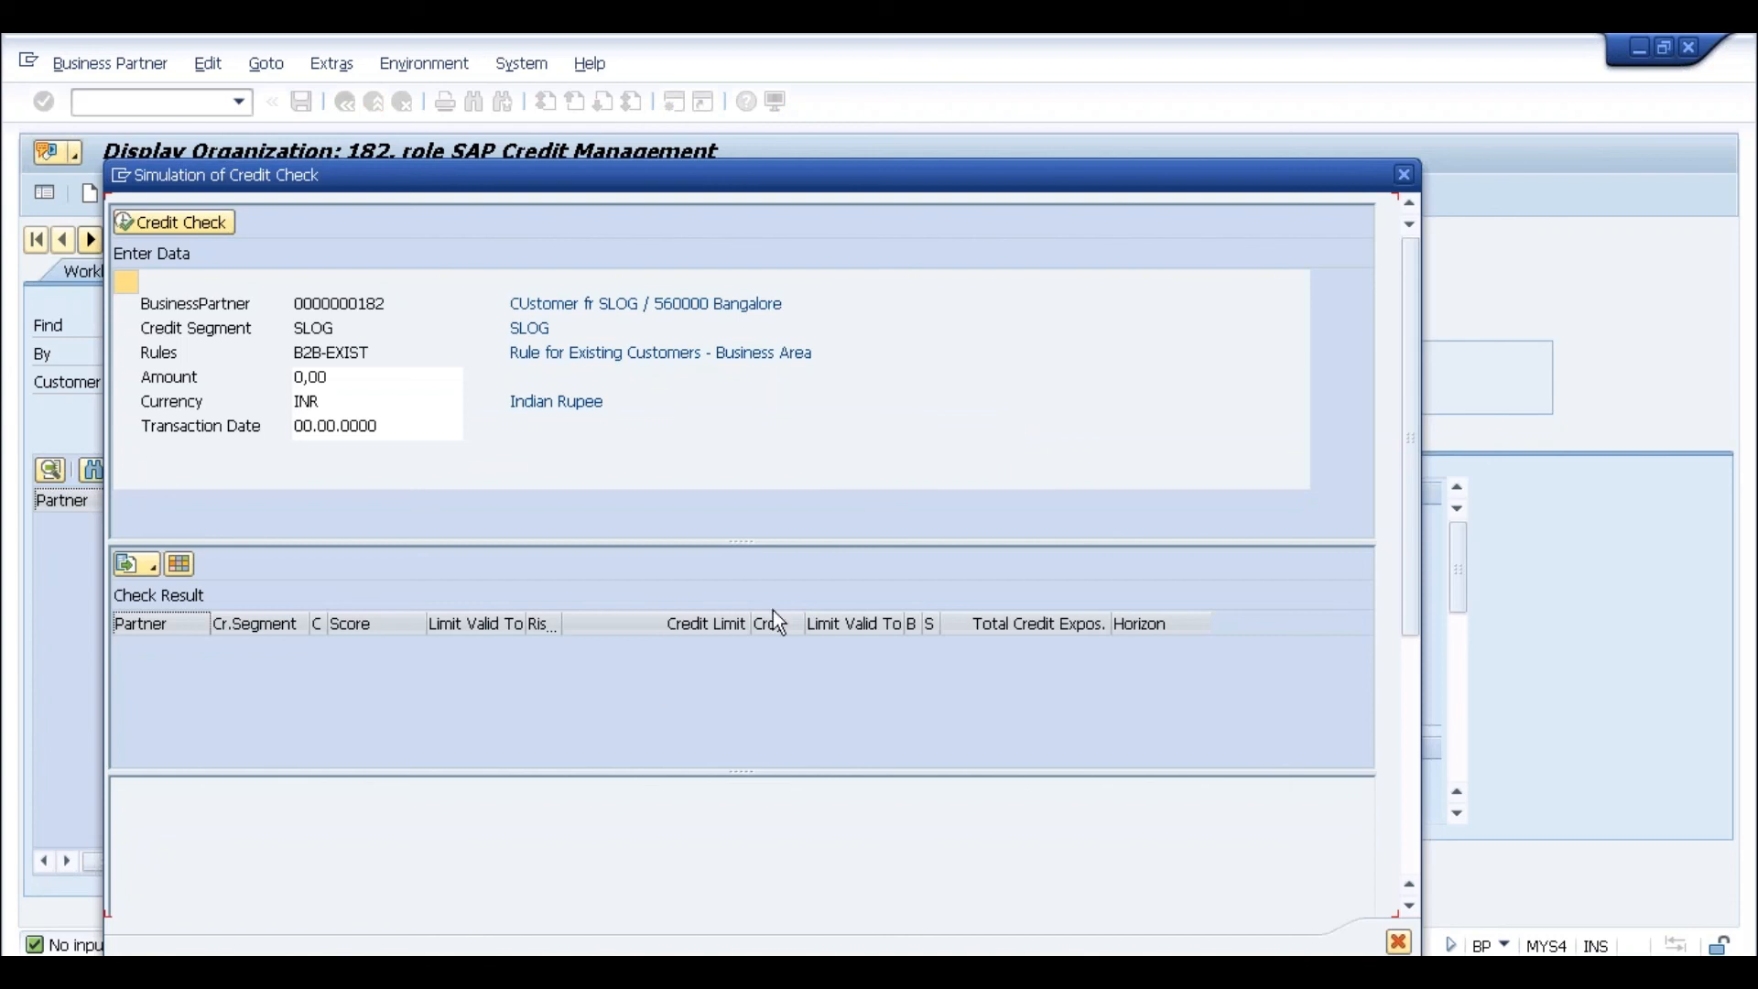
{"action": "left_click", "coordinate": [1405, 175]}
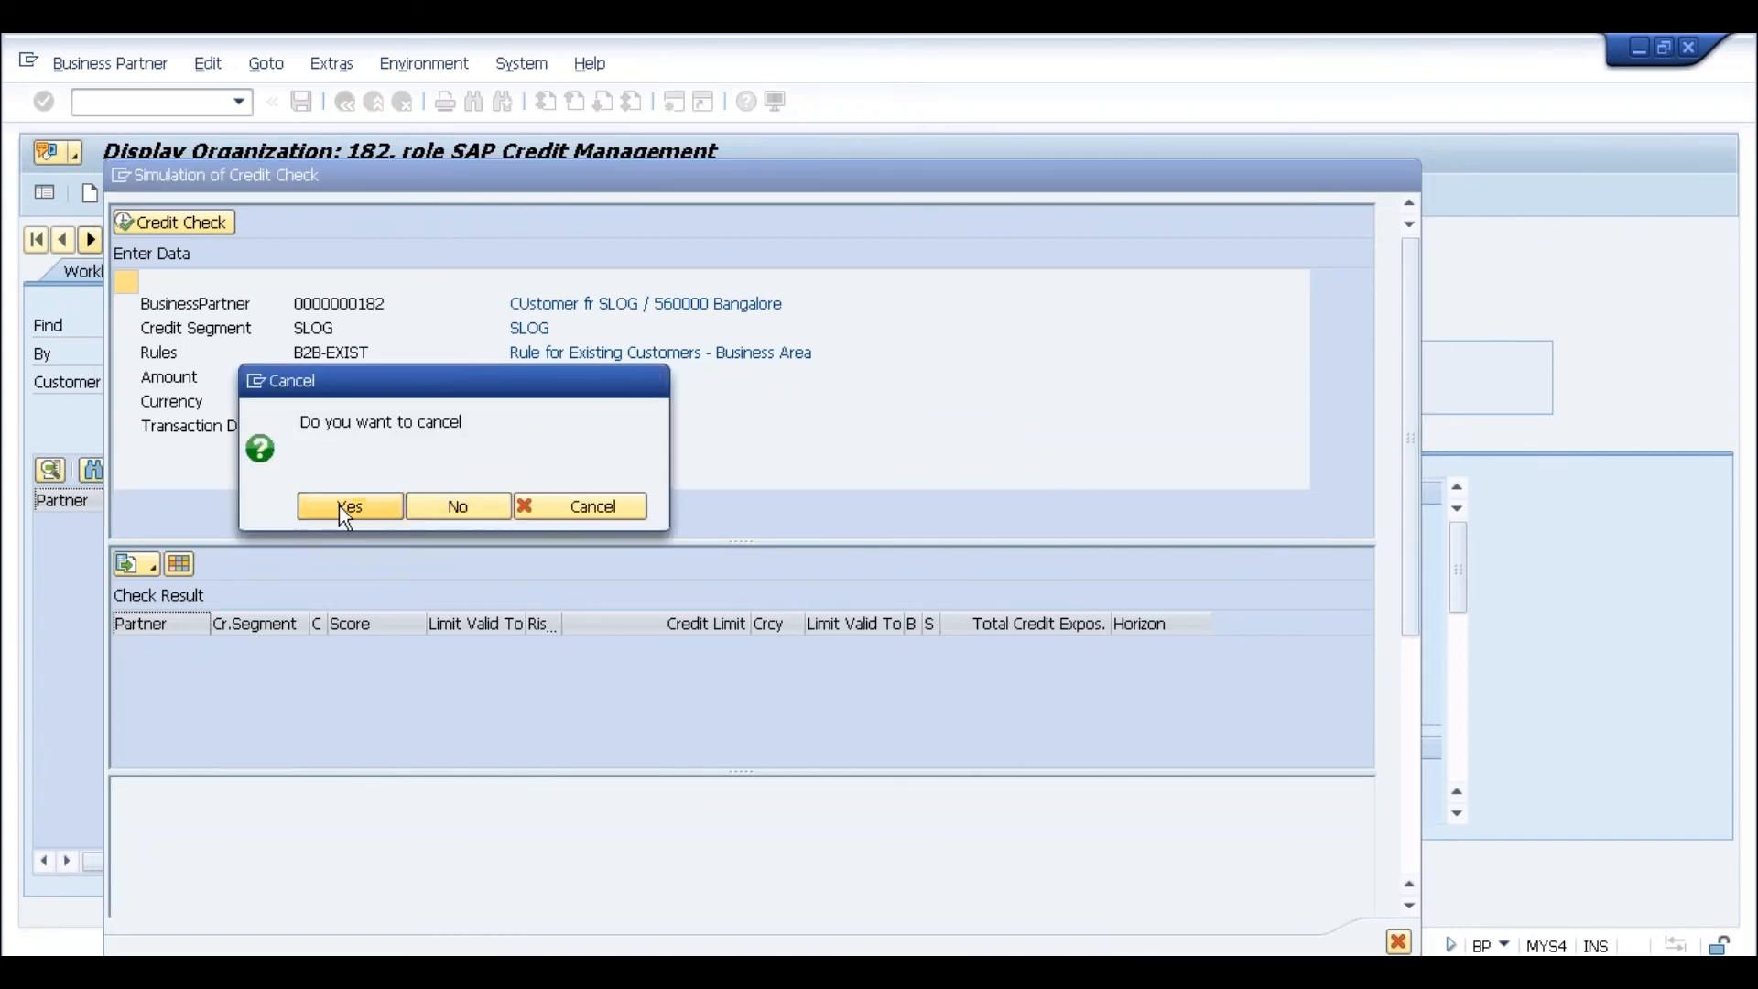
{"action": "left_click", "coordinate": [335, 509]}
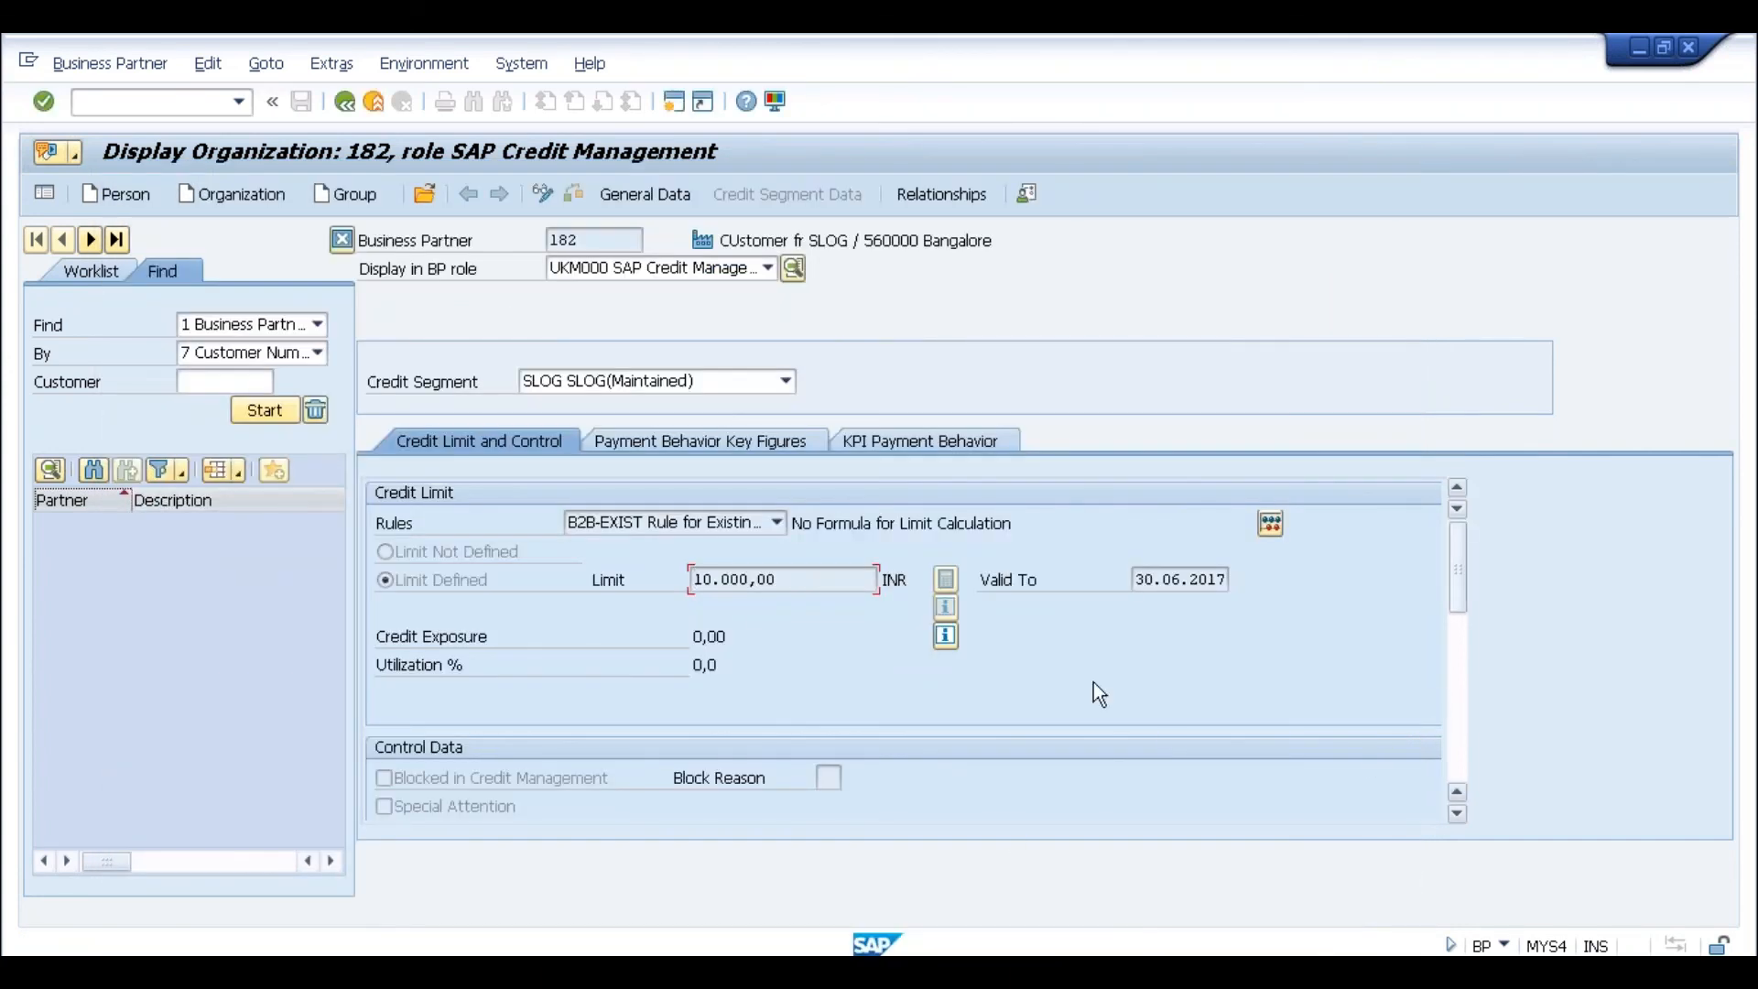
Step: Switch the business partner to change mode and assign check step 020 to the first additional information row
{"action": "left_click", "coordinate": [543, 194]}
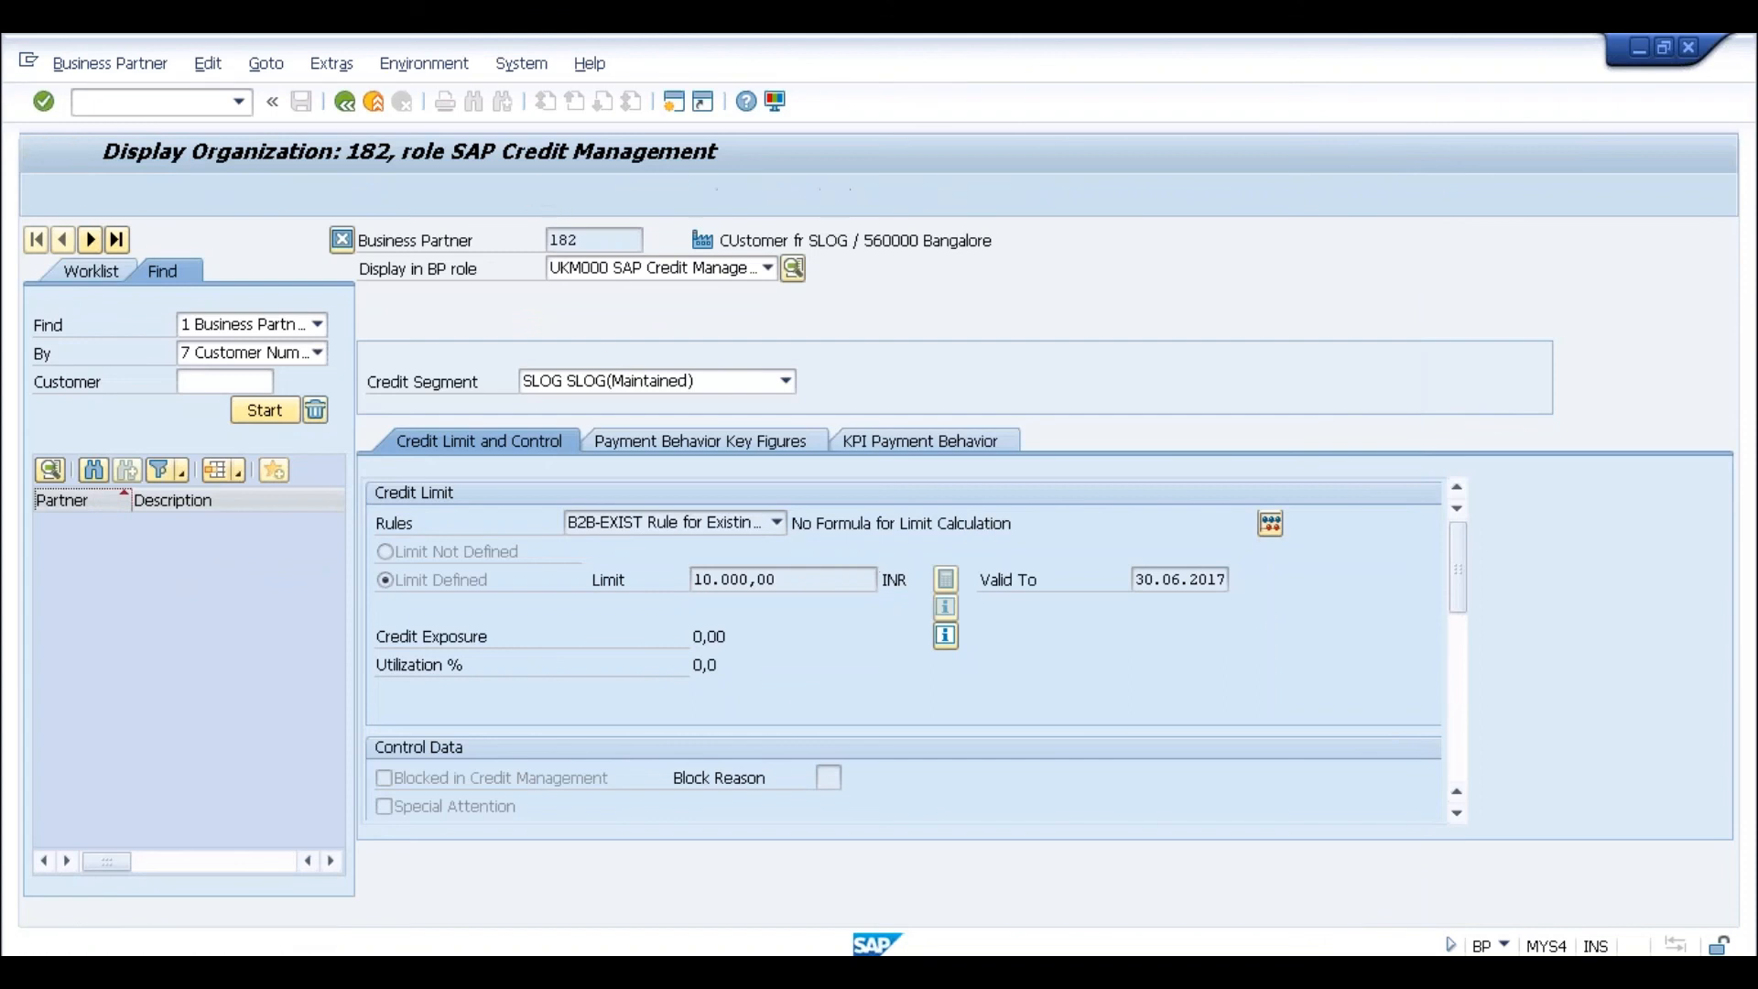
{"action": "left_click", "coordinate": [1461, 655]}
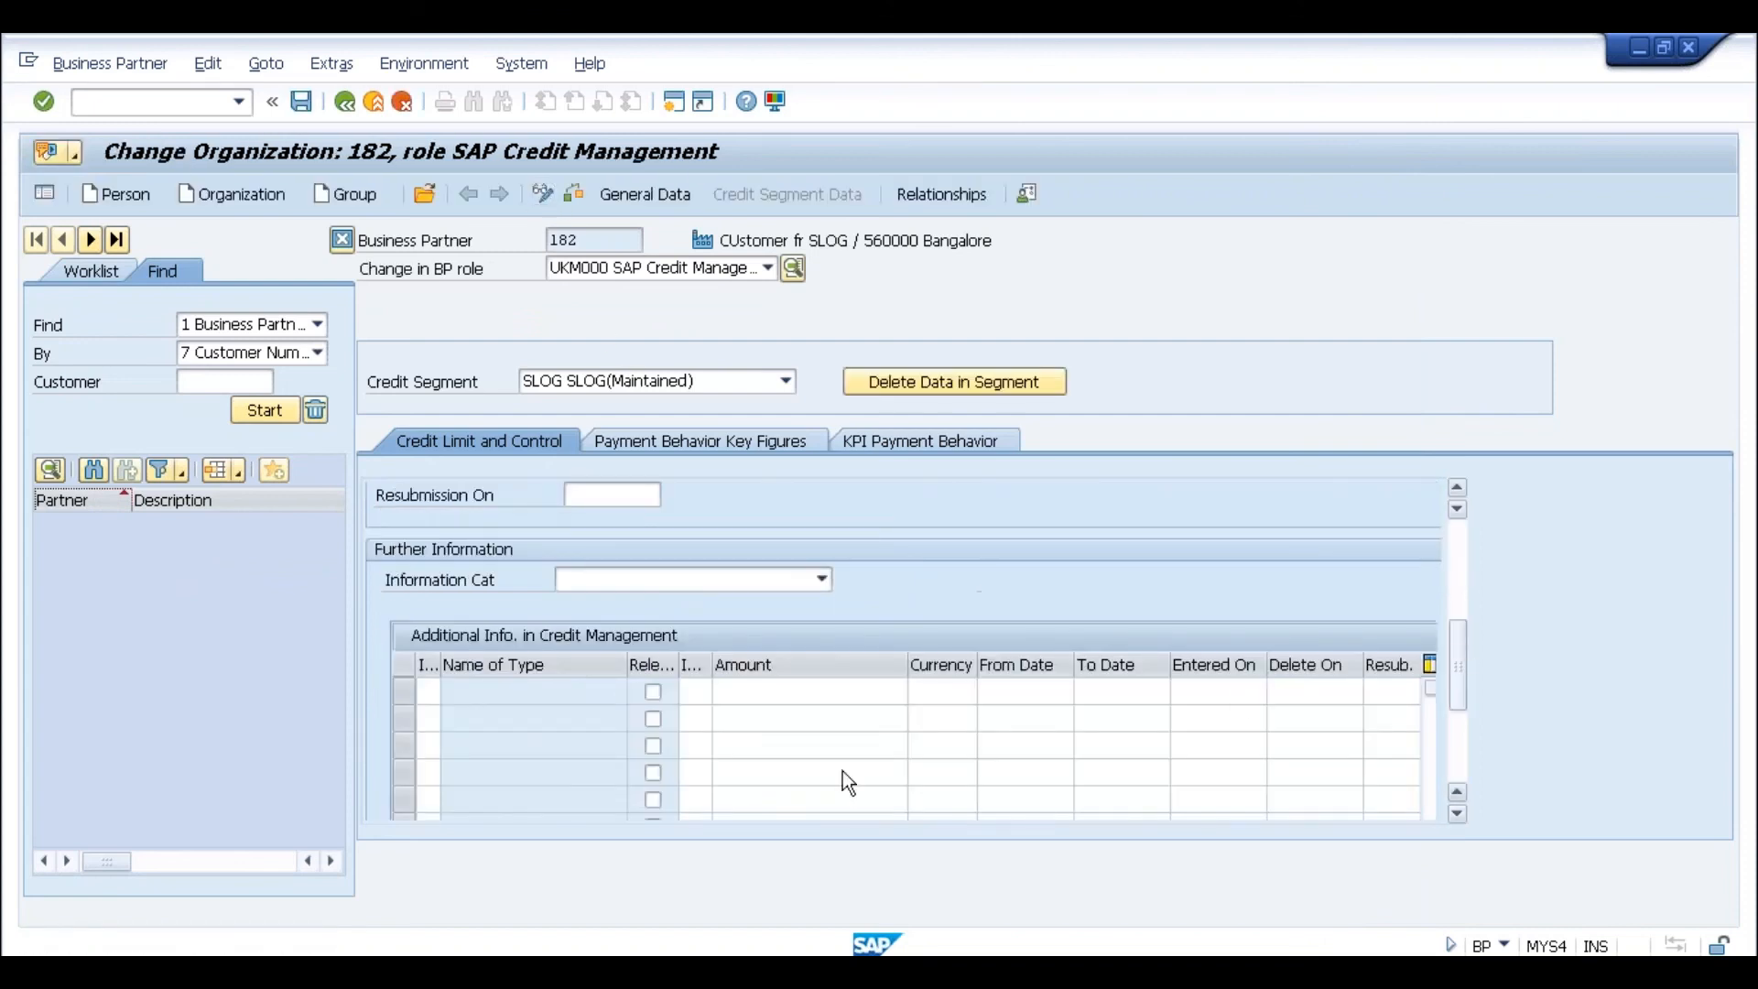
{"action": "left_click", "coordinate": [703, 692]}
{"action": "key", "text": "F4"}
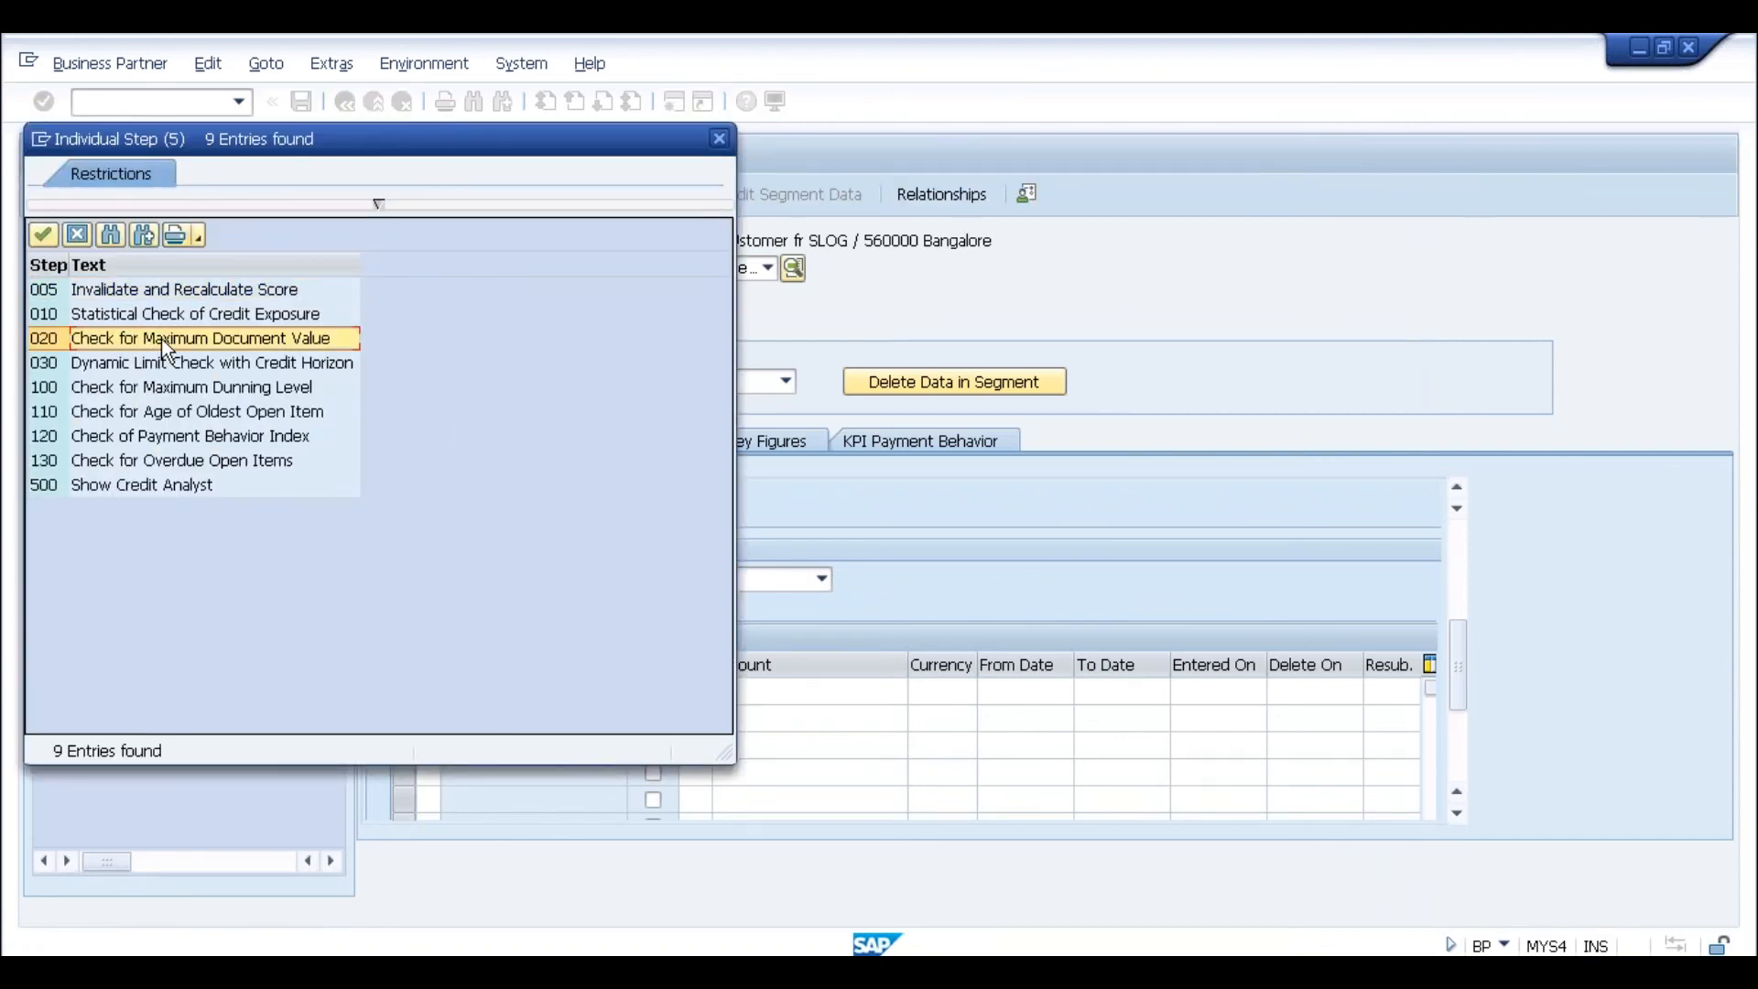
{"action": "double_click", "coordinate": [161, 339]}
Step: Try to enter a maximum document value of 5000 with currency INR for check step 020
{"action": "left_click", "coordinate": [834, 694]}
{"action": "type", "text": "2"}
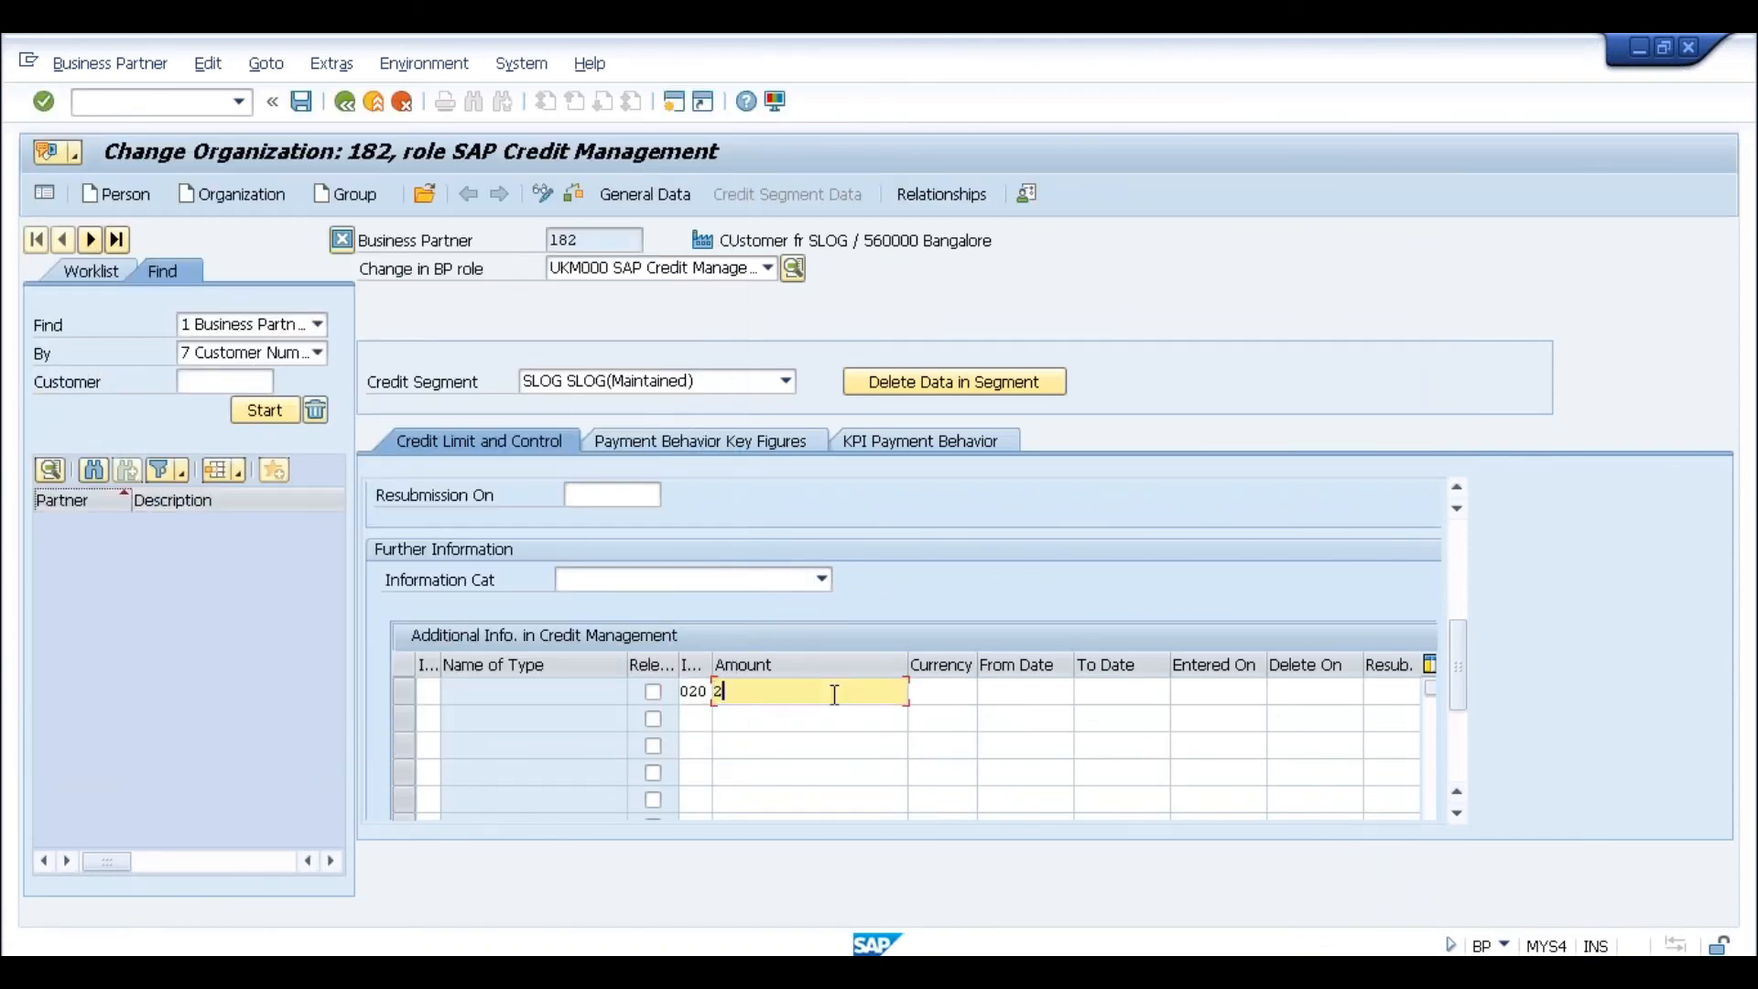
{"action": "type", "text": "000"}
{"action": "key", "text": "BackSpace"}
{"action": "key", "text": "BackSpace"}
{"action": "key", "text": "BackSpace"}
{"action": "key", "text": "BackSpace"}
{"action": "type", "text": "5000"}
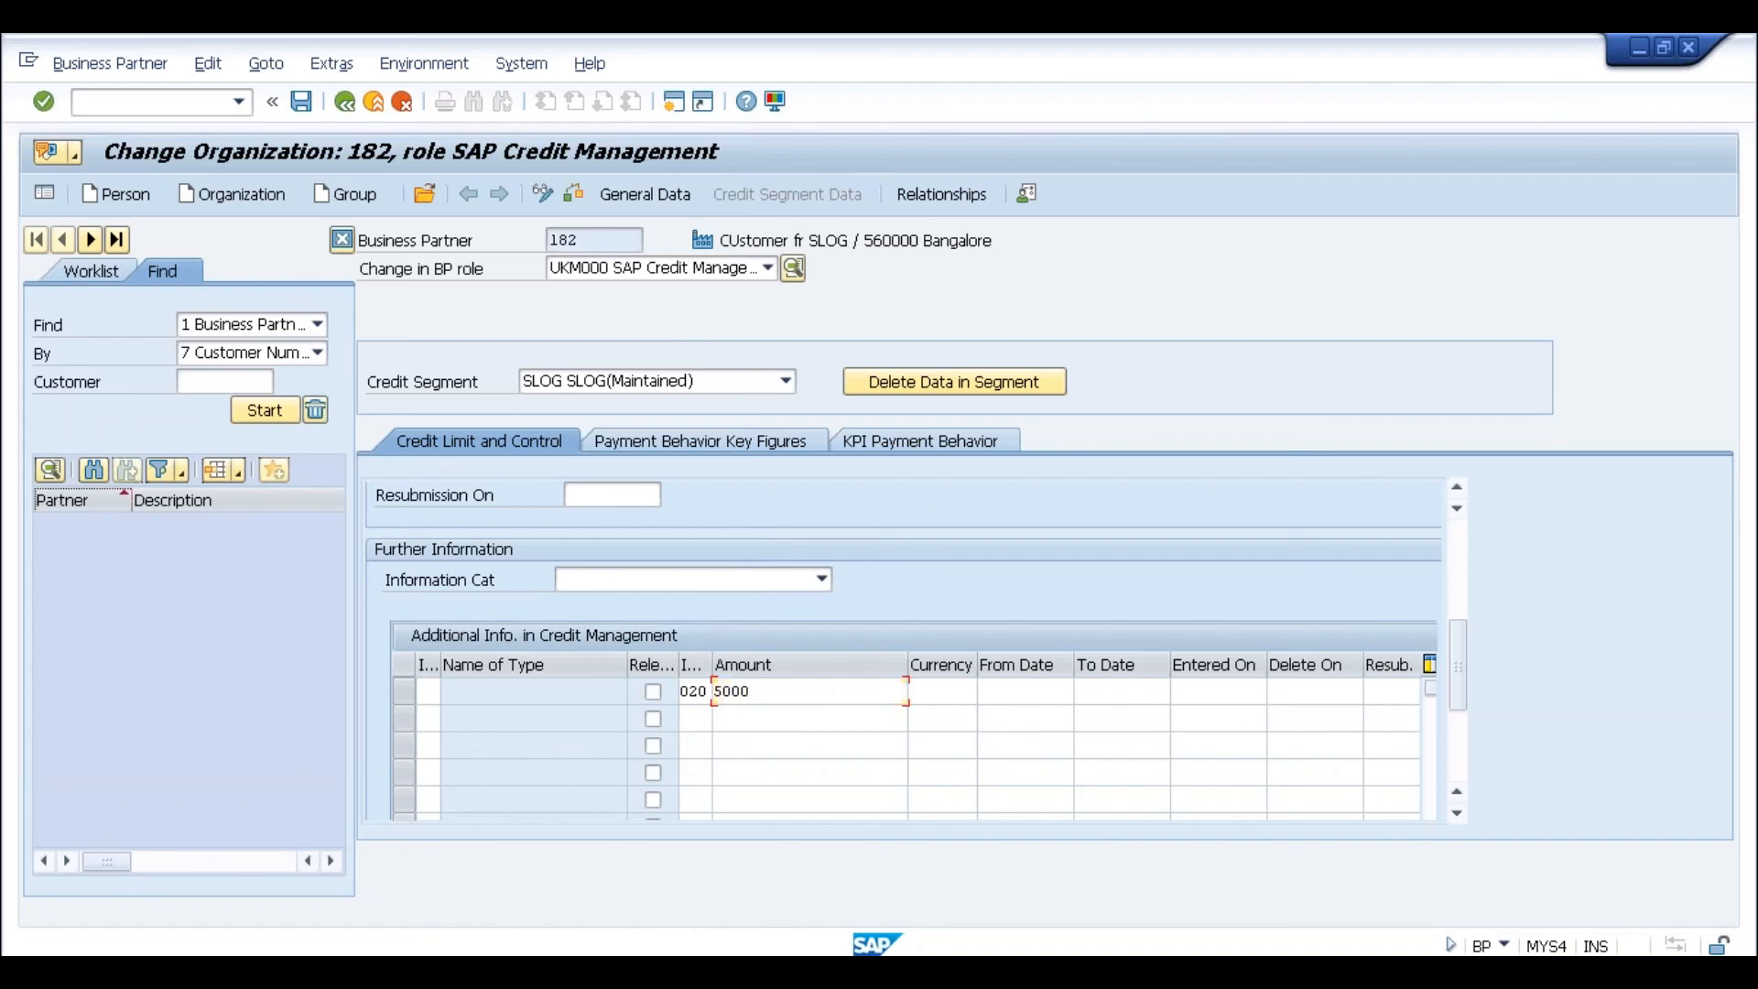
{"action": "key", "text": "Return"}
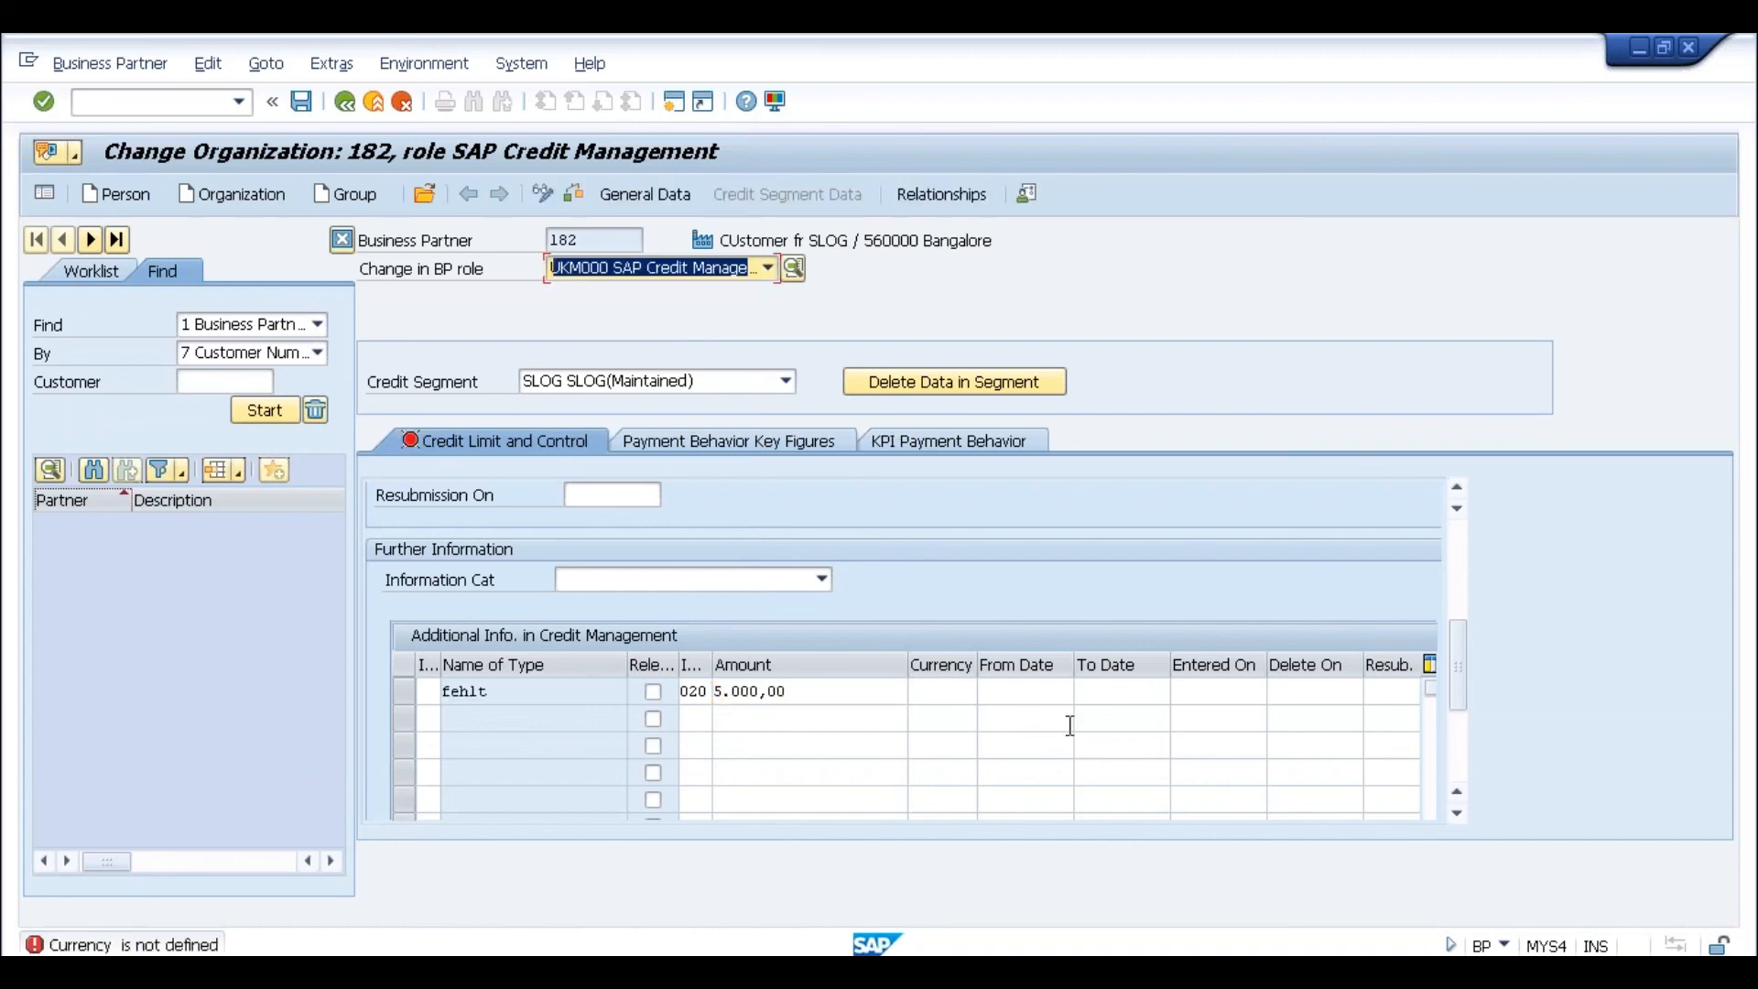
{"action": "left_click", "coordinate": [947, 698]}
{"action": "type", "text": "inr"}
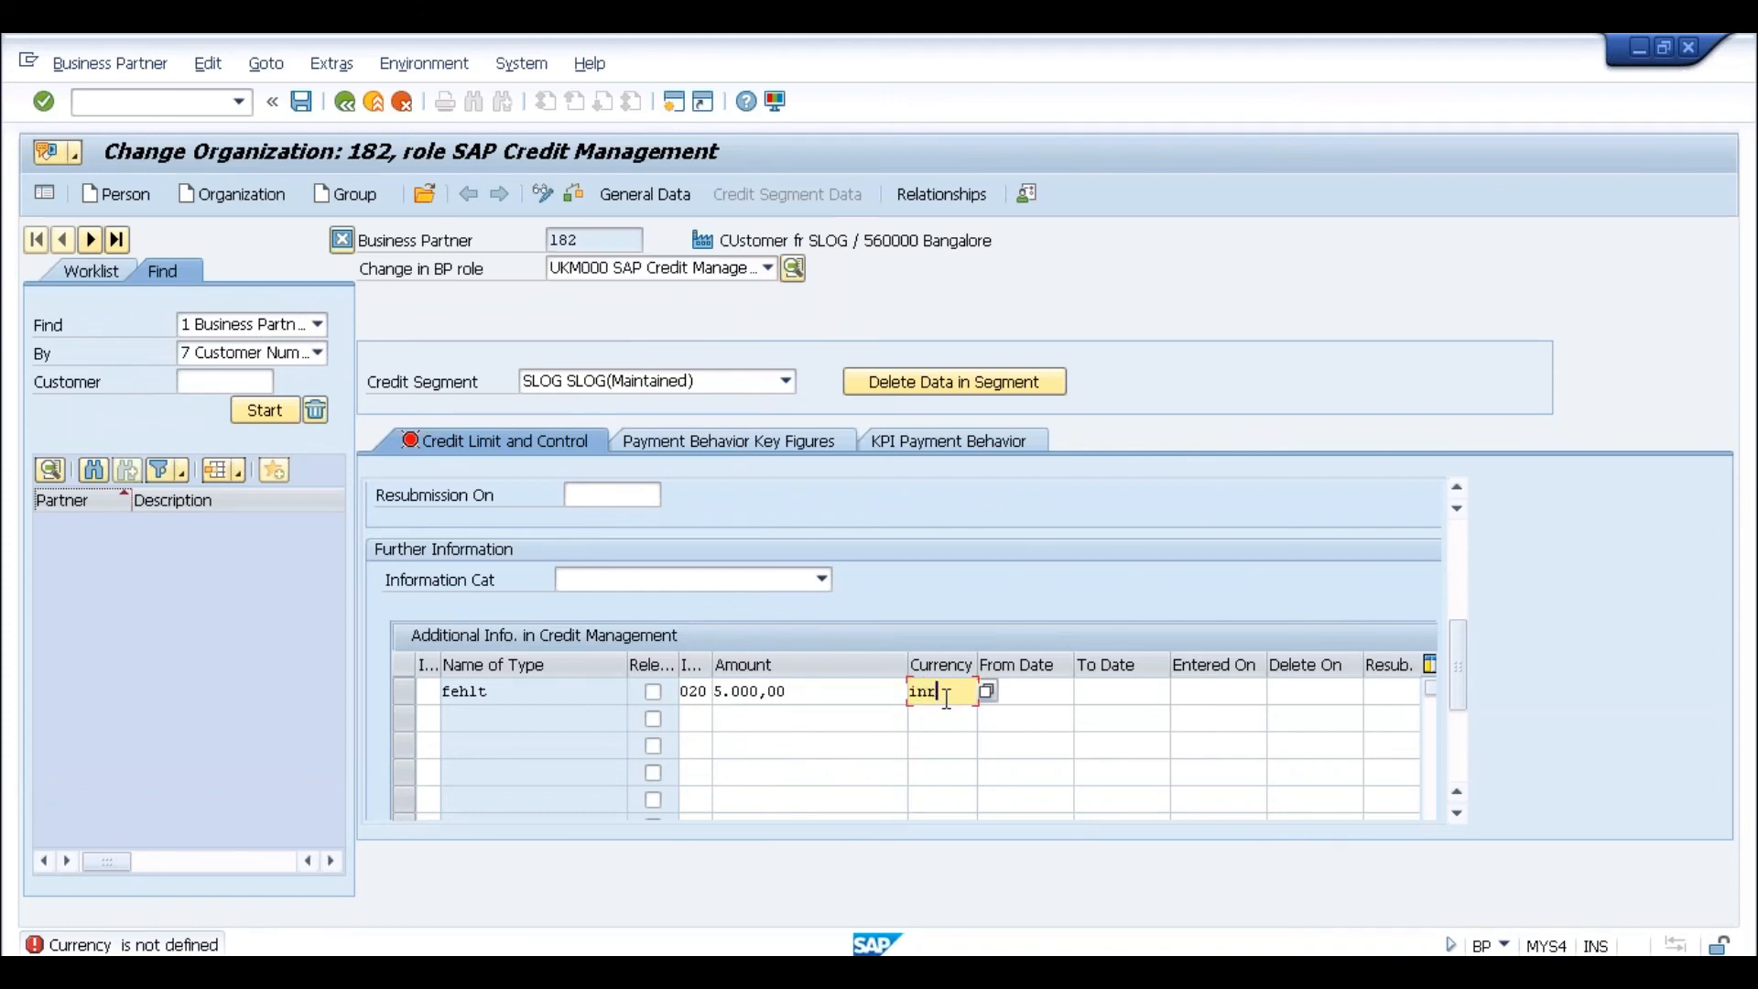
{"action": "key", "text": "Return"}
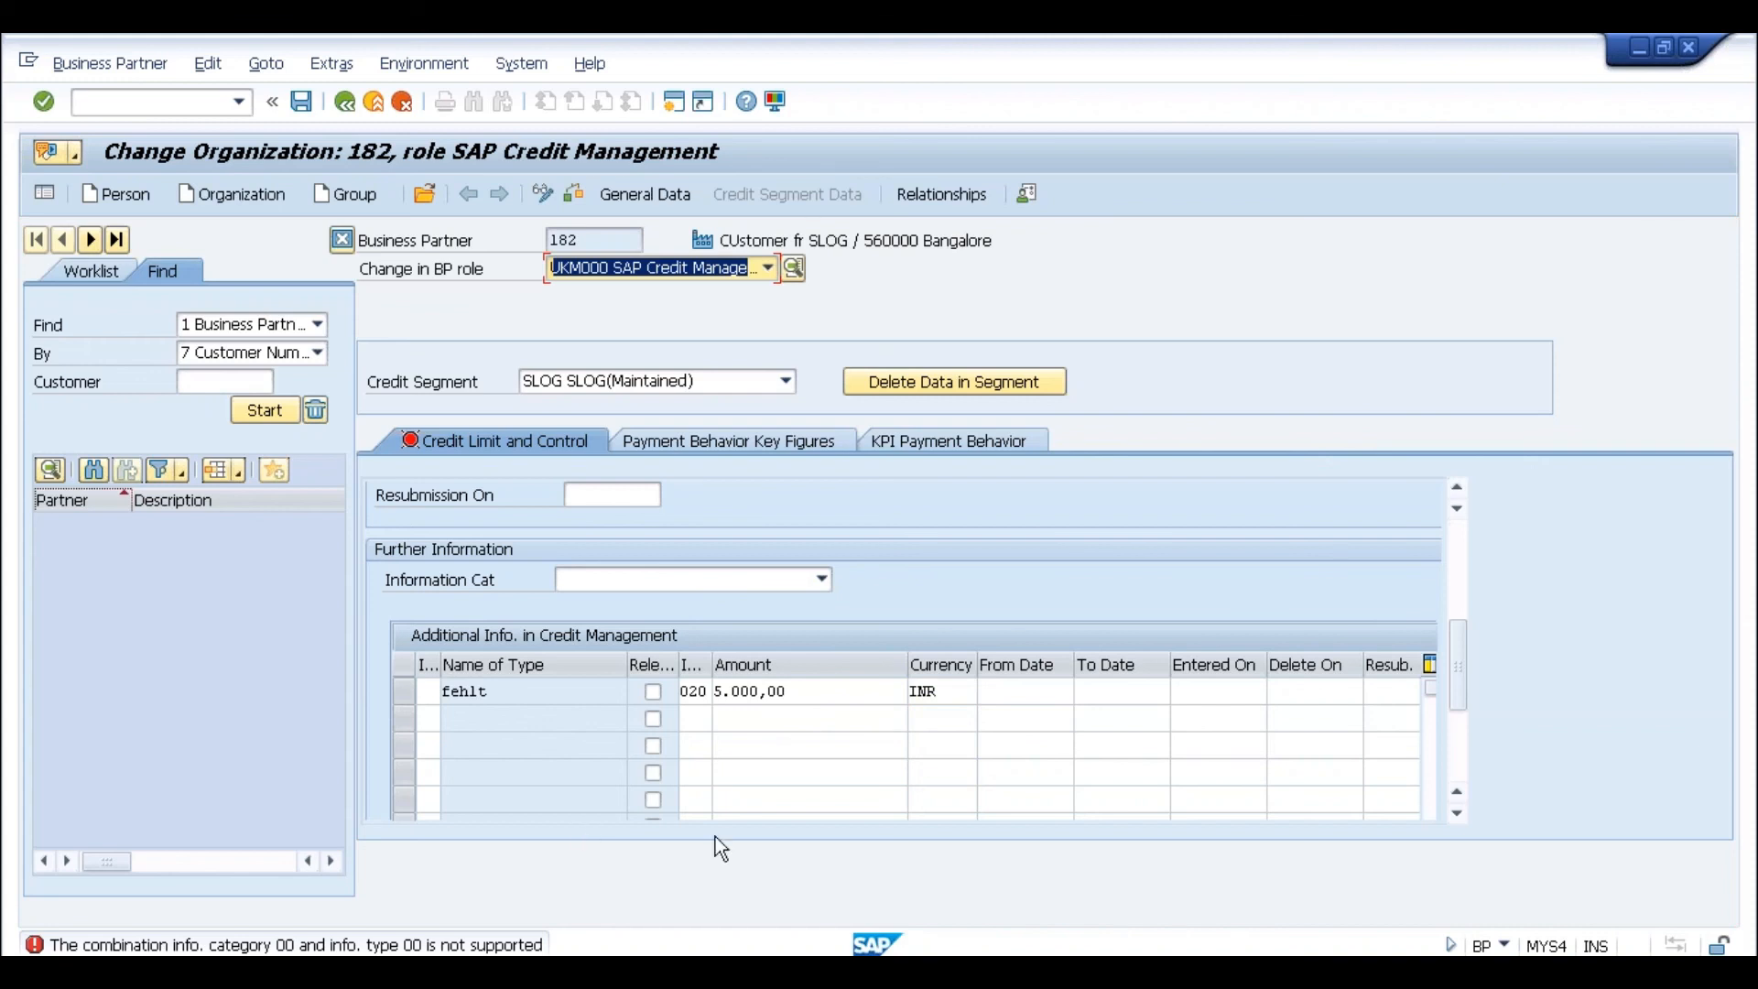
Step: Set the information category to 10 Collateral and go through the first additional information row's fields
{"action": "left_click", "coordinate": [693, 589]}
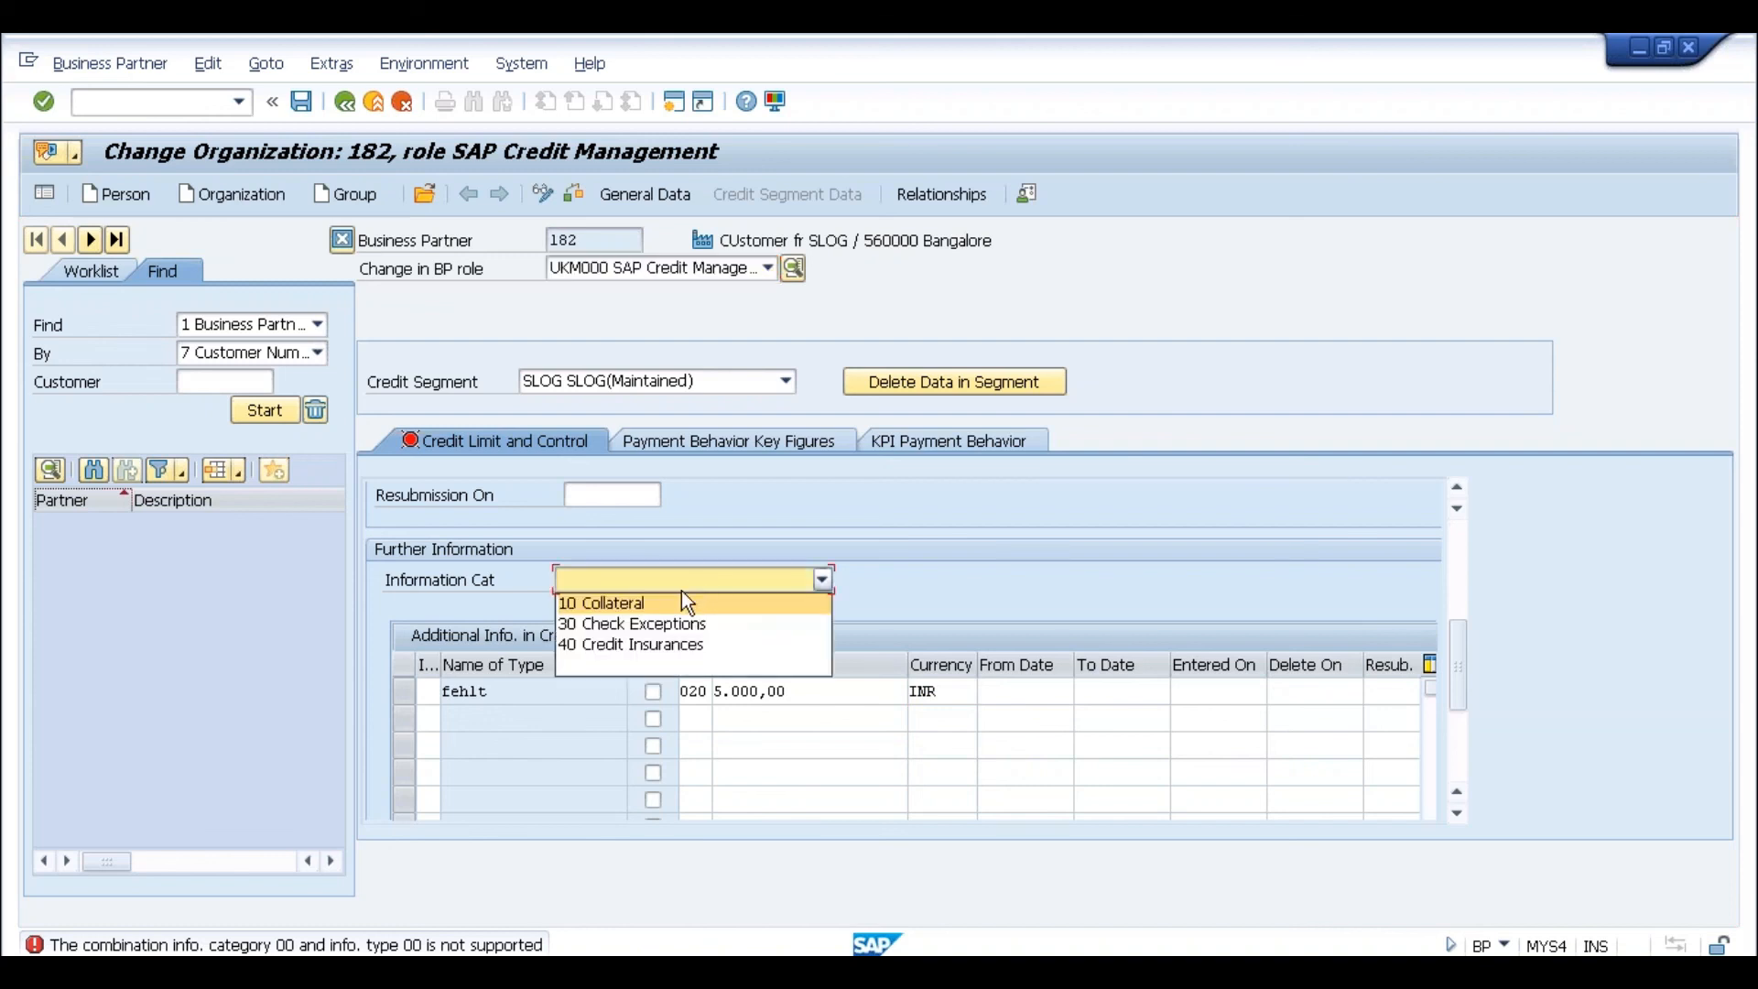
{"action": "left_click", "coordinate": [652, 608]}
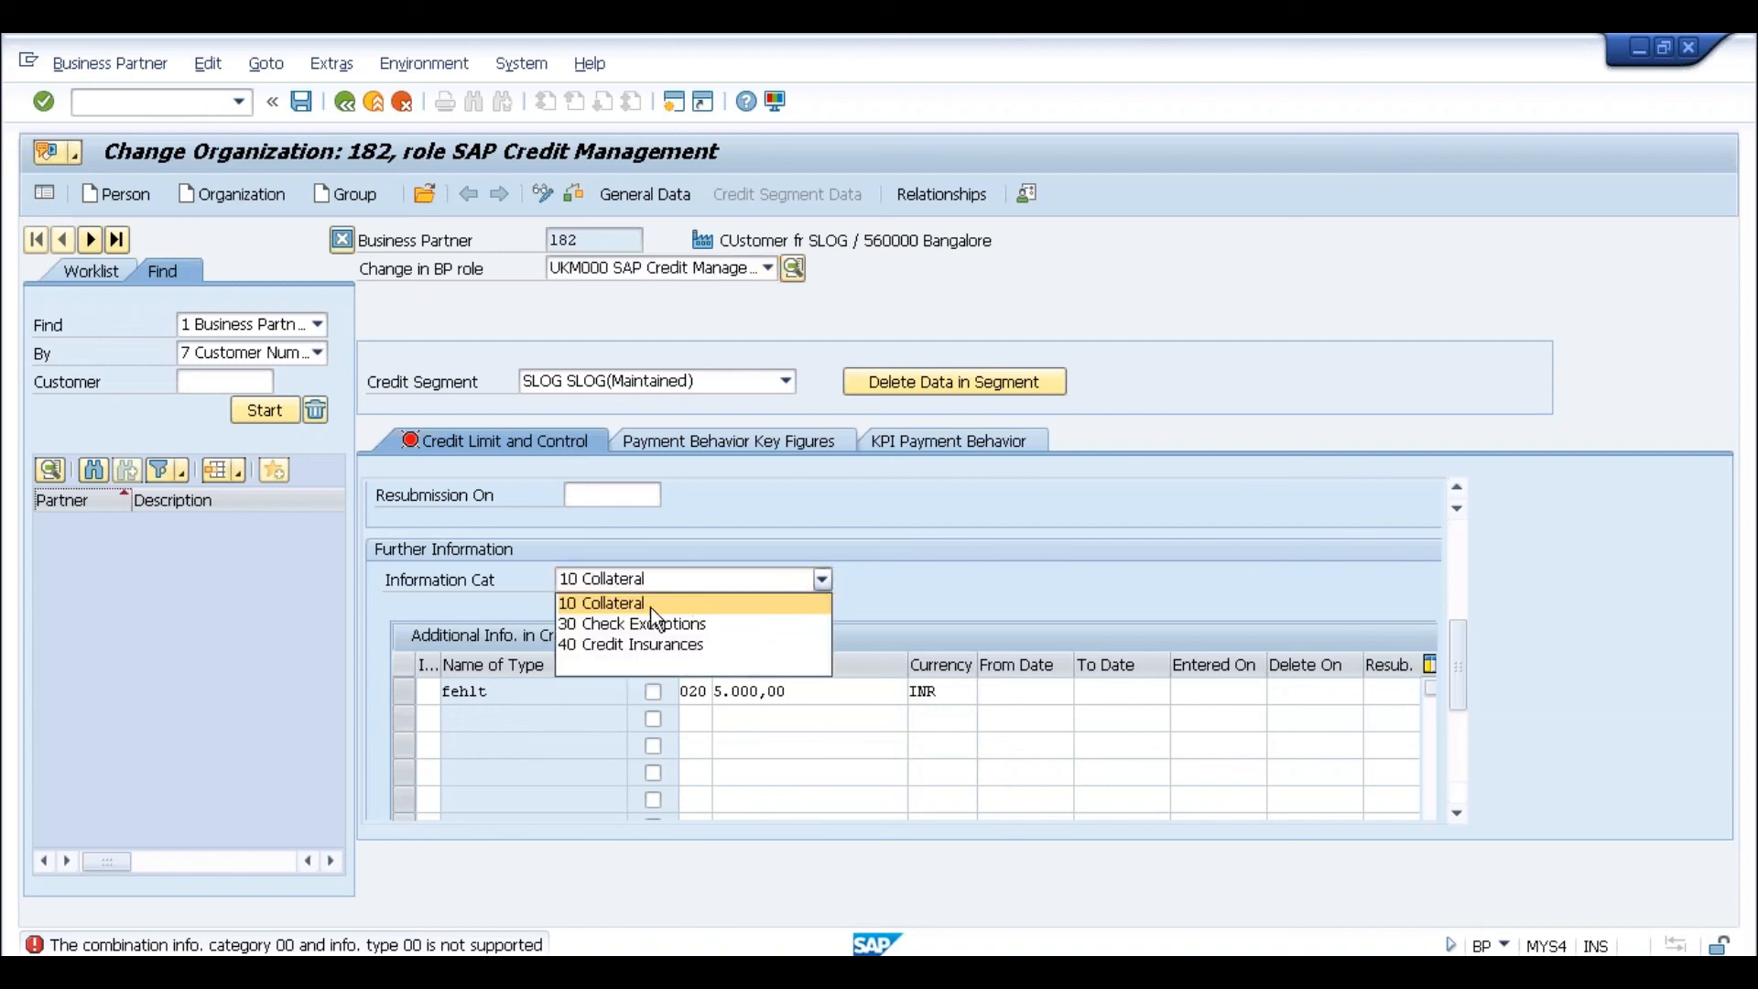
{"action": "left_click", "coordinate": [654, 610]}
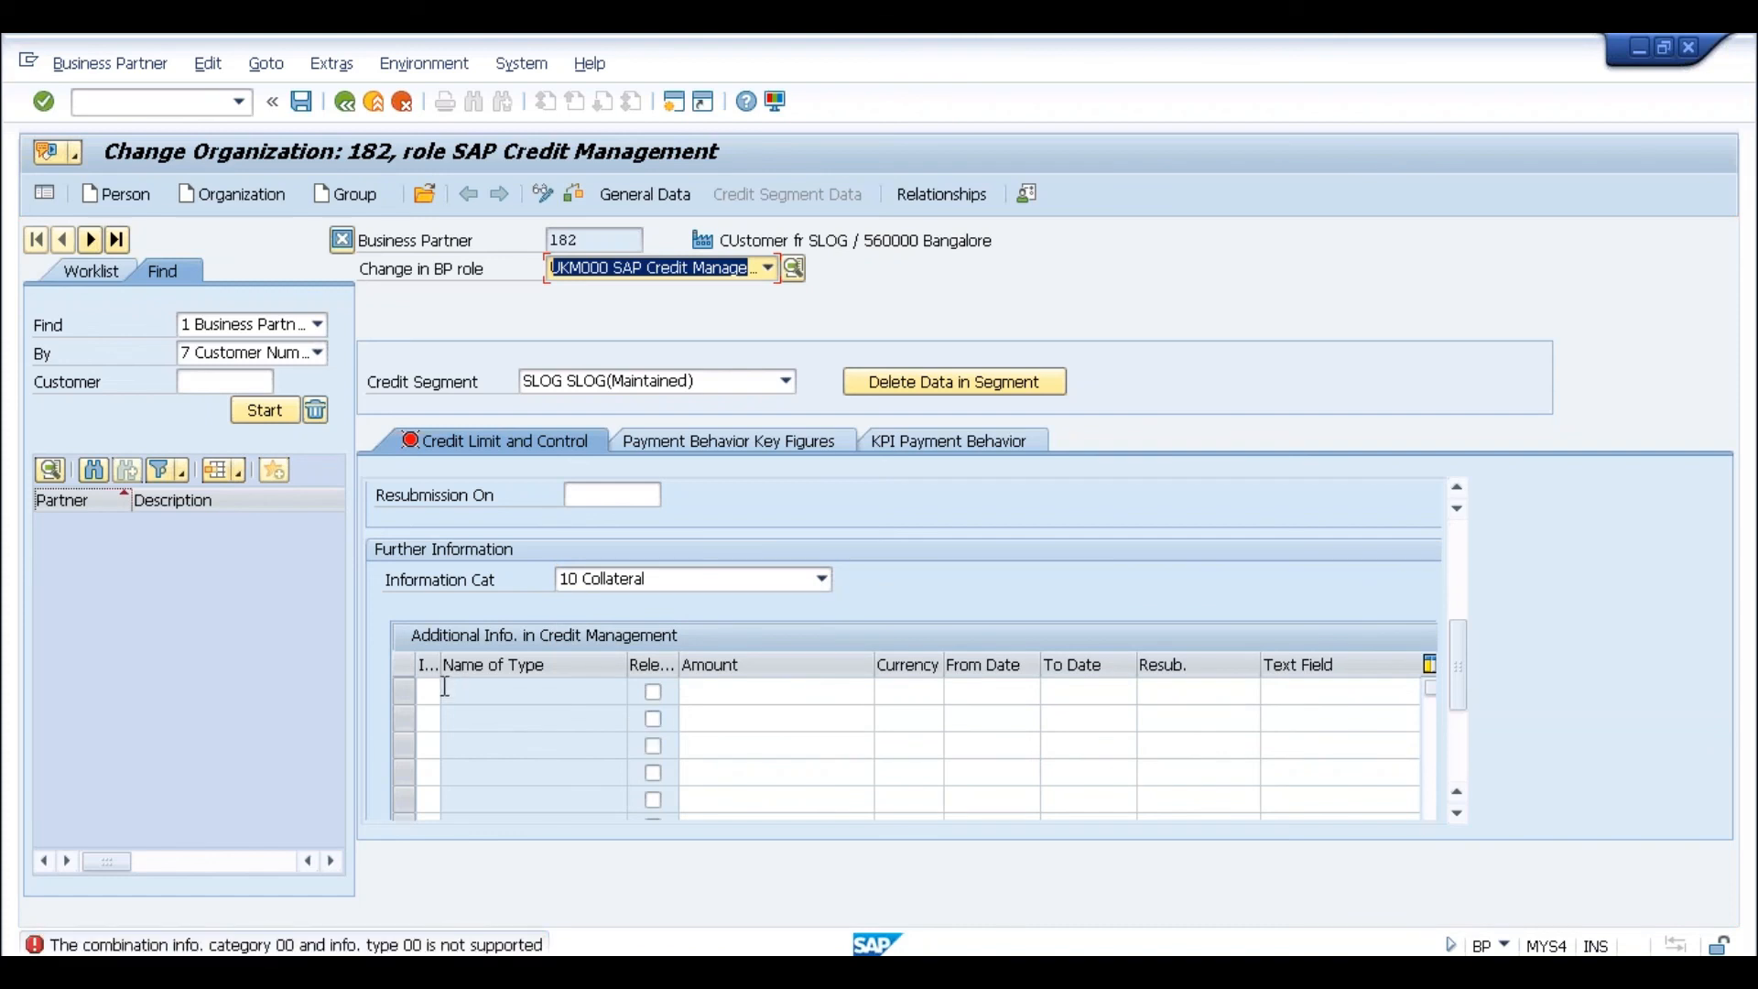
{"action": "left_click", "coordinate": [777, 694]}
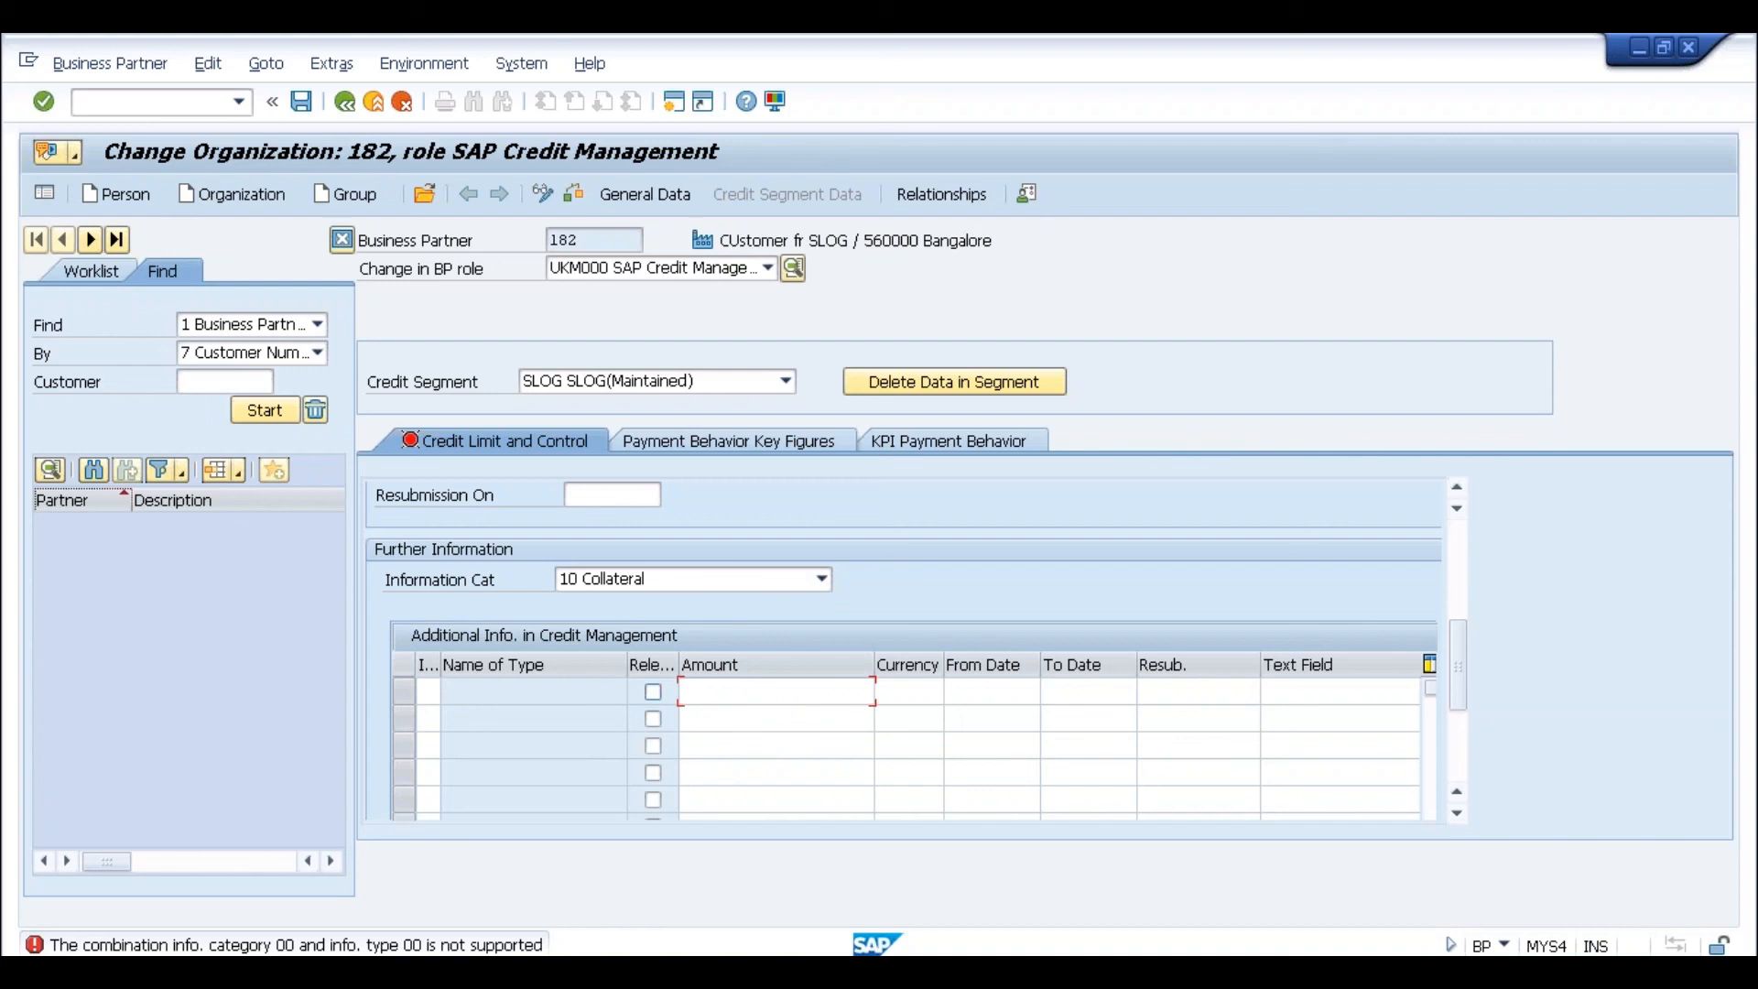
{"action": "key", "text": "shift+Tab"}
{"action": "key", "text": "shift+Tab"}
{"action": "key", "text": "shift+Tab"}
{"action": "key", "text": "shift+Tab"}
{"action": "key", "text": "shift+Tab"}
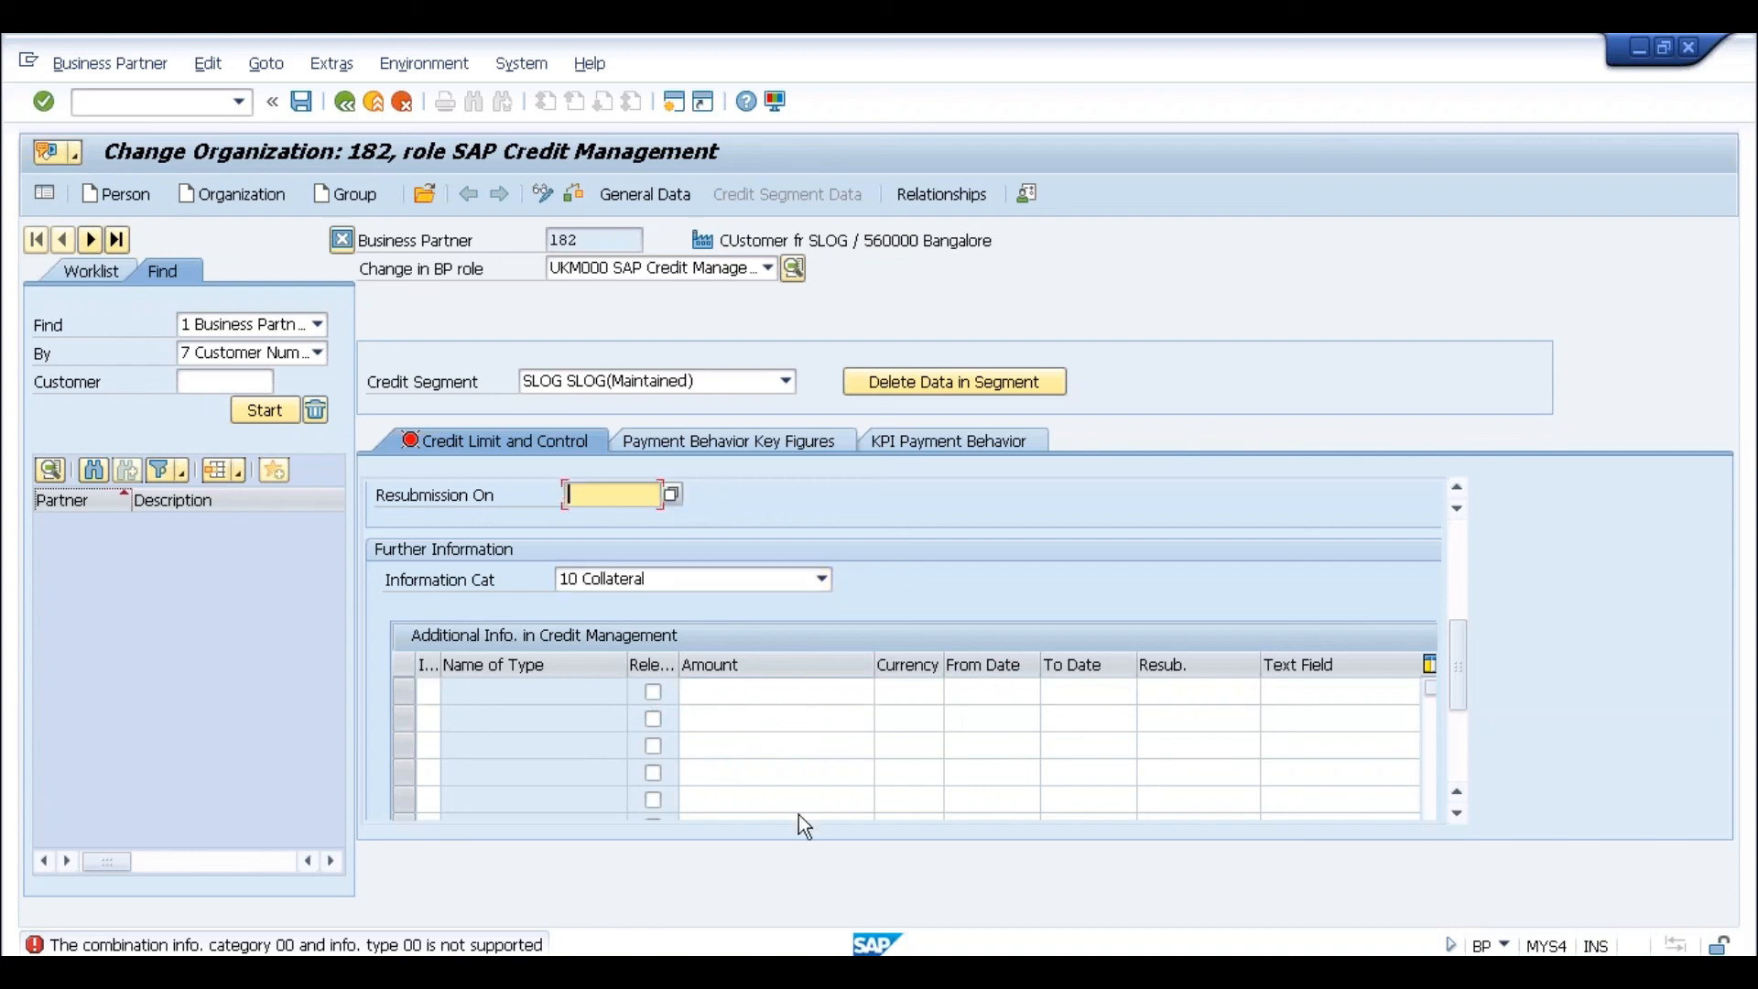
{"action": "left_click", "coordinate": [751, 694]}
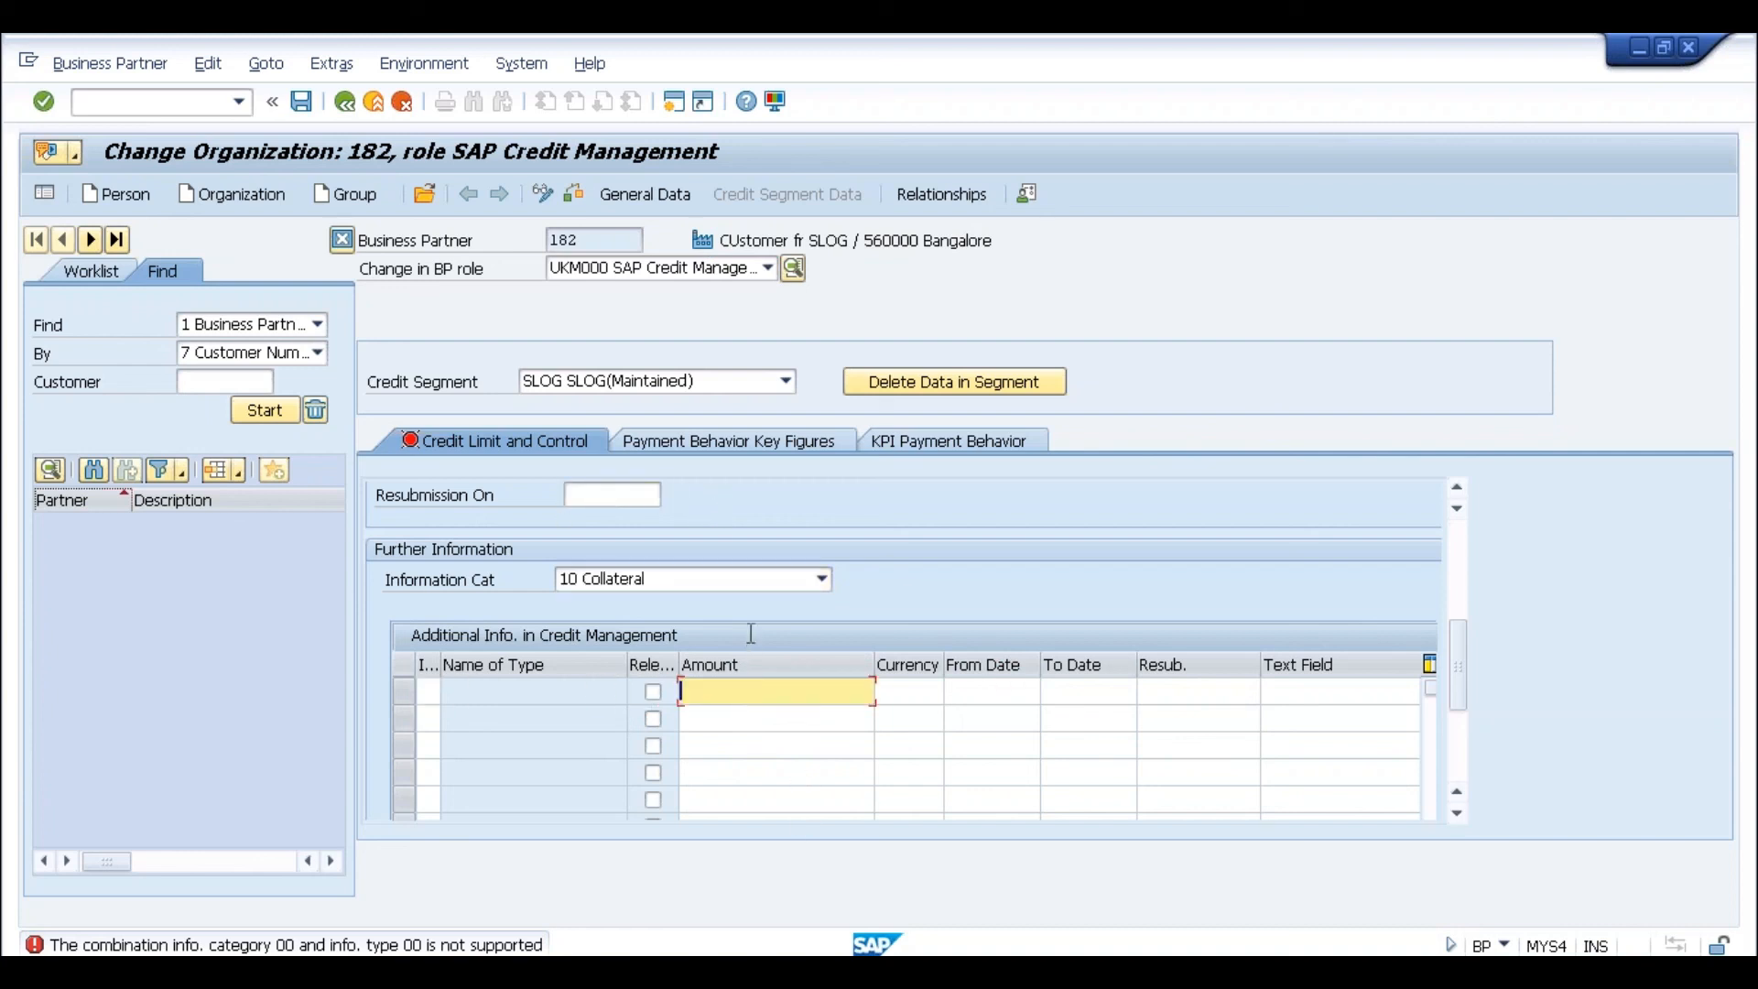
Step: Try the information category 30 Check Exceptions, and switch it to 40 Credit Insurances
{"action": "left_click", "coordinate": [757, 586]}
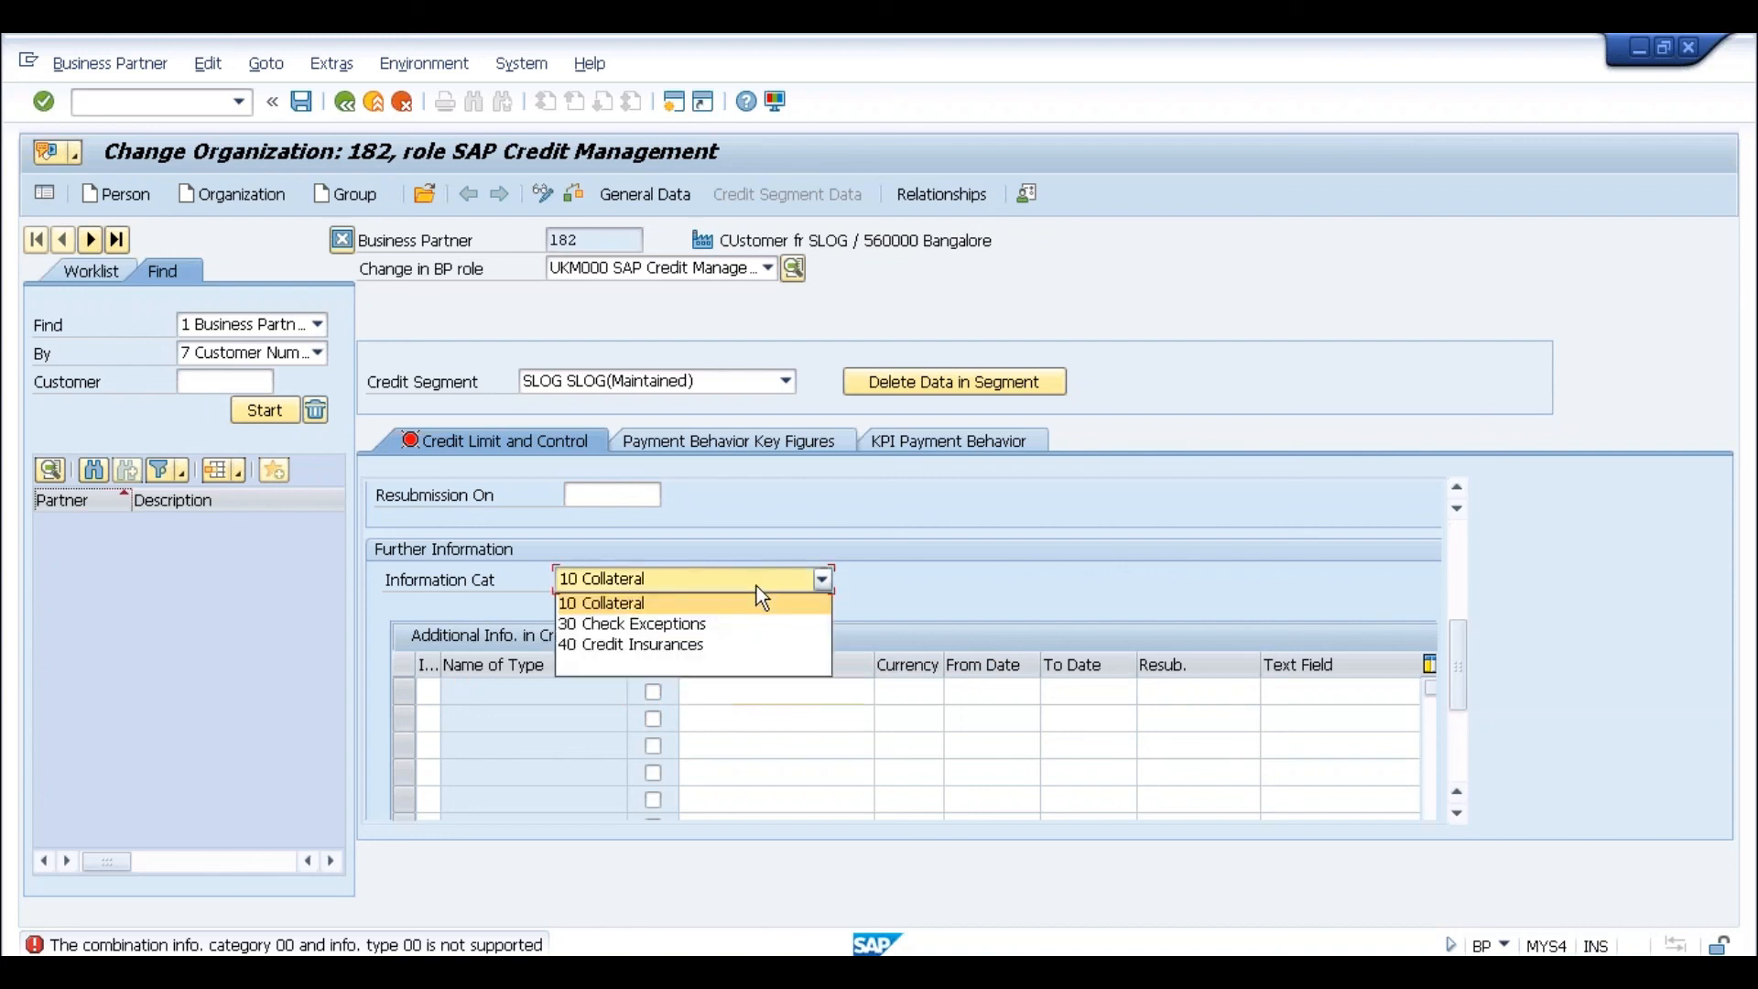
{"action": "left_click", "coordinate": [679, 626]}
{"action": "left_click", "coordinate": [822, 580]}
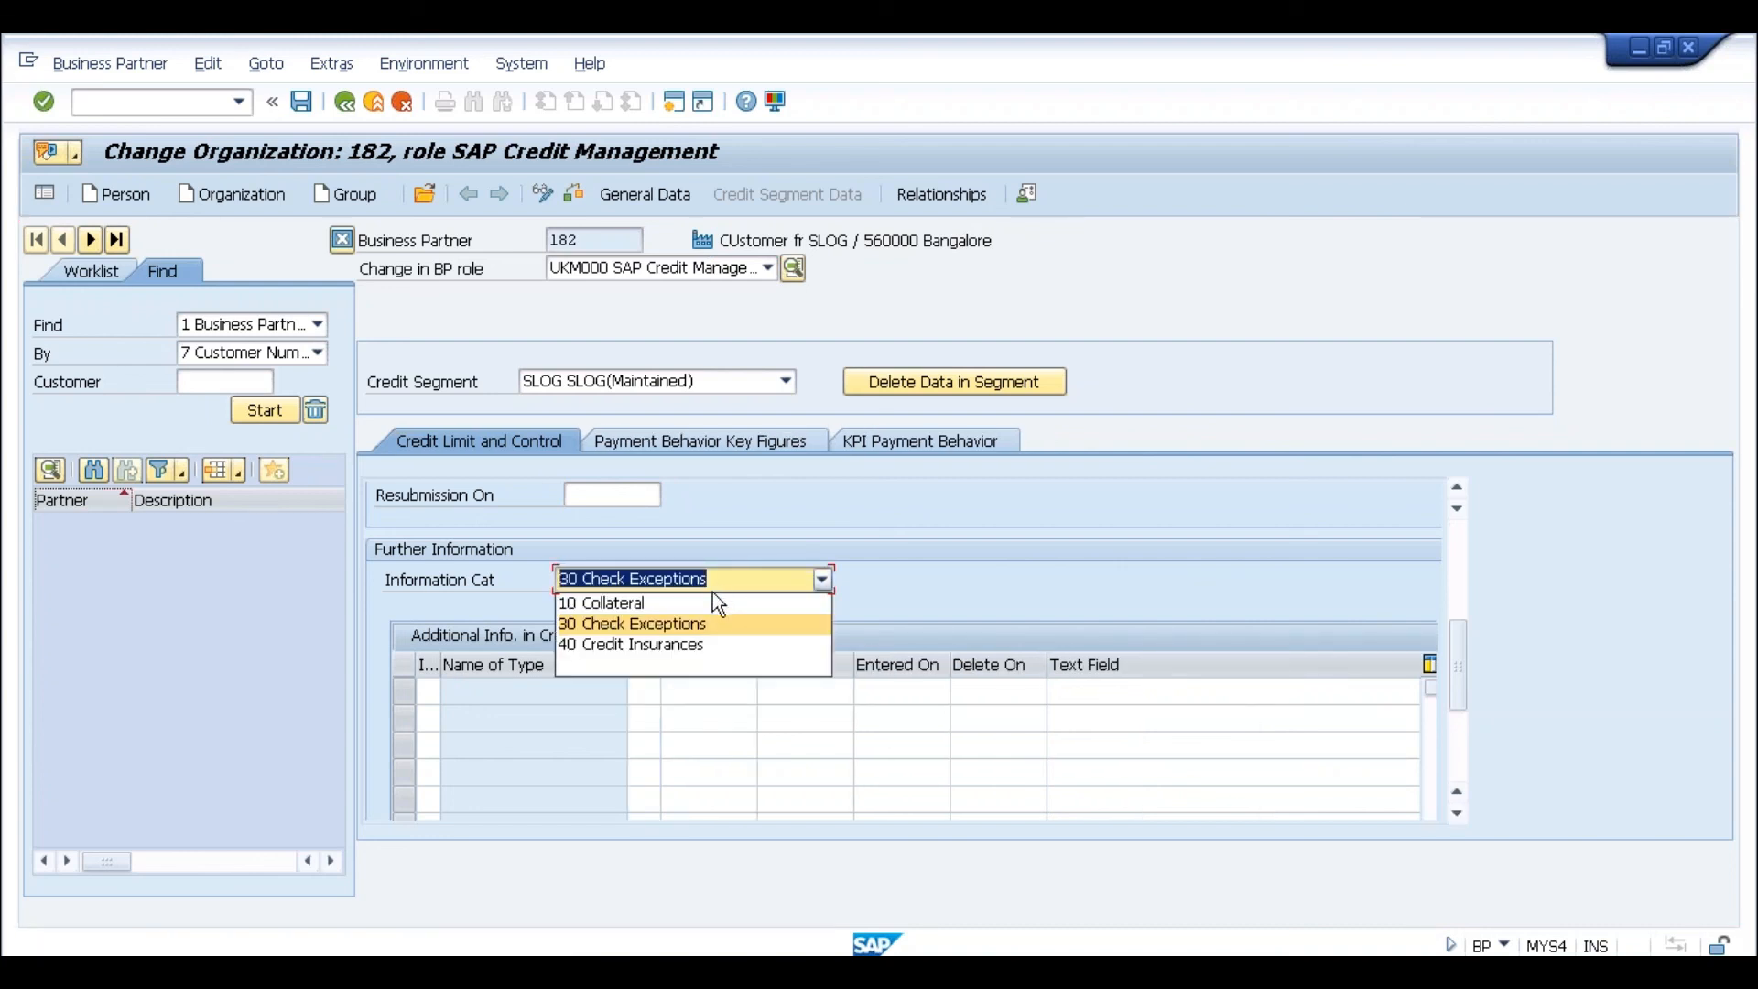
{"action": "left_click", "coordinate": [684, 645]}
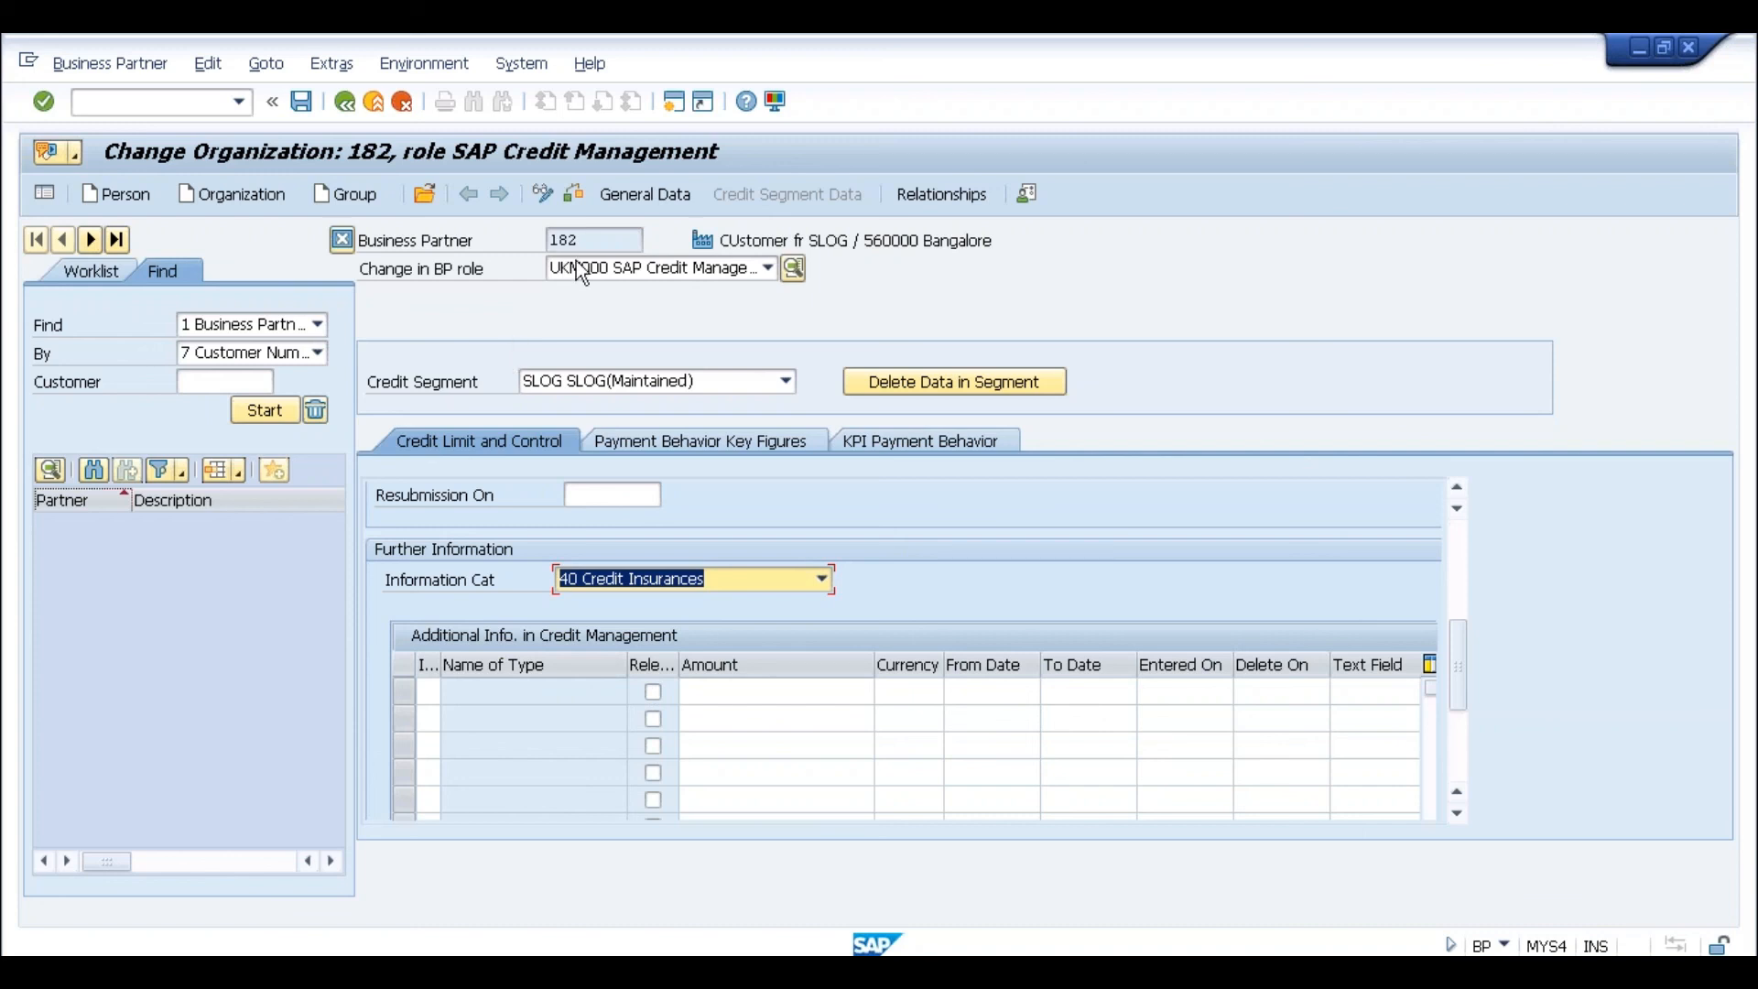
Step: Examine the credit insurance row's fields, the SLOG segment's credit limit, and its payment behavior key figures
{"action": "left_click", "coordinate": [603, 237]}
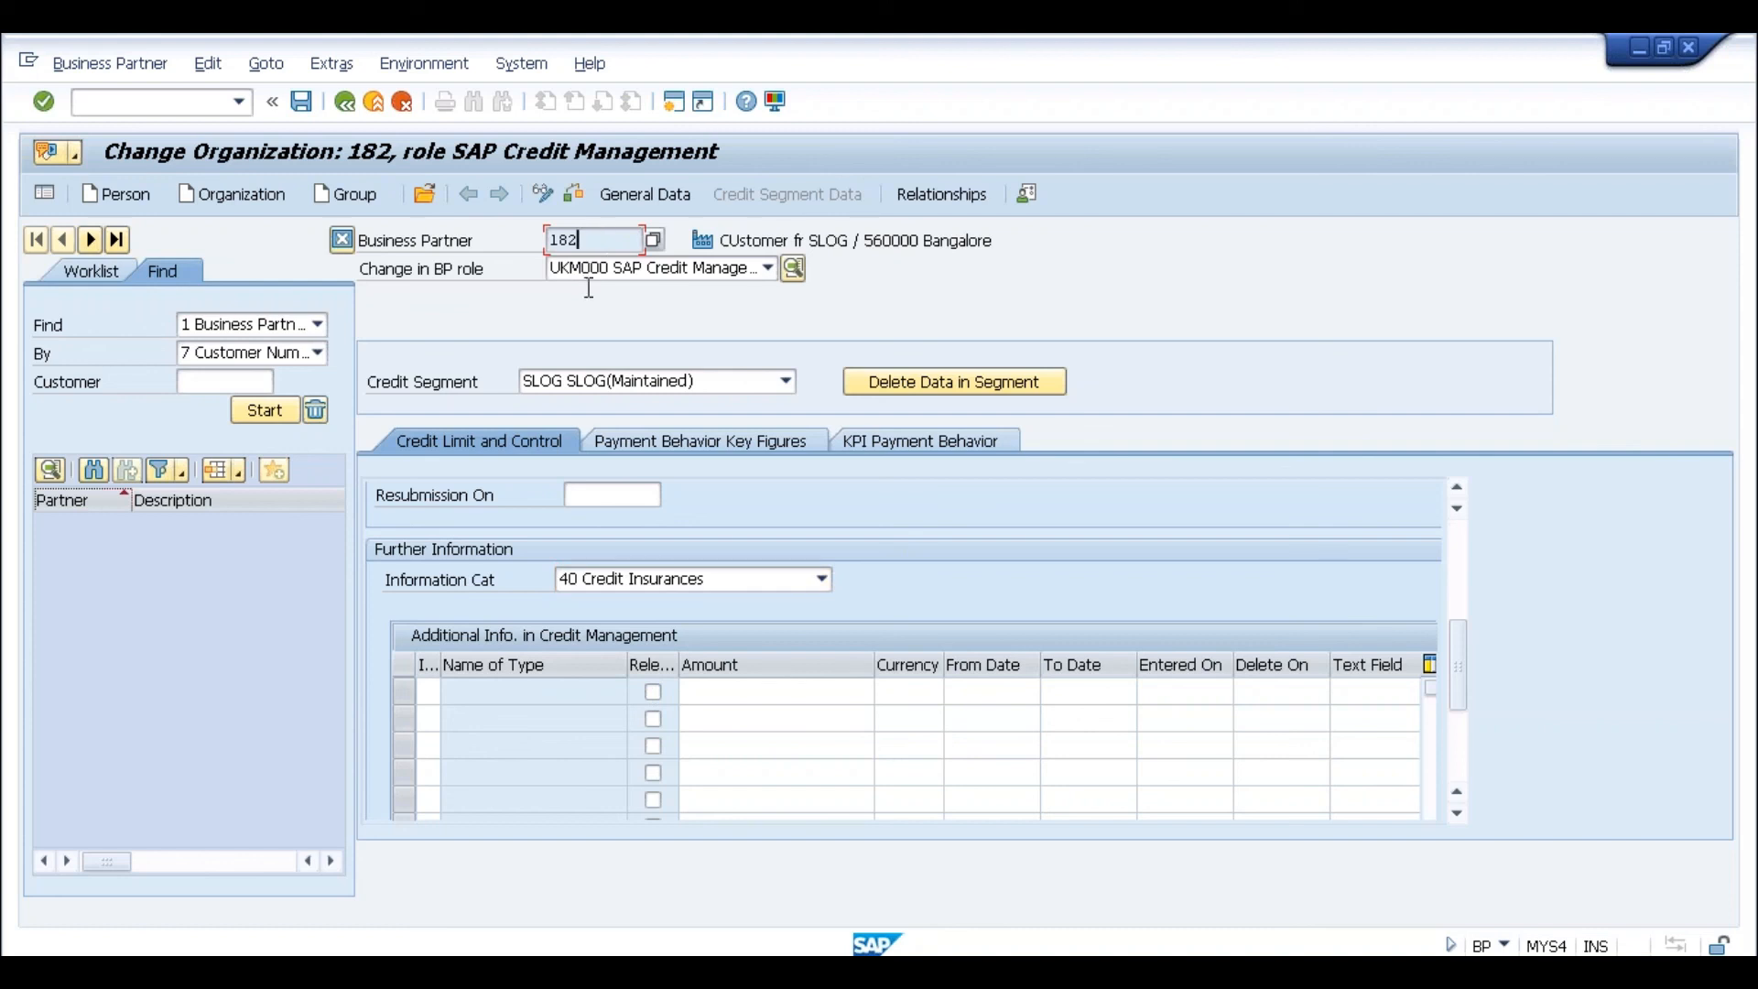
{"action": "left_click", "coordinate": [739, 693]}
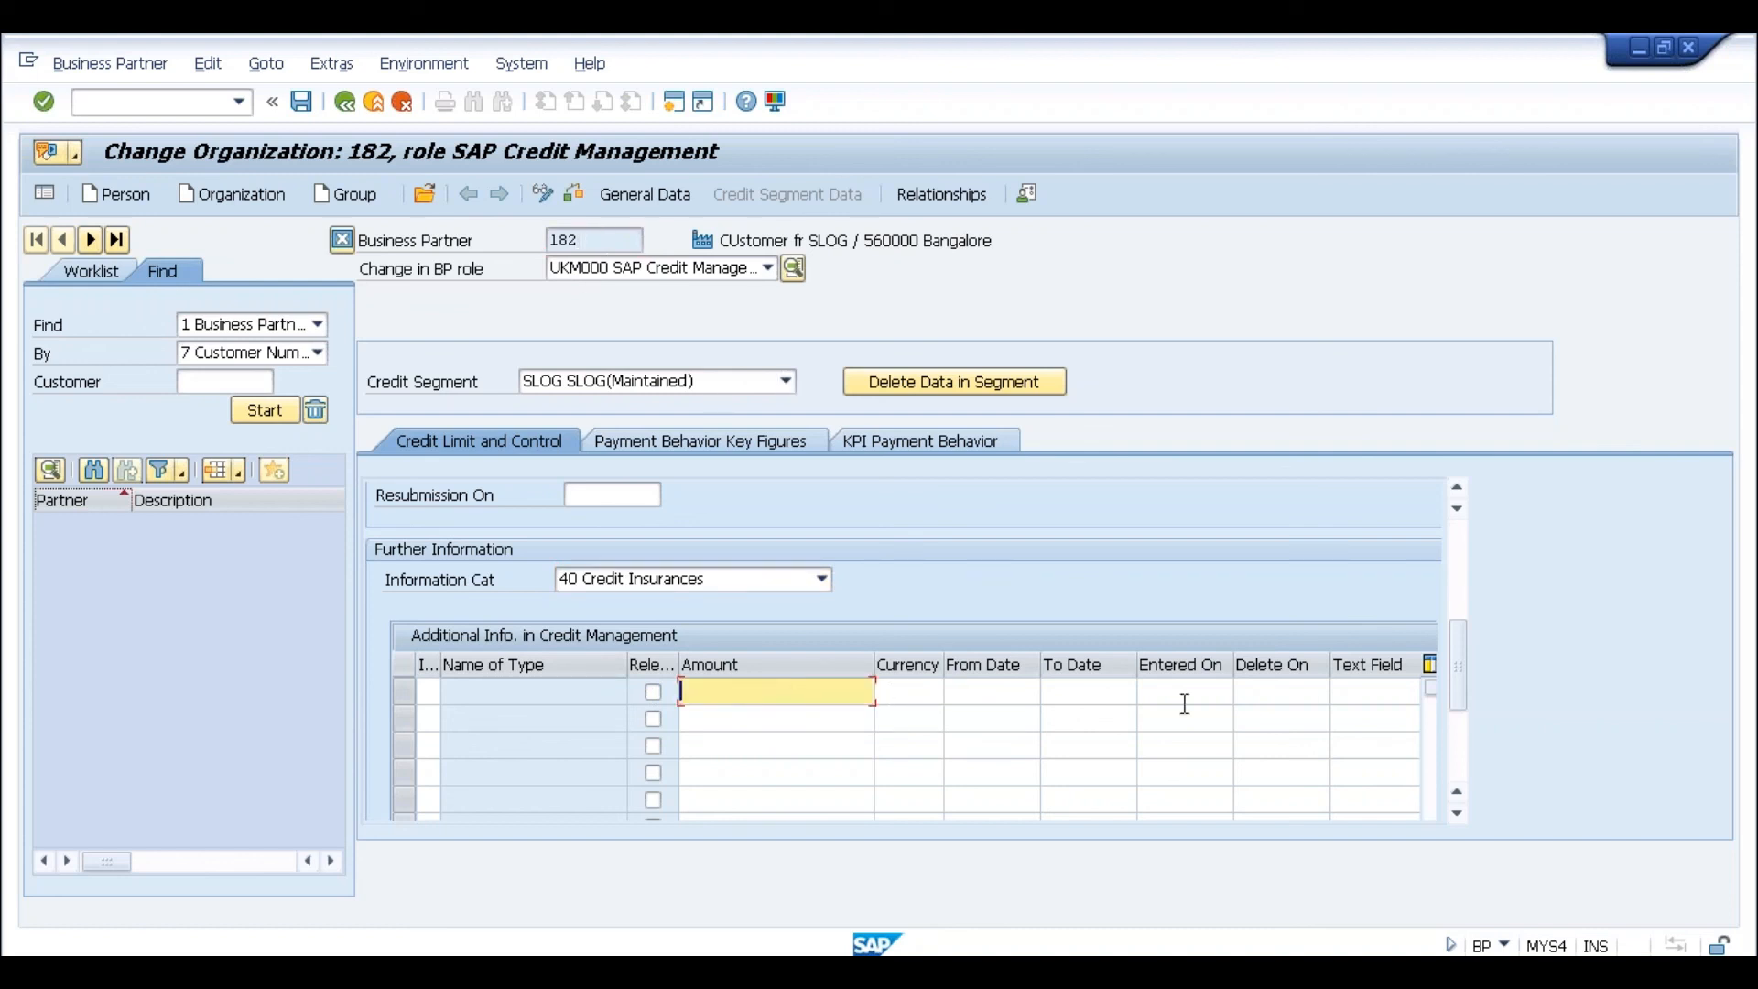
{"action": "left_click", "coordinate": [1301, 698]}
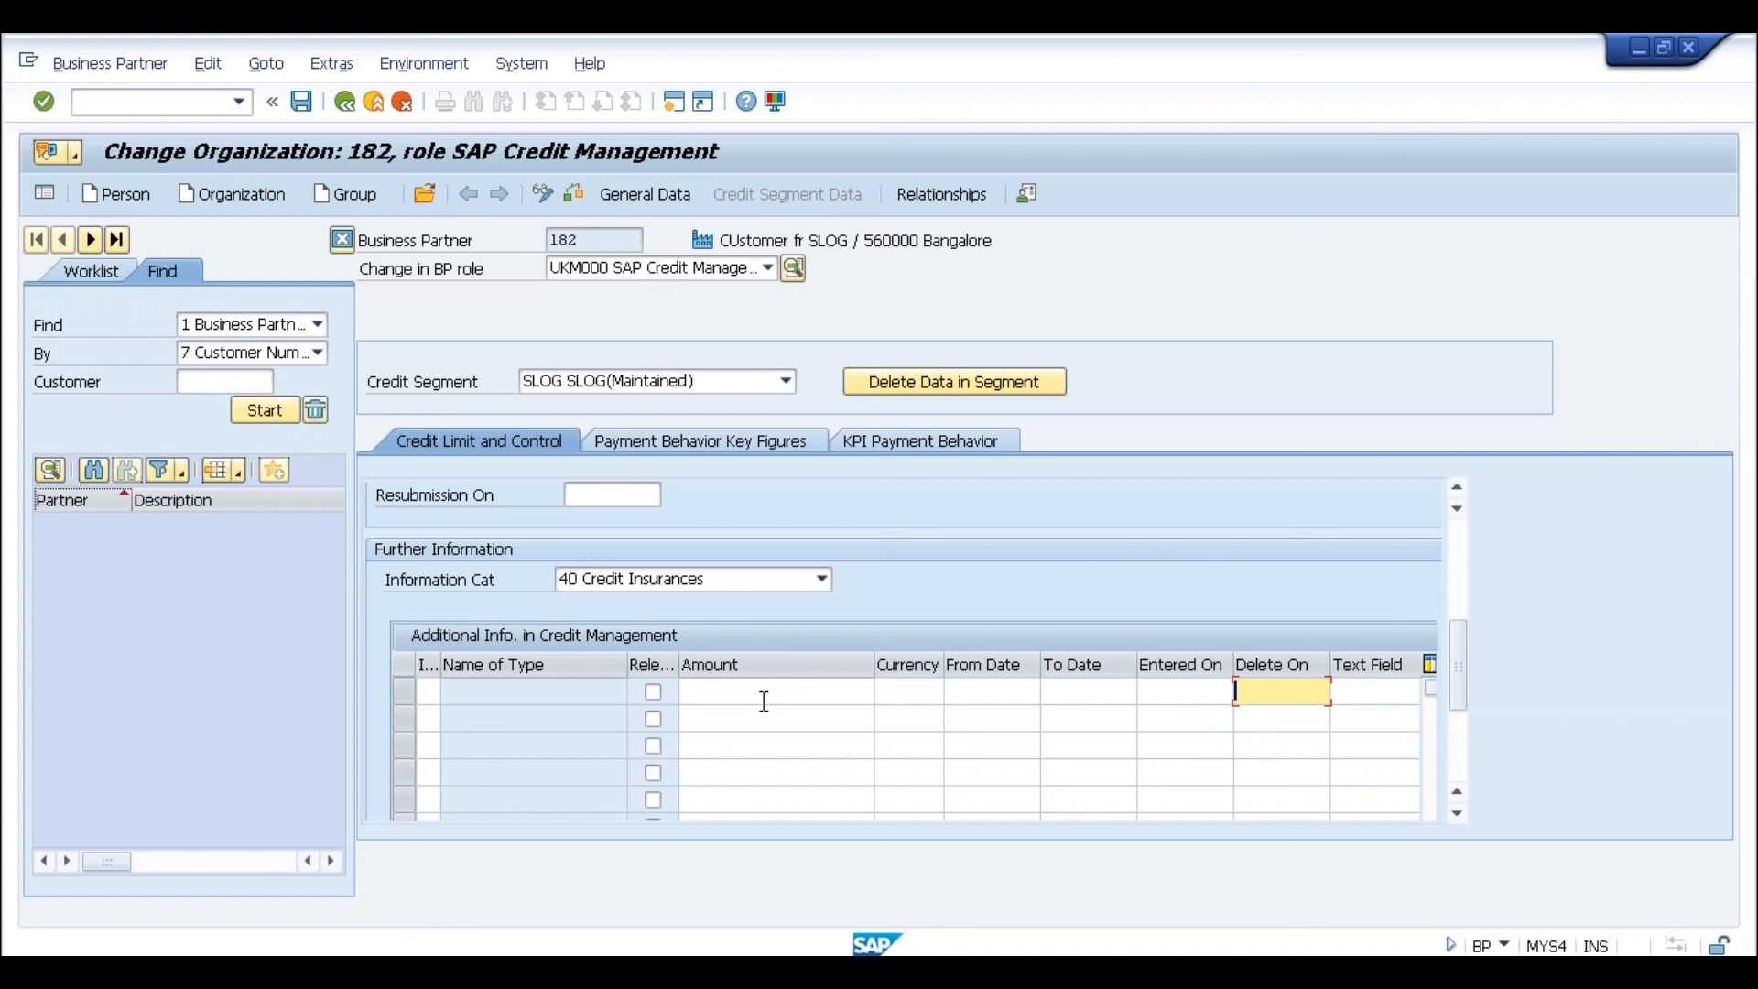
{"action": "left_click", "coordinate": [1458, 583]}
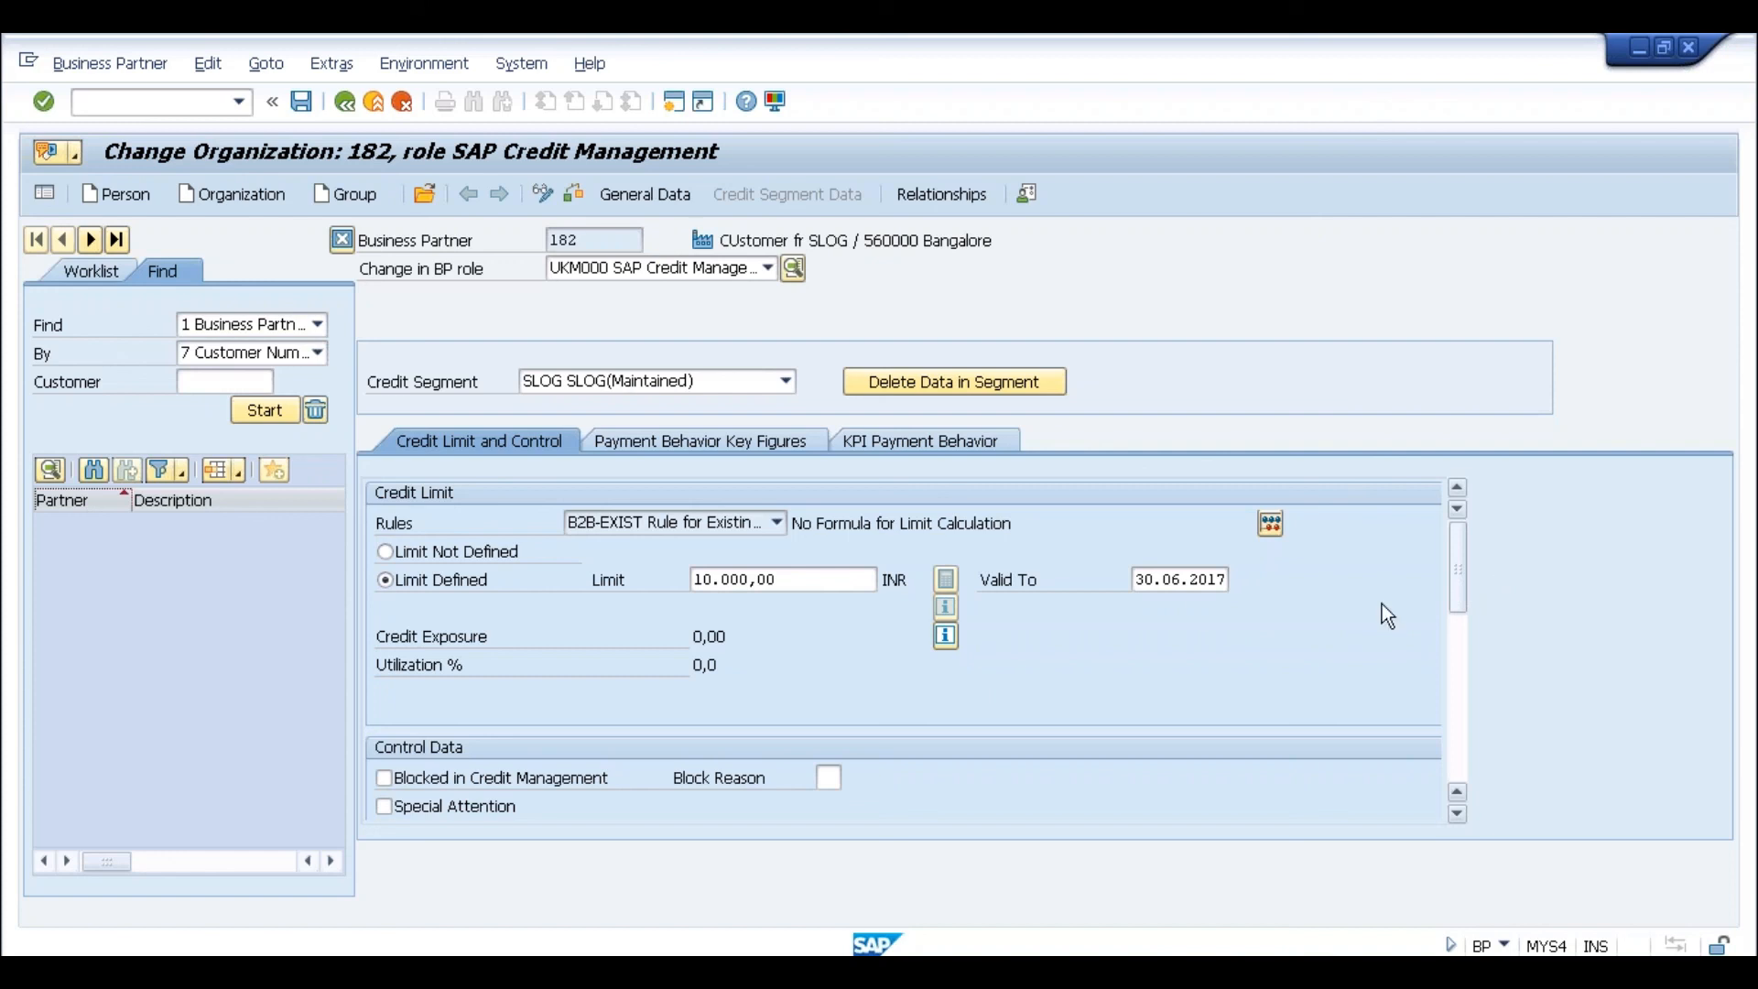
{"action": "left_click", "coordinate": [660, 443]}
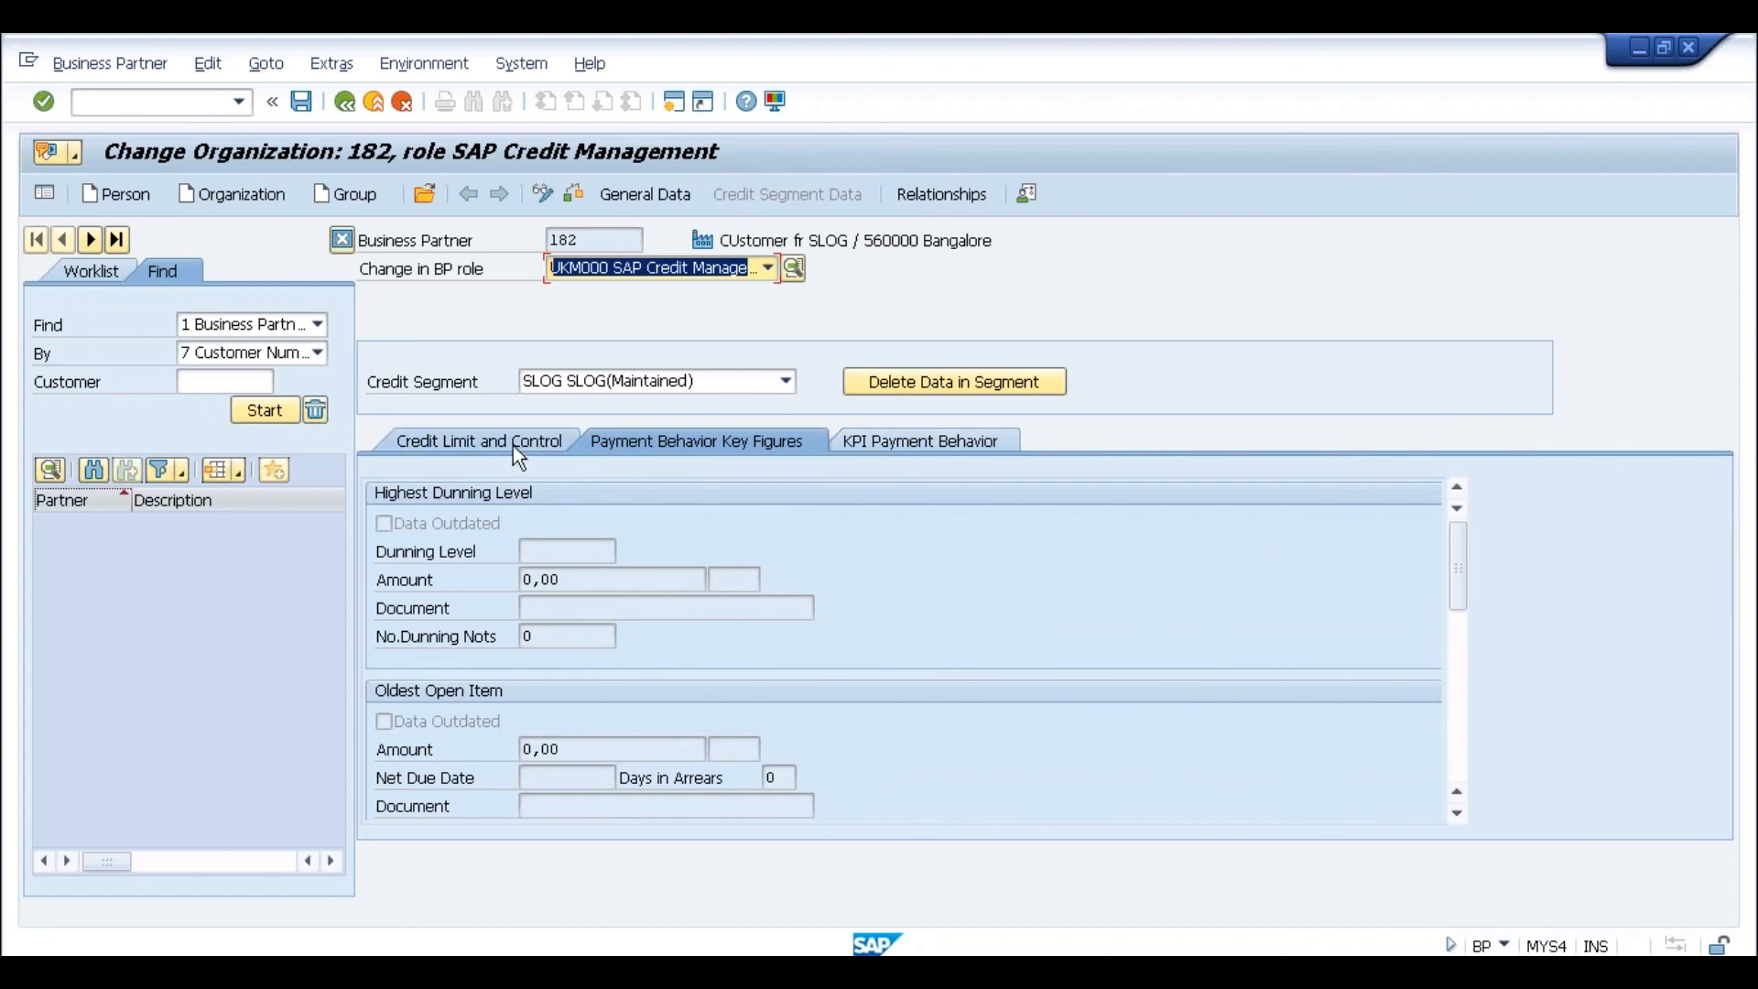
Step: Open the credit profile in the general data and examine its external credit information, score validity and available check rules
{"action": "left_click", "coordinate": [662, 196]}
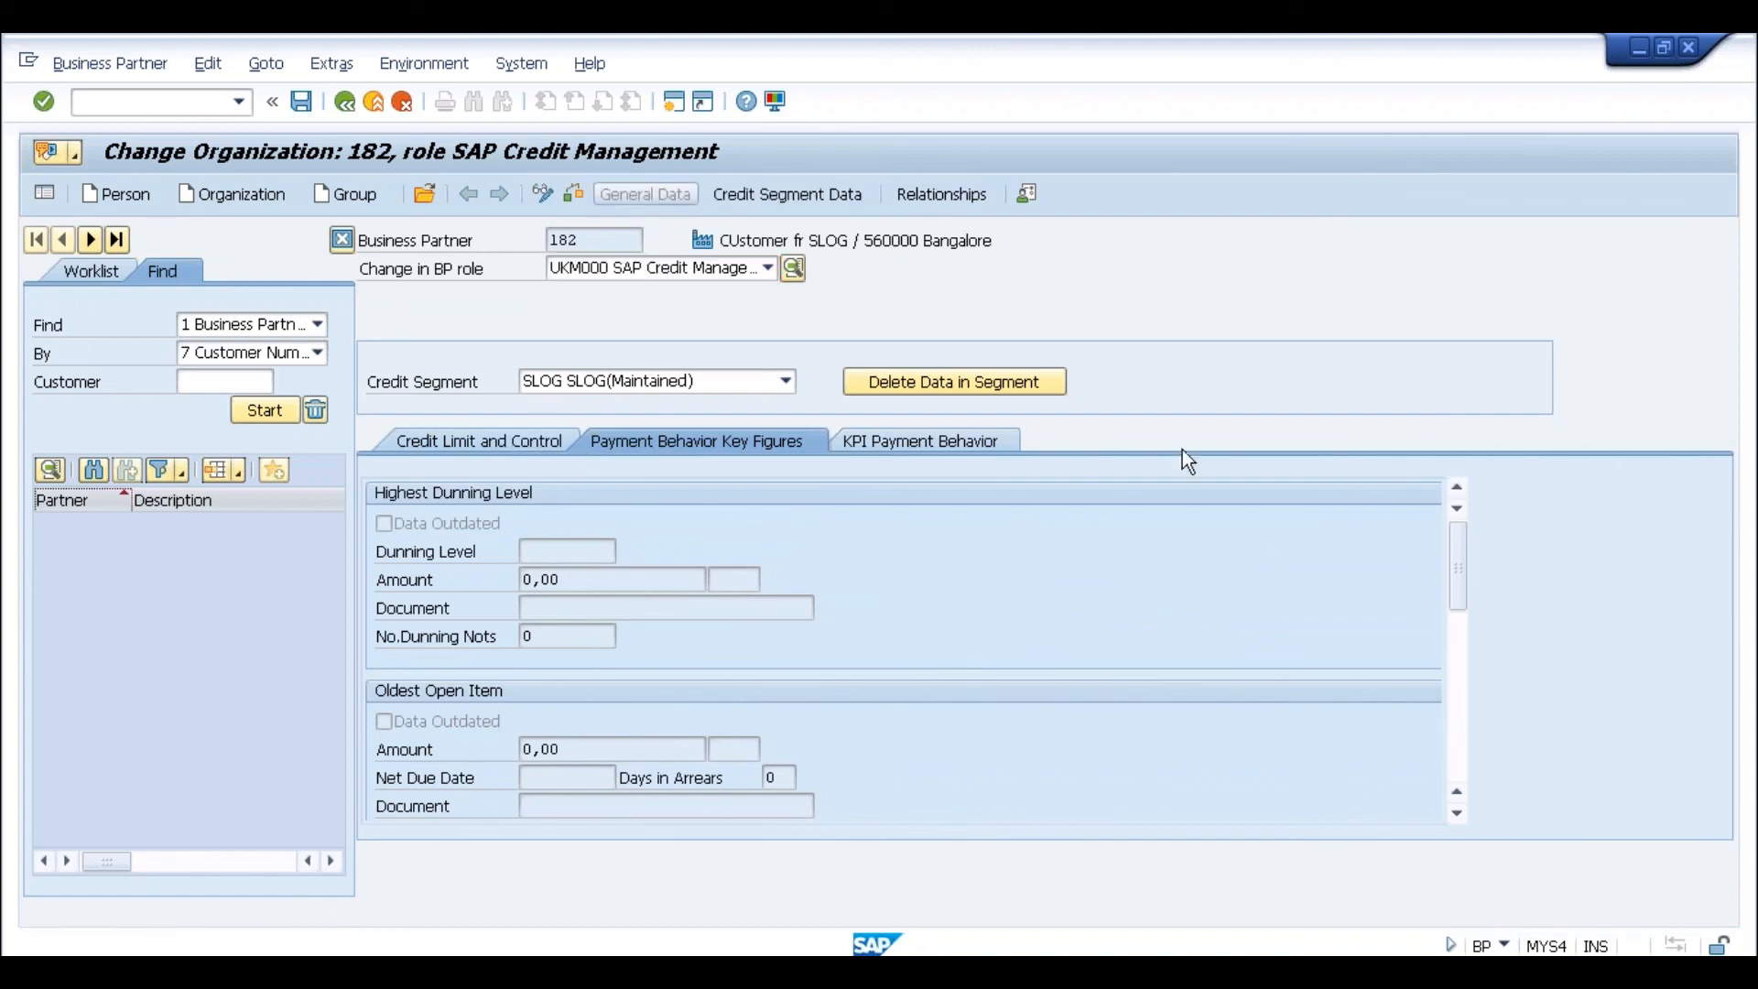
{"action": "left_click", "coordinate": [1209, 359]}
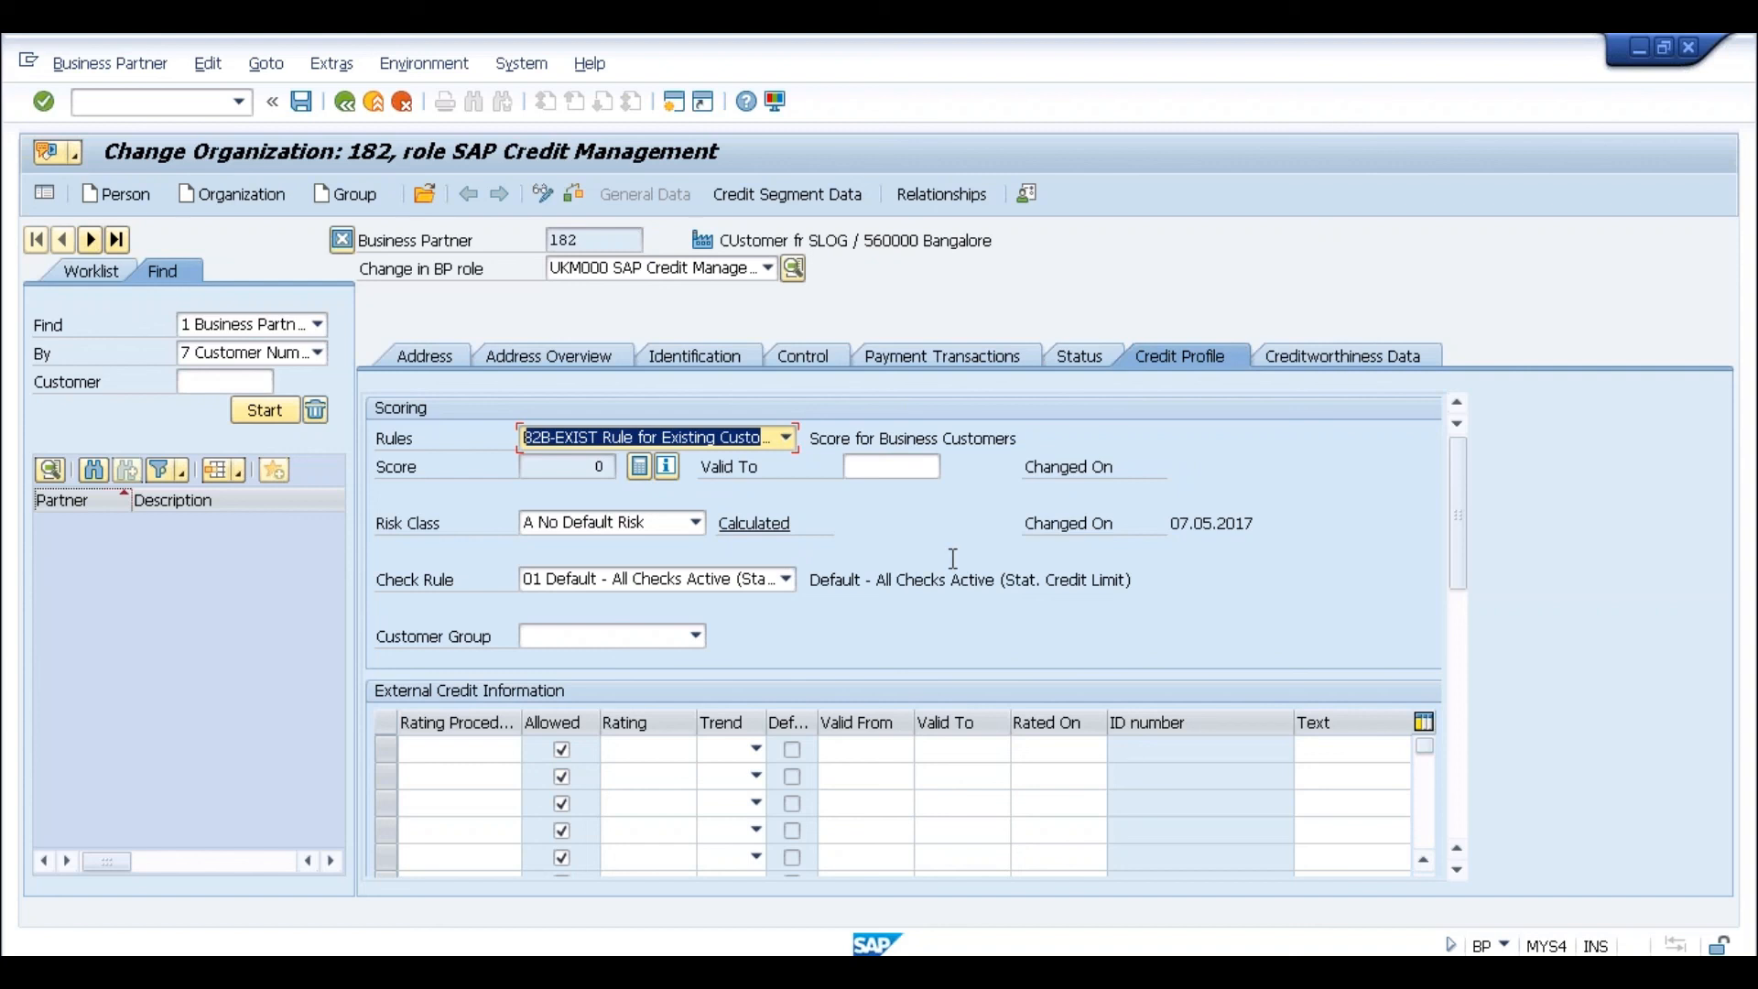
{"action": "left_click", "coordinate": [853, 753]}
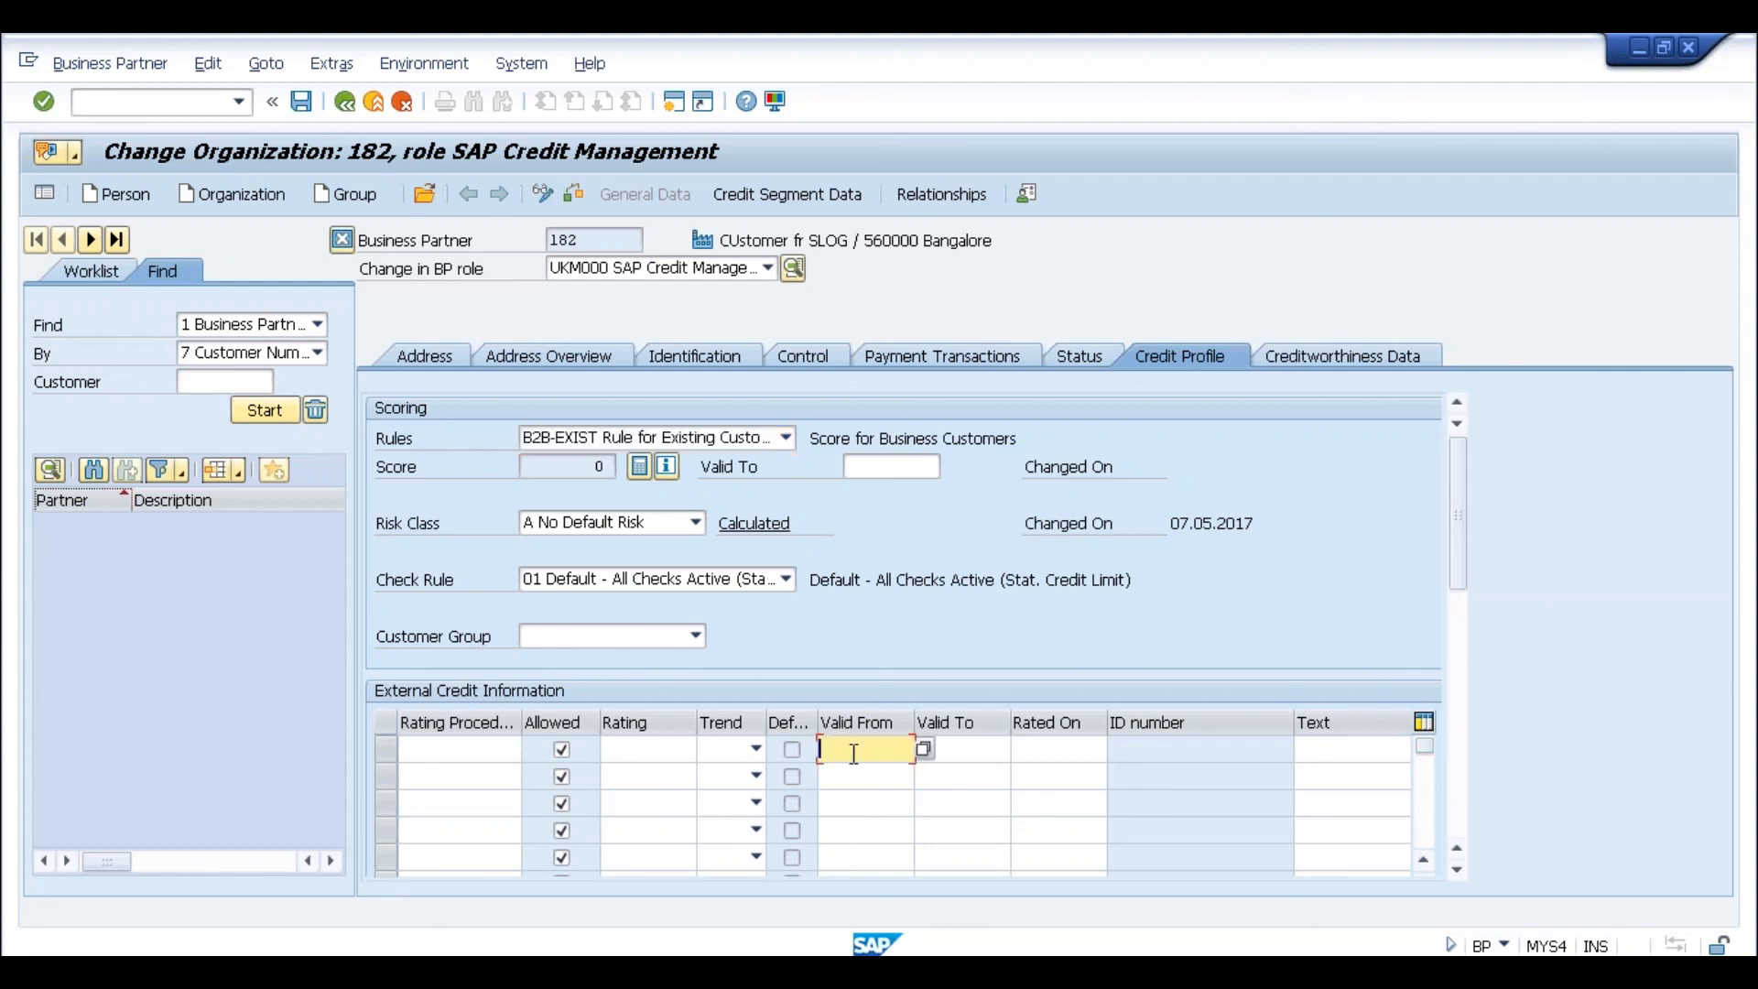
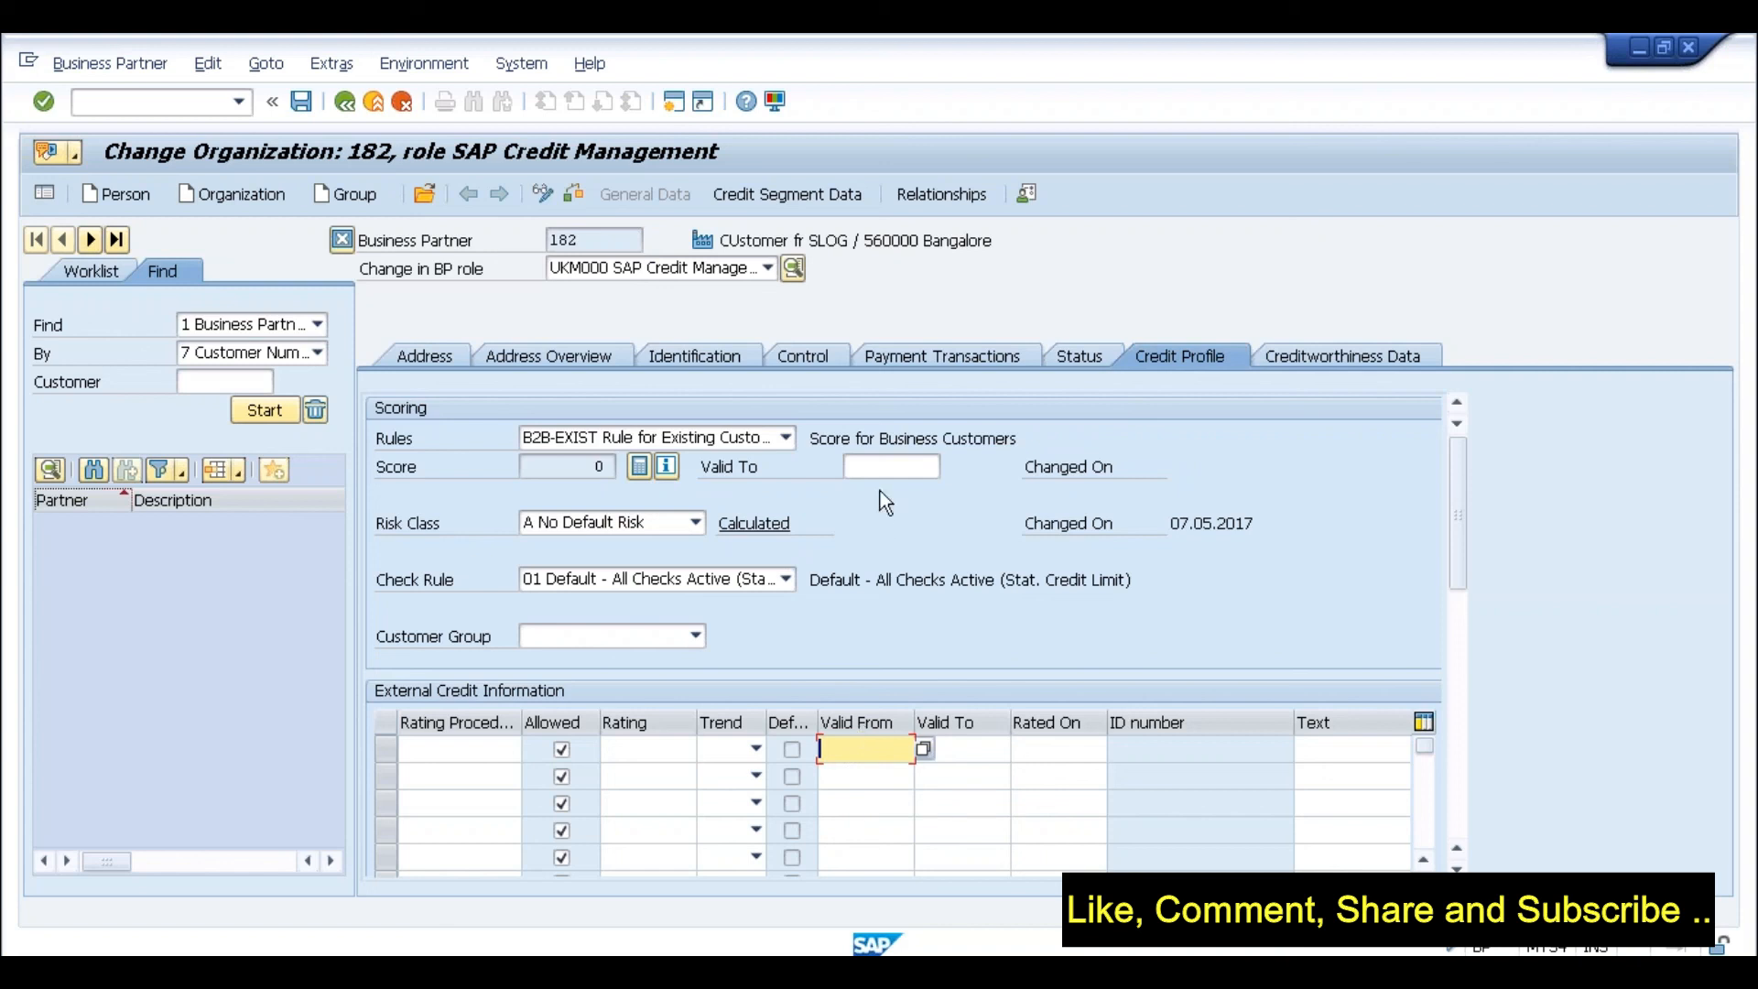
{"action": "left_click", "coordinate": [872, 467]}
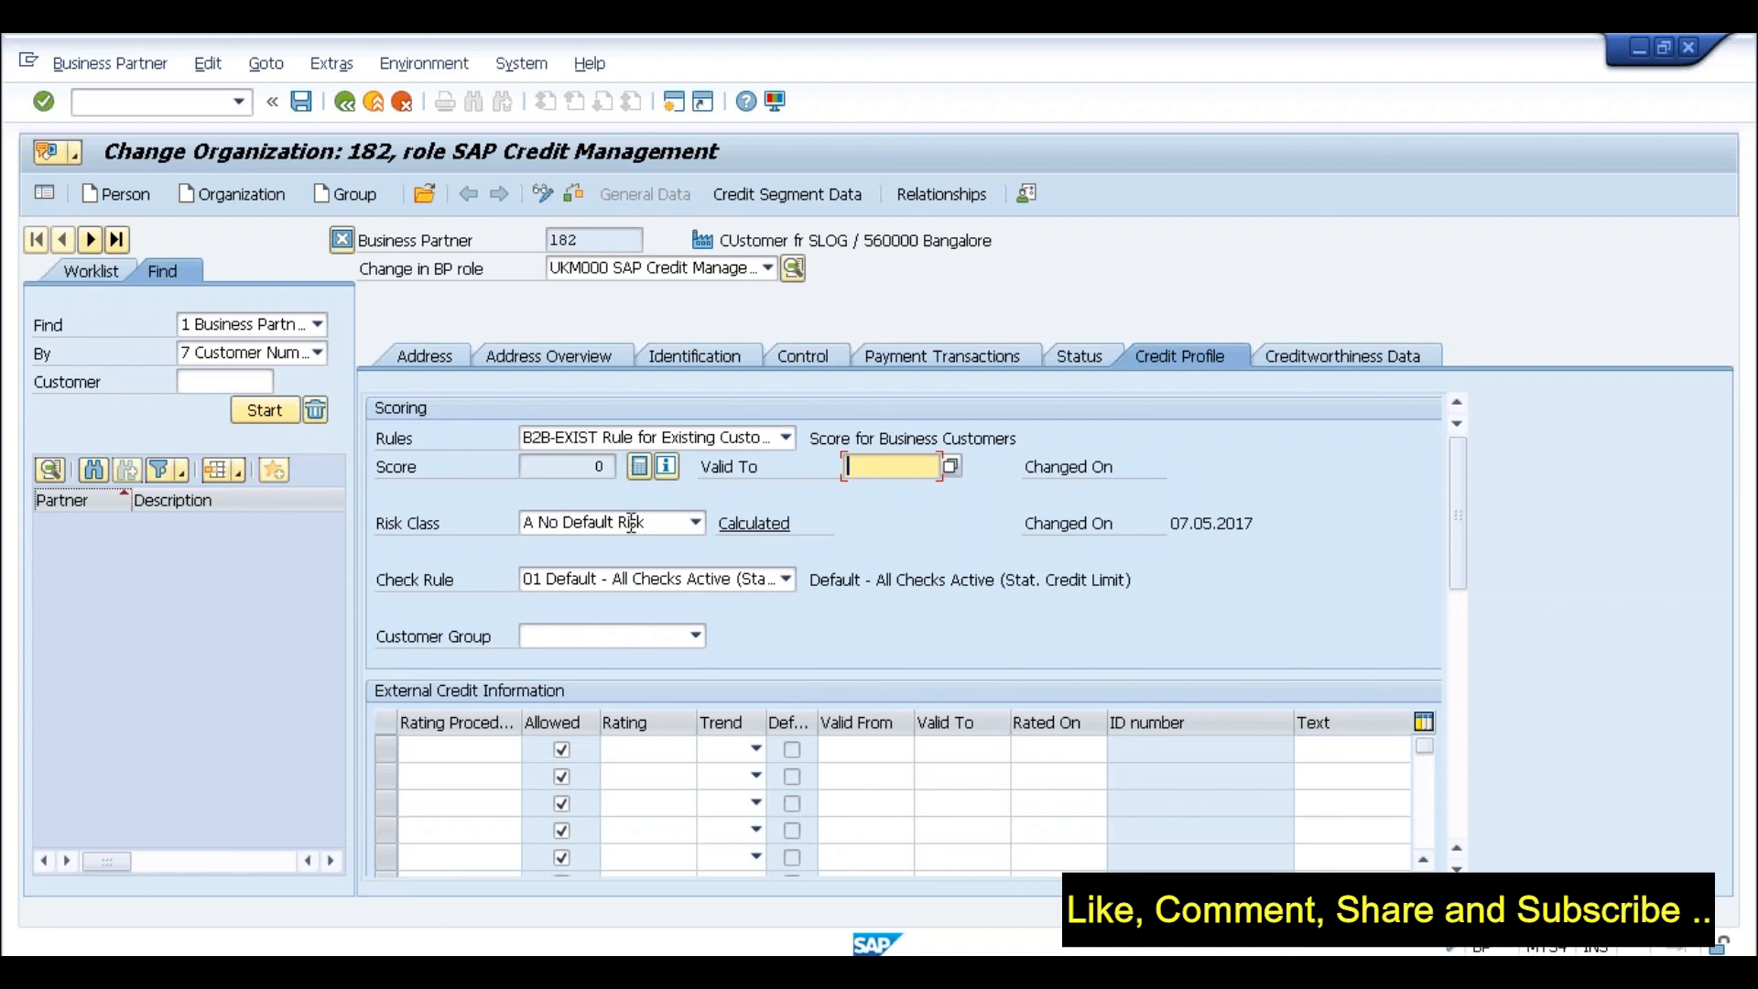
{"action": "left_click", "coordinate": [599, 580]}
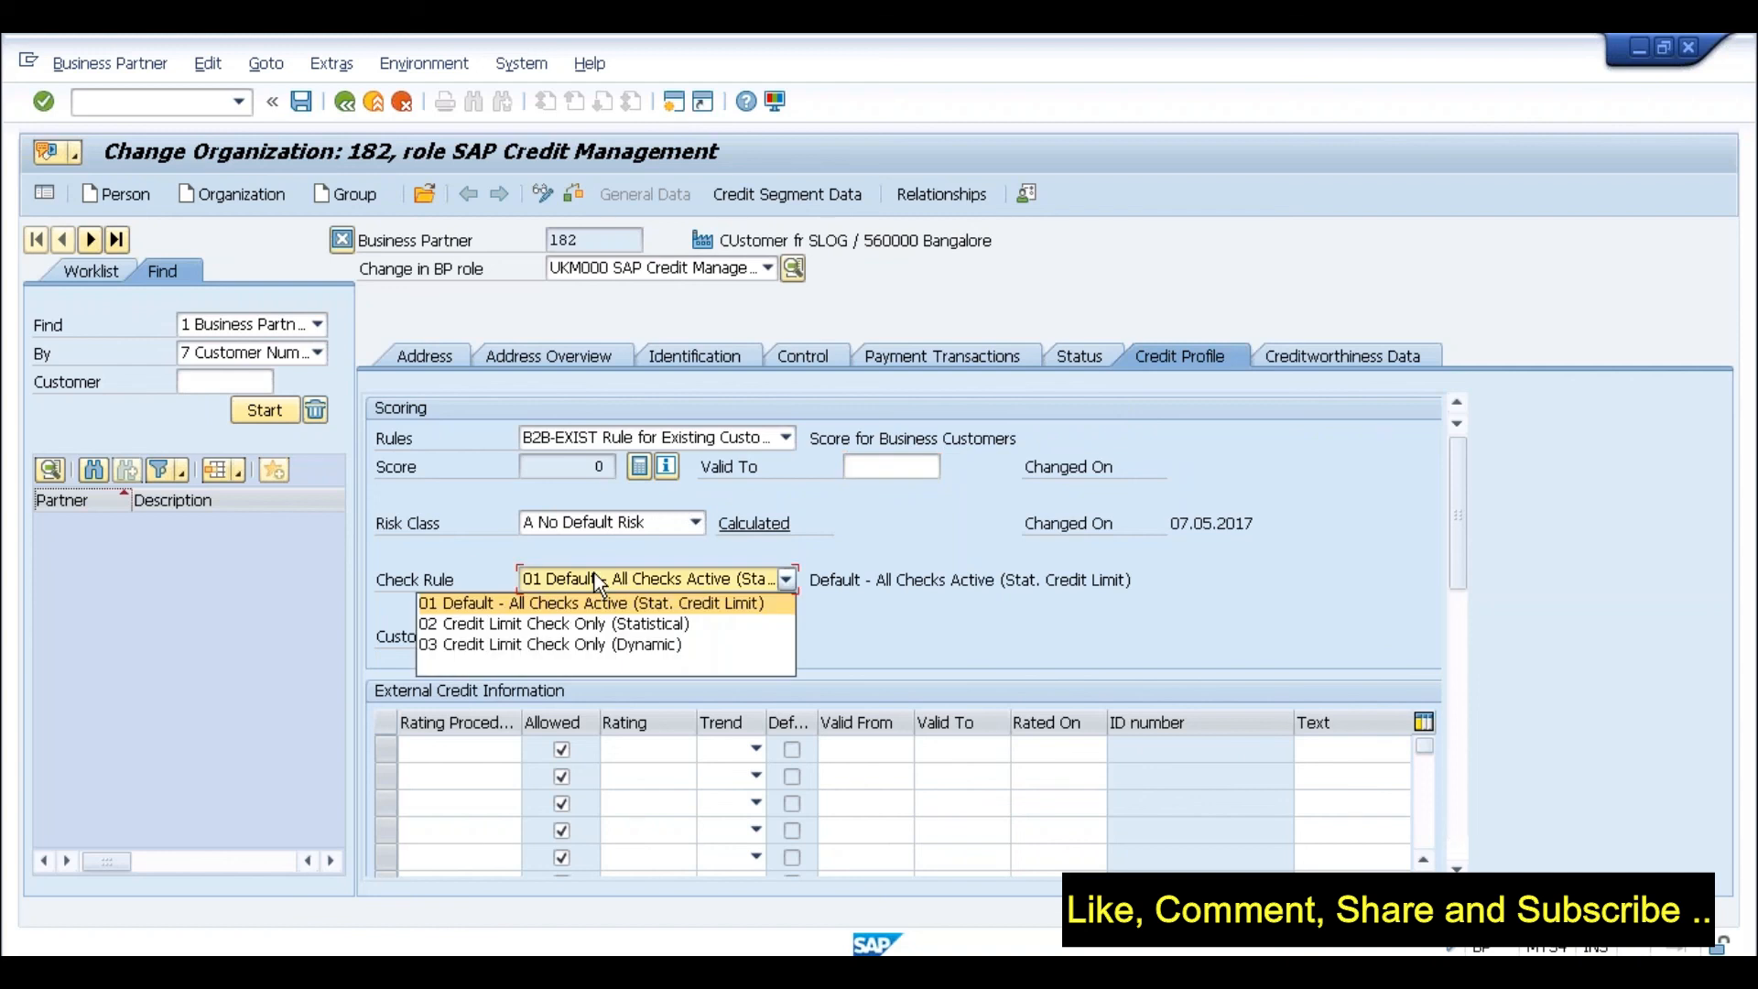
Step: Leave the business partner and open the SAP Reference IMG through transaction SPRO
{"action": "key", "text": "F3"}
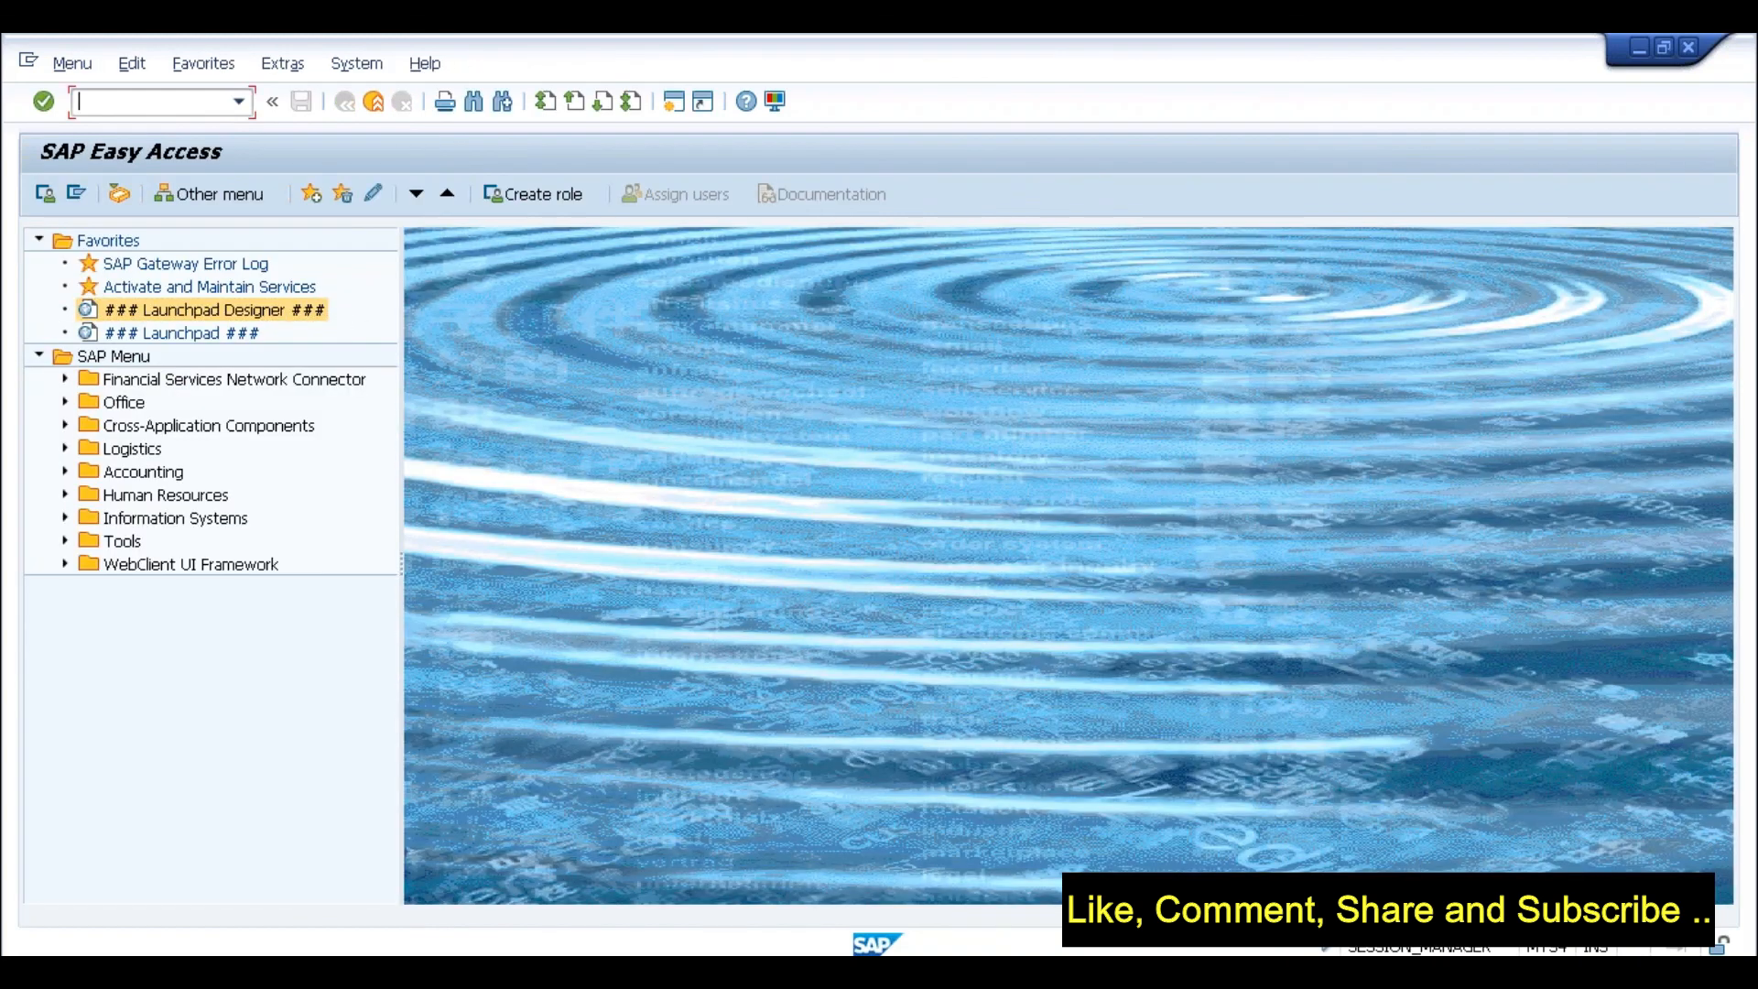
{"action": "type", "text": "spro"}
{"action": "key", "text": "Return"}
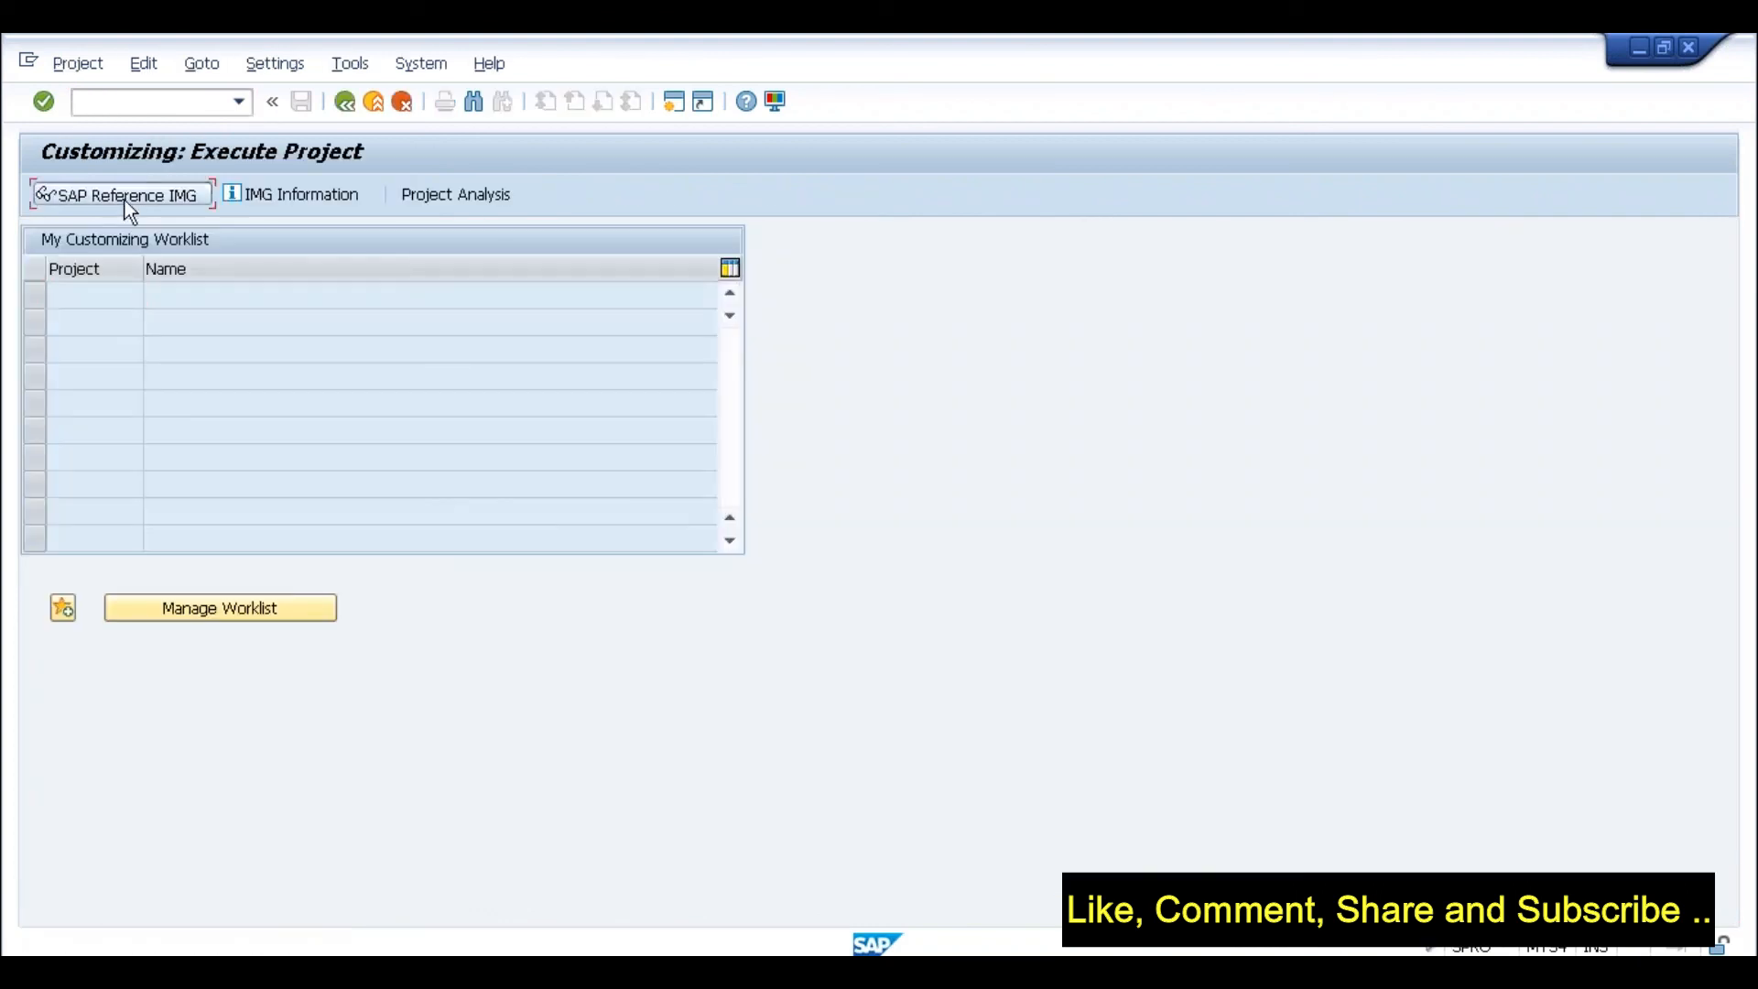
{"action": "left_click", "coordinate": [129, 195]}
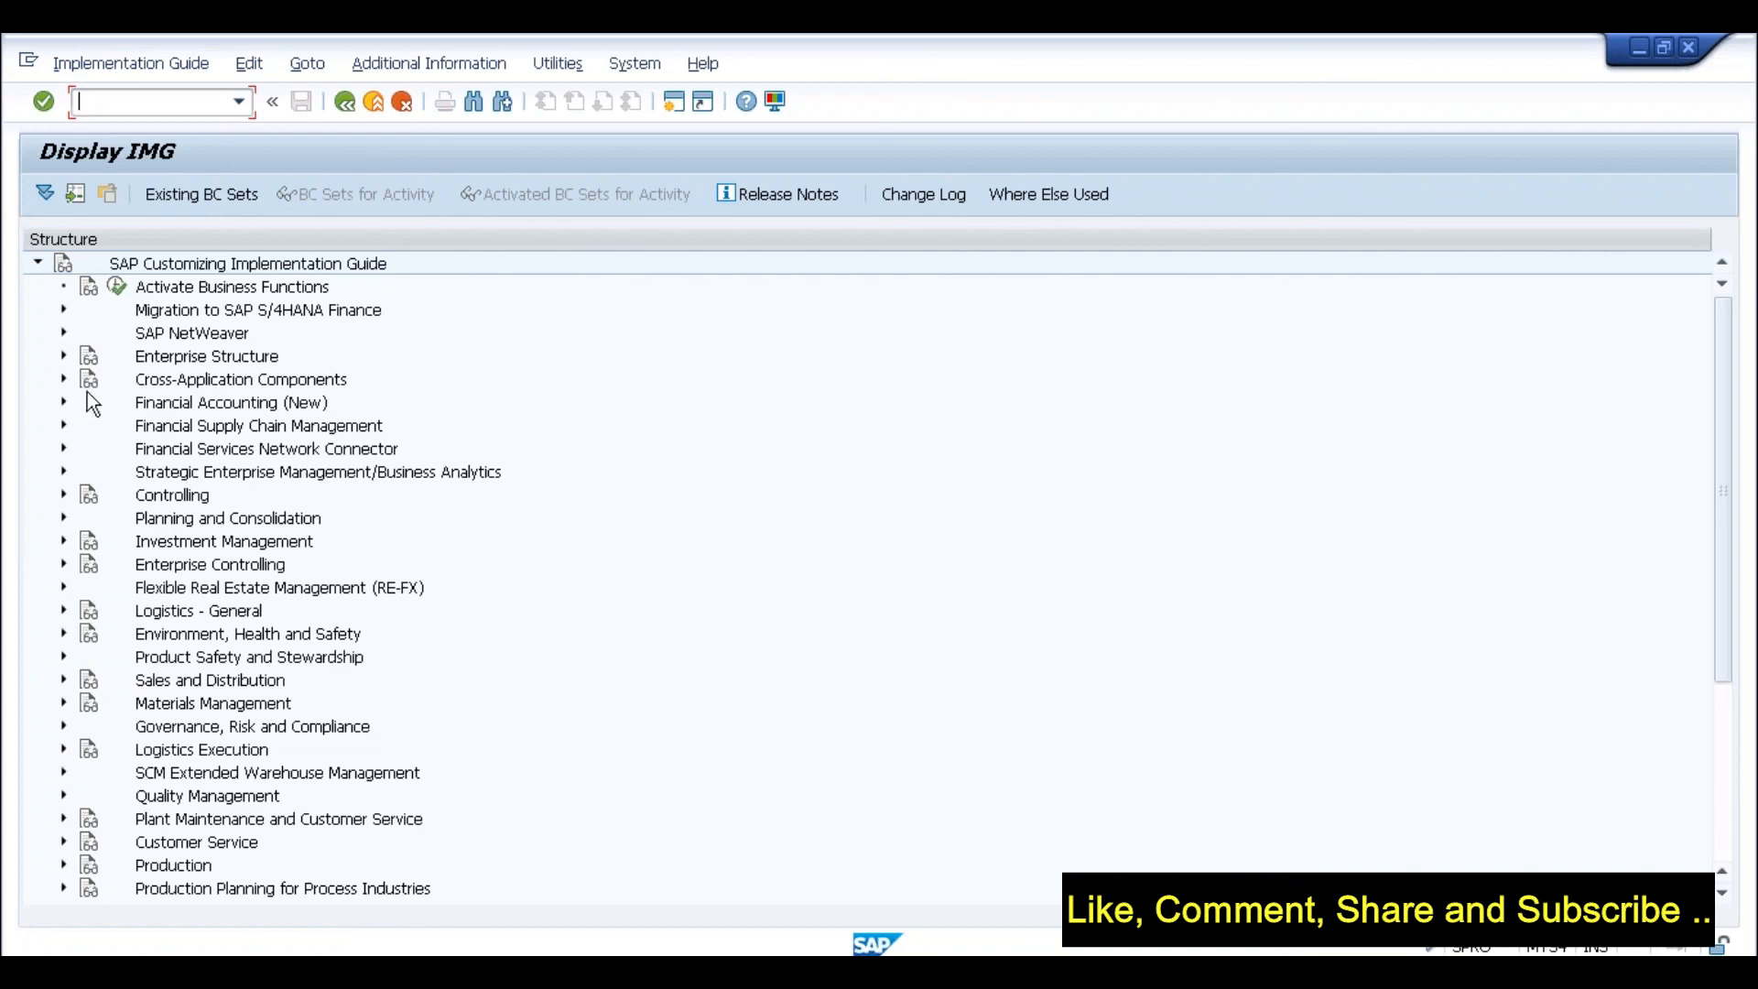
Step: Open the check rule overview in Financial Supply Chain Management's Credit Limit Check customizing under Credit Risk Monitoring, and select rule 02's name
{"action": "left_click", "coordinate": [64, 425]}
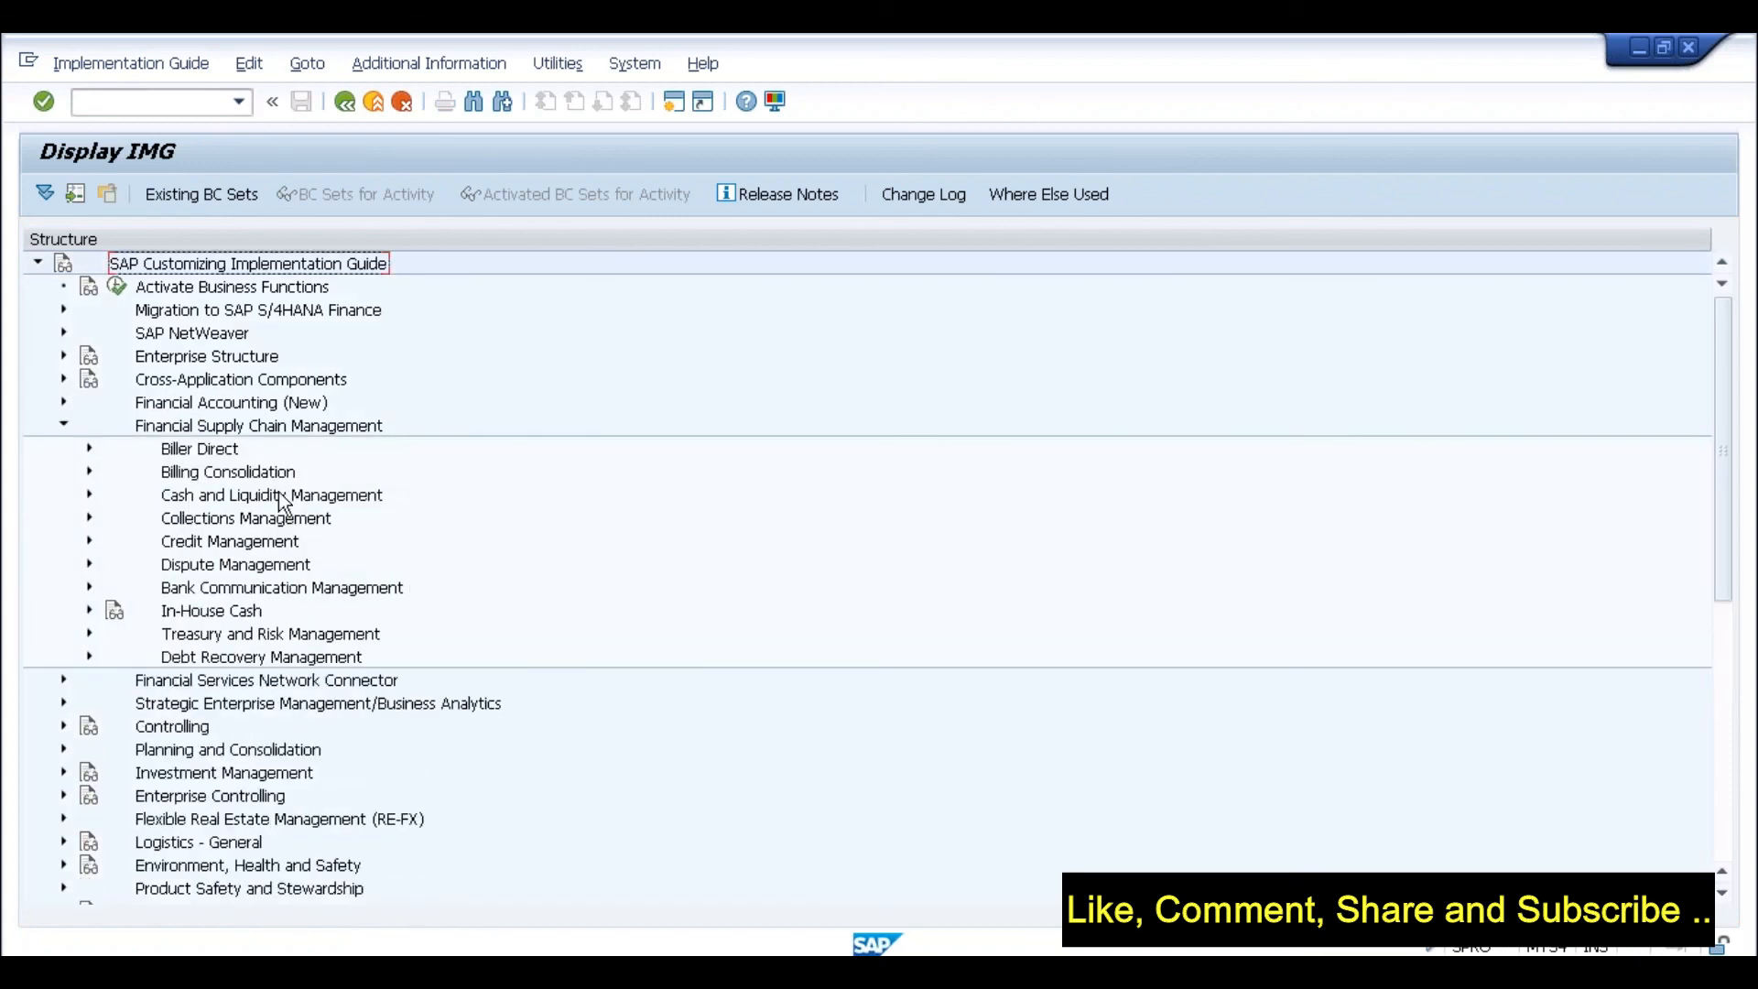
{"action": "left_click", "coordinate": [88, 541]}
{"action": "left_click", "coordinate": [114, 564]}
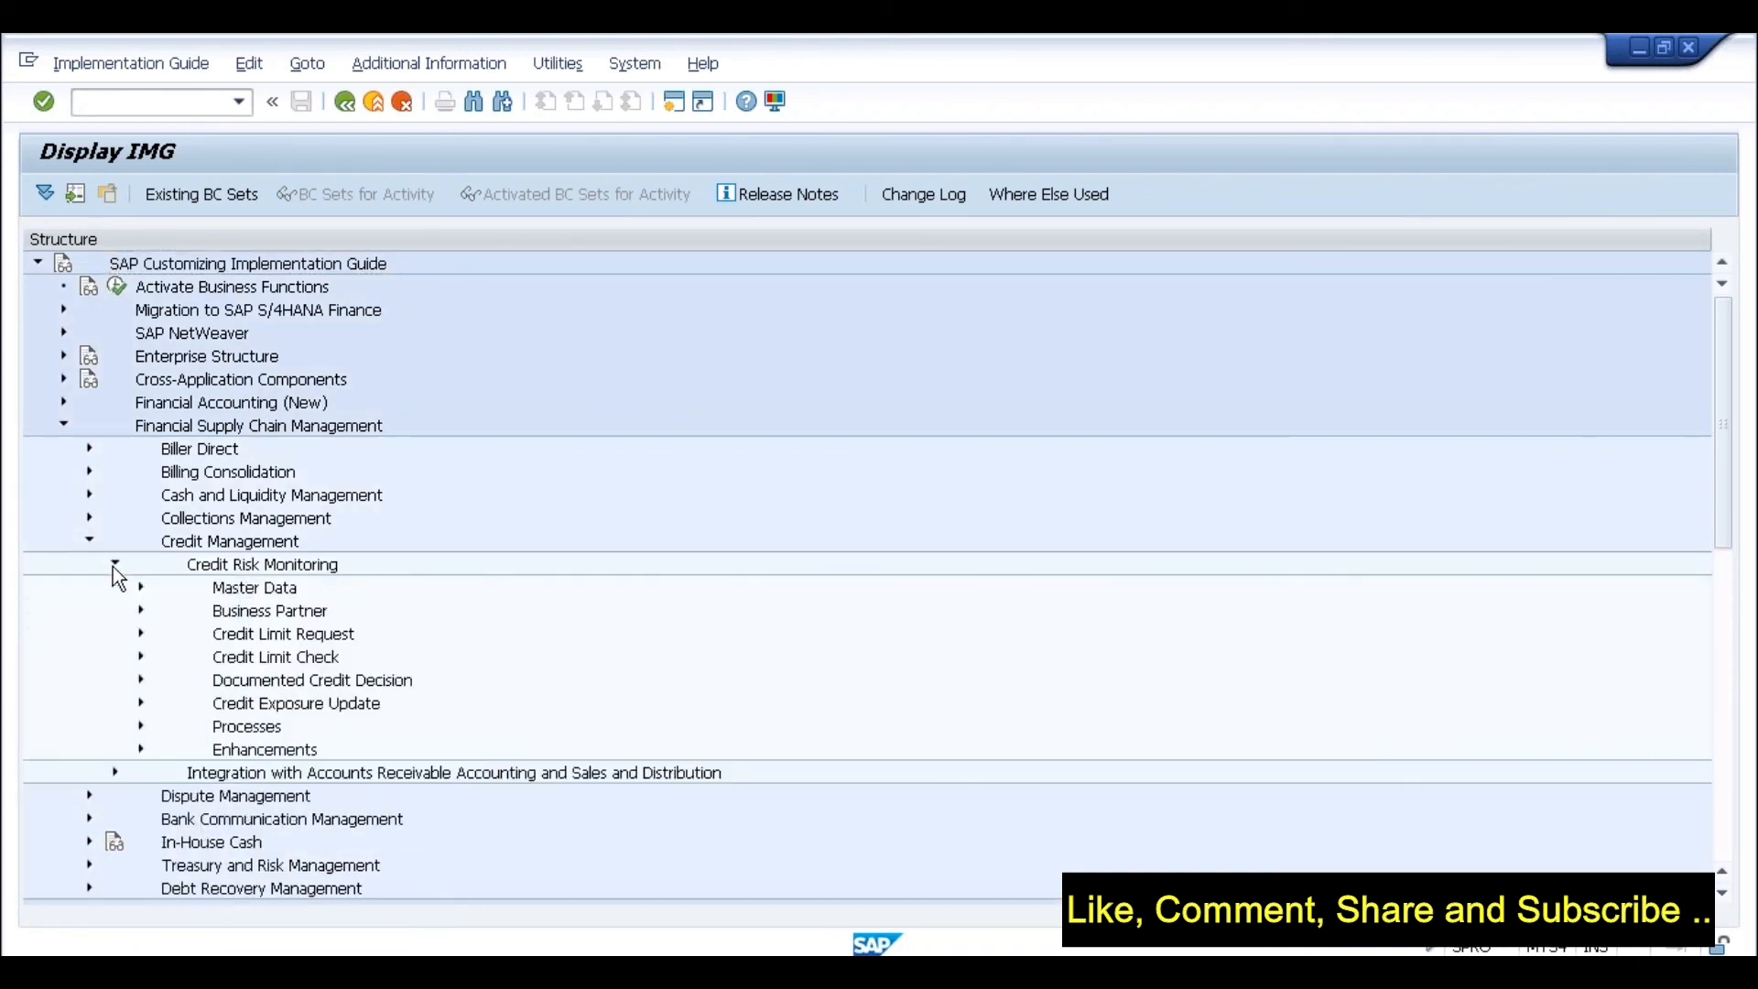
{"action": "left_click", "coordinate": [141, 656]}
{"action": "left_click", "coordinate": [219, 749]}
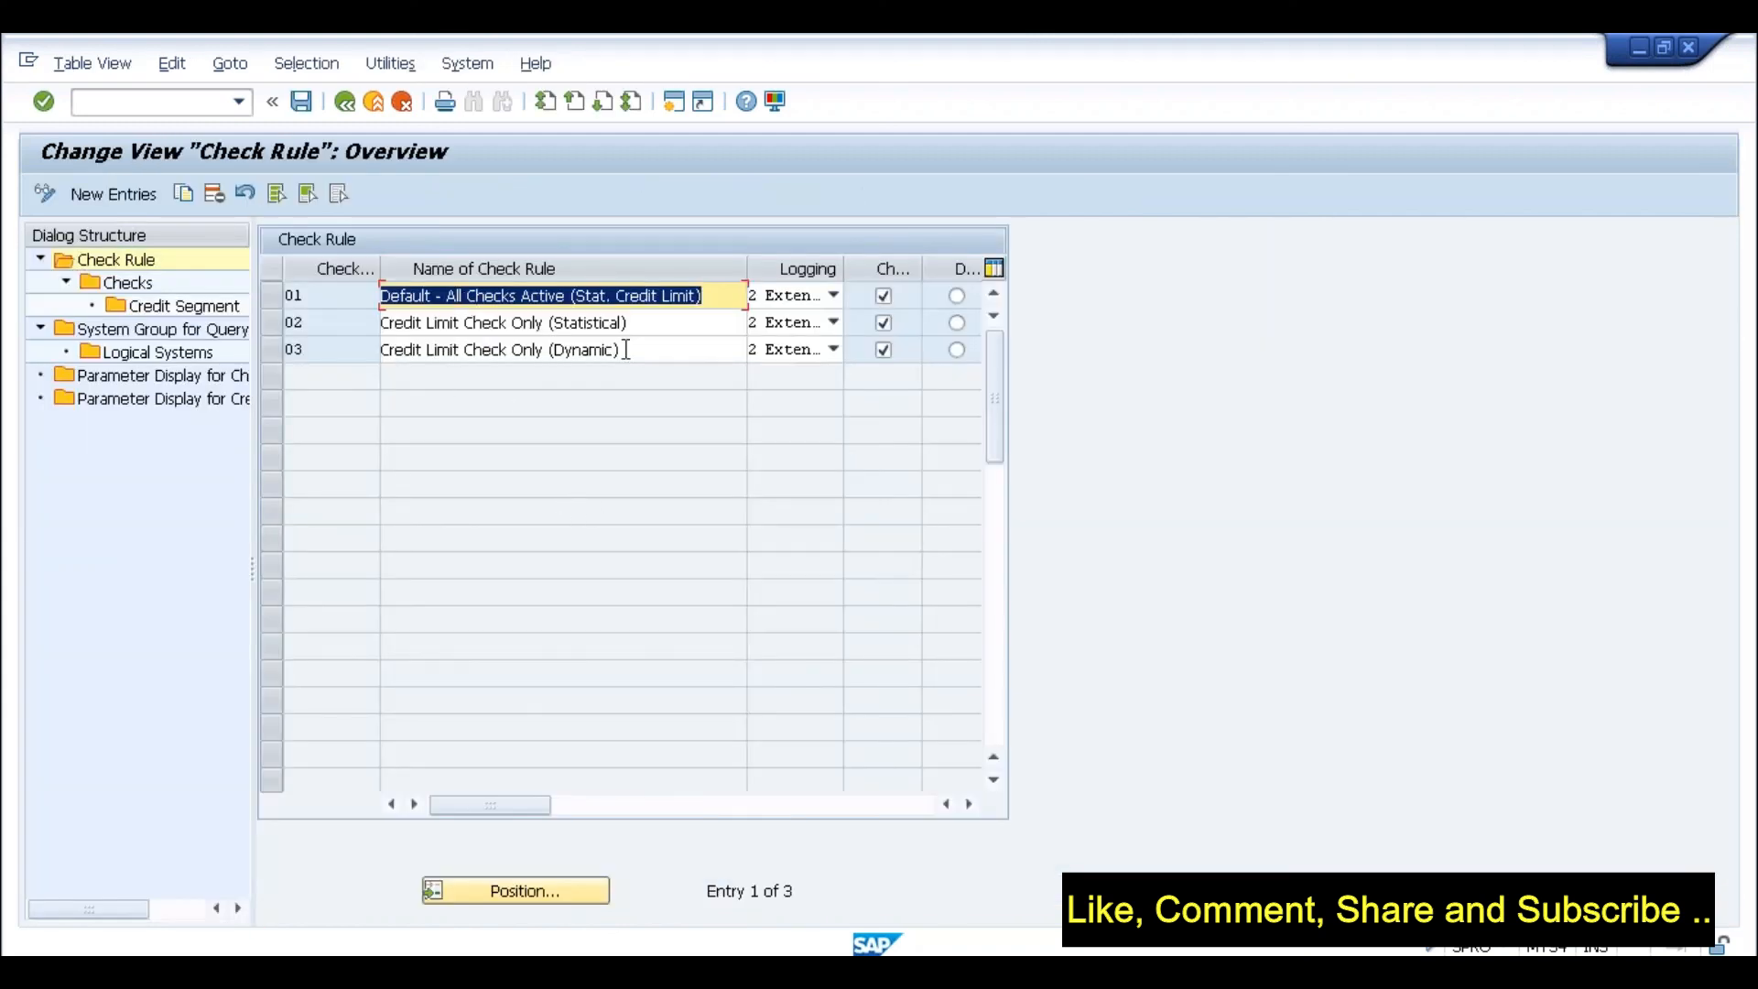
{"action": "left_click", "coordinate": [641, 325]}
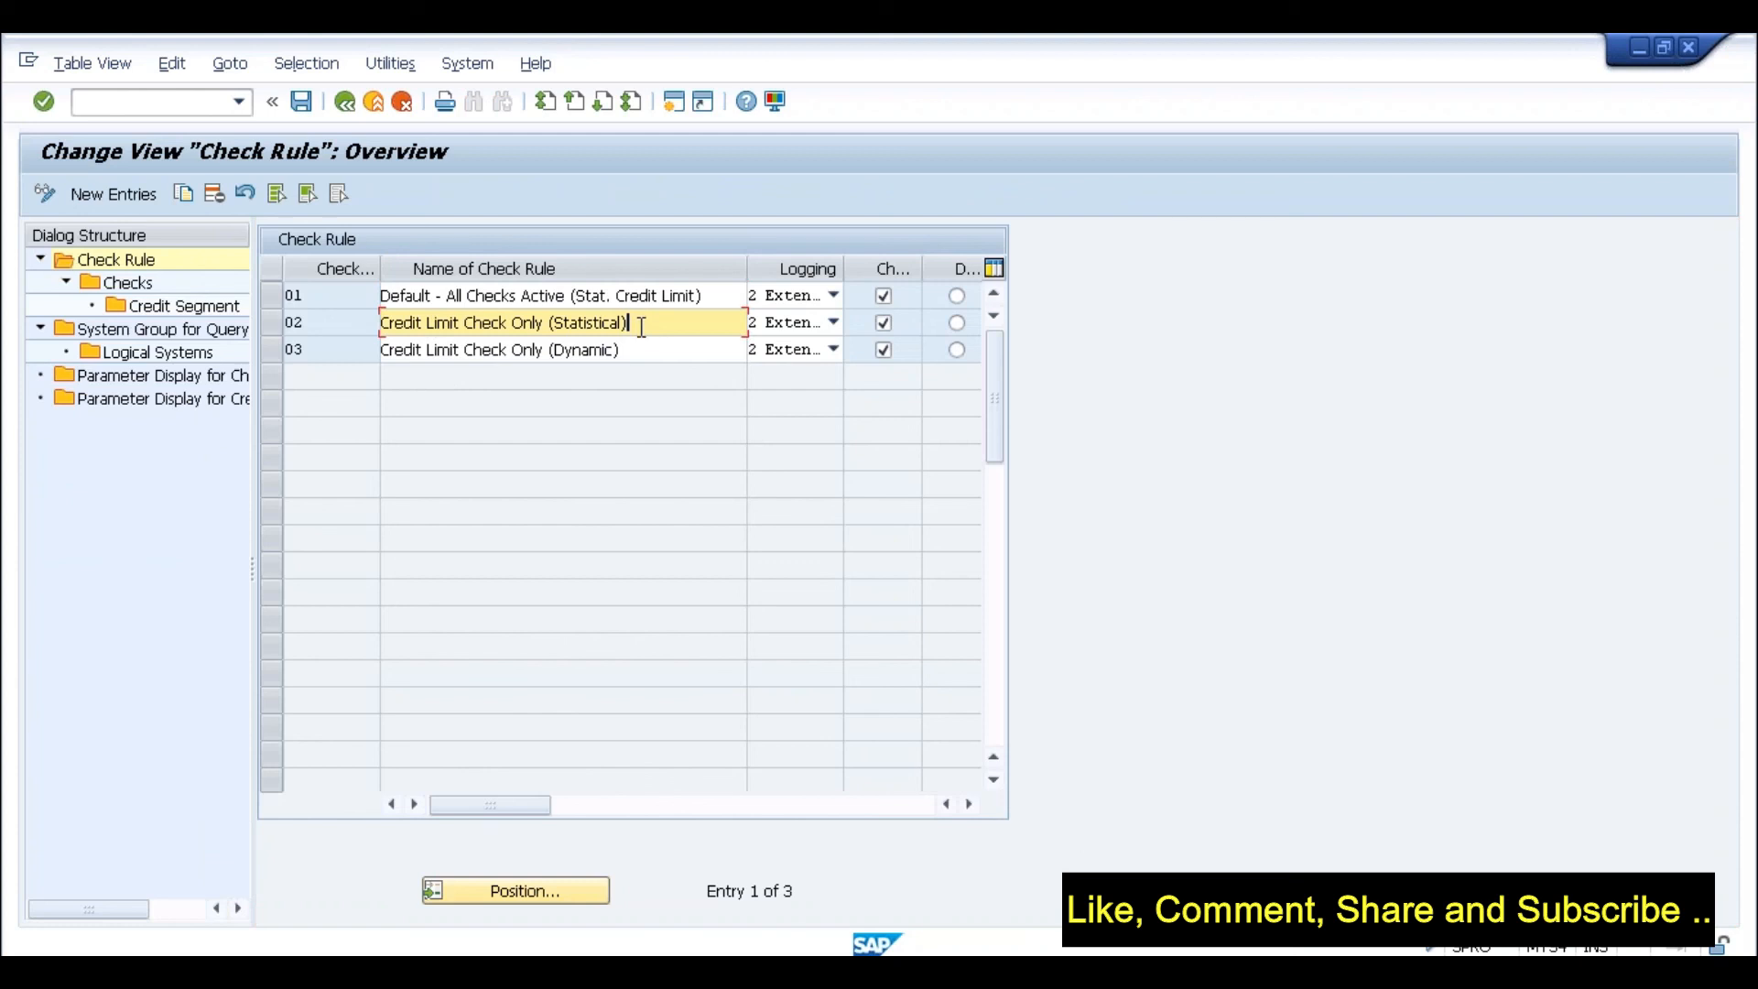
Step: Select check rule 01, Default - All Checks Active (Stat. Credit Limit), and open its individual checks
{"action": "left_click", "coordinate": [633, 356]}
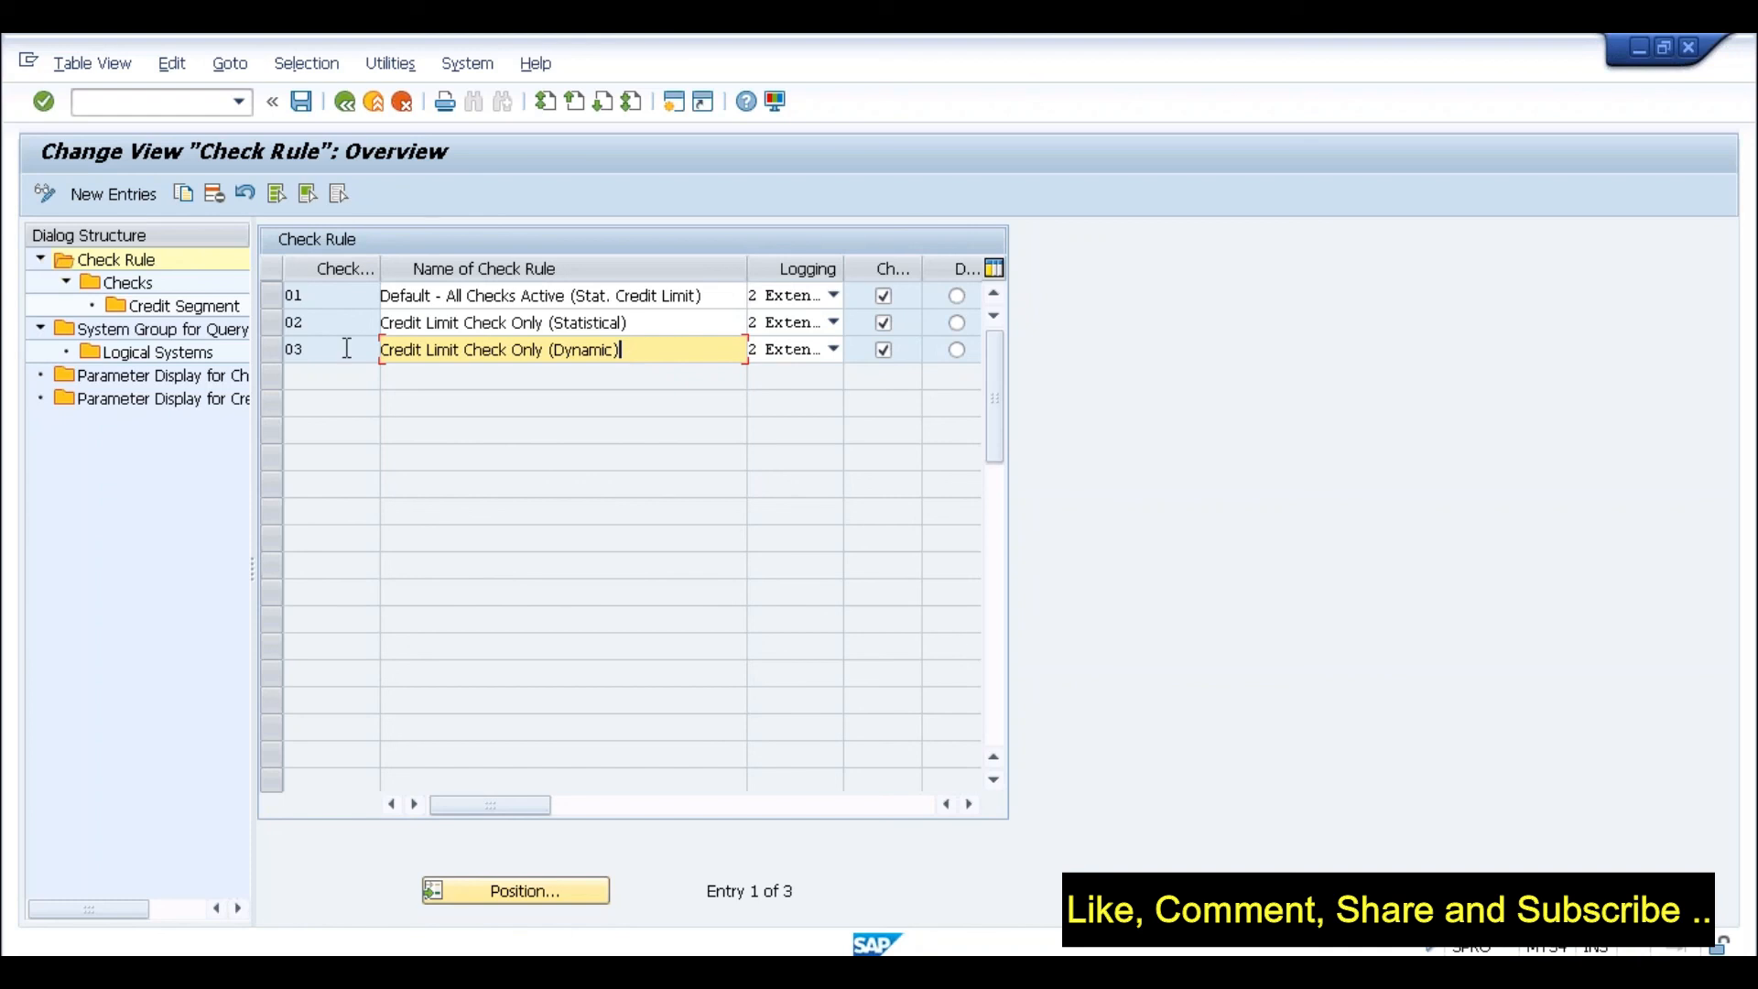
{"action": "left_click", "coordinate": [272, 298]}
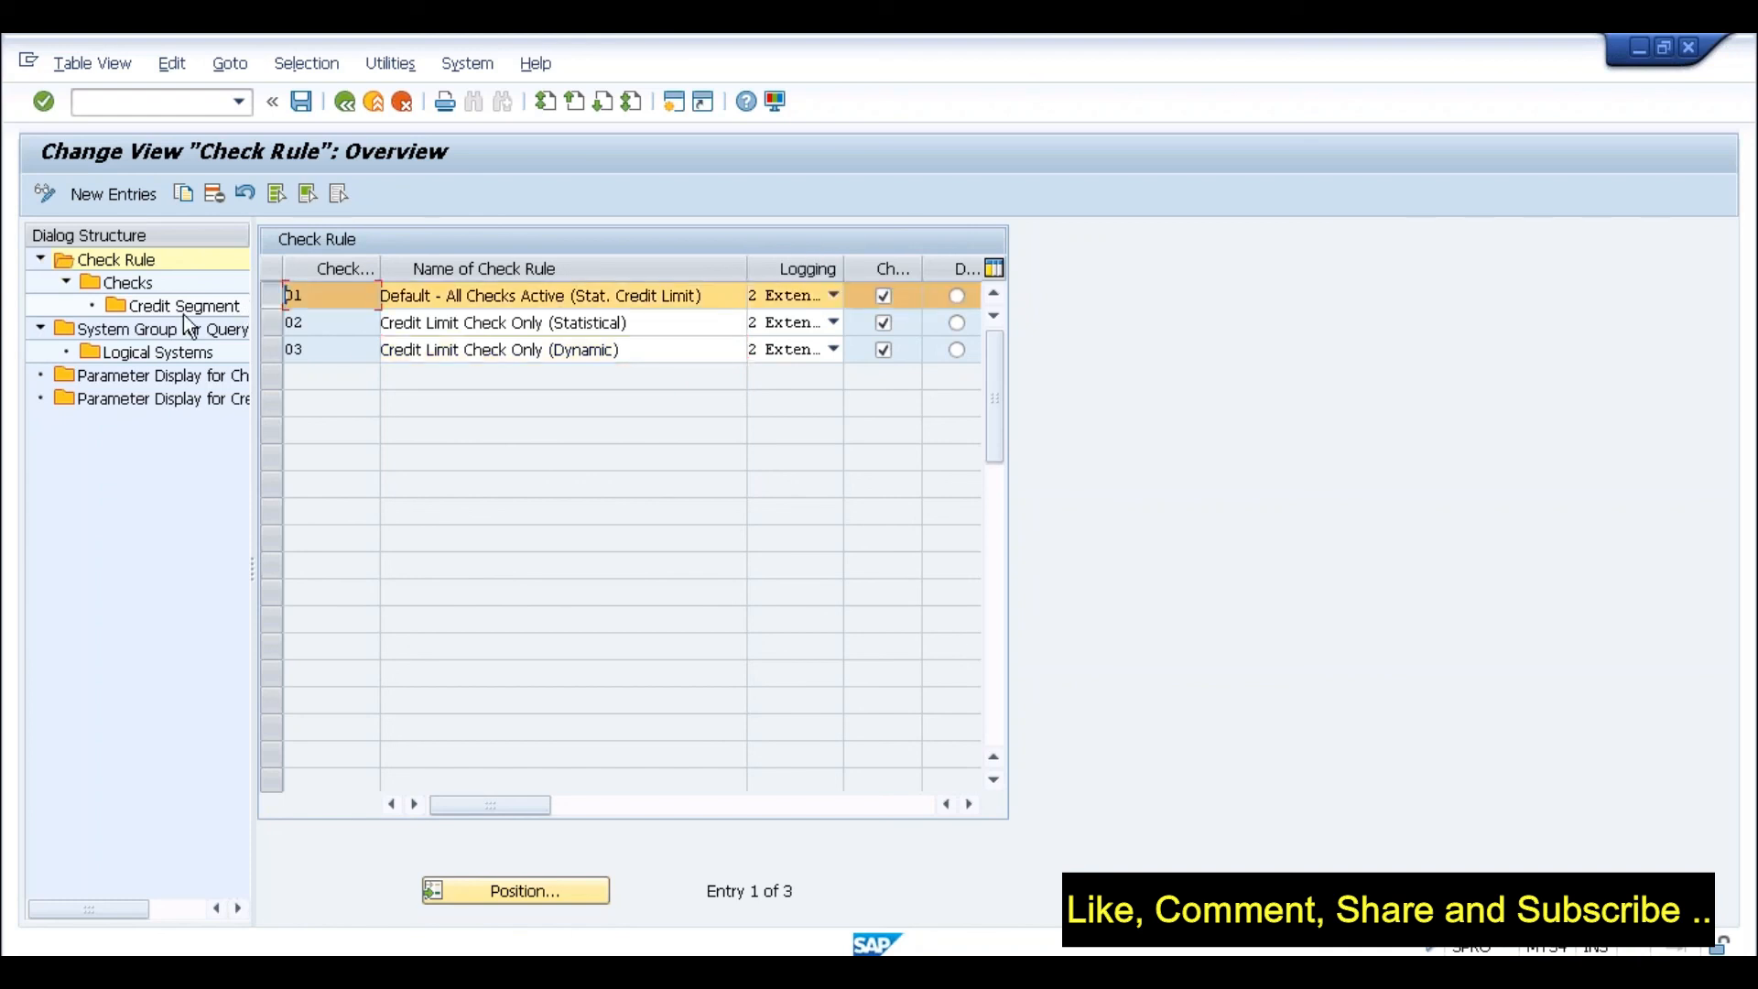
{"action": "double_click", "coordinate": [128, 284]}
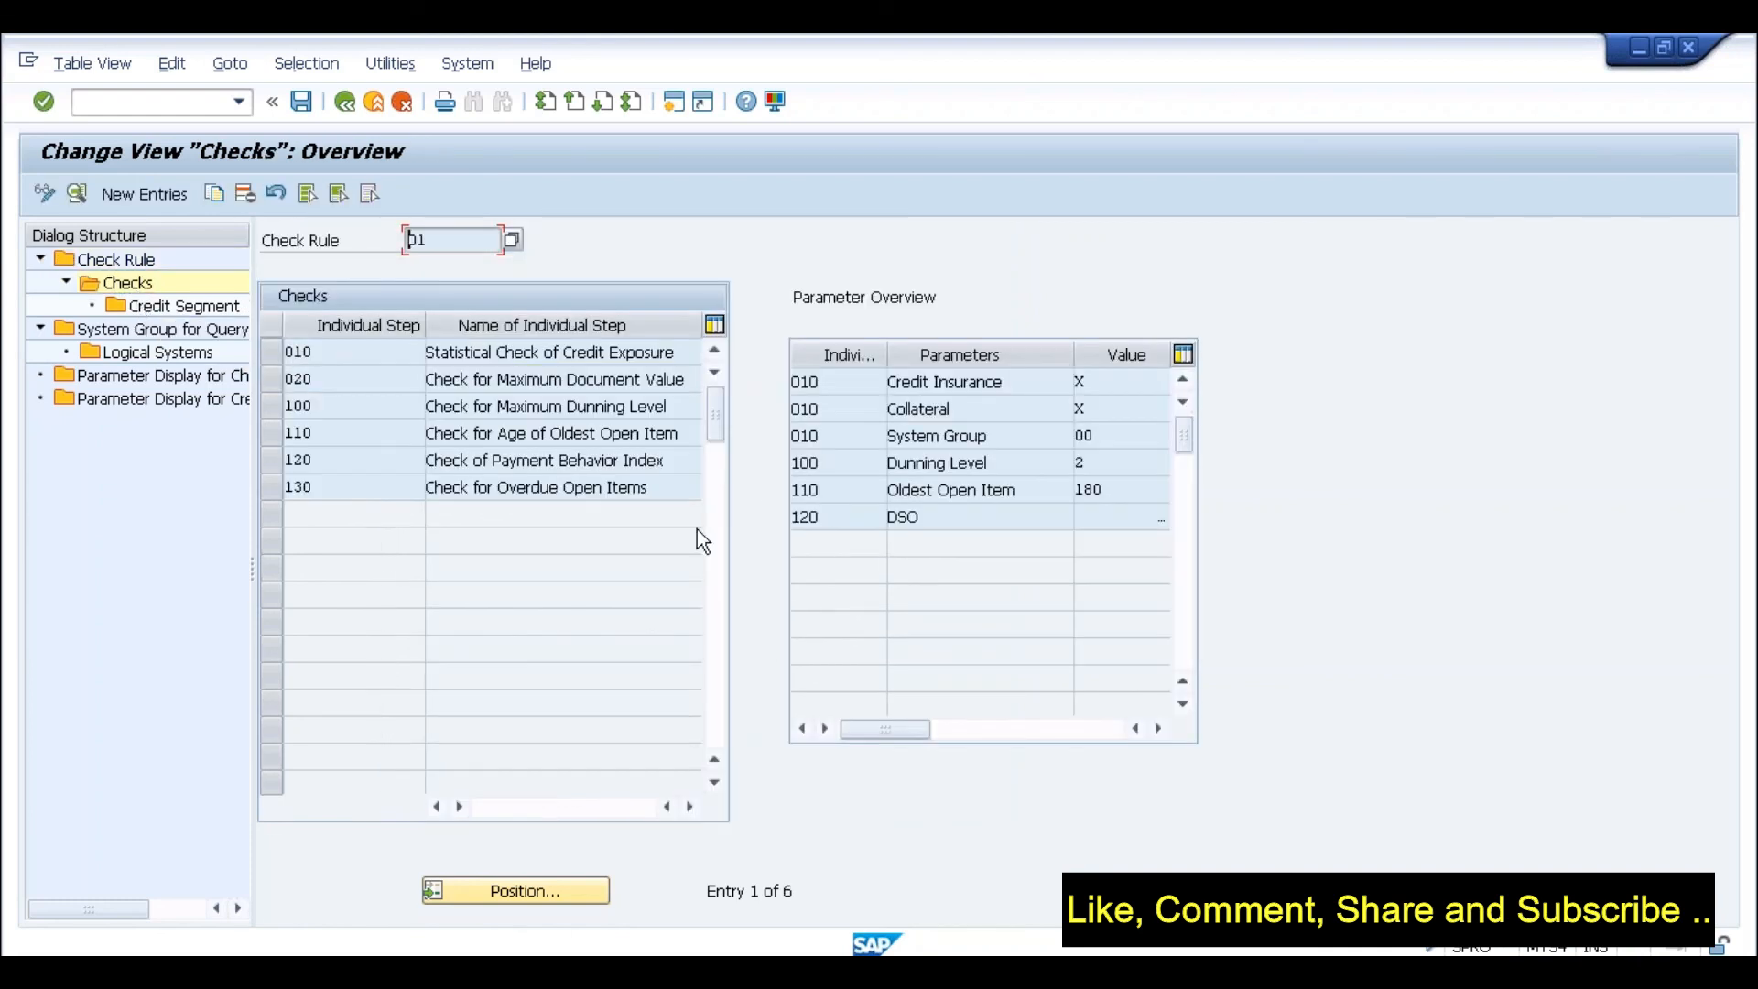
Step: Open the credit segment settings for individual step 010, Statistical Check of Credit Exposure, and examine all available columns
{"action": "left_click", "coordinate": [611, 356]}
{"action": "left_click", "coordinate": [271, 352]}
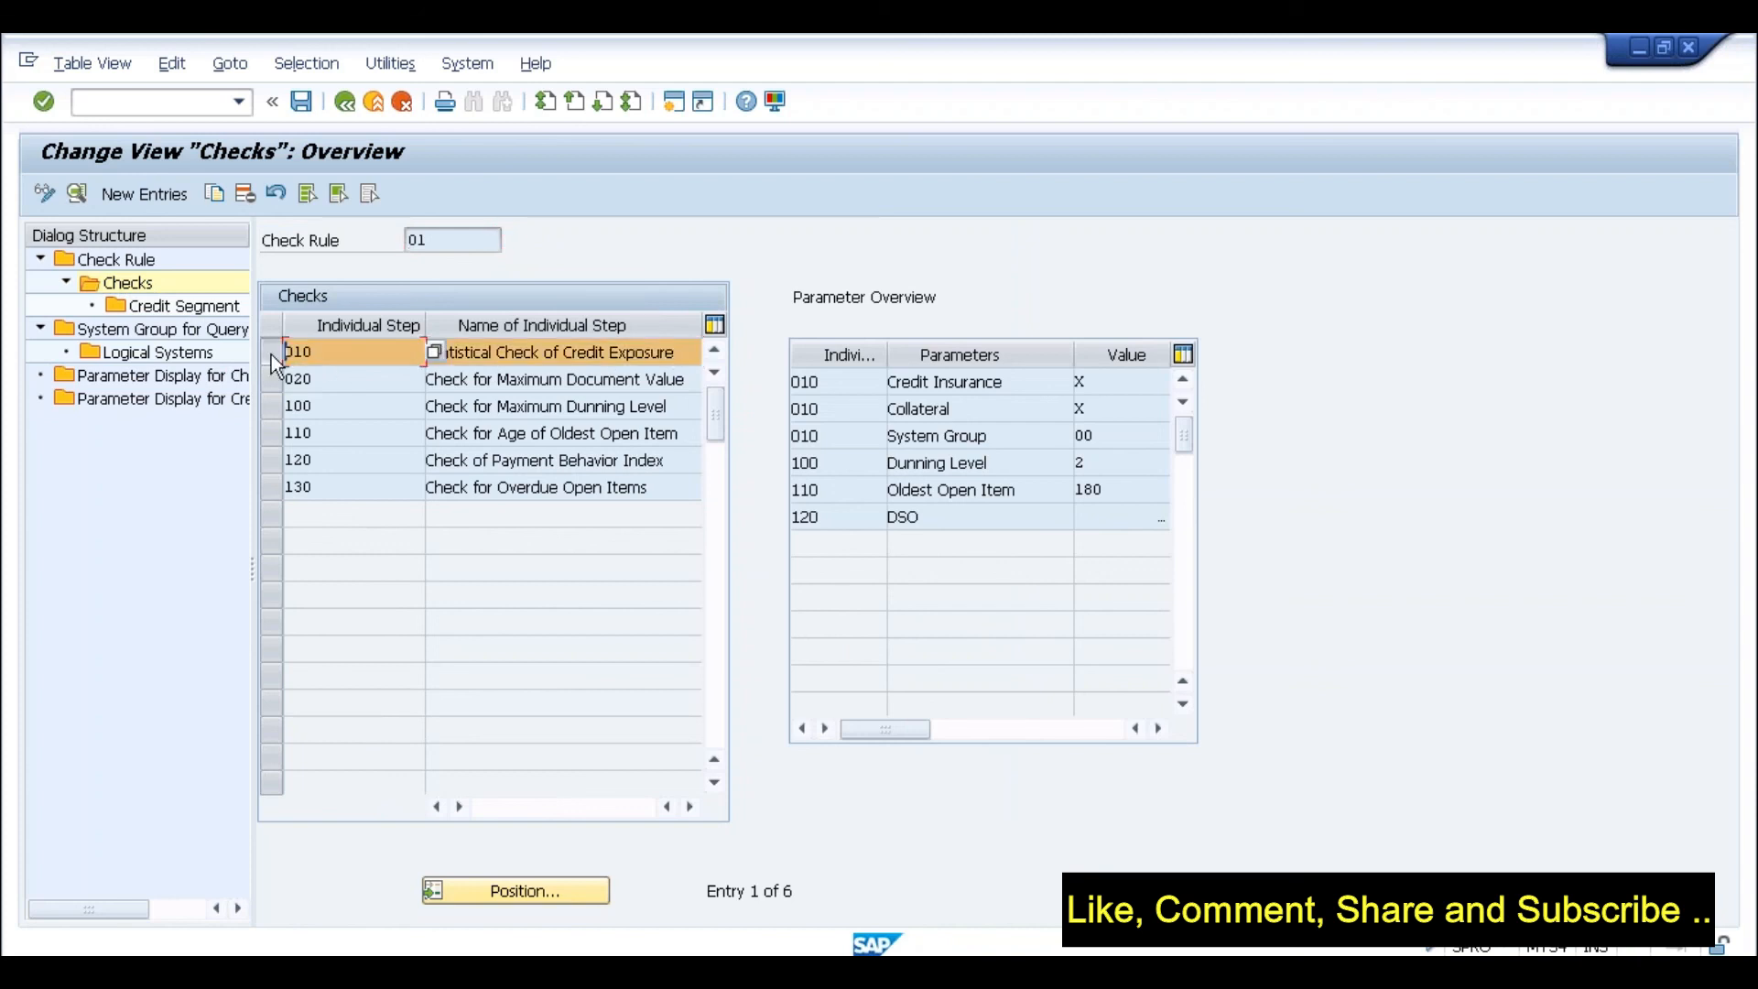
{"action": "double_click", "coordinate": [217, 310]}
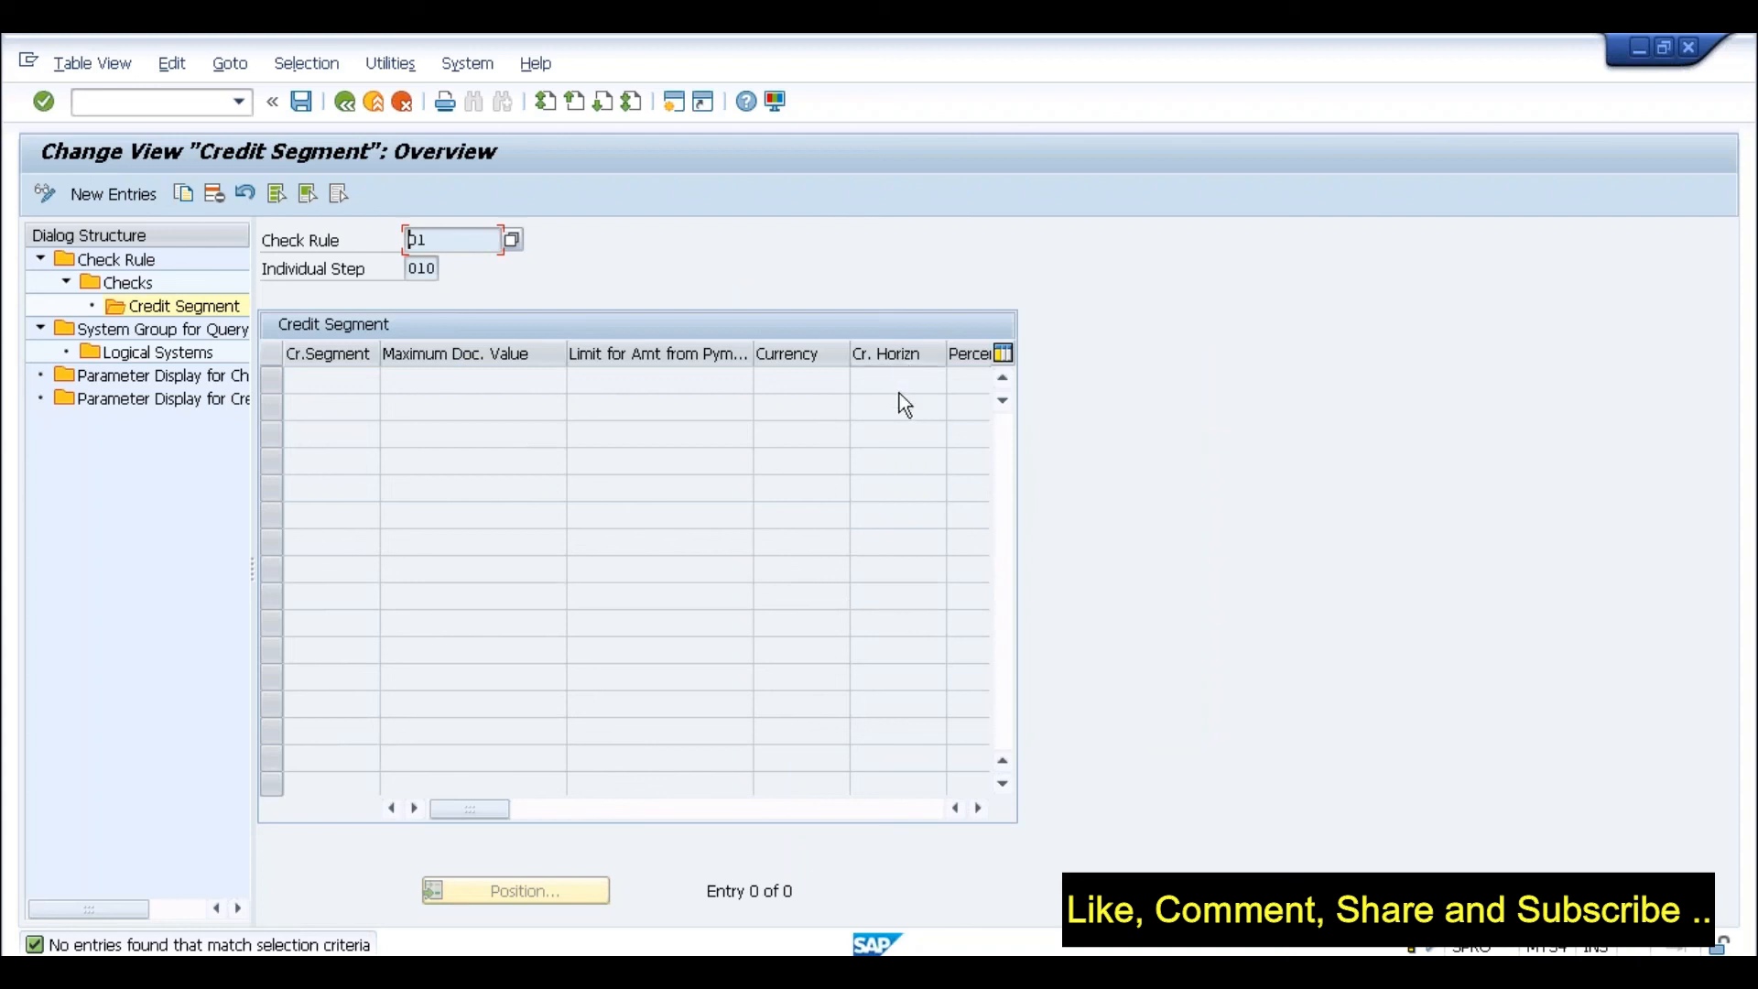
{"action": "left_click", "coordinate": [978, 808]}
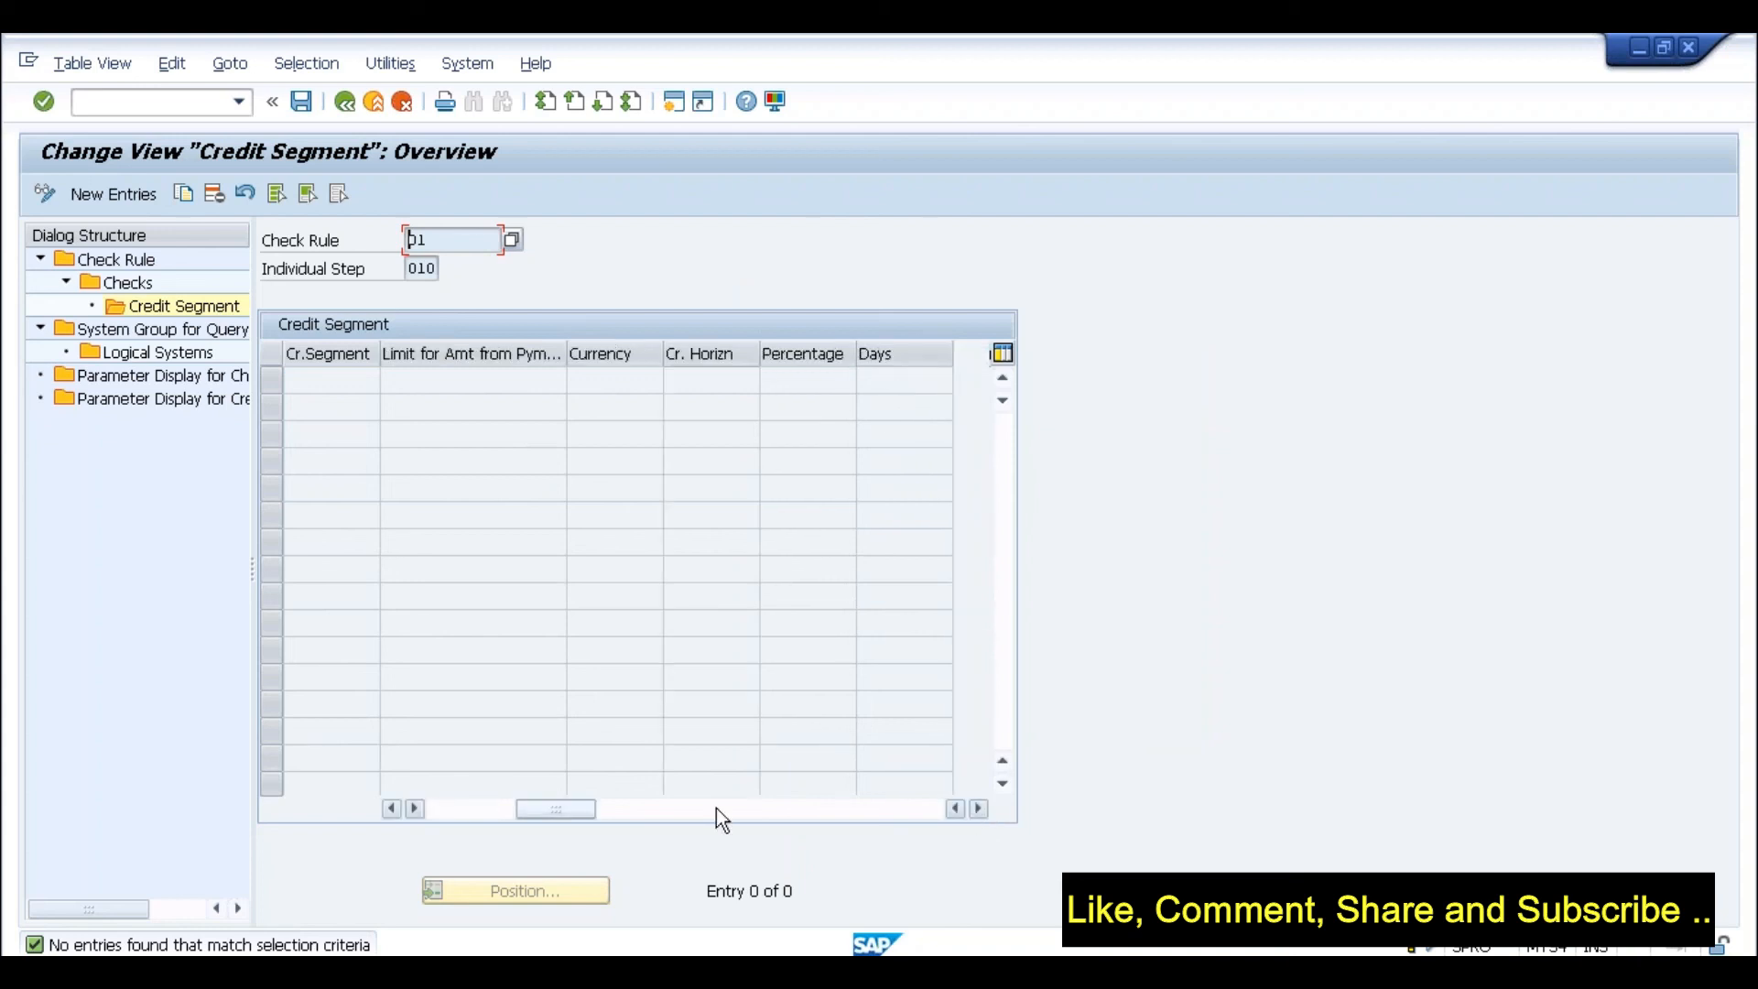
{"action": "left_click", "coordinate": [449, 811]}
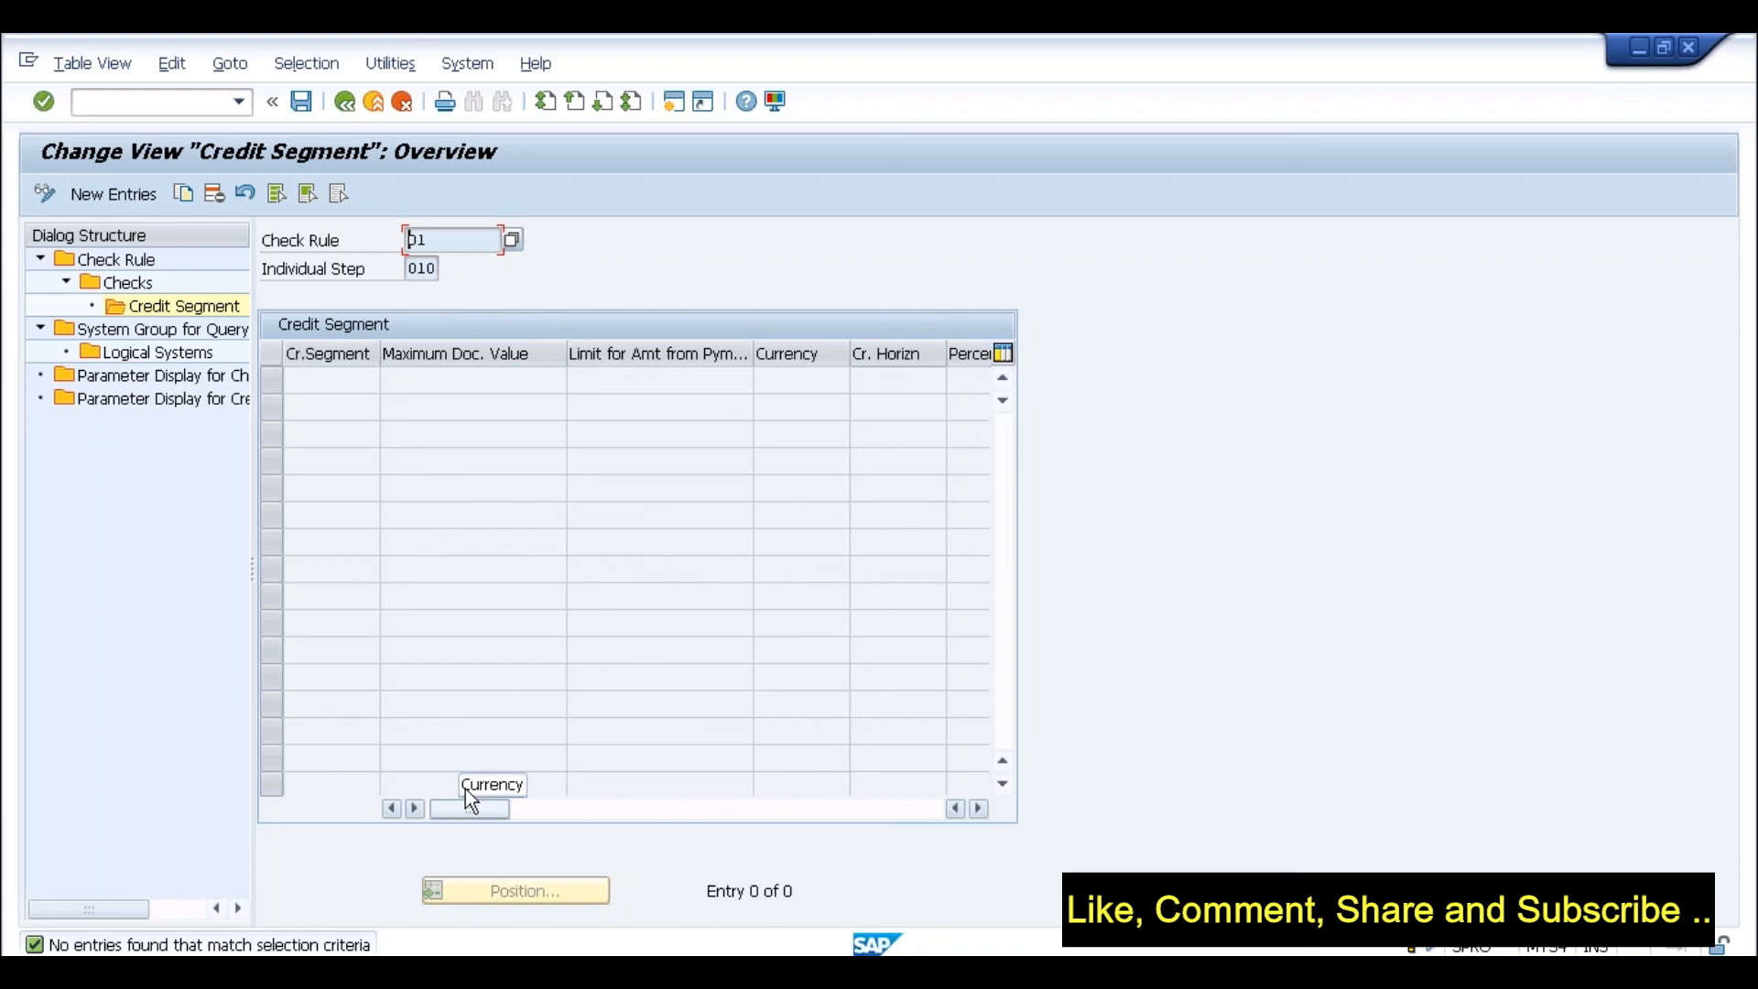
Step: Leave the credit segment, checks and check rule views and return to the Customizing Implementation Guide structure
{"action": "left_click", "coordinate": [402, 102]}
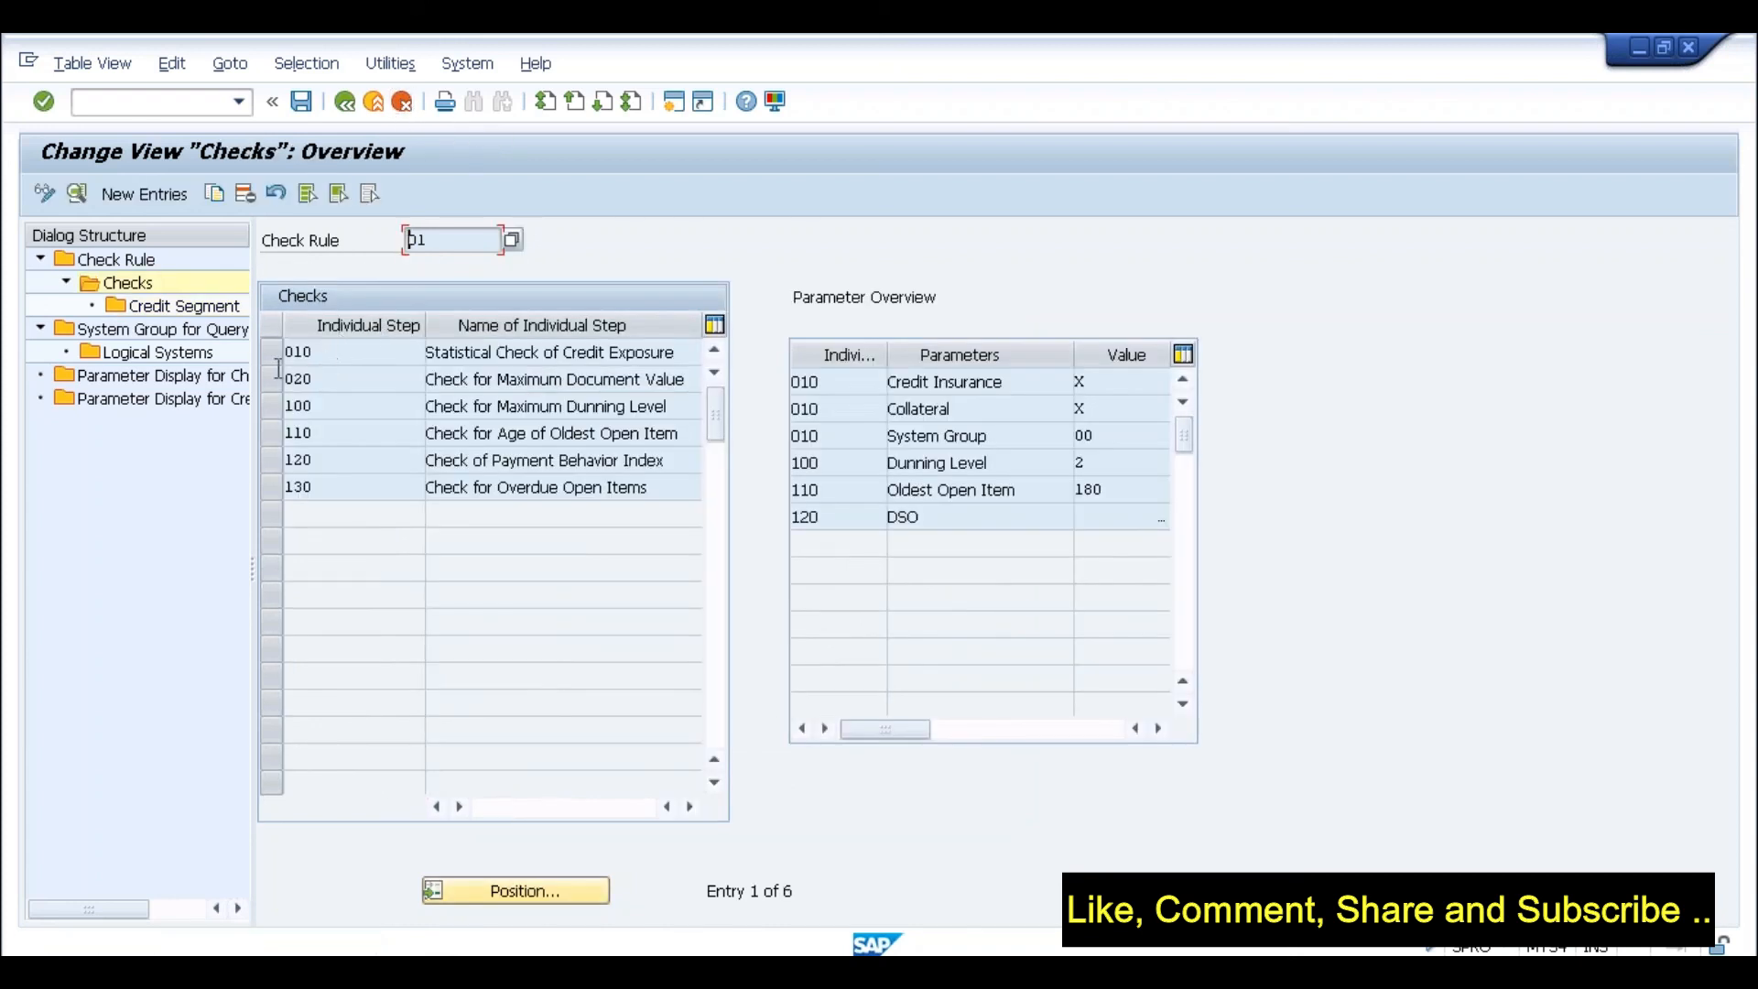
{"action": "left_click", "coordinate": [403, 106]}
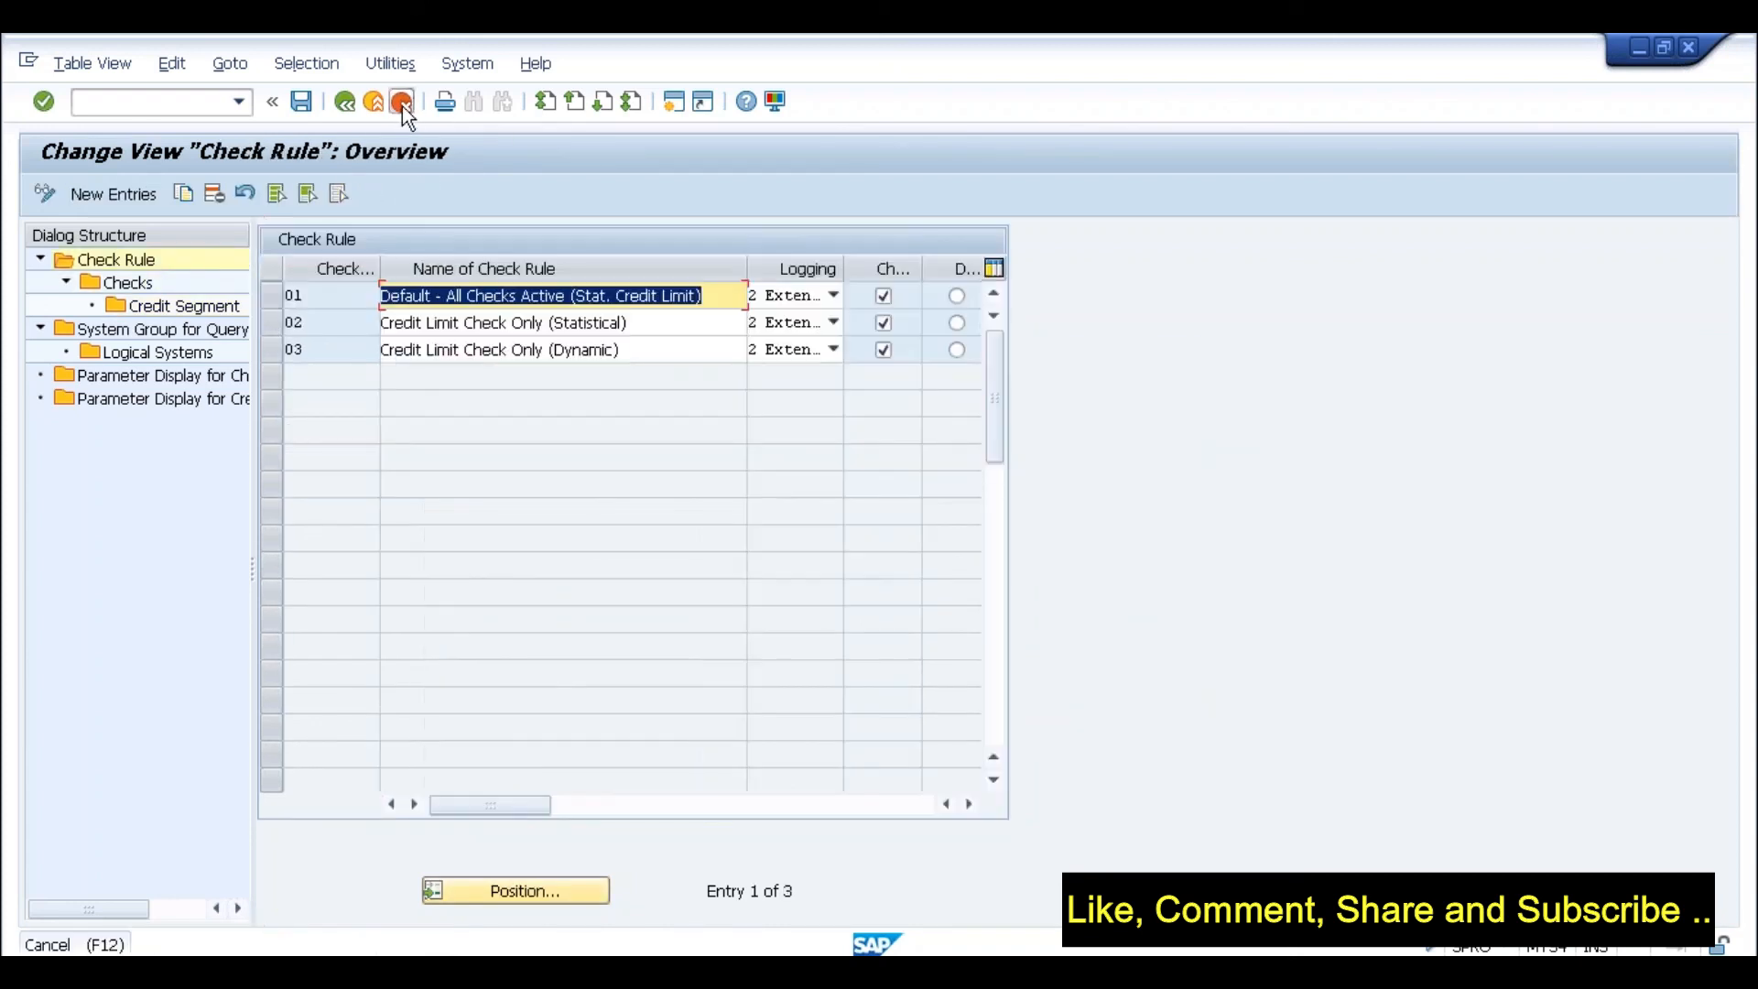
{"action": "left_click", "coordinate": [403, 102]}
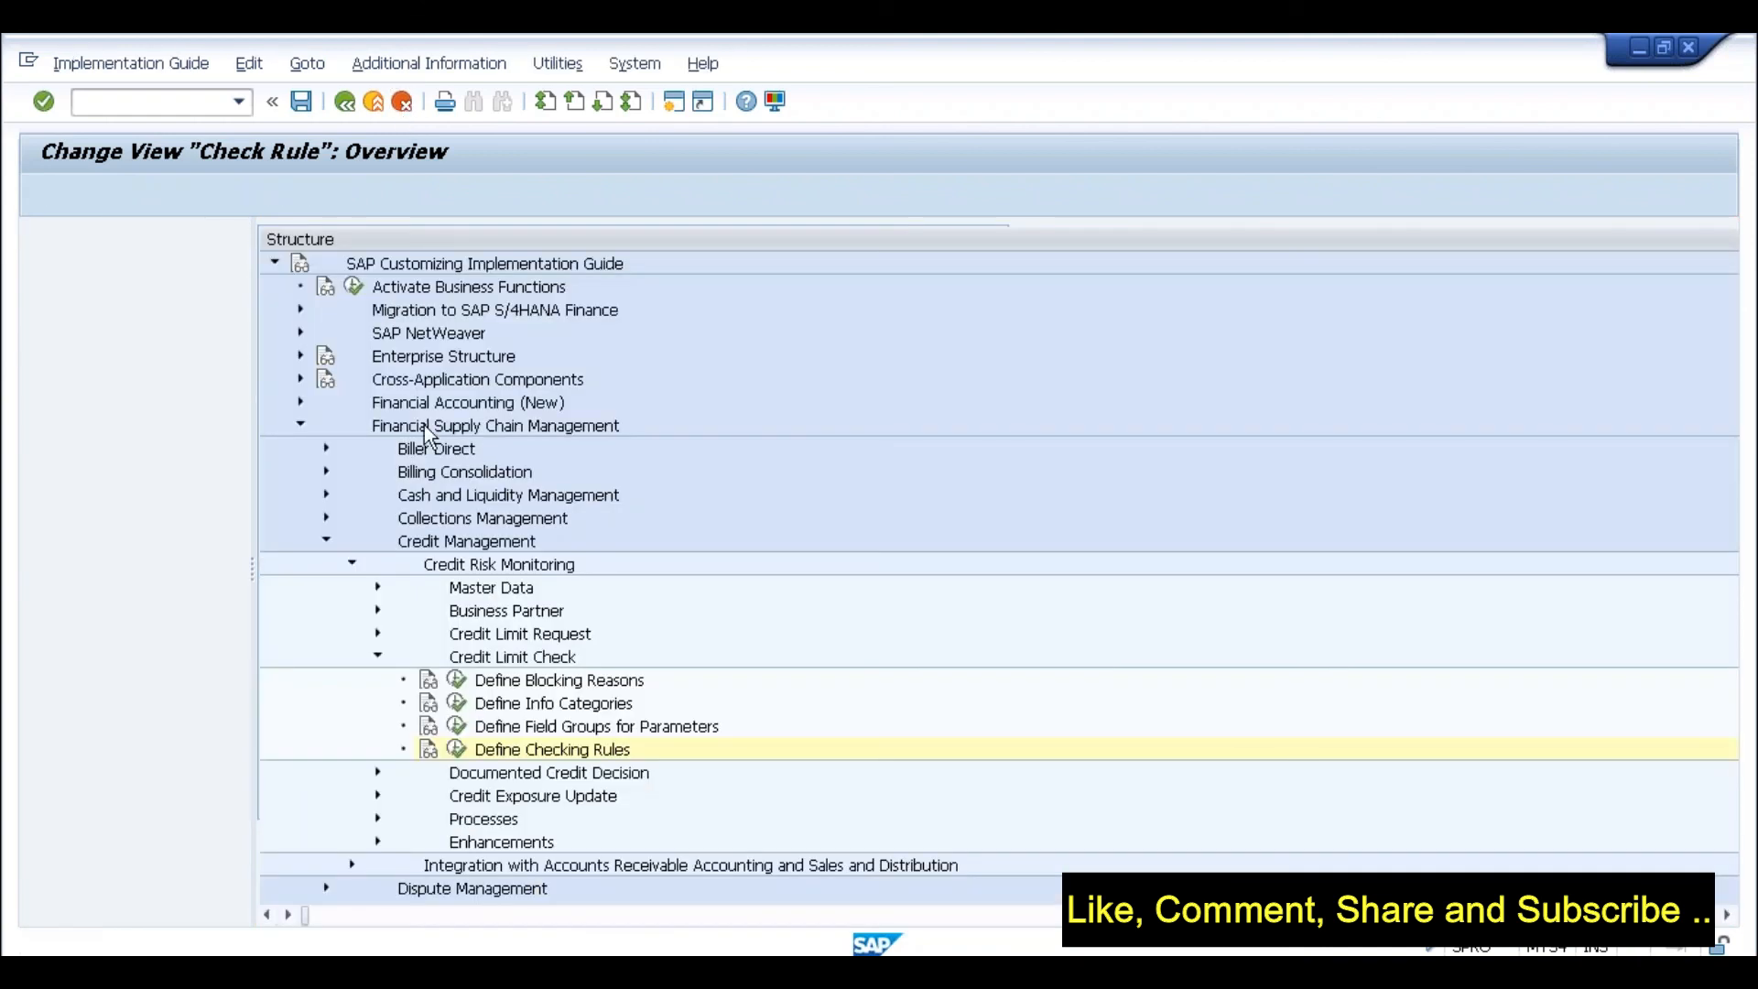